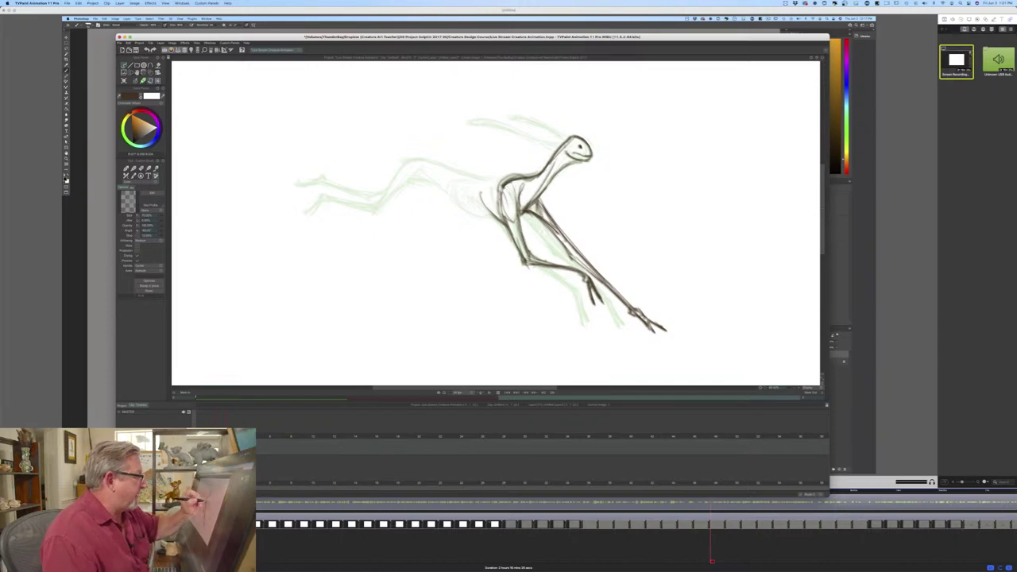
- Ink the running creature's back and belly lines over the light green rough, adding rib and torso contour strokes
mouse_move(492, 178)
mouse_down()
mouse_move(405, 160)
mouse_move(485, 179)
mouse_move(413, 157)
mouse_up()
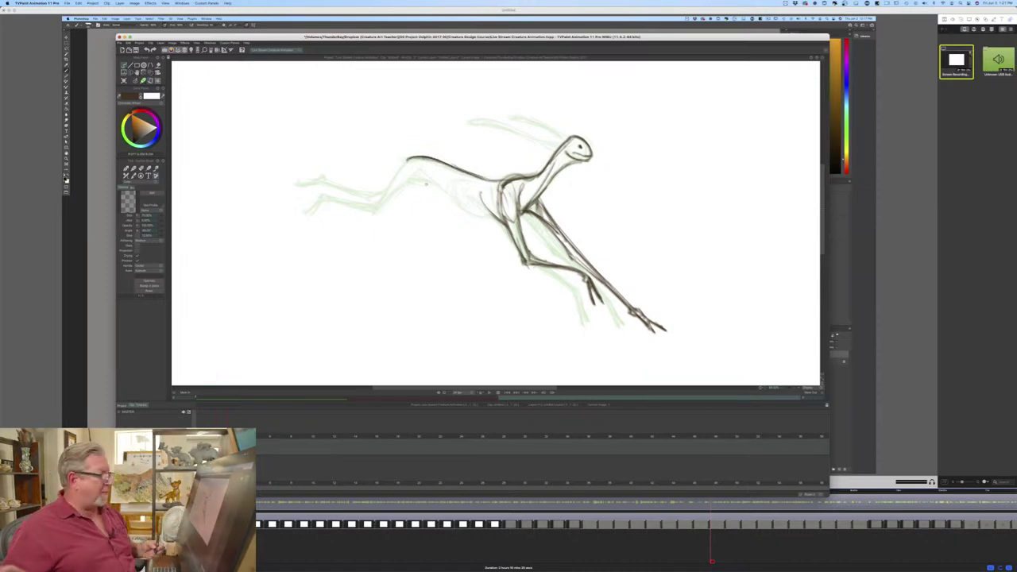
mouse_move(516, 216)
mouse_down()
mouse_move(461, 207)
mouse_move(487, 220)
mouse_up()
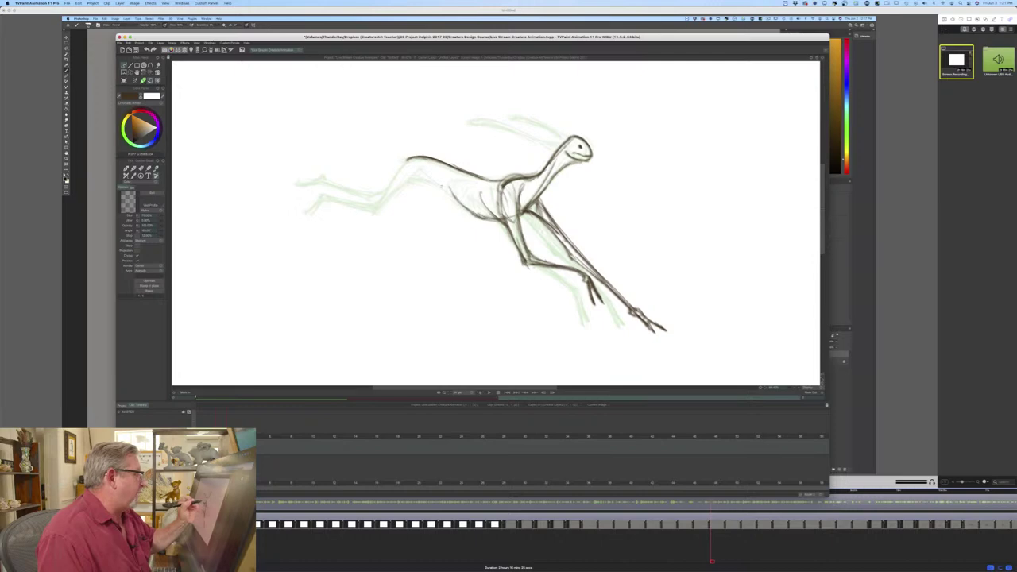
mouse_move(421, 178)
mouse_down()
mouse_move(447, 192)
mouse_move(411, 178)
mouse_move(477, 214)
mouse_up()
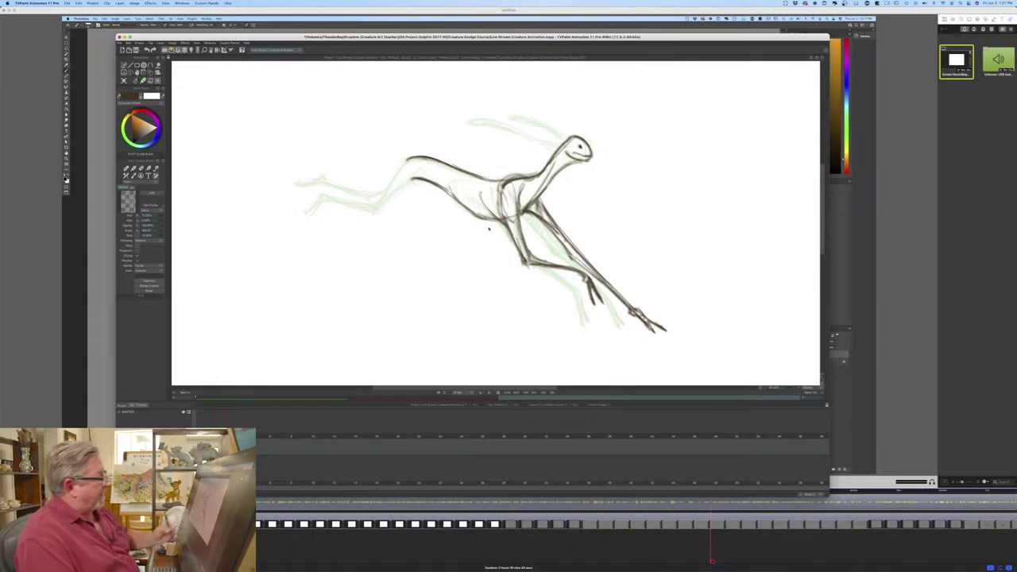
mouse_move(422, 168)
mouse_down()
mouse_move(461, 186)
mouse_move(462, 200)
mouse_up()
drag(464, 185, 459, 195)
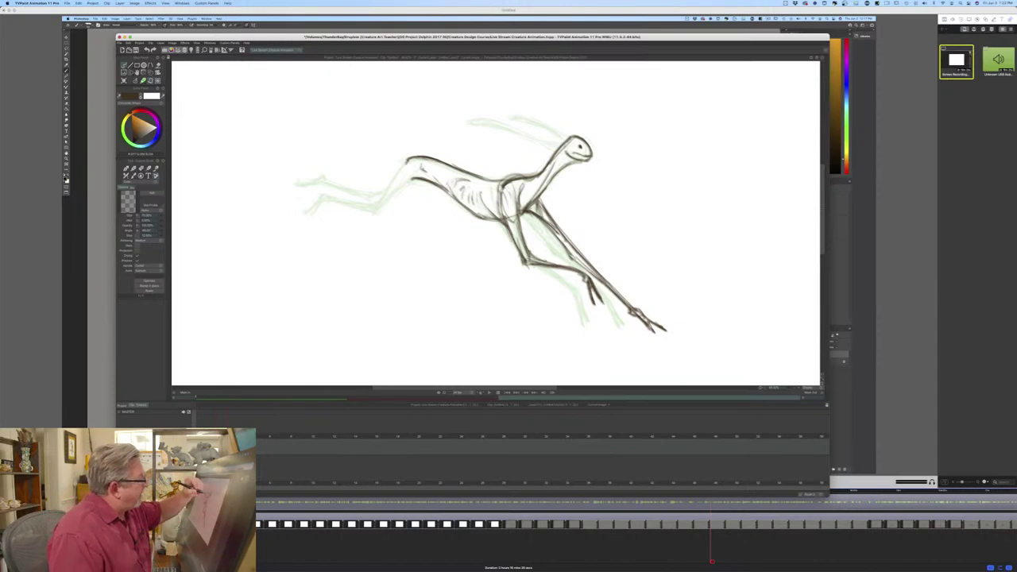
- Draw the near hind leg stretched backwards from the hip, including the bent knee, lower leg and foot, following the rough
drag(407, 169, 375, 214)
mouse_move(407, 166)
mouse_down()
mouse_move(375, 211)
mouse_move(383, 191)
mouse_move(377, 210)
mouse_move(321, 194)
mouse_up()
mouse_move(373, 215)
mouse_down()
mouse_move(327, 200)
mouse_move(356, 208)
mouse_up()
mouse_move(359, 207)
mouse_down()
mouse_move(318, 196)
mouse_move(303, 216)
mouse_up()
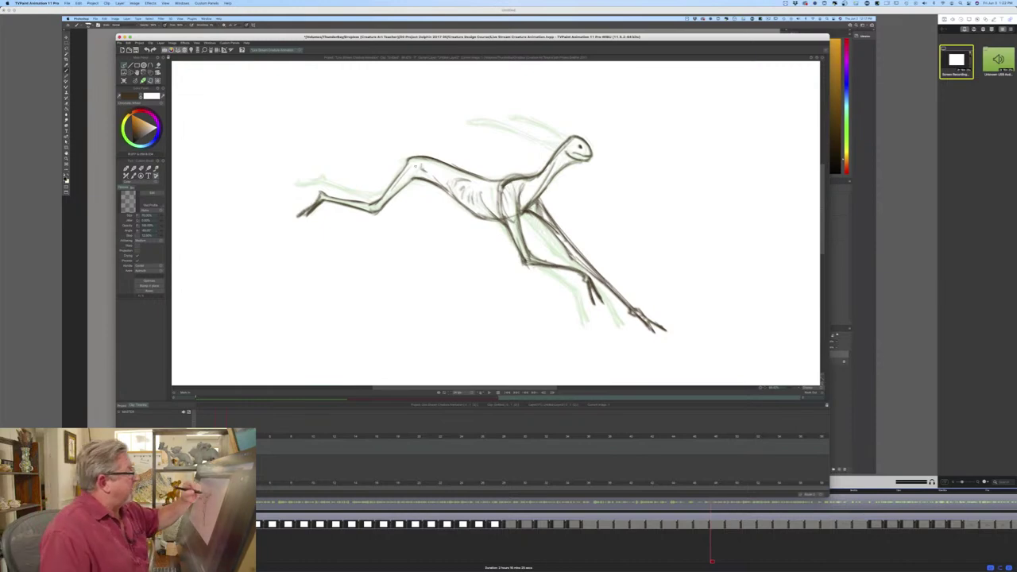
- Strengthen the hip area and draw the far hind leg with its foot trailing just above the near one
mouse_move(437, 181)
mouse_down()
mouse_move(416, 170)
mouse_move(437, 164)
mouse_up()
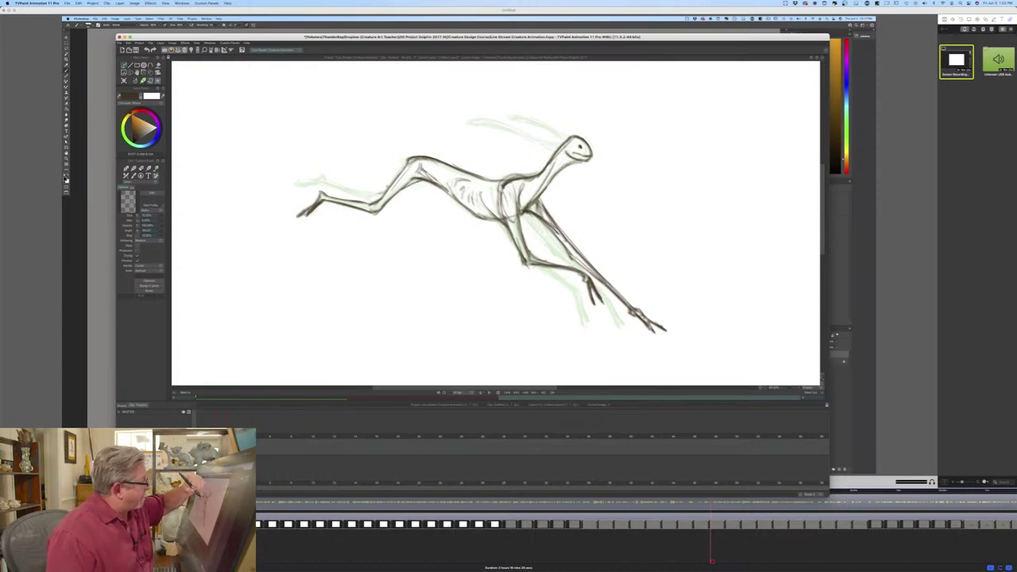
drag(393, 182, 367, 189)
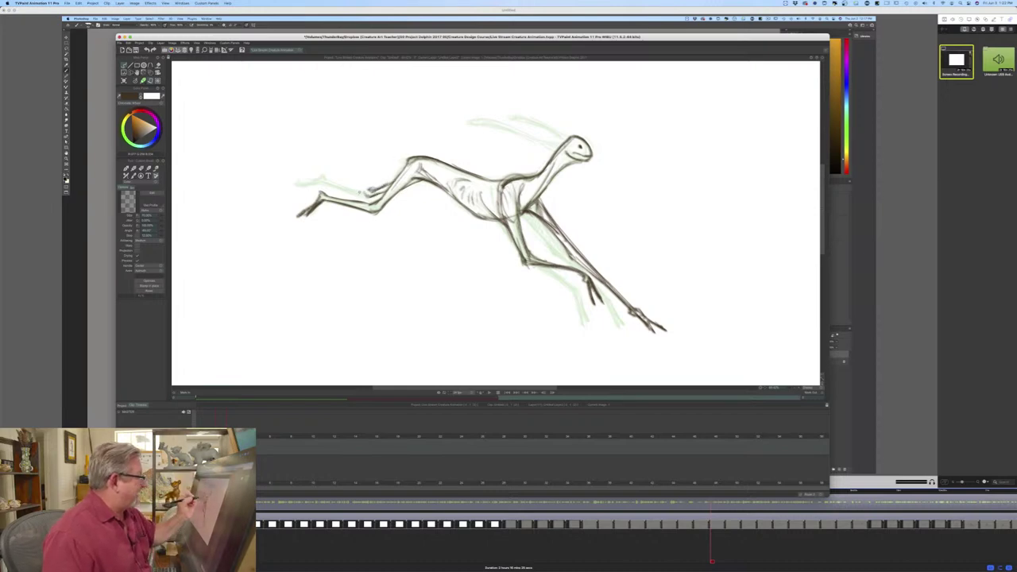
mouse_move(368, 188)
mouse_down()
mouse_move(333, 188)
mouse_move(318, 172)
mouse_move(297, 182)
mouse_up()
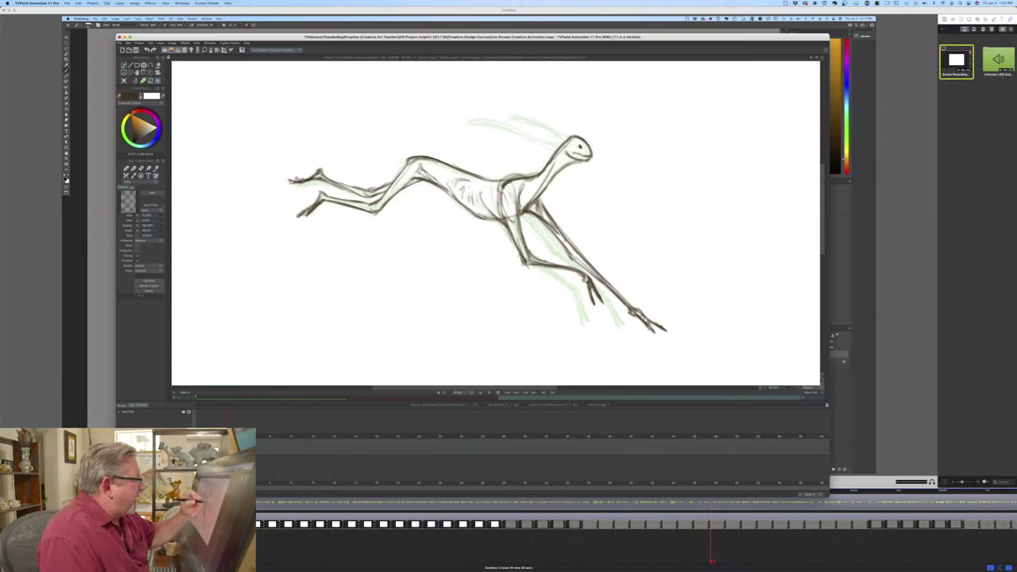
- Shade the upper part of the far foreleg and reinforce the shoulder and neck lines
mouse_move(539, 202)
mouse_down()
mouse_move(539, 226)
mouse_move(568, 246)
mouse_up()
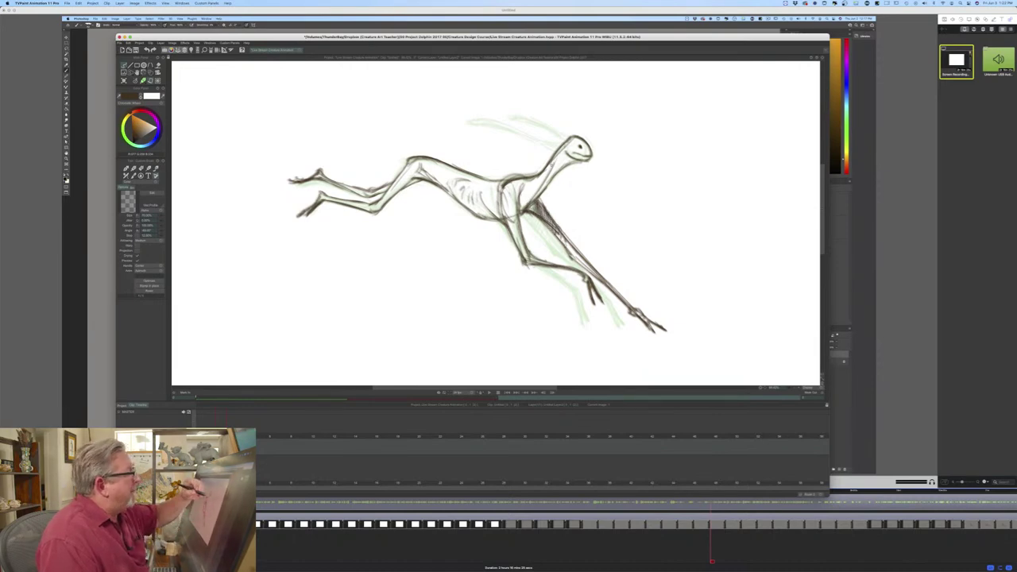
drag(519, 192, 525, 207)
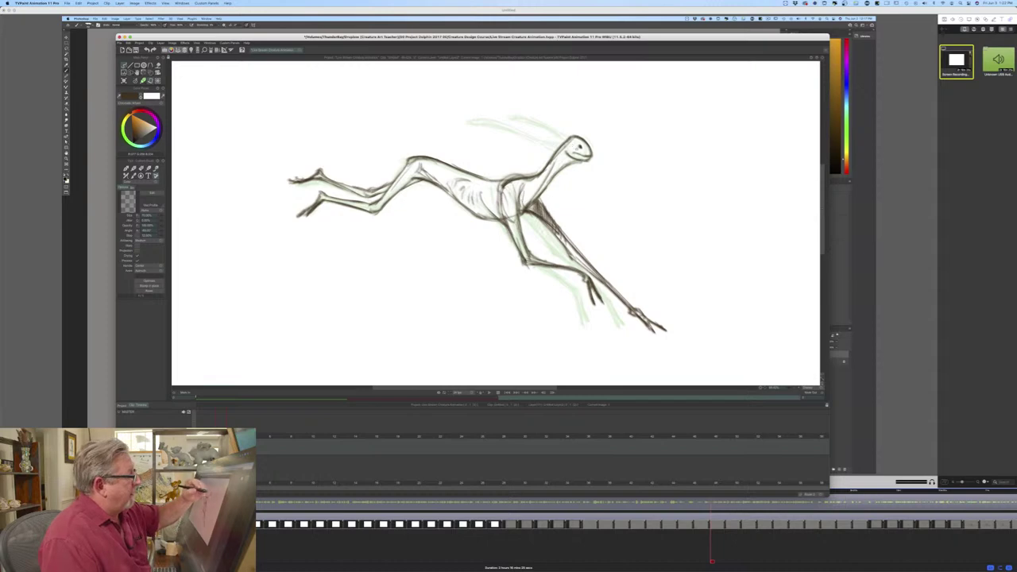
drag(566, 156, 543, 192)
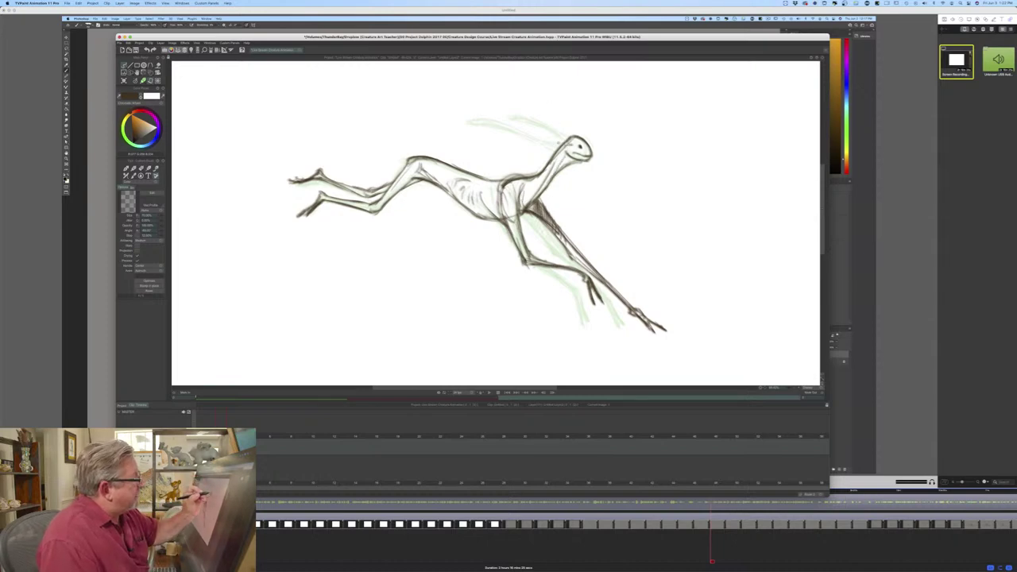
- Draw two long ears swept back from the head and clean up the drawing's edges with the eraser
mouse_move(572, 148)
mouse_down()
mouse_move(477, 124)
mouse_move(539, 143)
mouse_move(539, 122)
mouse_move(504, 114)
mouse_move(547, 129)
mouse_move(499, 113)
mouse_move(564, 138)
mouse_move(560, 127)
mouse_up()
key(e)
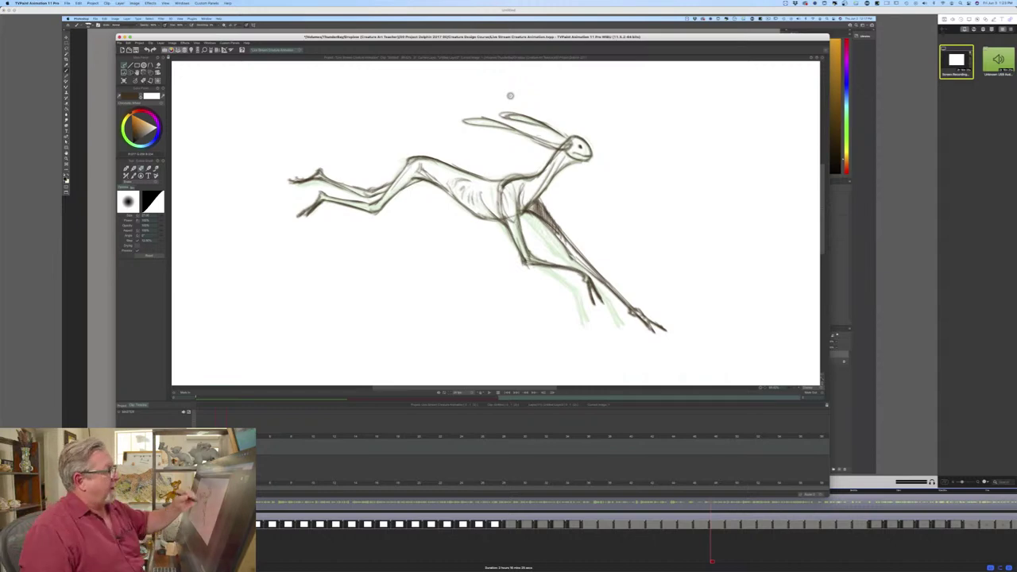
key(b)
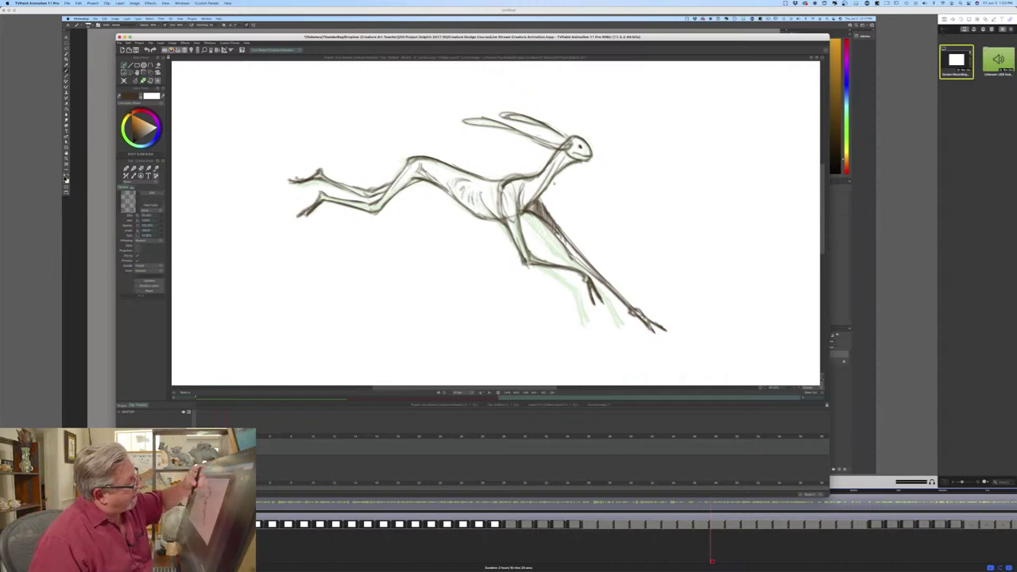
key(e)
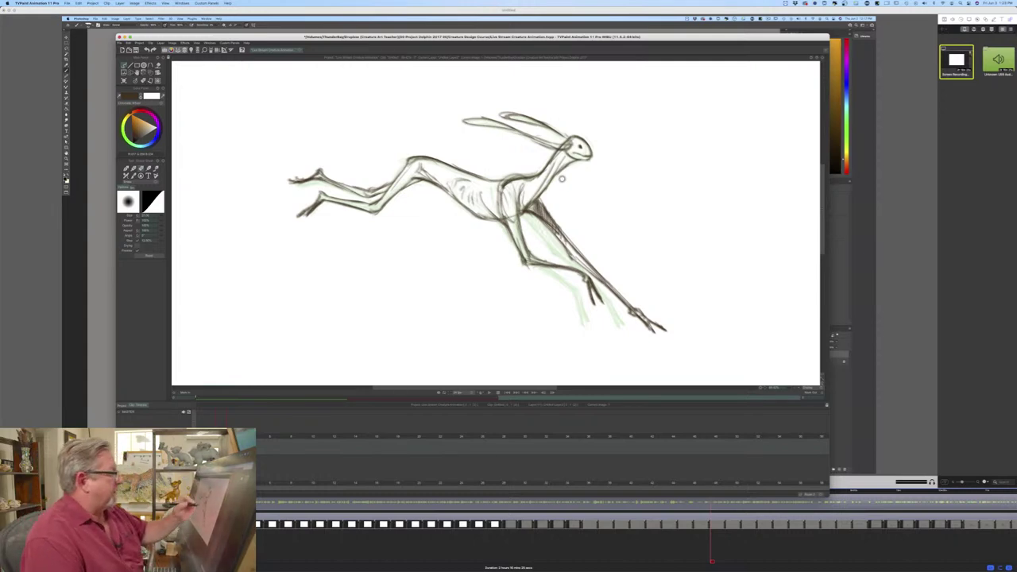
key(e)
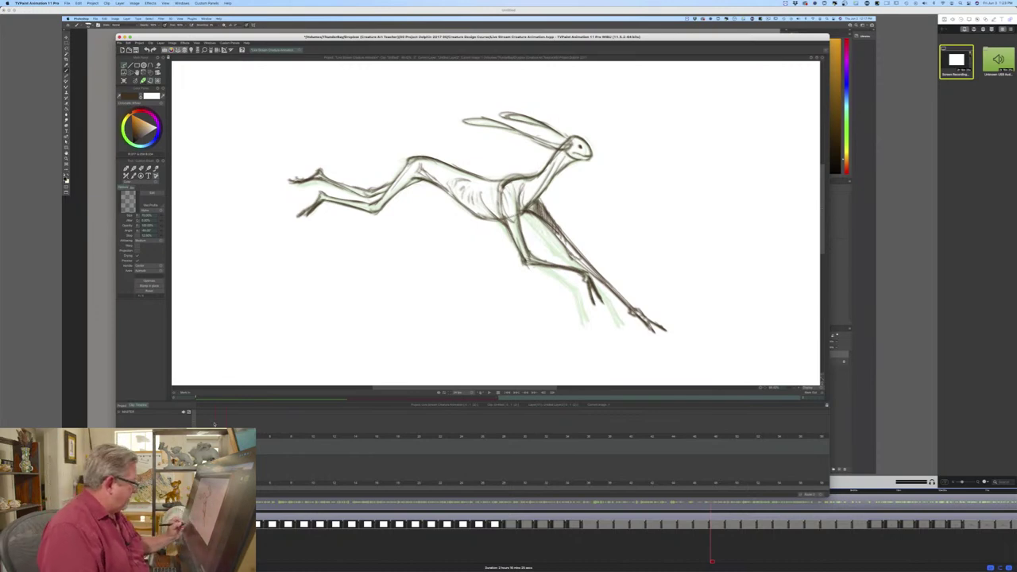
- Add a blank drawing frame after the finished creature pose, with the pose visible as a light-table ghost
key(Return)
click(219, 445)
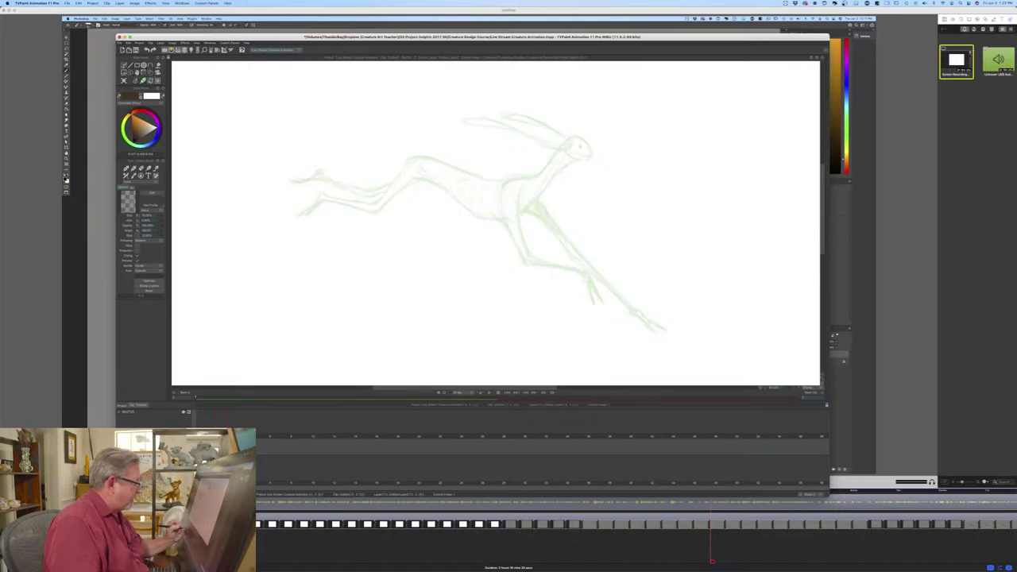
- Return to the creature drawing and erase the overlapping lines at the base of the near ear
key(Left)
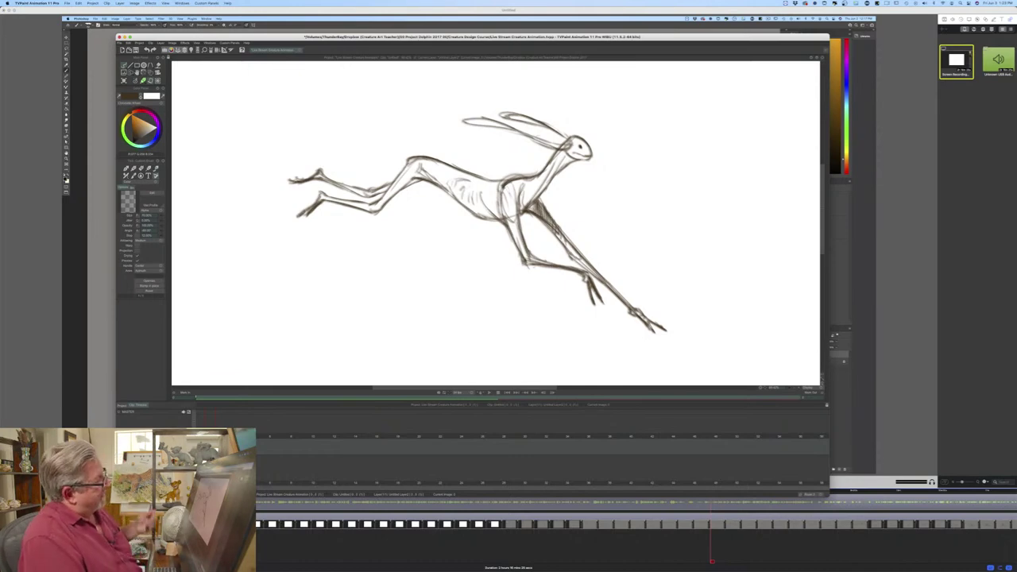
key(e)
drag(558, 148, 559, 147)
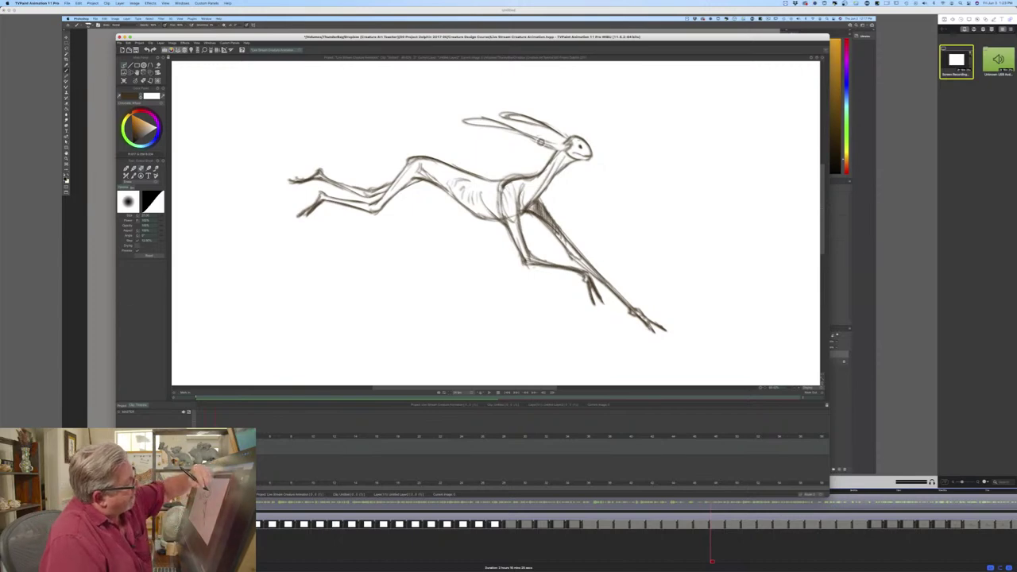
key(b)
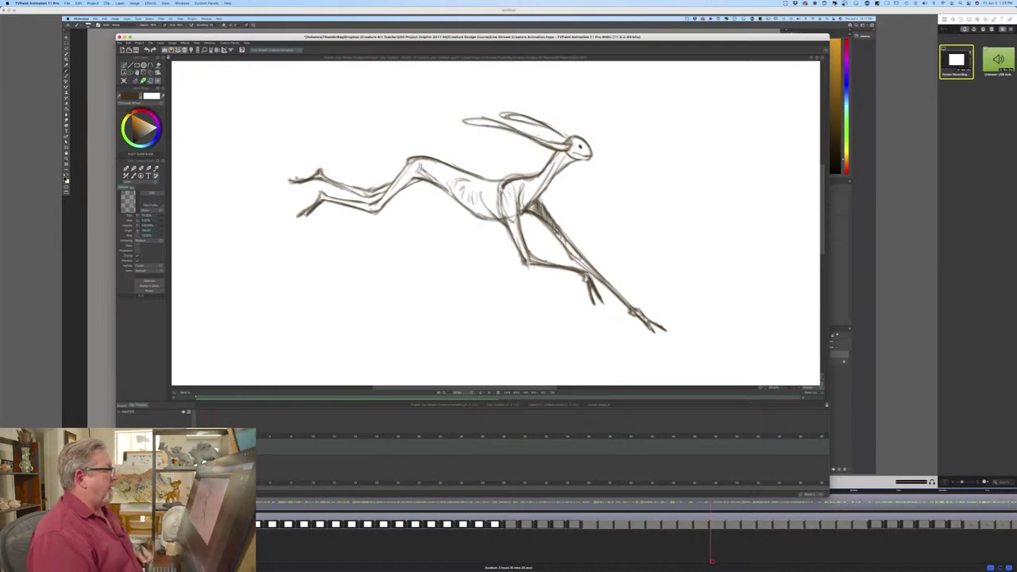
- Reinforce the near hind leg and belly lines and add curved contour strokes across the ribs and waist
drag(411, 179, 377, 210)
mouse_move(408, 180)
mouse_down()
mouse_move(376, 212)
mouse_move(321, 195)
mouse_move(299, 216)
mouse_up()
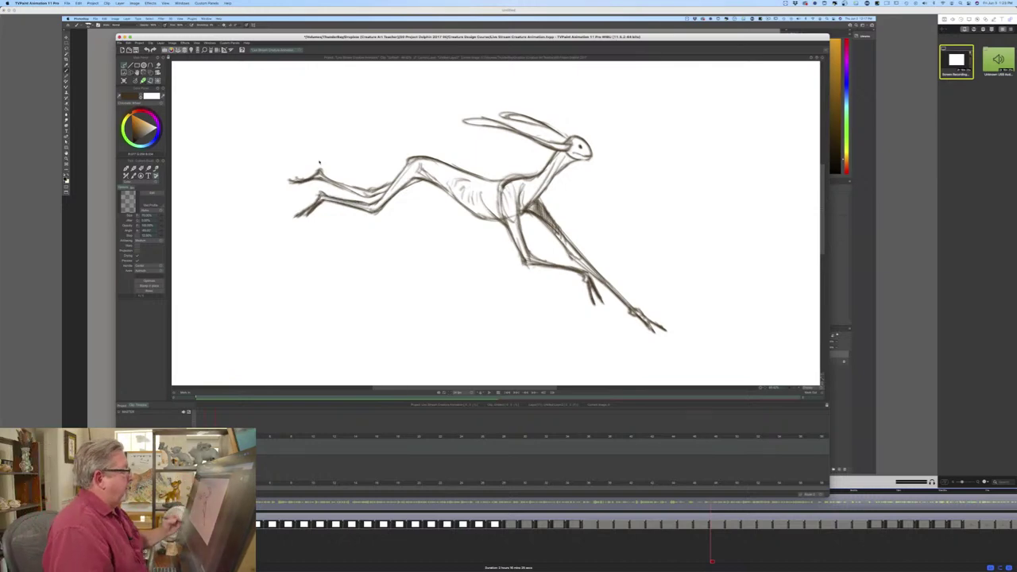
drag(447, 191, 494, 219)
drag(483, 184, 488, 215)
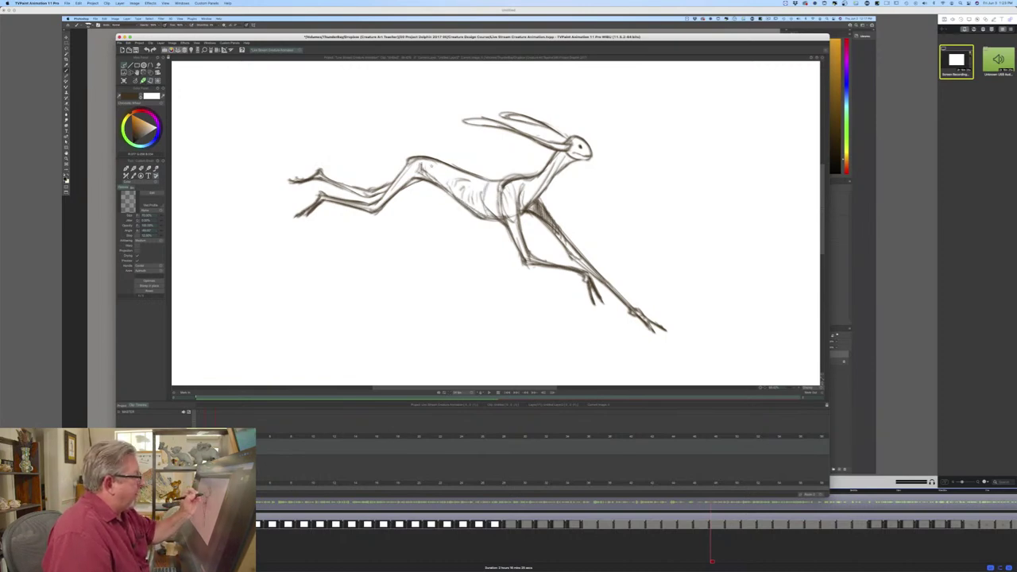
drag(429, 160, 445, 187)
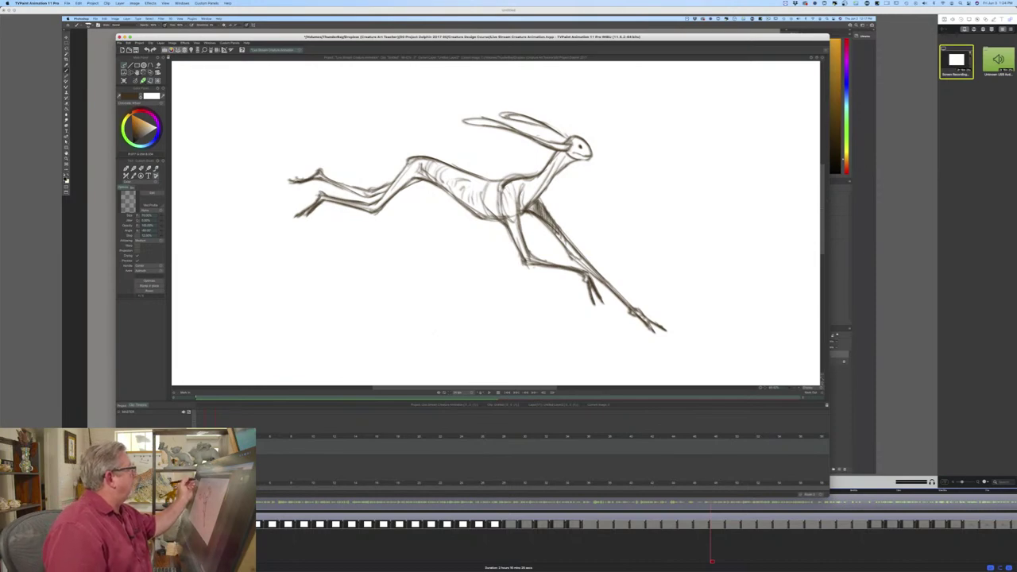
- Transform the whole creature drawing to a smaller size, move it slightly up on the canvas, and apply the change
click(151, 74)
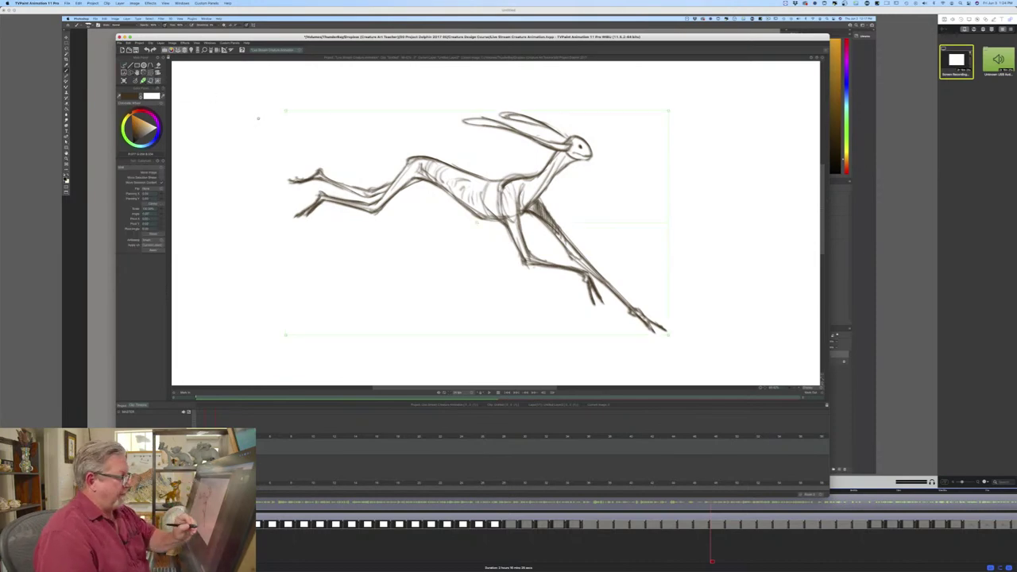
mouse_move(668, 334)
mouse_down()
mouse_move(641, 320)
mouse_move(642, 298)
mouse_move(631, 291)
mouse_up()
drag(441, 263, 432, 253)
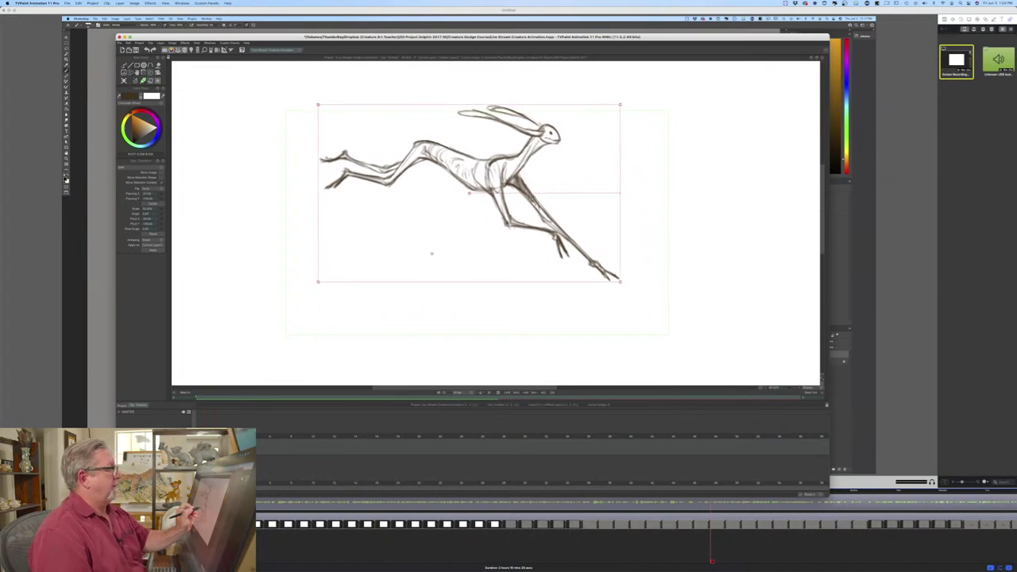
key(Return)
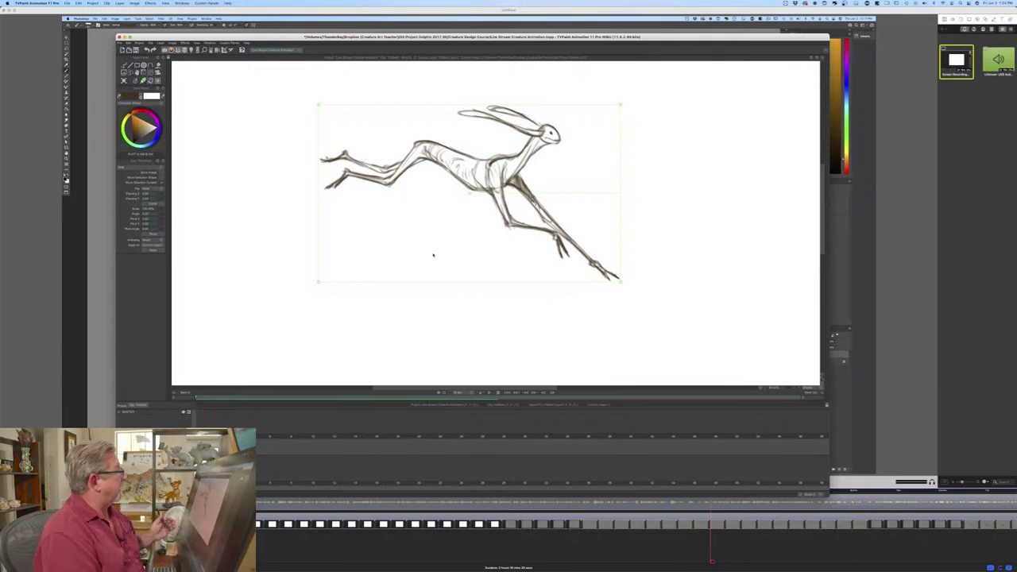
- Save the project and switch back to the freehand drawing brush
key(super+s)
click(135, 80)
click(134, 86)
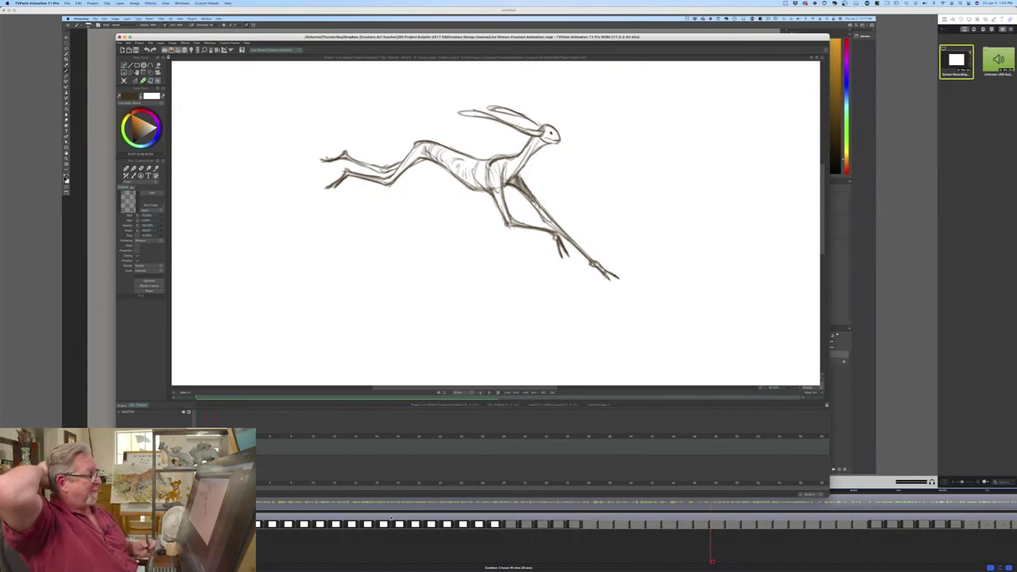
- Sketch a small circle for the head on the next frame, just below and ahead of the ghosted head
key(Right)
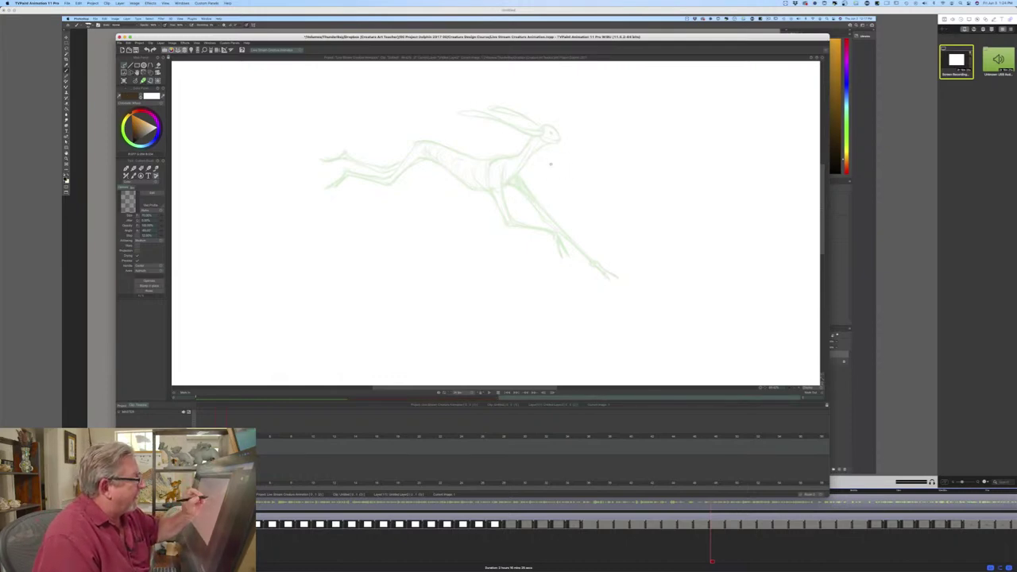
drag(555, 174, 563, 168)
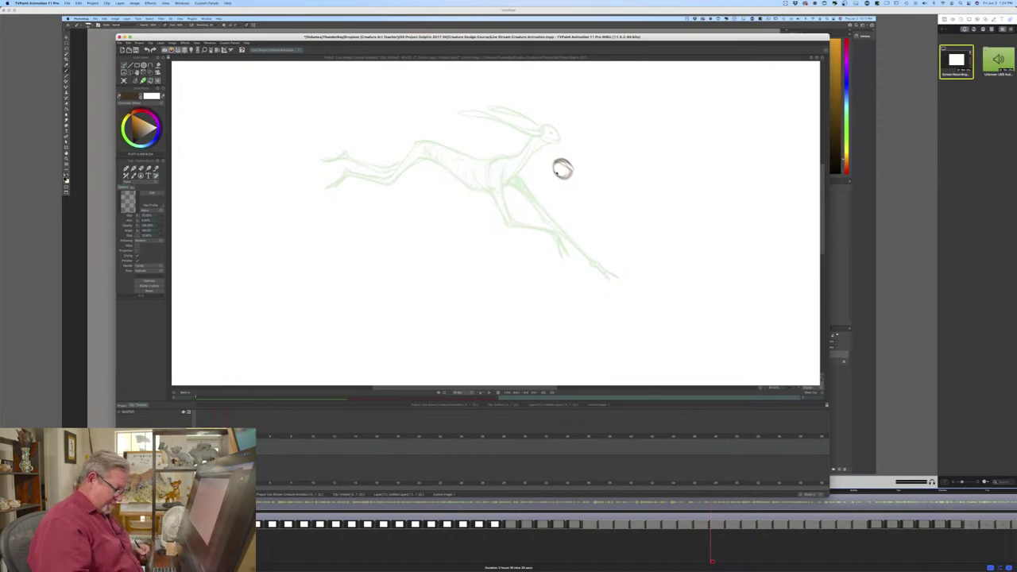
- Return to the creature drawing on the previous frame, enlarge it with the Transform tool, reposition it mid-canvas, and apply the transformation
drag(790, 389, 774, 387)
scroll(539, 187, up, 2)
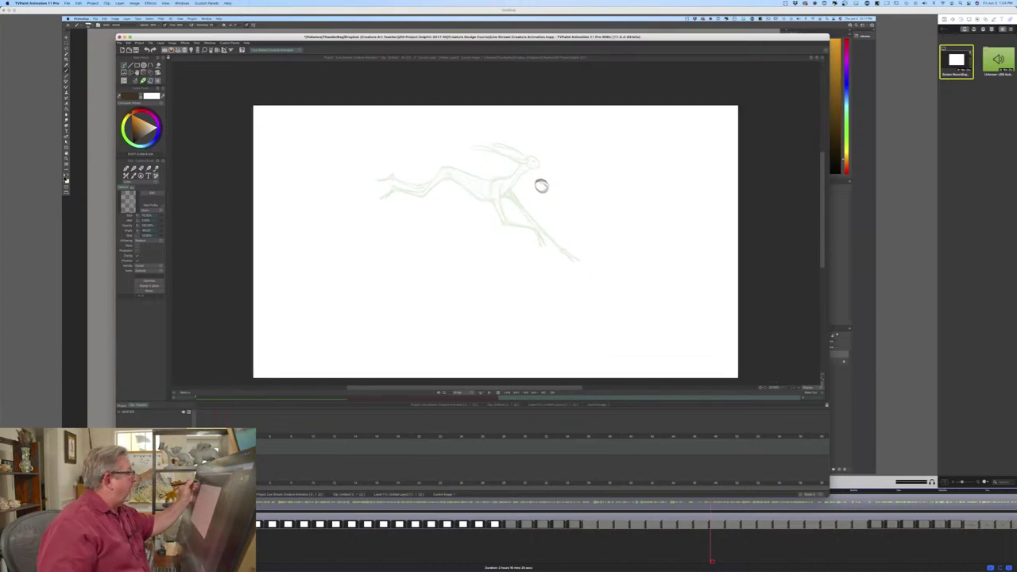
key(Left)
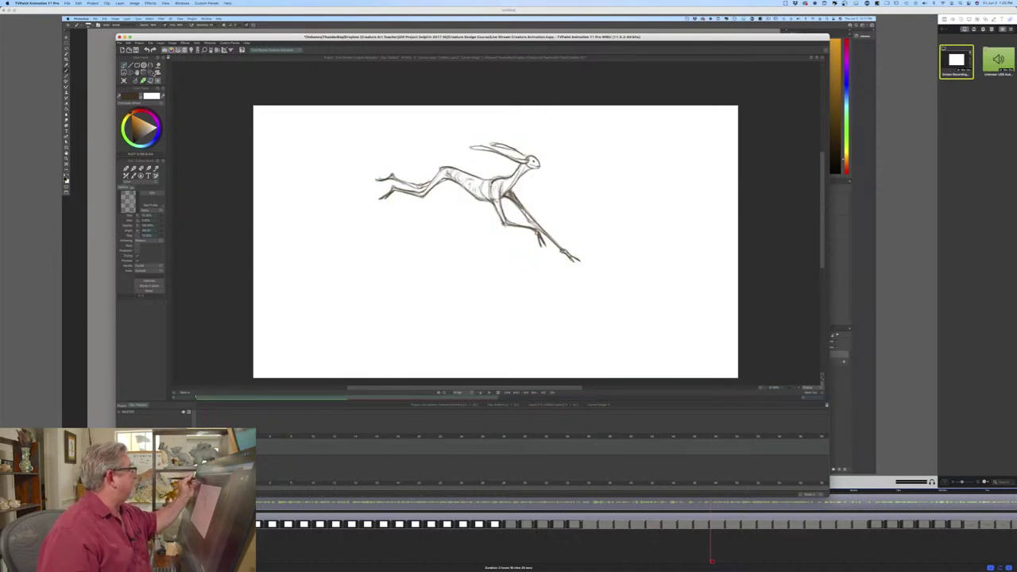
click(150, 73)
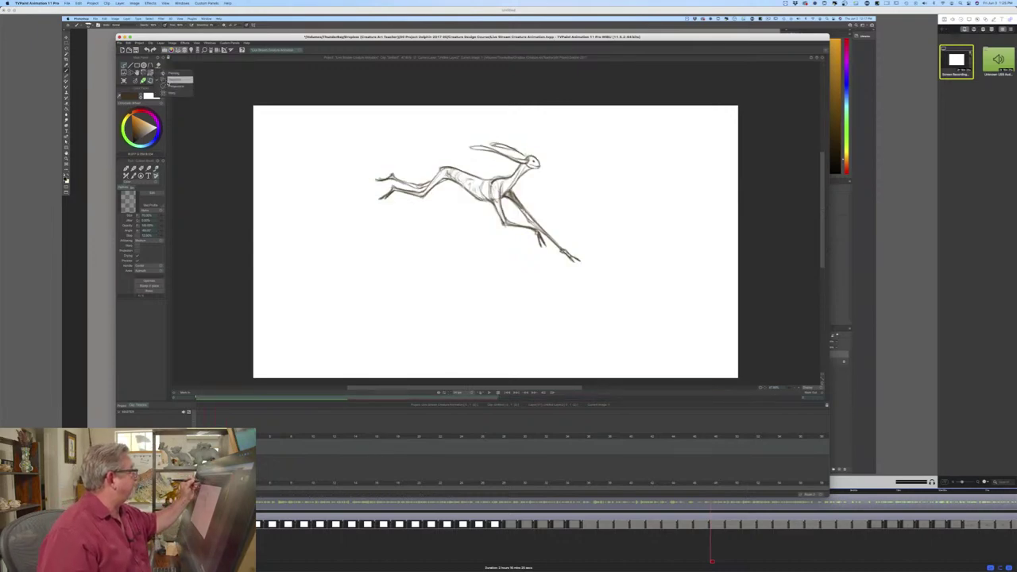
click(176, 79)
drag(584, 266, 627, 294)
drag(443, 266, 439, 268)
drag(624, 296, 625, 297)
key(Return)
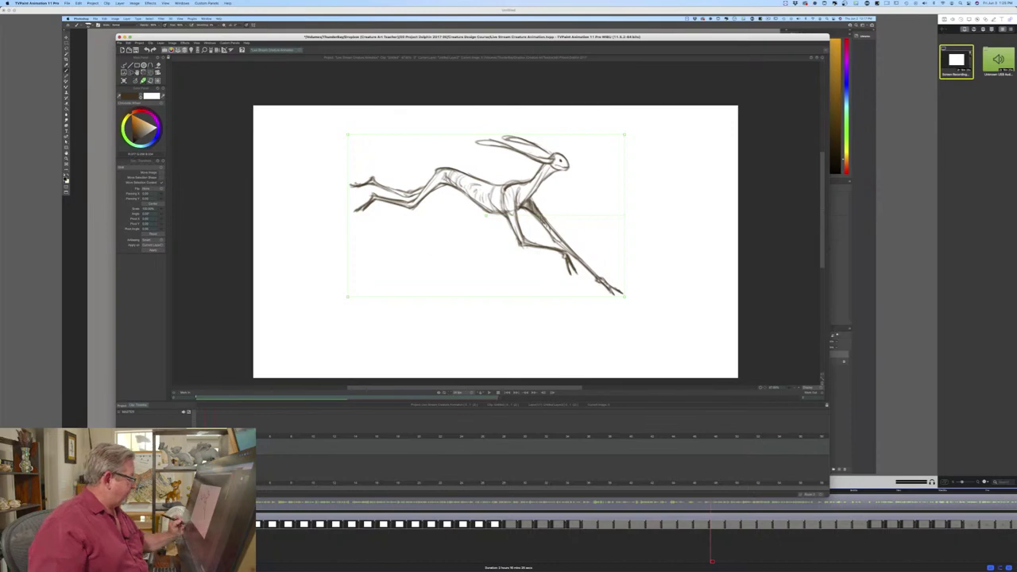
- Go to the next blank frame, reactivate the freehand brush, and move the program window up to reveal the timeline layers
key(Right)
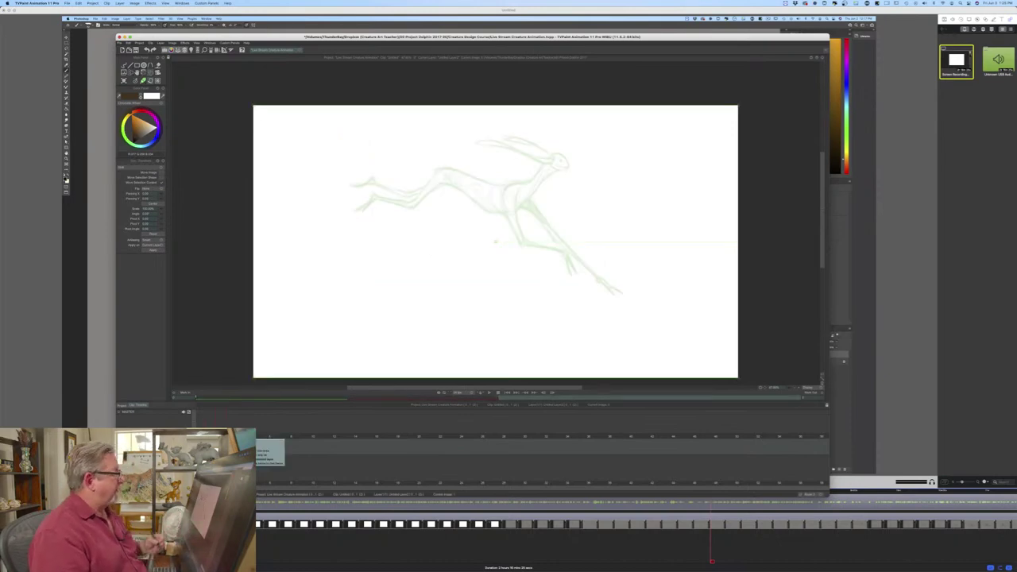
click(136, 80)
click(137, 87)
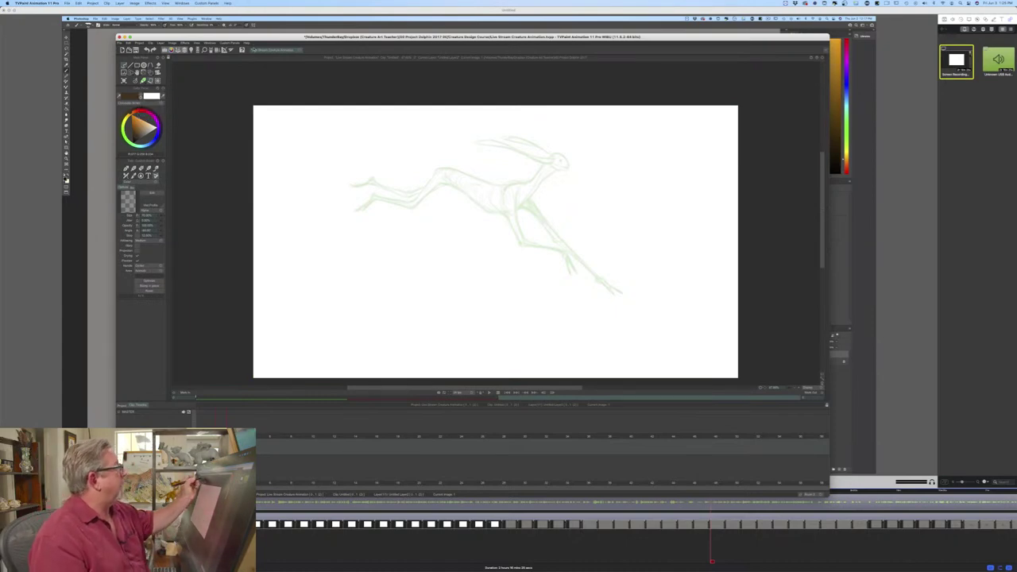
double_click(209, 38)
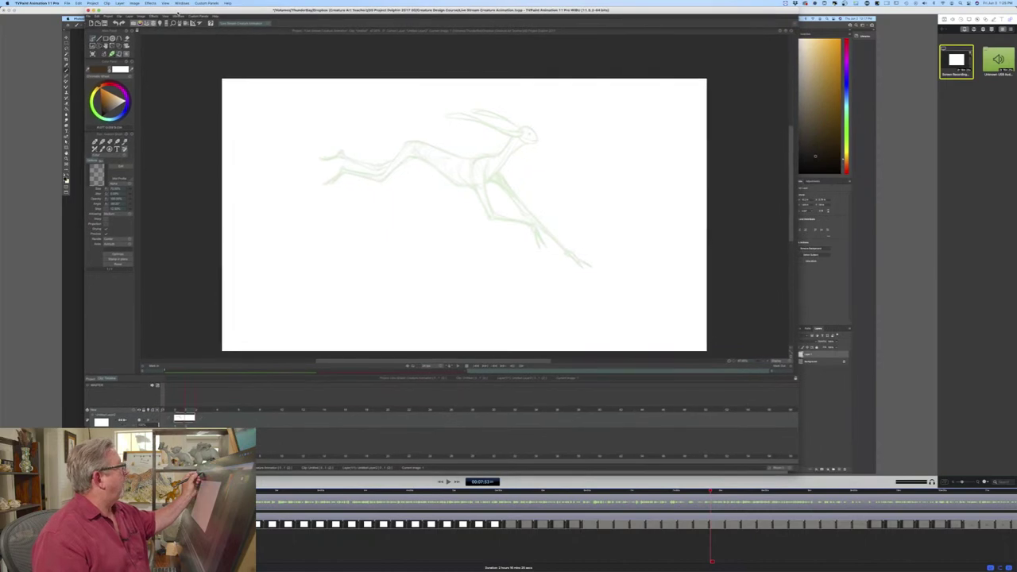
- Enlarge the animation program's window and close the untitled ScreenFlow document behind it without saving the changes
drag(797, 474, 876, 530)
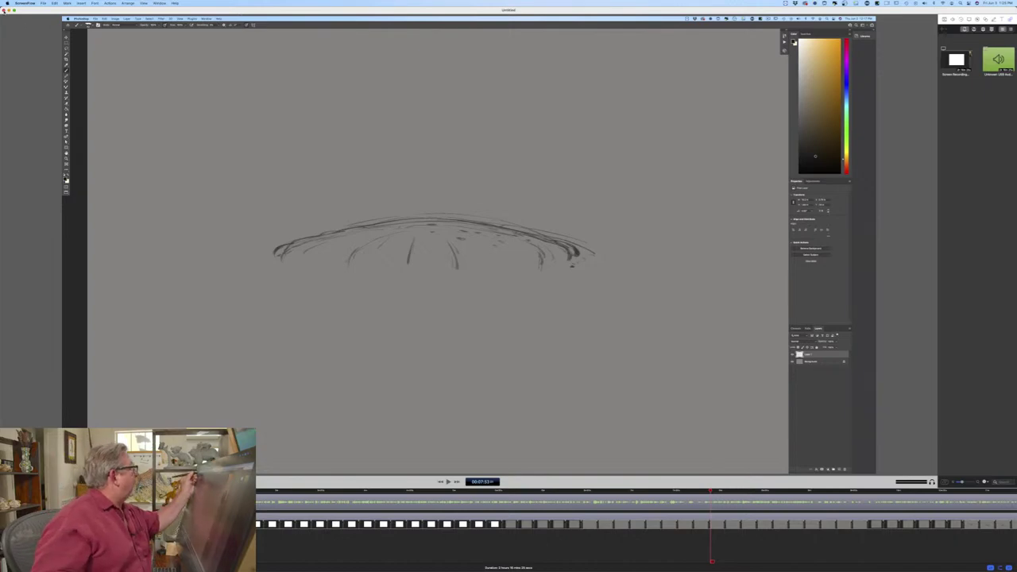
click(4, 11)
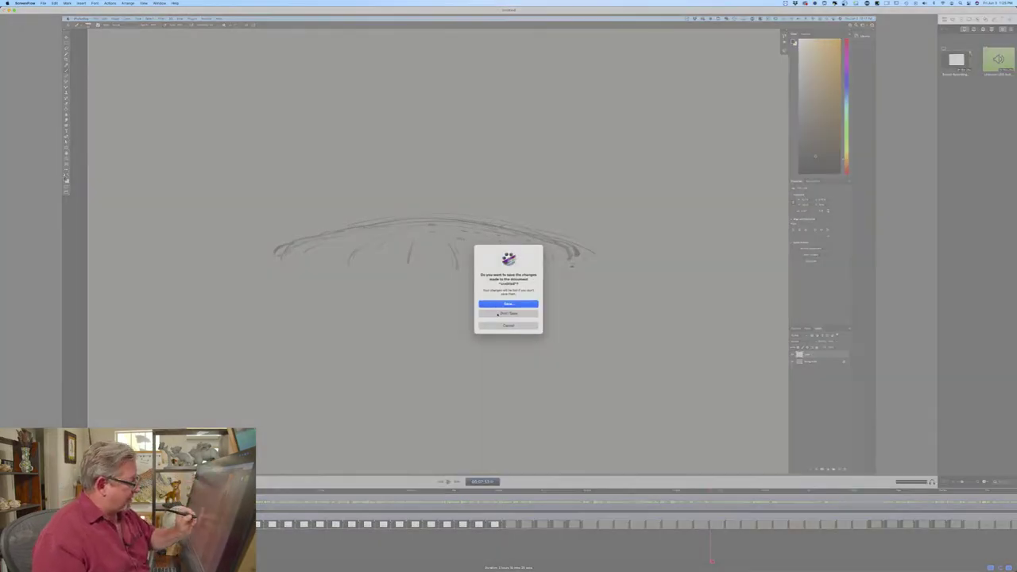
click(497, 315)
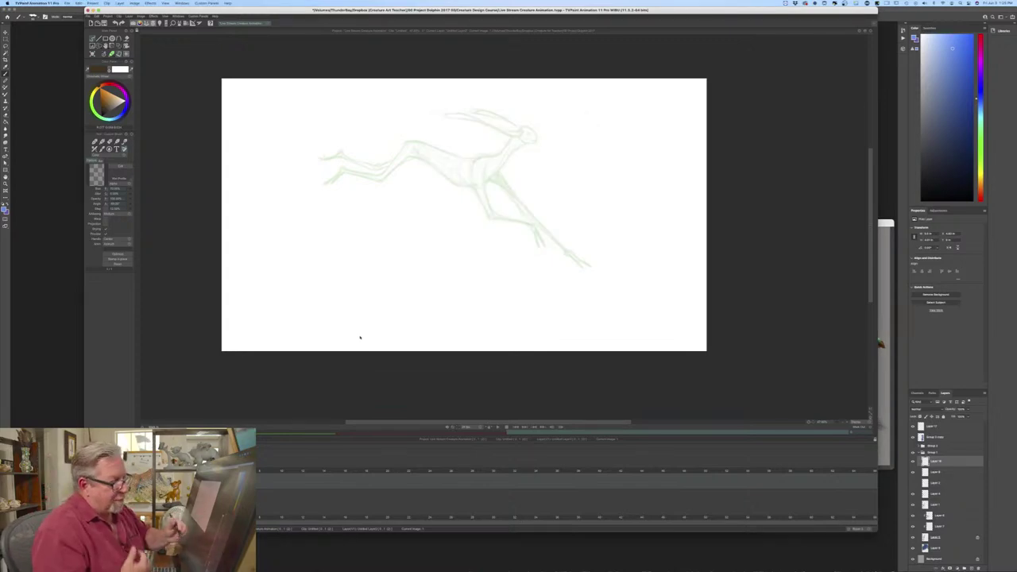
- Rough in the shoulder, the bottom of the chest, and a straightened foreleg reaching down and forward on the new frame
drag(837, 423, 845, 416)
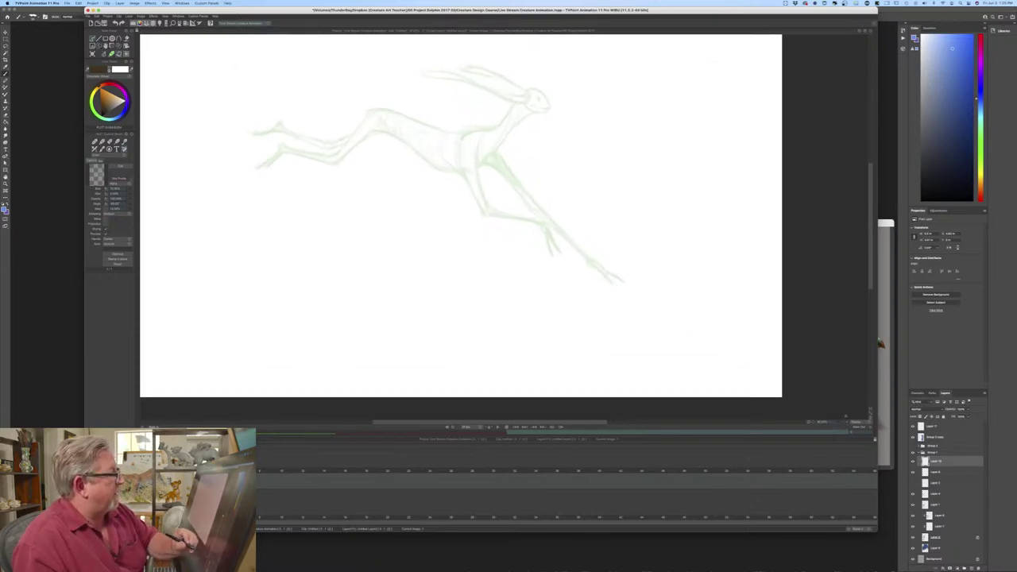
drag(871, 230, 870, 222)
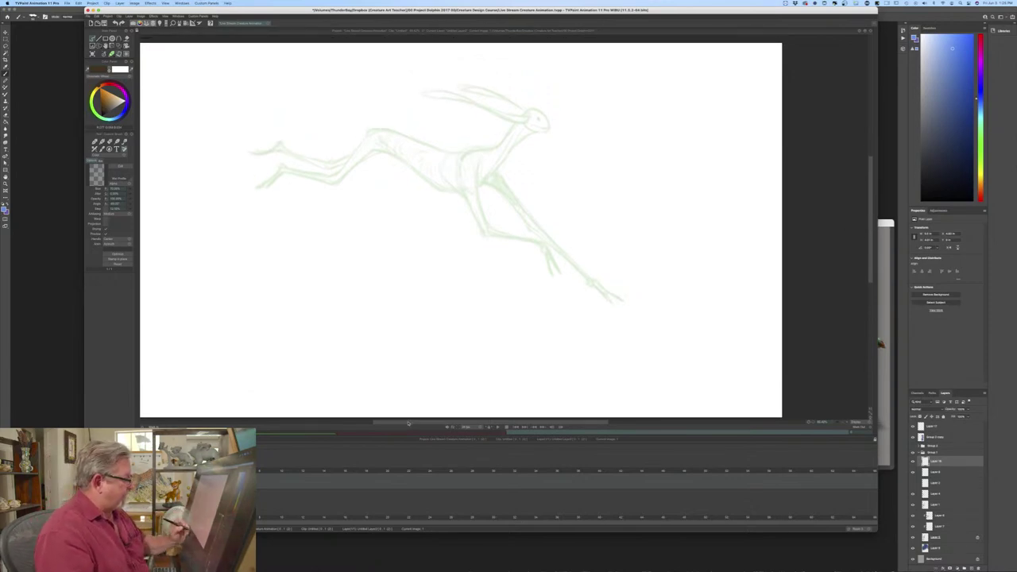
drag(406, 423, 402, 424)
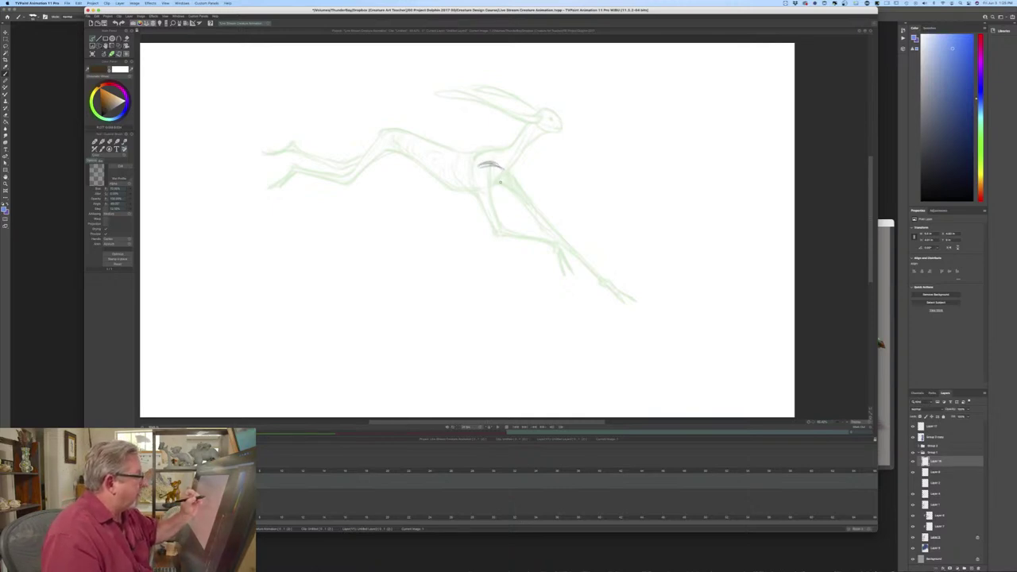
mouse_move(458, 201)
mouse_down()
mouse_move(496, 191)
mouse_move(458, 200)
mouse_up()
drag(510, 175, 585, 299)
drag(525, 204, 611, 319)
drag(508, 187, 497, 193)
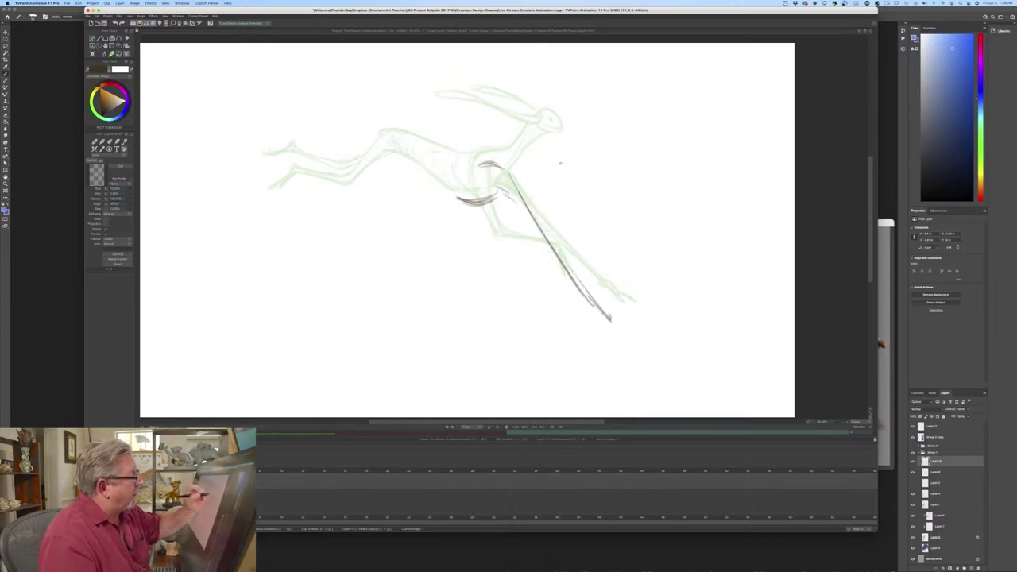
- Sketch the lowered head and both neck lines ahead of the ghosted pose, and erase the neck line overlapping the chest
mouse_move(576, 147)
mouse_down()
mouse_move(572, 167)
mouse_move(556, 155)
mouse_move(579, 151)
mouse_move(566, 145)
mouse_up()
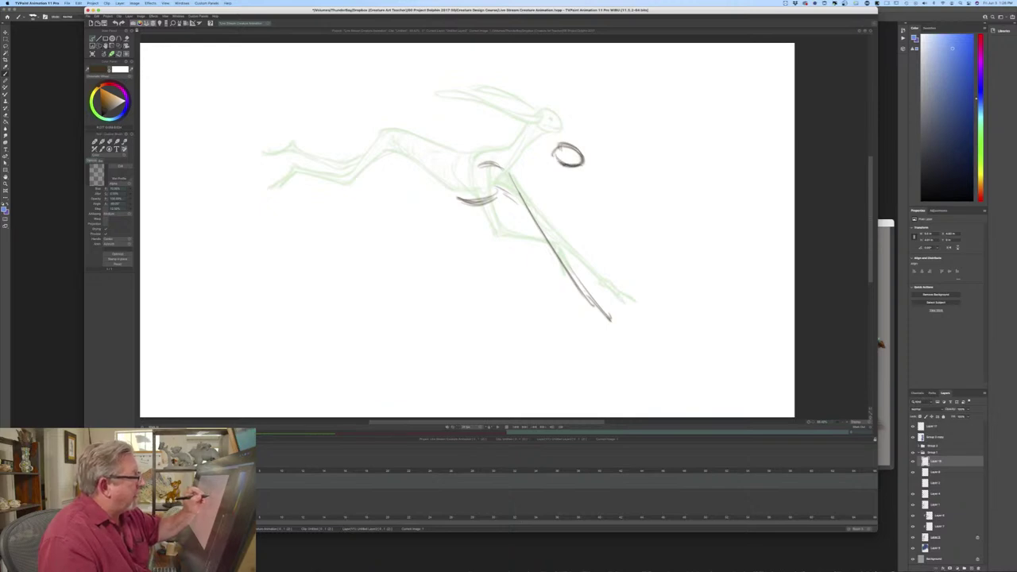
drag(558, 149, 481, 165)
drag(569, 165, 477, 199)
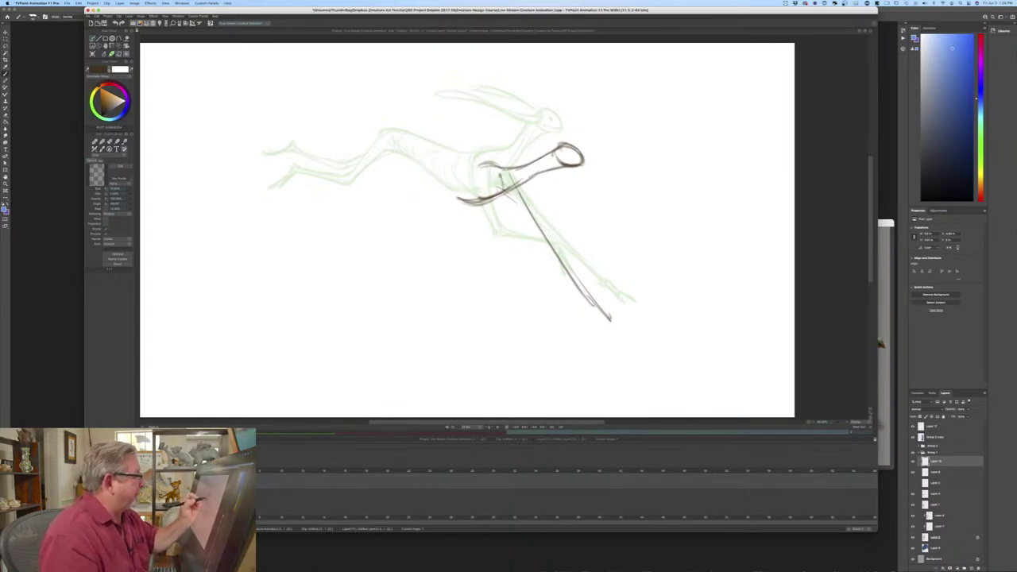
key(e)
mouse_move(510, 186)
mouse_down()
mouse_move(517, 180)
mouse_move(495, 184)
mouse_move(488, 201)
mouse_move(506, 204)
mouse_move(504, 190)
mouse_up()
key(b)
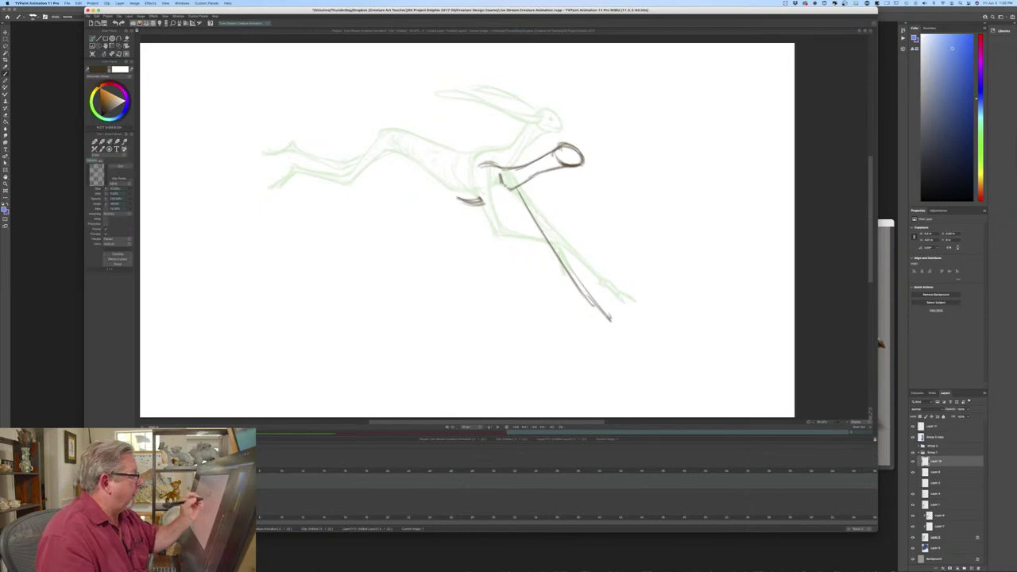
- Compare with the previous frame and thicken the upper part of the downward-reaching foreleg
key(Left)
key(Right)
key(Left)
key(Right)
drag(511, 201, 553, 233)
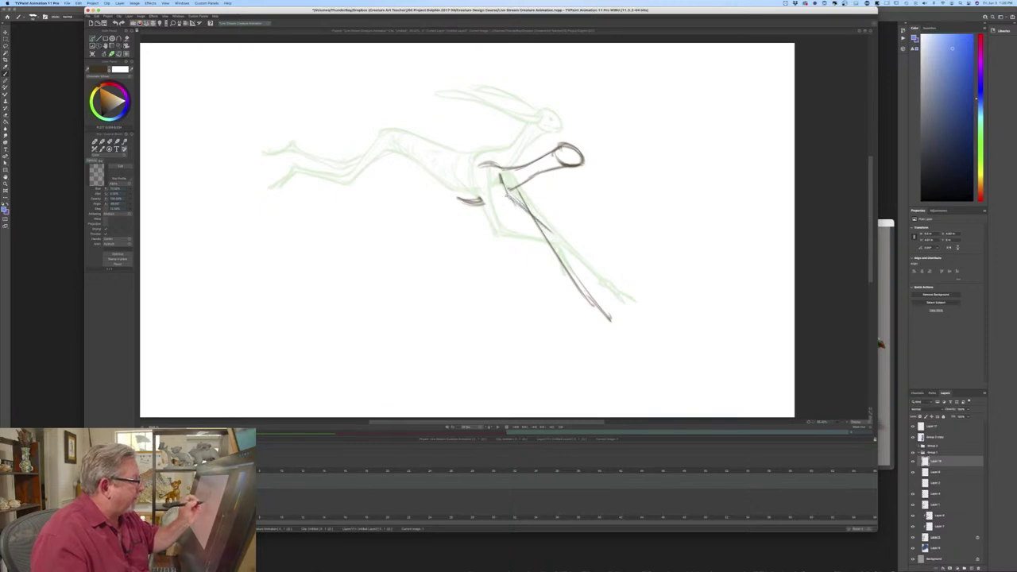
drag(510, 193, 549, 226)
- Sketch the second foreleg from the chest across the first one, with its foot bent downward, checking against the previous frame
mouse_move(482, 181)
mouse_down()
mouse_move(550, 237)
mouse_move(599, 257)
mouse_up()
mouse_move(550, 232)
mouse_down()
mouse_move(617, 281)
mouse_move(571, 241)
mouse_up()
mouse_move(544, 223)
mouse_down()
mouse_move(603, 255)
mouse_move(585, 249)
mouse_up()
key(Left)
key(Right)
key(Left)
key(Right)
key(Left)
key(Right)
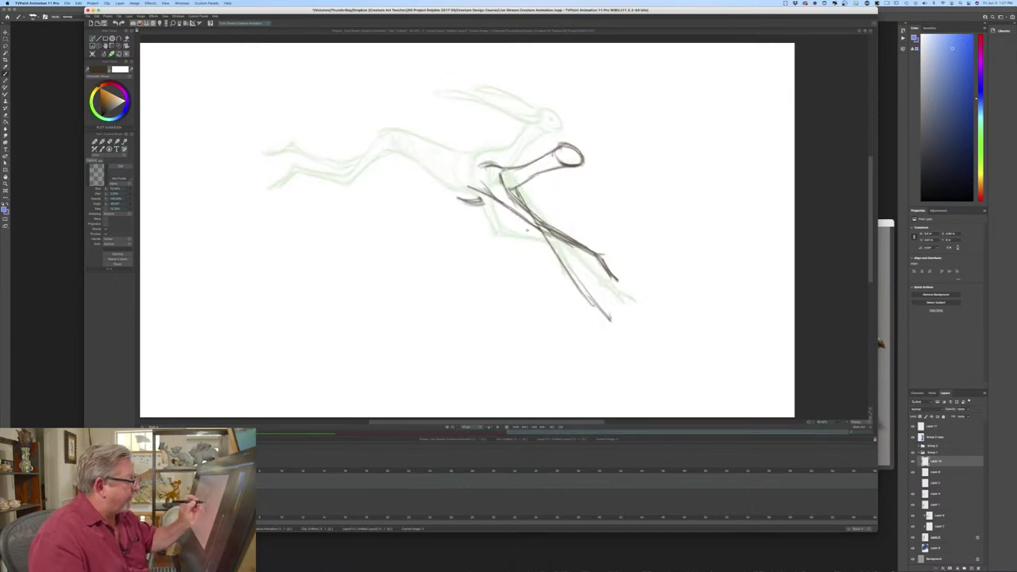
- Build up the lower part of the first foreleg and draw its foot and toes, flipping between frames to check
drag(526, 223, 580, 289)
key(Left)
key(Right)
drag(543, 247, 614, 316)
key(Left)
key(Right)
drag(582, 291, 604, 322)
drag(596, 306, 606, 317)
key(Left)
key(Right)
key(Left)
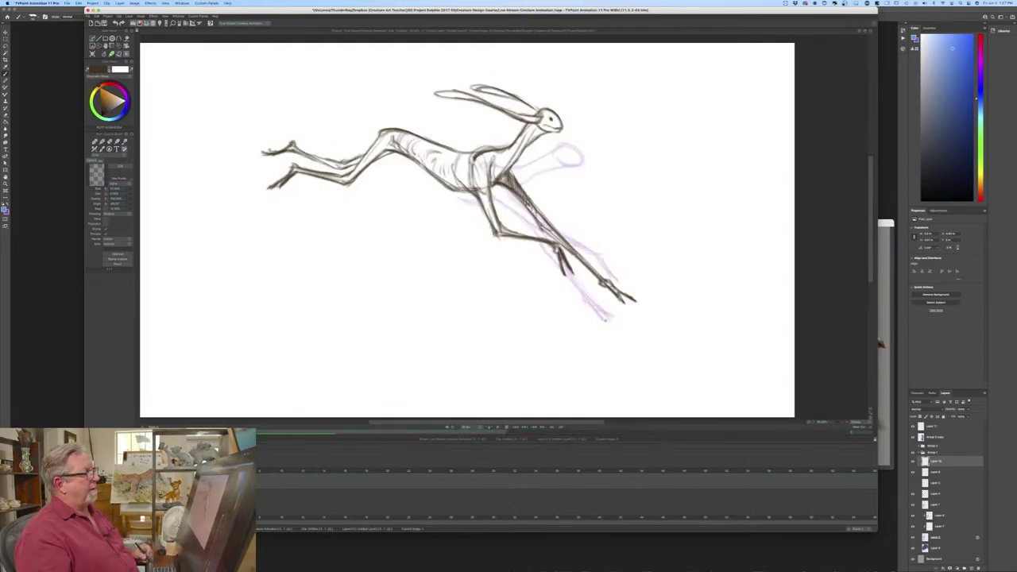
key(Right)
- Darken the first foreleg at its upper end and middle joint, checking the movement against the previous frame
drag(515, 189, 517, 198)
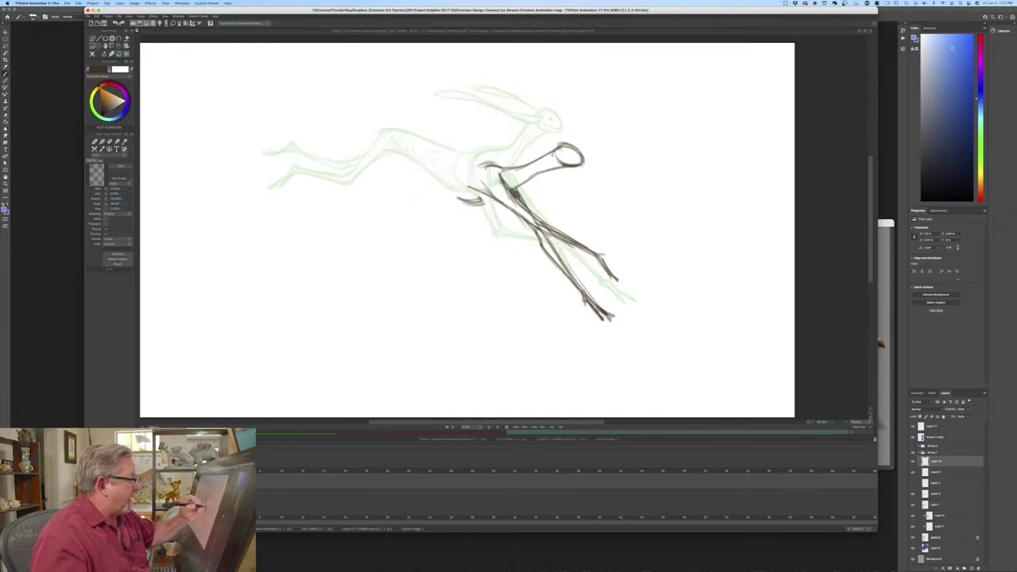
drag(540, 233, 554, 249)
key(Left)
key(Right)
key(Left)
key(Right)
key(Left)
key(Right)
- Draw the two long ears sweeping back and up from the lowered head, comparing their position with the previous frame
mouse_move(560, 148)
mouse_down()
mouse_move(482, 101)
mouse_move(564, 157)
mouse_move(488, 101)
mouse_move(521, 128)
mouse_move(548, 121)
mouse_move(517, 101)
mouse_move(545, 123)
mouse_up()
key(Left)
key(Right)
key(Left)
key(Right)
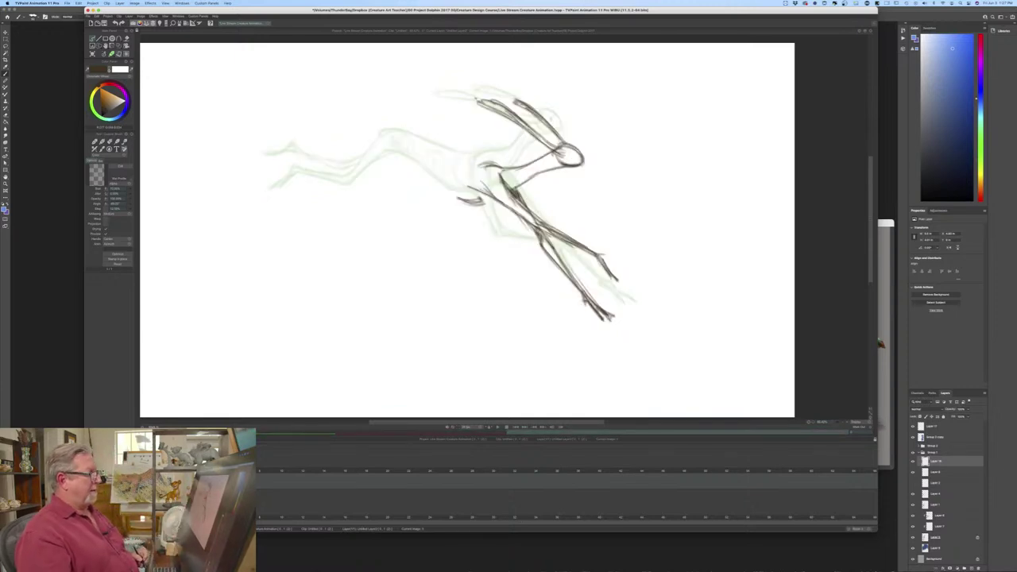
key(Left)
key(Right)
key(Left)
key(Right)
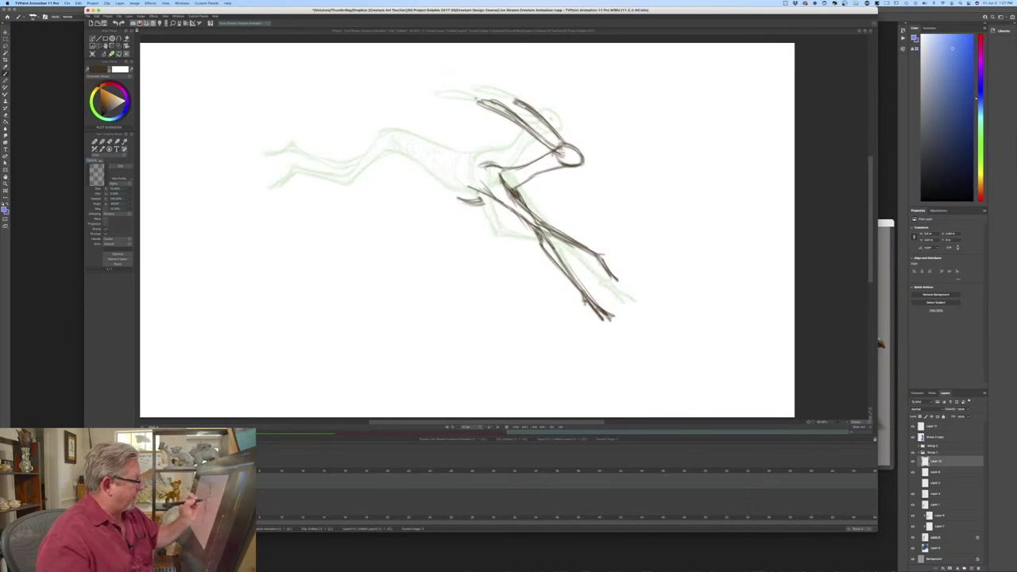
- Draw the chest underside, the arched back, and the belly line, flipping between frames to compare the body shape
drag(495, 197, 468, 202)
key(Left)
key(Right)
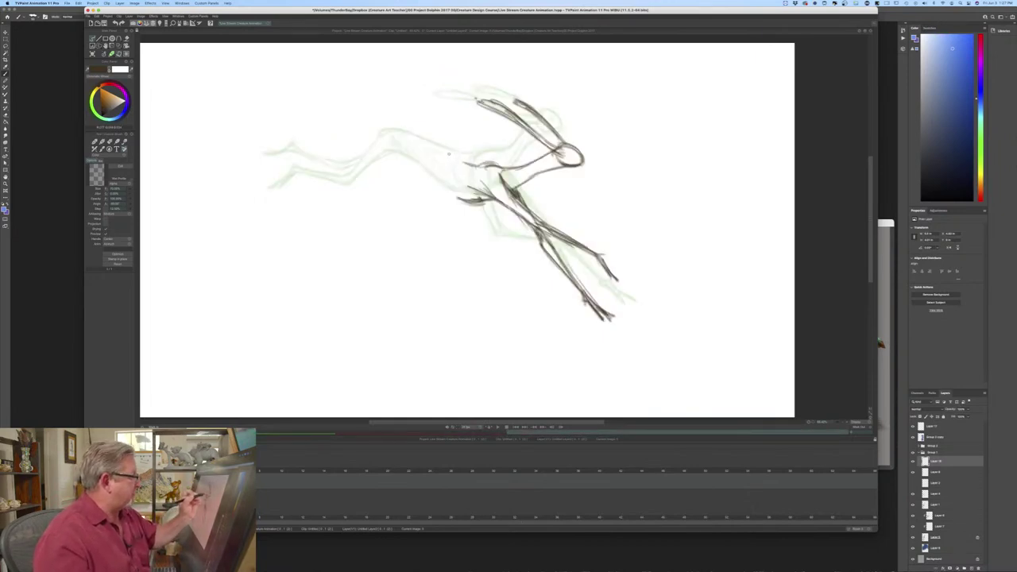
mouse_move(467, 164)
mouse_down()
mouse_move(431, 141)
mouse_move(394, 140)
mouse_move(457, 152)
mouse_move(449, 189)
mouse_up()
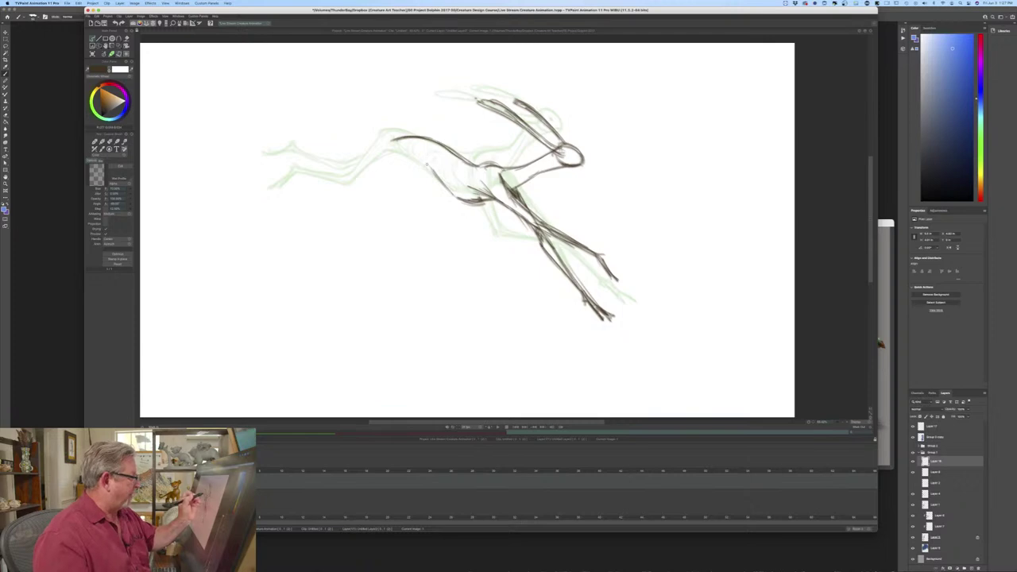
drag(410, 158, 473, 202)
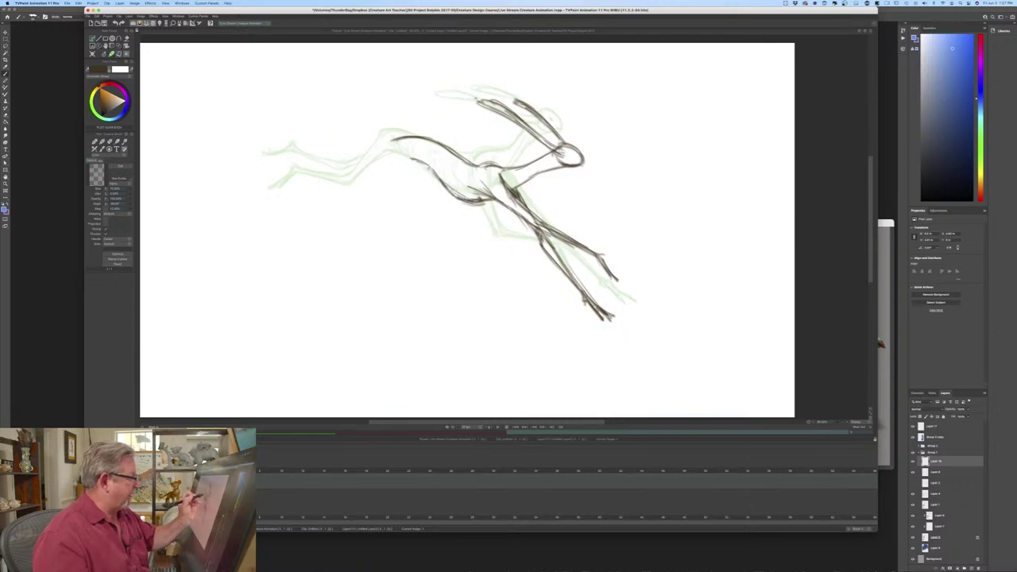
drag(410, 158, 430, 166)
key(Left)
key(Right)
key(Left)
key(Right)
key(Left)
- Sketch the near hind leg's thigh hanging down from the hip to the knee, checking it against the previous frame
drag(407, 151, 401, 186)
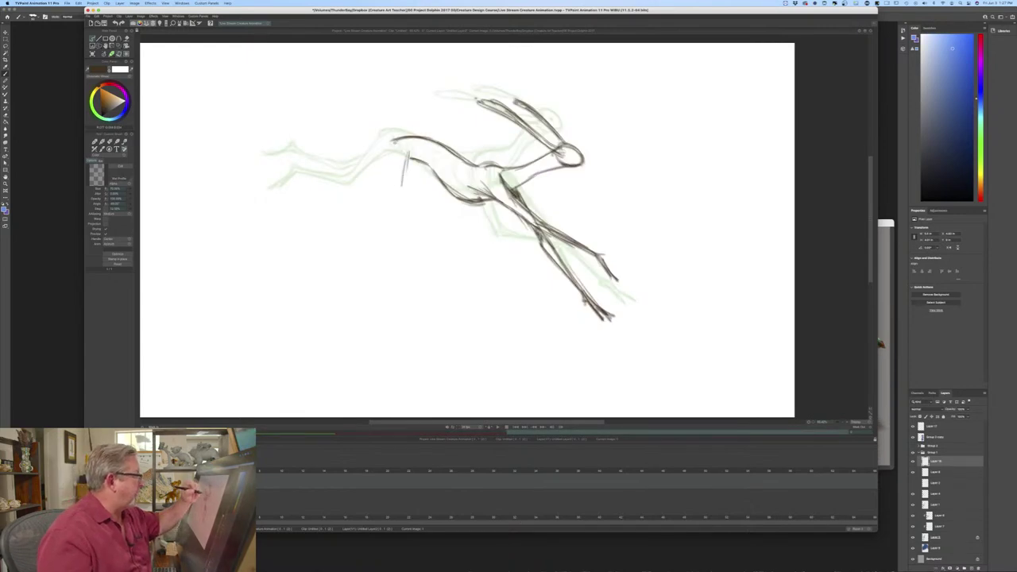
drag(393, 141, 394, 191)
drag(395, 144, 391, 202)
drag(404, 158, 396, 210)
key(Left)
key(Right)
key(Left)
key(Right)
key(Right)
key(Left)
key(Right)
key(Left)
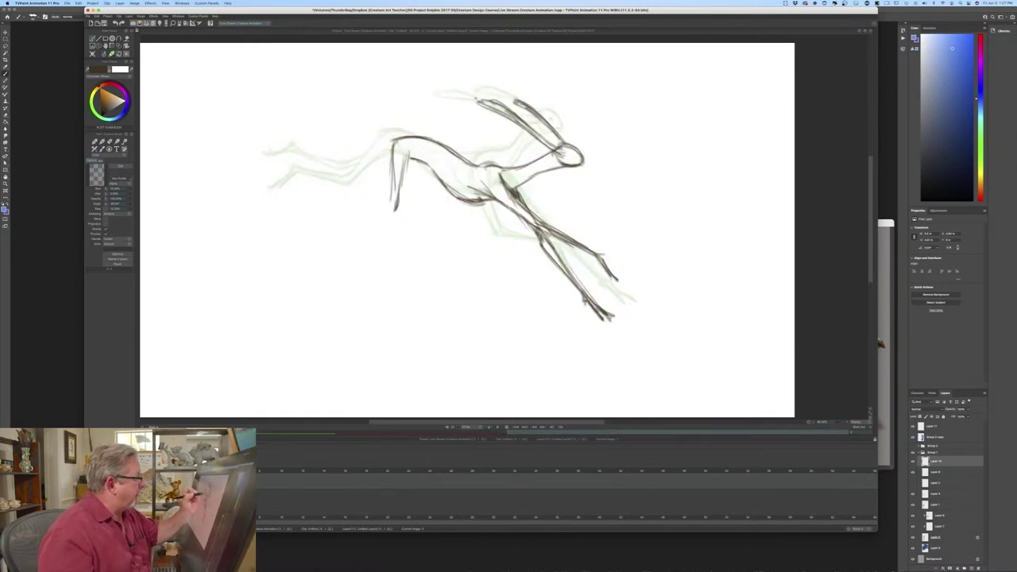
key(Right)
key(Left)
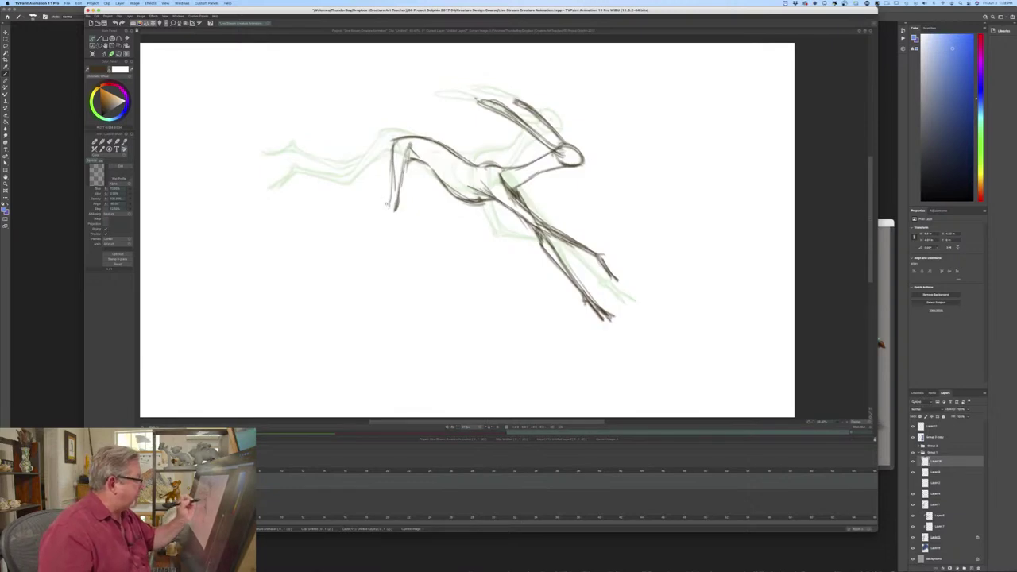
- Draw the near hind leg's lower segment angling back up from the knee, and its foot hanging from the hock
drag(391, 215, 342, 181)
mouse_move(338, 176)
mouse_down()
mouse_move(336, 212)
mouse_move(328, 209)
mouse_move(337, 207)
mouse_up()
key(Left)
key(Right)
key(Left)
key(Right)
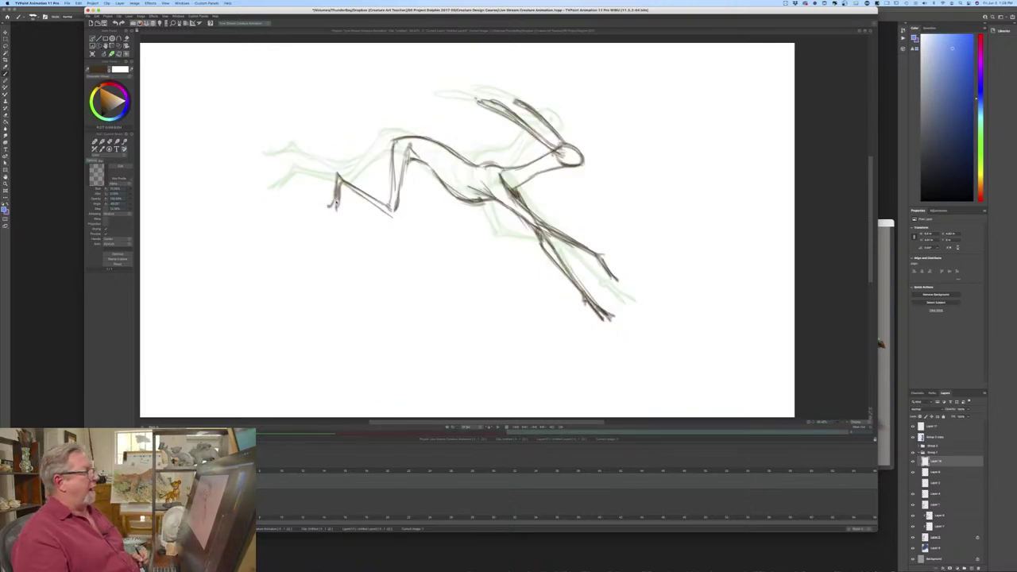
- Add the eye to the head and reinforce the underside of the neck, comparing with the previous frame
key(Left)
key(Right)
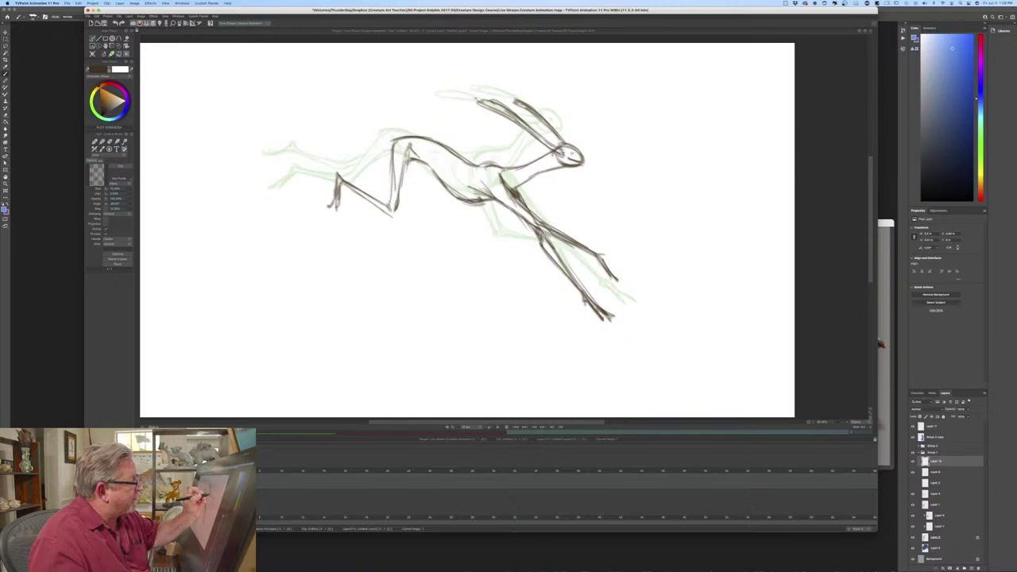
key(Left)
key(Right)
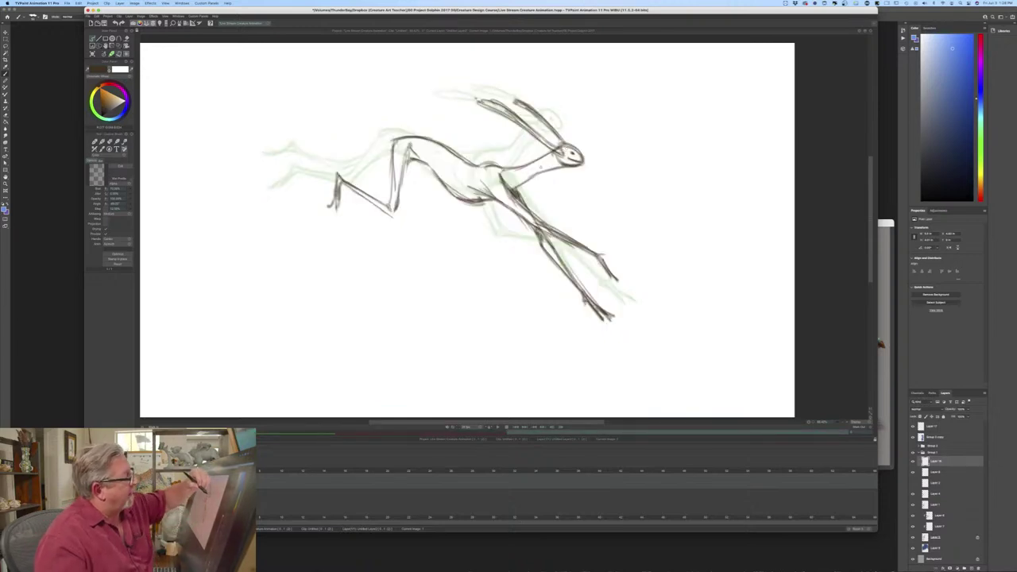
drag(514, 184, 554, 162)
key(Left)
key(Right)
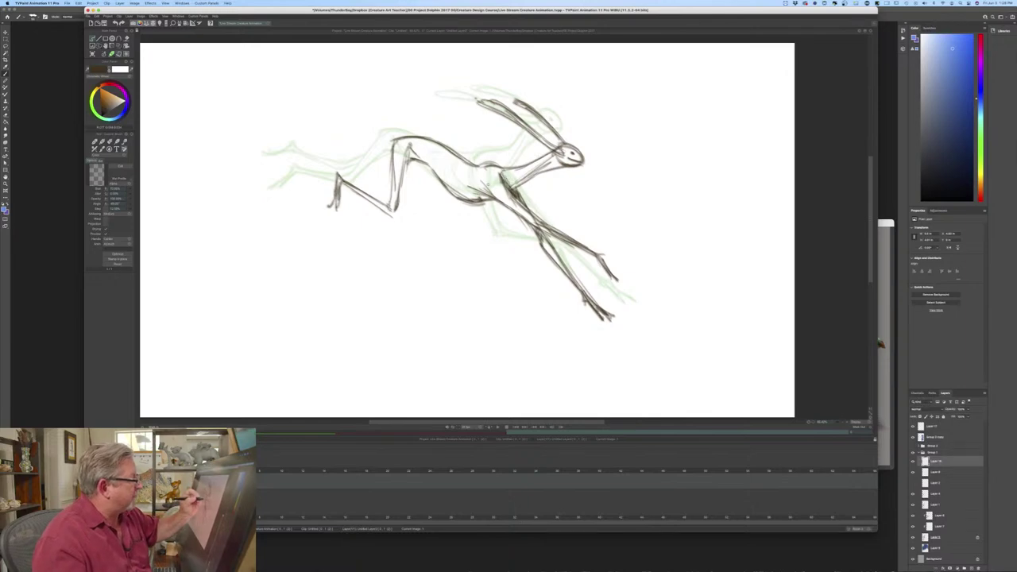
- Reinforce the chest and back contours of the body, flipping between the two frames to check the motion
drag(463, 187, 481, 196)
key(Left)
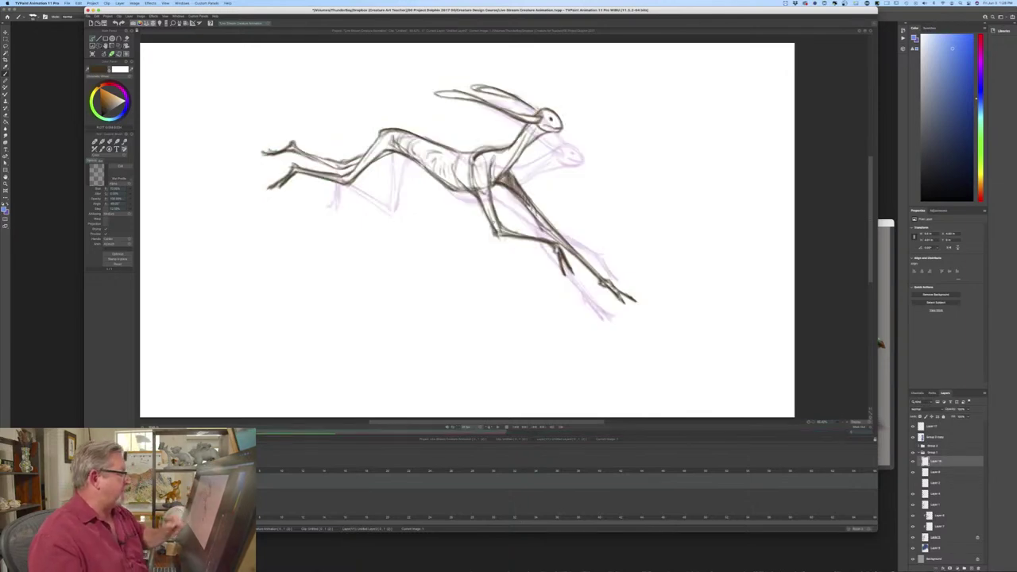
key(Right)
key(Left)
key(Right)
key(Left)
key(Left)
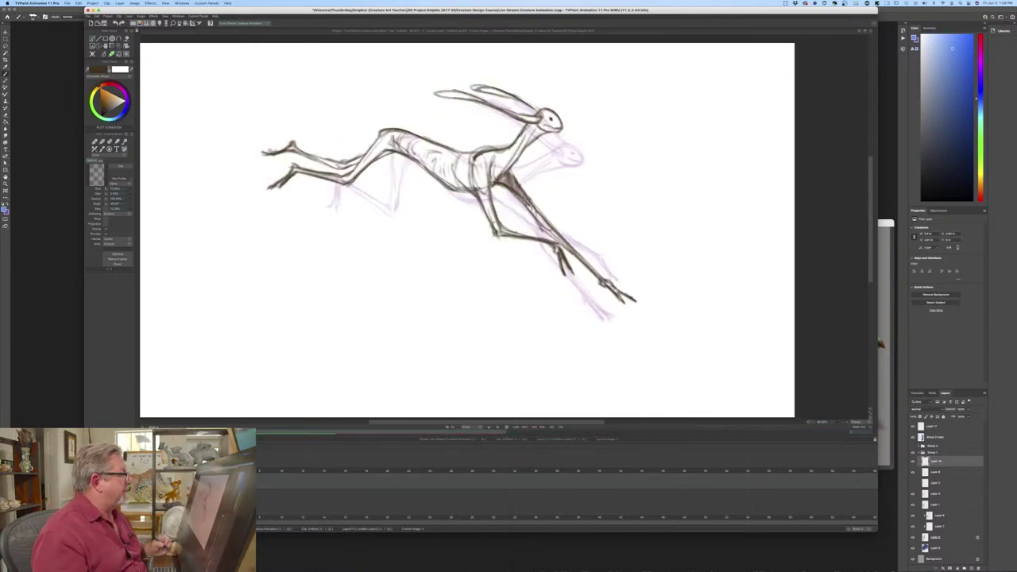
drag(402, 142, 439, 134)
key(Right)
key(Left)
- Sketch the far hind leg's thigh from the hip down and back to the knee, checking it against the previous frame
drag(390, 160, 371, 190)
key(Right)
key(Left)
key(Right)
key(Left)
key(Right)
key(Left)
- Draw the far hind leg's lower segment up to the hock and its trailing foot, flipping frames to compare
drag(341, 159, 370, 190)
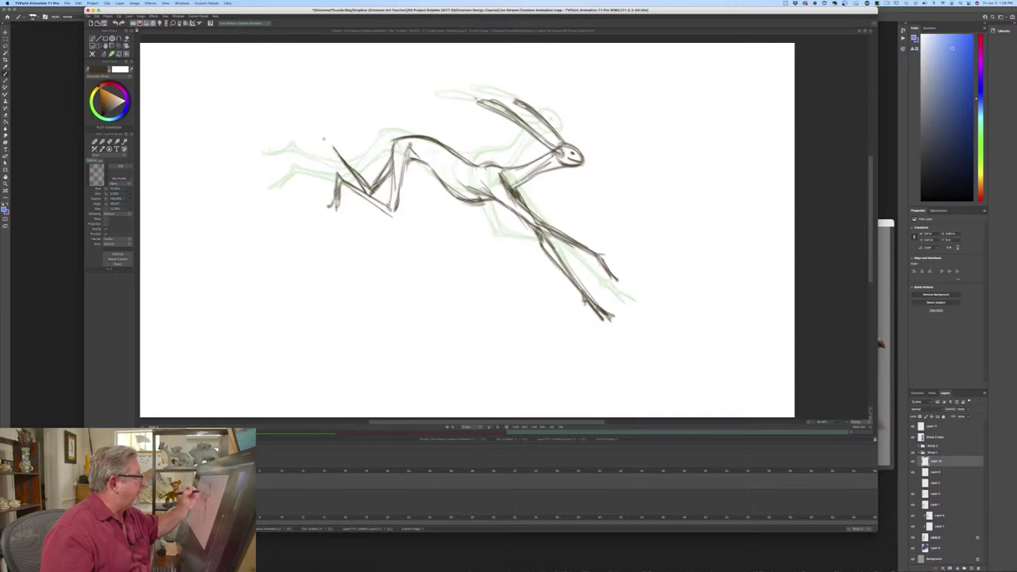
drag(331, 151, 318, 175)
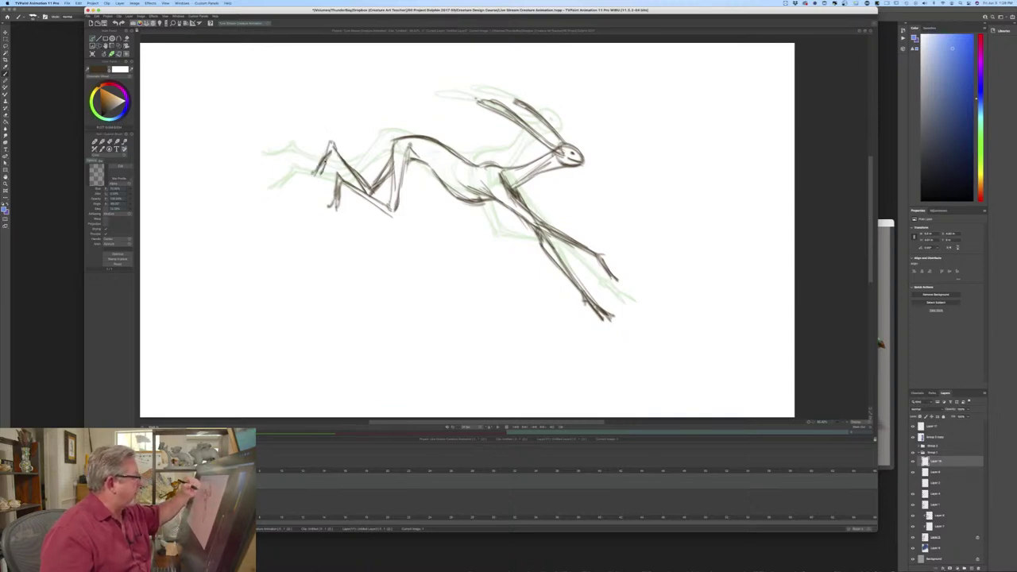
key(Left)
key(Right)
key(Left)
key(Right)
key(Left)
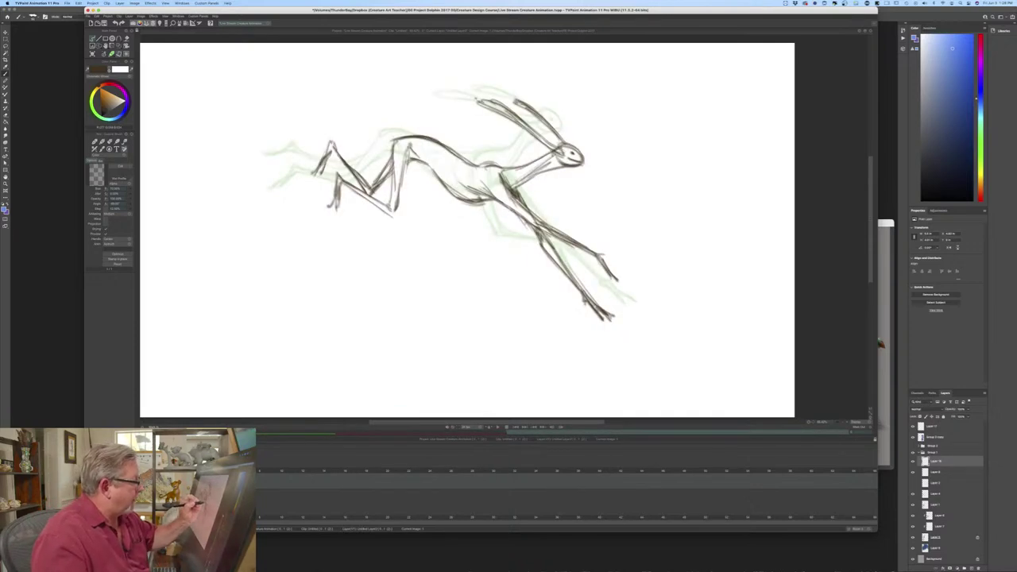
- Add ribcage contour lines inside the torso and strengthen the near hind leg's lower segment, checking against the previous frame
drag(455, 161, 449, 195)
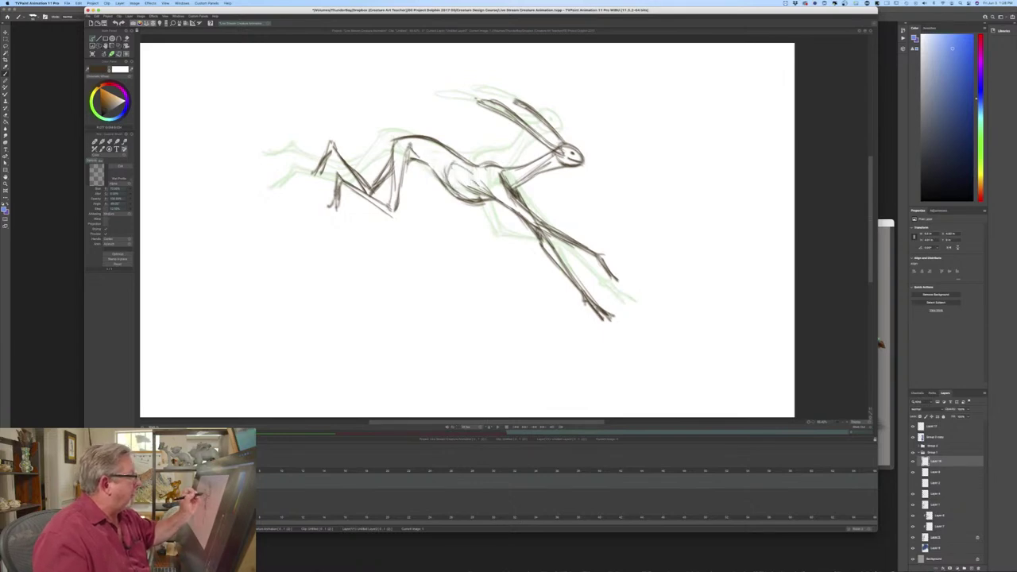
drag(432, 161, 442, 184)
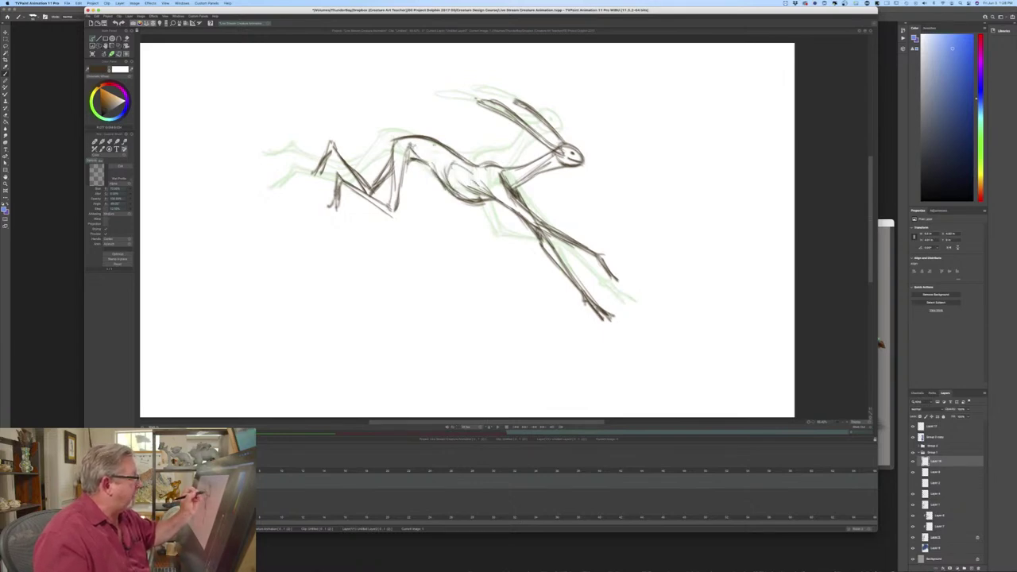
key(Left)
key(Right)
key(Left)
key(Right)
key(Left)
key(Right)
key(Left)
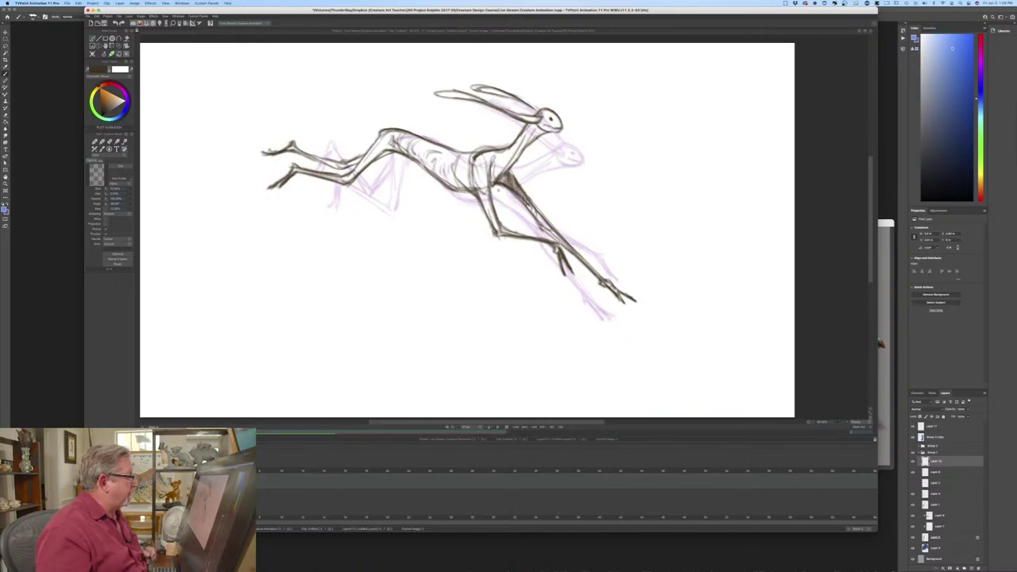
key(Right)
mouse_move(390, 158)
mouse_down()
mouse_move(394, 213)
mouse_move(344, 178)
mouse_up()
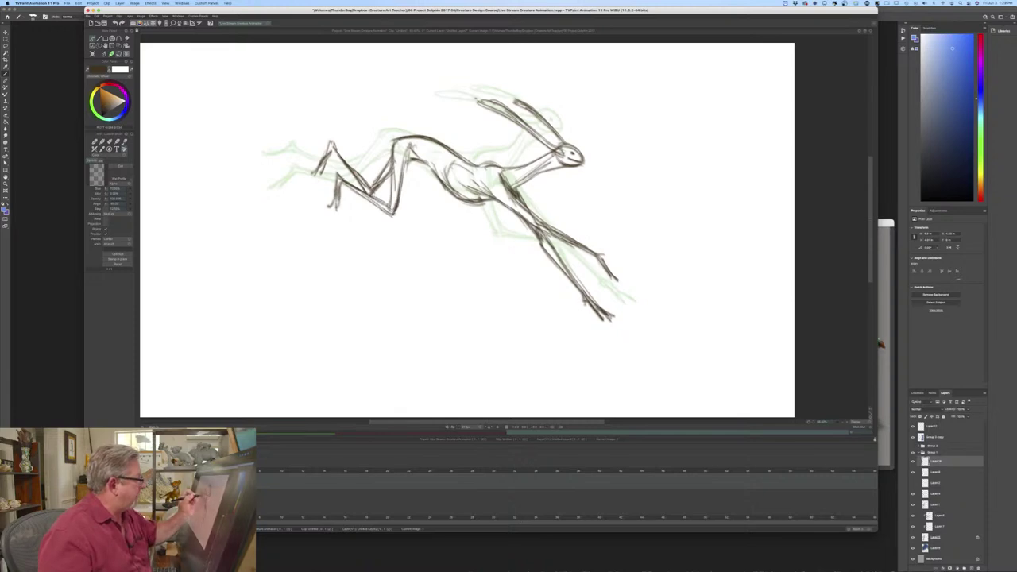
- Flip between the first two running poses to check the motion
key(Right)
key(Left)
key(Right)
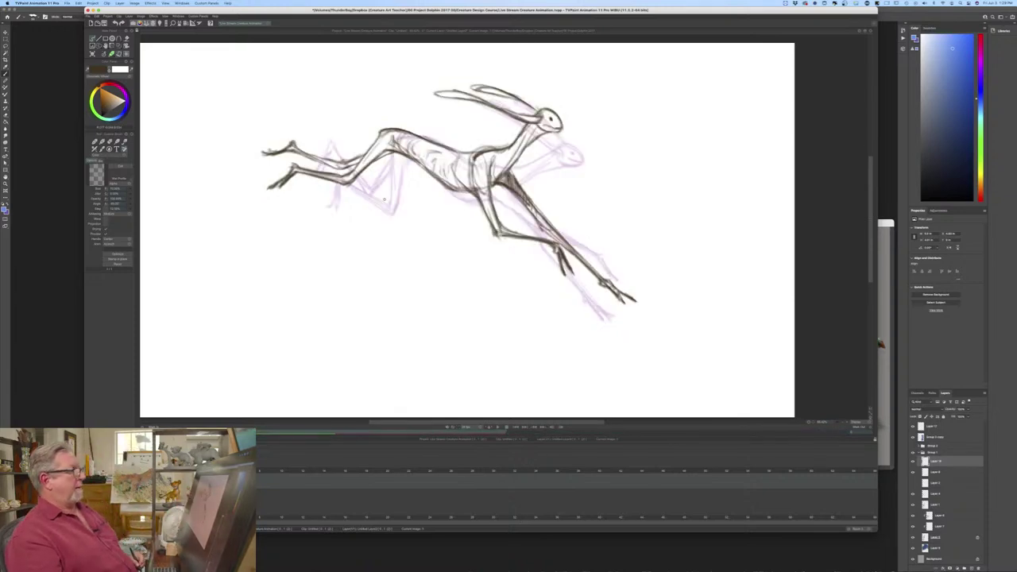
key(Left)
key(Right)
key(Left)
key(Right)
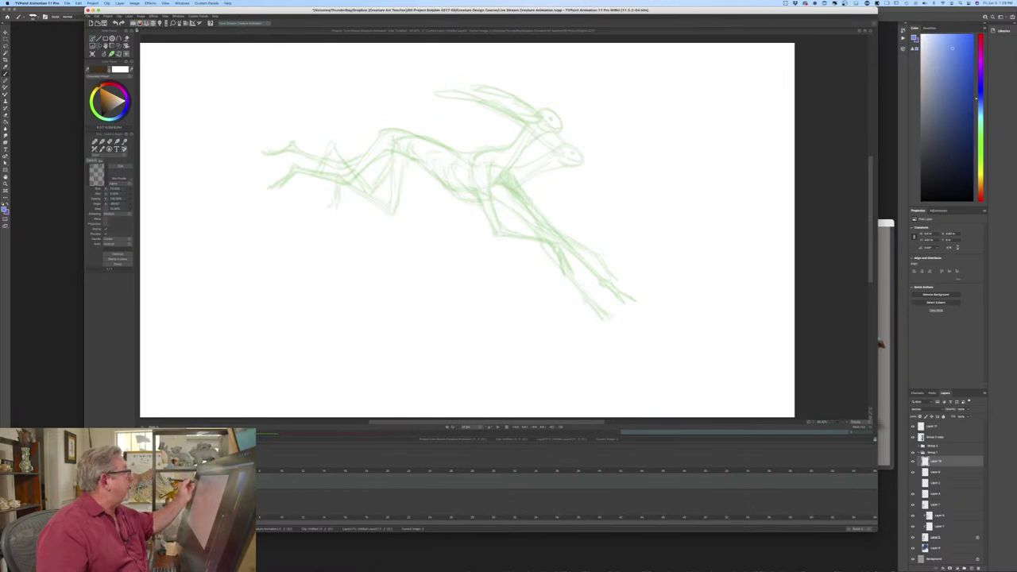
- Limit the light-table ghost on the blank third frame to the immediately preceding pose, flipping frames to check it
click(159, 23)
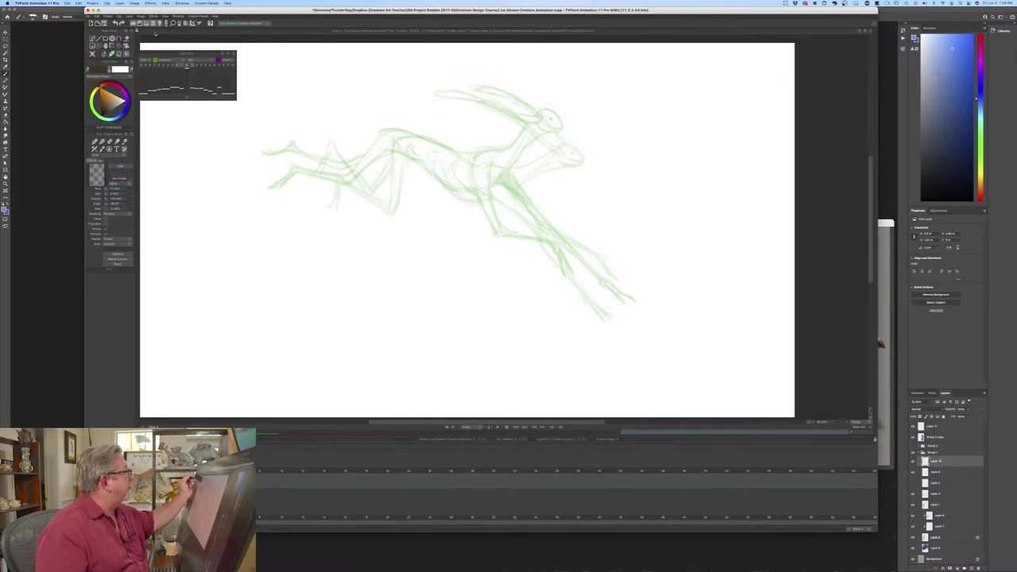
click(181, 65)
click(234, 53)
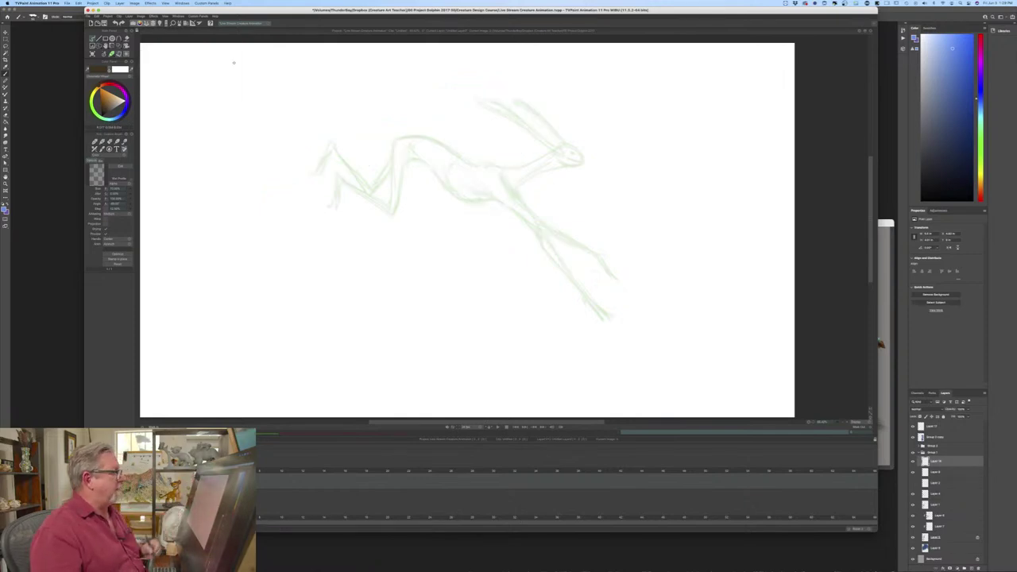
key(Left)
key(Right)
key(Left)
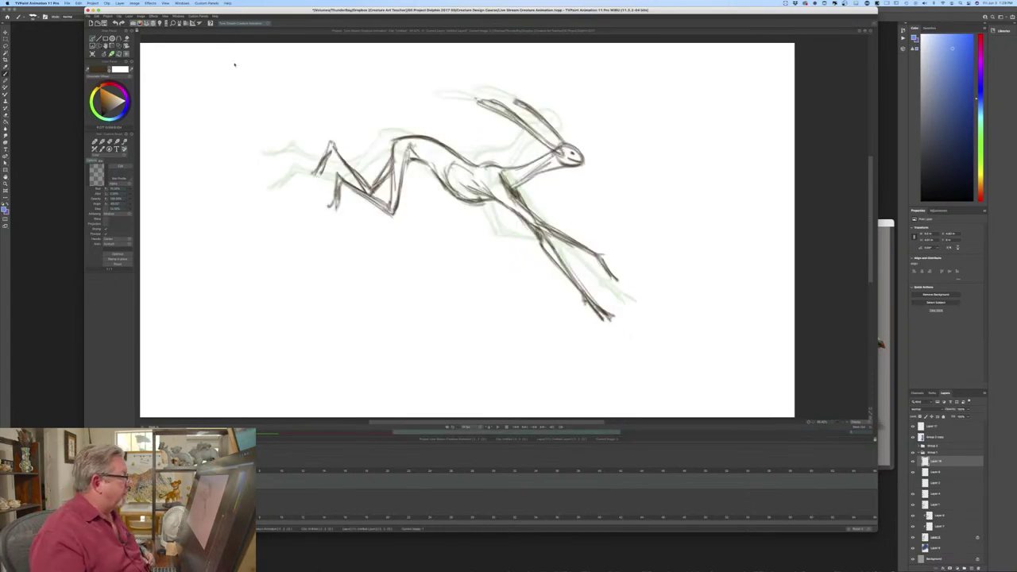
key(Left)
key(Right)
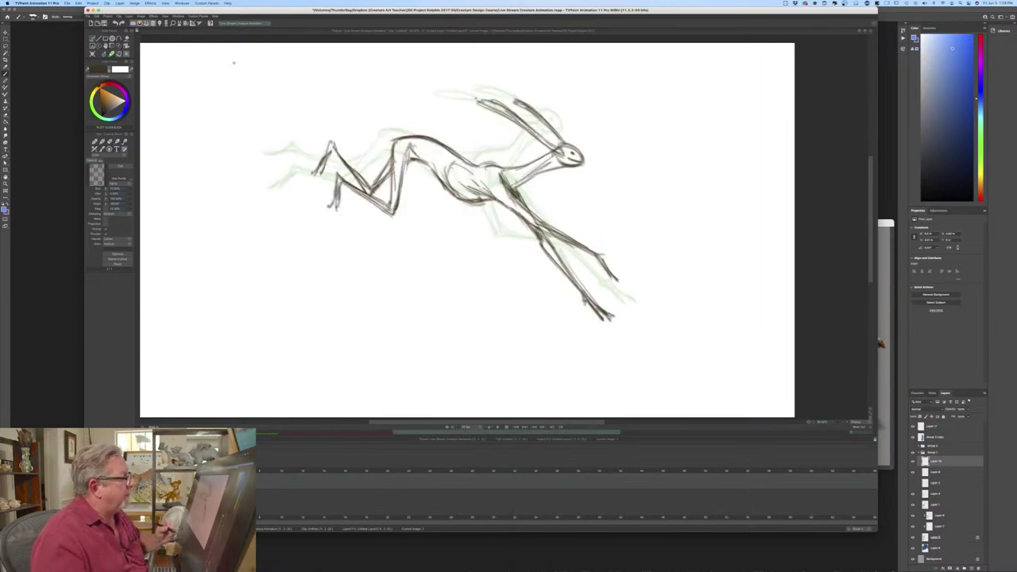
key(Left)
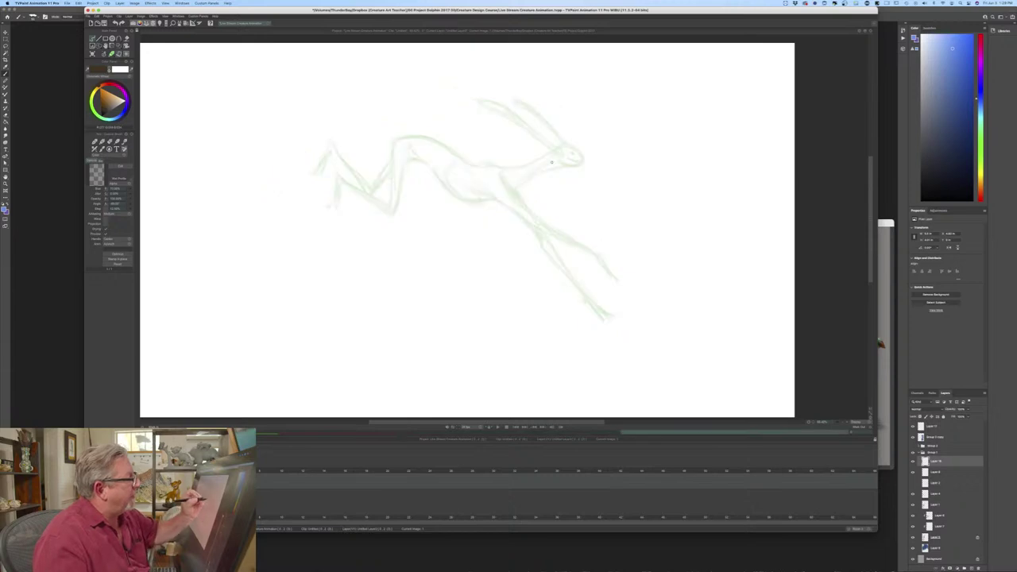
- Sketch the head on the third frame as a small oval just below the ghosted head, flipping frames to compare
mouse_move(564, 169)
mouse_down()
mouse_move(579, 184)
mouse_move(588, 177)
mouse_up()
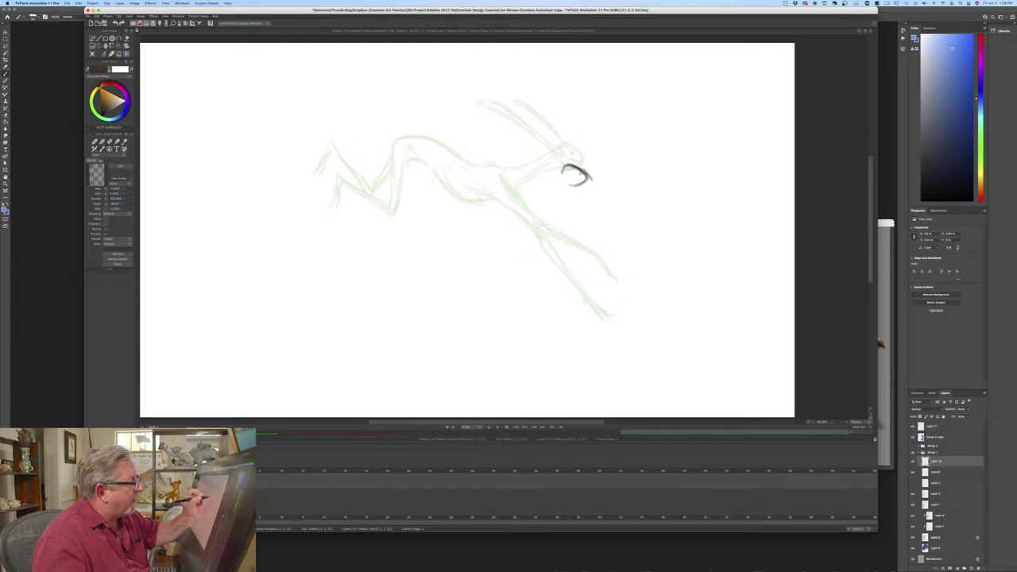
mouse_move(563, 175)
mouse_down()
mouse_move(594, 187)
mouse_move(574, 170)
mouse_move(569, 177)
mouse_move(592, 189)
mouse_move(568, 186)
mouse_up()
key(Left)
key(Right)
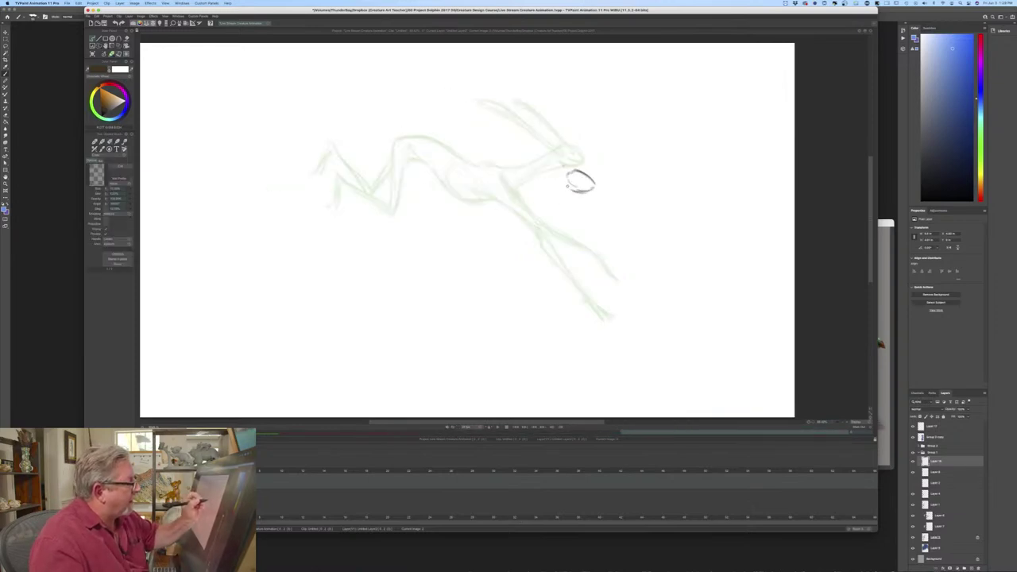
key(Left)
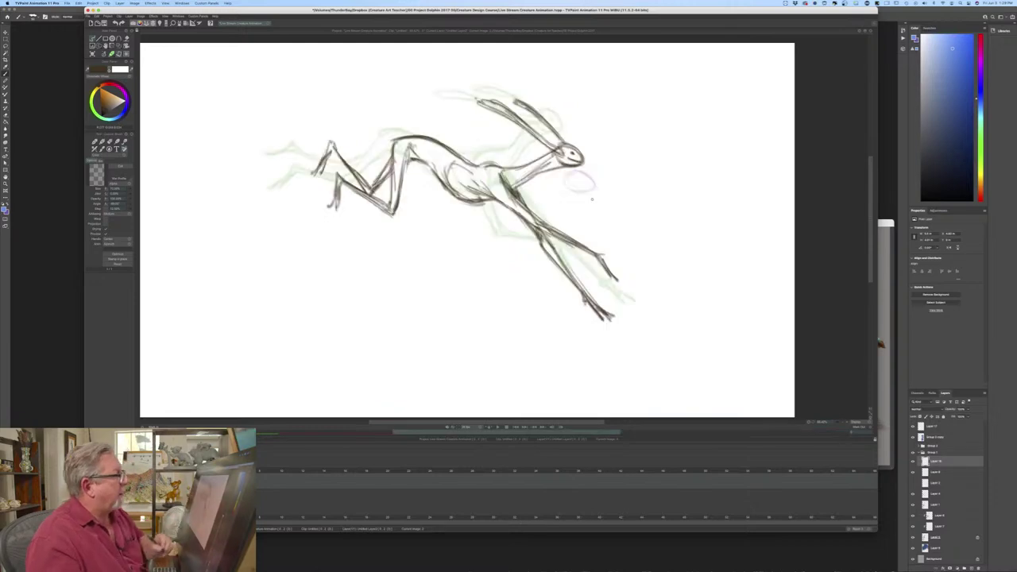
key(Right)
key(Left)
key(Right)
key(Left)
key(Right)
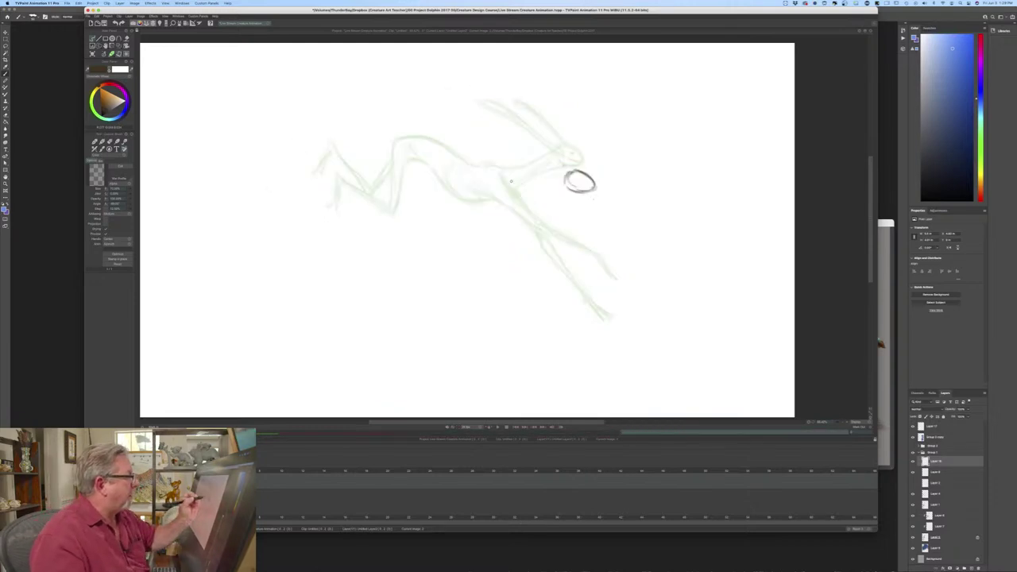
key(Left)
key(Right)
- Draw the upper and lower neck contours from the head back to the shoulder, checking against the previous frame
drag(571, 172, 501, 179)
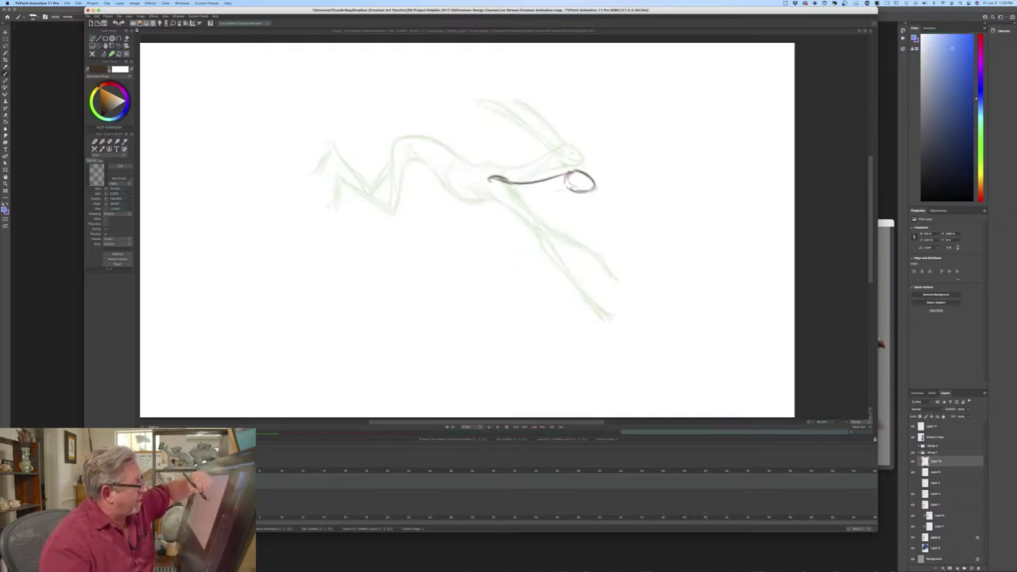
drag(579, 190, 499, 203)
key(Left)
key(Right)
drag(571, 192, 499, 204)
key(Left)
key(Right)
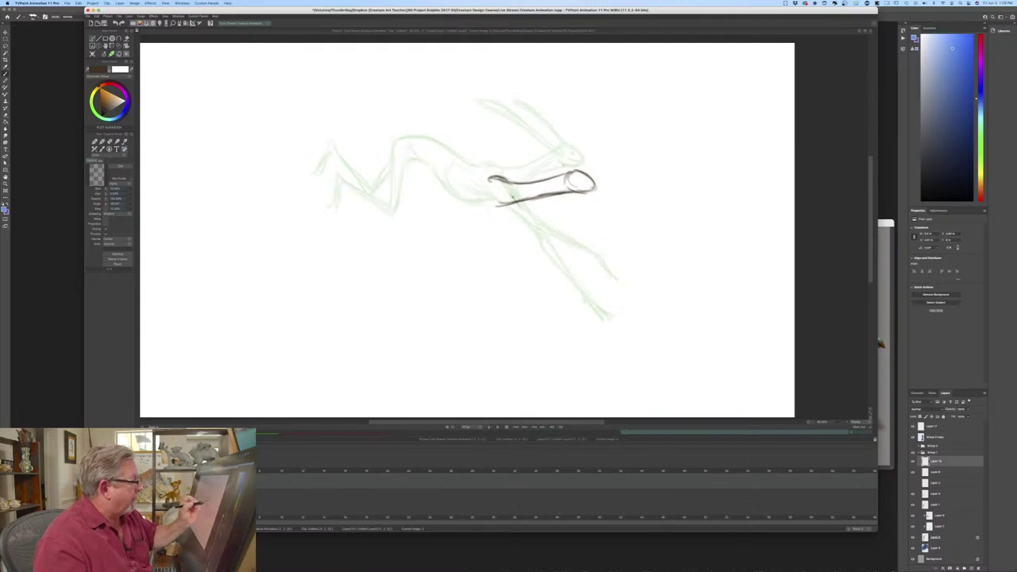
- Lay in the leading foreleg's upper contour and the chest line under it, erasing the neck line's overlap with the body
mouse_move(553, 237)
mouse_down()
mouse_move(525, 208)
mouse_move(623, 282)
mouse_up()
key(Left)
key(Right)
key(Left)
key(Right)
mouse_move(476, 197)
mouse_down()
mouse_move(527, 225)
mouse_move(517, 205)
mouse_move(498, 207)
mouse_move(518, 201)
mouse_up()
key(e)
key(Left)
key(Right)
key(b)
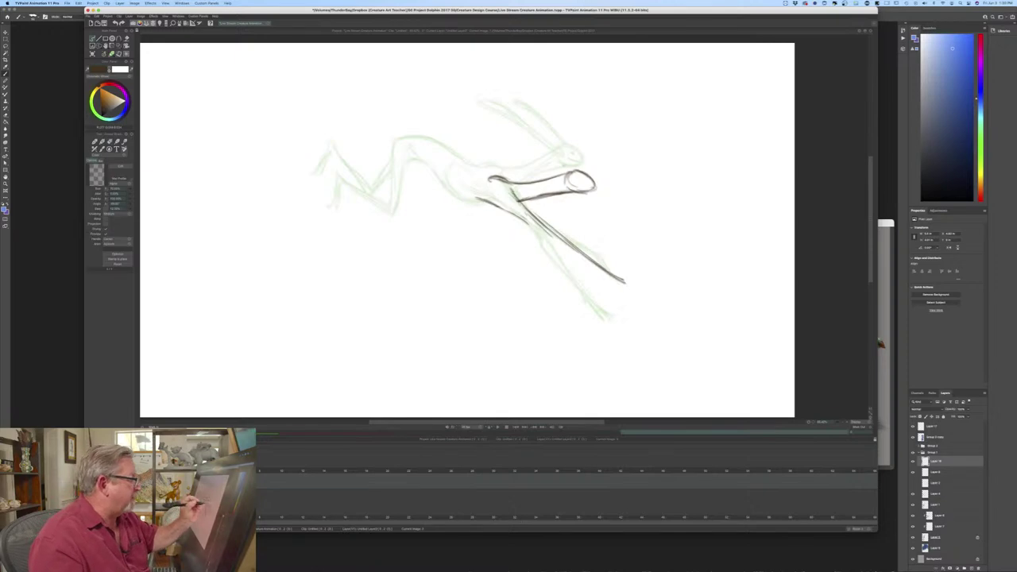
- Complete the leading foreleg's contours down to its outstretched forked foot, flipping frames to compare the reach
key(Left)
key(Right)
key(Left)
key(Right)
key(Left)
key(Right)
drag(503, 207, 552, 240)
drag(515, 214, 610, 278)
drag(559, 237, 634, 296)
drag(604, 270, 634, 294)
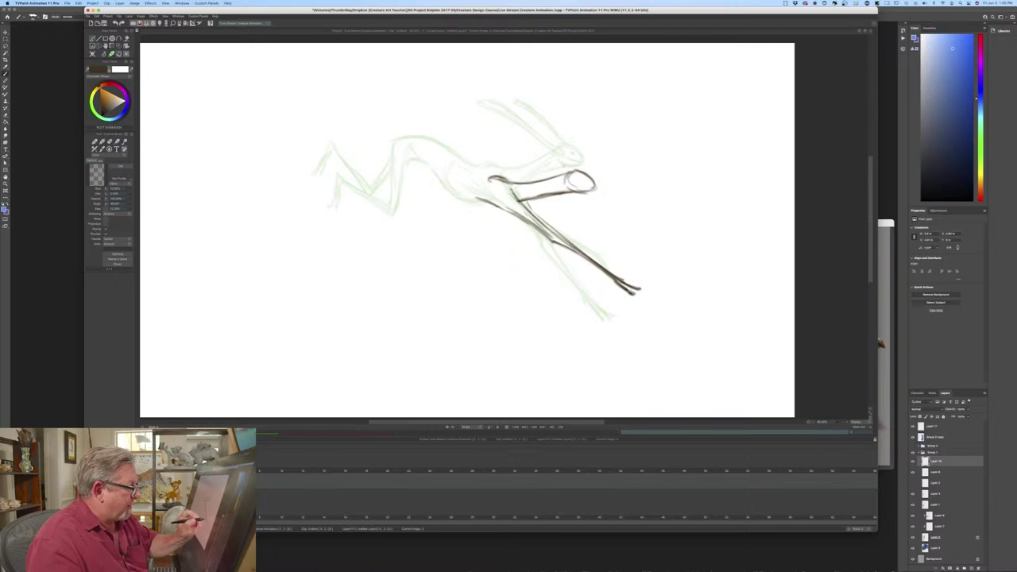
key(Left)
key(Right)
key(Left)
key(Right)
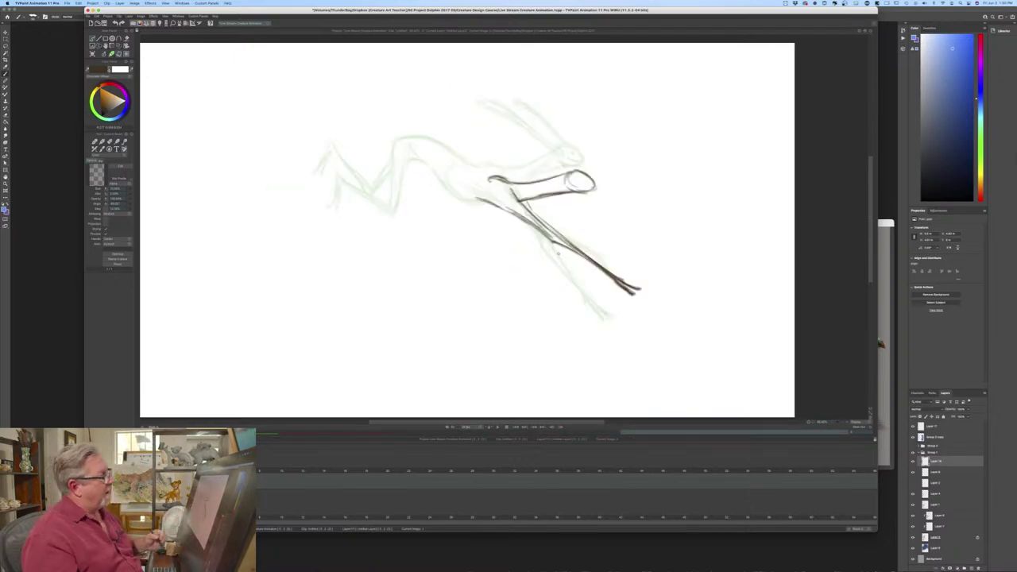
- Draw the two long ears sweeping up and back from the head, comparing them with the previous frame
key(Left)
key(Right)
mouse_move(567, 175)
mouse_down()
mouse_move(524, 123)
mouse_move(533, 148)
mouse_move(572, 178)
mouse_move(545, 119)
mouse_move(571, 169)
mouse_up()
key(Left)
key(Right)
key(Left)
key(Right)
key(Left)
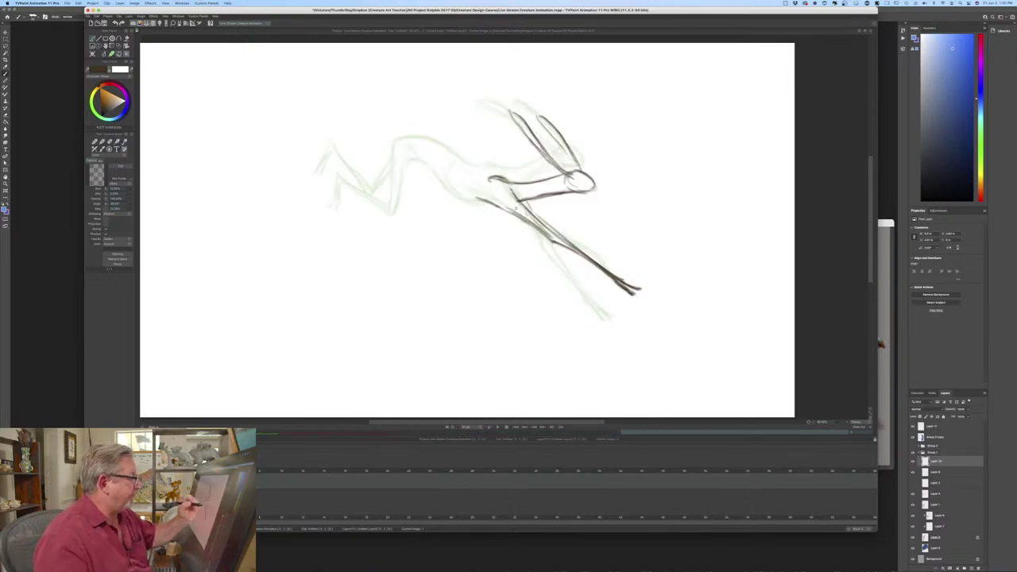
- Draw the second foreleg reaching almost straight down from the chest to its foot, flipping frames to check the swing
key(e)
mouse_move(527, 201)
mouse_down()
mouse_move(540, 216)
mouse_move(509, 253)
mouse_up()
key(Left)
key(Right)
key(b)
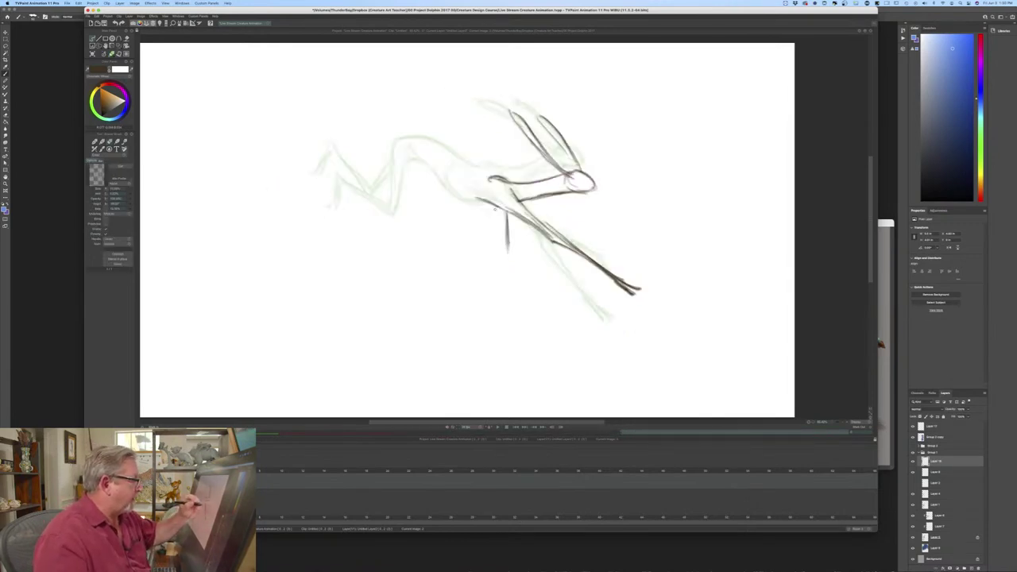
drag(498, 212, 514, 294)
mouse_move(509, 239)
mouse_down()
mouse_move(518, 316)
mouse_move(533, 331)
mouse_up()
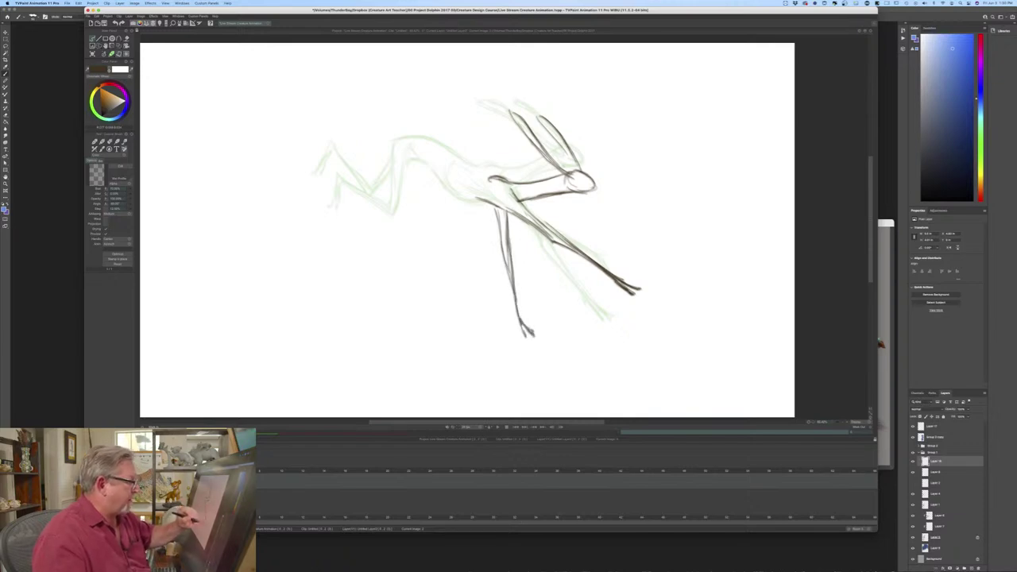
key(Left)
key(Right)
key(Left)
key(Right)
- Shade the second foreleg's upper end and add the short chest contour behind it, checking against the previous frame
drag(494, 206, 505, 260)
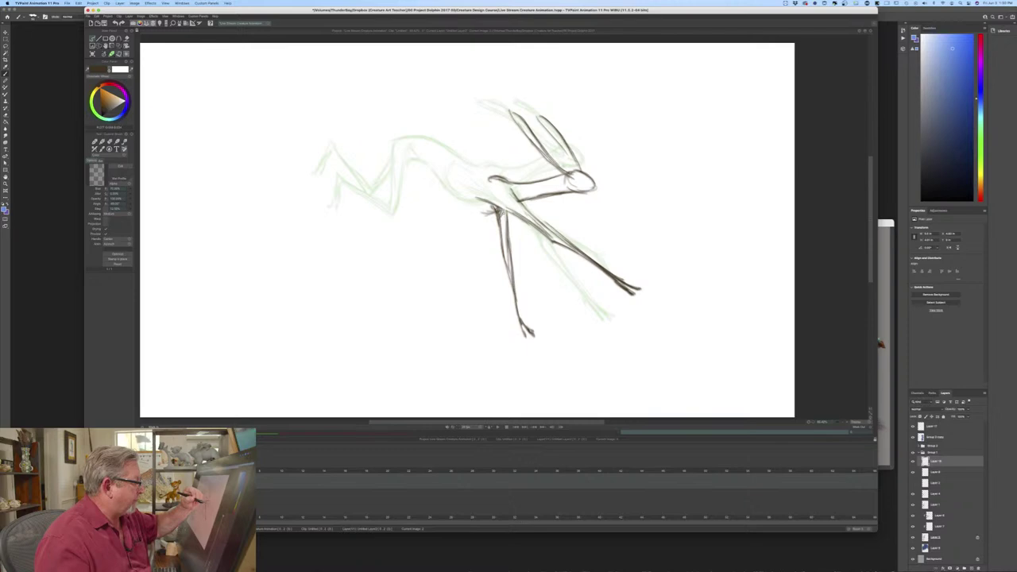
mouse_move(499, 208)
mouse_down()
mouse_move(477, 213)
mouse_move(496, 211)
mouse_up()
key(Left)
key(Right)
key(Left)
key(Right)
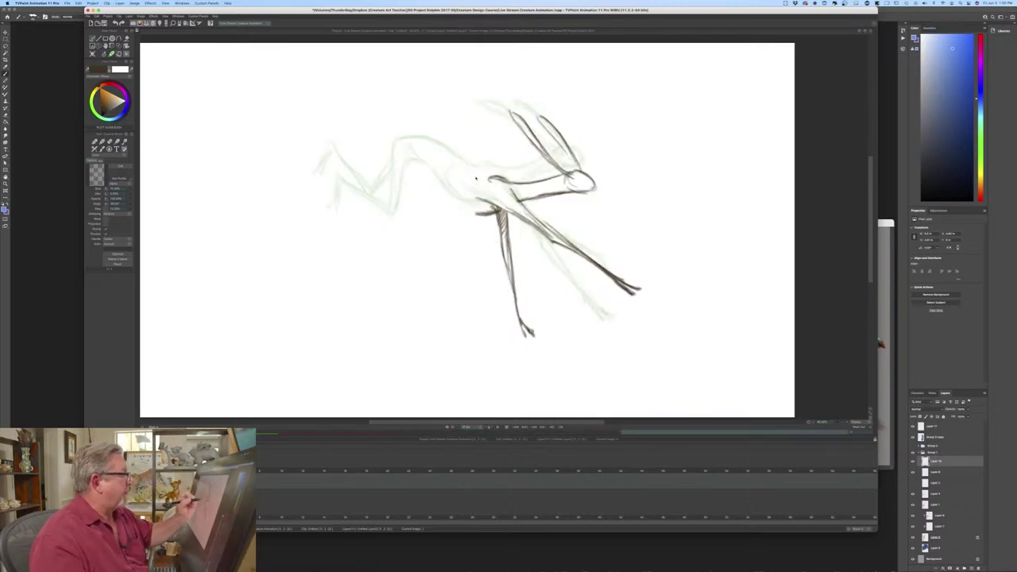
- Strengthen the shoulder line and add the eye and cheek detail to the head, flipping frames to check the motion
mouse_move(506, 174)
mouse_down()
mouse_move(483, 179)
mouse_move(523, 198)
mouse_up()
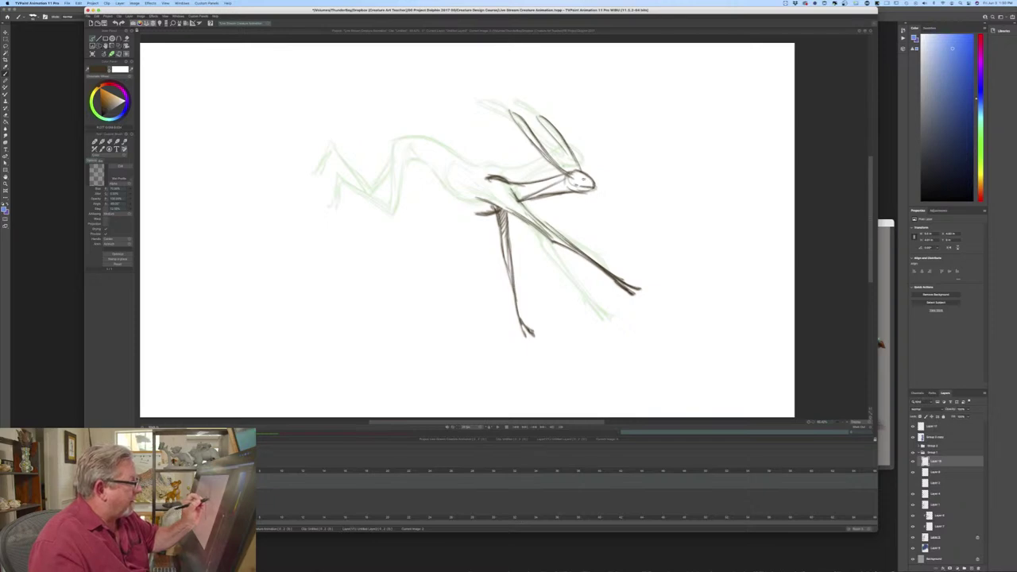
key(Left)
key(Right)
key(Left)
key(Right)
key(Left)
key(Right)
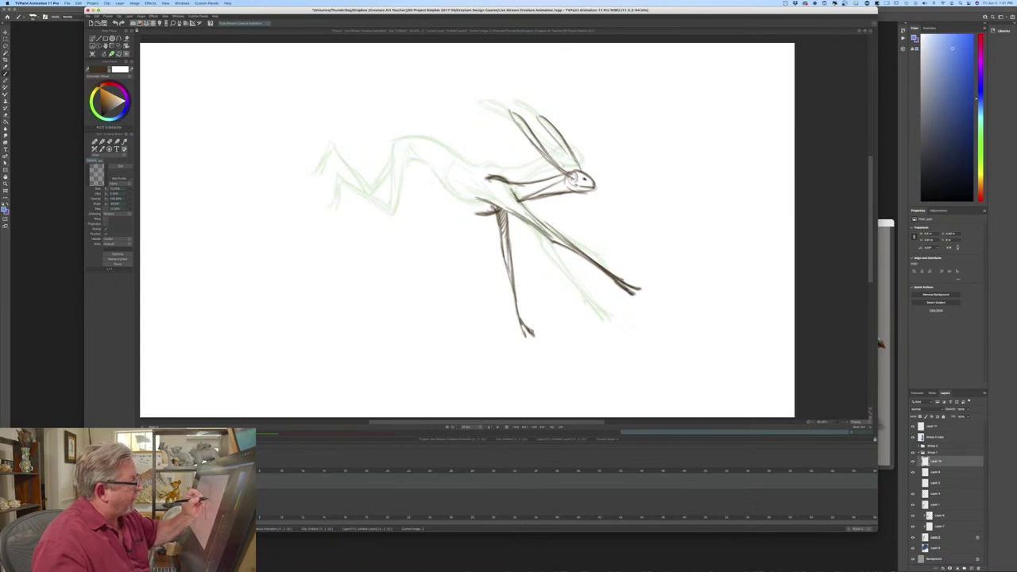
key(Left)
key(Right)
key(Left)
key(Right)
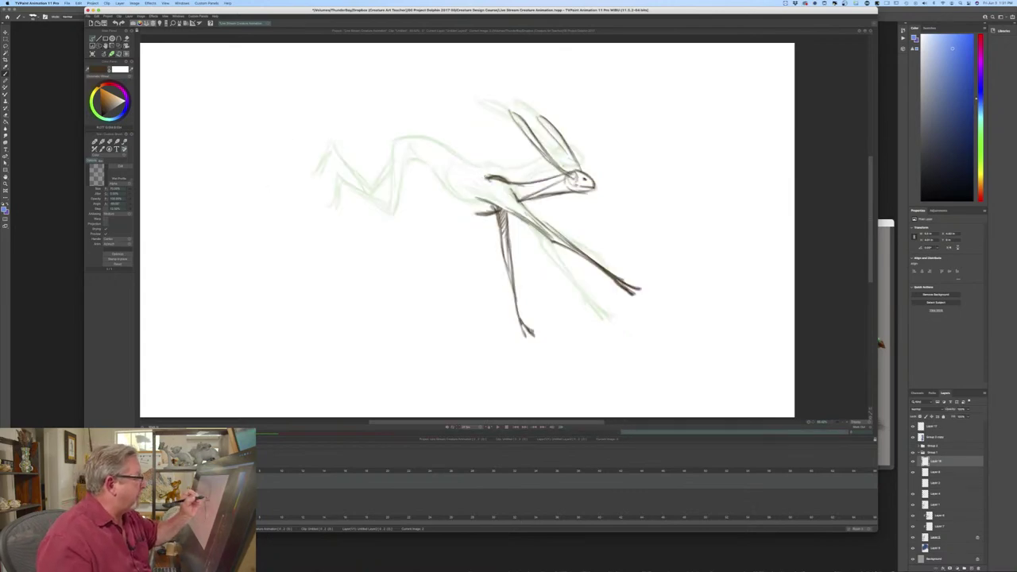
- Draw the arched back contour from the shoulder to the rump, flipping frames to compare it
mouse_move(485, 177)
mouse_down()
mouse_move(455, 151)
mouse_move(408, 157)
mouse_move(446, 147)
mouse_move(480, 175)
mouse_move(421, 148)
mouse_move(409, 157)
mouse_move(421, 150)
mouse_up()
key(Left)
key(Right)
key(Right)
key(Left)
key(Right)
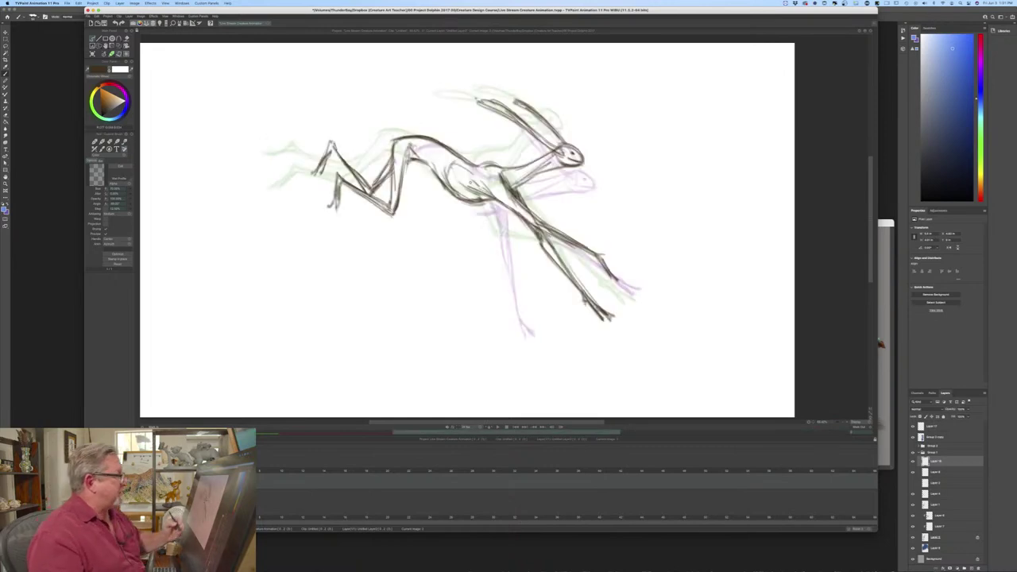
key(Left)
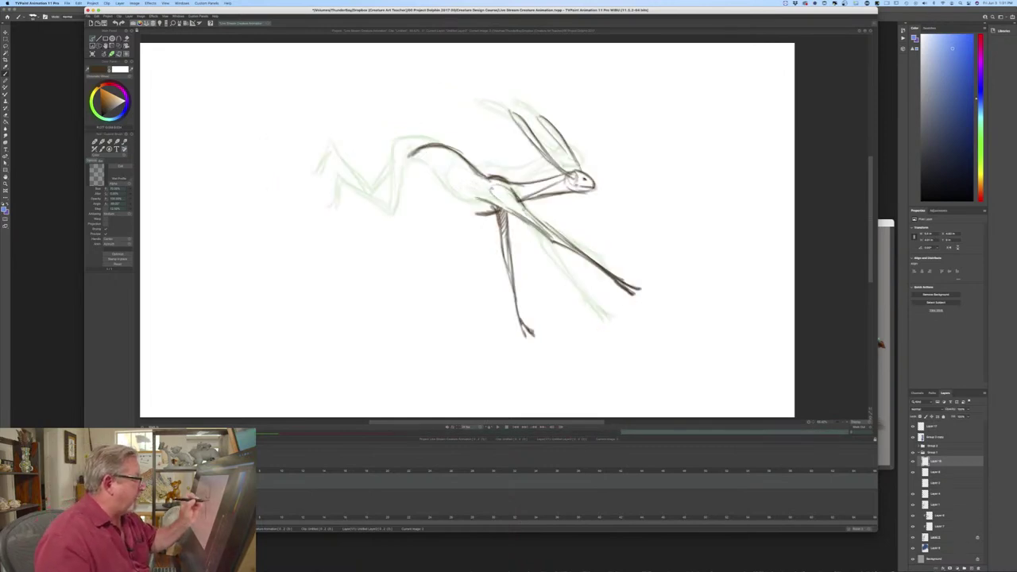
- Add shoulder contour lines where the neck meets the leading foreleg, checking against the previous frame
drag(512, 192, 491, 187)
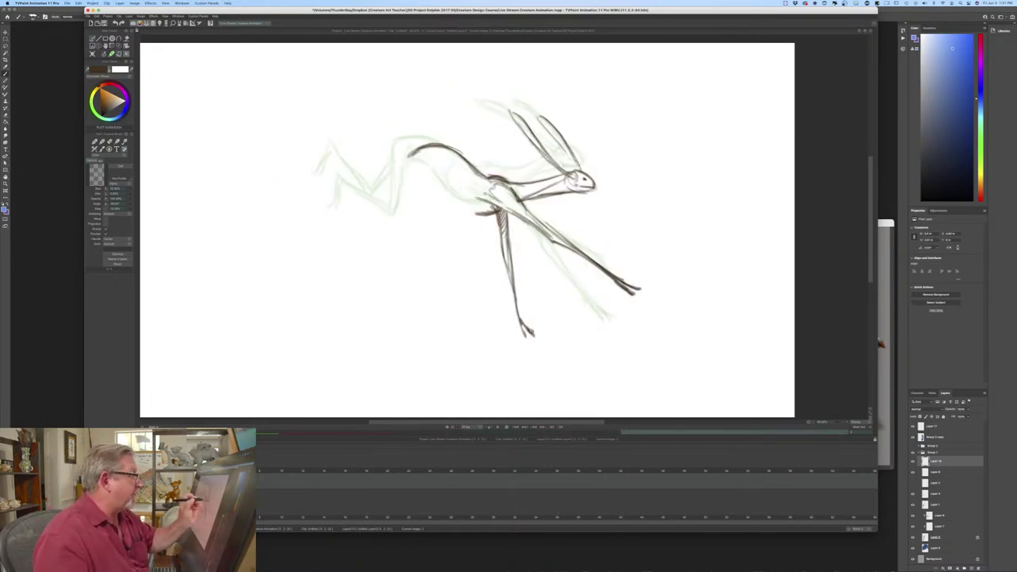
key(Left)
key(Right)
key(Left)
key(Right)
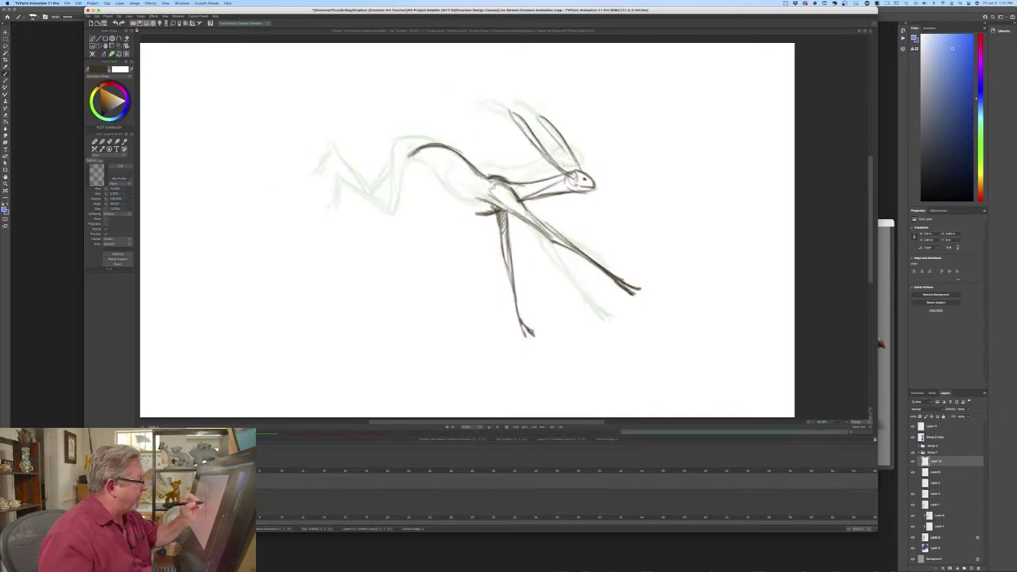
key(Right)
key(Left)
- Draw the belly contour from the chest up to the groin and thin the back line above the hip, flipping to compare
drag(469, 212, 442, 182)
key(Right)
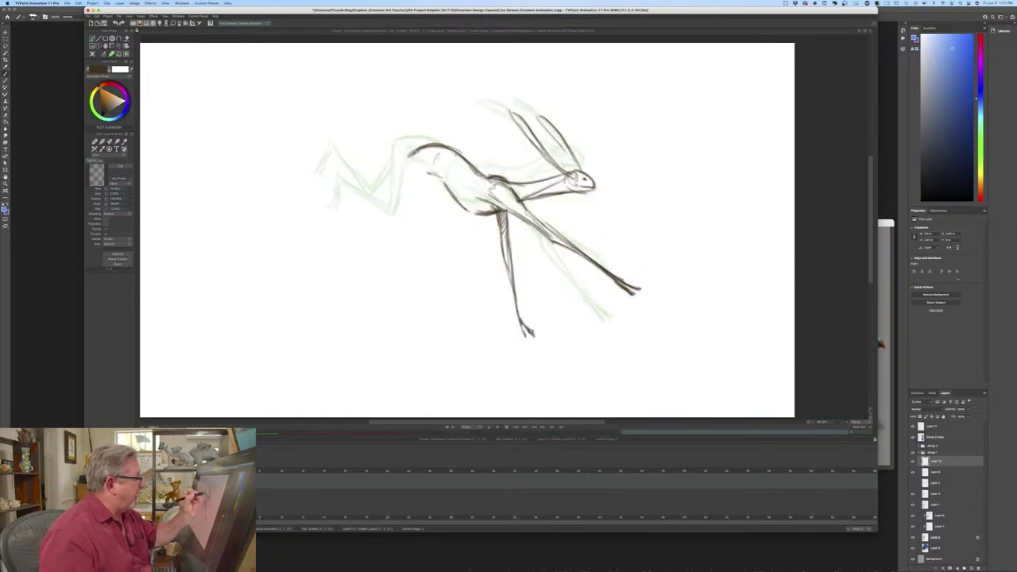
key(e)
mouse_move(437, 143)
mouse_down()
mouse_move(468, 155)
mouse_move(421, 142)
mouse_up()
key(b)
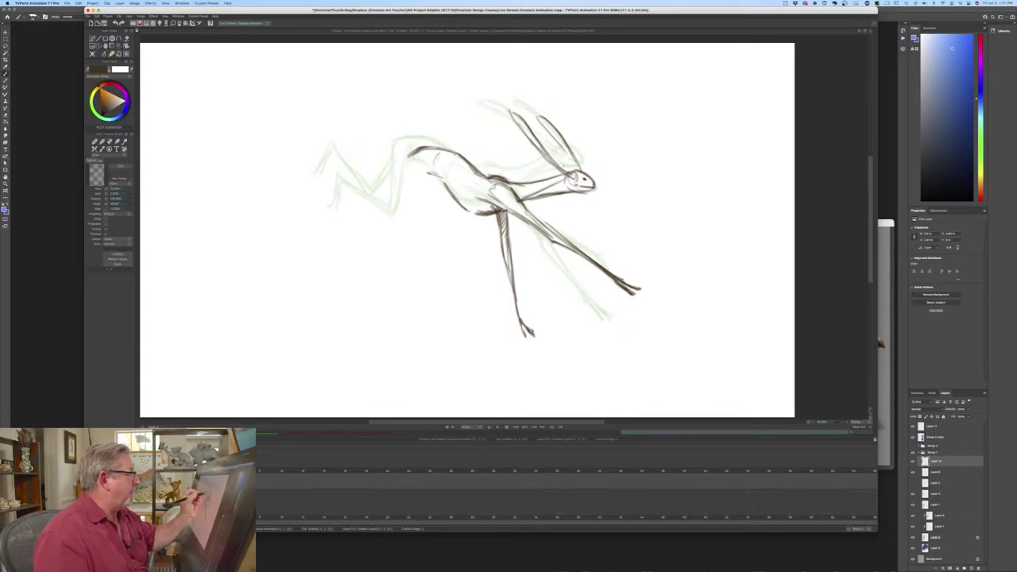
key(Left)
key(Right)
key(Left)
key(Right)
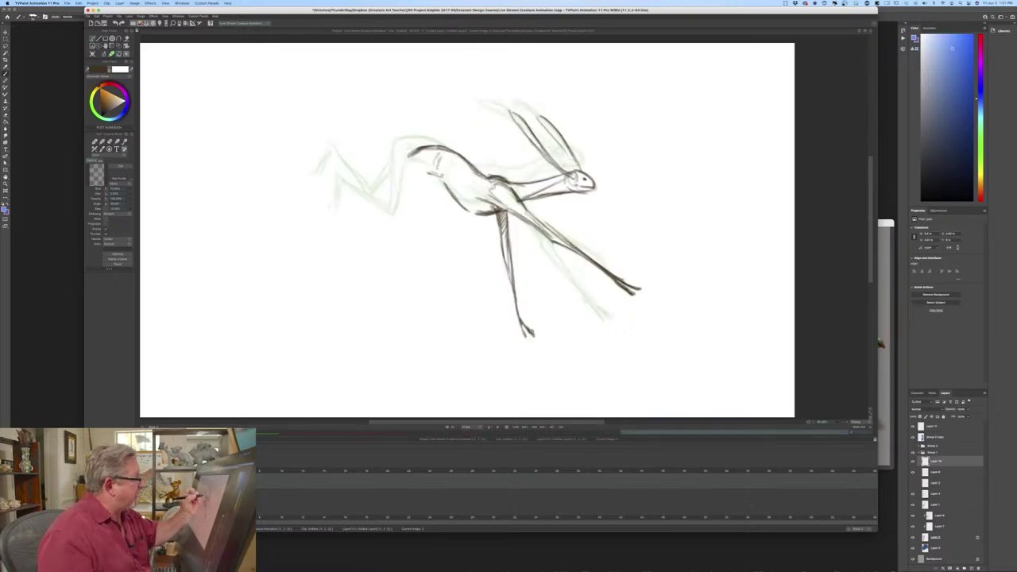
key(Left)
key(Right)
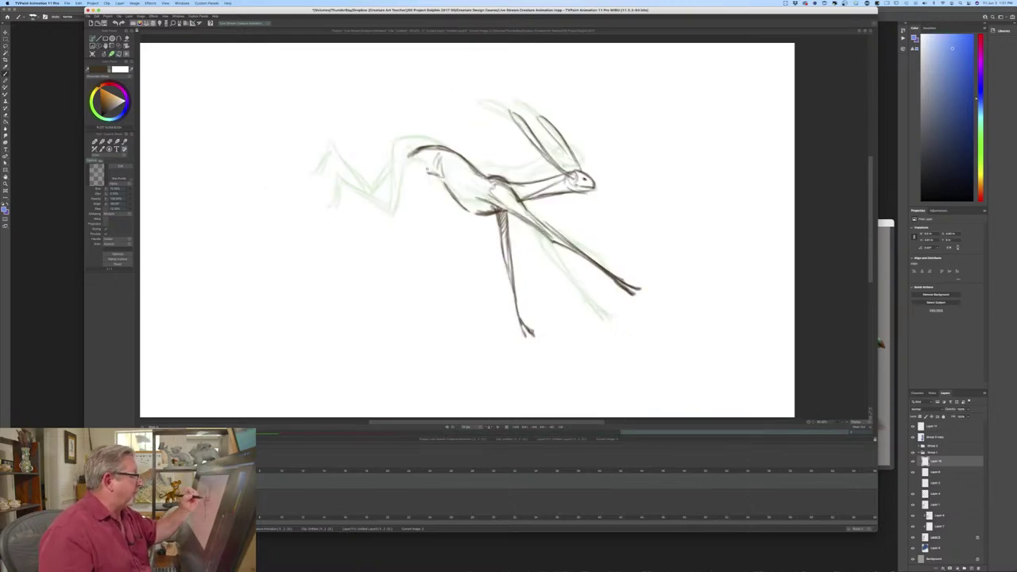
- Draw the near hind leg's thigh from the hip down to the knee, flipping frames to check the swing
mouse_move(426, 150)
mouse_down()
mouse_move(431, 191)
mouse_move(420, 194)
mouse_move(434, 223)
mouse_up()
key(Left)
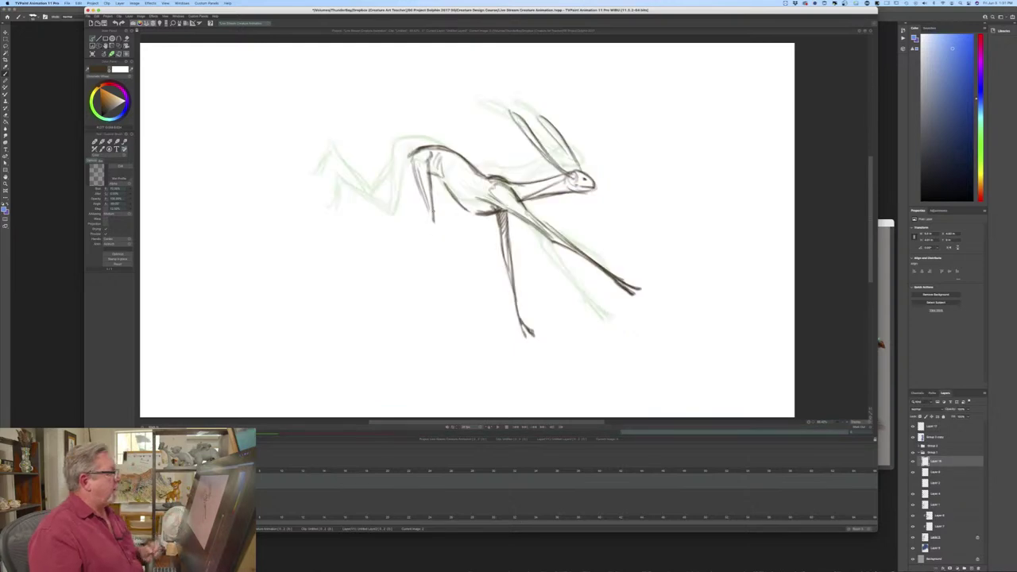
key(Right)
key(Left)
key(Right)
key(Left)
key(Right)
key(Left)
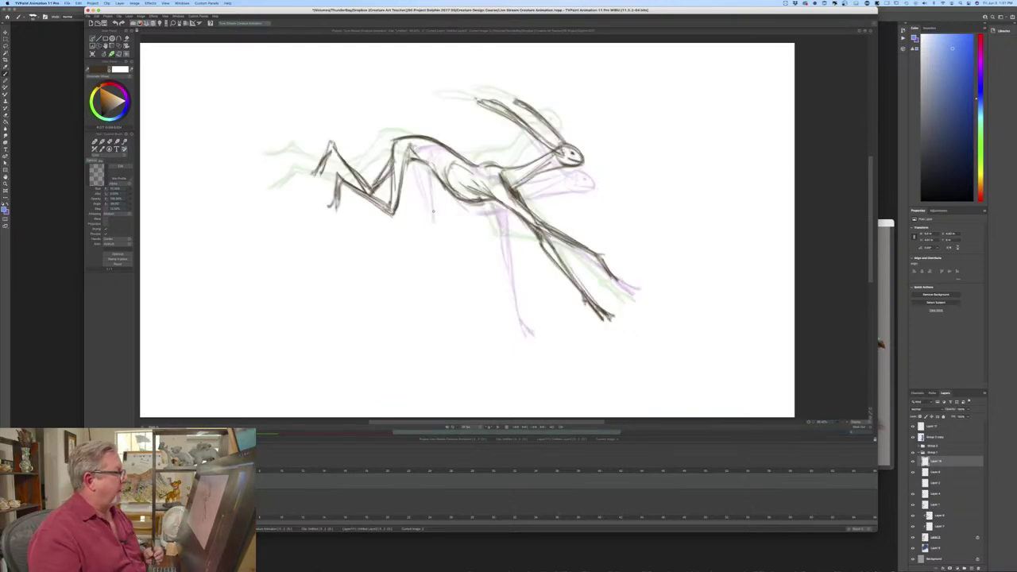
key(Right)
- Draw the near hind leg's lower segment back to the hock and its foot hanging down, flipping frames to compare
mouse_move(432, 200)
mouse_down()
mouse_move(433, 239)
mouse_move(365, 195)
mouse_up()
key(Right)
key(Left)
key(Right)
key(Left)
mouse_move(372, 211)
mouse_down()
mouse_move(368, 196)
mouse_move(367, 232)
mouse_up()
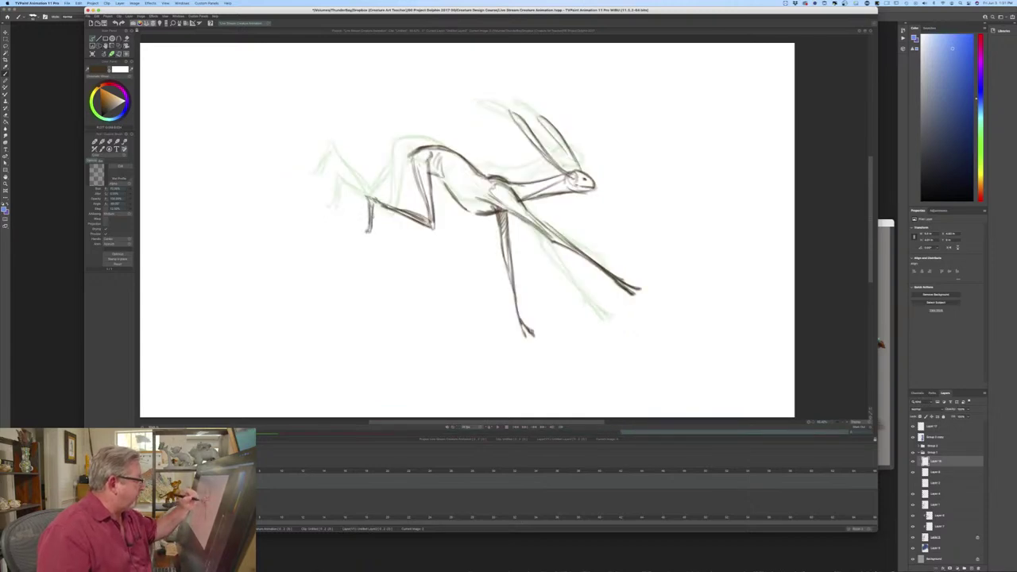
- Sketch the far hind leg's thigh behind the near thigh down to the knee, flipping frames to compare
key(Left)
key(Right)
key(Left)
key(Right)
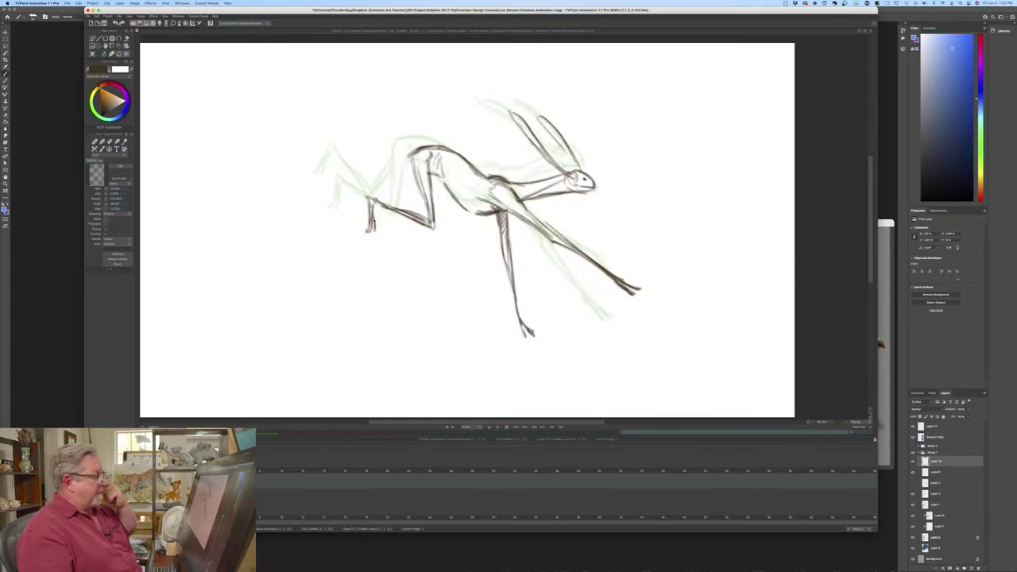
key(Left)
key(Left)
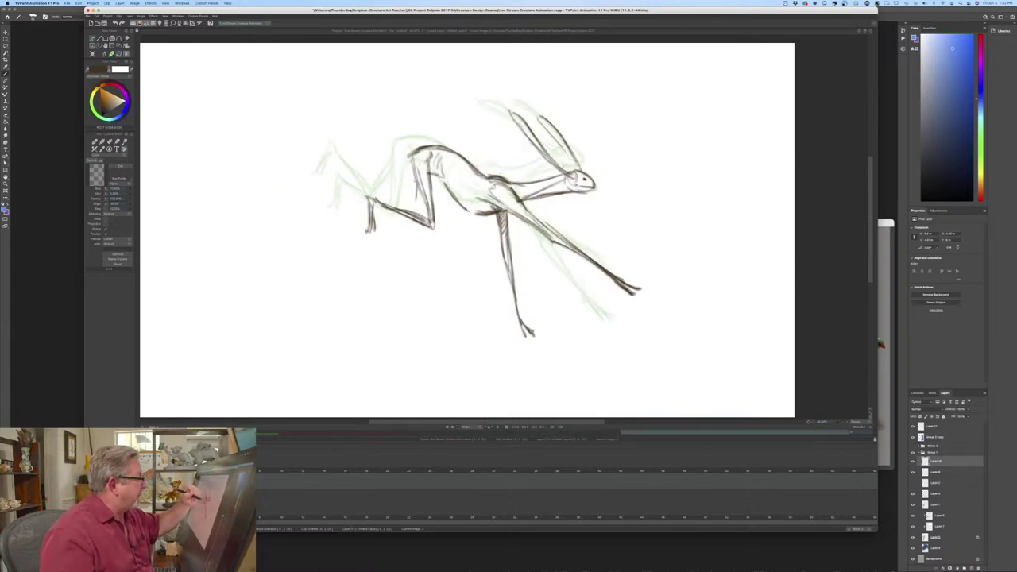
drag(421, 194, 416, 216)
key(Right)
key(Left)
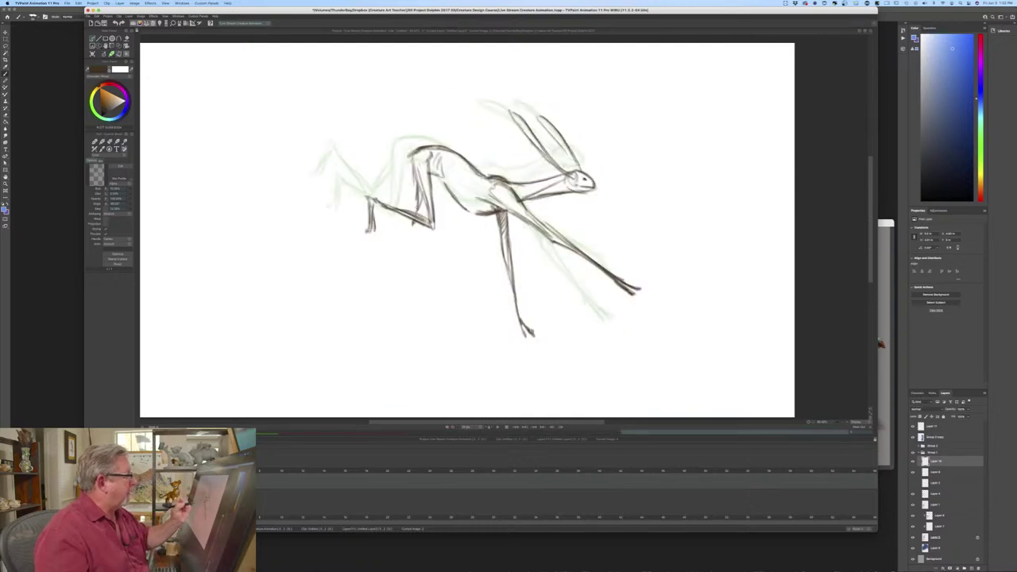
- Draw the far hind leg's lower segment up to the hock and its short trailing foot, checking against the previous frame
mouse_move(382, 182)
mouse_down()
mouse_move(413, 214)
mouse_move(400, 201)
mouse_up()
drag(380, 177, 406, 206)
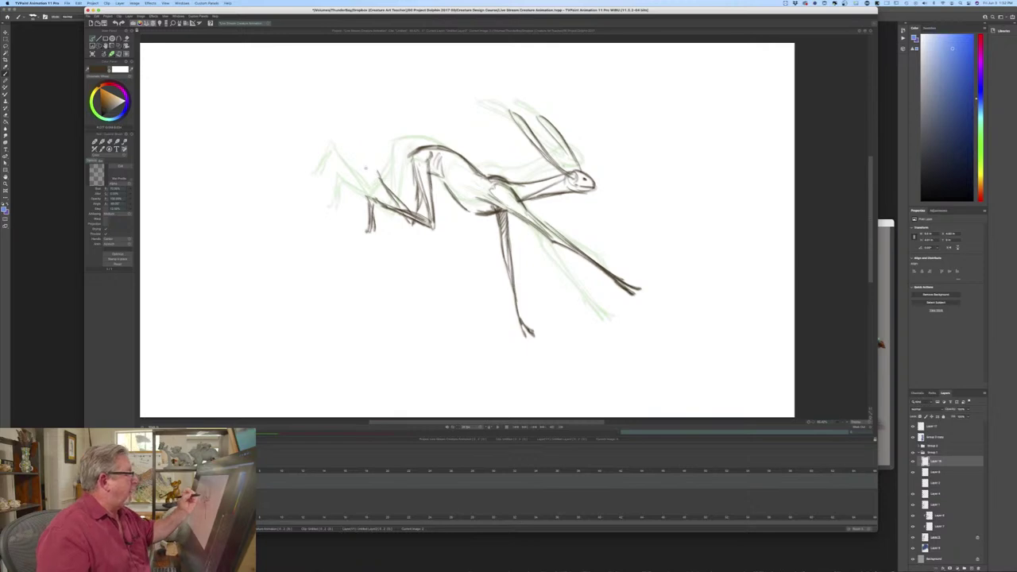
key(Left)
key(Right)
drag(376, 165, 360, 198)
key(Left)
key(Right)
key(Left)
key(Right)
key(Left)
key(Right)
- Darken the belly line under the chest and the far hind thigh down to the knee, flipping frames to compare
drag(453, 190, 475, 211)
drag(455, 194, 475, 211)
drag(413, 156, 426, 213)
drag(415, 169, 429, 222)
key(Left)
key(Right)
key(Left)
key(Right)
key(Left)
key(Right)
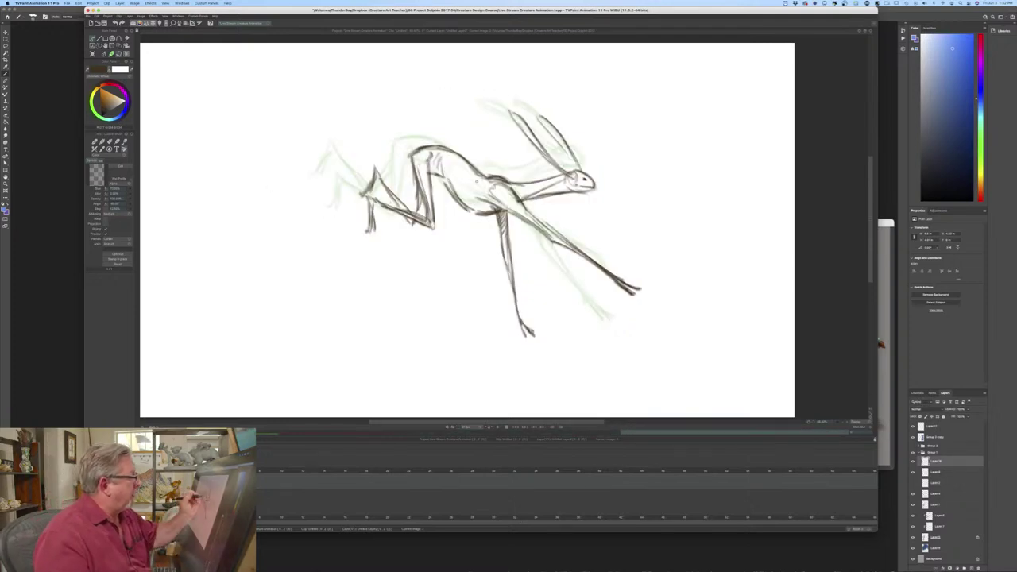
- Sketch curved ribcage contours inside the chest behind the shoulder, flipping frames to check the volume
drag(481, 186, 469, 199)
drag(475, 177, 468, 200)
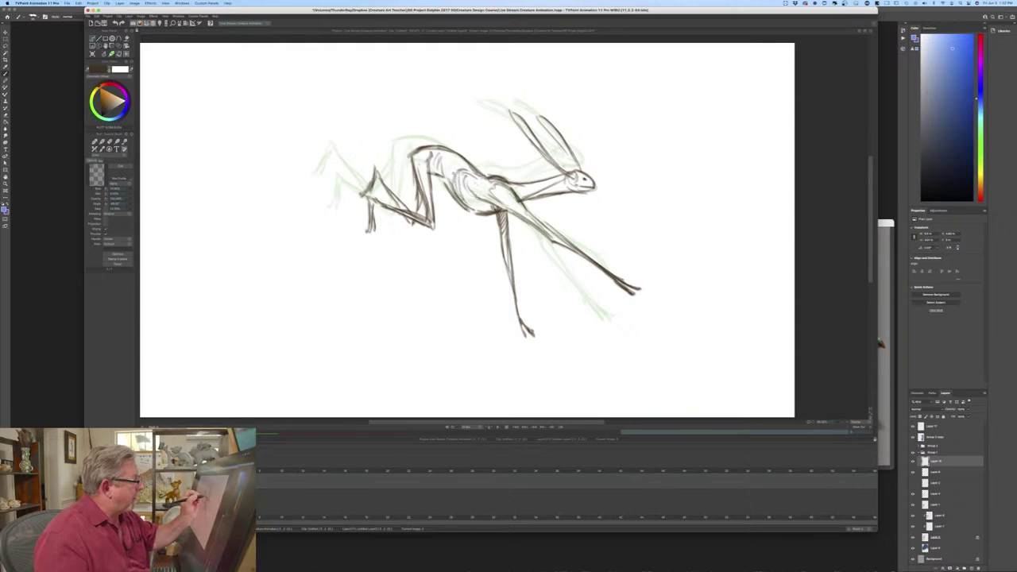
key(Left)
key(Right)
key(Left)
key(Right)
key(Left)
key(Right)
key(Left)
key(Right)
- Strengthen the vertical foreleg's outline down to the ankle and foot, flipping frames to check the movement
drag(504, 233, 516, 306)
drag(509, 268, 518, 323)
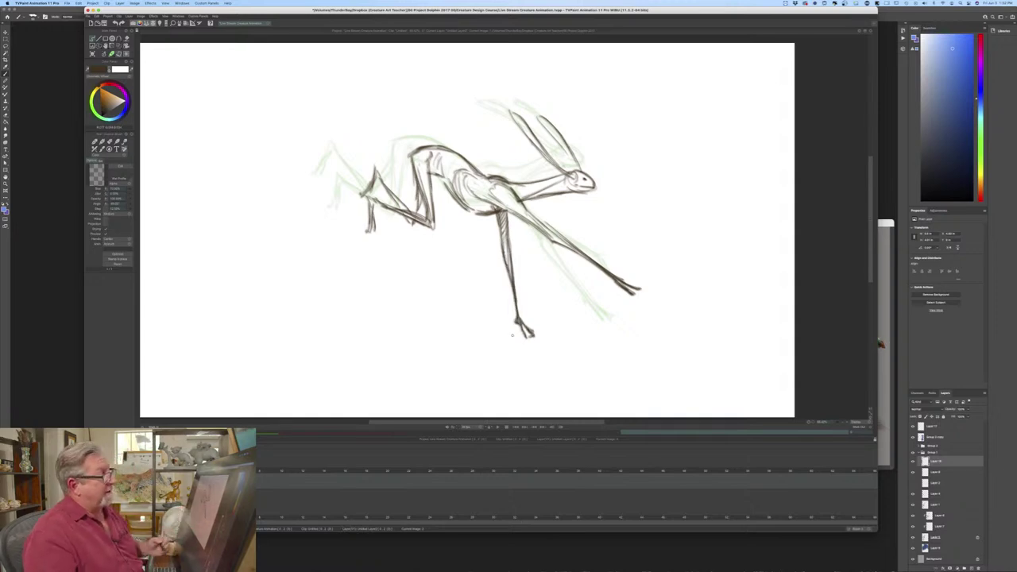
key(Right)
key(Left)
key(Right)
key(Left)
key(Right)
key(Left)
key(Right)
key(Left)
- Reinforce the forward-reaching foreleg's contours from the shoulder to the lower leg, comparing with the neighbouring pose
drag(504, 205, 554, 240)
drag(524, 205, 556, 237)
drag(533, 215, 613, 280)
key(Right)
key(Right)
key(Left)
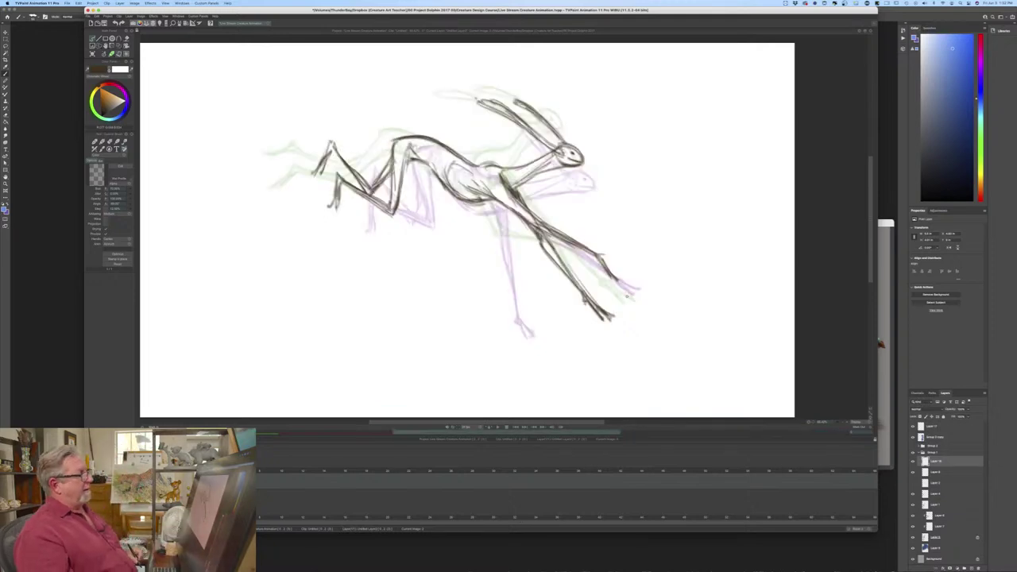
key(Right)
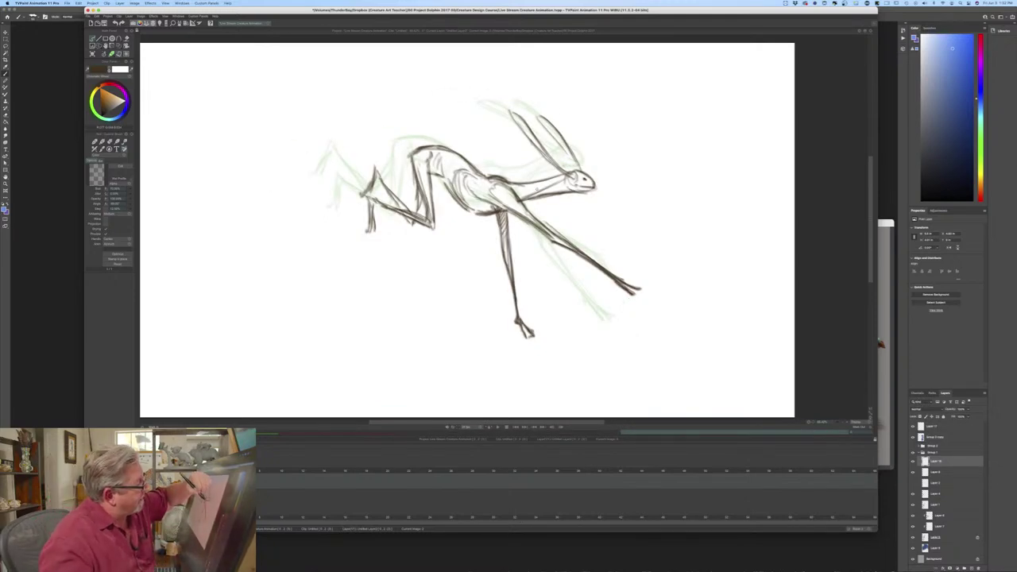
- Erase the stray marks beneath the third pose's jaw and flip through the frames to check the motion
key(e)
drag(596, 189, 580, 196)
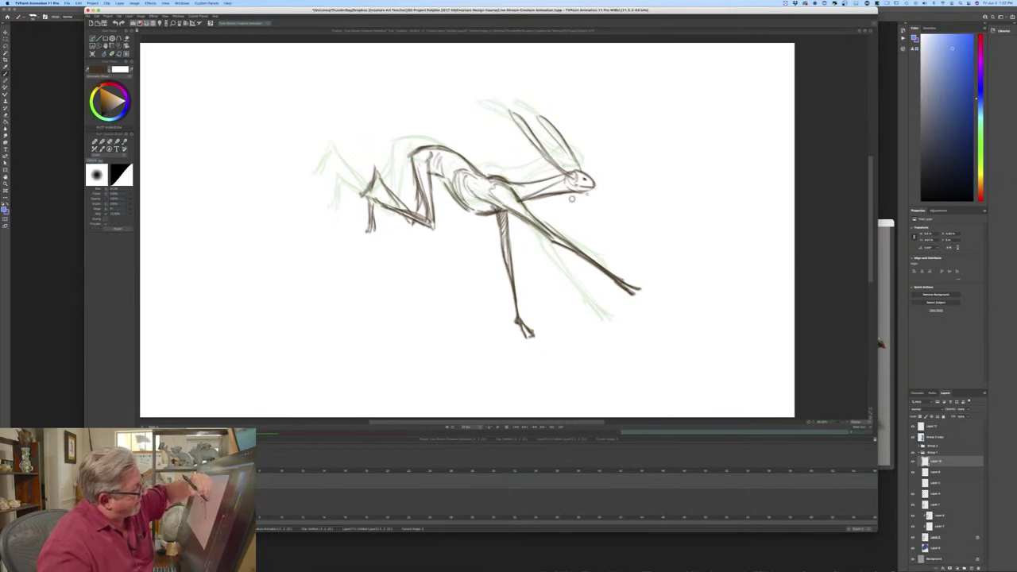
key(Left)
key(Right)
key(b)
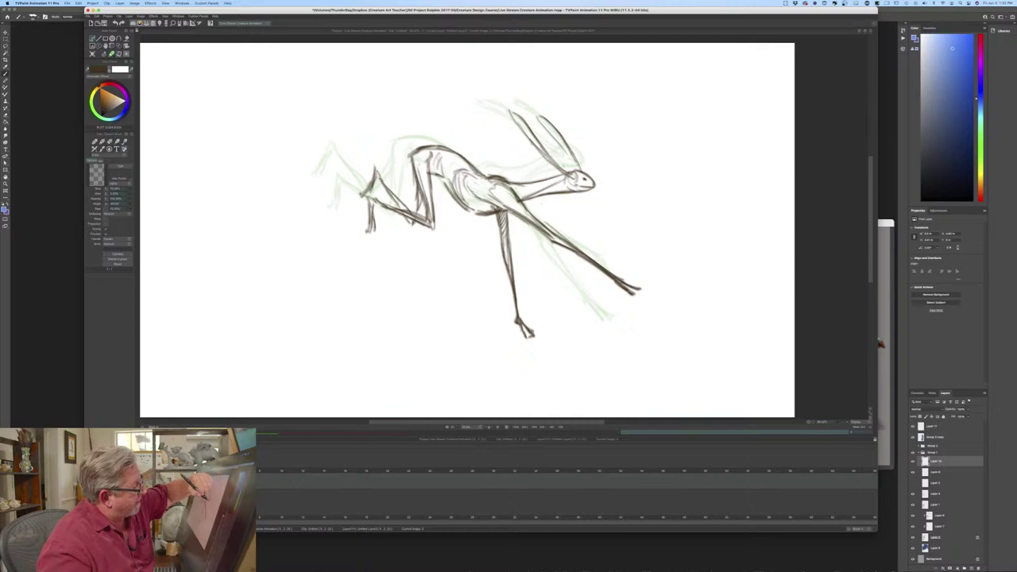
key(Left)
key(Left)
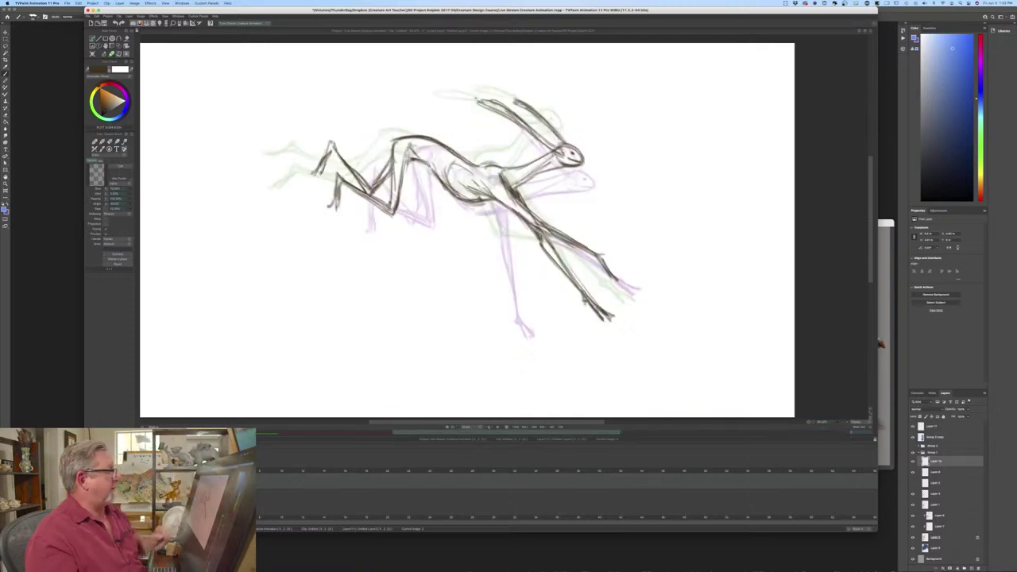
key(Right)
key(Right)
key(Left)
key(Left)
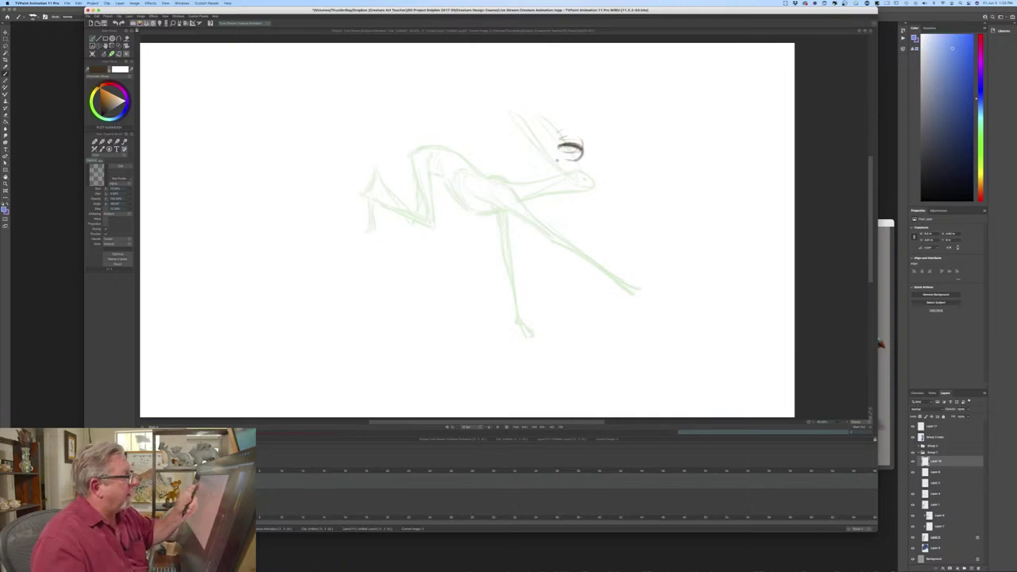
- Erase the first head attempt in the fourth frame and redraw the head as a flat oval above the ghosted head
key(e)
mouse_move(580, 137)
mouse_down()
mouse_move(568, 147)
mouse_move(559, 133)
mouse_move(564, 141)
mouse_up()
key(b)
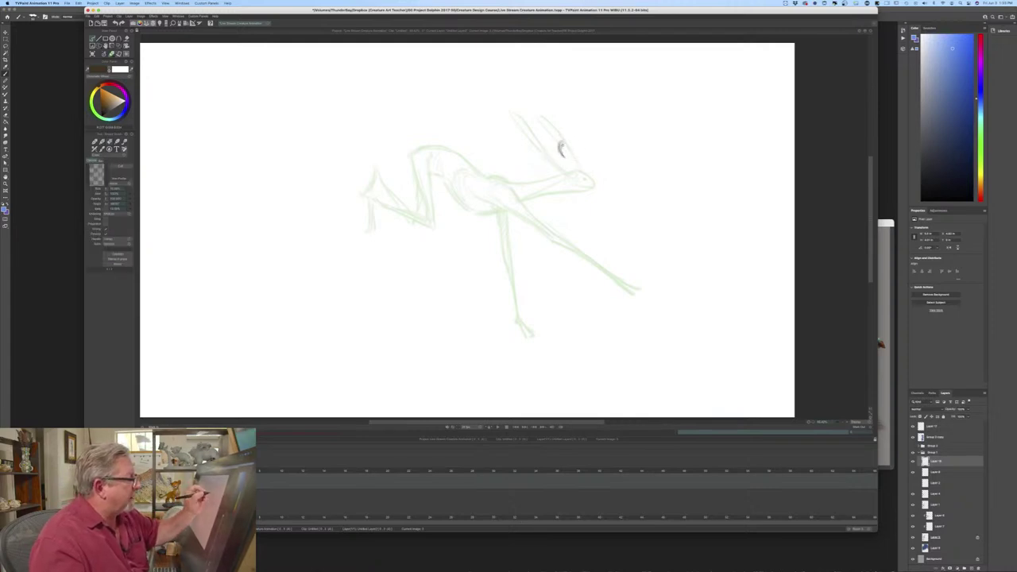
mouse_move(566, 156)
mouse_down()
mouse_move(585, 148)
mouse_move(568, 159)
mouse_up()
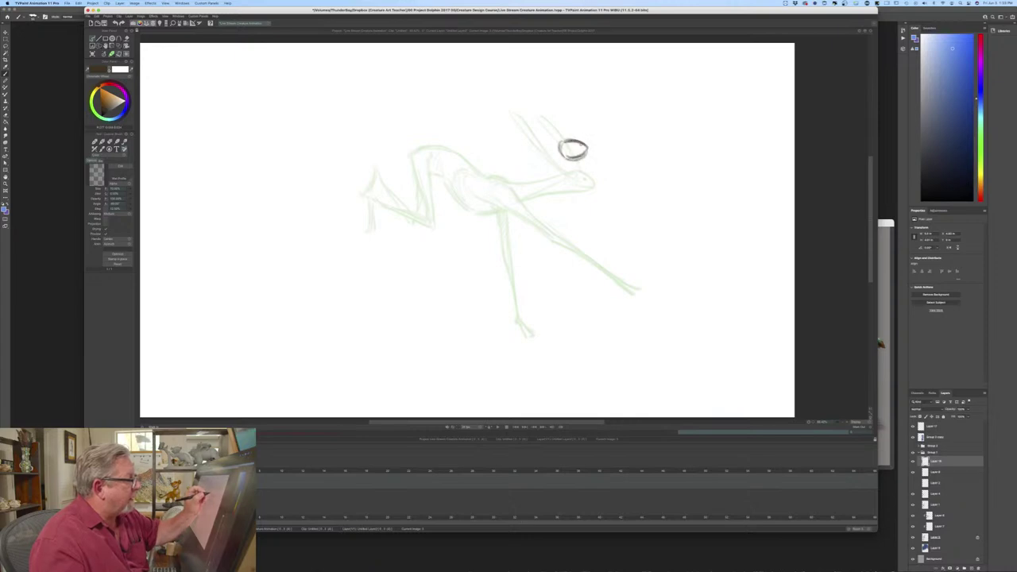
key(Left)
key(Right)
key(Left)
key(Right)
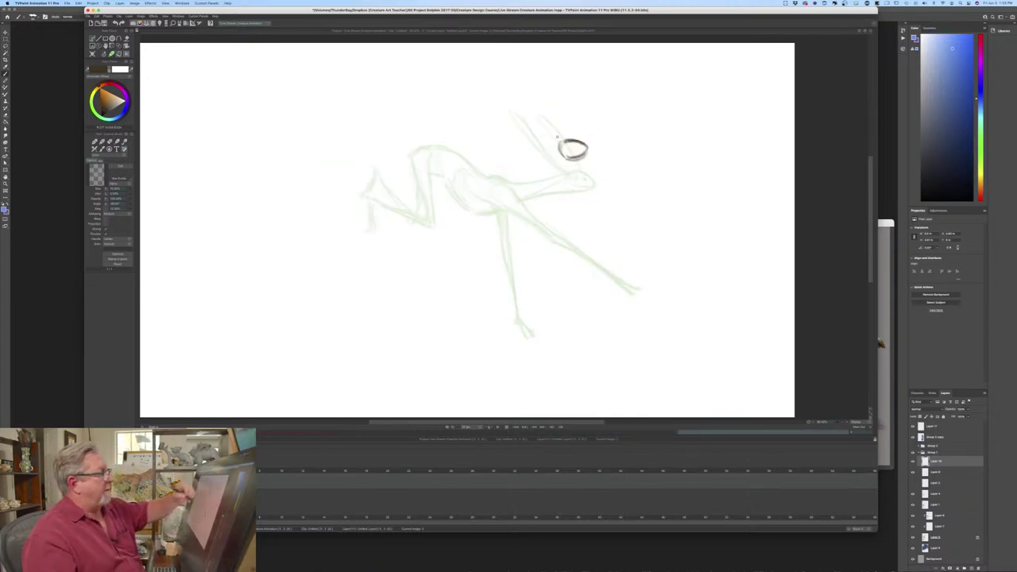
- Draw the fourth pose's curved upper and lower neck lines from the head down to the shoulders
drag(561, 144, 513, 180)
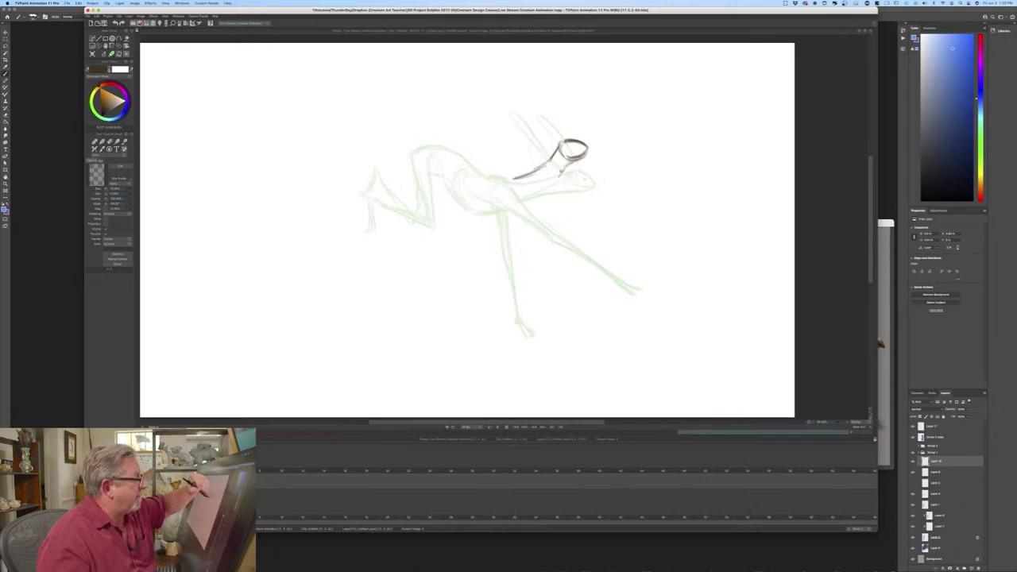
mouse_move(556, 155)
mouse_down()
mouse_move(542, 186)
mouse_move(521, 191)
mouse_move(501, 173)
mouse_up()
key(Left)
key(Right)
key(Left)
key(Right)
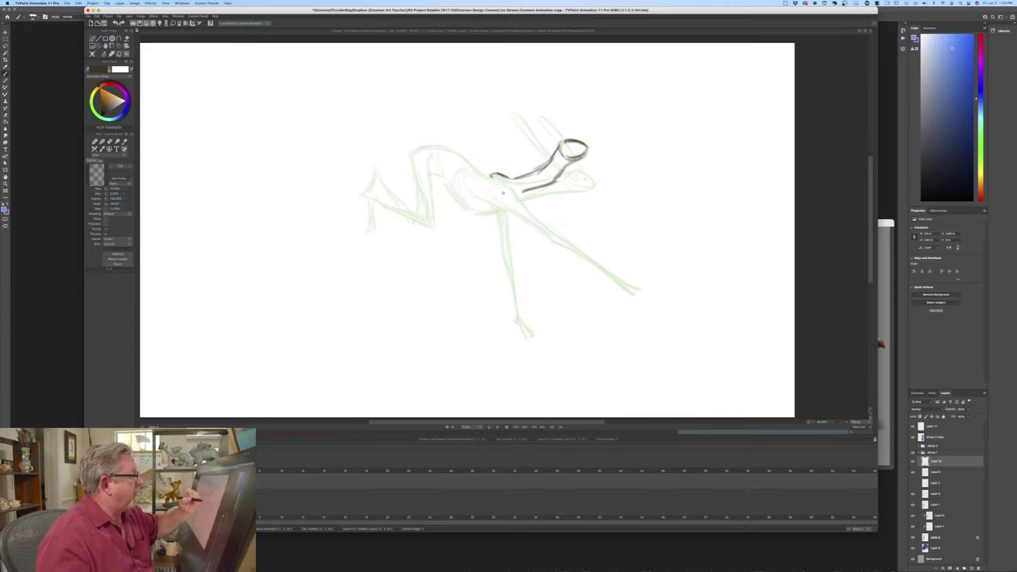
- Draw the forward foreleg from the chest down diagonally to its foot, flipping frames to compare the reach
key(Right)
key(Left)
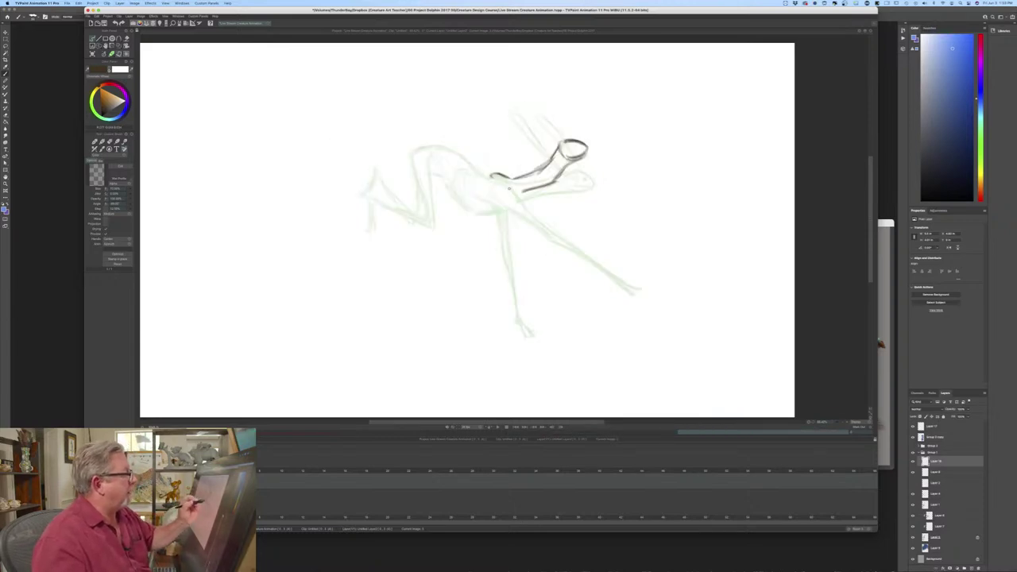
drag(518, 192, 612, 324)
drag(512, 203, 584, 295)
drag(552, 251, 612, 326)
key(Left)
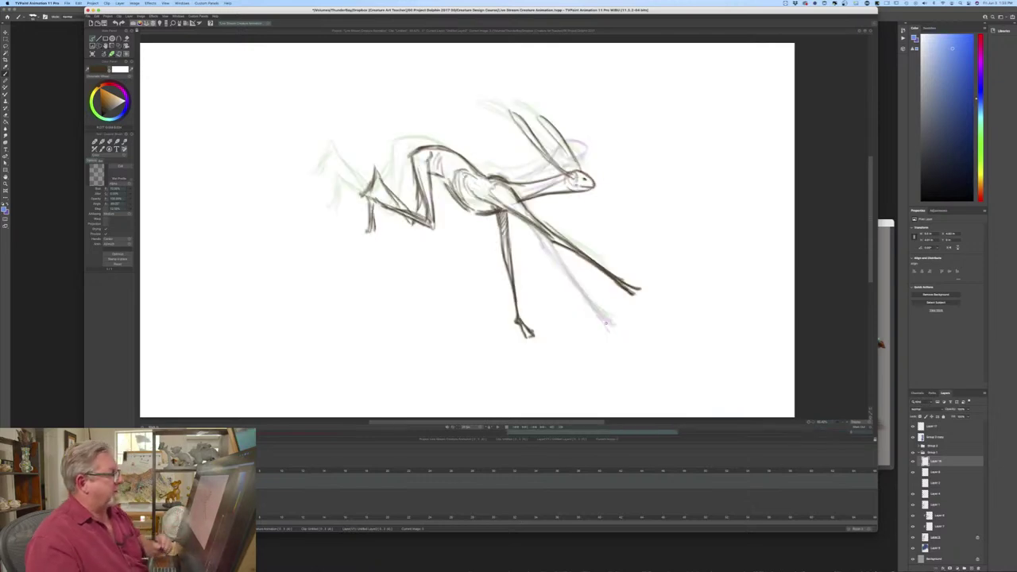
key(Right)
key(Left)
key(Right)
key(Left)
key(Right)
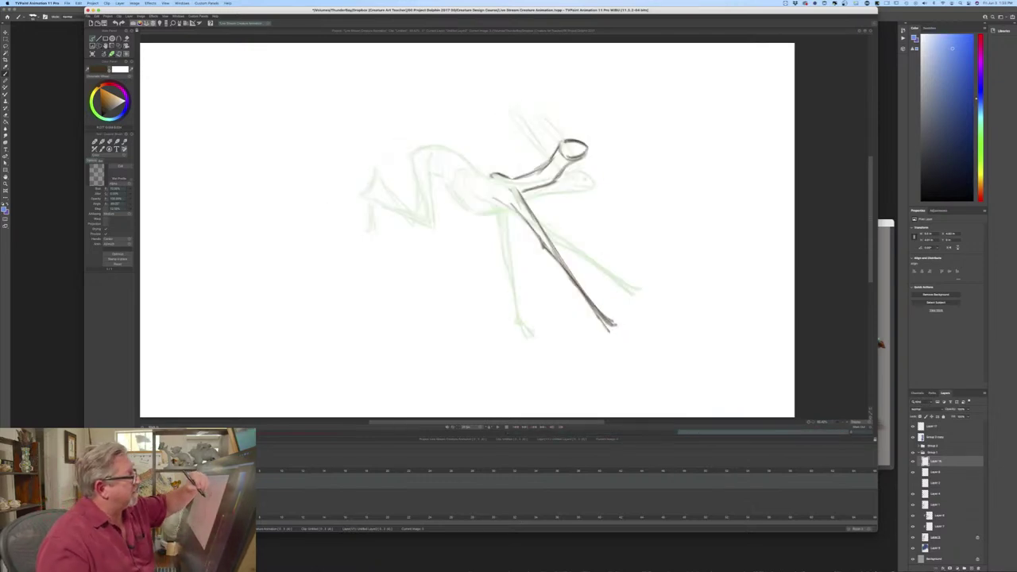
- Strengthen the shoulder line at the neck's base and the back edge of the forward upper foreleg
mouse_move(542, 188)
mouse_down()
mouse_move(523, 194)
mouse_move(497, 178)
mouse_up()
key(Right)
key(Left)
key(Right)
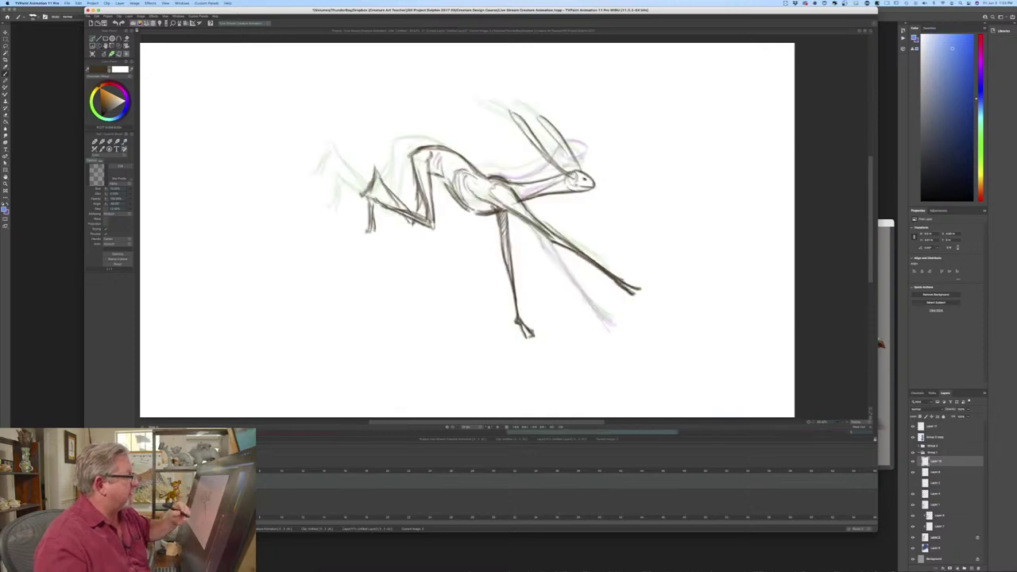
key(Left)
drag(502, 203, 528, 225)
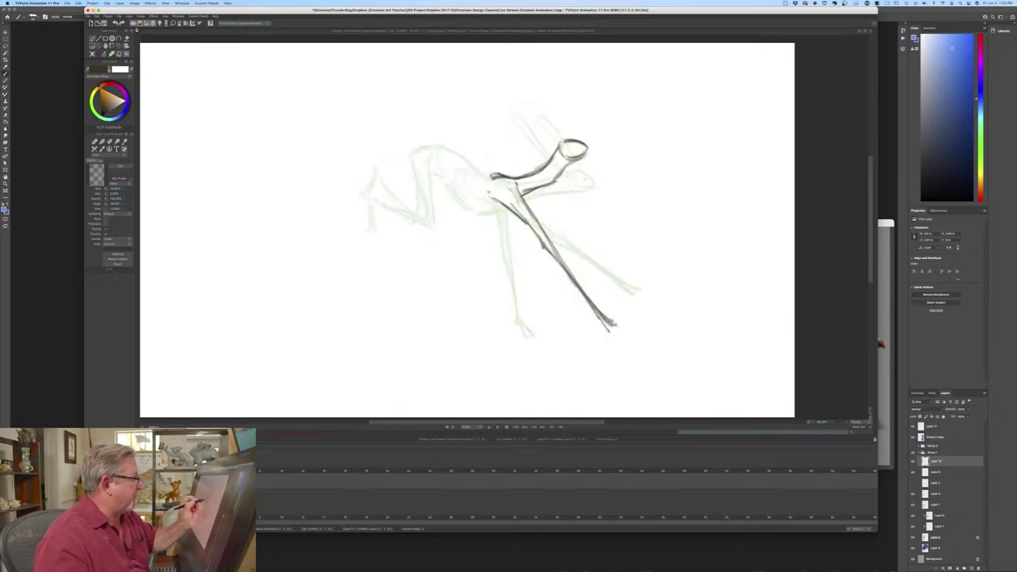
- Draw the other foreleg sweeping down and back from the chest to its foot, flipping frames to check the swing
mouse_move(484, 194)
mouse_down()
mouse_move(505, 209)
mouse_move(477, 210)
mouse_move(504, 214)
mouse_move(475, 261)
mouse_up()
key(Right)
key(Left)
key(Right)
key(Left)
key(Left)
key(Left)
key(Right)
key(Left)
drag(485, 218, 470, 284)
drag(480, 244, 469, 329)
drag(496, 214, 478, 244)
- Clean up the lower neck where it meets the shoulder and redraw the withers line, comparing frames
mouse_move(535, 191)
mouse_down()
mouse_move(470, 213)
mouse_move(506, 215)
mouse_move(520, 203)
mouse_up()
key(e)
key(Left)
key(Right)
key(Left)
key(Right)
key(b)
drag(507, 177, 491, 174)
key(Left)
key(Right)
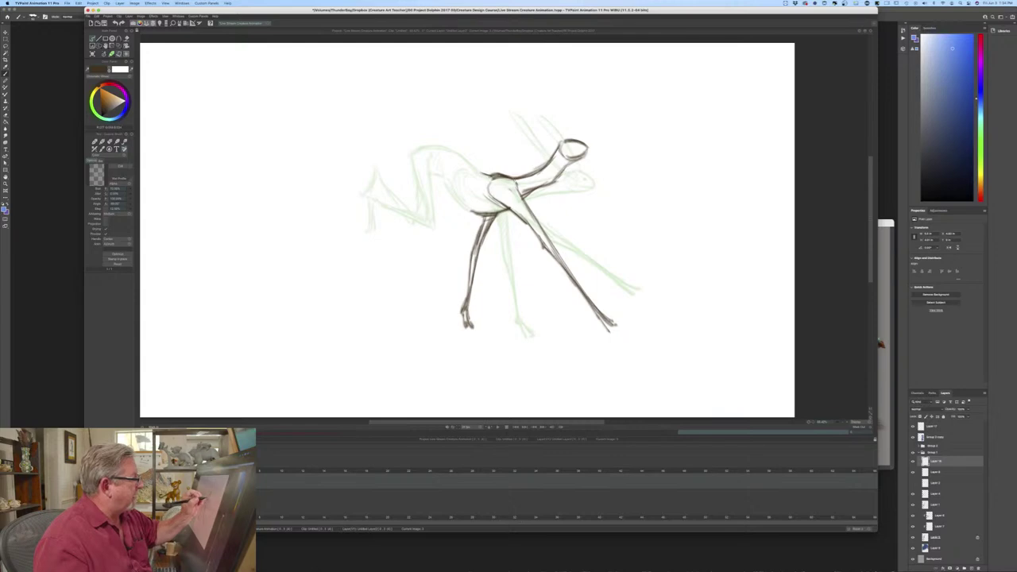
- Draw the arched back line from the withers over to the rump, flipping frames to compare
mouse_move(468, 161)
mouse_down()
mouse_move(492, 176)
mouse_move(445, 154)
mouse_move(413, 179)
mouse_move(480, 167)
mouse_move(470, 162)
mouse_up()
key(Left)
key(Right)
key(Left)
key(Left)
key(Right)
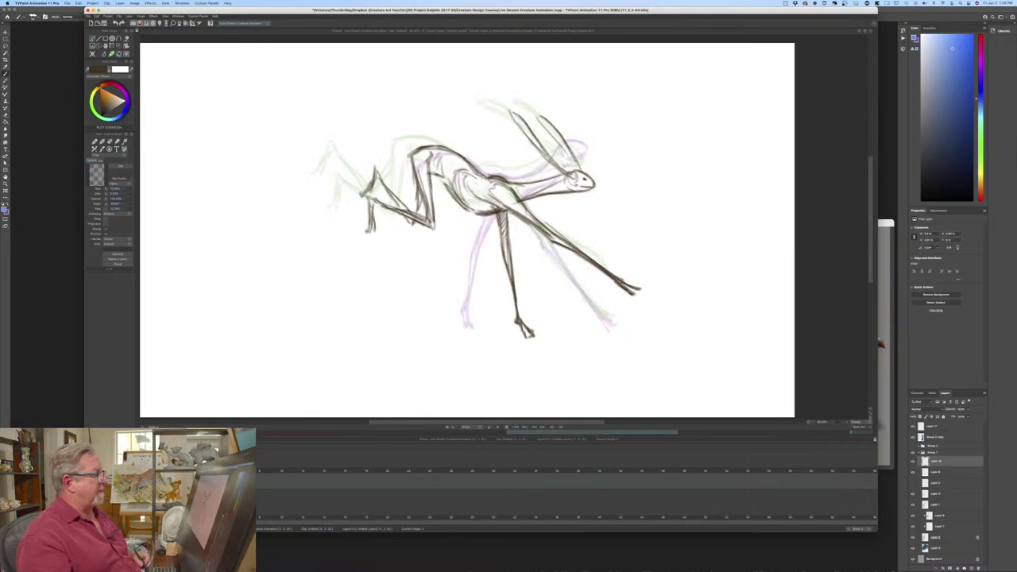
key(Left)
- Darken the forward foreleg's upper section at the shoulder and add the eye, checking against the previous frame
mouse_move(514, 191)
mouse_down()
mouse_move(531, 215)
mouse_move(523, 197)
mouse_up()
drag(519, 186, 554, 249)
key(Left)
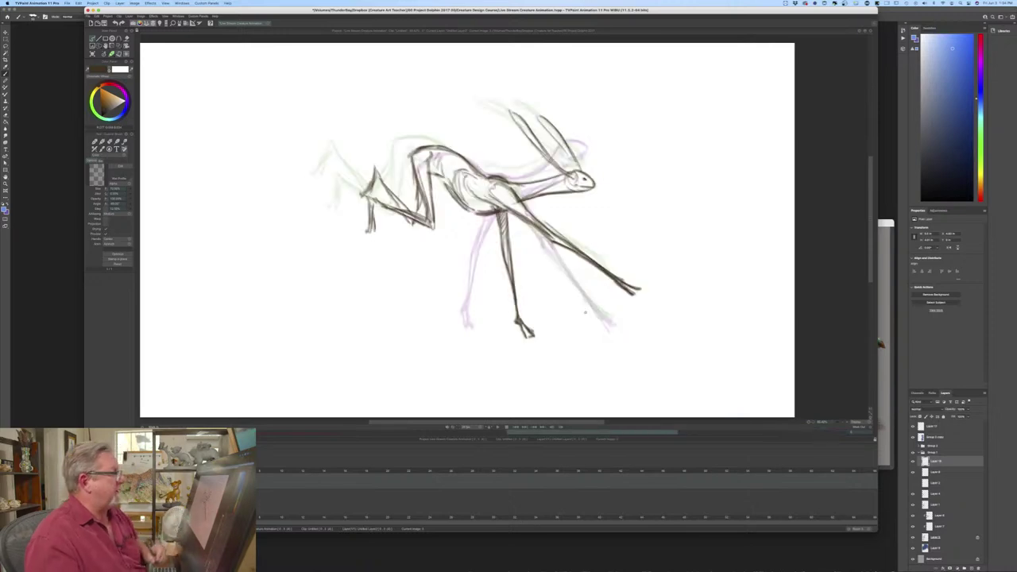
key(Right)
key(Left)
key(Left)
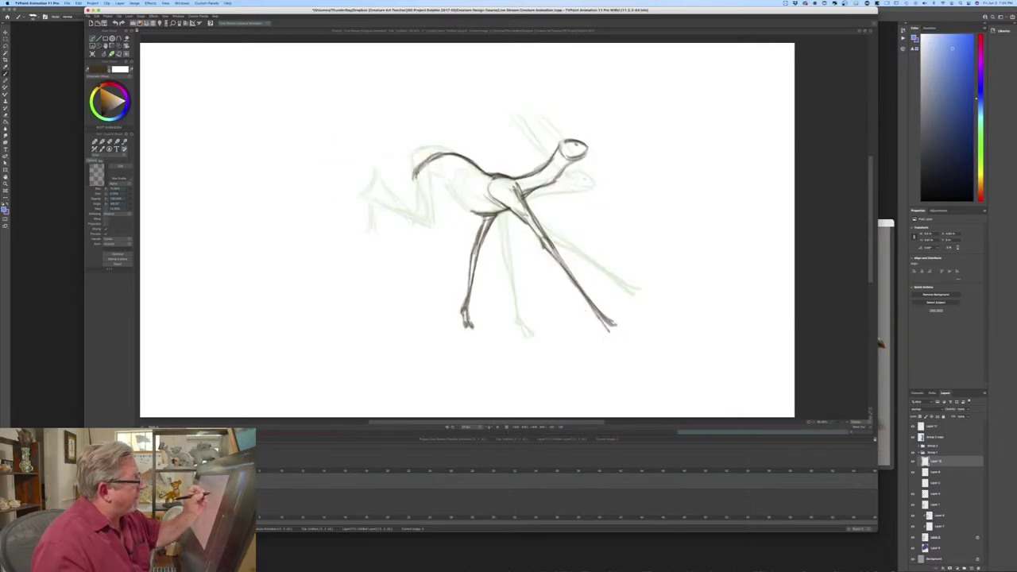
key(Right)
key(Left)
key(Right)
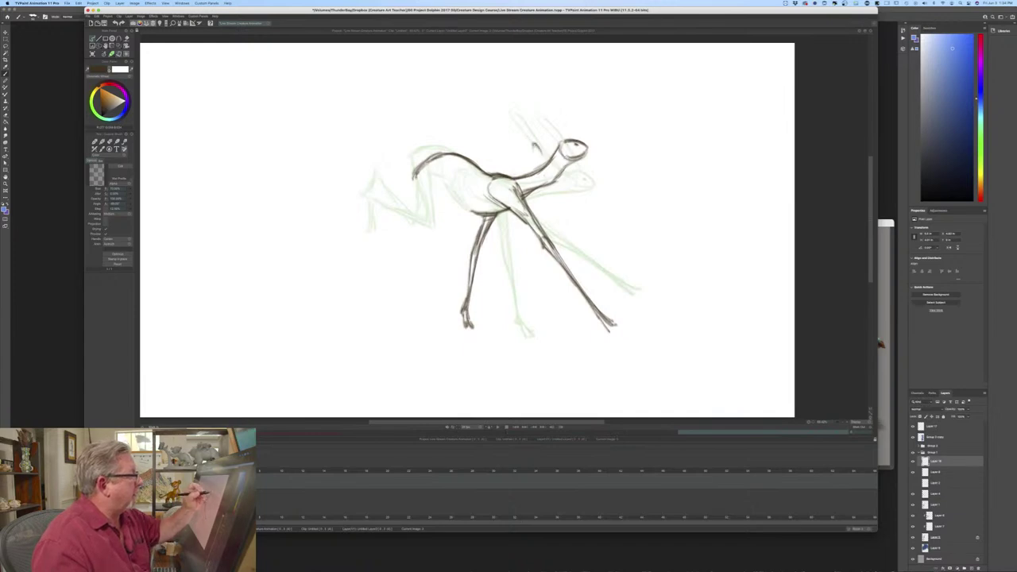
- Draw the near ear dropping from the head and curling up at its tip, erasing the neck lines it overlaps
drag(567, 146, 561, 189)
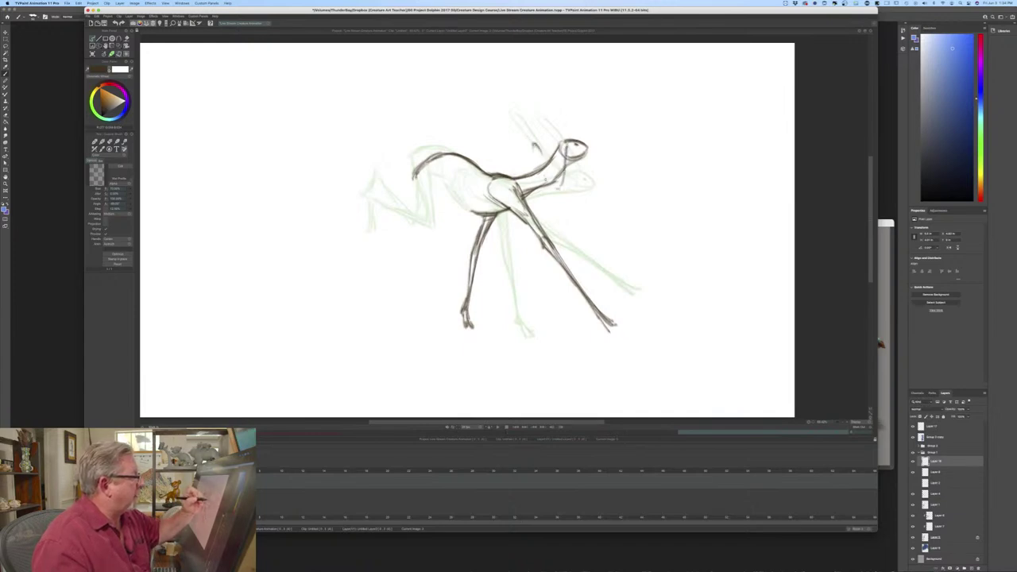
drag(534, 149, 539, 172)
key(Left)
key(Right)
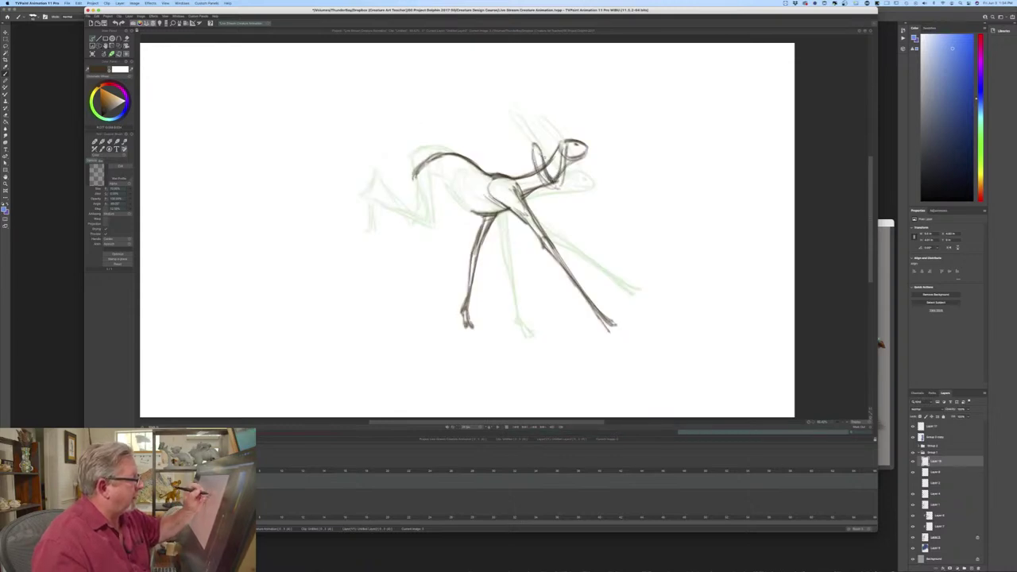
mouse_move(531, 146)
mouse_down()
mouse_move(545, 184)
mouse_move(556, 183)
mouse_up()
click(126, 38)
key(Left)
key(Right)
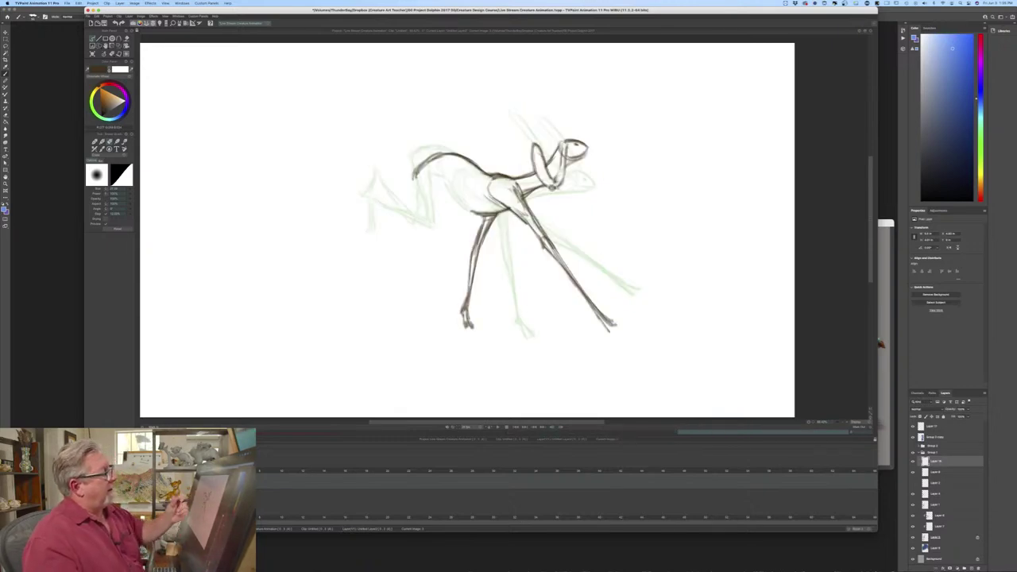
- Draw the far ear hanging down just behind the jaw
key(b)
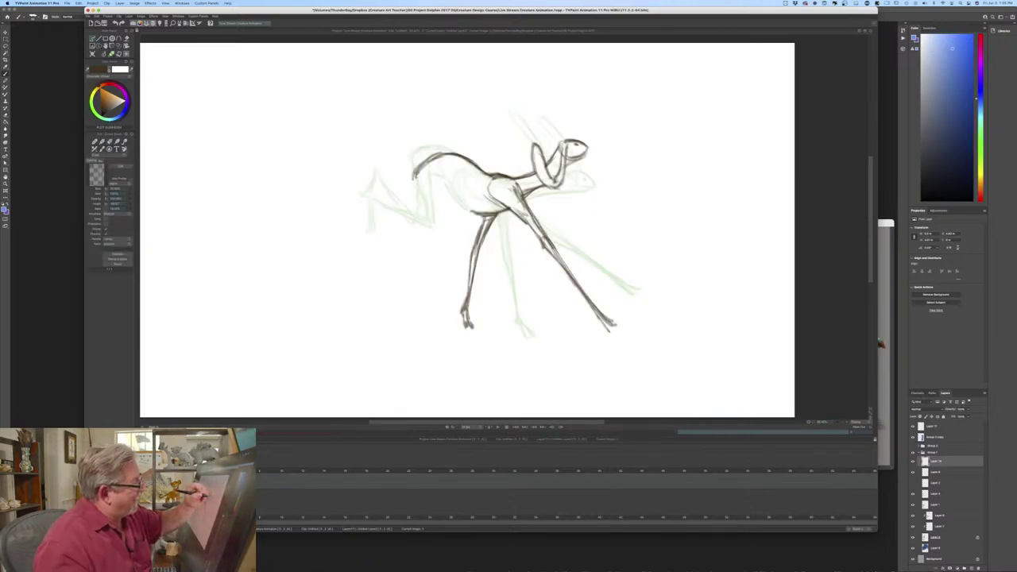
key(Left)
key(Right)
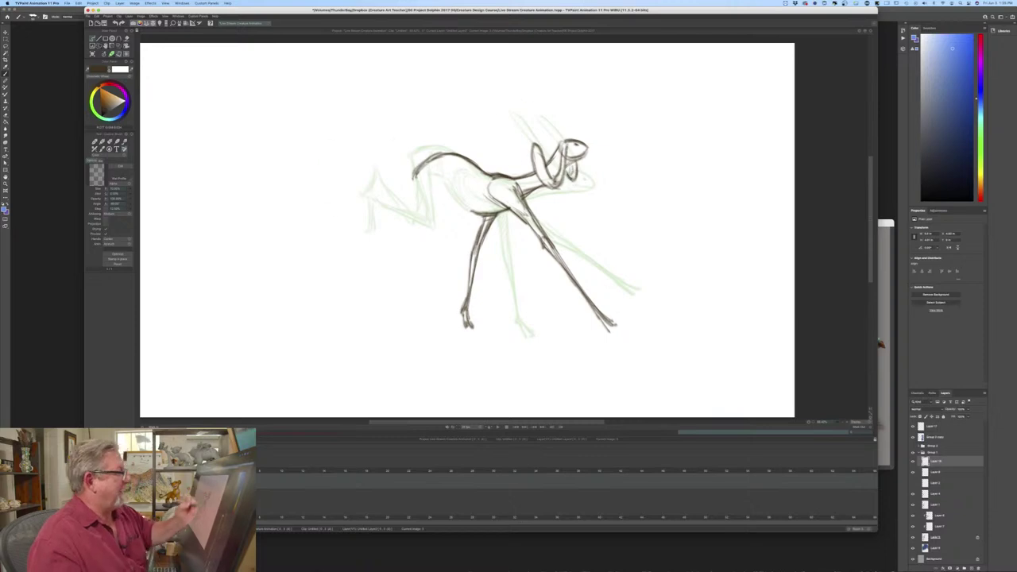
- Flip through the running poses to compare the motion of the earlier frames with the current drawing
key(Left)
key(Right)
key(Left)
key(Right)
key(Left)
key(Right)
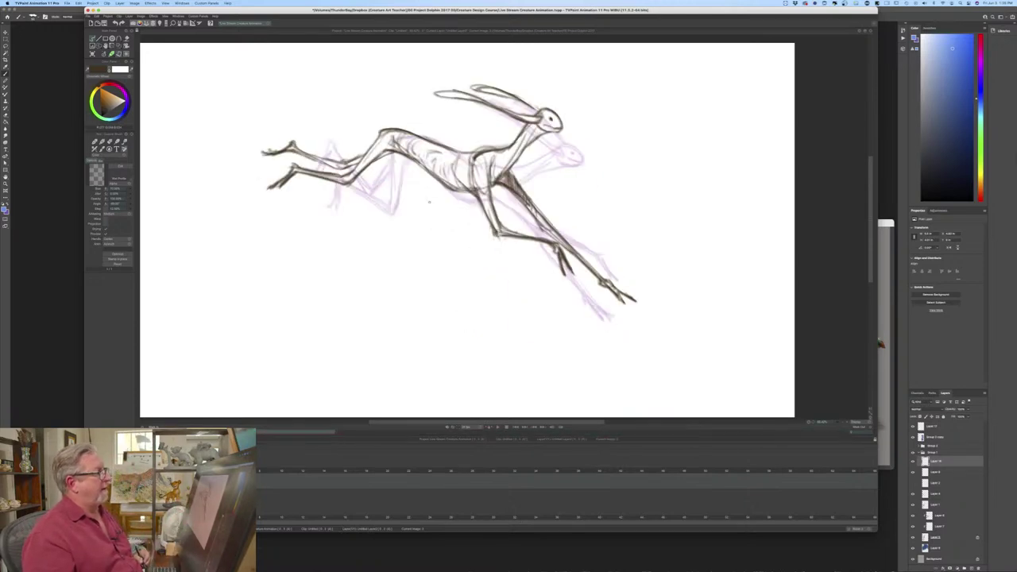
key(Right)
key(Right)
key(Right)
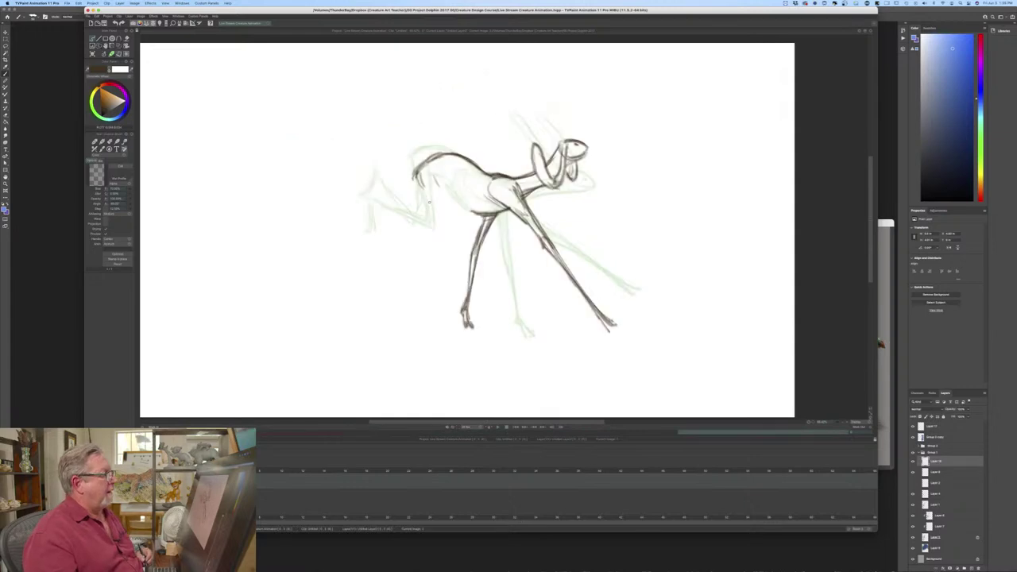
- Sketch the hind thigh's front and rear contours from the rump down toward the knee, checking against the previous frame
drag(561, 154, 552, 186)
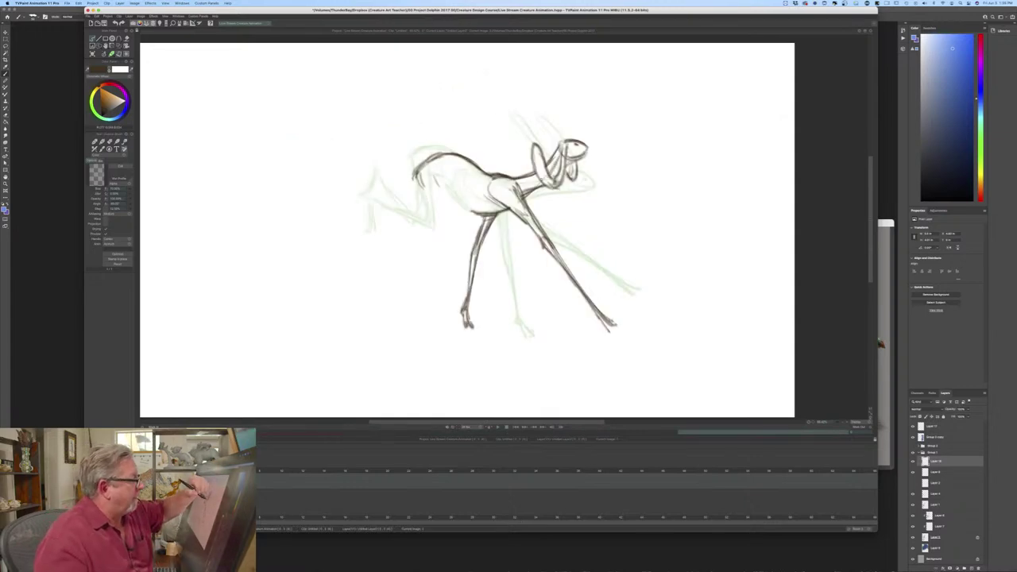
key(Left)
key(Right)
drag(434, 164, 444, 193)
key(Left)
key(Right)
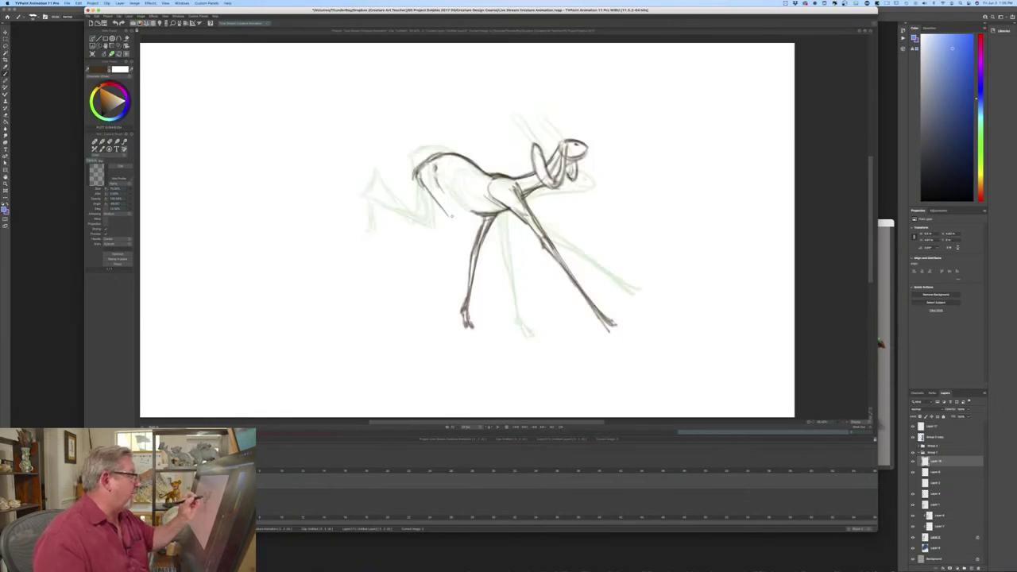
key(Right)
key(Right)
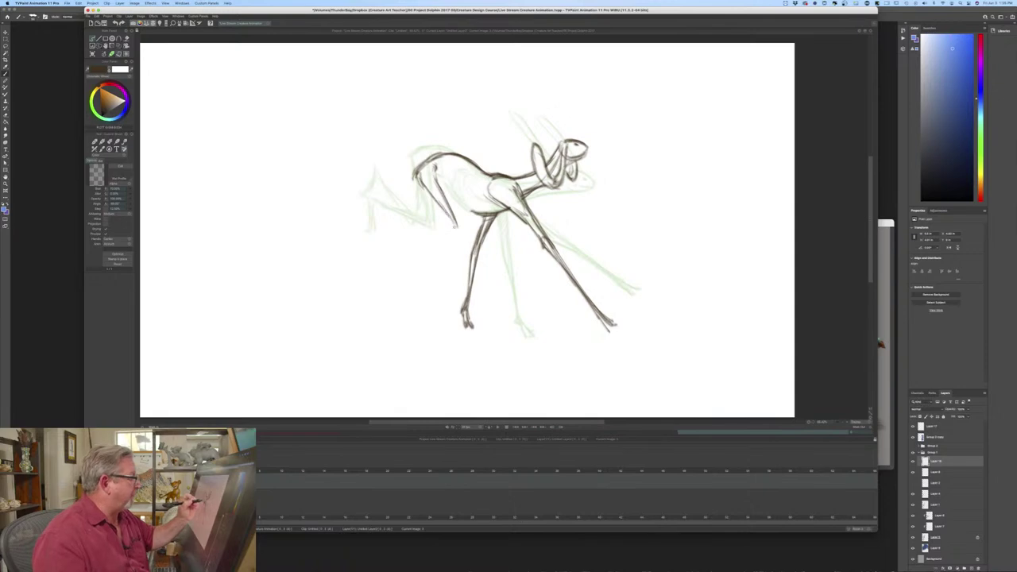
- Darken the lower thigh and close it off at the knee, flipping to the previous pose to compare
drag(437, 196, 457, 231)
key(Left)
key(Right)
key(Left)
key(Right)
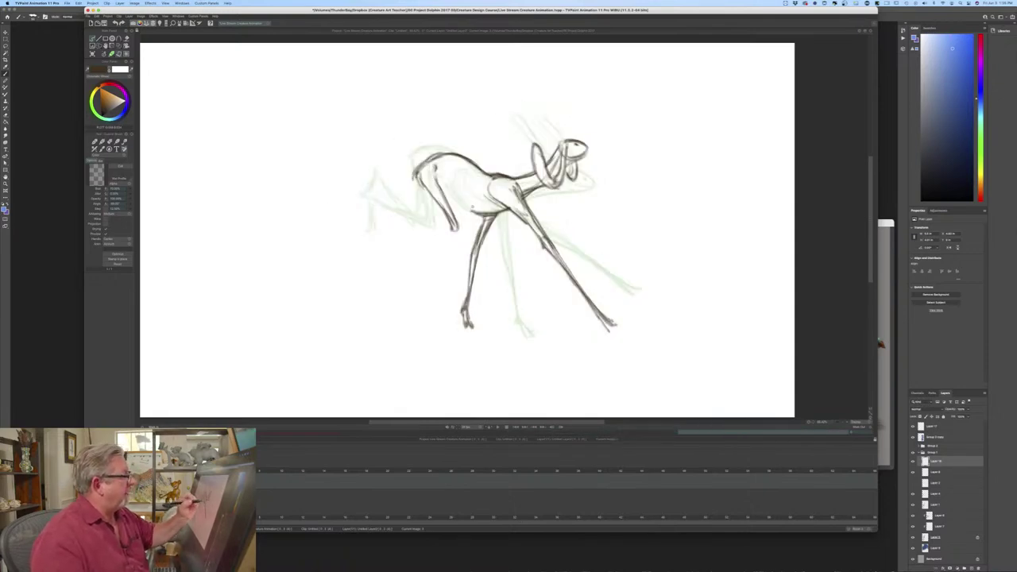
- Draw the belly line from the thigh to the chest and add light rib marks on the flank, comparing with the previous frame
mouse_move(460, 193)
mouse_down()
mouse_move(477, 213)
mouse_move(459, 191)
mouse_up()
key(Left)
key(Right)
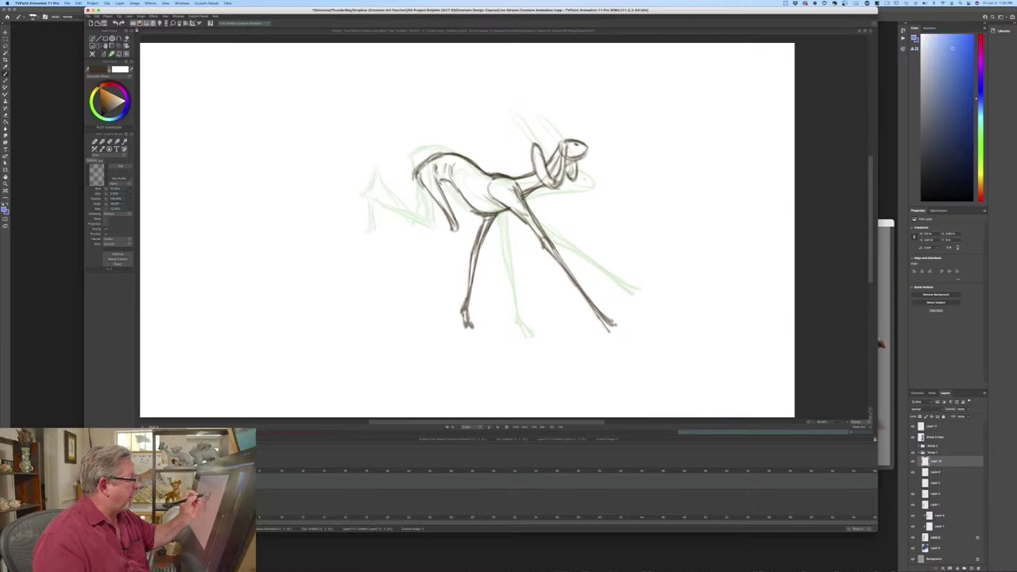
drag(451, 182, 472, 208)
key(Left)
key(Right)
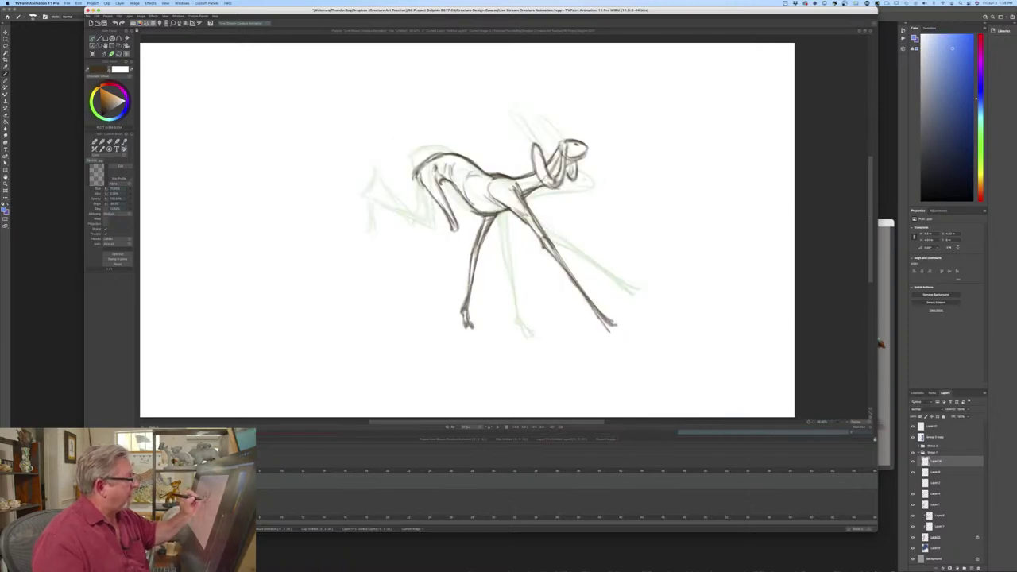
key(Left)
key(Right)
key(Left)
key(Right)
key(Left)
key(Right)
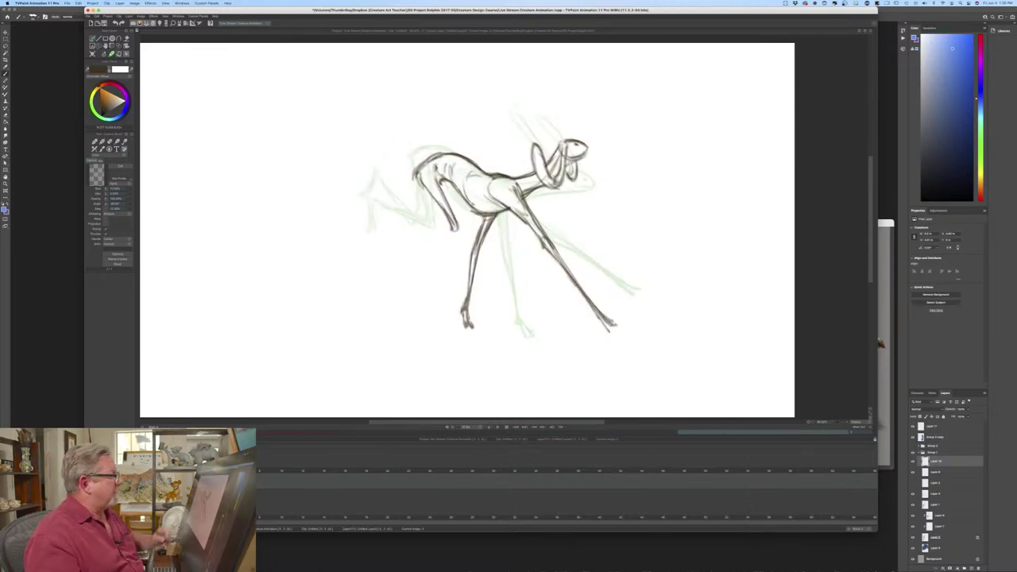
- Draw the near hind leg's lower section back from the knee to the hock, with the foot hanging down behind
drag(452, 227, 427, 233)
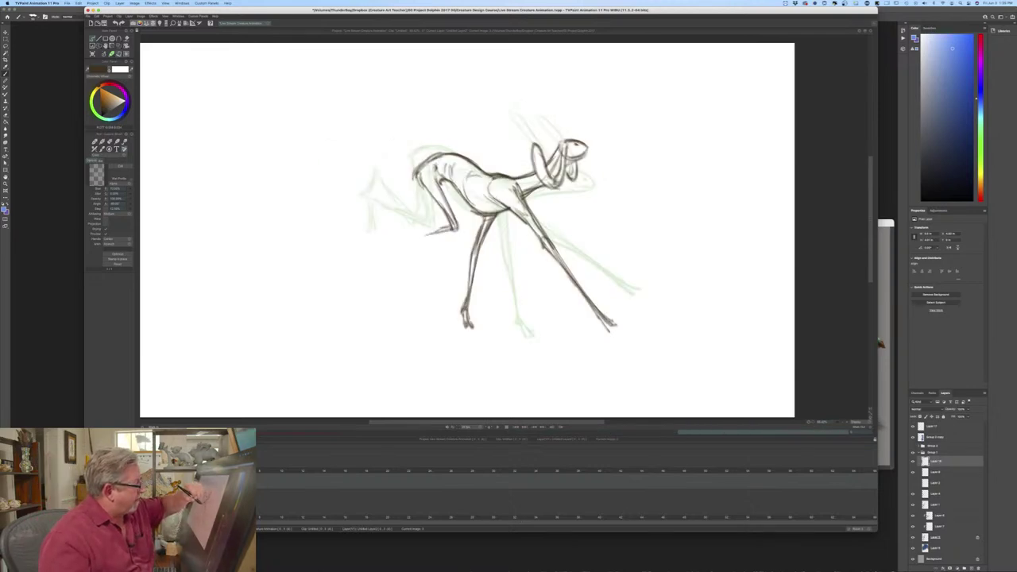
key(Right)
key(Left)
key(Right)
key(Left)
drag(385, 237, 403, 271)
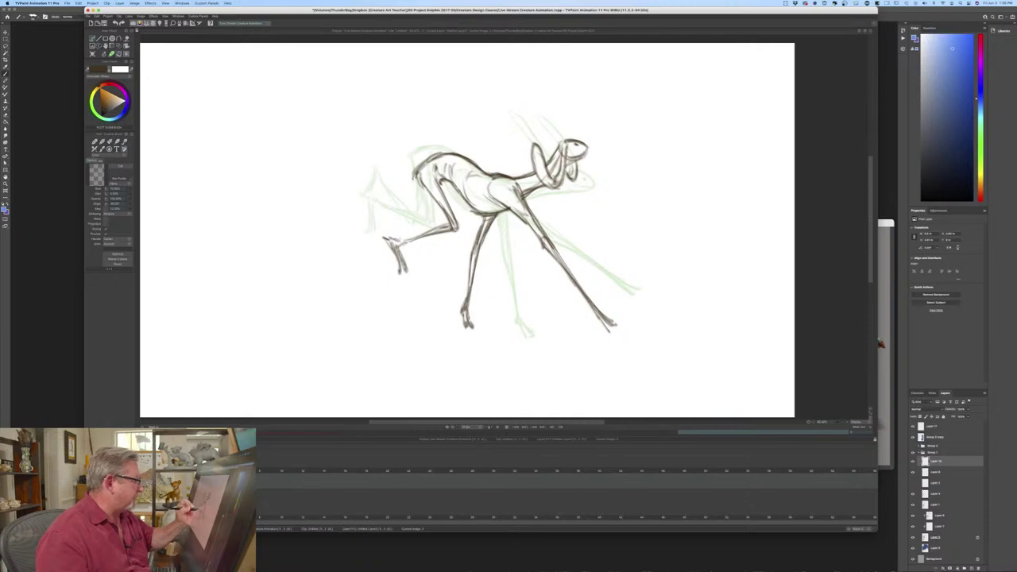
key(Left)
key(Right)
key(Left)
key(Right)
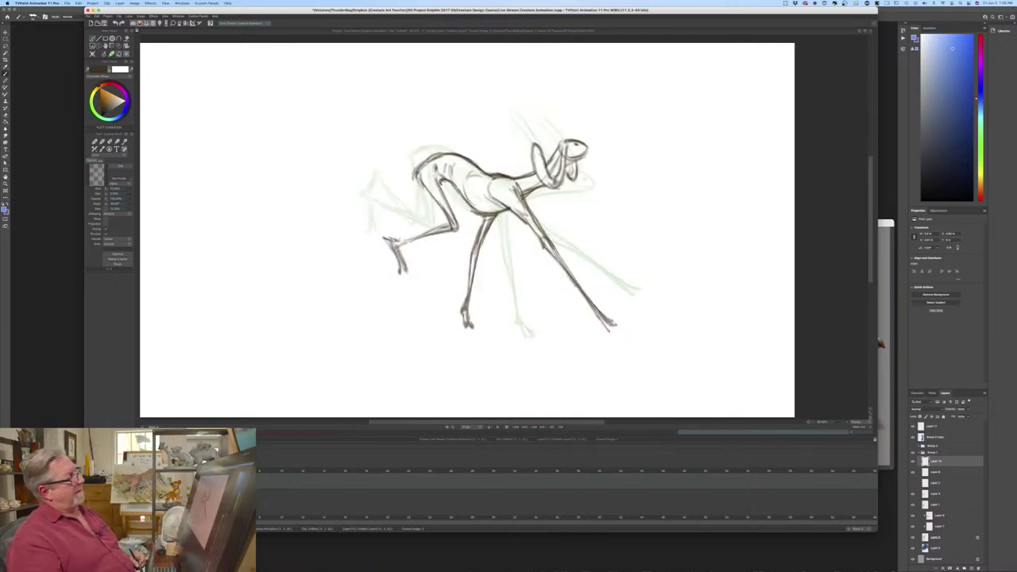
- Reinforce the hind thigh's contours from the hip to the knee, flipping repeatedly against the previous pose
key(Left)
key(Right)
key(Right)
drag(419, 169, 453, 224)
drag(434, 166, 456, 227)
key(Left)
key(Right)
key(Left)
key(Right)
key(Left)
key(Right)
key(Left)
key(Right)
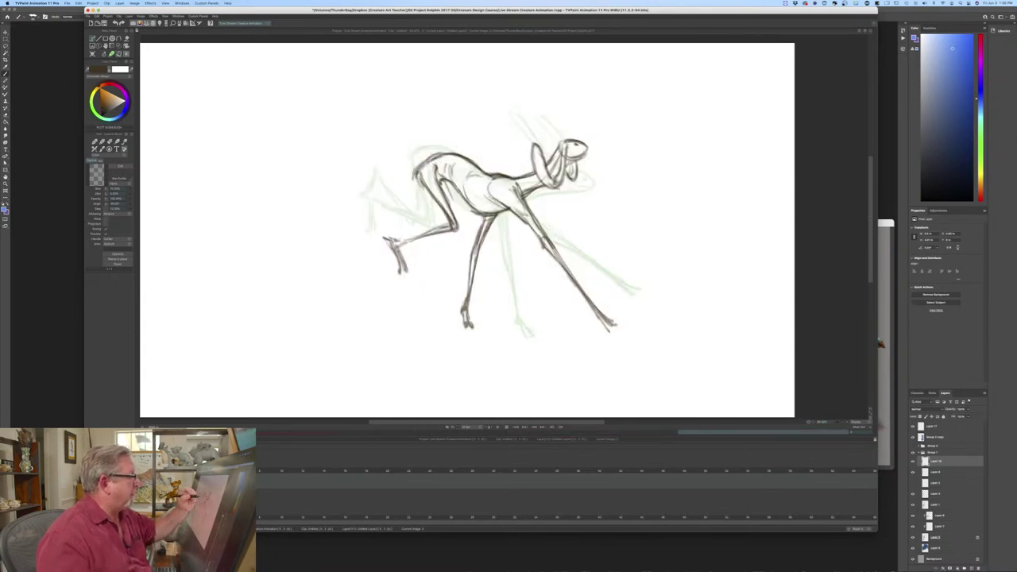
- Draw the far hind leg behind the near one, with its shin running back to a raised hock and foot
mouse_move(445, 180)
mouse_down()
mouse_move(449, 232)
mouse_move(381, 208)
mouse_move(383, 232)
mouse_move(379, 204)
mouse_move(377, 240)
mouse_up()
key(Left)
key(Right)
key(Left)
key(Right)
key(Left)
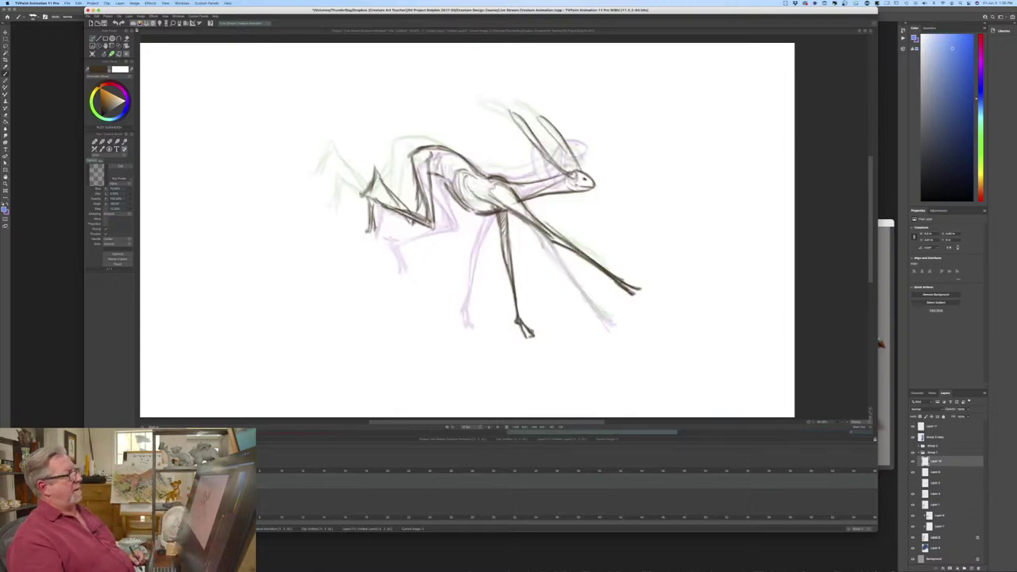
key(Right)
key(Left)
key(Right)
- Add a contour mark on the shoulder and touch up the ear and neck area, checking against the earlier poses
drag(500, 185, 494, 198)
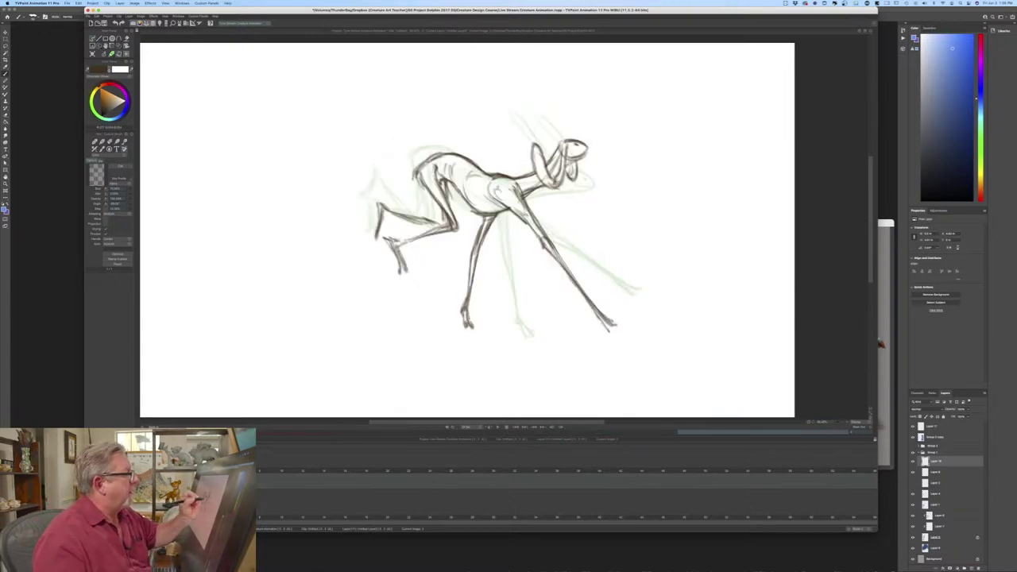
drag(554, 162, 540, 186)
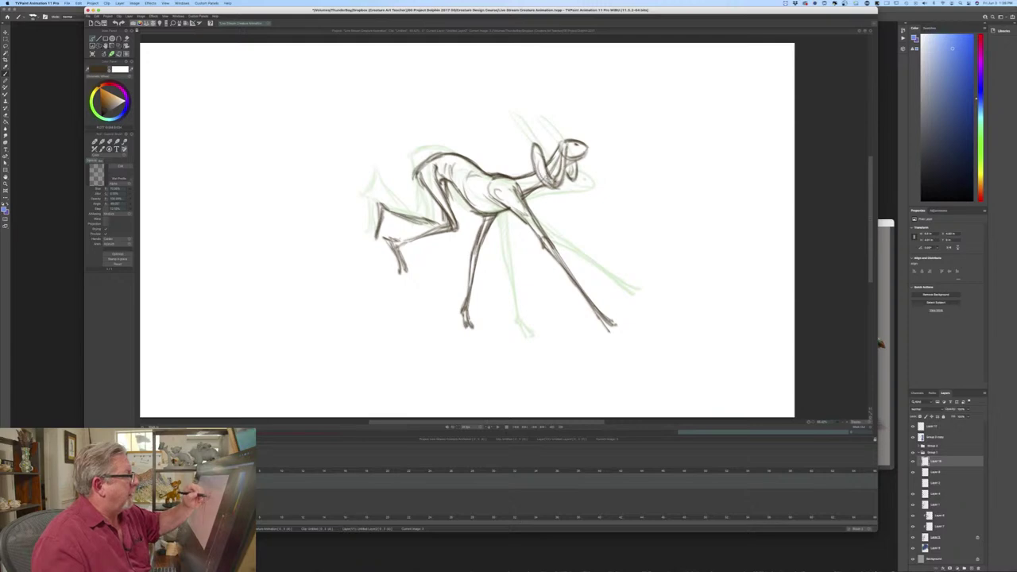
key(Left)
key(Left)
key(Left)
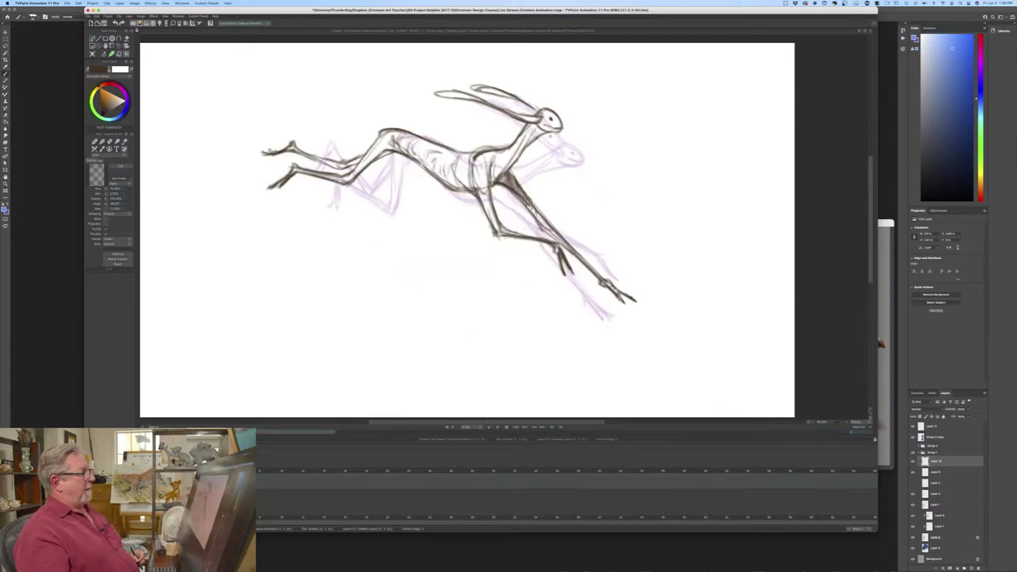
key(Right)
key(Right)
key(Right)
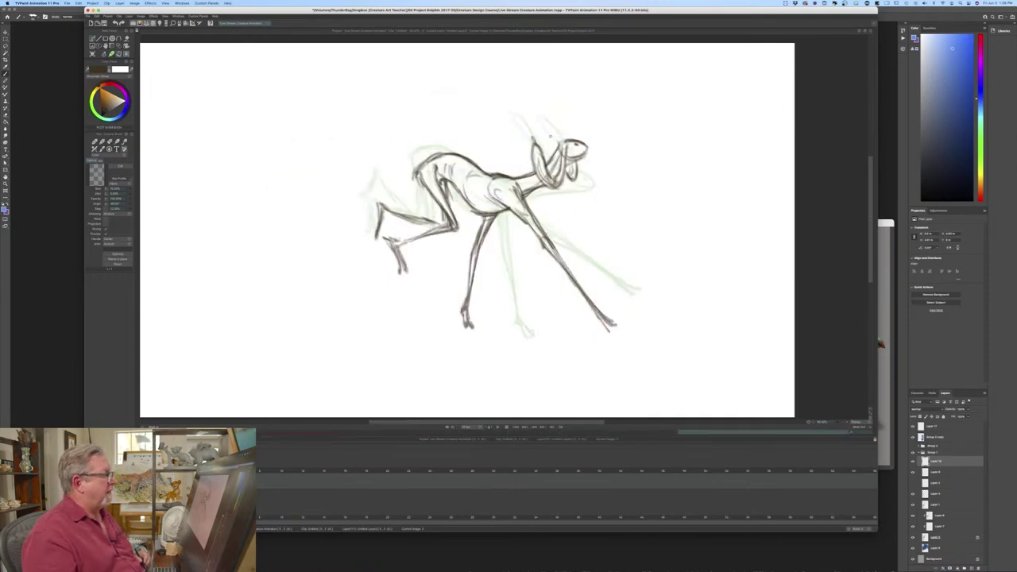
- Scale the whole fourth pose up slightly with the Transform tool, return to the drawing brush, and compare it with the earlier frames
click(119, 53)
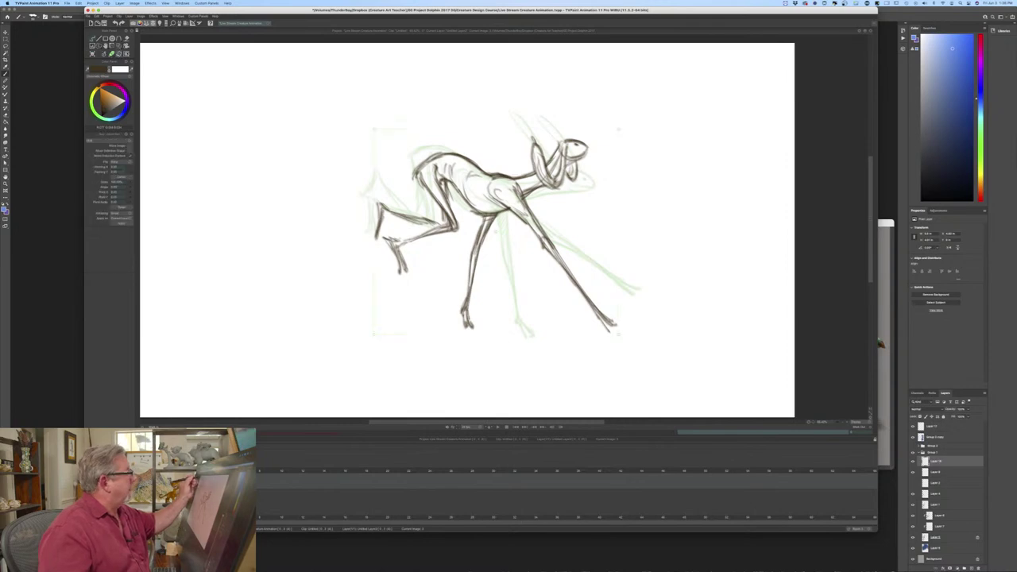
drag(372, 129, 365, 122)
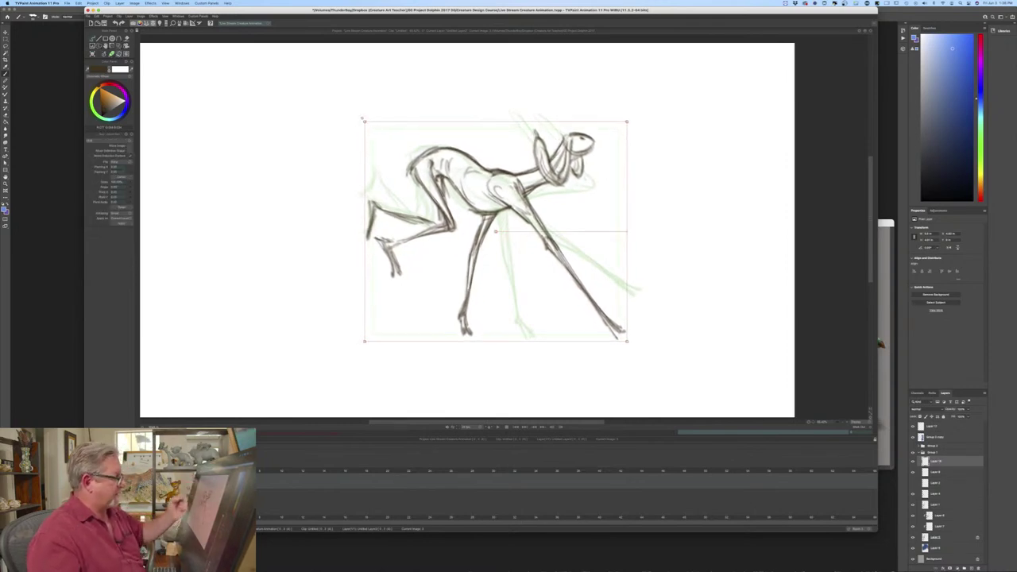
key(Return)
click(111, 53)
click(103, 60)
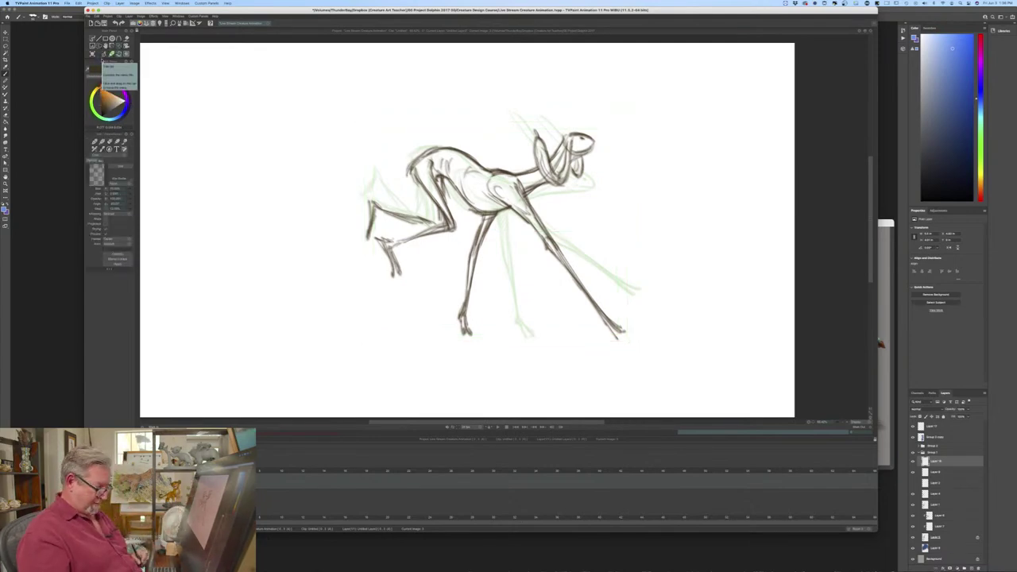
key(Left)
key(Left)
key(Left)
key(Right)
key(Right)
key(Right)
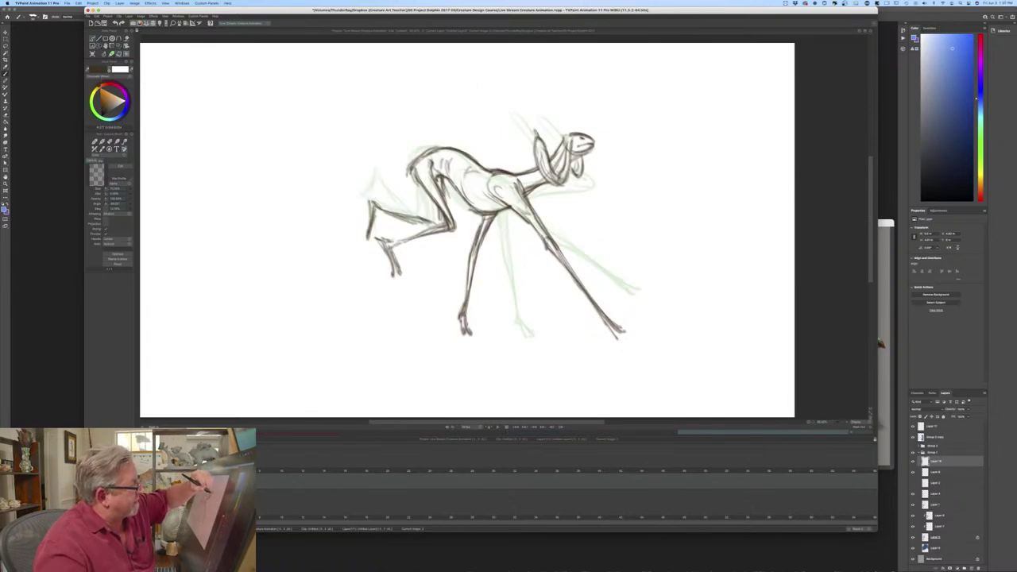
- Review the poses and set up a blank fifth frame over the light-table ghost of the fourth pose
key(Left)
key(Left)
key(Right)
key(Right)
key(Right)
key(Left)
key(Left)
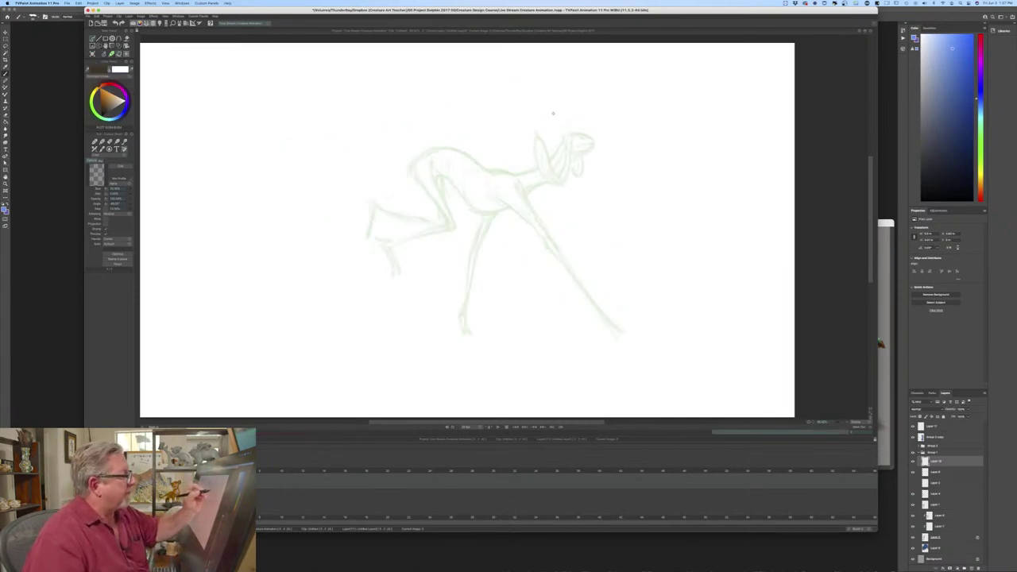
- Draw the fifth pose's oval head with a mouth line, placed above and slightly behind the ghosted head
mouse_move(553, 123)
mouse_down()
mouse_move(559, 100)
mouse_move(580, 116)
mouse_move(554, 111)
mouse_up()
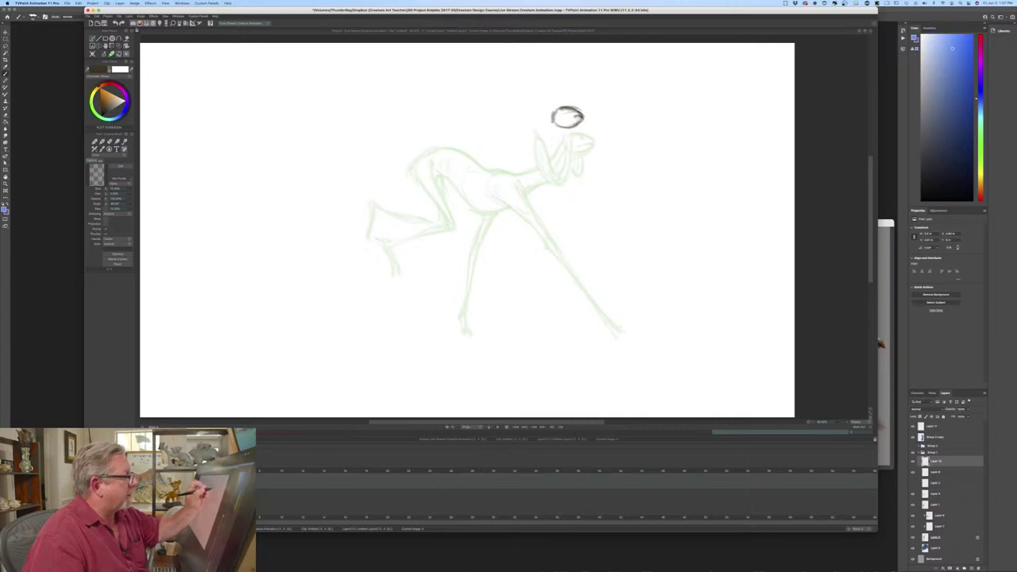
key(Left)
key(Right)
key(Left)
key(Right)
- Draw the raised neck's back line down to the withers and its front line down around the chest
mouse_move(552, 117)
mouse_down()
mouse_move(534, 153)
mouse_move(493, 169)
mouse_up()
key(Left)
key(Right)
mouse_move(547, 126)
mouse_down()
mouse_move(537, 150)
mouse_move(512, 167)
mouse_up()
mouse_move(568, 129)
mouse_down()
mouse_move(510, 208)
mouse_move(505, 197)
mouse_move(484, 206)
mouse_up()
key(Left)
key(Right)
- Flip back and forth through the poses to examine how the new head and neck continue the motion
key(Left)
key(Left)
key(Left)
key(Left)
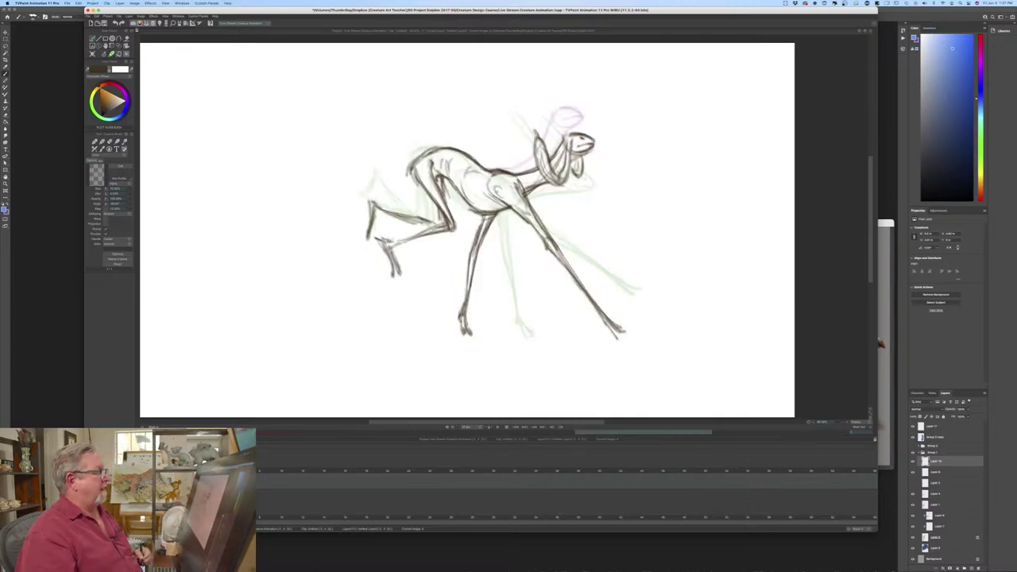
key(Right)
key(Right)
key(Right)
key(Right)
key(Left)
key(Left)
key(Left)
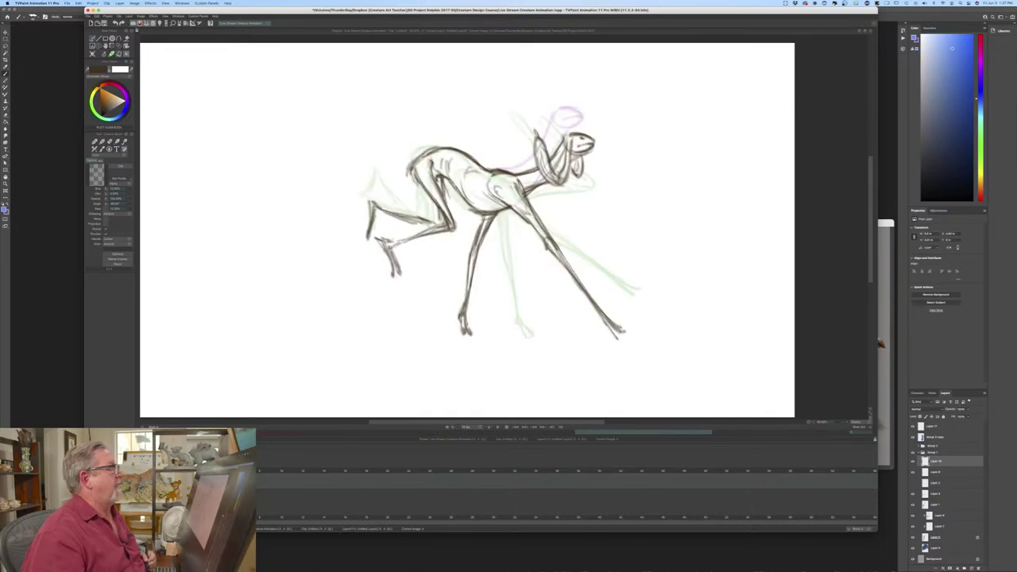
key(Right)
key(Right)
key(Right)
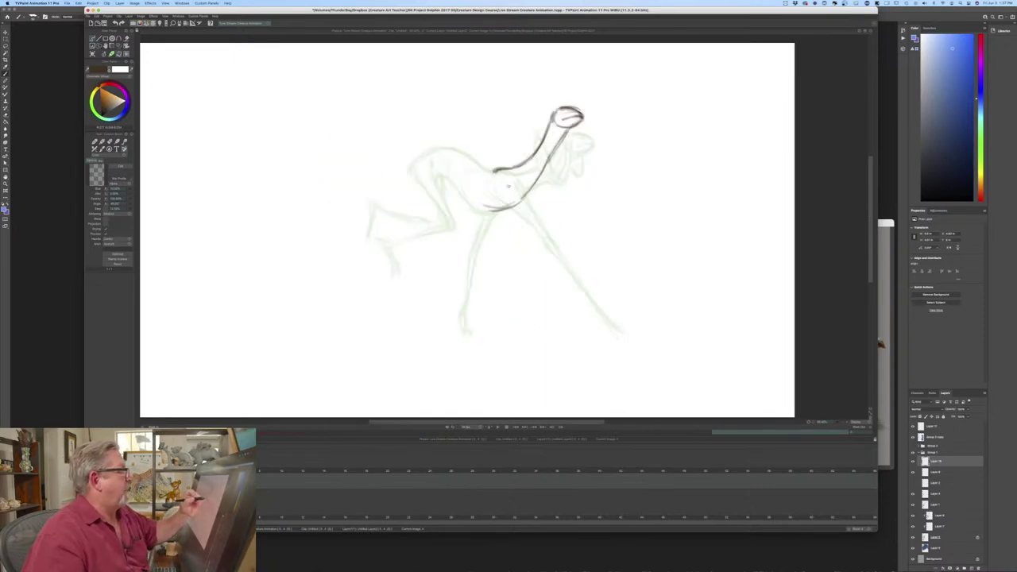
- Draw the near foreleg from the shoulder down through the knee to the toes, just behind the ghosted forward leg
mouse_move(508, 173)
mouse_down()
mouse_move(517, 197)
mouse_move(493, 213)
mouse_move(513, 226)
mouse_move(520, 248)
mouse_up()
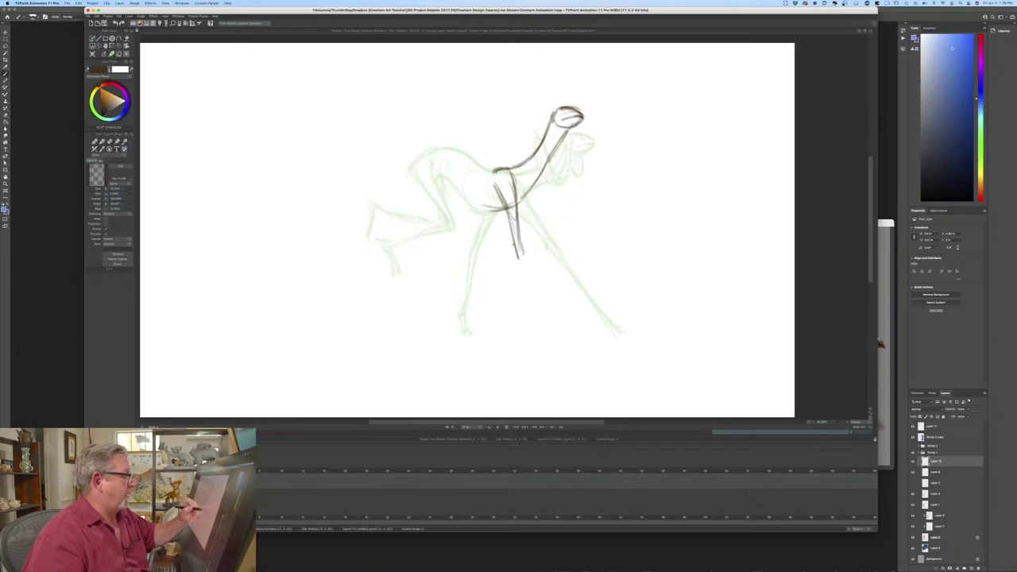
key(Left)
key(Right)
key(Left)
key(Right)
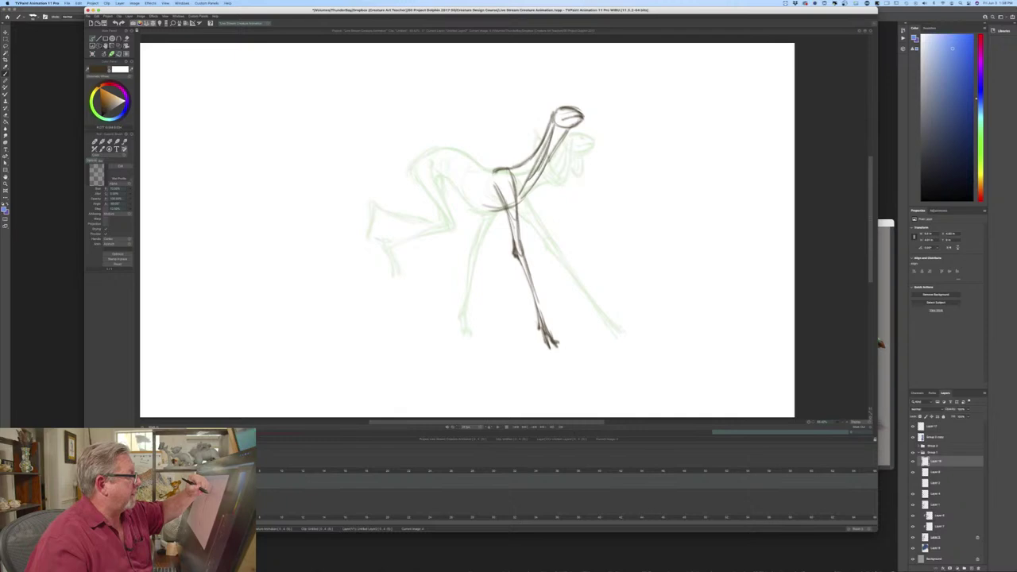
- Draw and darken the near ear trailing down along the neck, and add the far ear in front of the throat
drag(527, 176, 554, 114)
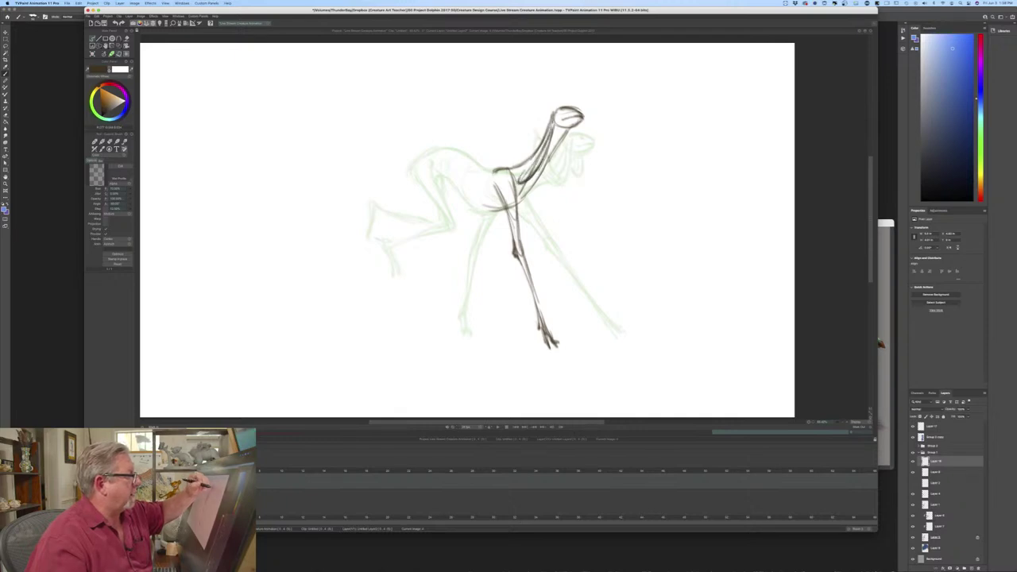
mouse_move(522, 189)
mouse_down()
mouse_move(552, 137)
mouse_move(548, 187)
mouse_move(544, 149)
mouse_up()
key(Left)
key(Right)
key(Left)
key(Right)
key(Left)
key(Right)
key(Left)
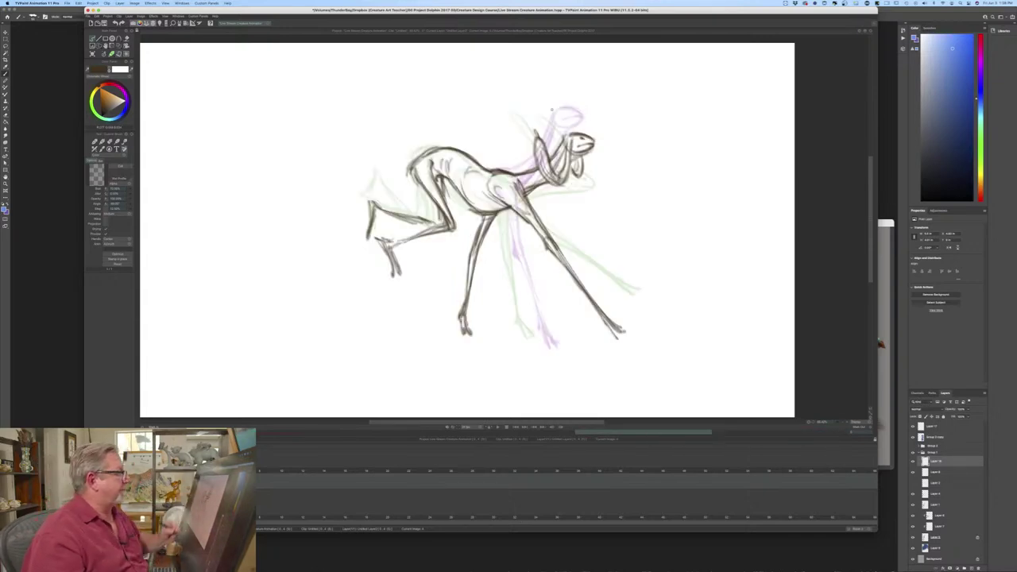
key(Right)
key(Left)
key(Right)
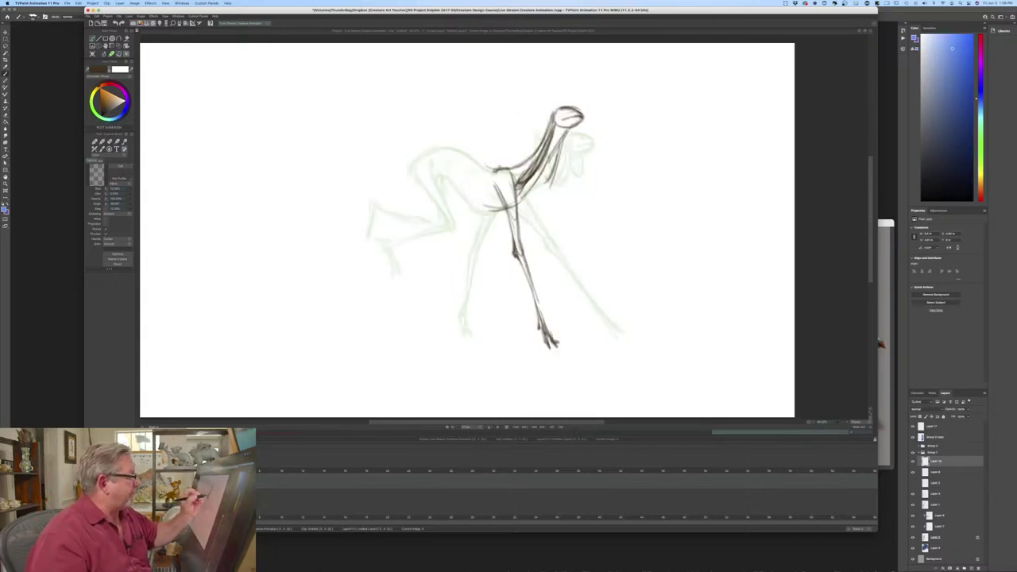
- Draw the arched back line from the withers over the rump and sketch the trailing foreleg sweeping backward from the chest
key(Left)
key(Right)
key(Left)
key(Right)
drag(474, 213, 419, 293)
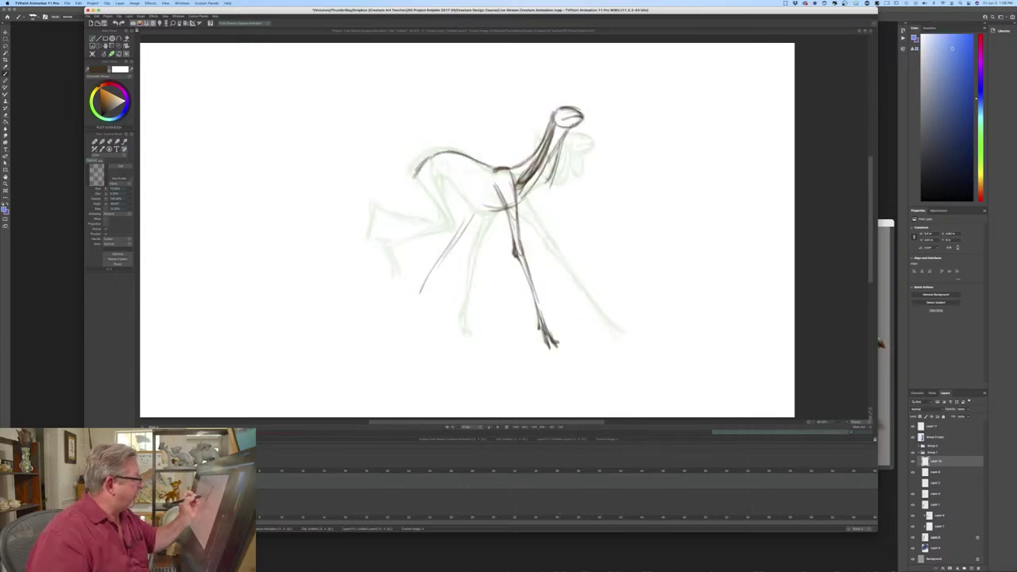
- Draw the near hind leg's thigh from the rump down to the knee, comparing it with the previous pose
key(Left)
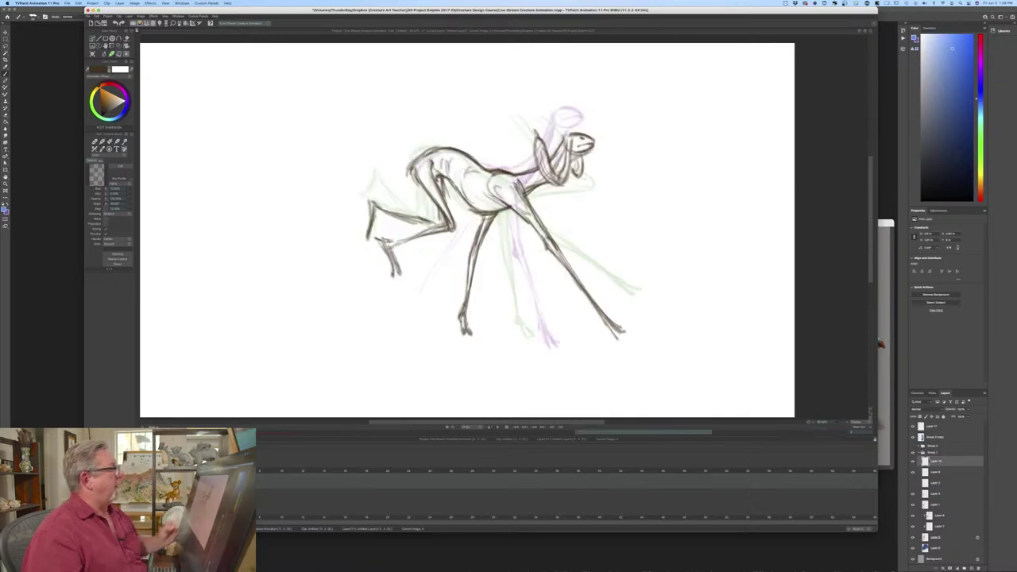
key(Right)
key(Left)
key(Right)
key(Left)
key(Right)
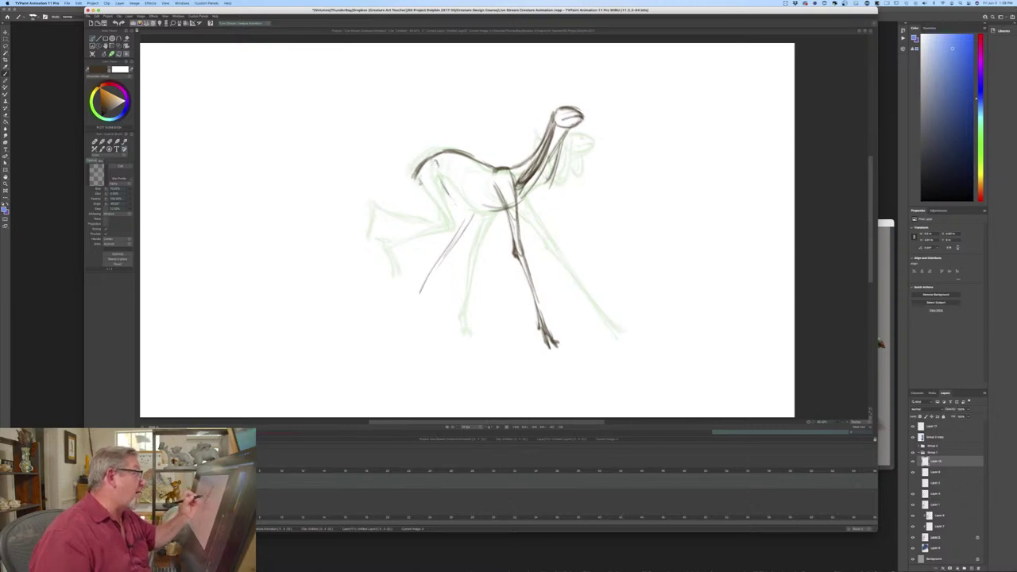
drag(422, 180, 467, 219)
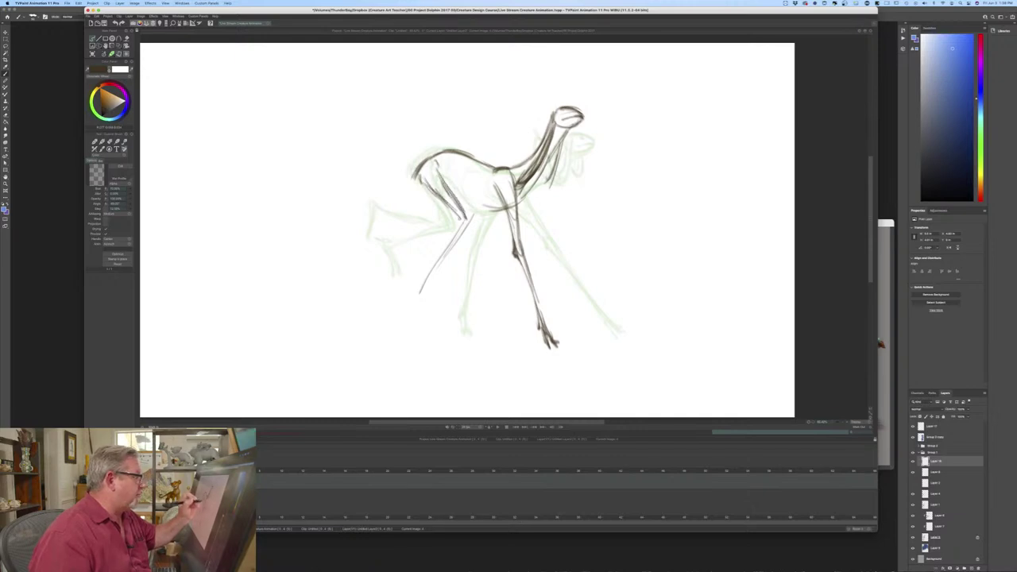
key(Left)
key(Right)
key(Left)
key(Right)
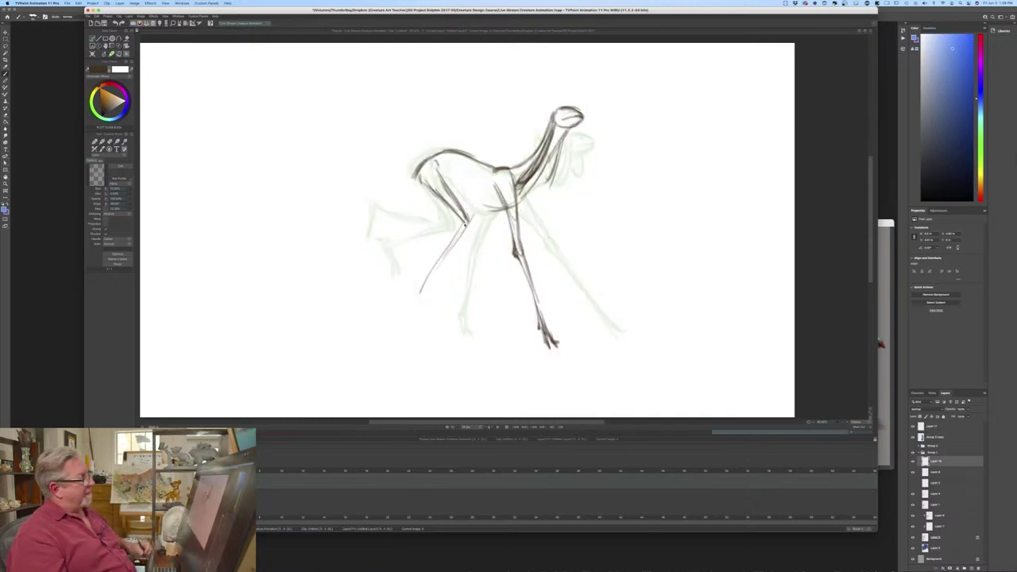
- Draw the near hind leg's shank from the knee back to the hock and add the foot angled down and forward
key(Left)
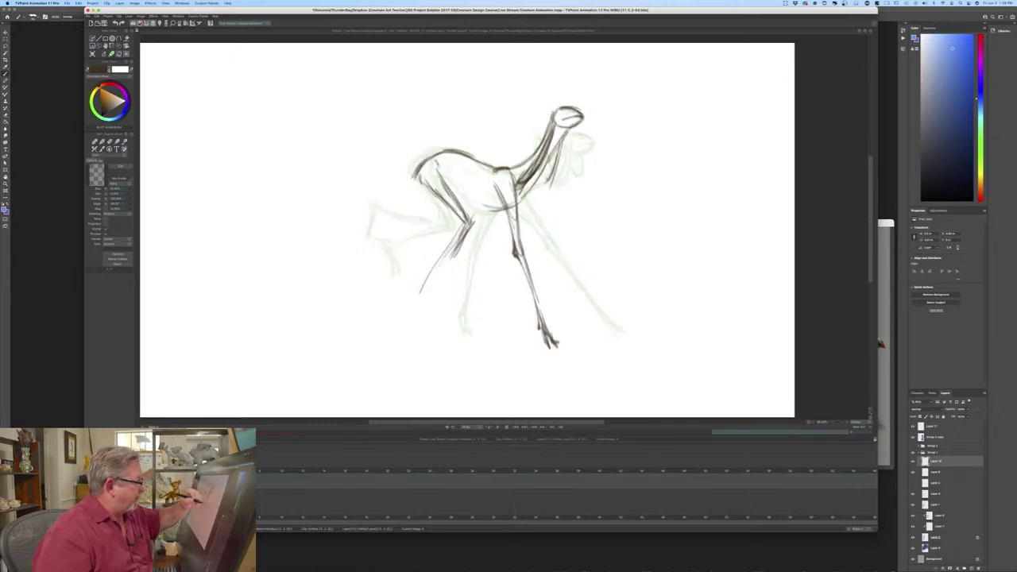
drag(469, 230, 437, 274)
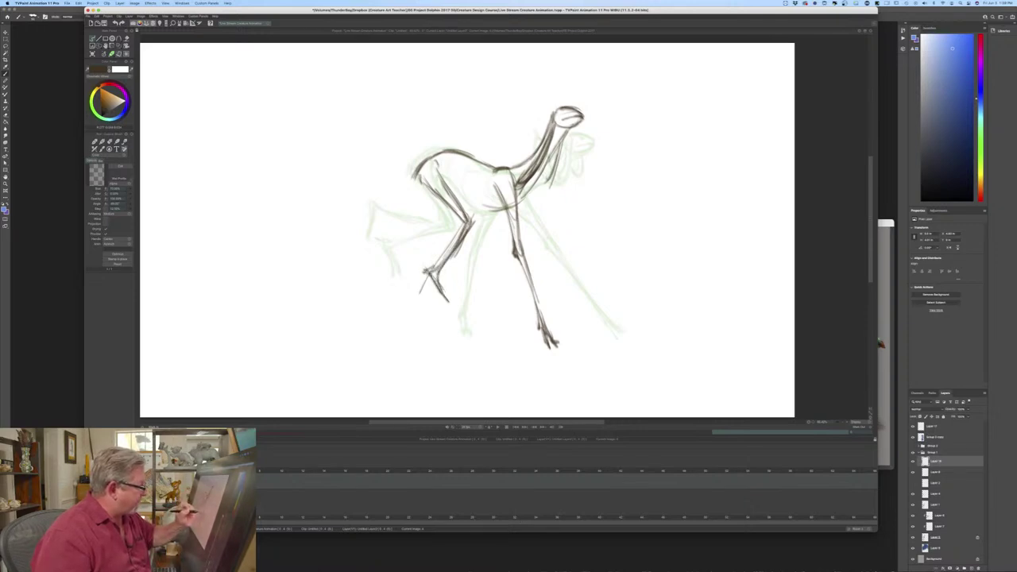
drag(441, 281, 450, 301)
key(Left)
key(Right)
key(Left)
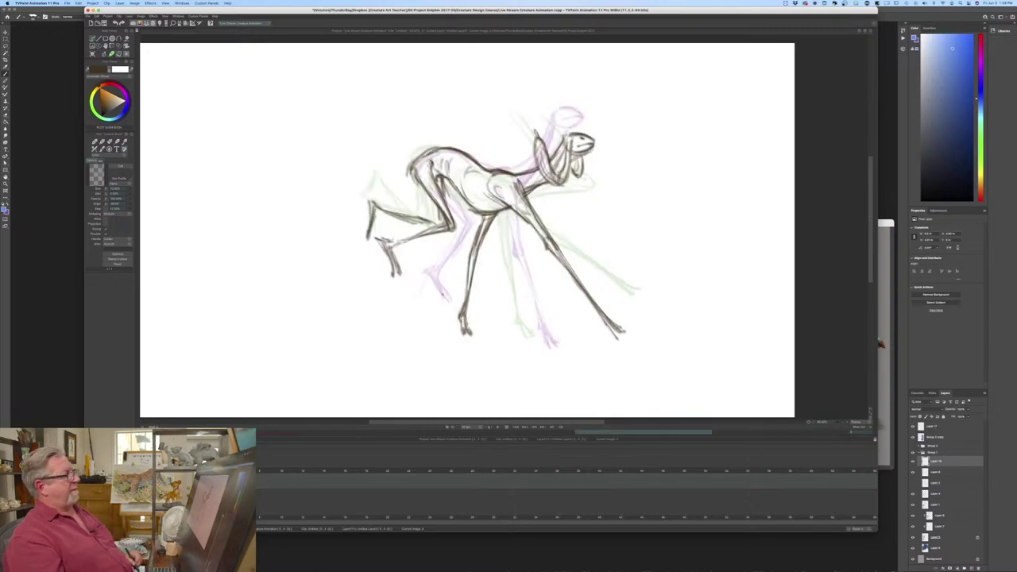
- Draw the far hind leg, erasing its first shank and redrawing it curving lower toward the hock and hanging foot
key(Right)
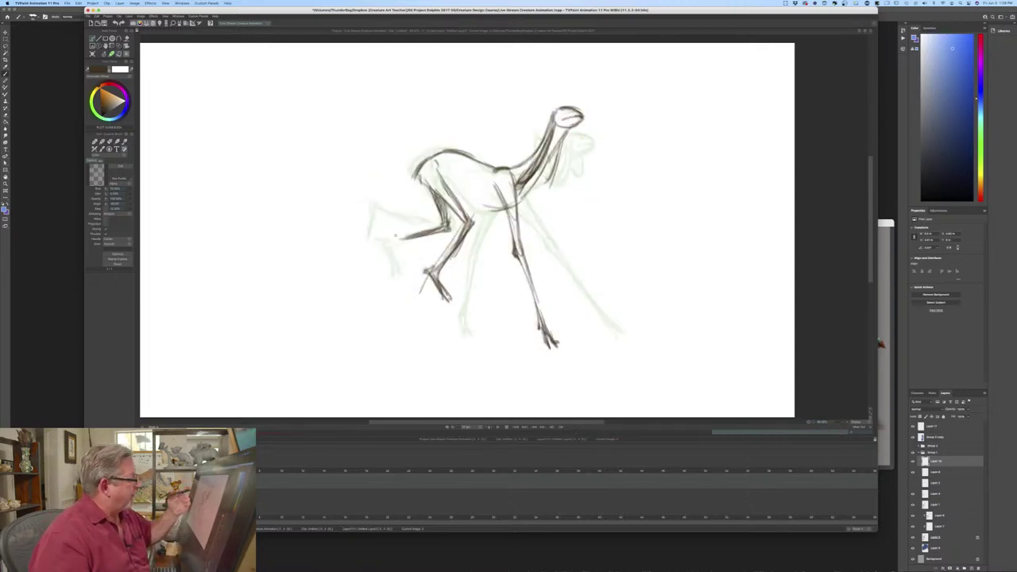
key(e)
mouse_move(447, 227)
mouse_down()
mouse_move(411, 221)
mouse_move(423, 239)
mouse_move(395, 232)
mouse_up()
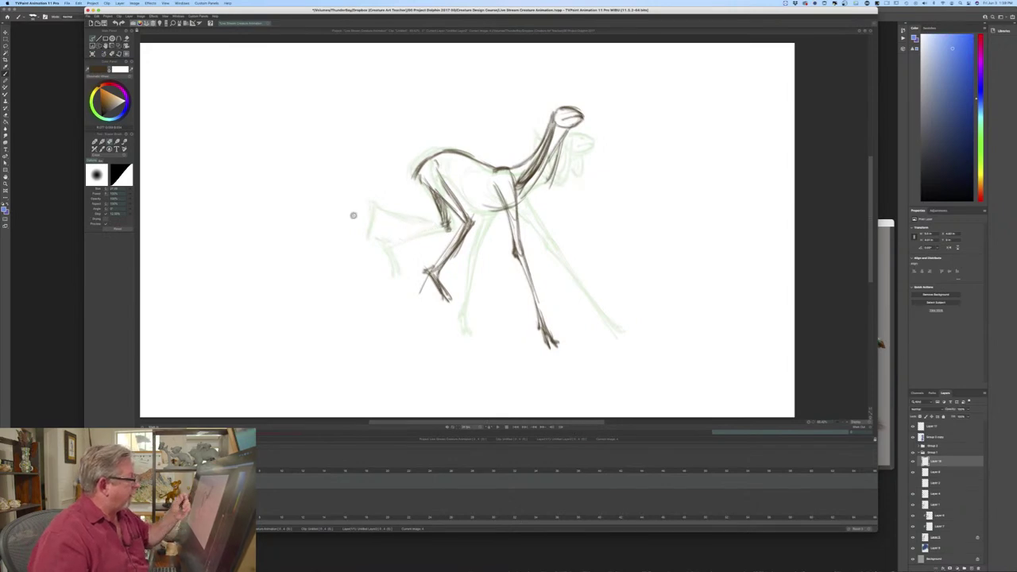
key(b)
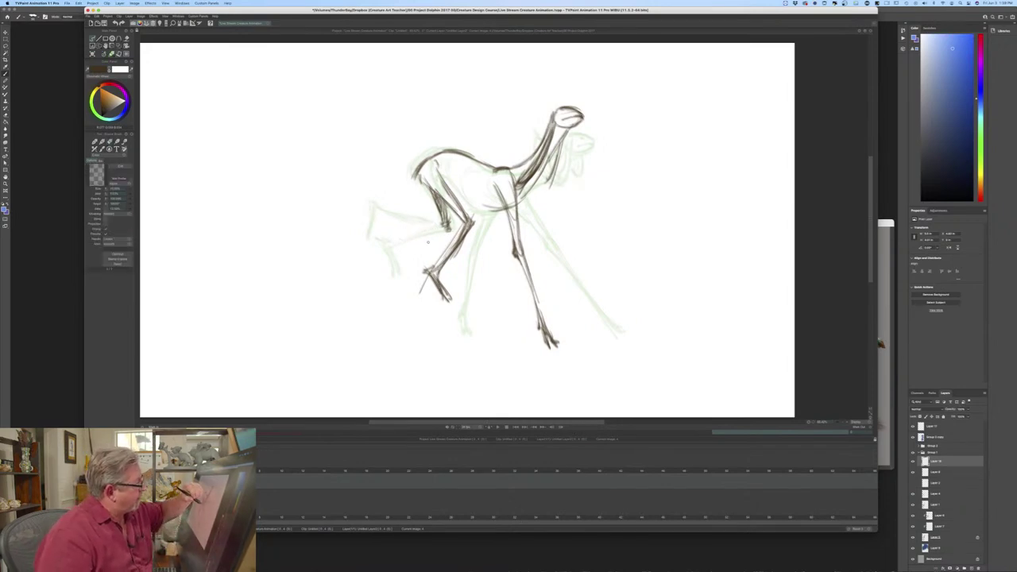
mouse_move(445, 229)
mouse_down()
mouse_move(392, 254)
mouse_move(402, 289)
mouse_up()
drag(390, 252, 408, 283)
key(Left)
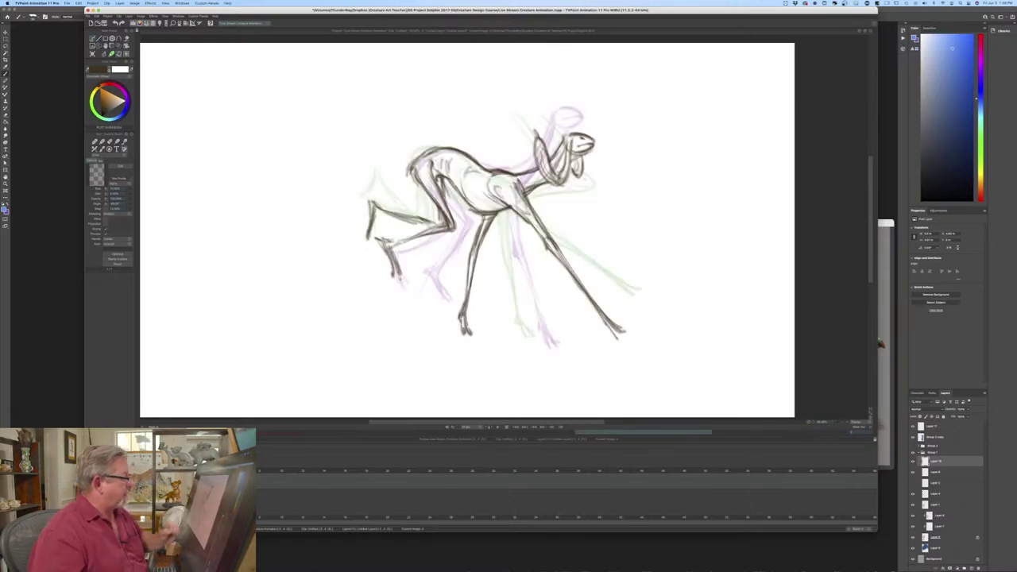
key(Right)
key(Left)
key(Right)
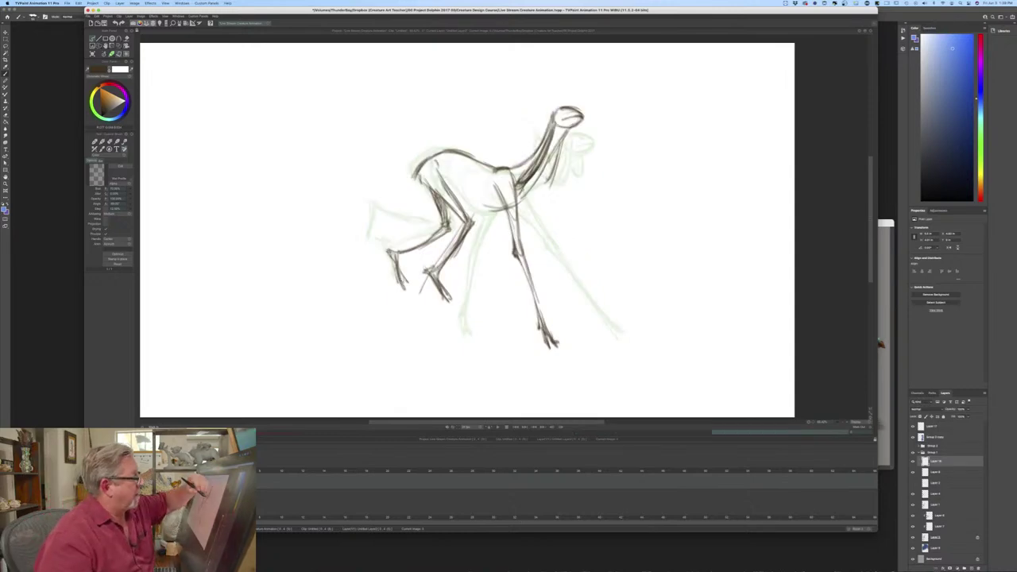
- Add the flank and belly contour in front of the thigh and sketch the ribcage oval inside the torso
key(Right)
key(Left)
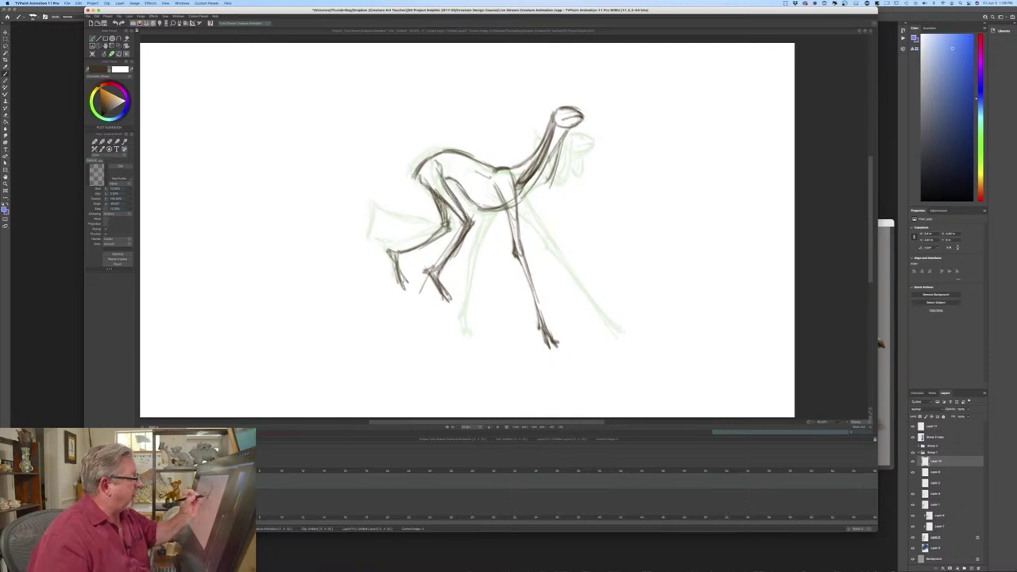
key(Right)
key(Left)
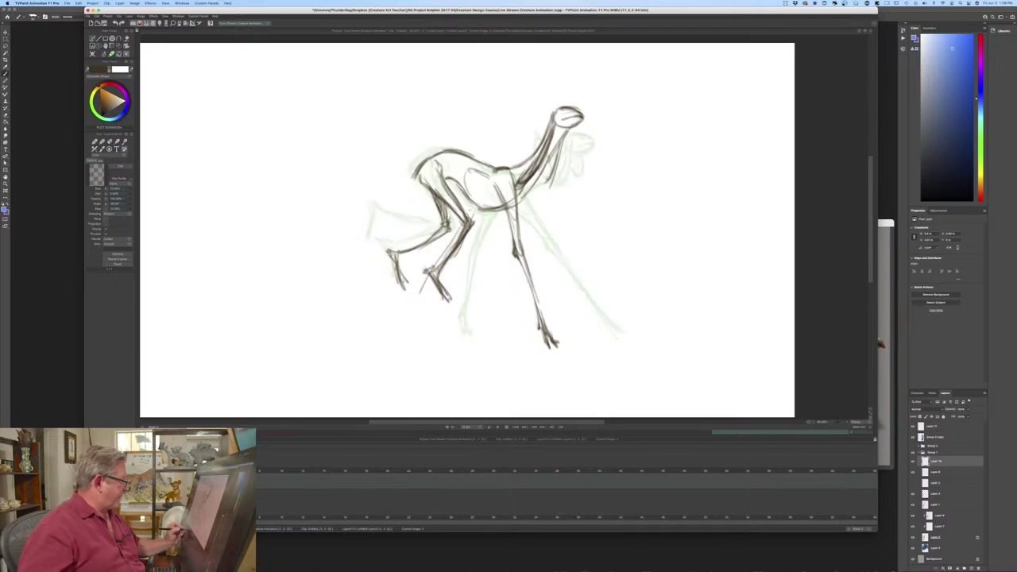
- Flip back and forth through all the drawn poses to examine how the new hind legs carry the run
key(Left)
key(Left)
key(Left)
key(Right)
key(Right)
key(Right)
key(Right)
key(Left)
key(Left)
key(Left)
key(Left)
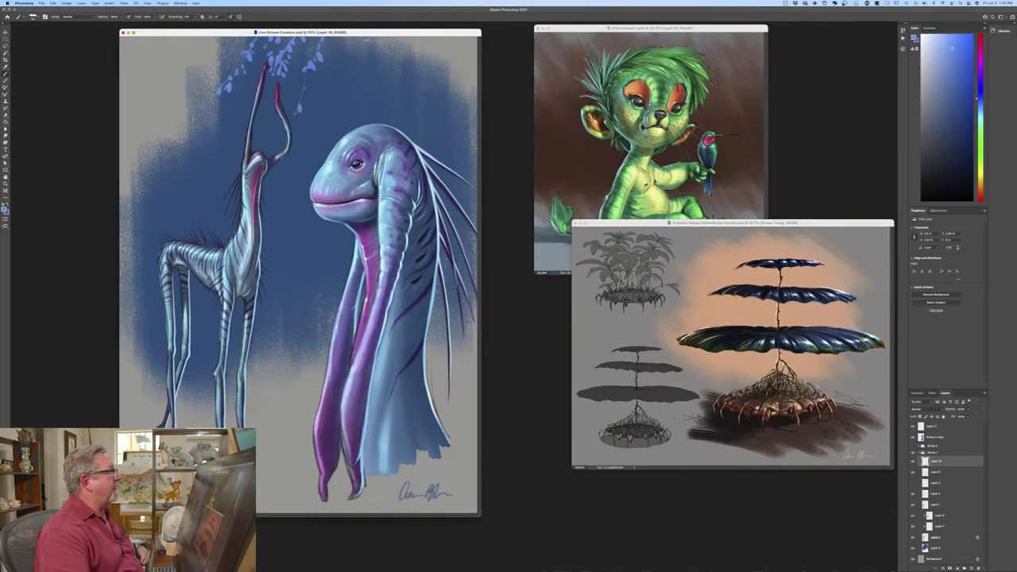
- Enlarge the Live Stream Creature painting in Photoshop to full screen and examine the creature from its raised ears to its feet
drag(344, 33, 555, 38)
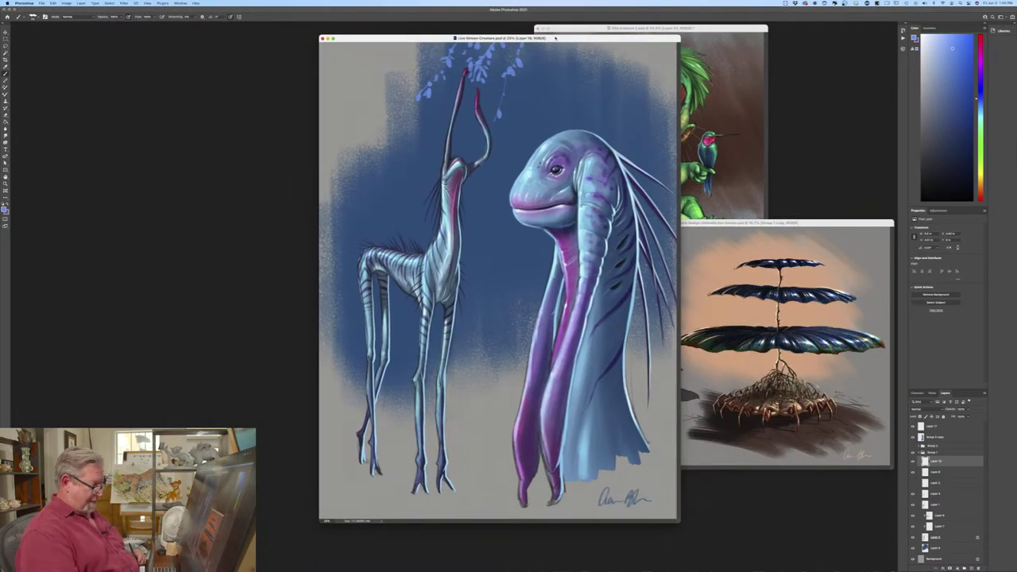
key(super+plus)
key(super+plus)
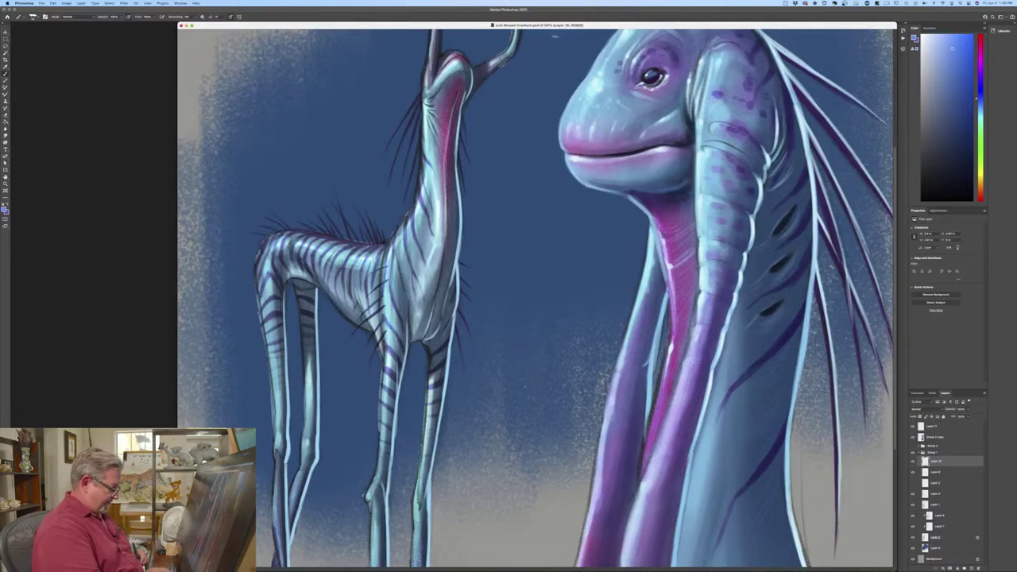
key(f)
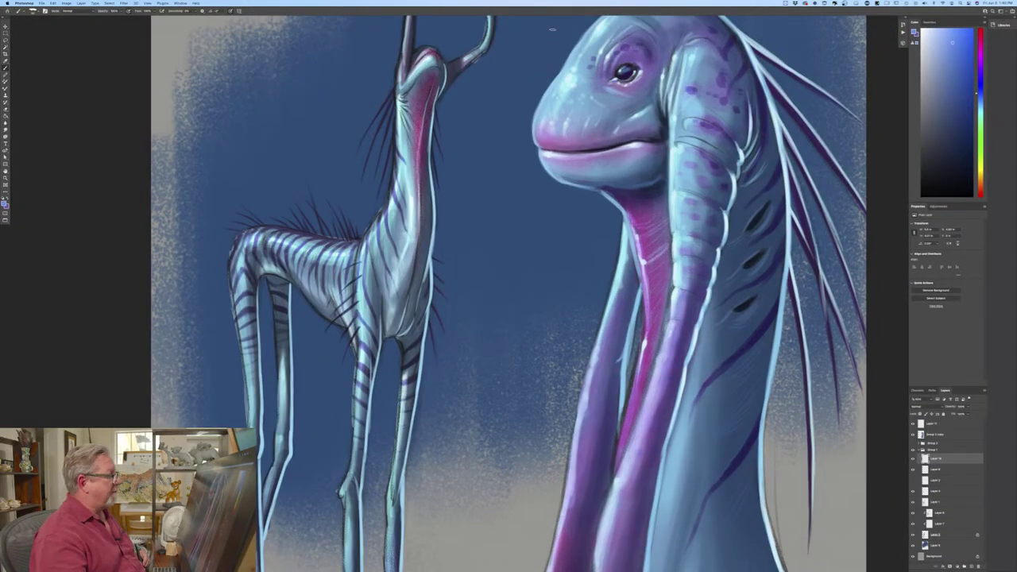
scroll(556, 40, up, 6)
scroll(562, 46, down, 1)
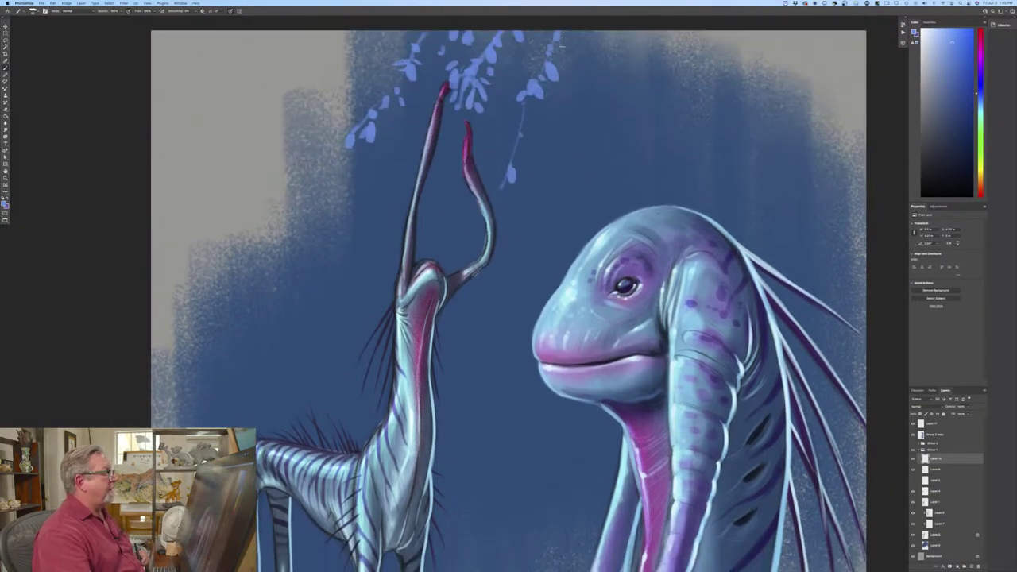
scroll(562, 46, down, 2)
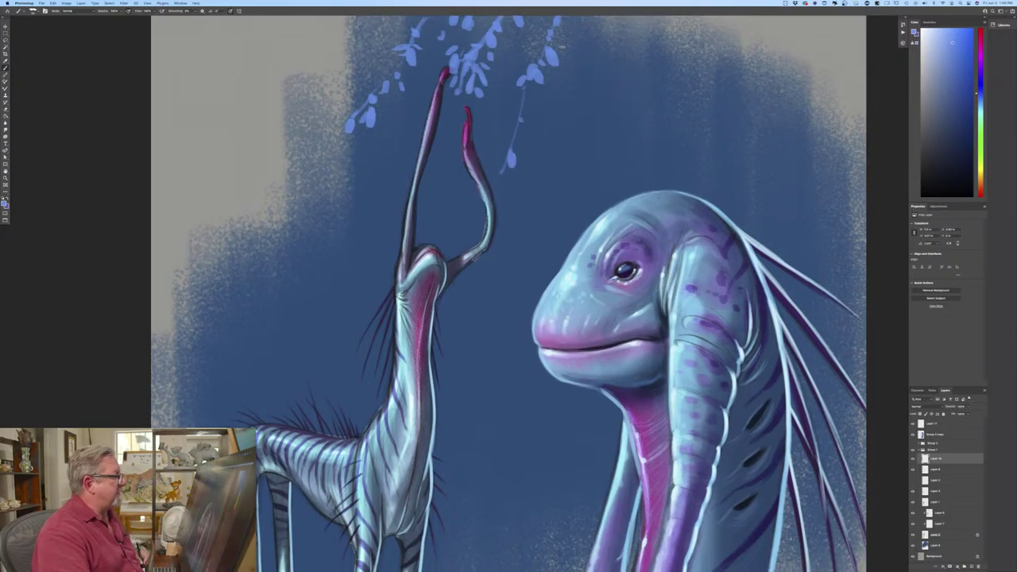
scroll(562, 46, up, 3)
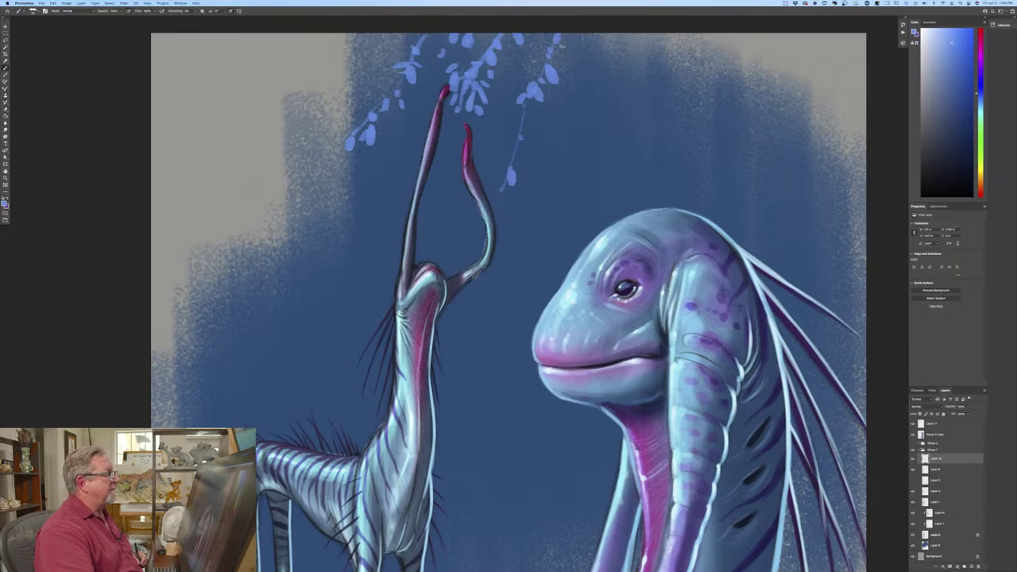
scroll(562, 46, down, 6)
scroll(562, 46, down, 10)
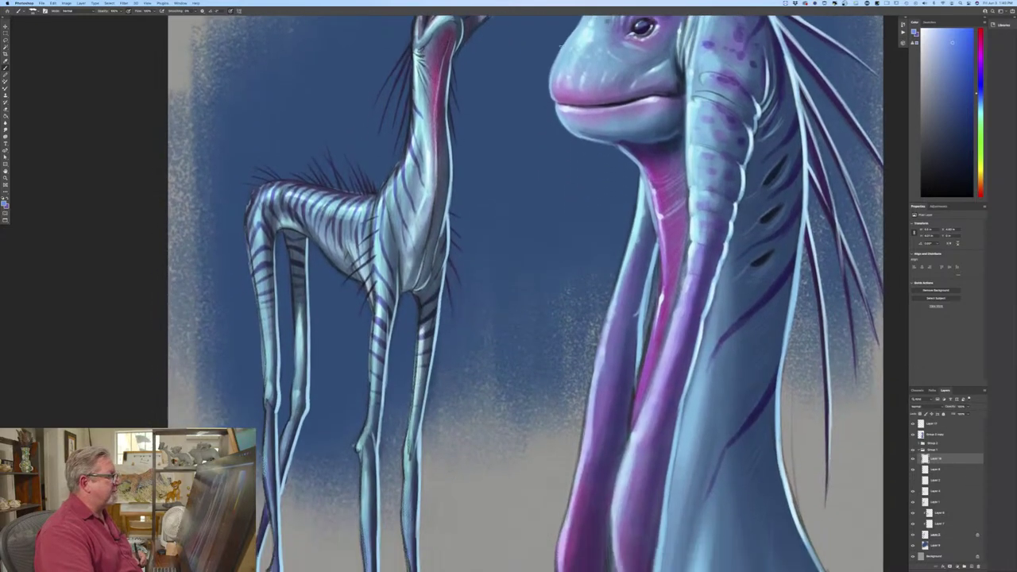
scroll(562, 46, up, 7)
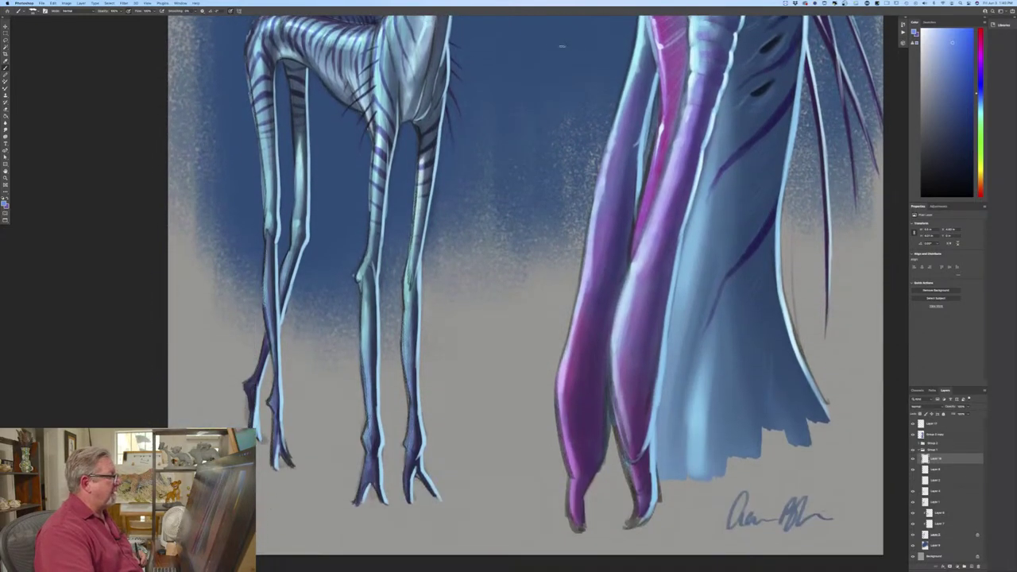
scroll(562, 46, up, 1)
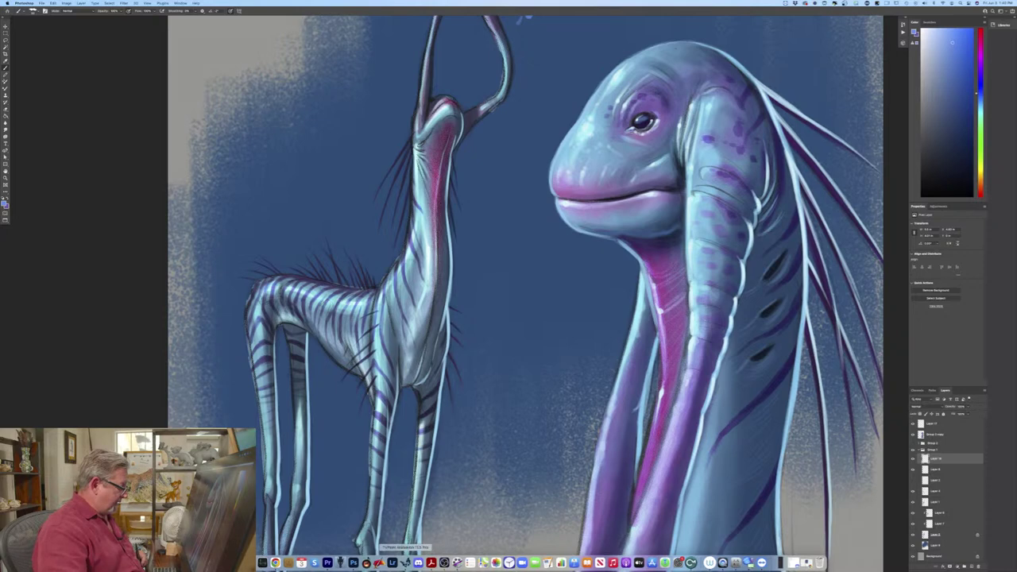
- Switch back to TVPaint Animation, review the poses, and darken the fifth pose's near hind leg around the knee and shank
click(405, 563)
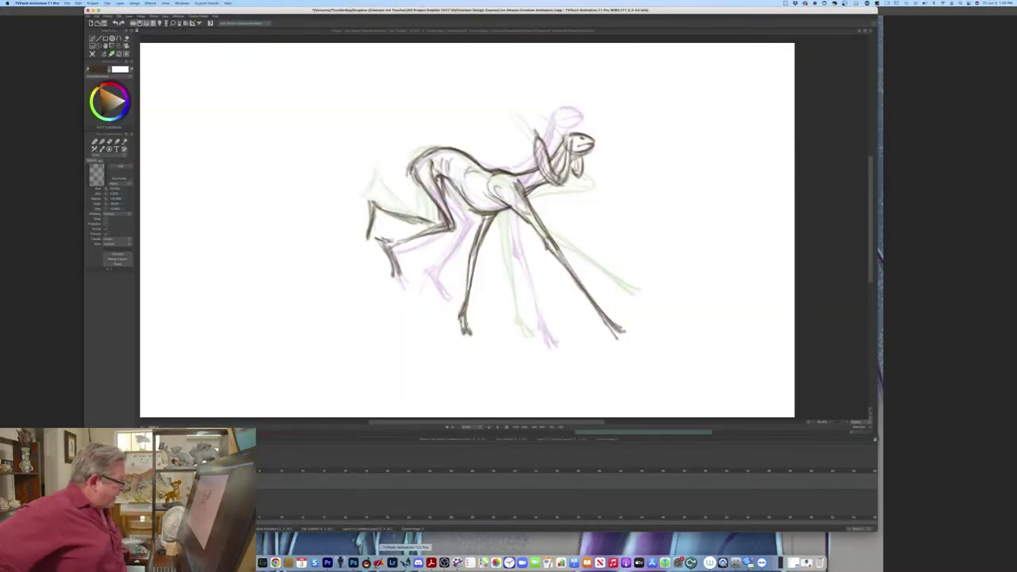
key(Left)
key(Left)
key(Left)
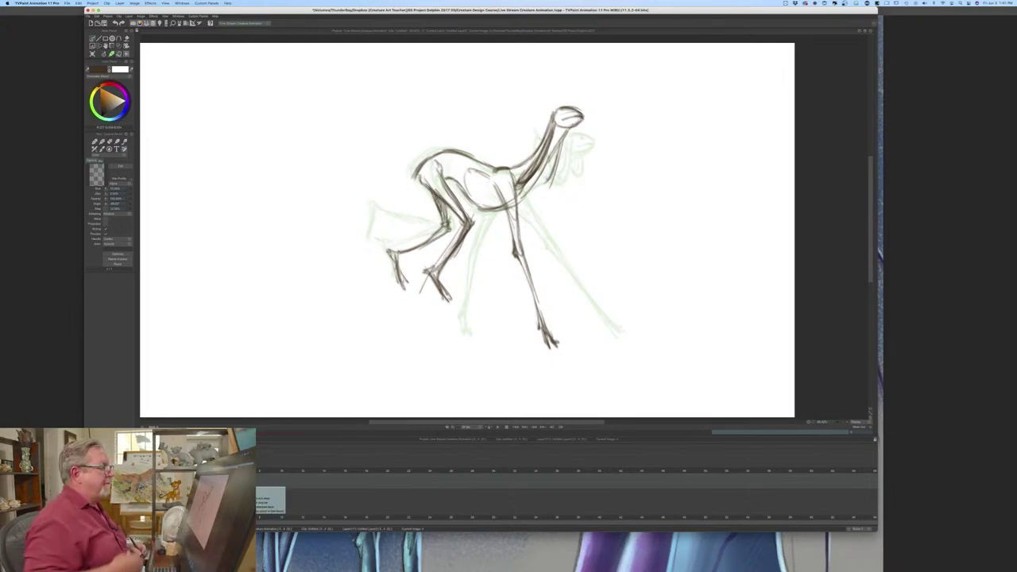
key(Left)
key(Left)
key(Left)
key(Left)
key(Right)
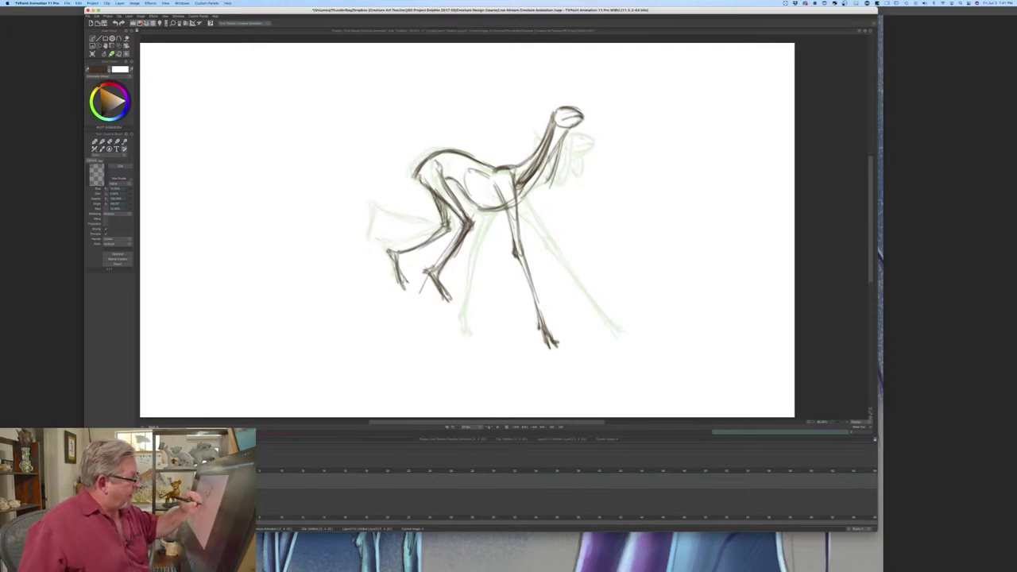
drag(456, 245, 434, 269)
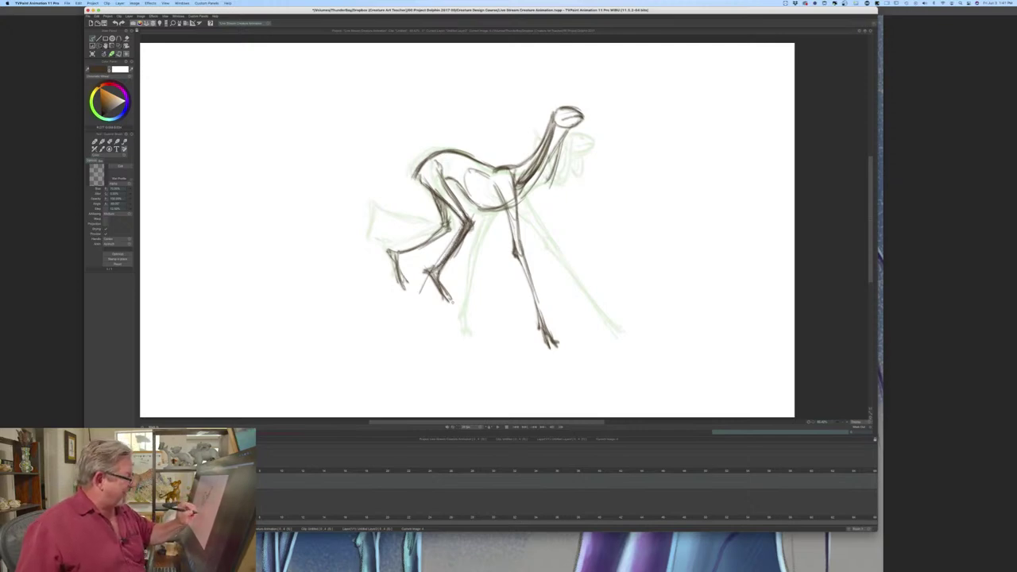
- Flip repeatedly through the first to fifth poses to examine the flow of the whole running motion
key(Left)
key(Left)
key(Left)
key(Right)
key(Right)
key(Right)
key(Right)
key(Left)
key(Left)
key(Right)
key(Right)
key(Left)
key(Left)
key(Left)
key(Left)
key(Right)
key(Right)
key(Right)
key(Right)
key(Left)
key(Left)
key(Left)
key(Left)
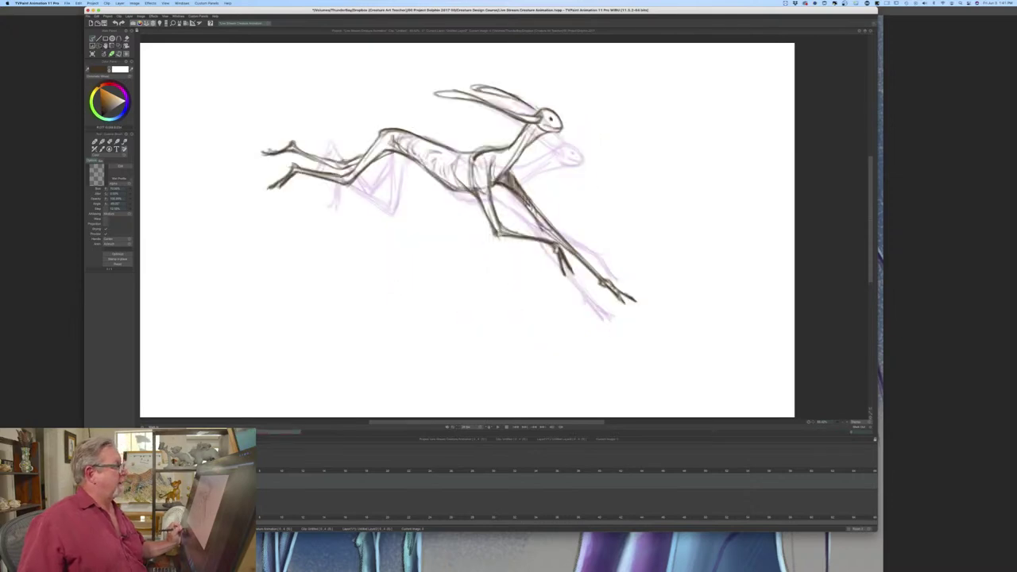
key(Right)
key(Right)
key(Right)
key(Right)
key(Right)
key(Left)
key(Left)
key(Left)
key(Left)
key(Left)
key(Right)
key(Right)
key(Right)
key(Right)
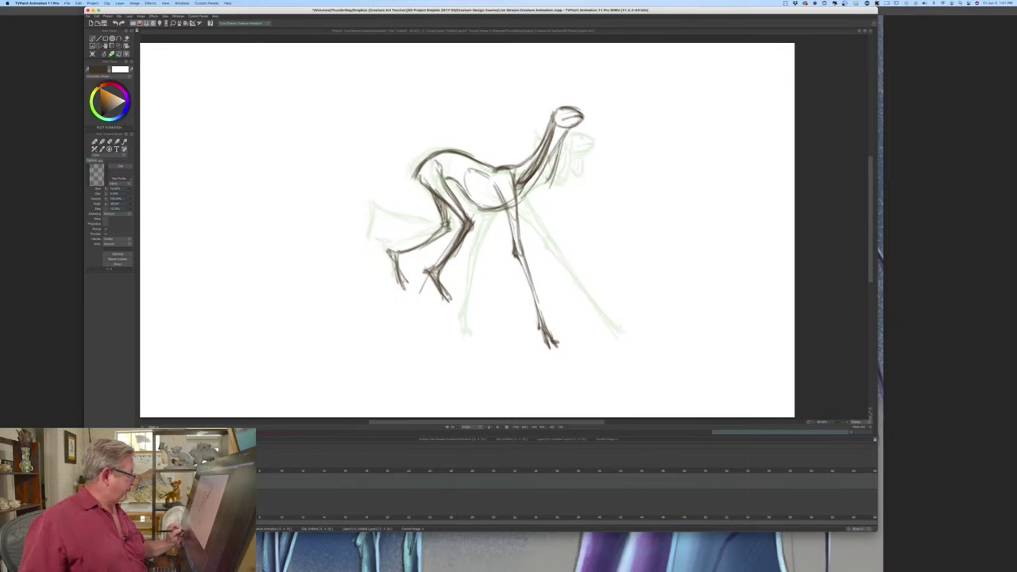
key(Left)
key(Left)
key(Left)
key(Left)
key(Right)
key(Right)
key(Right)
key(Right)
key(Right)
key(Left)
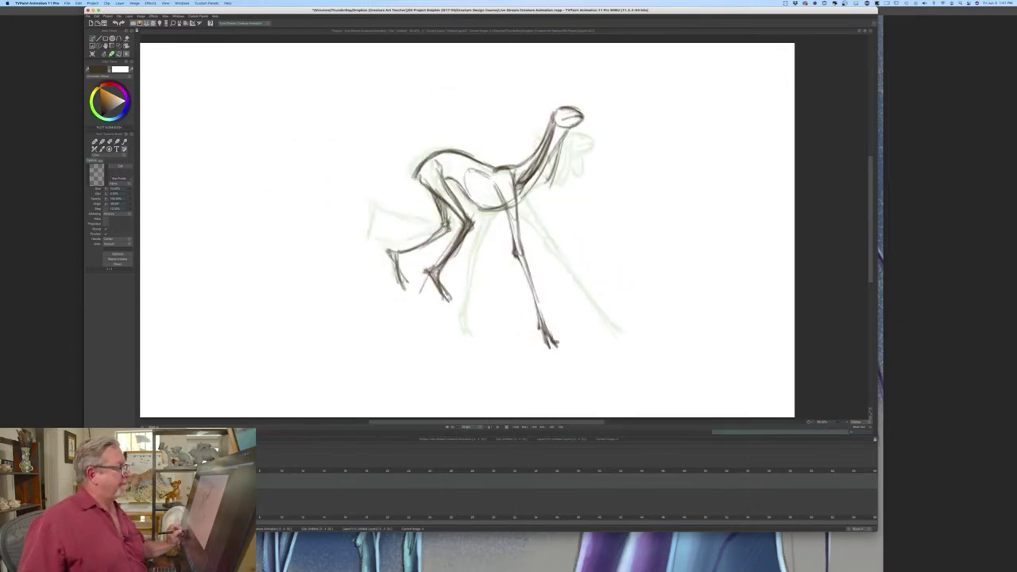
key(Left)
key(Left)
key(Right)
key(Right)
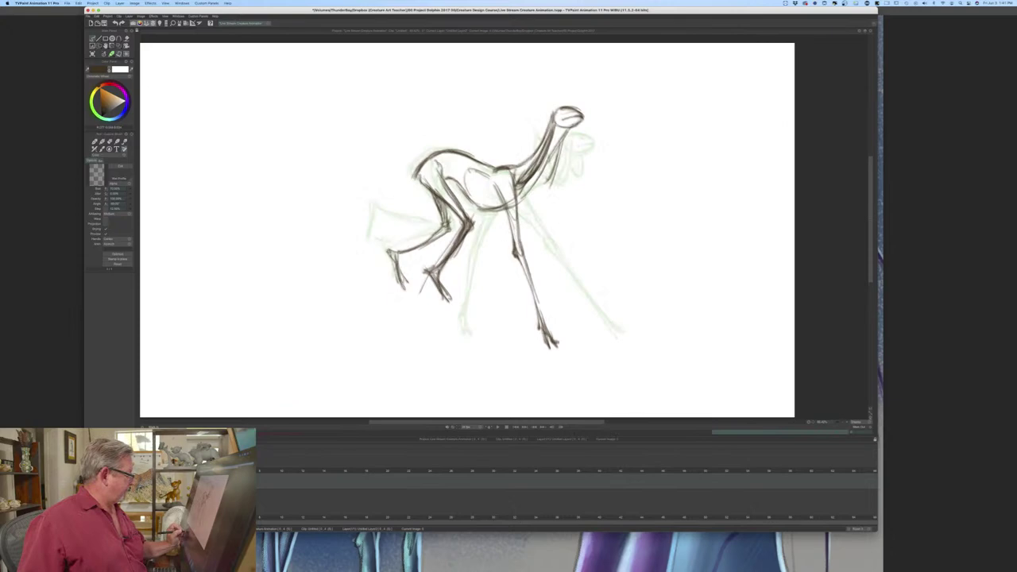
- Start the sixth pose on the next frame by drawing the head, neck and chest line slightly above the ghosted pose
key(Right)
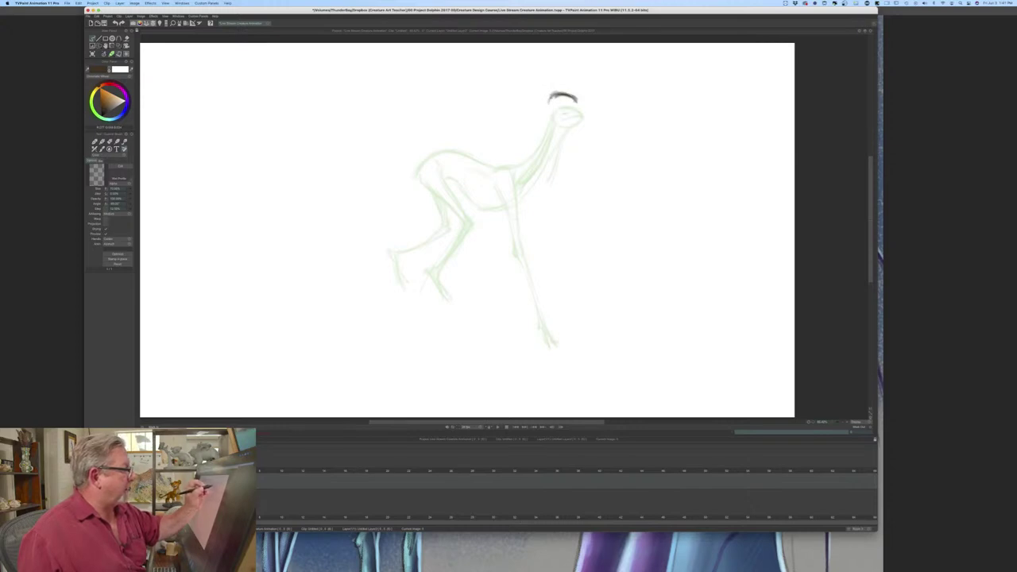
mouse_move(560, 94)
mouse_down()
mouse_move(548, 110)
mouse_move(577, 105)
mouse_up()
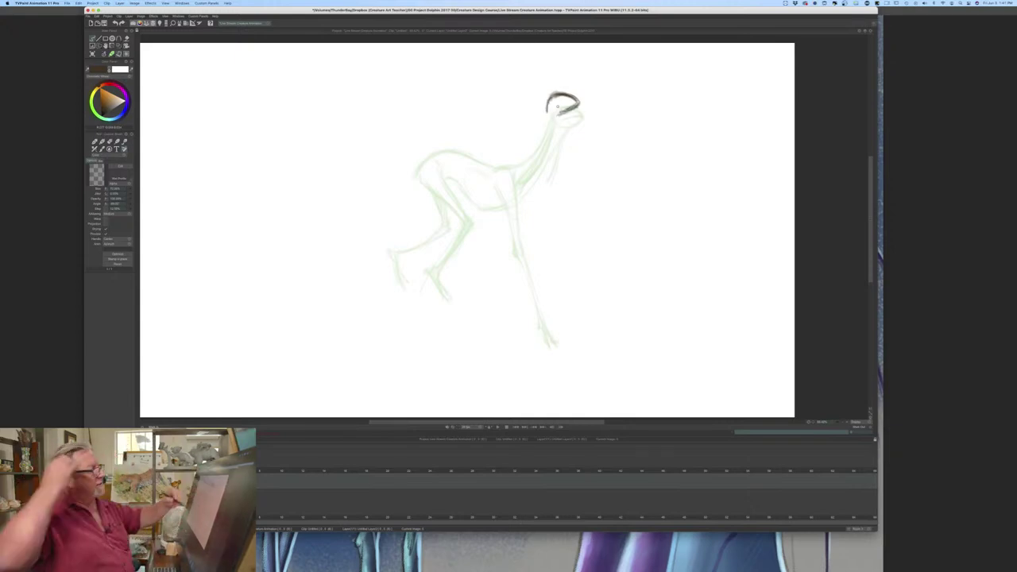
drag(545, 116, 504, 164)
drag(562, 117, 503, 197)
mouse_move(531, 165)
mouse_down()
mouse_move(478, 212)
mouse_move(488, 208)
mouse_move(469, 213)
mouse_up()
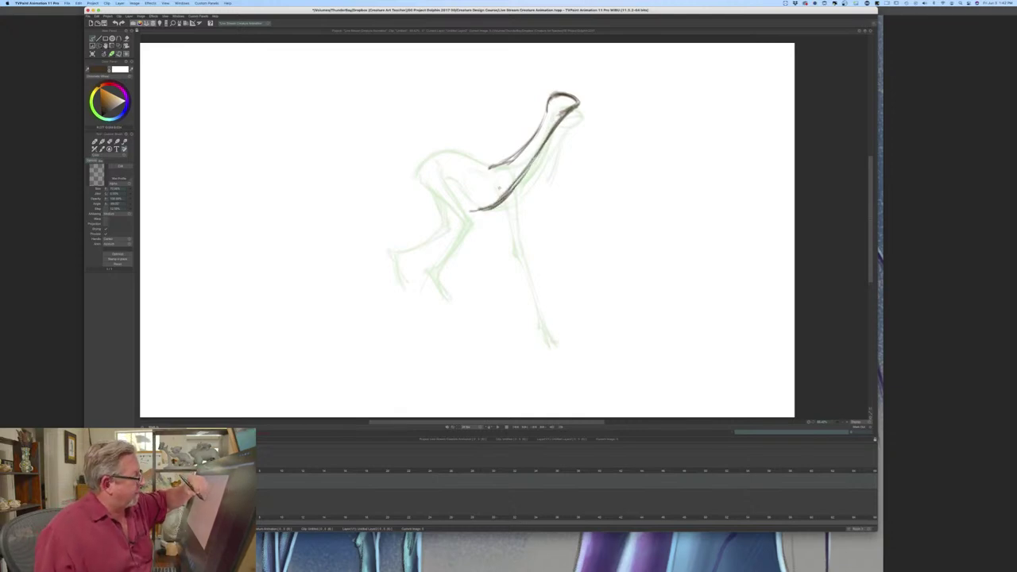
- Draw the sixth pose's shoulder and near foreleg, sweeping down and back from the chest to the planted foot
drag(504, 174, 495, 203)
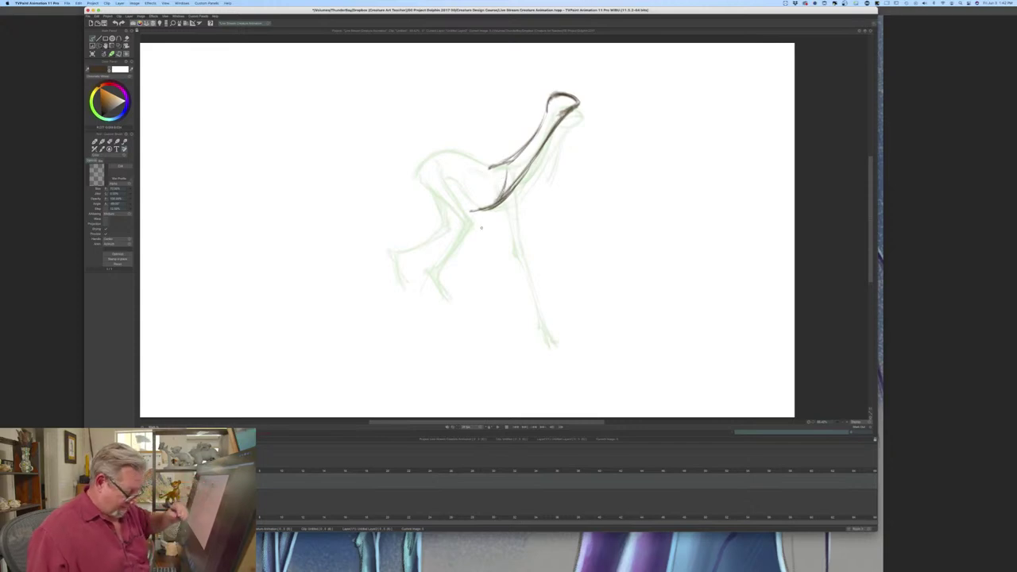
key(Left)
key(Right)
drag(499, 194, 457, 253)
drag(486, 207, 450, 269)
drag(481, 208, 442, 279)
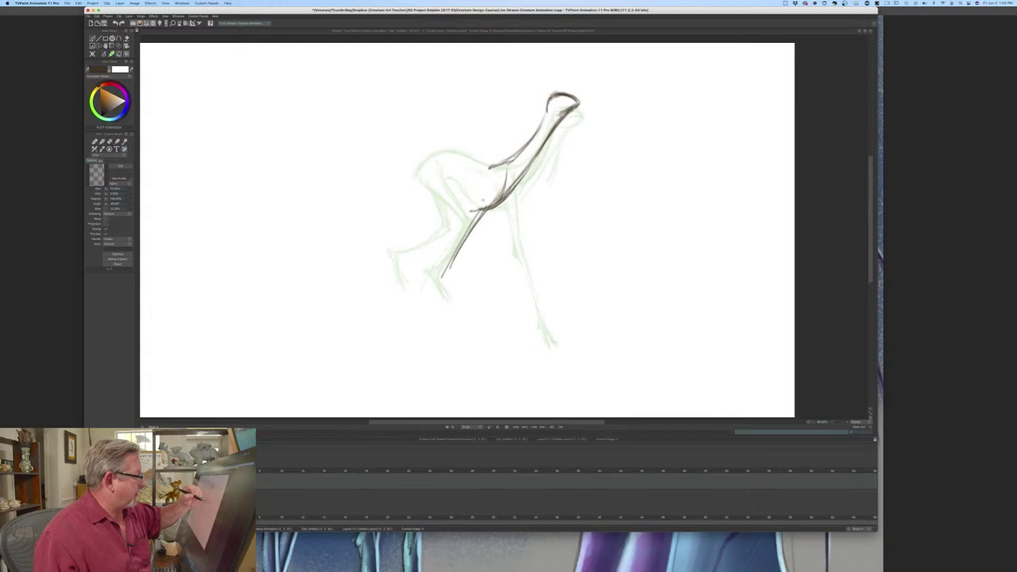
mouse_move(477, 205)
mouse_down()
mouse_move(451, 250)
mouse_move(472, 215)
mouse_up()
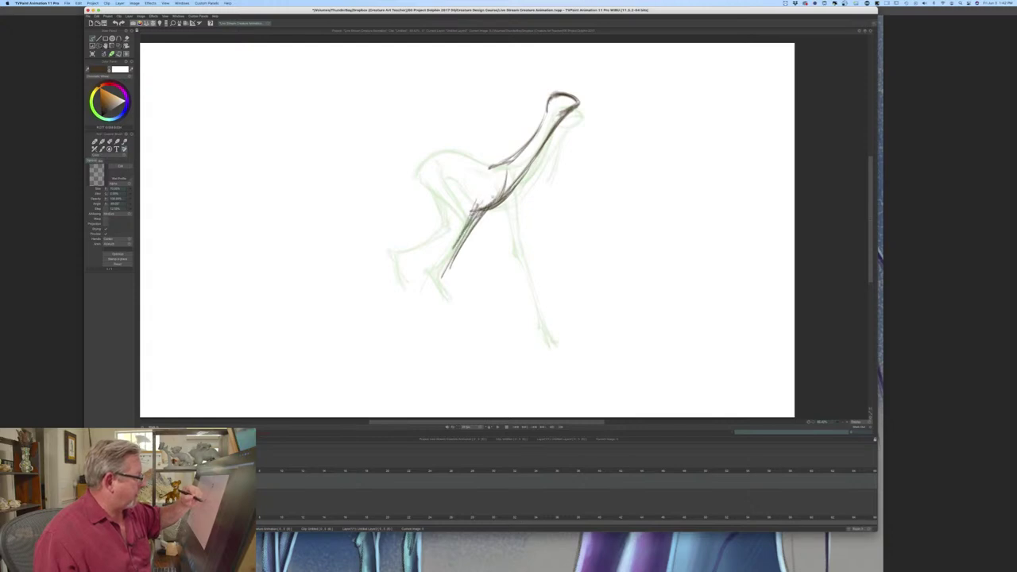
drag(504, 173, 440, 285)
drag(461, 244, 430, 325)
- Start the sixth pose's far foreleg behind the near one, and draw the back curving from the shoulders over the rump
key(Left)
key(Right)
key(Left)
key(Right)
mouse_move(461, 215)
mouse_down()
mouse_move(430, 243)
mouse_move(433, 235)
mouse_up()
key(Left)
key(Right)
key(Left)
mouse_move(507, 163)
mouse_down()
mouse_move(441, 156)
mouse_move(421, 191)
mouse_up()
- Flip repeatedly back and forth through the poses to examine how the back and hips move, stopping on the third pose
key(Right)
key(Left)
key(Right)
key(Left)
key(Left)
key(Left)
key(Right)
key(Right)
key(Right)
key(Left)
key(Left)
key(Left)
key(Right)
key(Left)
key(Left)
key(Left)
key(Right)
key(Right)
key(Right)
key(Left)
- Extend the third pose's rump further back and redraw its hind thigh down to the knee, touching up the flank
key(e)
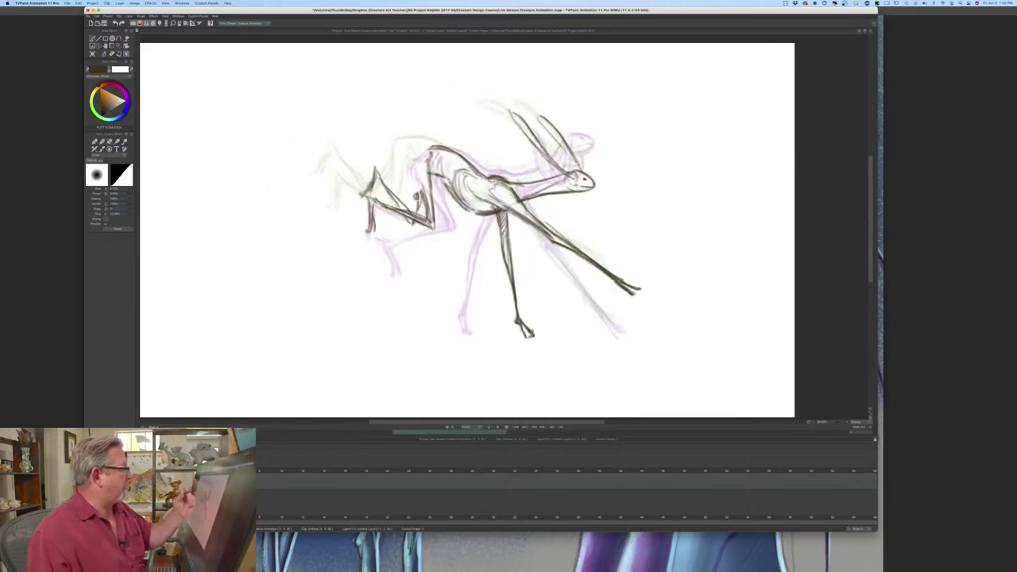
key(b)
drag(414, 149, 450, 151)
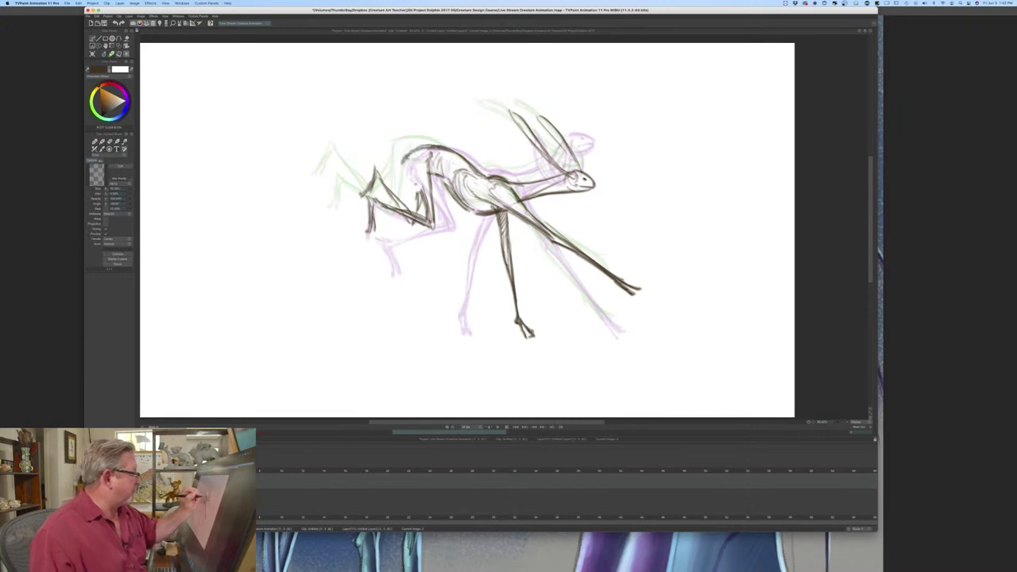
key(b)
drag(430, 169, 434, 229)
key(e)
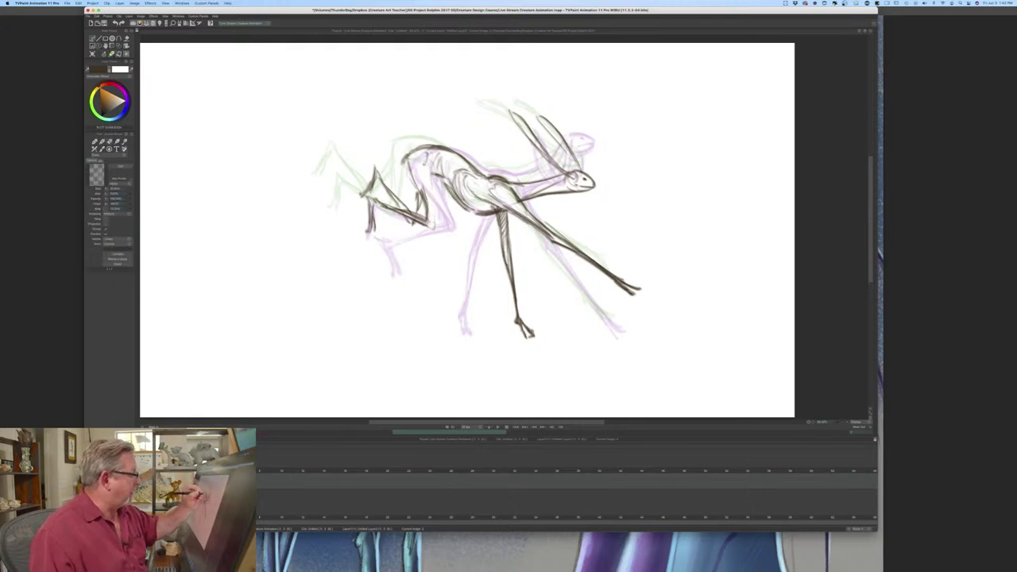
drag(426, 168, 431, 227)
key(Left)
key(Right)
key(Left)
key(Right)
drag(444, 177, 479, 213)
- Flip through the poses around the reworked third pose to check the hip motion, and return to the sixth pose
key(Left)
key(Right)
key(Left)
key(Right)
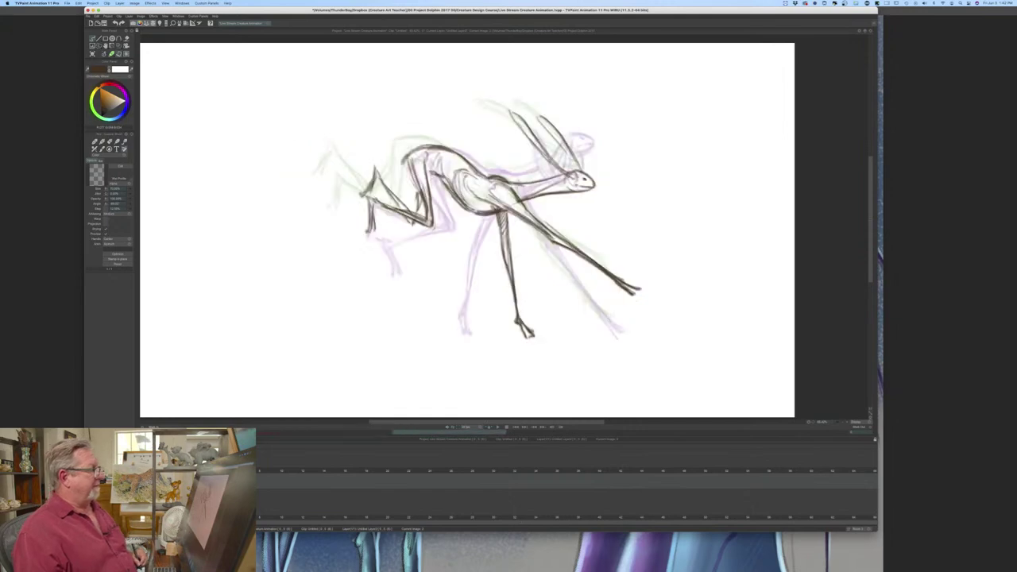
key(Right)
key(Right)
key(Left)
key(Left)
key(Left)
key(Right)
key(Right)
key(Left)
key(Right)
key(Right)
key(Right)
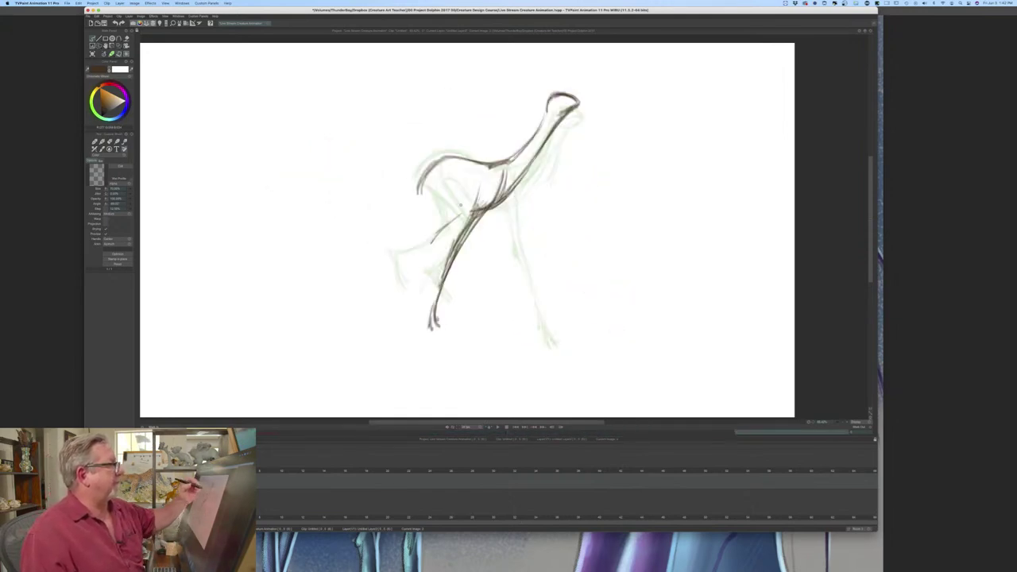
- Draw the sixth pose's long ears hanging down along the neck, and add the eye to its head
drag(552, 108, 536, 179)
drag(549, 129, 530, 181)
key(Left)
key(Right)
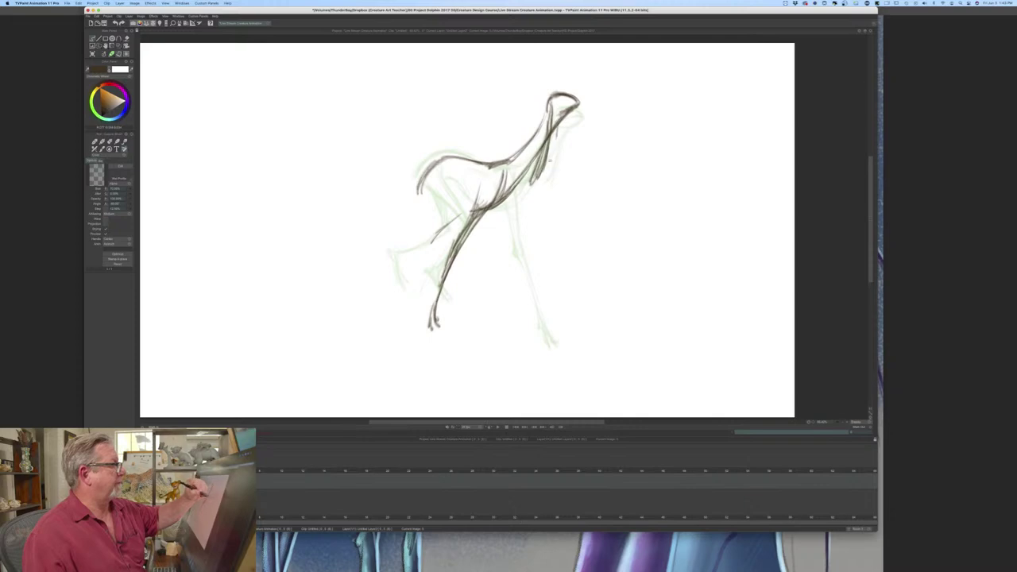
drag(548, 124, 532, 180)
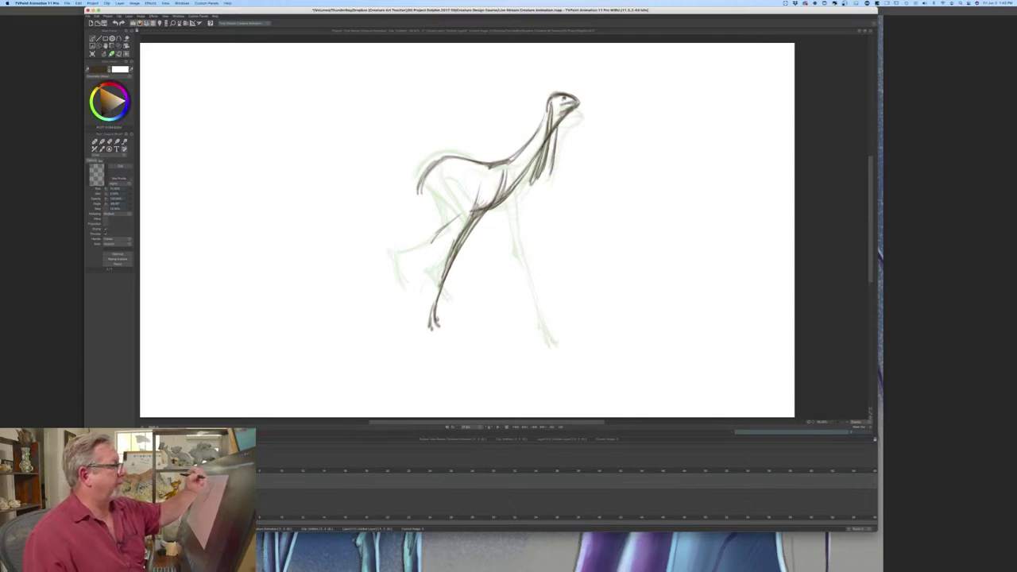
key(Left)
key(Right)
key(Left)
key(Right)
key(Left)
key(Right)
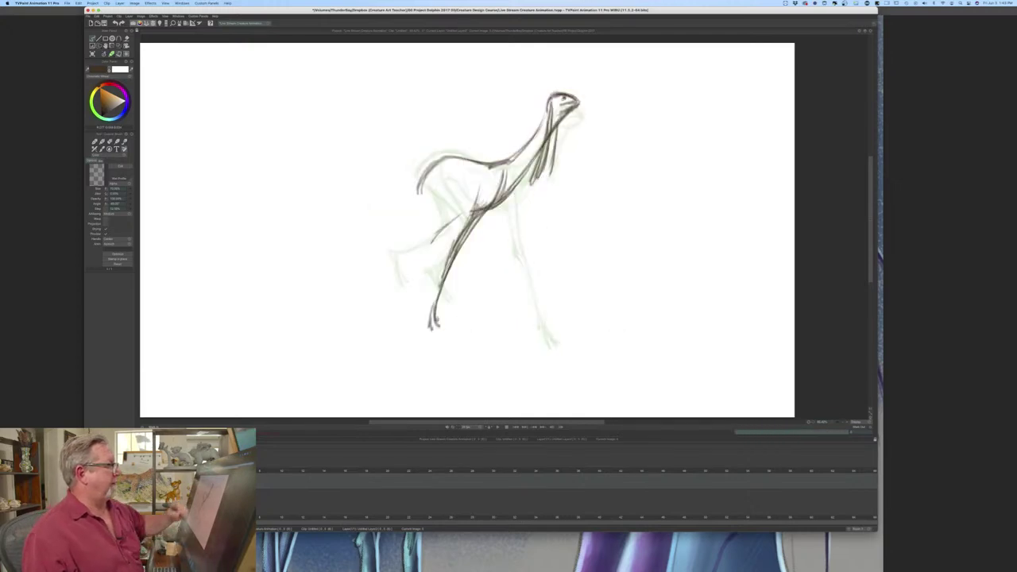
drag(551, 102, 515, 181)
- Flip between the sixth pose and the two before it to examine the placement of the head and hind legs
key(Left)
key(Right)
key(Left)
key(Right)
key(Left)
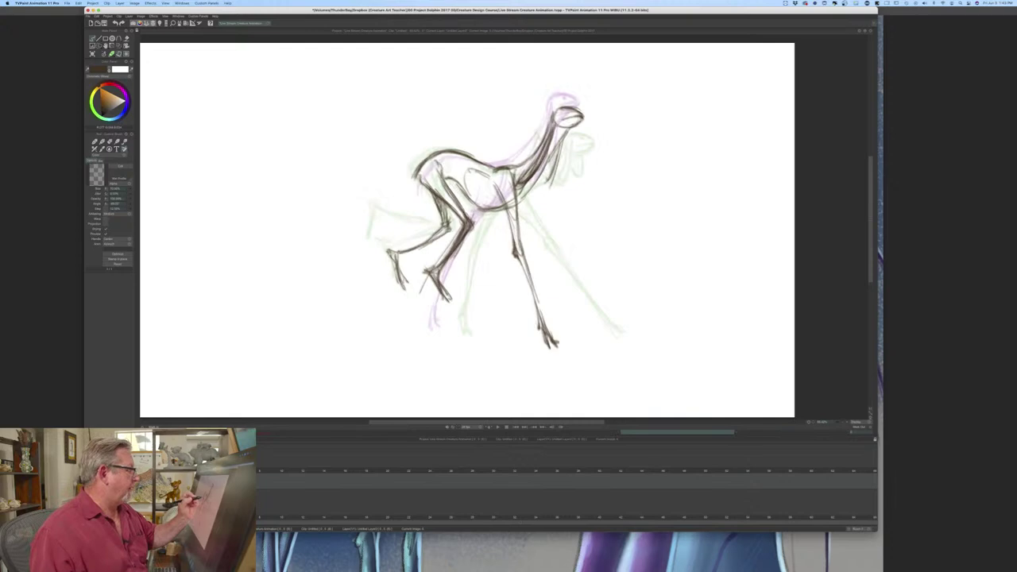
key(Left)
key(Right)
key(Left)
key(Right)
key(Right)
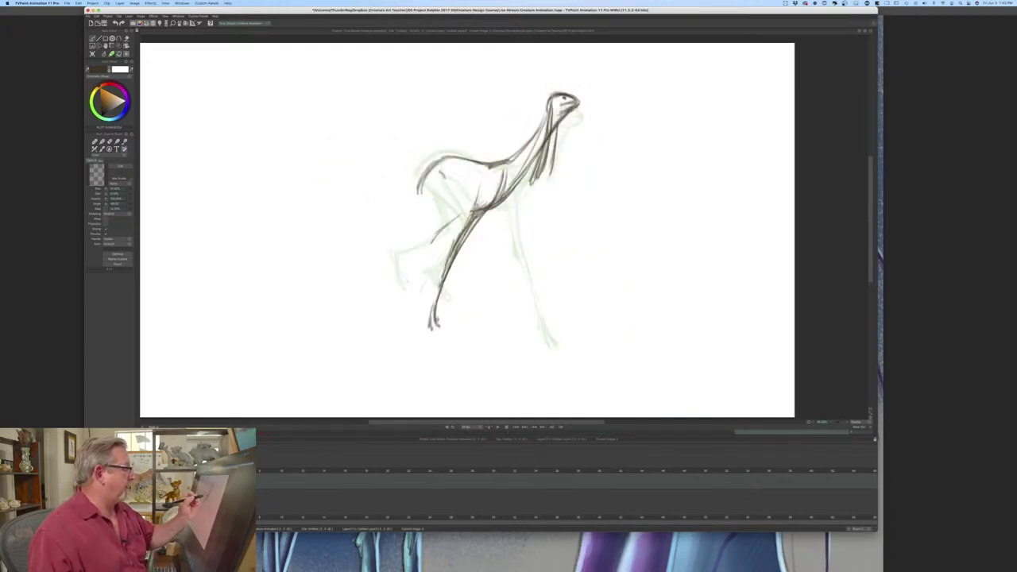
- Draw the sixth pose's near thigh from the rump to beneath the belly, with a first stroke for the shank
drag(422, 186, 451, 210)
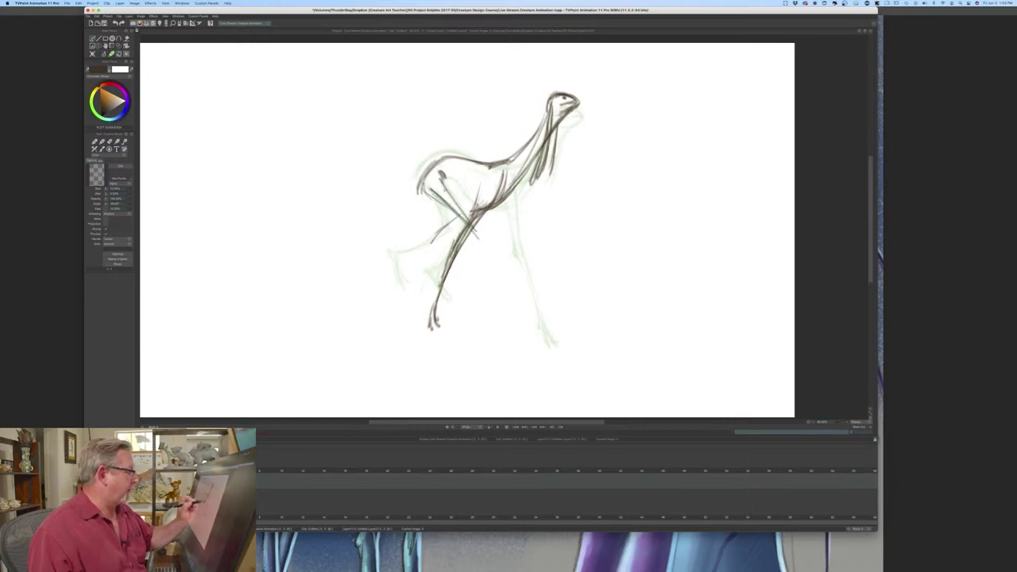
key(Left)
key(Right)
drag(478, 248, 477, 230)
key(Left)
key(Right)
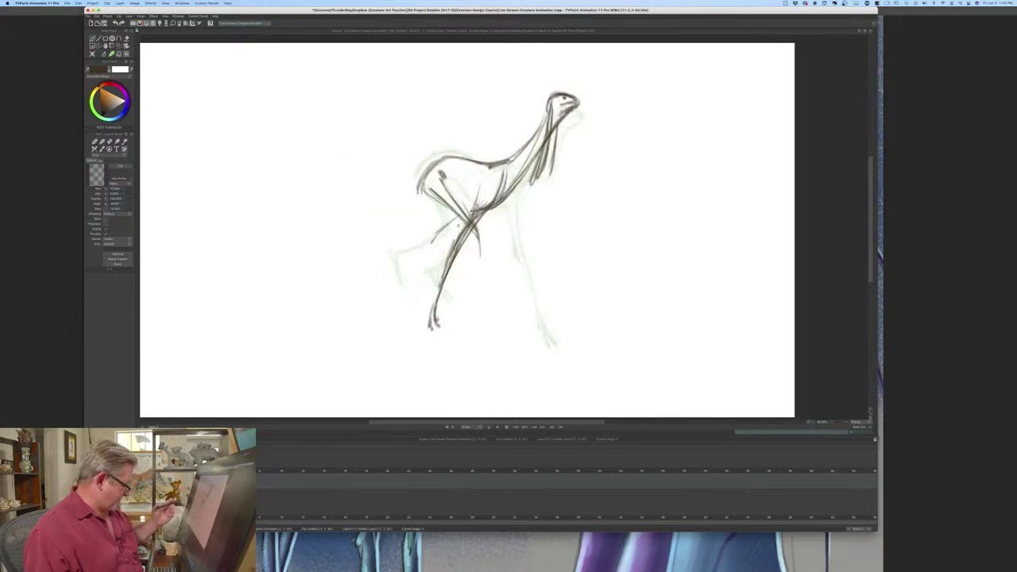
- Erase the near thigh's lower line and the shank stroke, and redraw the thigh with the knee further forward
key(e)
mouse_move(480, 231)
mouse_down()
mouse_move(480, 246)
mouse_move(437, 190)
mouse_move(429, 204)
mouse_move(455, 190)
mouse_move(479, 217)
mouse_up()
key(b)
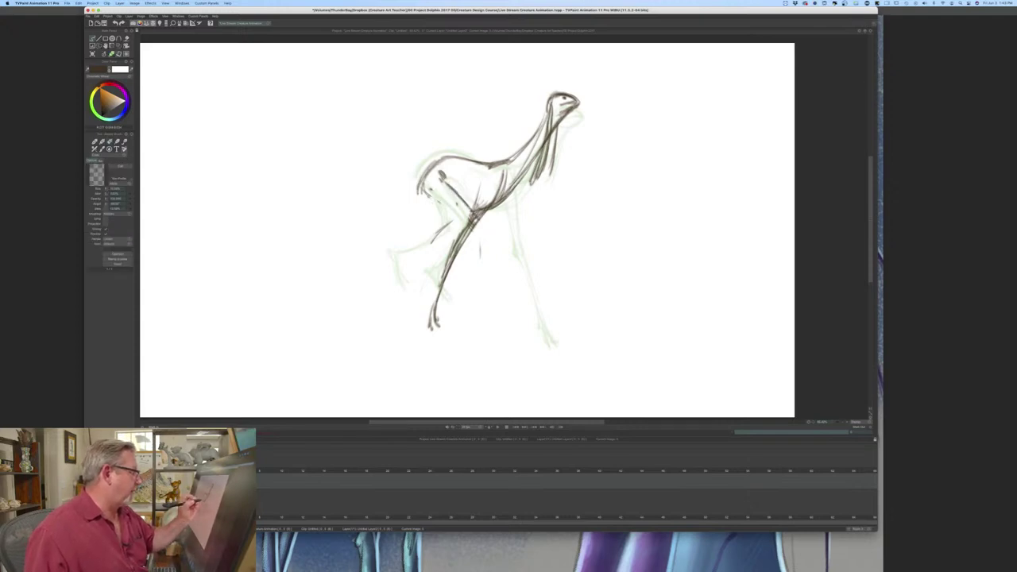
drag(429, 194, 488, 233)
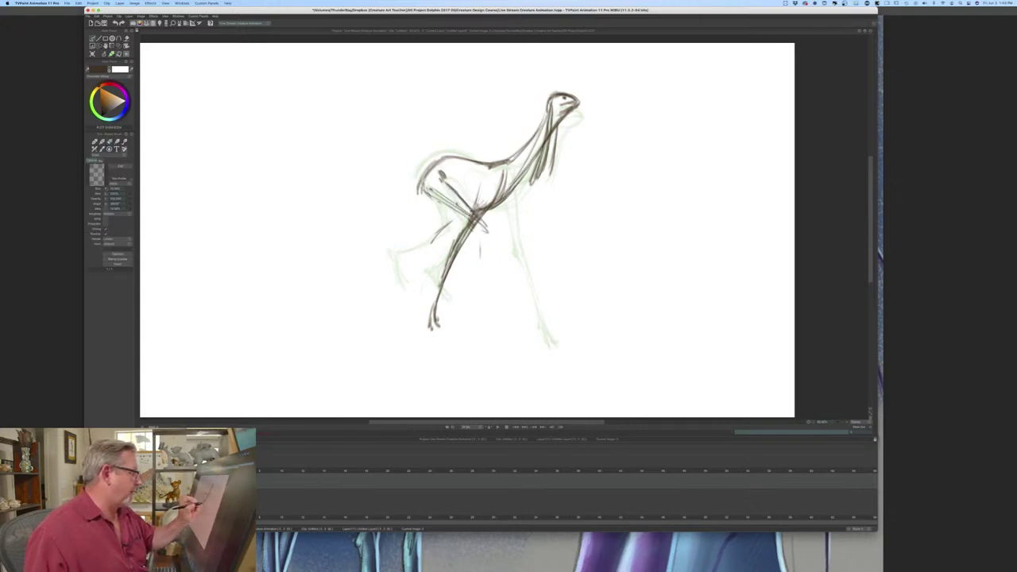
key(Left)
key(Right)
key(Left)
key(Right)
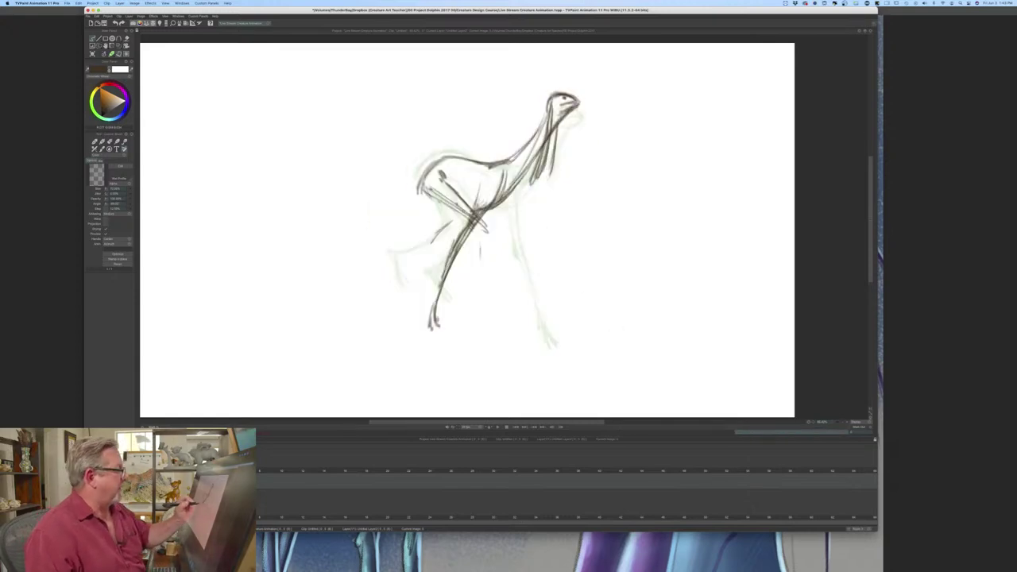
- Draw the near hind leg's shank slanting down from the knee and its foot reaching forward
drag(482, 219, 507, 286)
key(Left)
key(Right)
mouse_move(488, 239)
mouse_down()
mouse_move(501, 280)
mouse_move(541, 300)
mouse_up()
key(Left)
key(Right)
key(Left)
key(Right)
key(Left)
key(Right)
- Darken the near hind leg's shank, knee and thigh on the sixth pose, and compare it with the fifth pose
drag(482, 228, 502, 284)
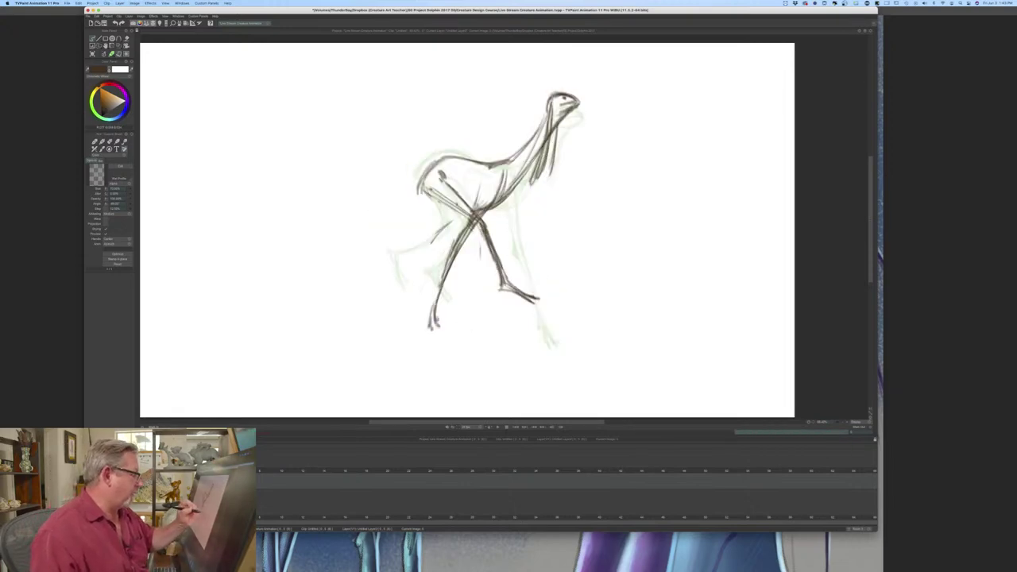
mouse_move(484, 220)
mouse_down()
mouse_move(507, 279)
mouse_move(452, 186)
mouse_move(496, 244)
mouse_up()
drag(437, 192, 478, 223)
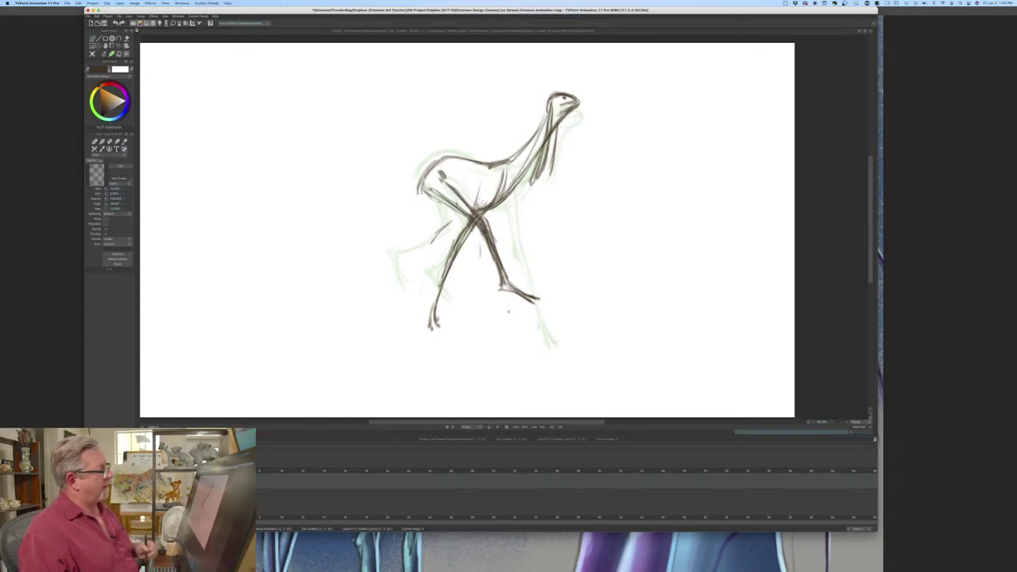
key(Left)
key(Right)
key(Left)
key(Right)
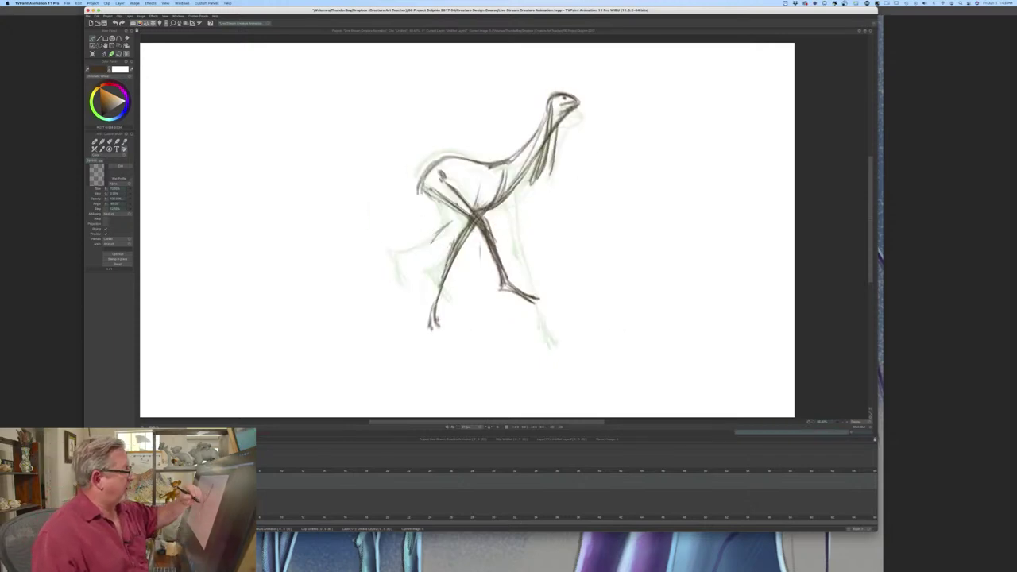
- Draw the far foreleg's lower part trailing back to its foot behind the near foreleg
drag(452, 225, 403, 293)
drag(433, 253, 407, 296)
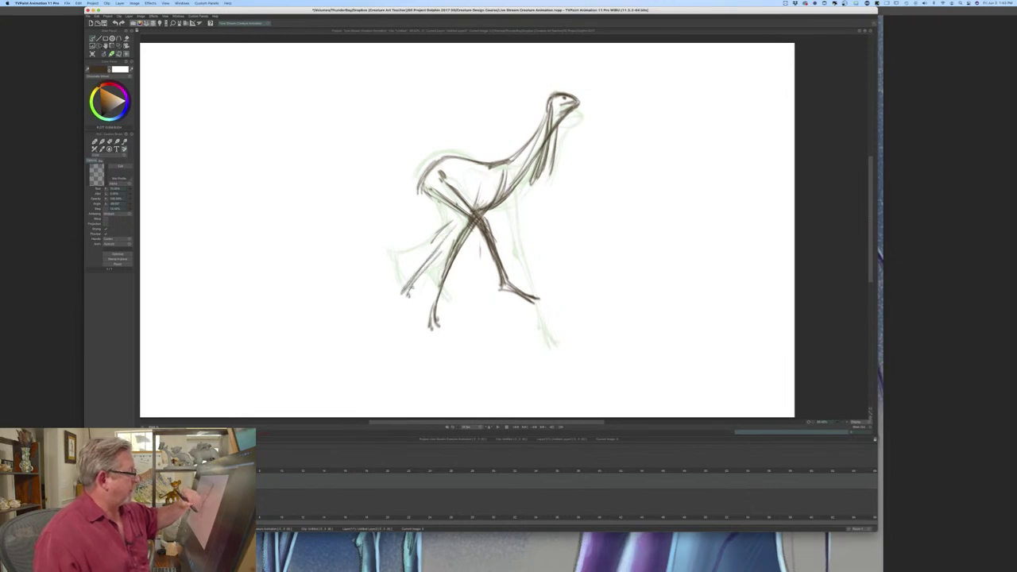
key(Right)
key(Left)
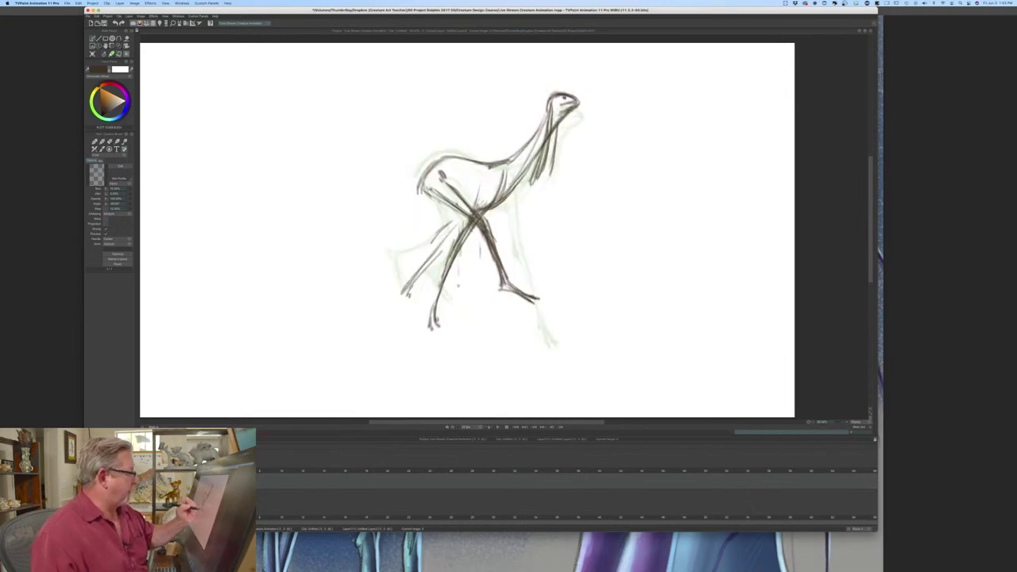
key(Right)
key(Left)
- Draw the far hind leg's shank and lifted foot just ahead of the near foreleg, comparing it with the fifth pose
drag(463, 243, 452, 278)
key(Right)
key(Left)
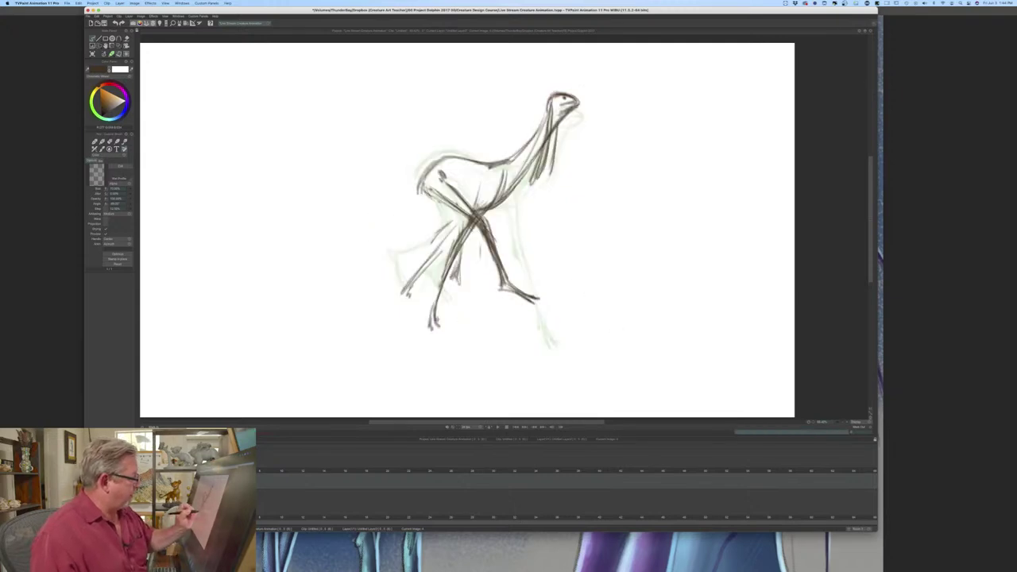
key(Right)
key(Left)
key(Right)
key(Left)
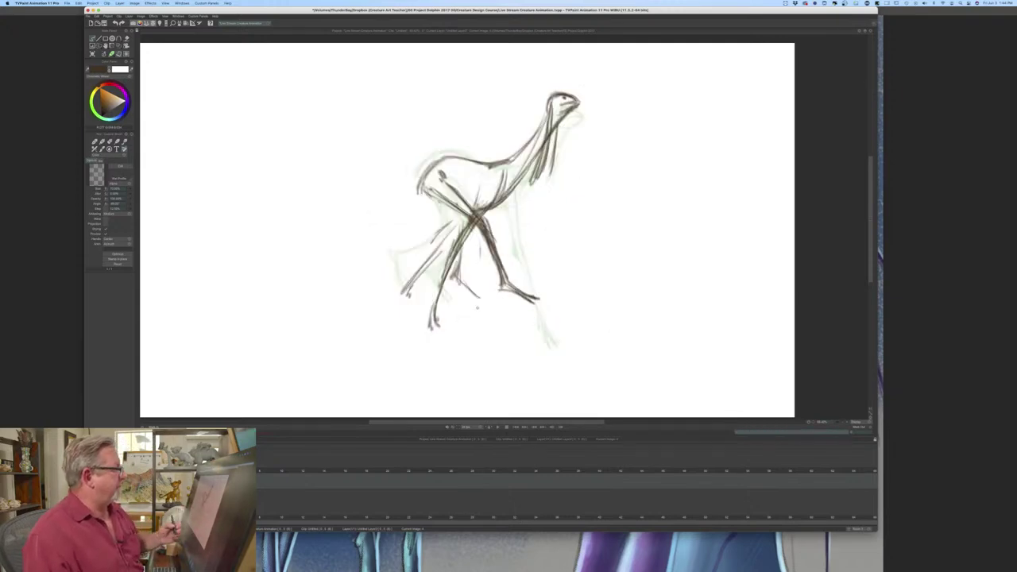
key(Right)
key(Left)
key(Right)
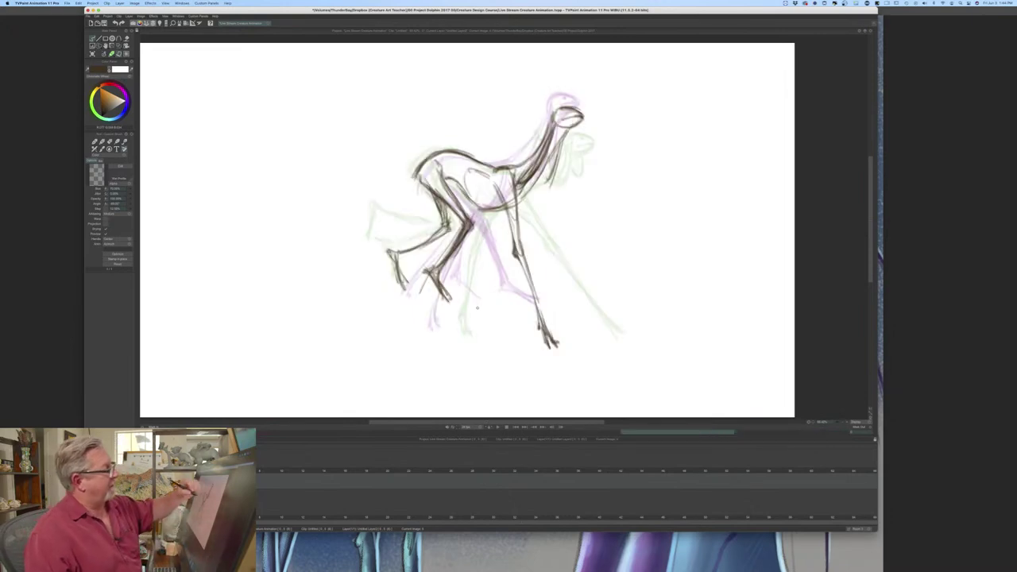
key(Left)
key(Right)
key(Left)
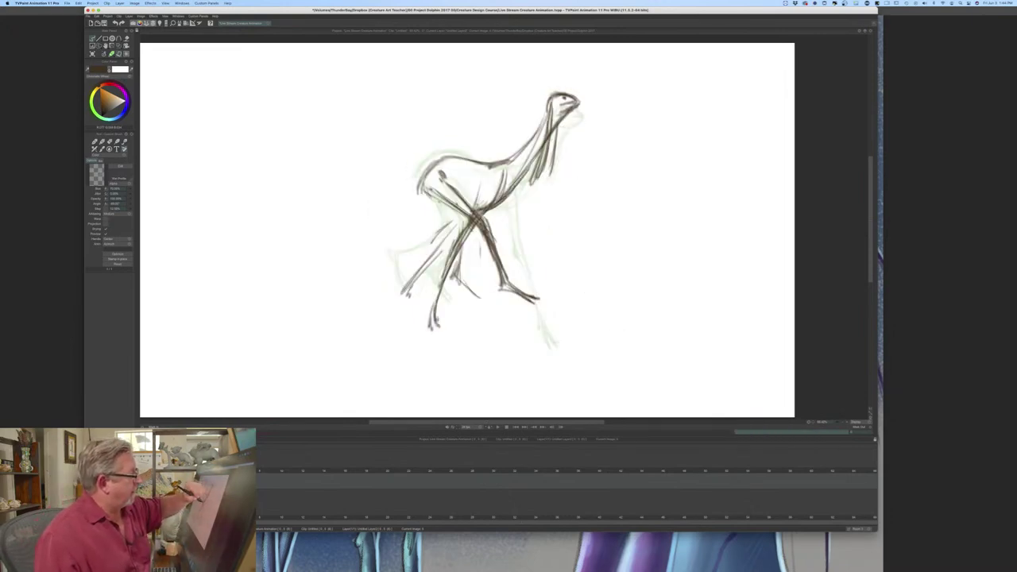
- Thicken the sixth pose's near foreleg and extend its toes slightly lower, checking it against the fifth pose
mouse_move(465, 230)
mouse_down()
mouse_move(440, 295)
mouse_move(437, 335)
mouse_up()
key(Right)
key(Left)
key(Right)
key(Left)
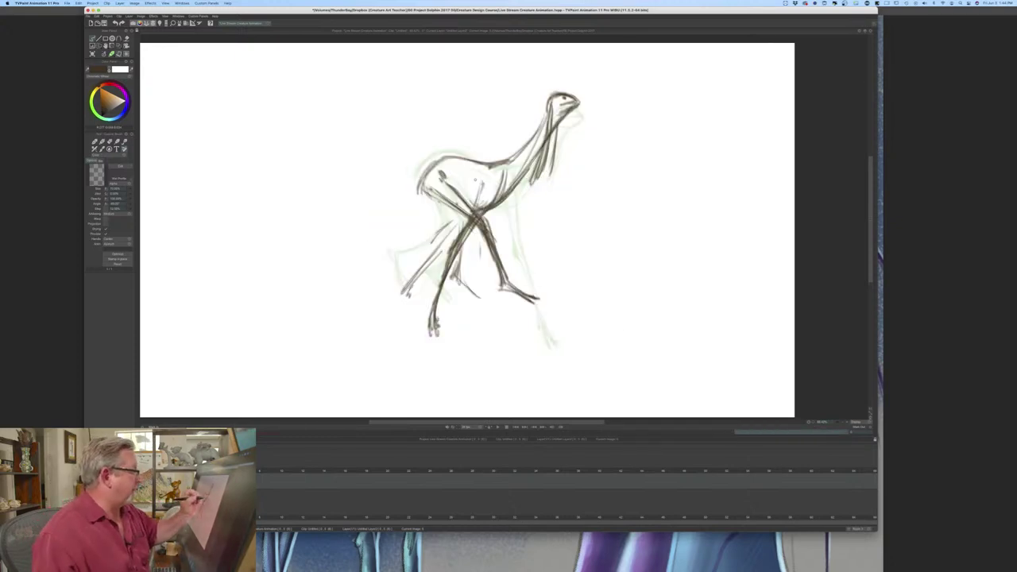
key(Right)
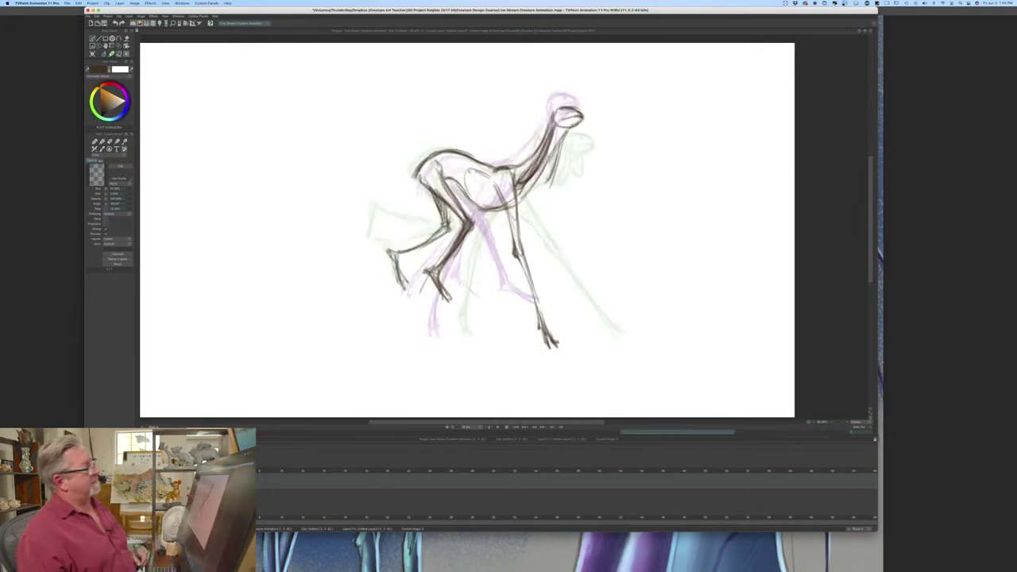
key(Right)
key(Left)
key(Right)
- Erase and redraw the near hind leg with a clean outlined thigh and knee and a longer shank
mouse_move(426, 188)
mouse_down()
mouse_move(493, 233)
mouse_move(488, 227)
mouse_move(507, 290)
mouse_move(539, 299)
mouse_up()
key(e)
key(Left)
key(Right)
mouse_move(464, 208)
mouse_down()
mouse_move(498, 238)
mouse_move(511, 283)
mouse_up()
key(b)
drag(495, 234, 524, 294)
- Draw the near hind foot reaching forward from the hock, ending in toes, and compare it with the fifth pose
key(Left)
key(Right)
key(Left)
key(Right)
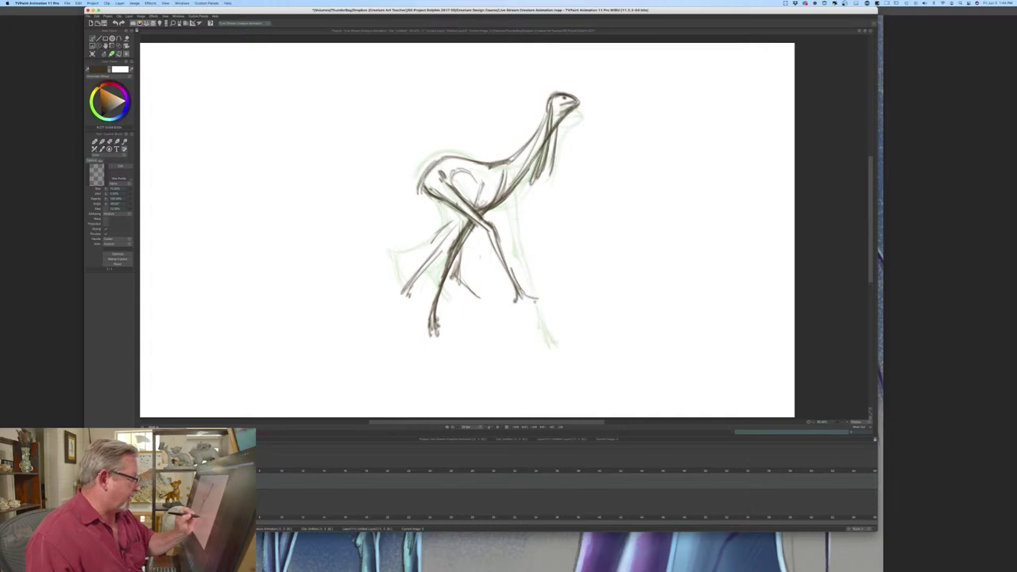
key(Left)
key(Right)
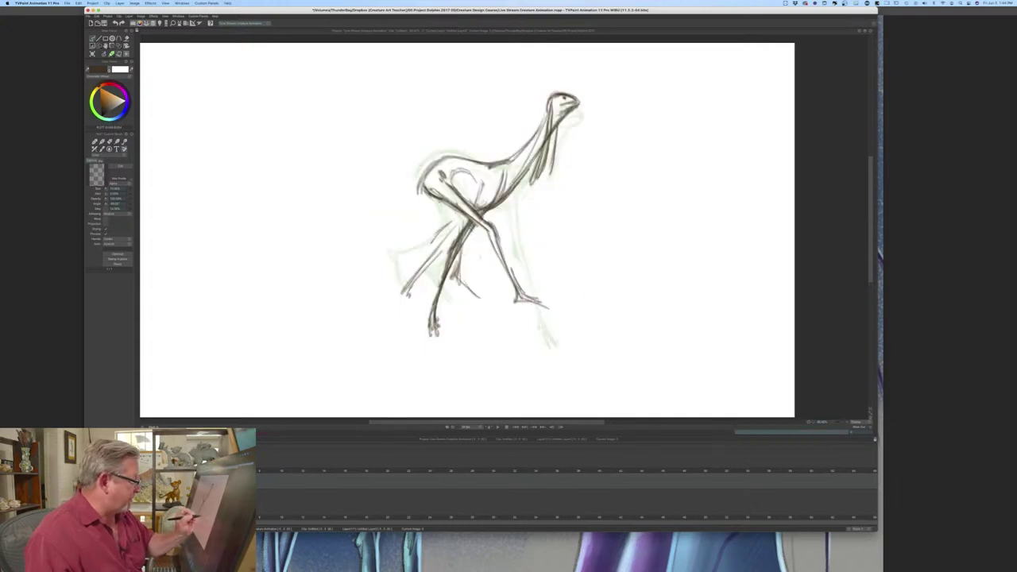
drag(534, 303, 549, 312)
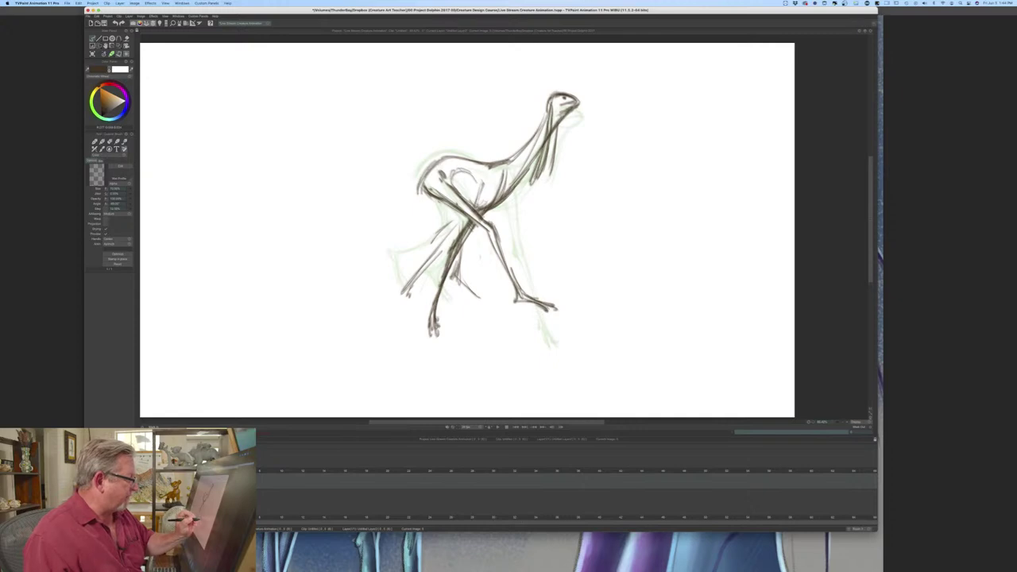
- Reinforce the sixth pose's back line and the belly near the thigh, comparing it with the fifth pose
key(Right)
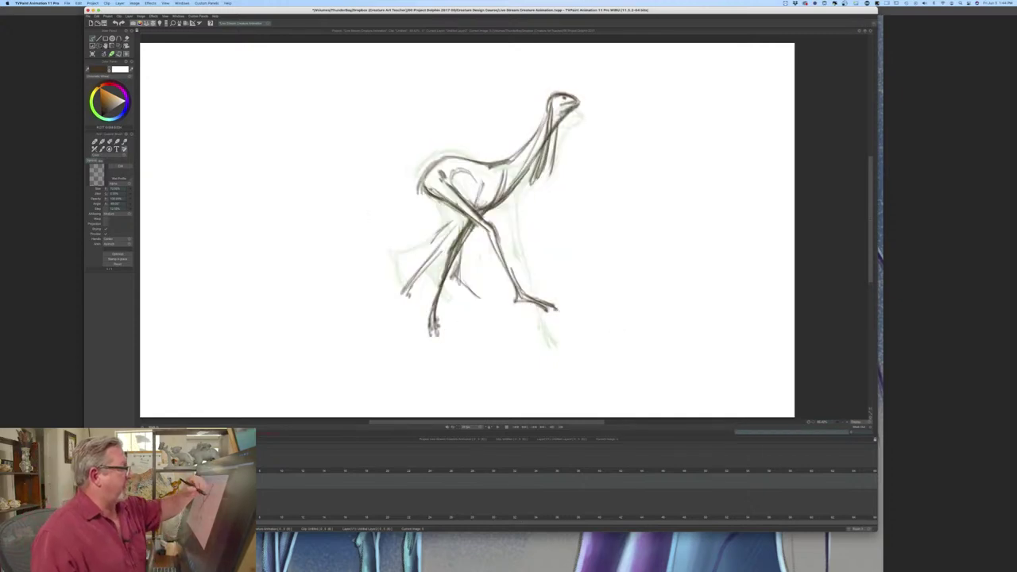
mouse_move(529, 139)
mouse_down()
mouse_move(509, 162)
mouse_move(436, 159)
mouse_up()
drag(466, 197, 478, 207)
key(Left)
key(Right)
key(Left)
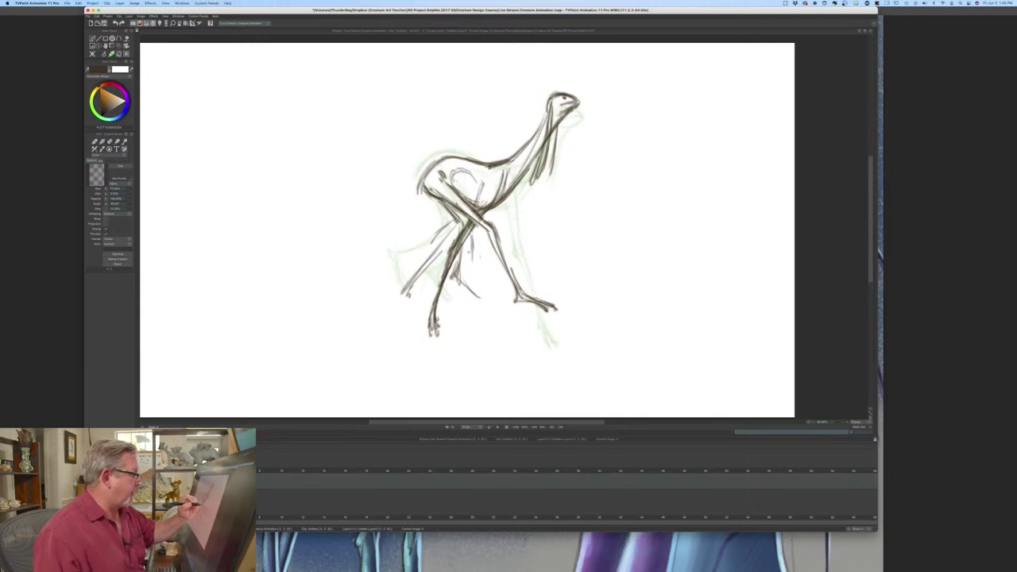
- Erase the sixth pose's far hind shank and foot and redraw them with a clean hock and a toed foot reaching forward
key(e)
mouse_move(463, 250)
mouse_down()
mouse_move(461, 282)
mouse_move(479, 297)
mouse_up()
click(467, 282)
key(b)
mouse_move(472, 239)
mouse_down()
mouse_move(476, 283)
mouse_move(505, 293)
mouse_up()
key(Left)
key(Right)
key(Left)
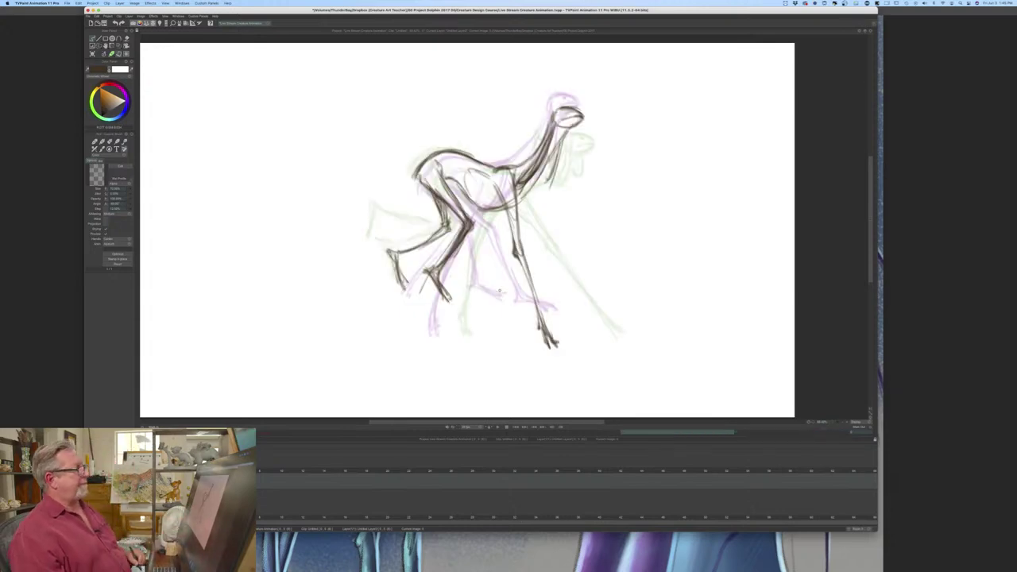
- Try adding toes to the sixth pose's trailing foreleg, comparing the foot with the fifth pose
key(Right)
drag(442, 245, 397, 292)
drag(409, 281, 389, 290)
key(Left)
key(Right)
key(Left)
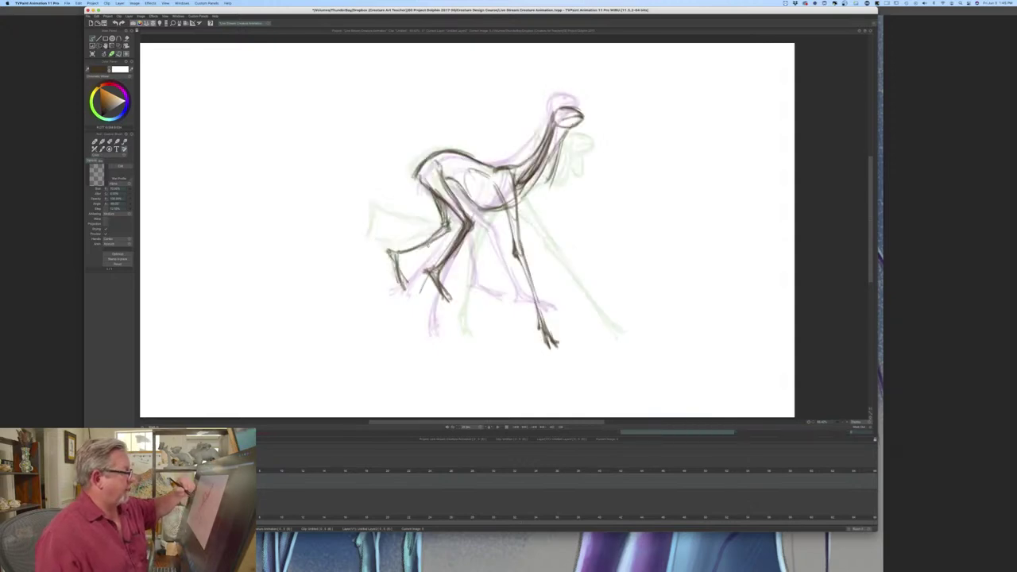
key(Right)
drag(405, 280, 384, 288)
drag(415, 279, 394, 291)
- Erase the sixth pose's trailing foreleg and redraw its upper section slanting back from the body
mouse_move(459, 222)
mouse_down()
mouse_move(396, 291)
mouse_move(385, 287)
mouse_up()
key(e)
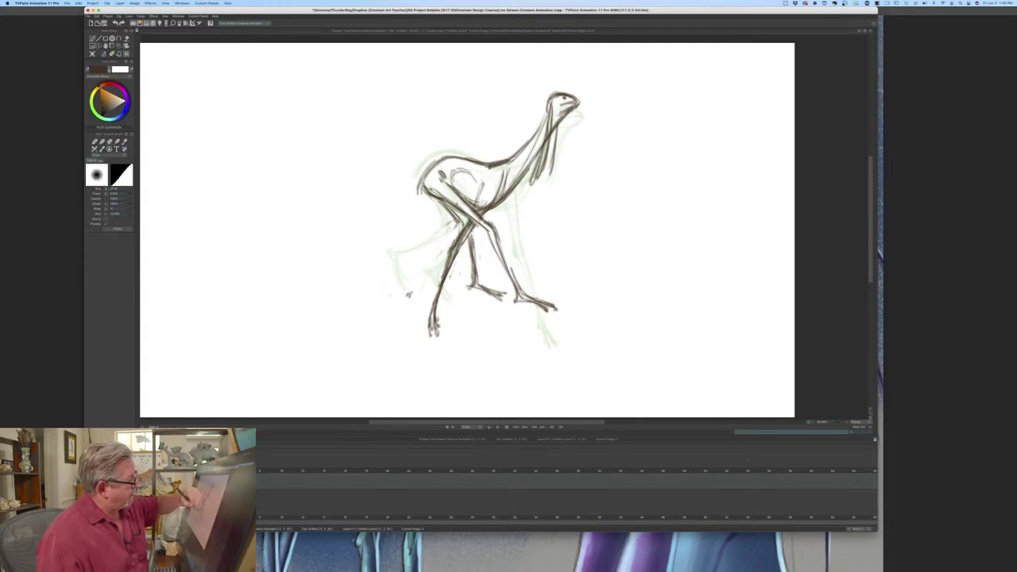
key(b)
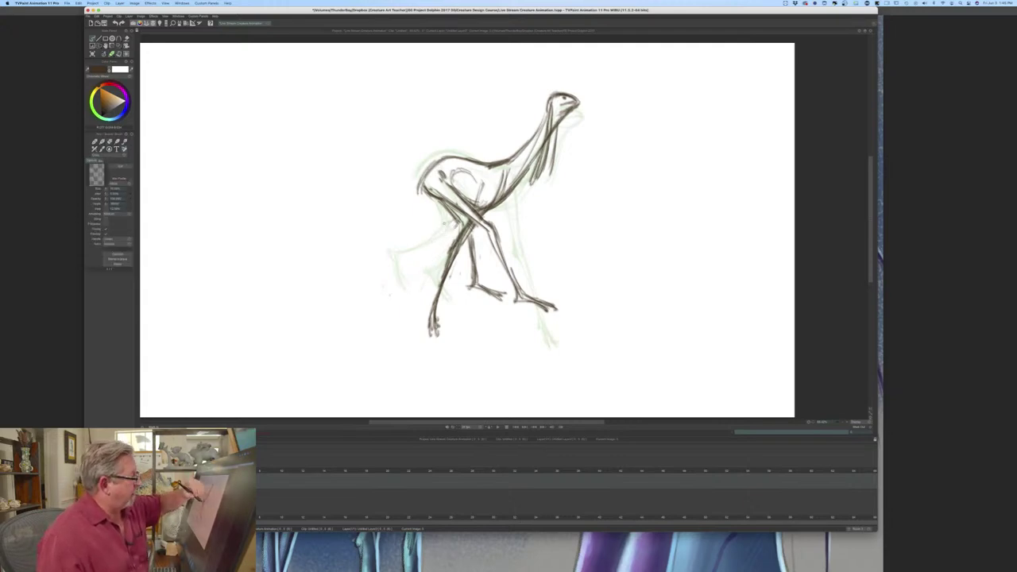
drag(452, 218, 415, 255)
key(Left)
key(Right)
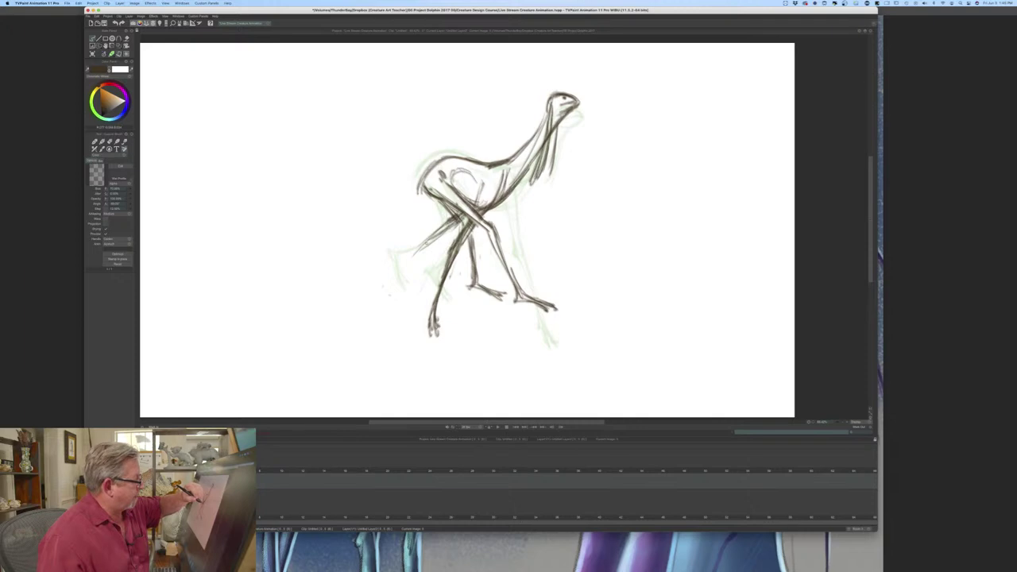
- Extend the trailing foreleg down to a foot with toes stretched backward, comparing it with the fifth pose
drag(433, 233, 361, 288)
key(Left)
key(Right)
key(Left)
key(Right)
key(Left)
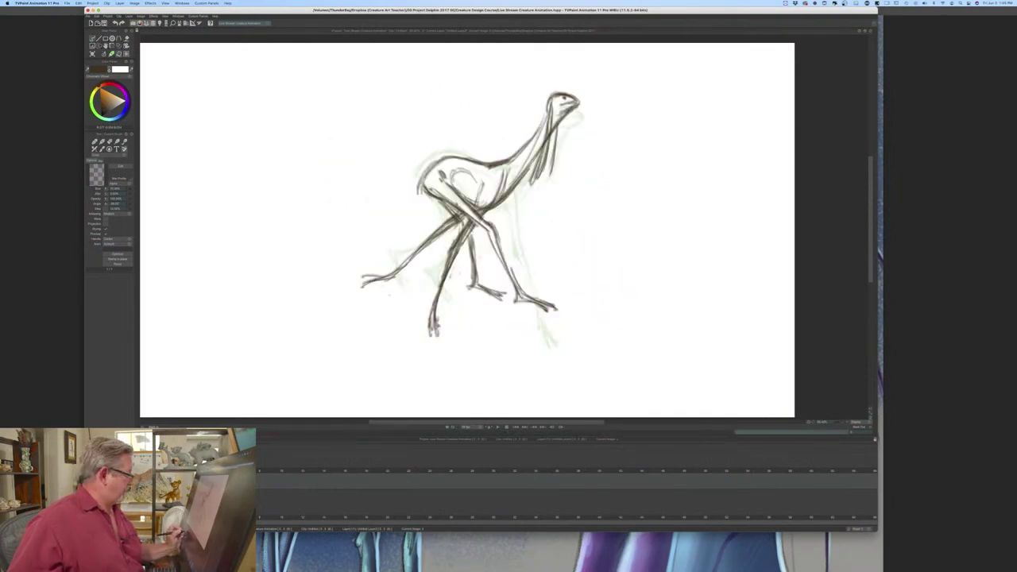
- On the seventh frame, draw the rounded head and the back of the neck slightly above and behind the sixth pose's
key(Right)
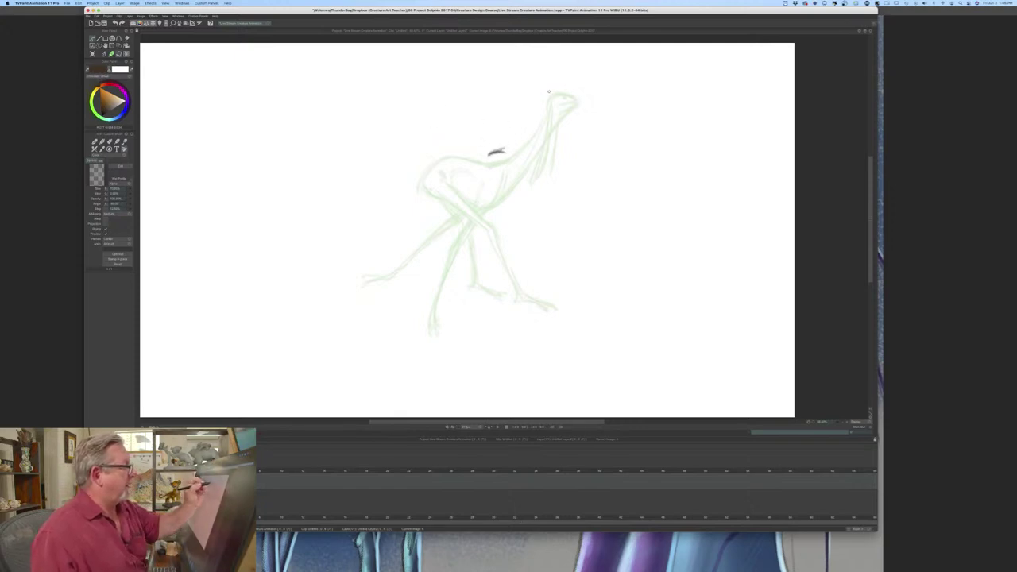
key(Left)
key(Right)
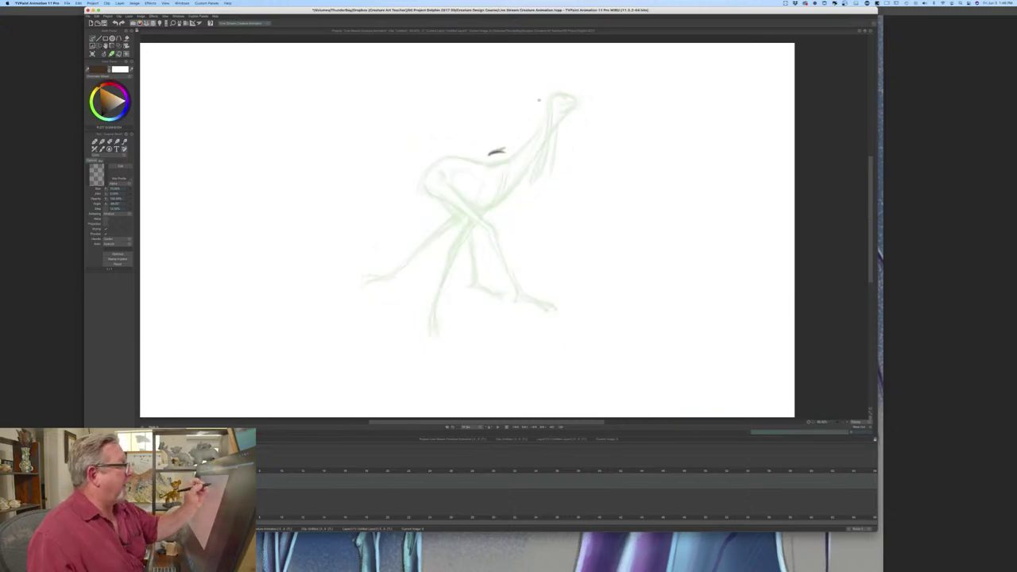
mouse_move(543, 87)
mouse_down()
mouse_move(561, 100)
mouse_move(532, 112)
mouse_move(500, 151)
mouse_up()
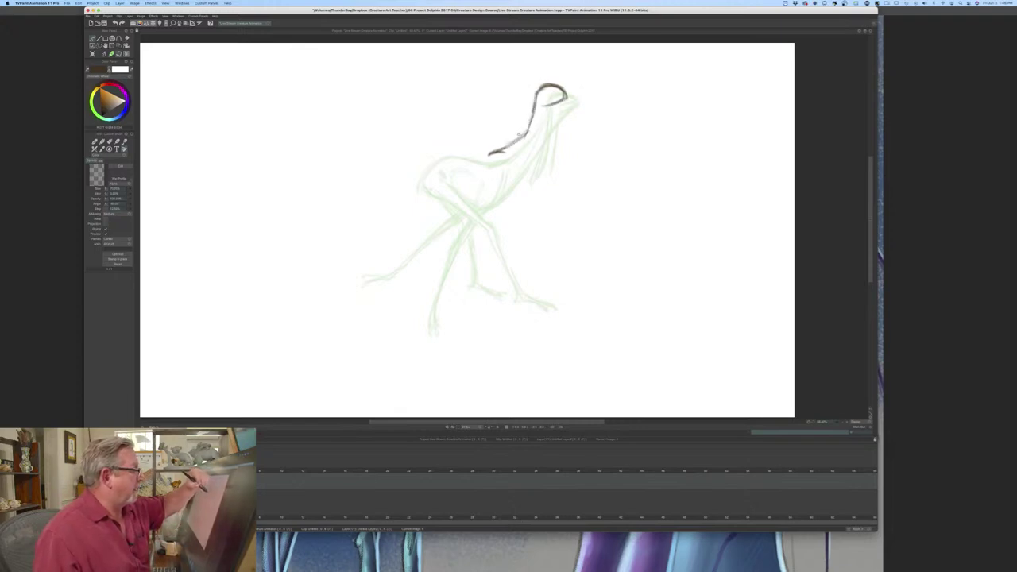
drag(536, 101, 491, 152)
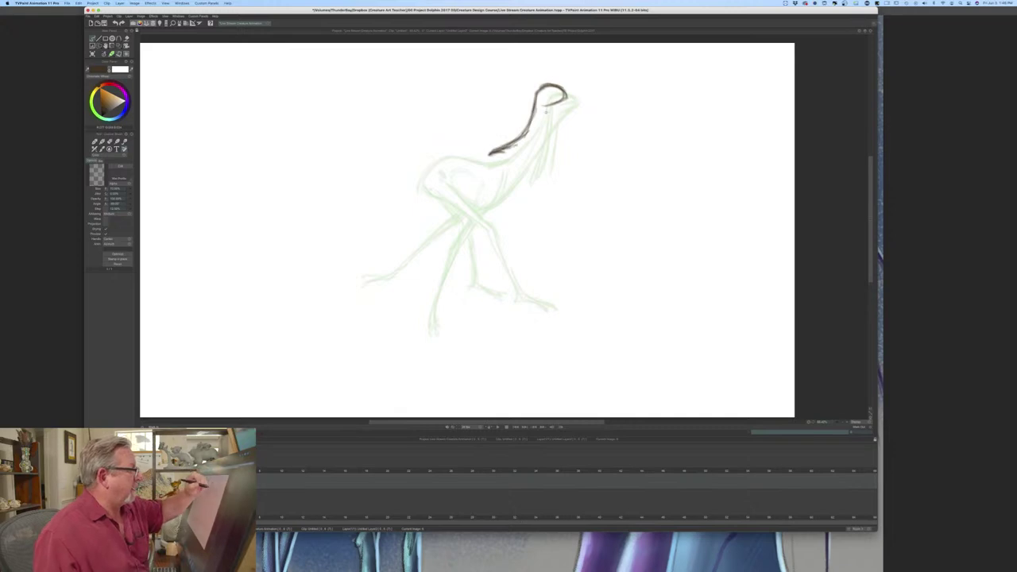
- Draw the front of the seventh pose's neck down to the shoulder, comparing it with the sixth pose
drag(550, 108, 530, 153)
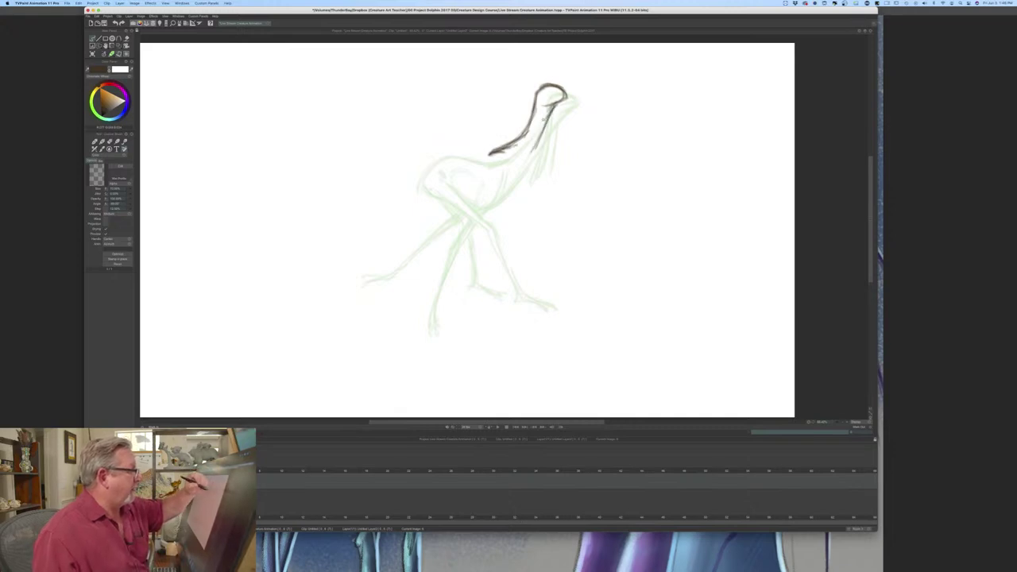
mouse_move(549, 115)
mouse_down()
mouse_move(529, 162)
mouse_move(506, 176)
mouse_up()
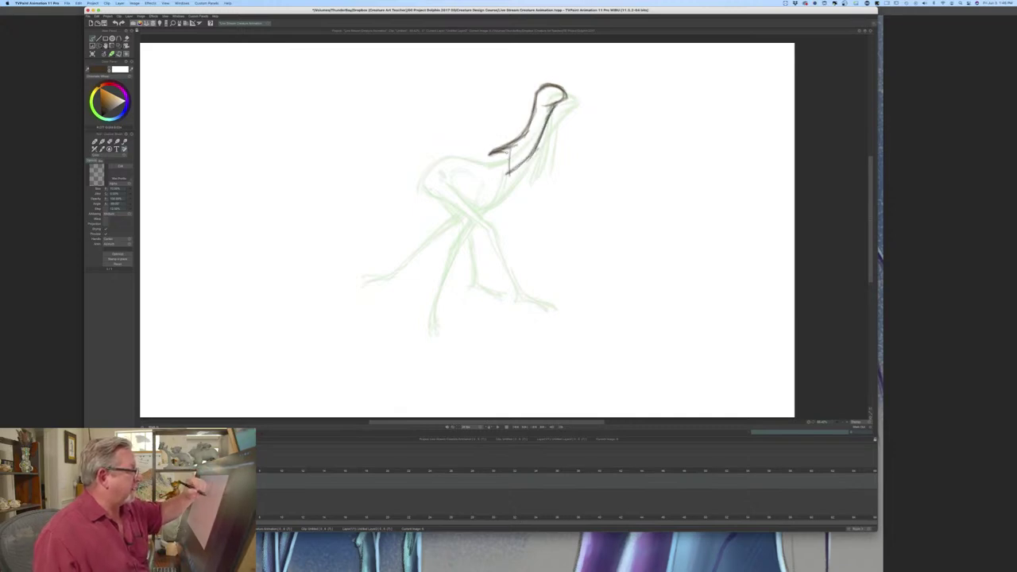
key(Left)
key(Right)
key(Left)
key(Right)
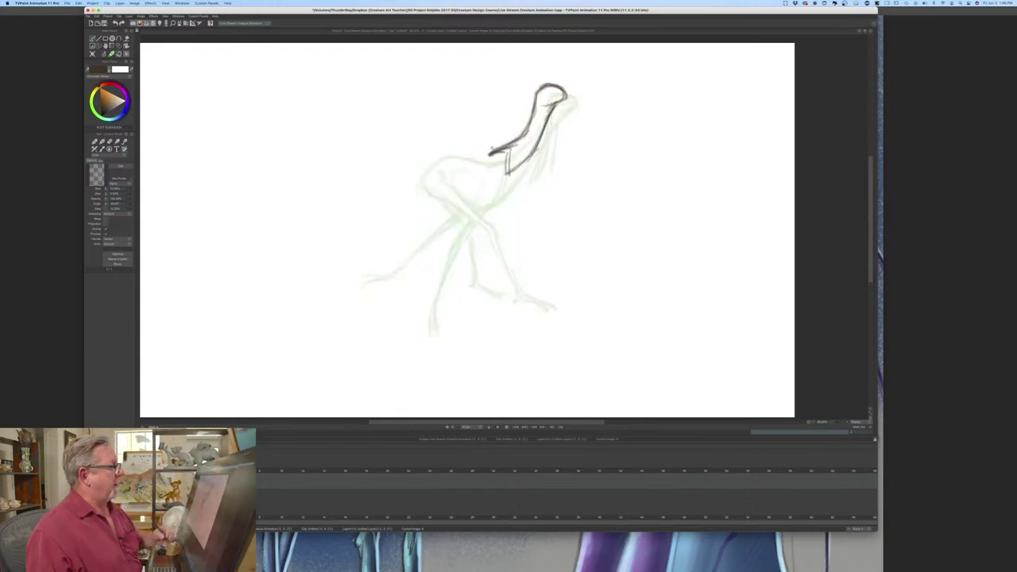
key(Left)
key(Right)
- Sketch the seventh pose's chest, darken the base of the neck and refine the muzzle, checking against the sixth pose
mouse_move(513, 169)
mouse_down()
mouse_move(501, 199)
mouse_move(490, 192)
mouse_move(497, 198)
mouse_up()
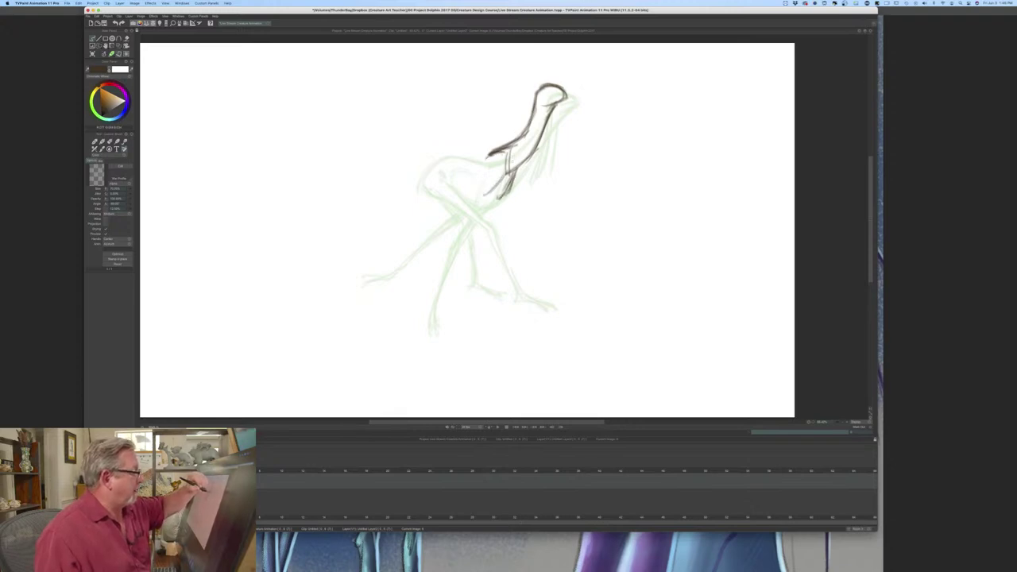
drag(528, 129, 488, 157)
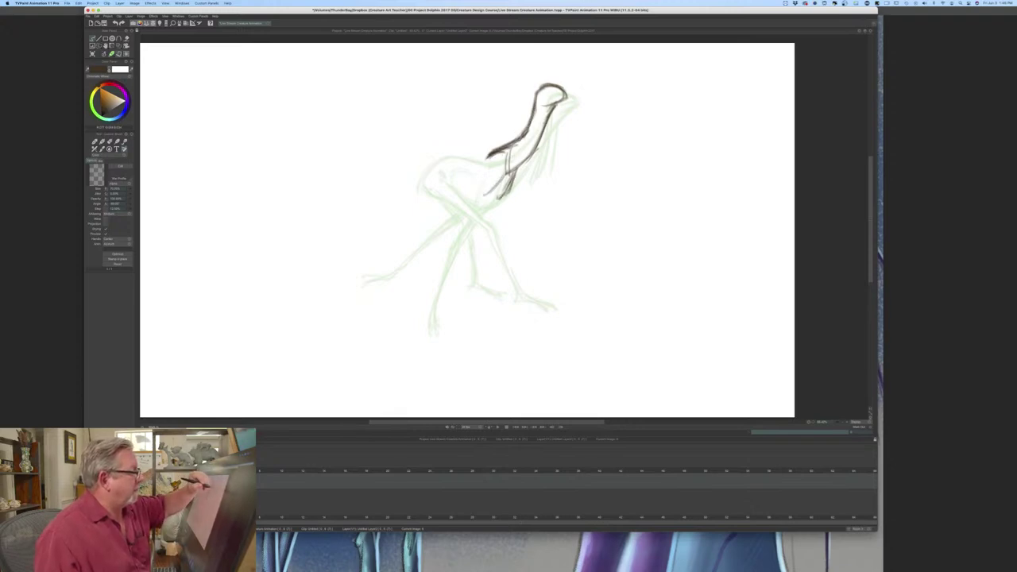
drag(565, 89, 568, 100)
key(Left)
key(Right)
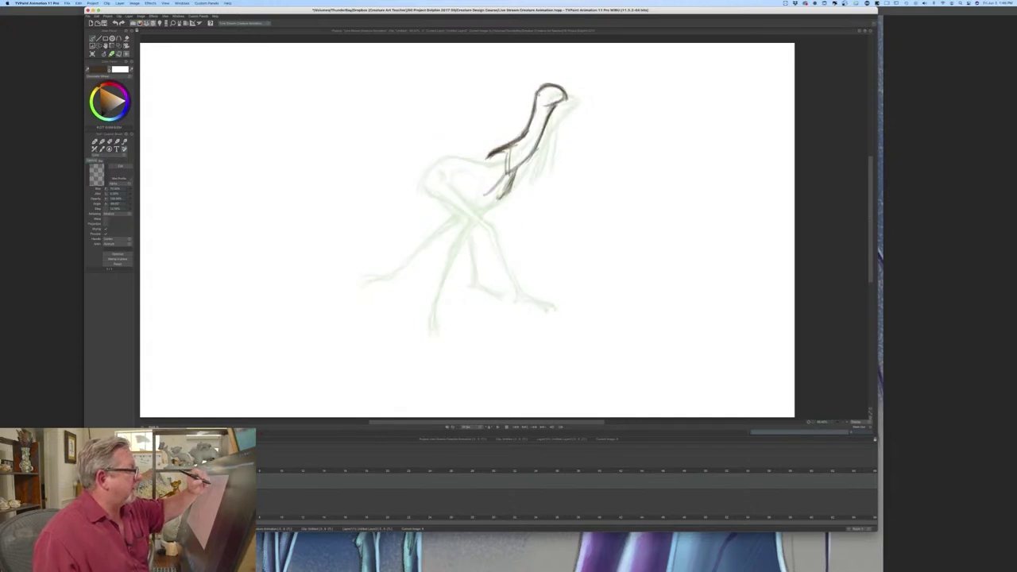
key(Left)
key(Right)
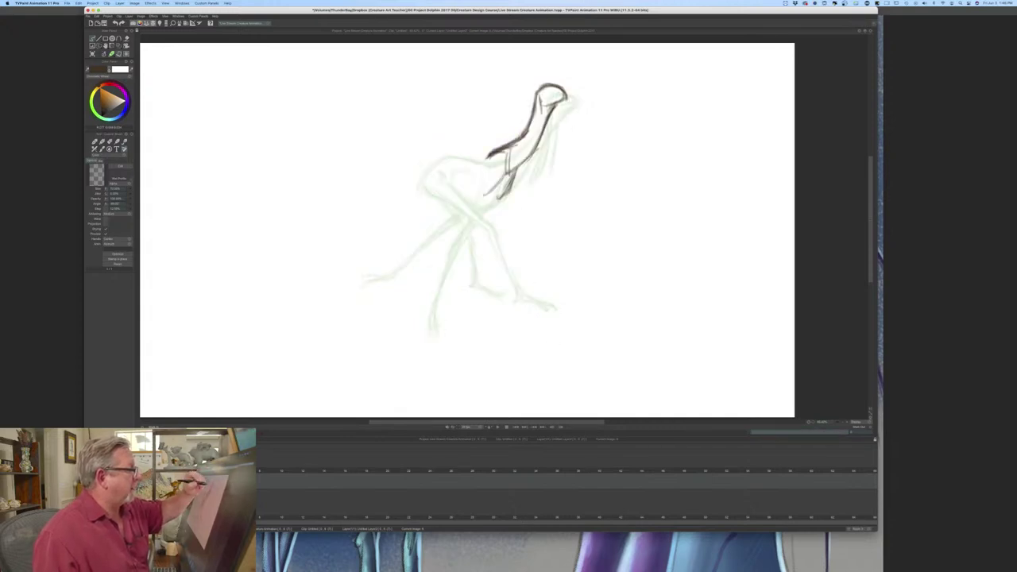
- Draw the seventh pose's two long ears hanging down along the neck and compare them with the sixth pose
drag(541, 103, 528, 176)
drag(535, 127, 527, 177)
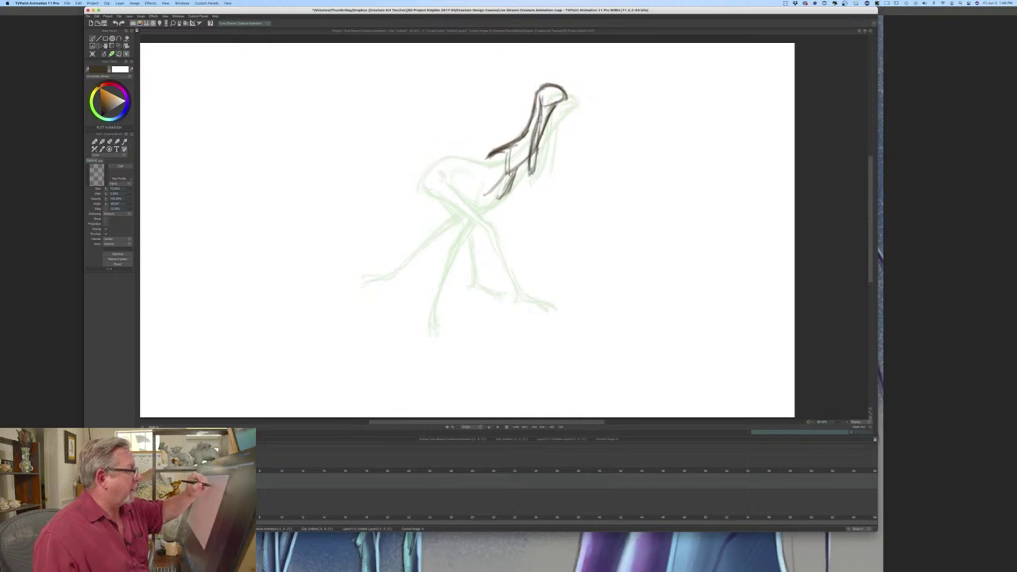
drag(550, 132, 546, 156)
drag(549, 125, 542, 166)
key(Left)
key(Right)
key(Left)
key(Right)
key(Left)
key(Right)
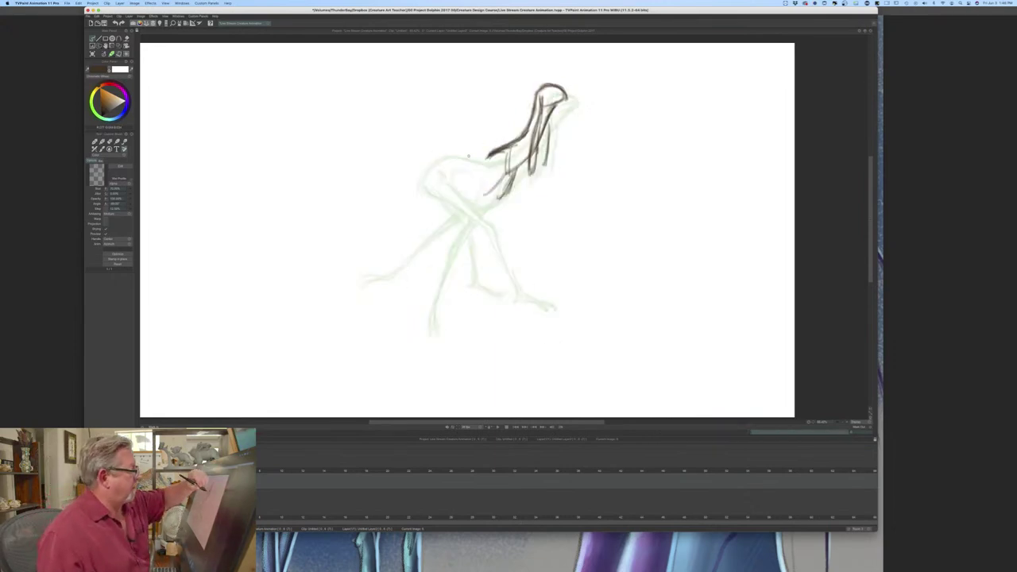
- Draw the seventh pose's back from the neck base over the hips and down the rump
mouse_move(491, 152)
mouse_down()
mouse_move(446, 162)
mouse_move(423, 202)
mouse_up()
key(Left)
key(Right)
drag(443, 164, 425, 203)
key(Left)
key(Right)
- Flip back and forth through the recent frames to examine how the poses flow into the seventh
key(Left)
key(Left)
key(Left)
key(Left)
key(Right)
key(Right)
key(Right)
key(Right)
key(Left)
key(Left)
key(Left)
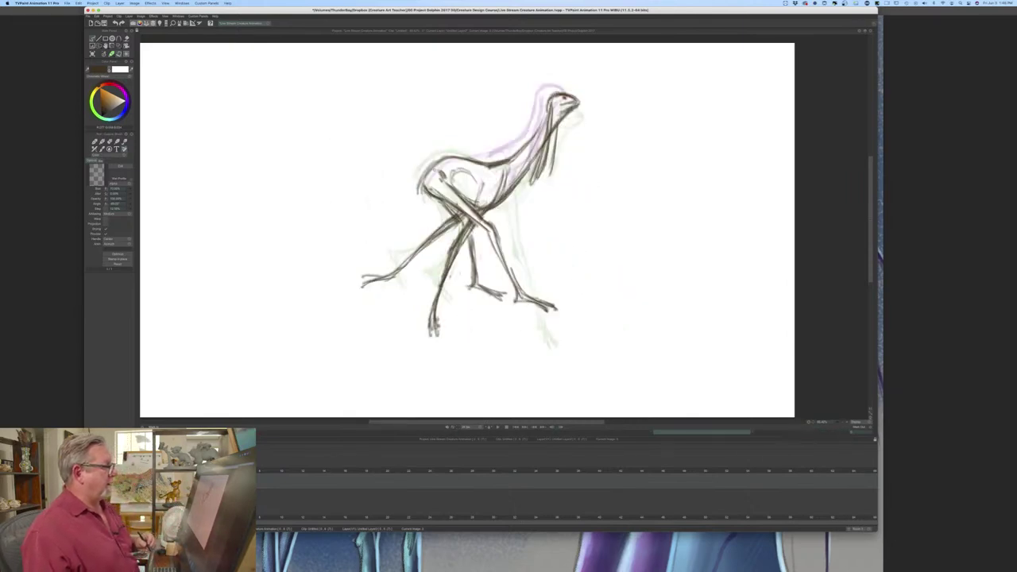
key(Right)
key(Right)
key(Right)
- Draw the seventh pose's near hind thigh, knee and shank slanting down and forward from the hip
drag(440, 185, 444, 192)
key(Right)
key(Left)
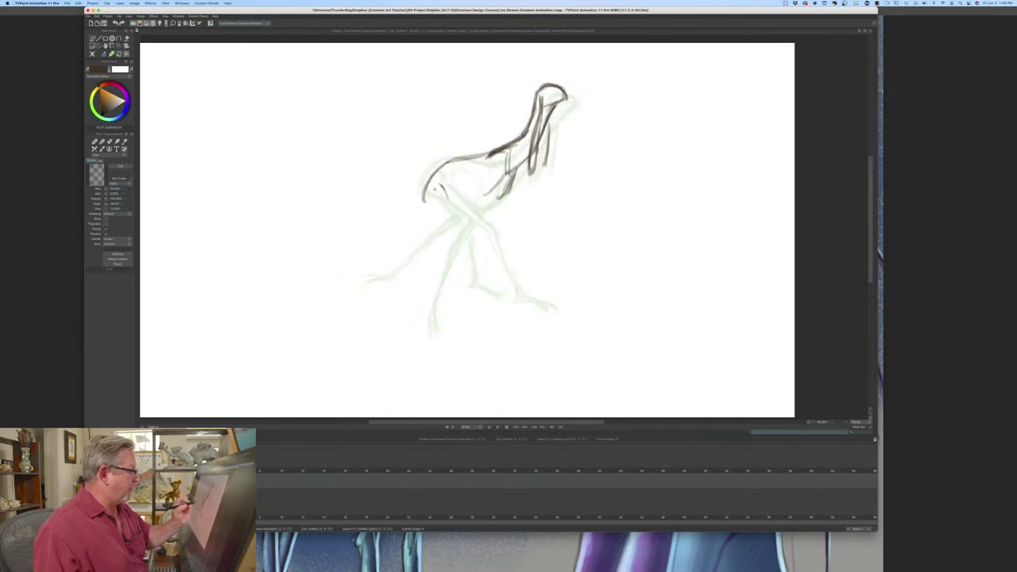
mouse_move(442, 183)
mouse_down()
mouse_move(489, 251)
mouse_move(439, 212)
mouse_move(489, 254)
mouse_up()
drag(453, 205, 513, 304)
drag(486, 251, 513, 299)
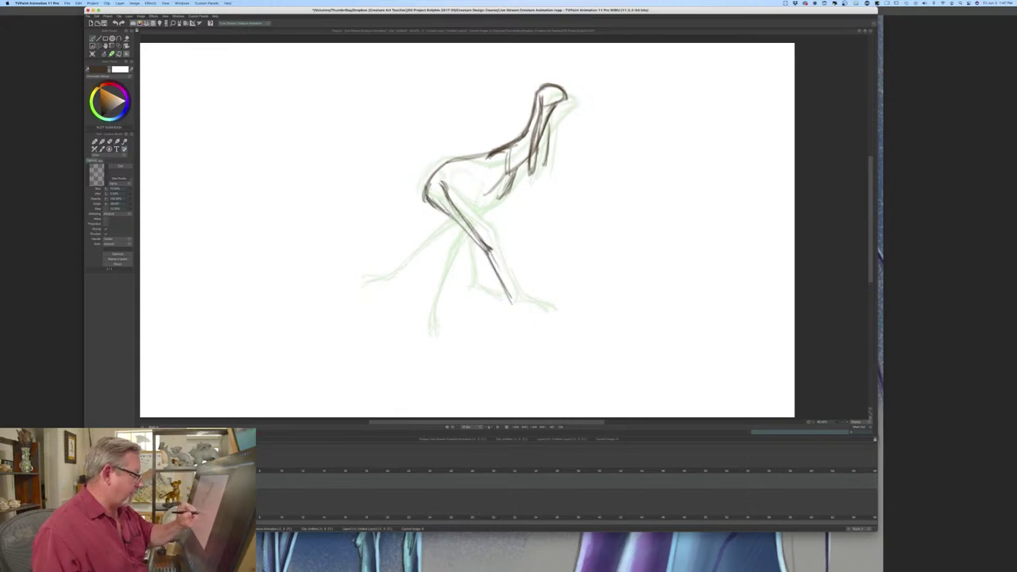
- Thicken the near hind shank and draw its foot with toes reaching forward, comparing it with the sixth pose
mouse_move(484, 241)
mouse_down()
mouse_move(518, 323)
mouse_move(553, 341)
mouse_up()
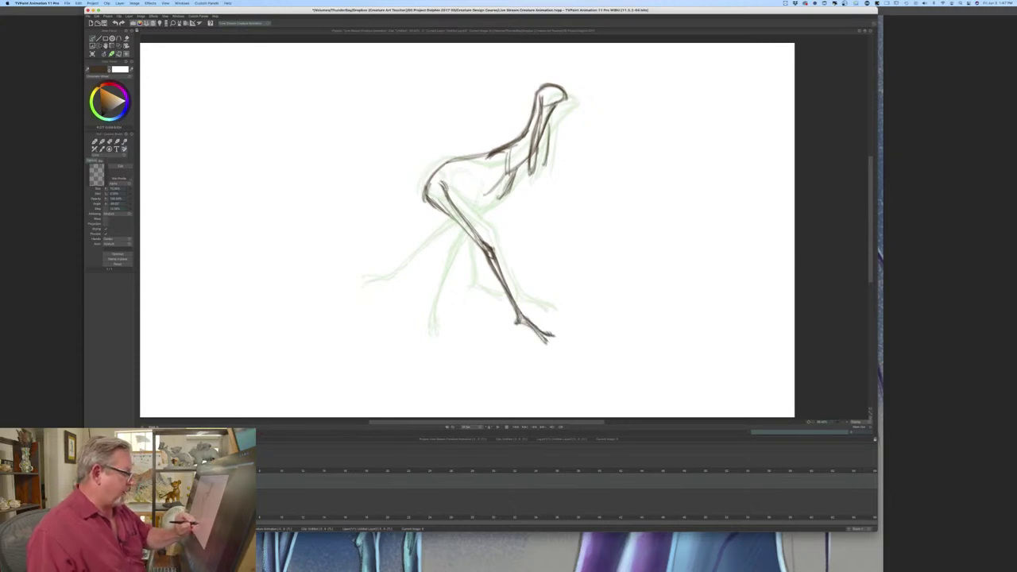
key(Left)
key(Right)
key(Left)
key(Right)
key(Left)
key(Right)
- Reinforce the seventh pose's chest and underside below the shoulder, comparing them with the sixth pose
drag(507, 161, 485, 199)
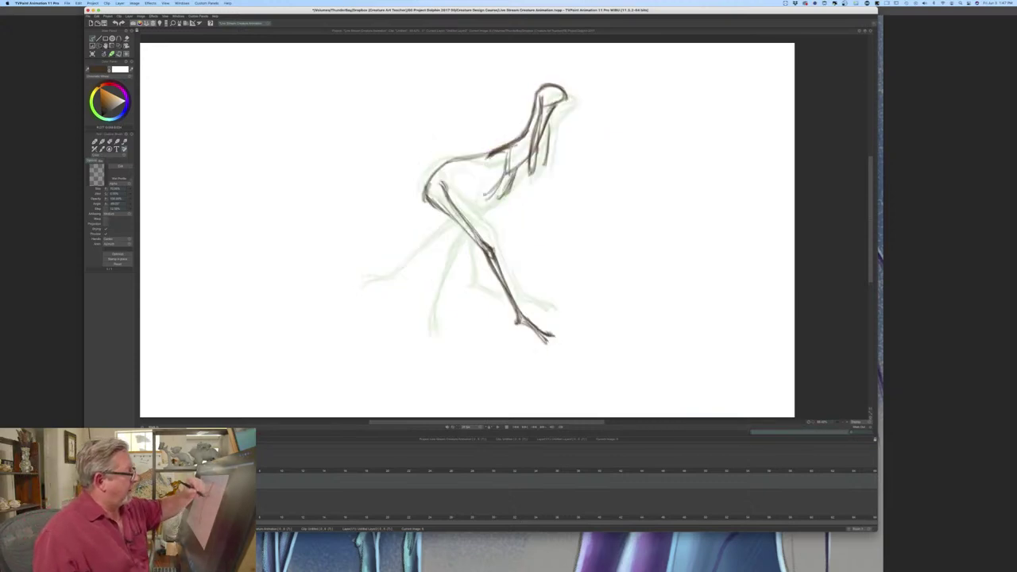
drag(528, 155, 488, 199)
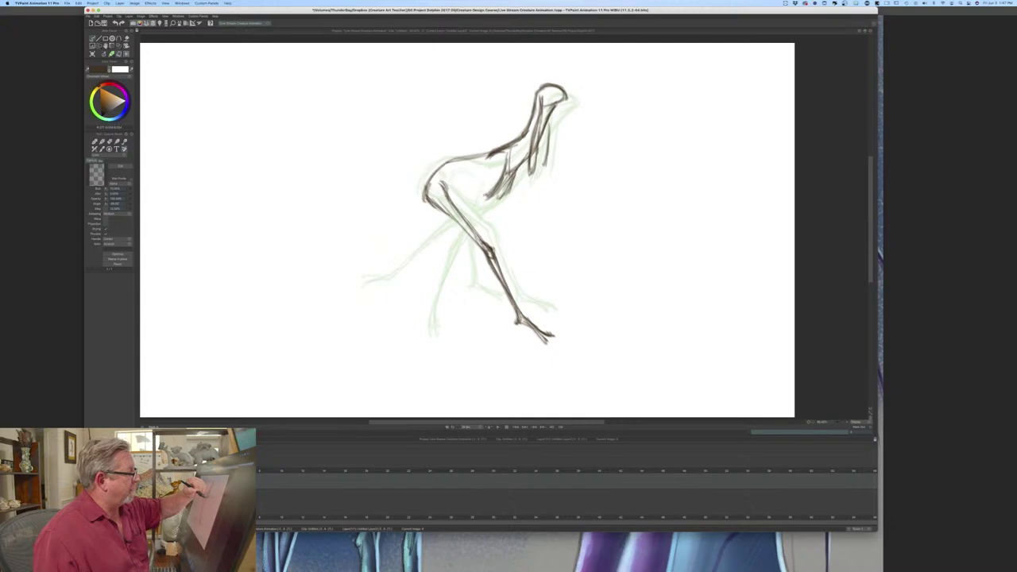
key(Left)
key(Right)
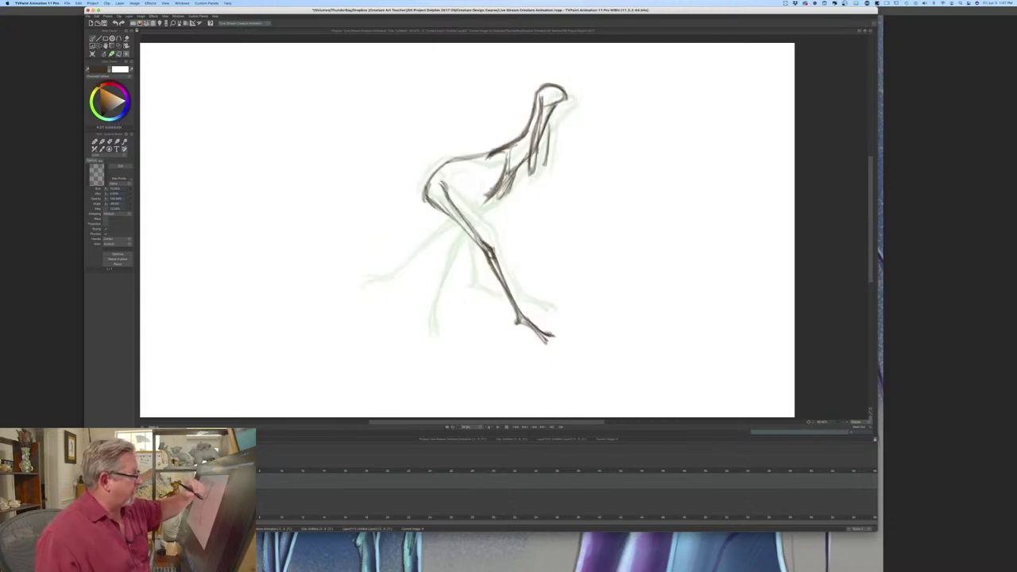
key(Left)
key(Right)
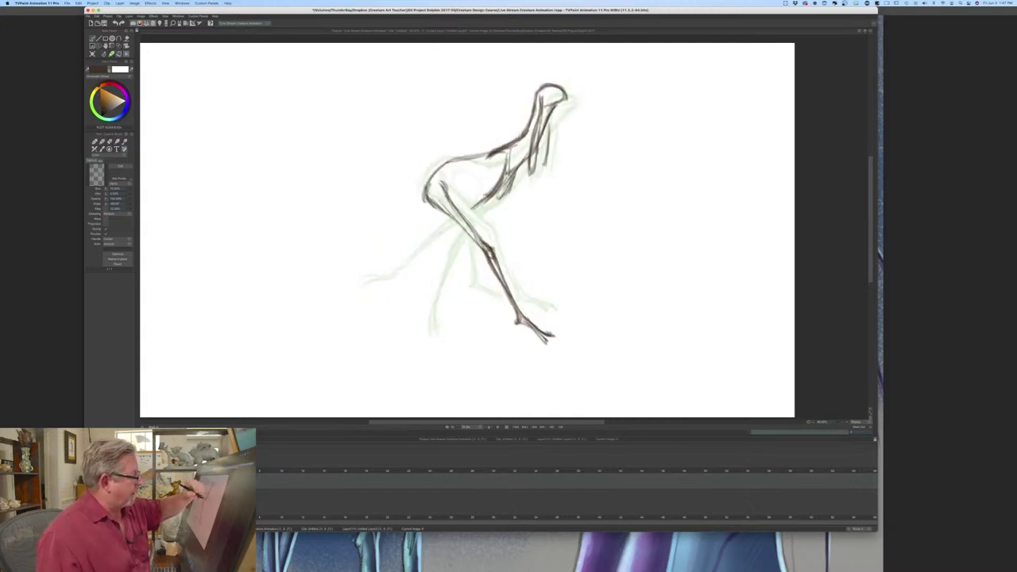
- Continue the belly line to the near thigh and draw the trailing foreleg behind it, ending in a flat toed foot
drag(459, 227, 438, 250)
drag(471, 209, 488, 190)
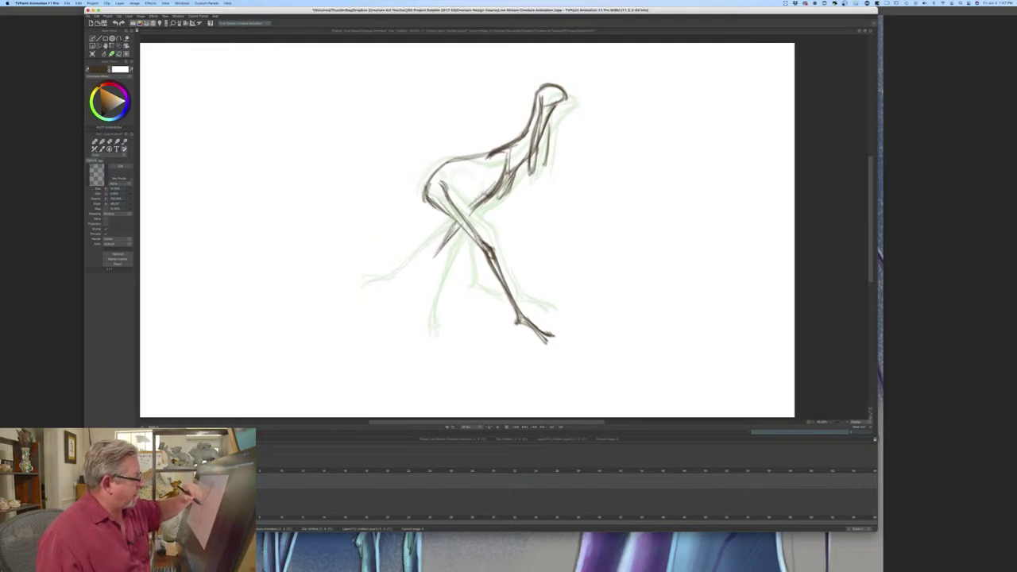
mouse_move(450, 230)
mouse_down()
mouse_move(408, 291)
mouse_move(380, 298)
mouse_move(384, 290)
mouse_up()
key(Left)
key(Right)
key(Left)
key(Right)
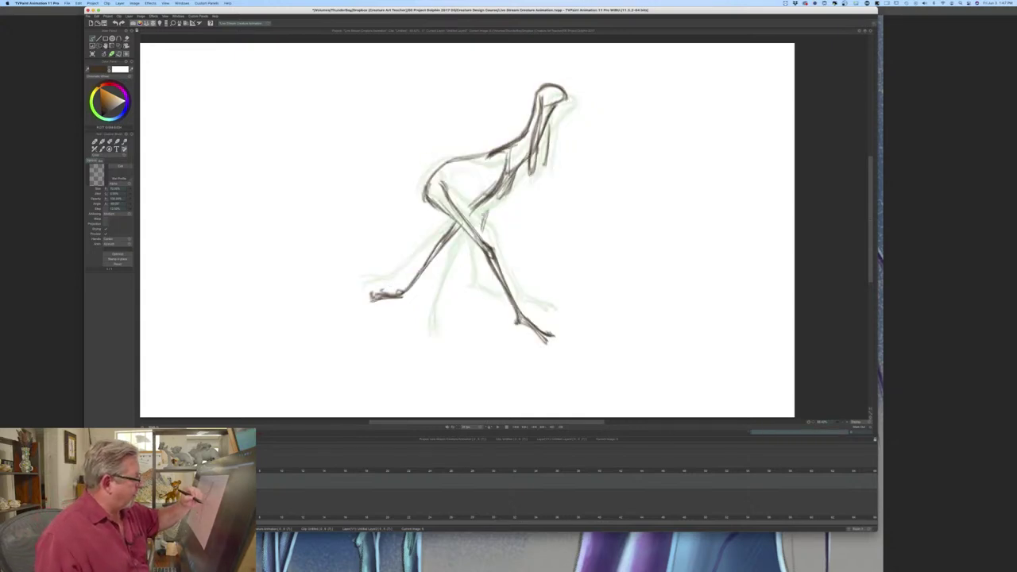
- Darken the seventh pose's back and rump, and add a rib-cage arc and contour strokes on the upper thigh
mouse_move(490, 154)
mouse_down()
mouse_move(443, 164)
mouse_move(425, 198)
mouse_move(492, 153)
mouse_move(450, 197)
mouse_move(484, 245)
mouse_up()
drag(429, 199, 486, 252)
key(Left)
key(Right)
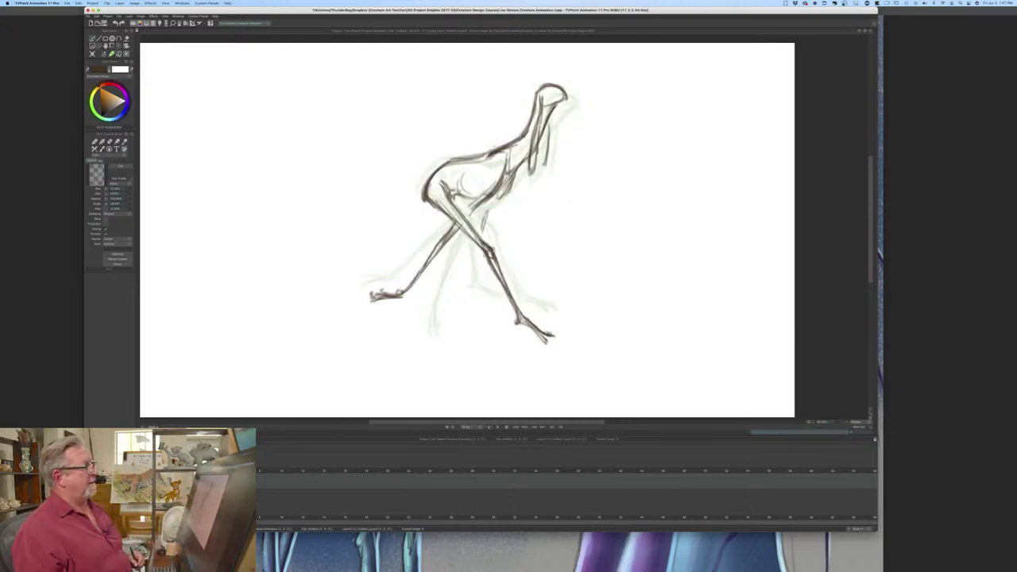
- Compare the seventh pose with the sixth and step back through the earlier frames to examine the run's motion
key(Left)
key(Right)
key(Left)
key(Right)
key(Left)
key(Right)
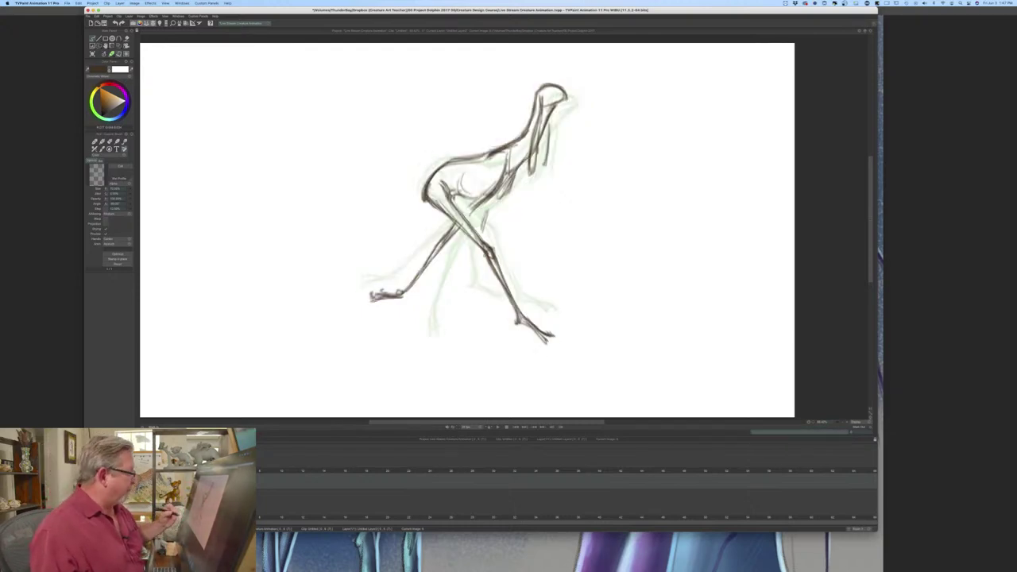
key(Left)
key(Left)
key(Left)
key(Left)
key(Left)
key(Left)
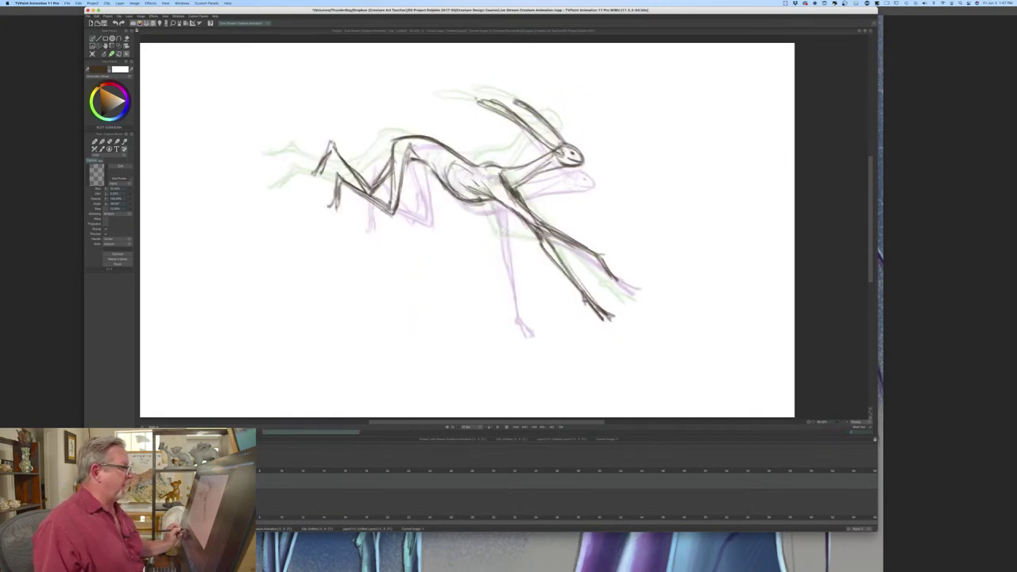
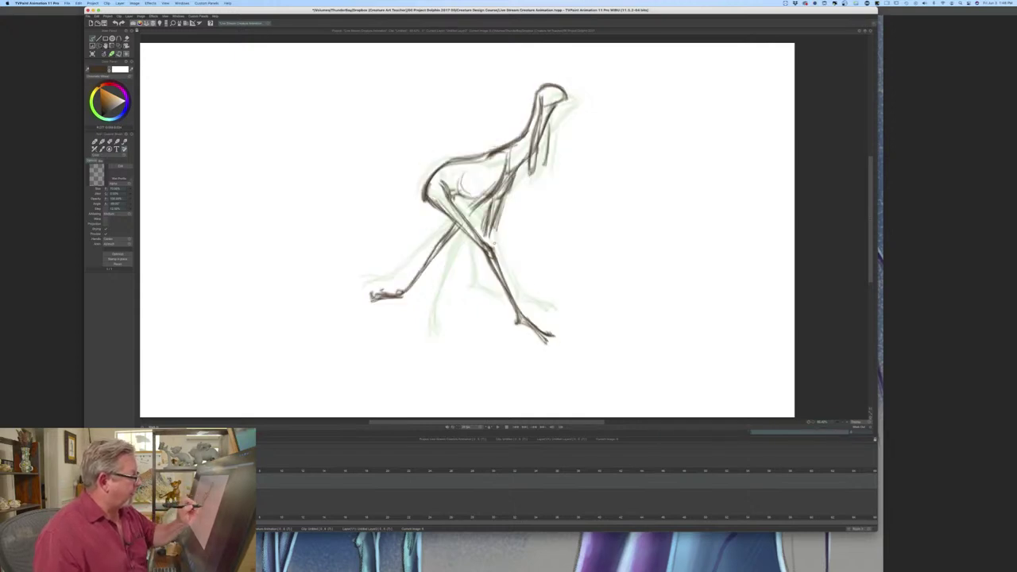
- Erase the unfinished foreleg strokes below the seventh pose's chest and restate the underside and ribs, comparing with the sixth pose
drag(492, 231, 506, 253)
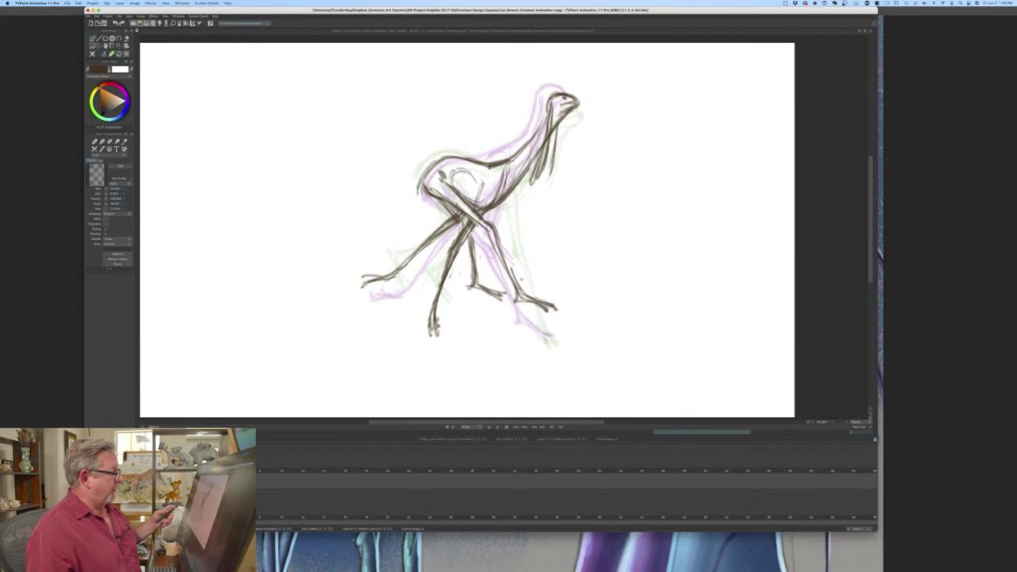
key(Right)
key(e)
mouse_move(490, 226)
mouse_down()
mouse_move(504, 251)
mouse_move(483, 231)
mouse_move(490, 221)
mouse_move(488, 230)
mouse_up()
key(Left)
key(Right)
key(b)
key(e)
key(Left)
key(Right)
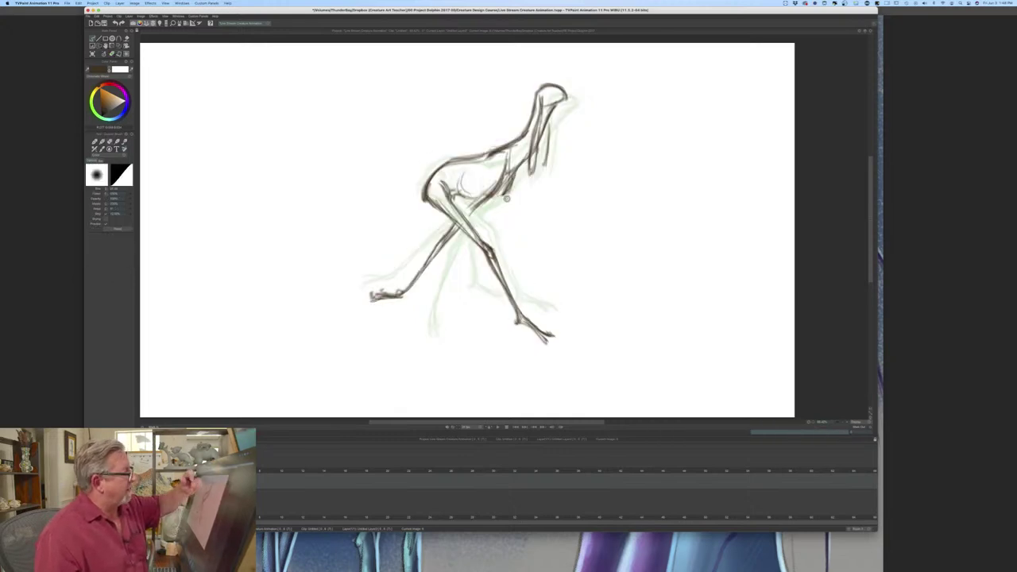
key(b)
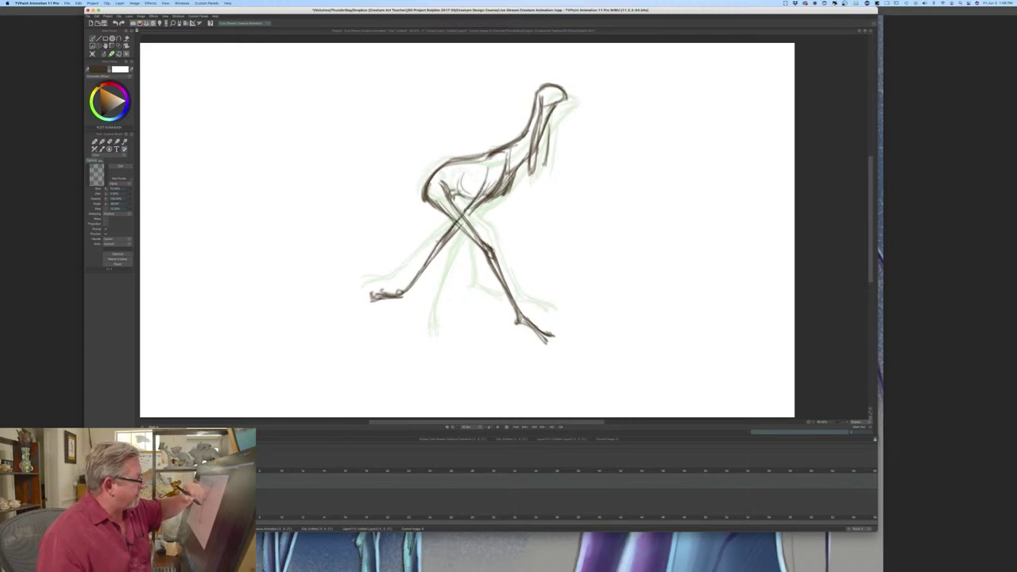
- Erase the lines crossing the seventh pose's near thigh and restate its contour against the upper leg behind it
key(e)
mouse_move(450, 203)
mouse_down()
mouse_move(466, 227)
mouse_move(445, 188)
mouse_up()
key(Left)
key(Right)
key(b)
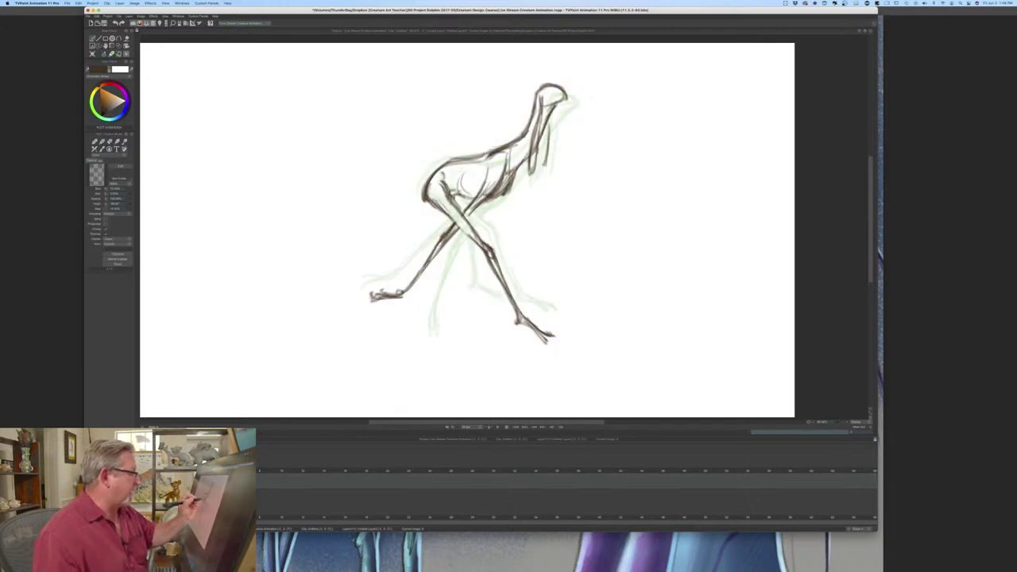
drag(457, 222, 476, 240)
key(Left)
key(Right)
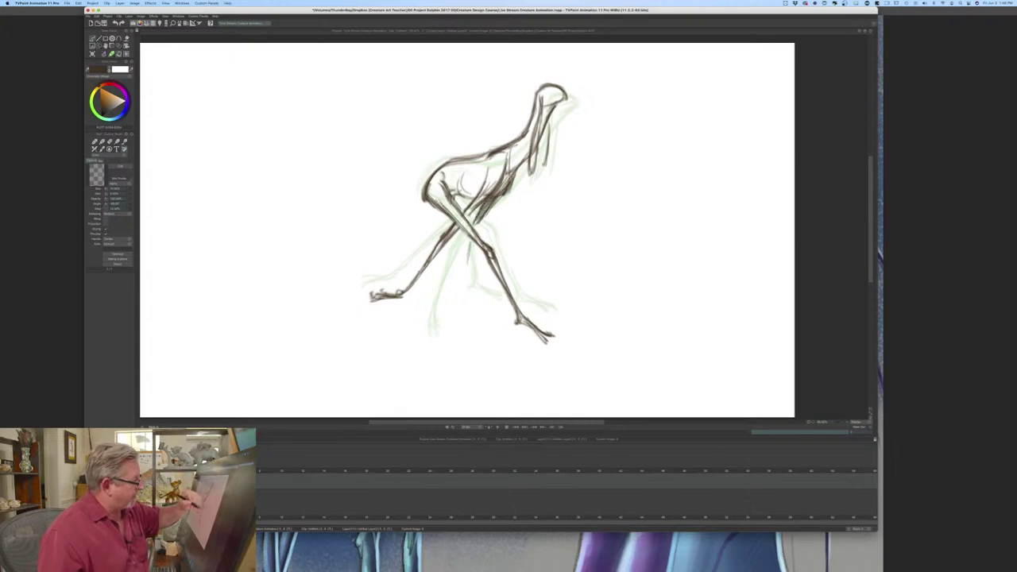
- Draw the seventh pose's second rearward leg down from behind the near thigh to a flat toed foot, comparing it with the sixth pose
drag(459, 281, 469, 238)
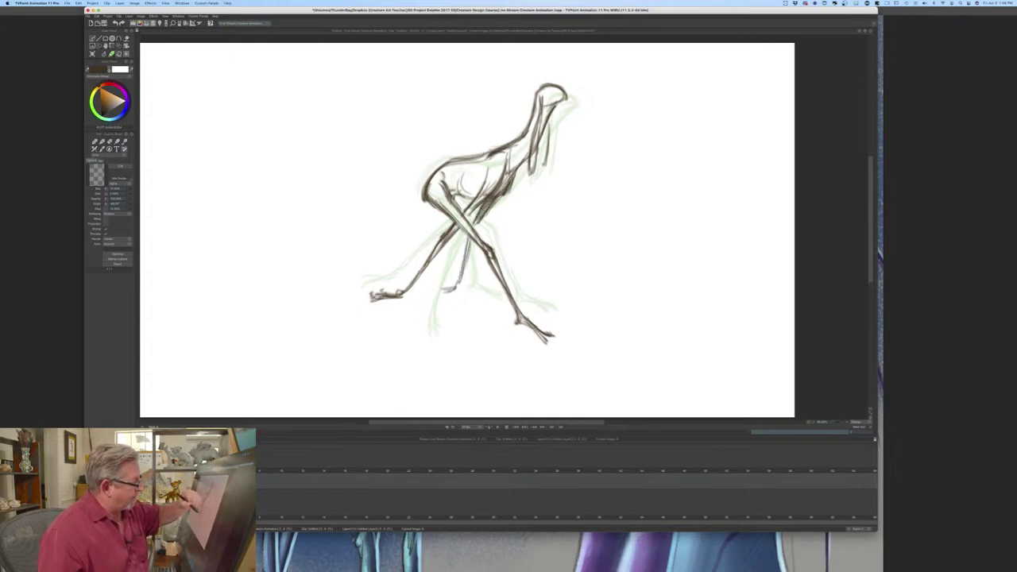
drag(428, 289, 461, 277)
drag(477, 227, 455, 295)
key(Left)
key(Right)
key(Left)
key(Right)
key(Left)
key(Right)
key(Left)
key(Right)
key(Left)
key(Right)
key(Left)
key(Right)
key(Left)
key(Right)
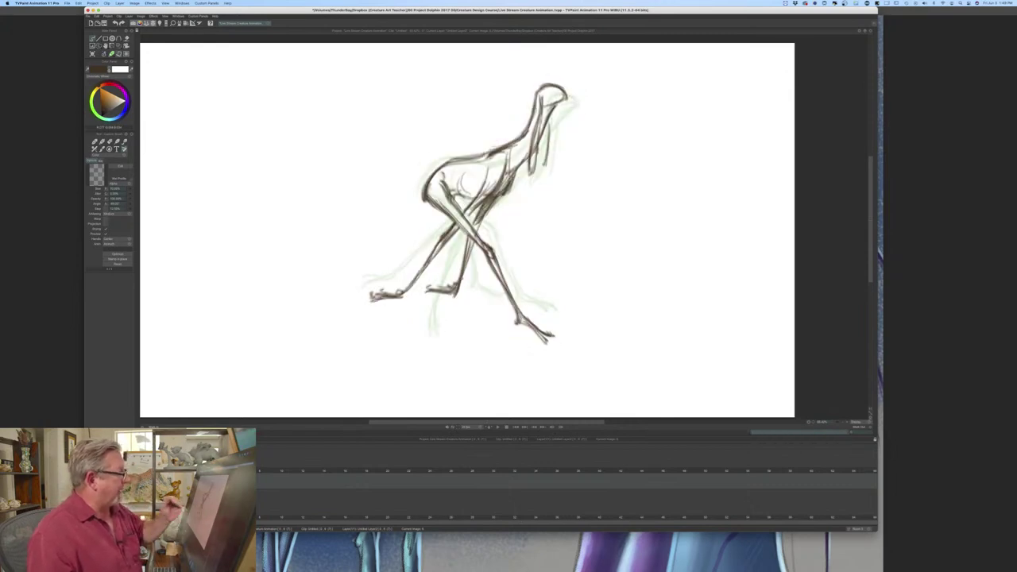
- Draw the seventh pose's remaining forward leg from below the chest, bent at the joint and ending in a flat toed foot
key(Left)
key(Right)
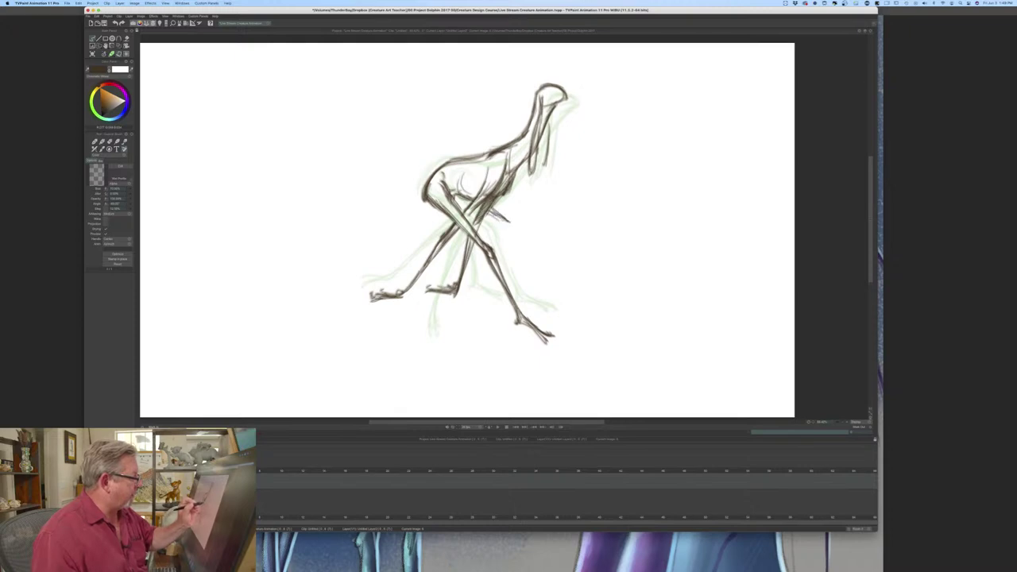
key(Left)
key(Right)
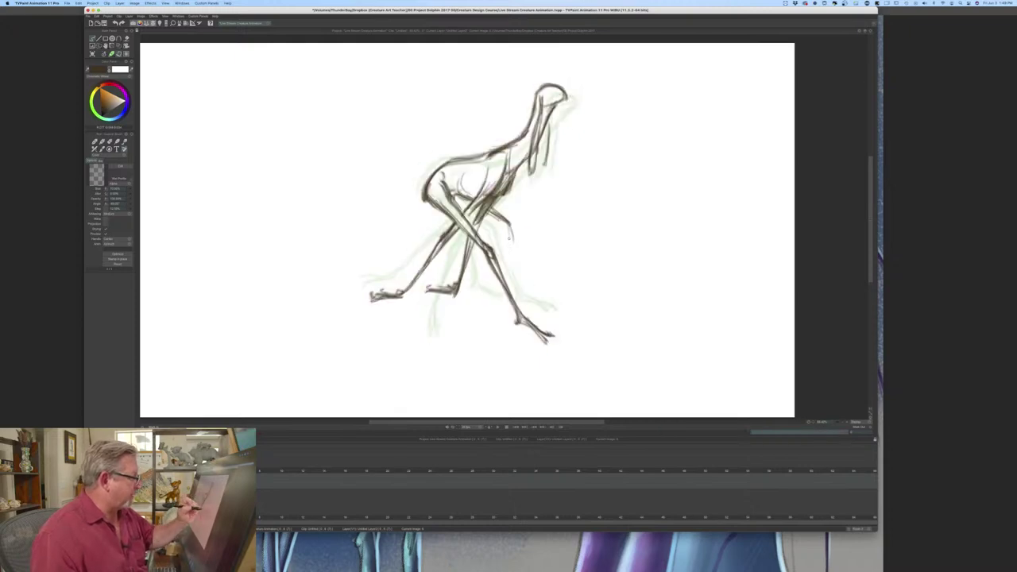
drag(504, 235, 522, 296)
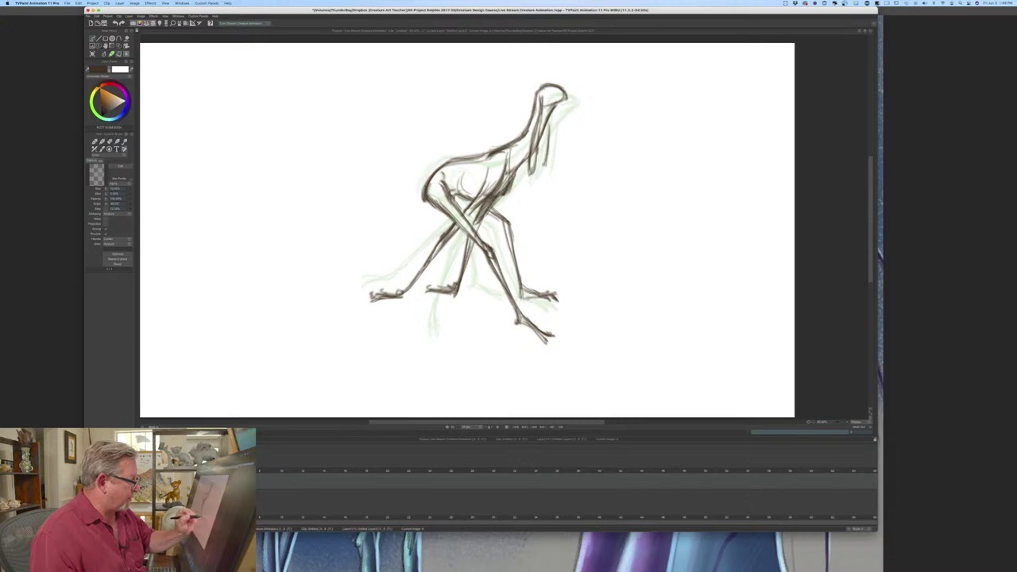
drag(515, 262, 521, 292)
key(Left)
key(Right)
key(Left)
key(Right)
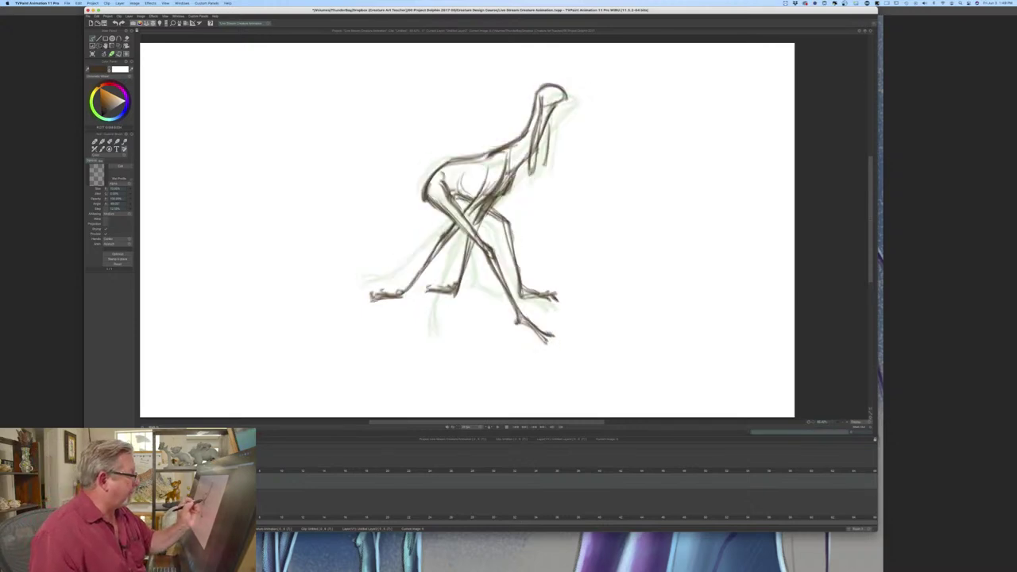
key(Left)
key(Right)
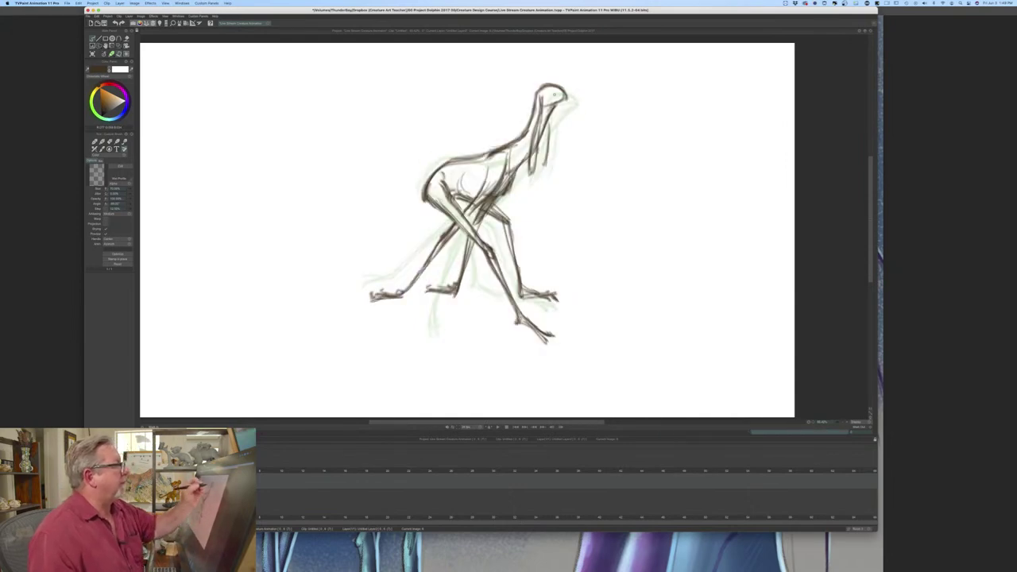
- Add the eye and the mouth line to the seventh pose's head, checking them against the sixth pose
drag(549, 97, 559, 95)
key(Left)
key(Right)
key(Left)
key(Right)
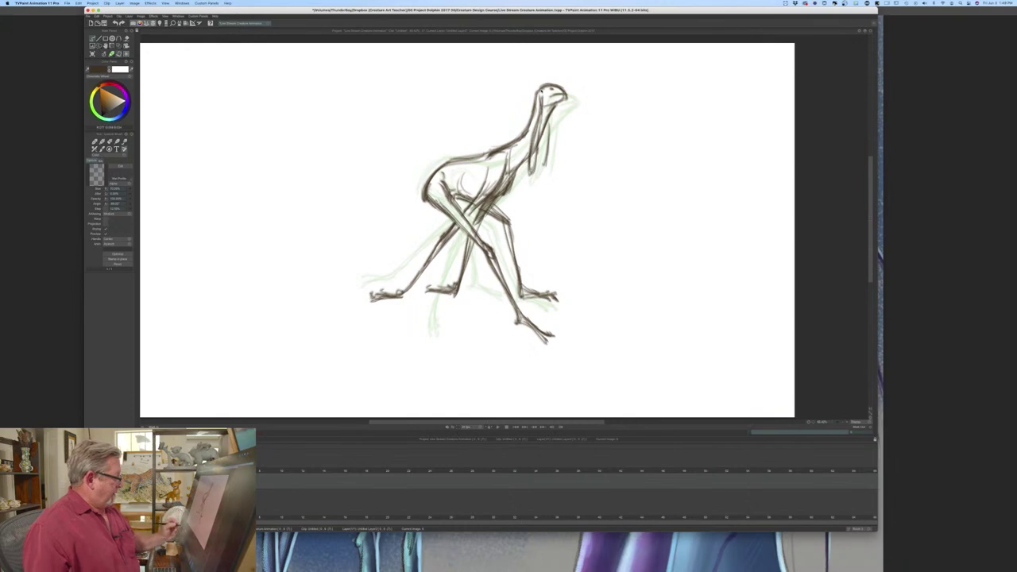
- Flip repeatedly back and forth through all seven frames to examine the motion of the run
key(Left)
key(Left)
key(Left)
key(Left)
key(Left)
key(Left)
key(Right)
key(Right)
key(Right)
key(Right)
key(Right)
key(Right)
key(Left)
key(Left)
key(Left)
key(Left)
key(Left)
key(Left)
key(Right)
key(Right)
key(Right)
key(Right)
key(Right)
key(Right)
key(Right)
key(Left)
key(Left)
key(Left)
key(Left)
key(Left)
key(Left)
key(Left)
key(Right)
key(Right)
key(Right)
key(Right)
key(Right)
key(Right)
key(Right)
key(Left)
key(Left)
key(Left)
key(Left)
key(Left)
key(Left)
key(Left)
key(Right)
key(Right)
key(Right)
key(Right)
key(Left)
key(Left)
key(Right)
key(Right)
key(Right)
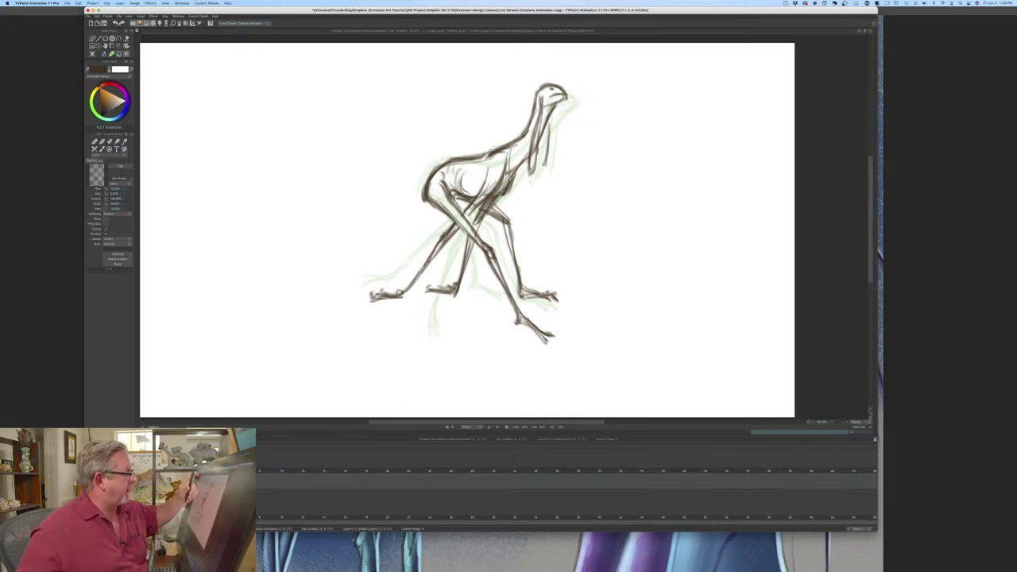
- Trim the seventh pose's rump and lower back outline with the eraser, comparing its shape with the sixth pose
click(102, 142)
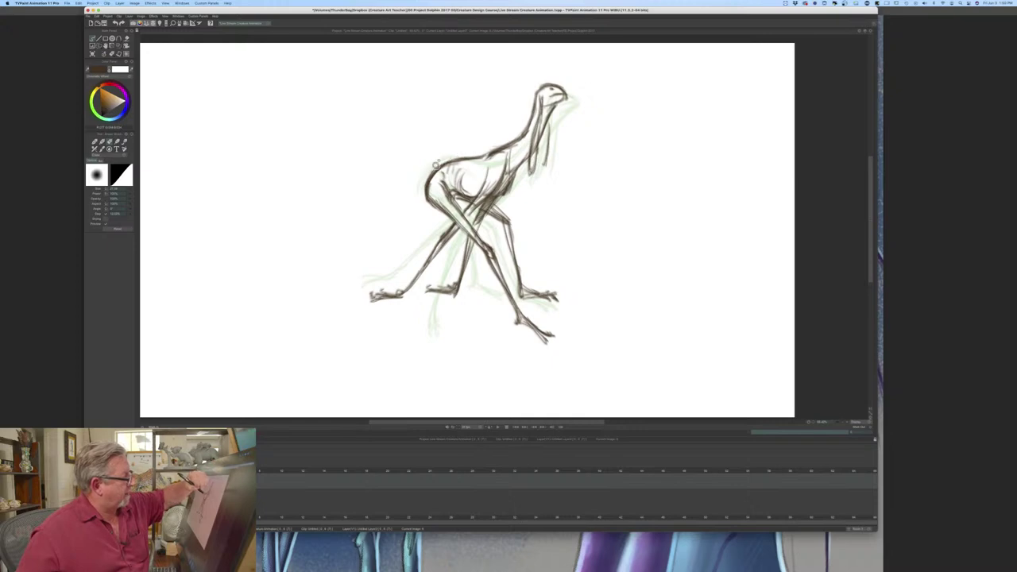
key(Left)
key(Right)
key(Left)
key(Right)
key(Left)
key(Right)
key(b)
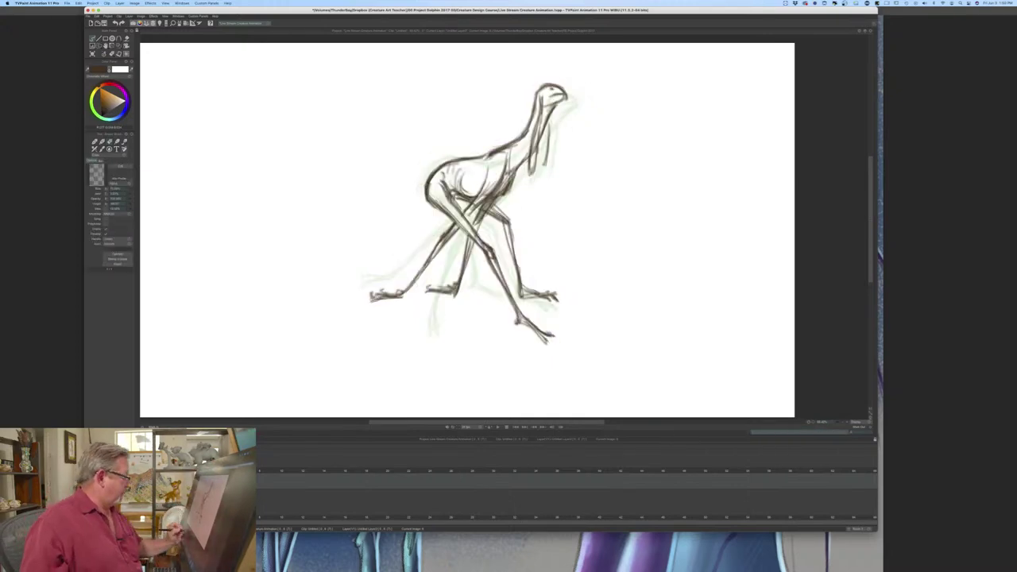
- Flip through the full run sequence again to check how the trimmed seventh pose flows from the earlier frames
key(Left)
key(Left)
key(Left)
key(Left)
key(Left)
key(Left)
key(Right)
key(Right)
key(Right)
key(Right)
key(Right)
key(Right)
key(Right)
key(Left)
key(Left)
key(Left)
key(Left)
key(Left)
key(Left)
key(Left)
key(Right)
key(Right)
key(Right)
key(Right)
key(Right)
key(Right)
key(Right)
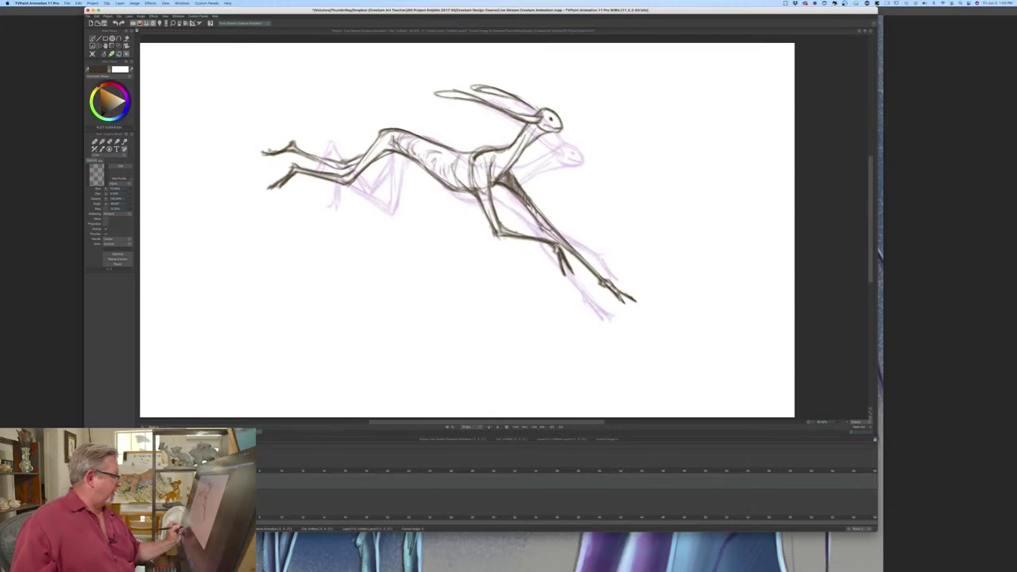
- Transform the first frame's drawing to shift the whole creature slightly forward, in the running direction
click(114, 46)
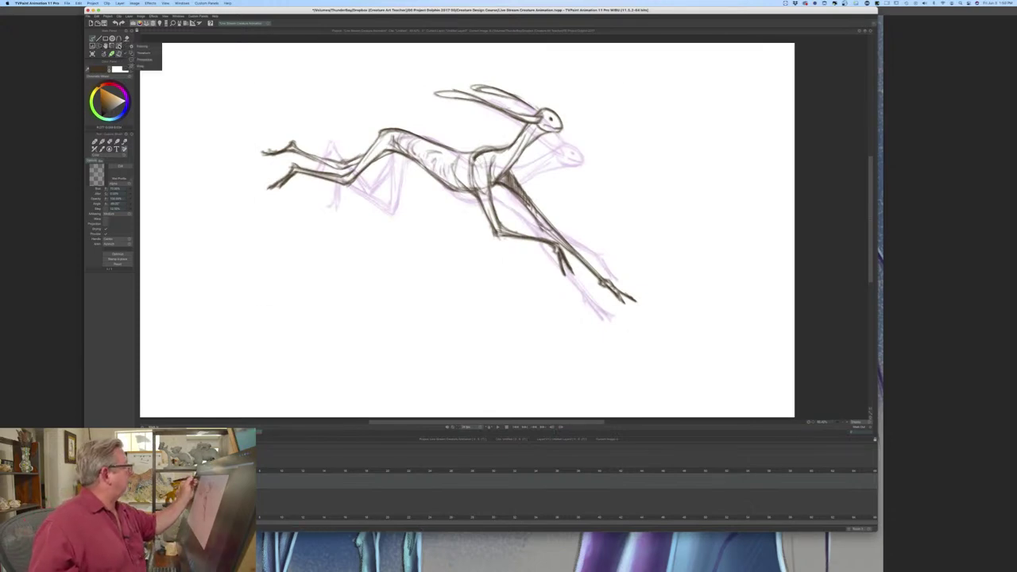
click(132, 46)
drag(389, 271, 416, 273)
key(Return)
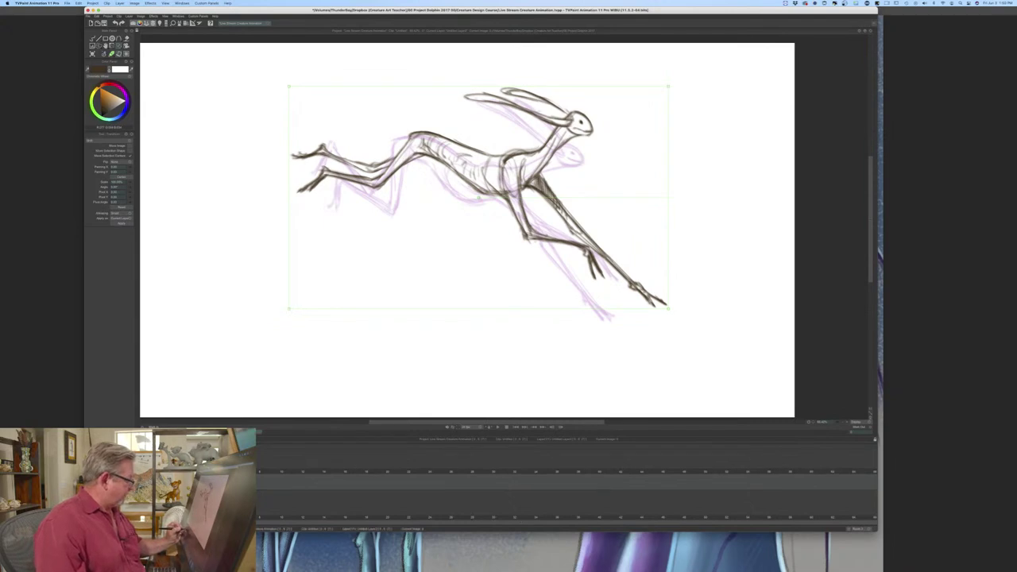
- Shift the second frame's drawing slightly forward and up so it sits between the neighbouring poses
key(Right)
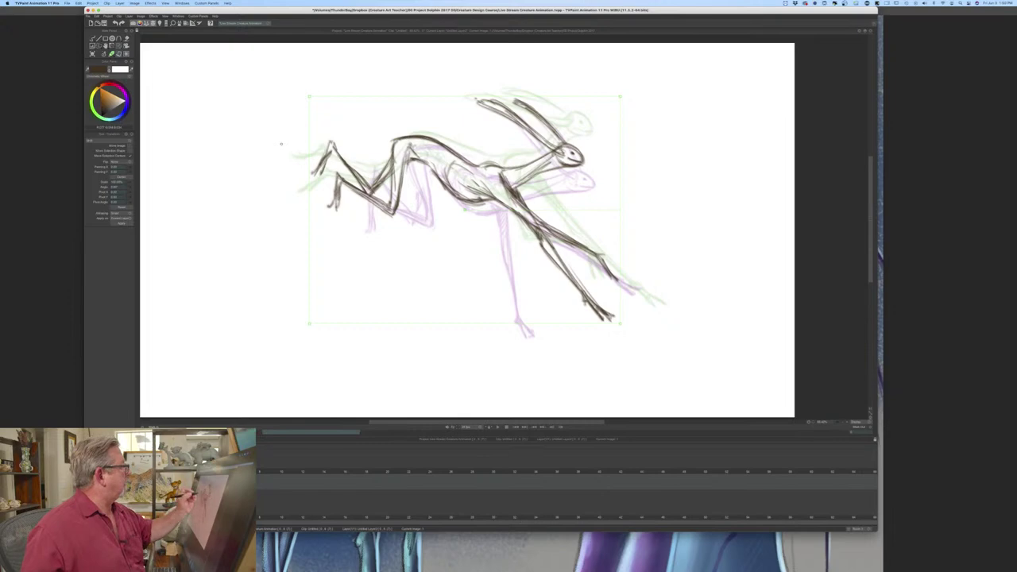
drag(403, 257, 410, 252)
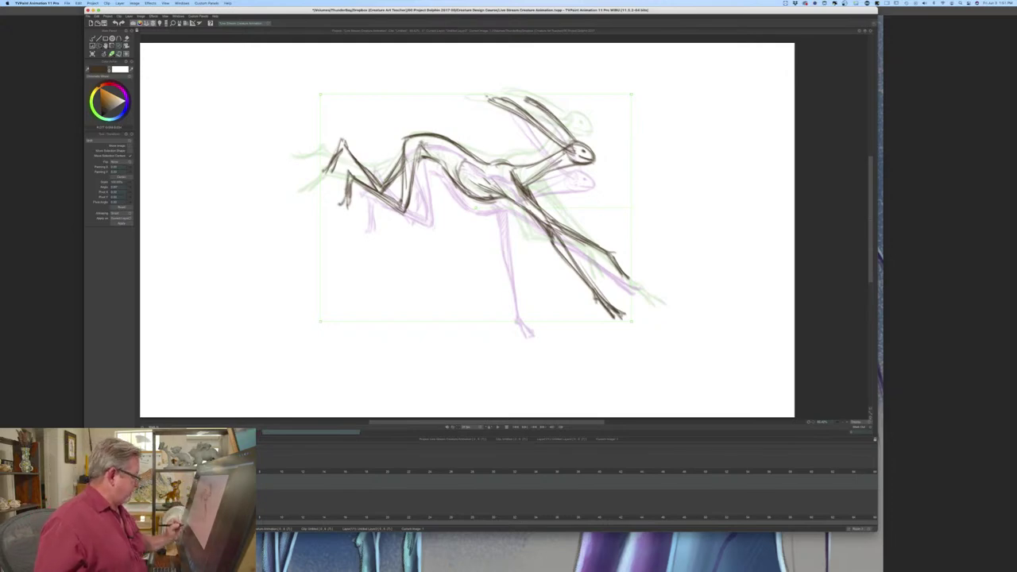
- Copy the first frame's stretched running pose and paste it into the empty eighth frame
key(Right)
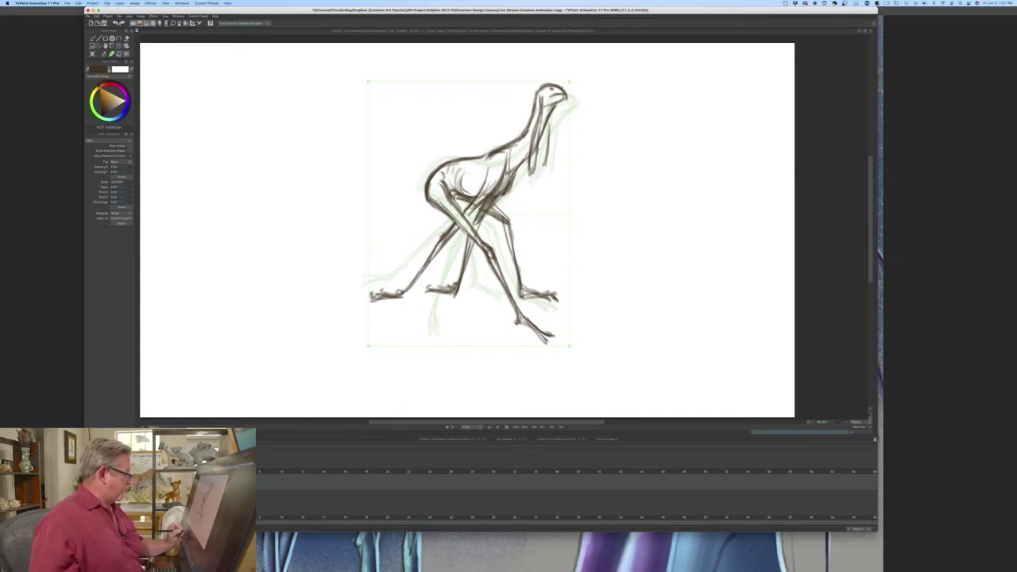
key(Right)
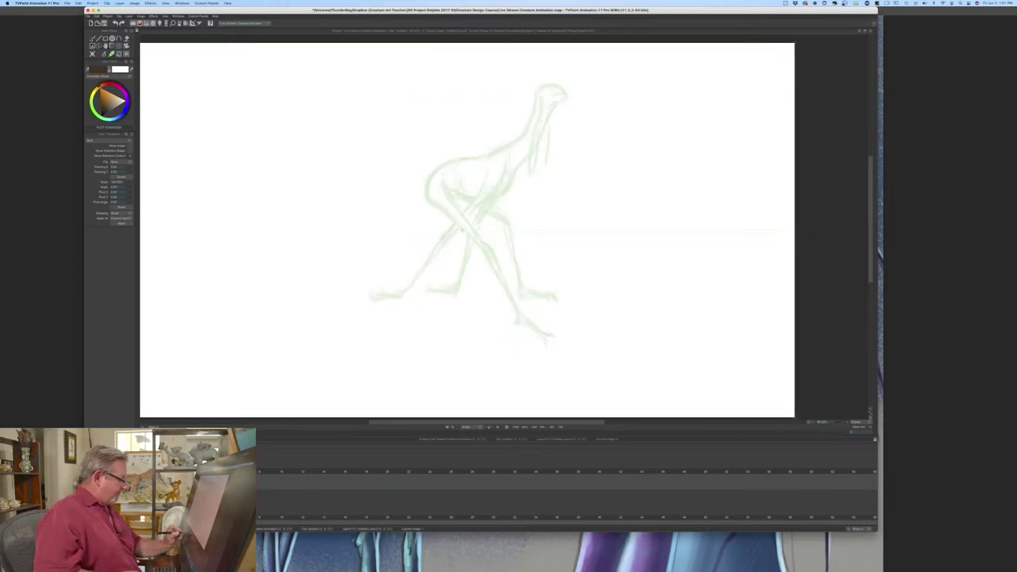
key(Left)
key(Left)
key(Left)
key(Left)
key(Left)
key(Left)
key(Left)
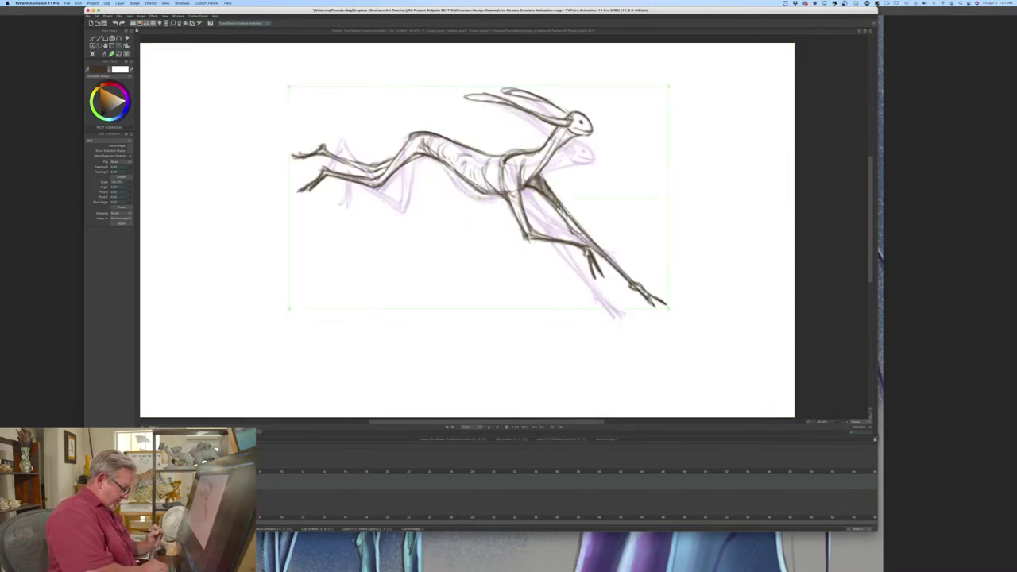
click(249, 474)
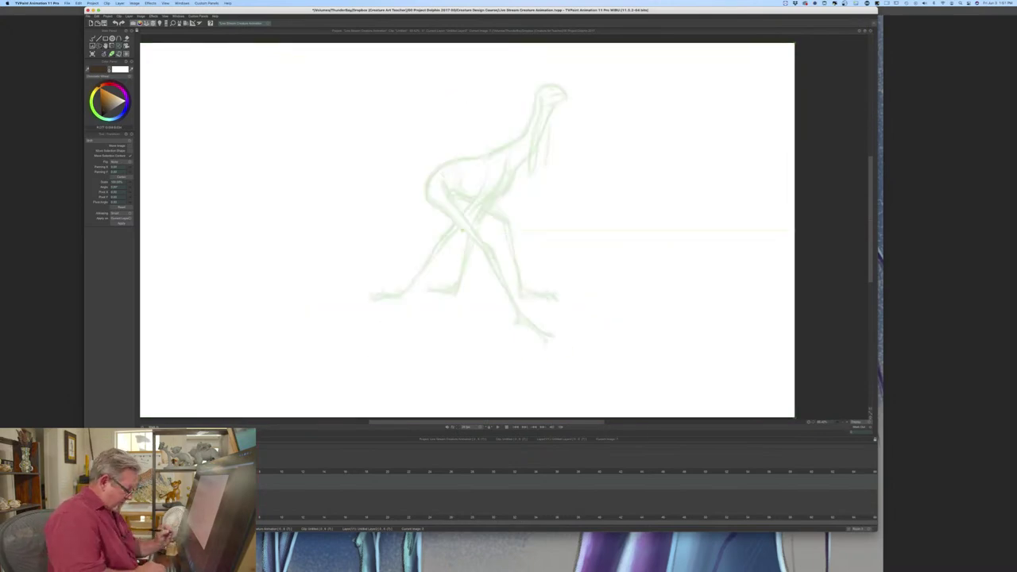
key(super+v)
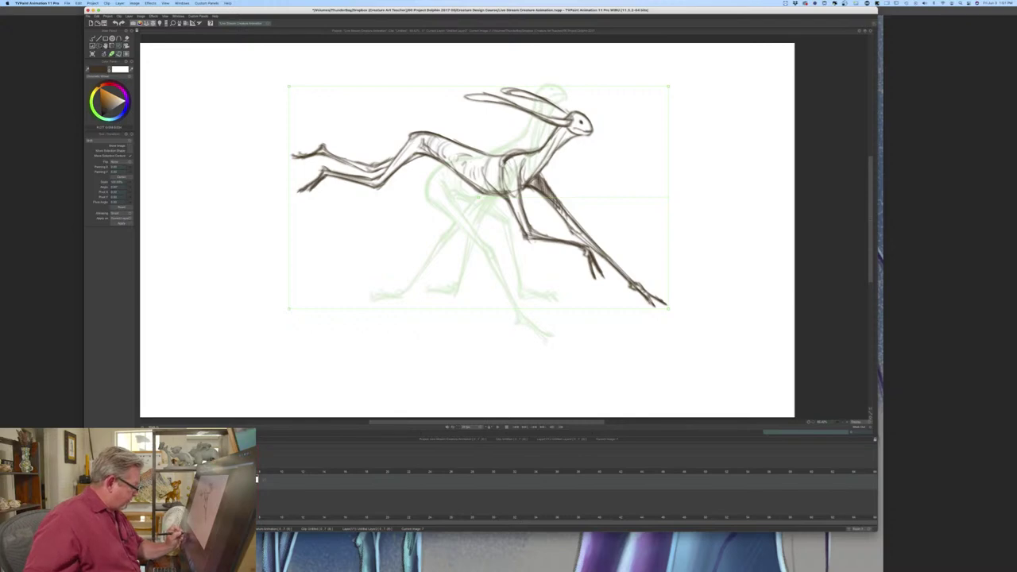
- Add an empty frame between the seventh pose and the pasted running pose, with both neighbouring drawings as onion-skin guides
key(Right)
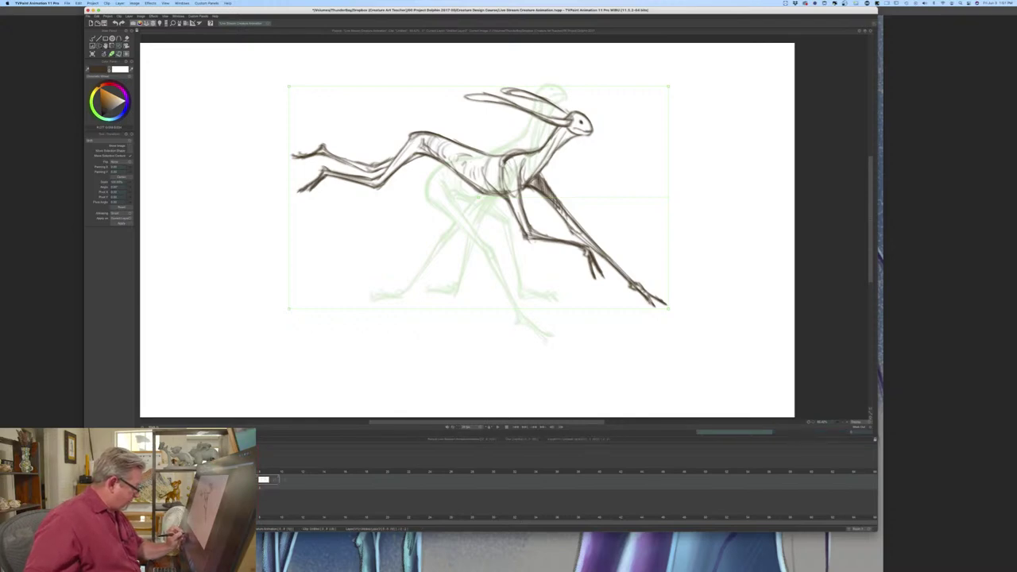
drag(278, 486, 269, 486)
click(92, 54)
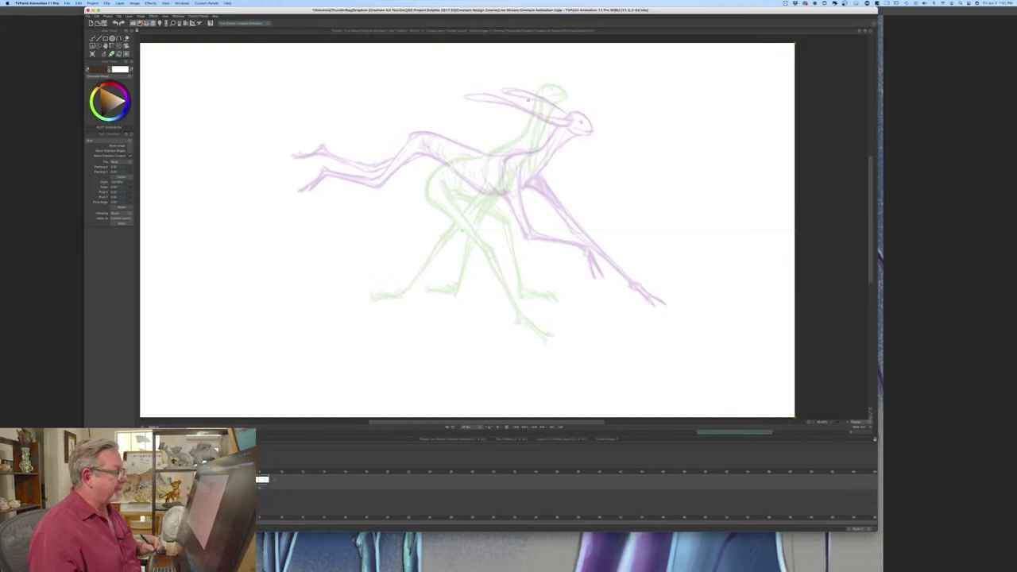
key(Left)
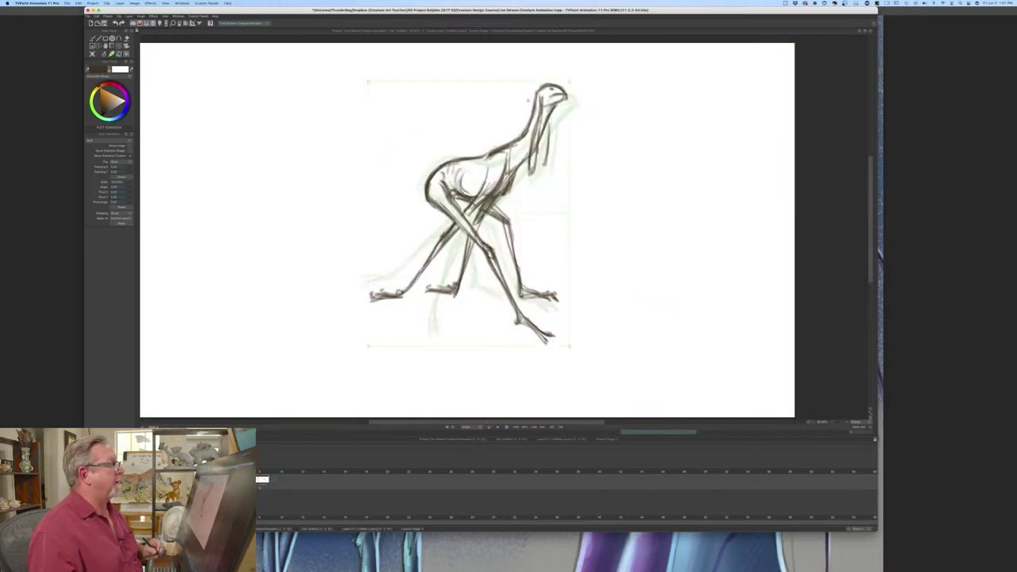
key(Right)
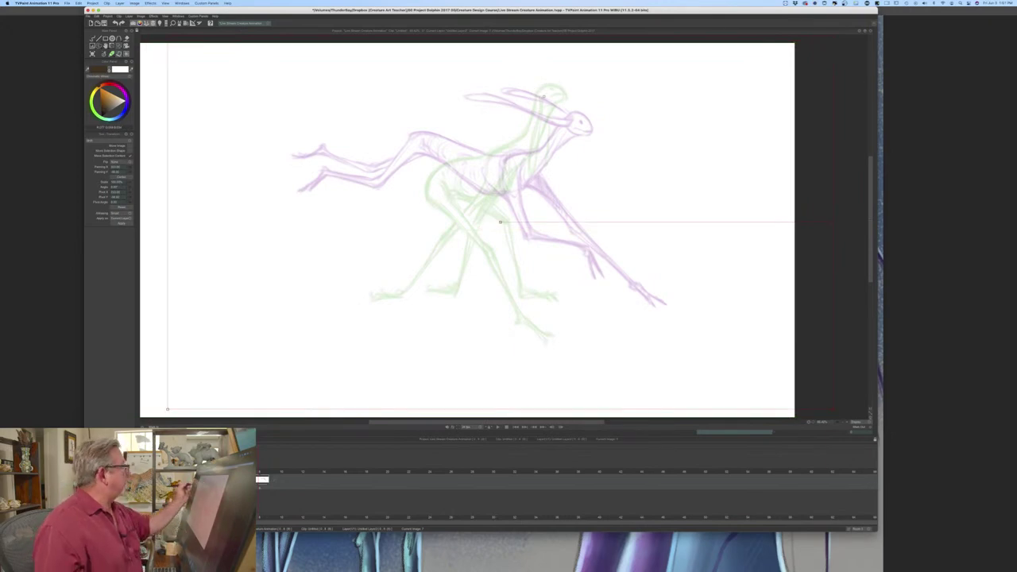
- Sketch the creature's rounded head on the empty frame with the brush, slightly above the previous pose's head
click(110, 55)
click(101, 60)
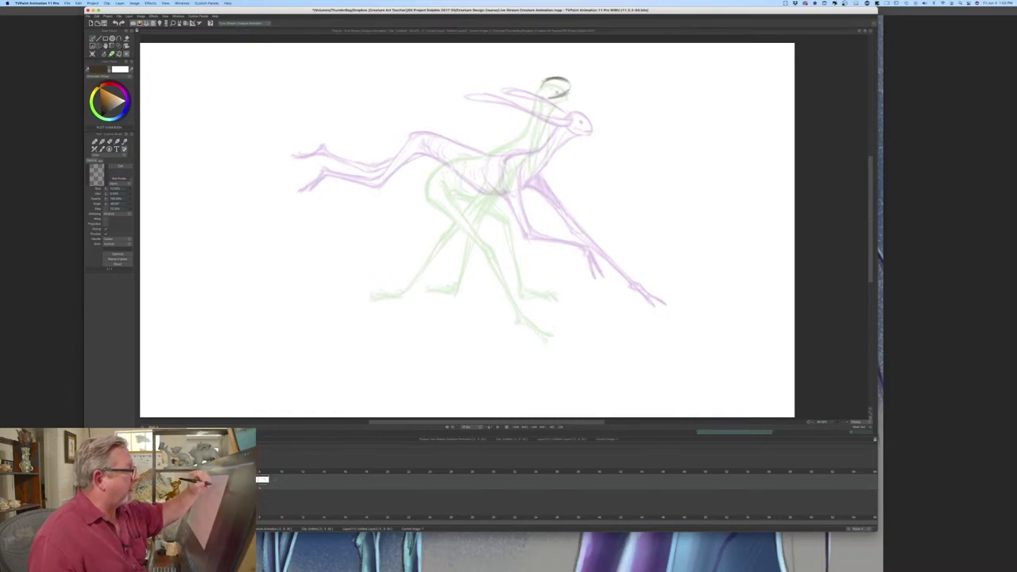
key(Left)
key(Right)
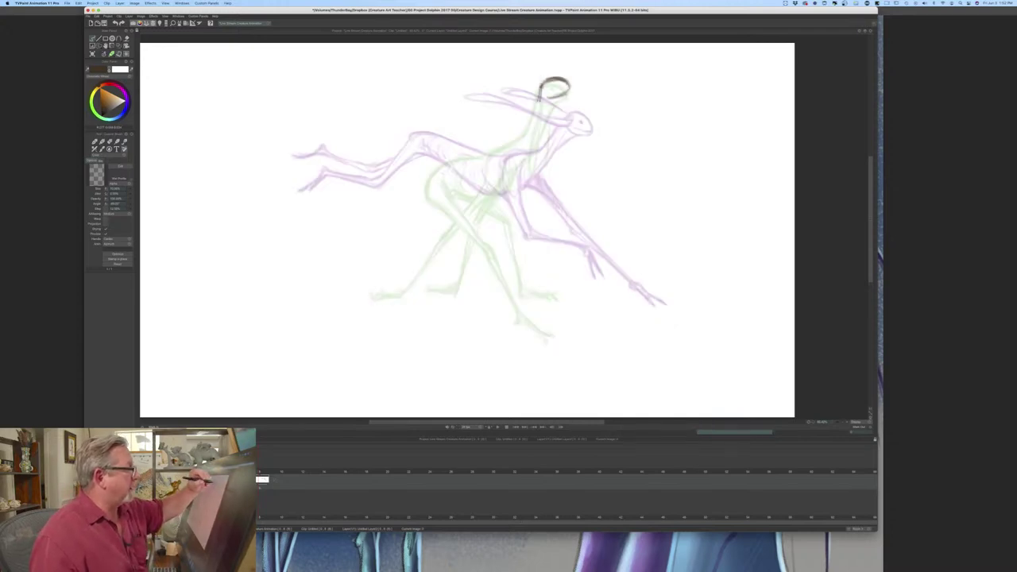
key(Left)
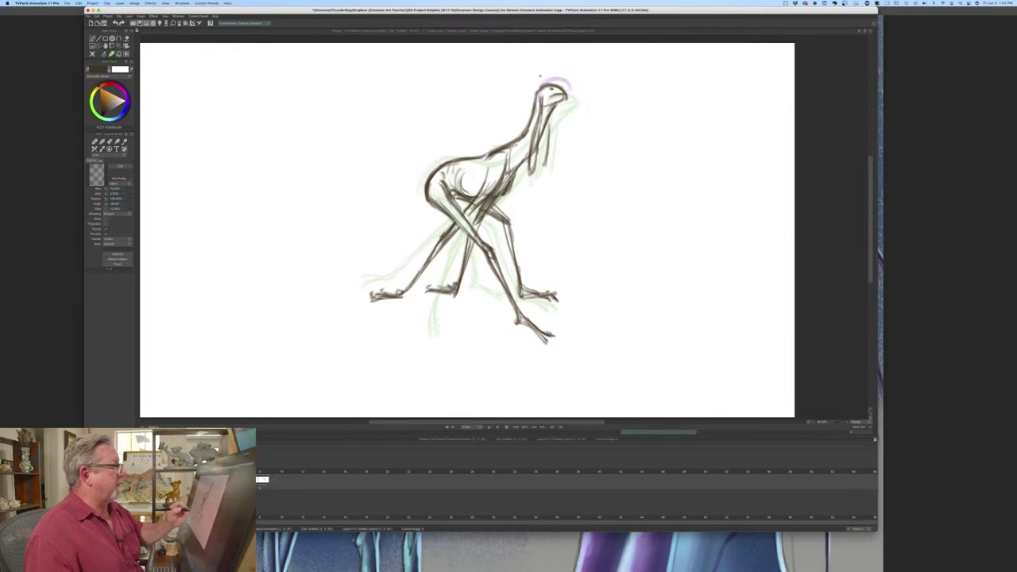
- Flip back through the preceding run frames and return to the new frame to examine the motion leading into it
key(Left)
key(Left)
key(Left)
key(Left)
key(Left)
key(Right)
key(Right)
key(Right)
key(Right)
key(Right)
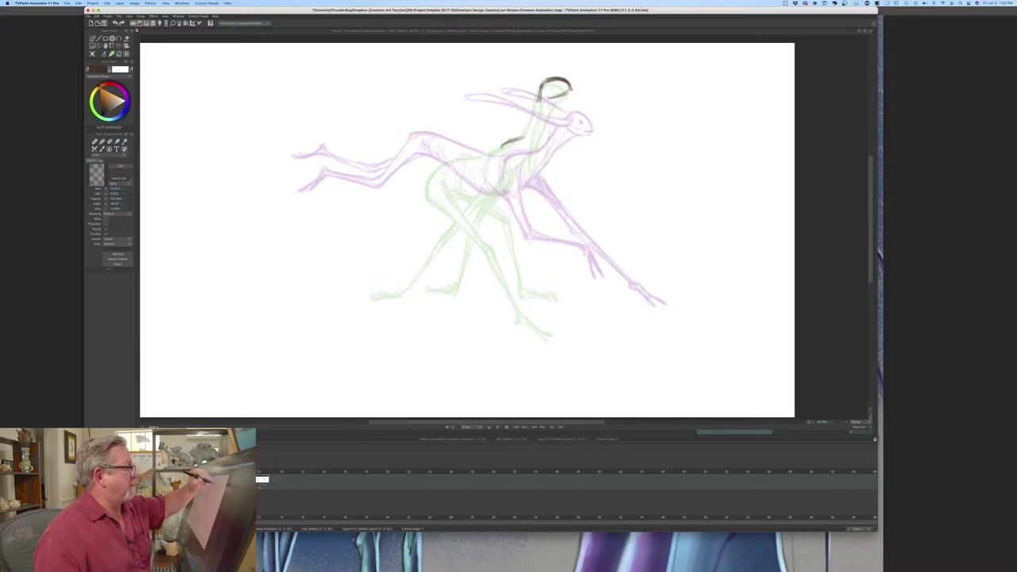
- Draw the back and front contours of the neck from the head down to the shoulders, comparing them with the previous pose
drag(541, 97, 532, 124)
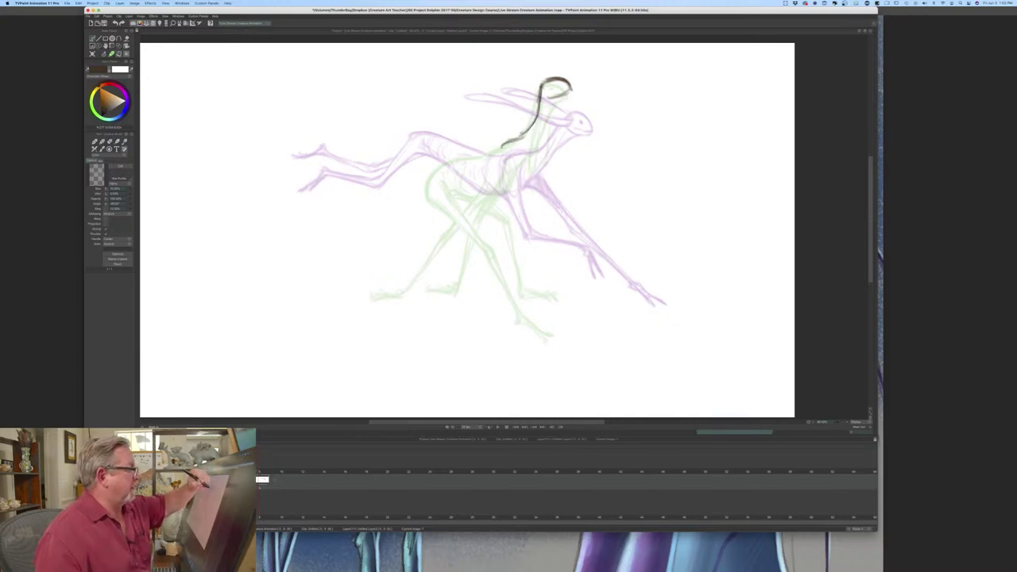
mouse_move(560, 96)
mouse_down()
mouse_move(549, 132)
mouse_move(534, 146)
mouse_move(517, 139)
mouse_move(535, 147)
mouse_move(526, 156)
mouse_up()
drag(538, 118, 503, 149)
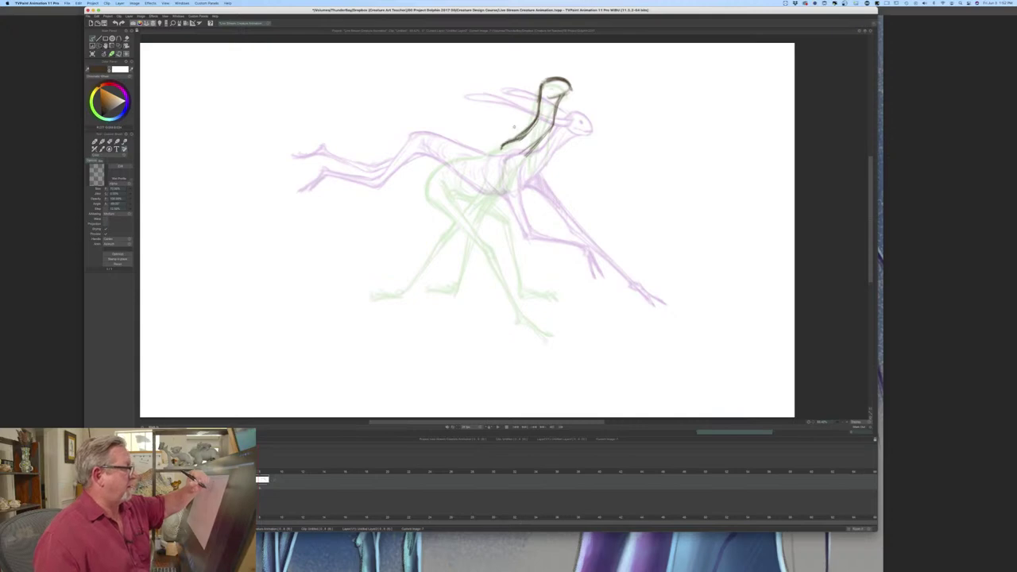
key(Left)
key(Right)
key(Left)
key(Right)
key(Left)
key(Right)
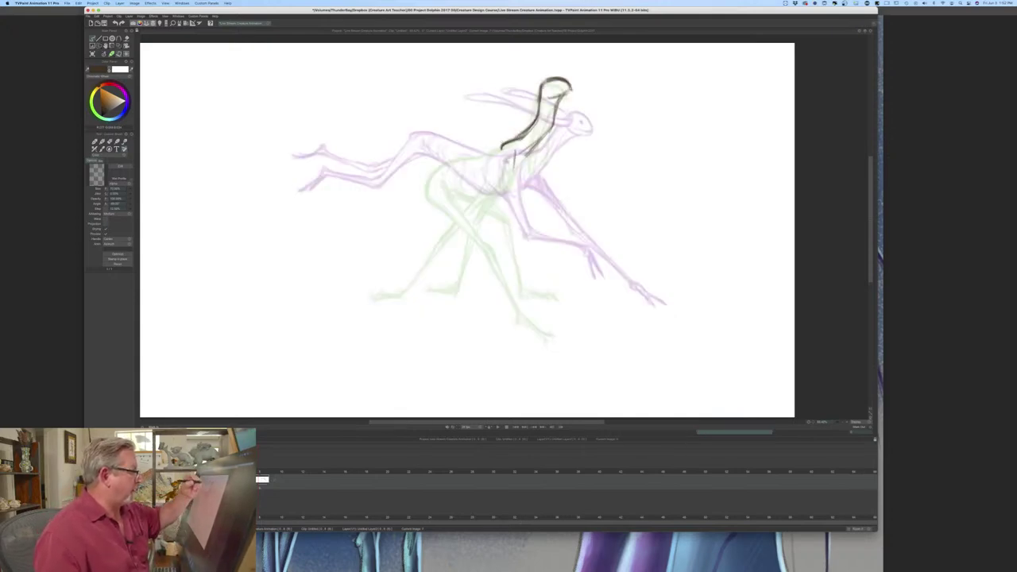
key(Left)
key(Right)
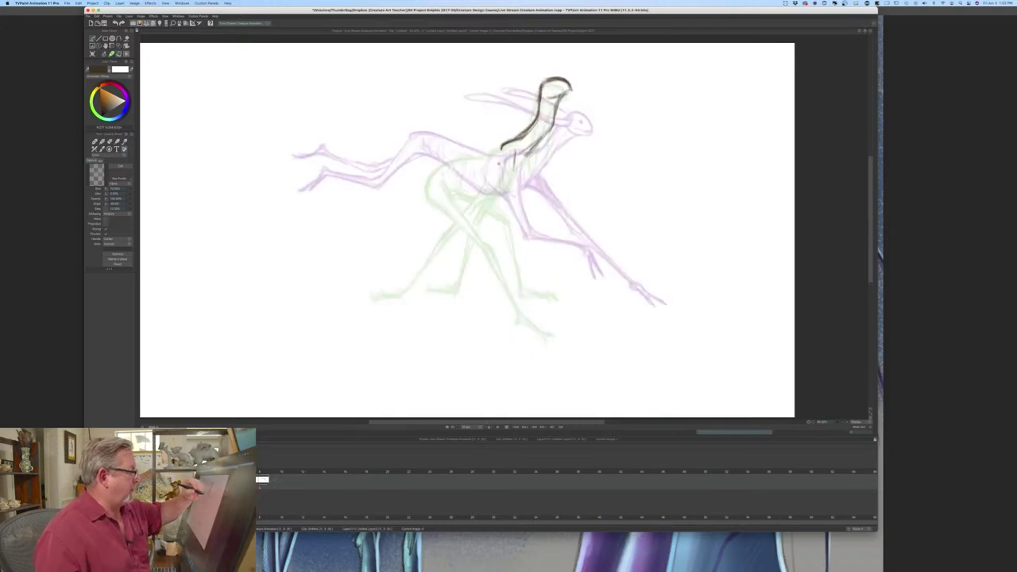
- Rough in the upper part of the backward-swung foreleg from shoulder to elbow and erase its stray lines
mouse_move(515, 148)
mouse_down()
mouse_move(505, 184)
mouse_move(473, 211)
mouse_up()
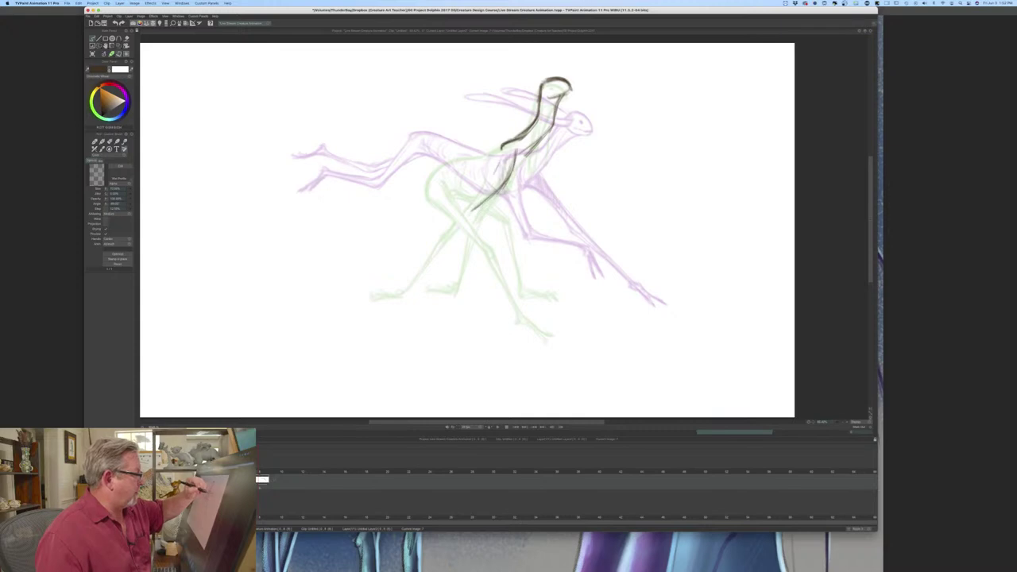
drag(499, 165, 468, 208)
mouse_move(495, 173)
mouse_down()
mouse_move(461, 212)
mouse_move(472, 211)
mouse_up()
key(e)
drag(491, 172, 466, 210)
key(Left)
key(Right)
- Redraw the backward-swung upper foreleg with cleaner contours down to the elbow, checking it against the previous frame
key(b)
drag(506, 181, 474, 202)
drag(499, 158, 461, 209)
drag(482, 189, 460, 207)
key(Left)
key(Right)
key(Left)
key(Right)
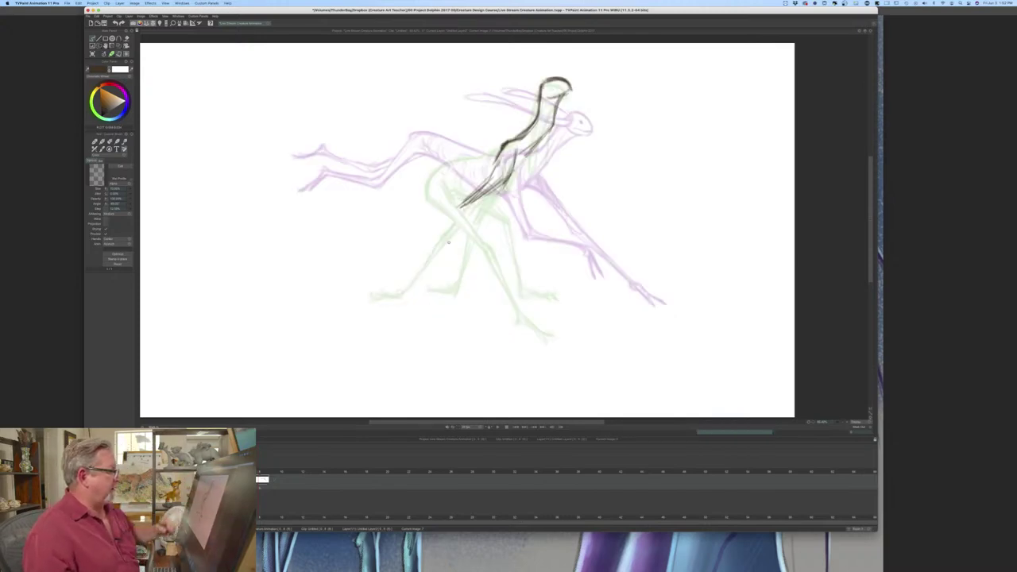
key(Left)
key(Right)
- Draw the lower part of the backward-swung foreleg down from the elbow and add its foot pointing backward
drag(453, 210, 444, 278)
drag(451, 239, 441, 284)
mouse_move(442, 283)
mouse_down()
mouse_move(421, 290)
mouse_move(438, 296)
mouse_move(408, 289)
mouse_up()
drag(436, 288, 420, 291)
key(Left)
key(Right)
key(Left)
key(Right)
key(Left)
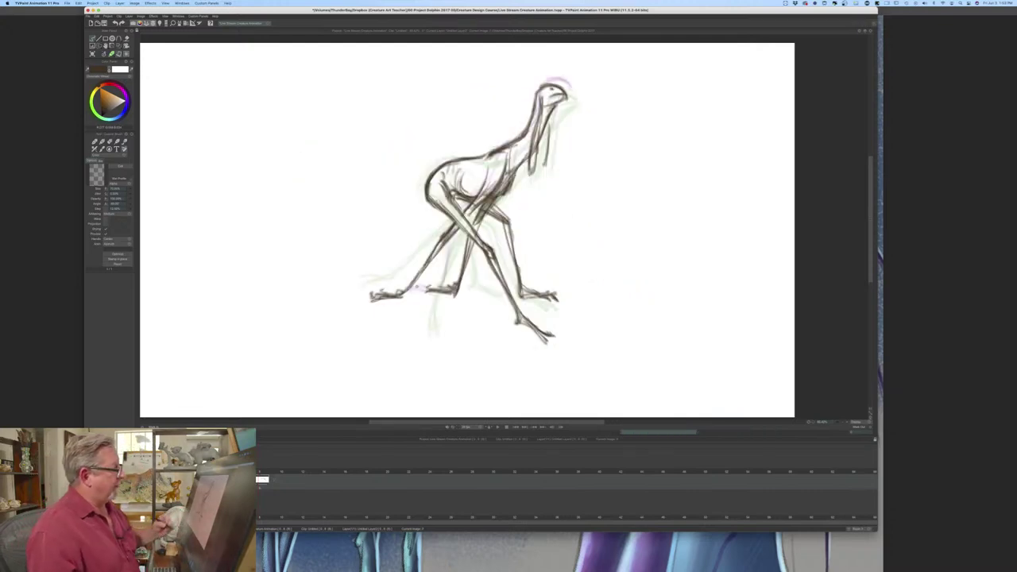
key(Right)
- Draw the chest line continuing into the upper part of the other foreleg, down to its elbow
mouse_move(533, 151)
mouse_down()
mouse_move(498, 192)
mouse_move(515, 199)
mouse_move(502, 221)
mouse_up()
key(Left)
key(Right)
key(Left)
key(Right)
- Draw the second foreleg's lower part angled forward from the elbow and finish it with a downward-pointing foot
mouse_move(518, 178)
mouse_down()
mouse_move(501, 221)
mouse_move(522, 241)
mouse_up()
key(Left)
key(Right)
mouse_move(514, 199)
mouse_down()
mouse_move(511, 225)
mouse_move(533, 269)
mouse_up()
key(Left)
key(Right)
drag(510, 224, 536, 298)
mouse_move(528, 262)
mouse_down()
mouse_move(540, 303)
mouse_move(531, 305)
mouse_up()
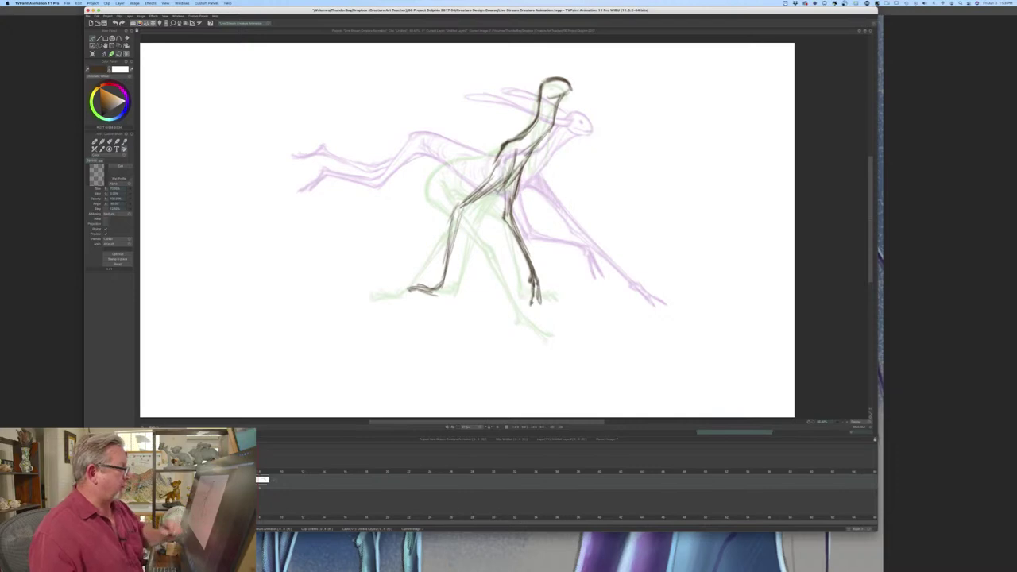
key(Left)
key(Right)
key(Left)
key(Right)
- Shade the second foreleg's upper part below the chest and refine the shoulder line at the base of the neck
mouse_move(518, 166)
mouse_down()
mouse_move(505, 186)
mouse_move(508, 223)
mouse_up()
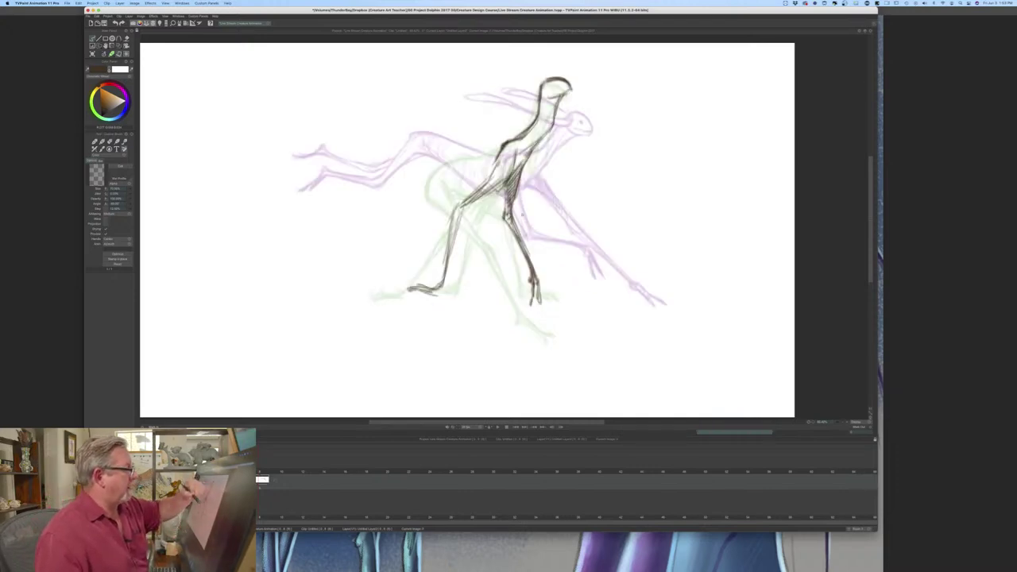
key(Left)
key(Right)
key(Left)
key(Right)
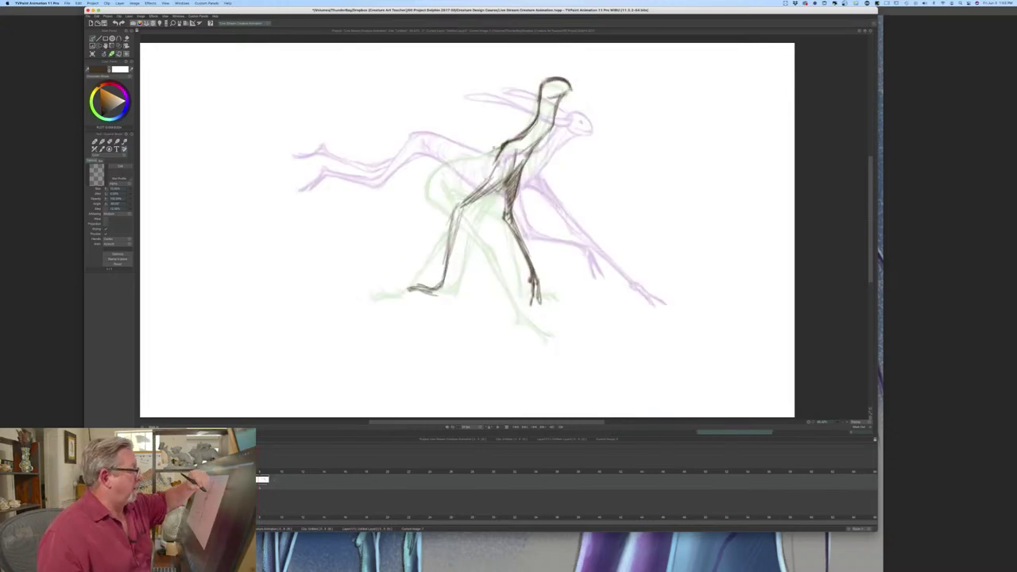
key(Left)
key(Right)
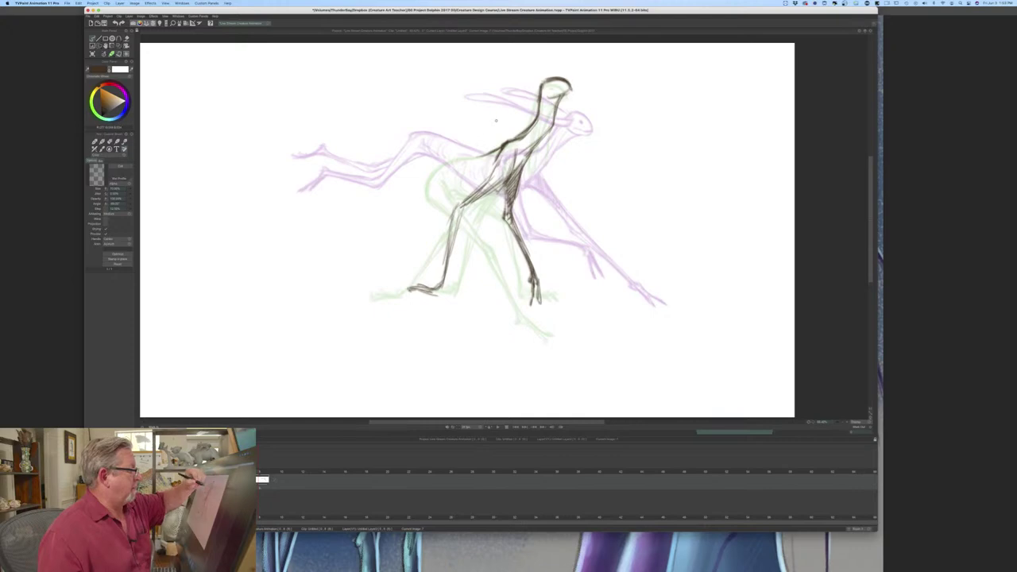
- Draw the curve of the back from the shoulders down to the rump
drag(501, 145, 418, 189)
key(Left)
key(Right)
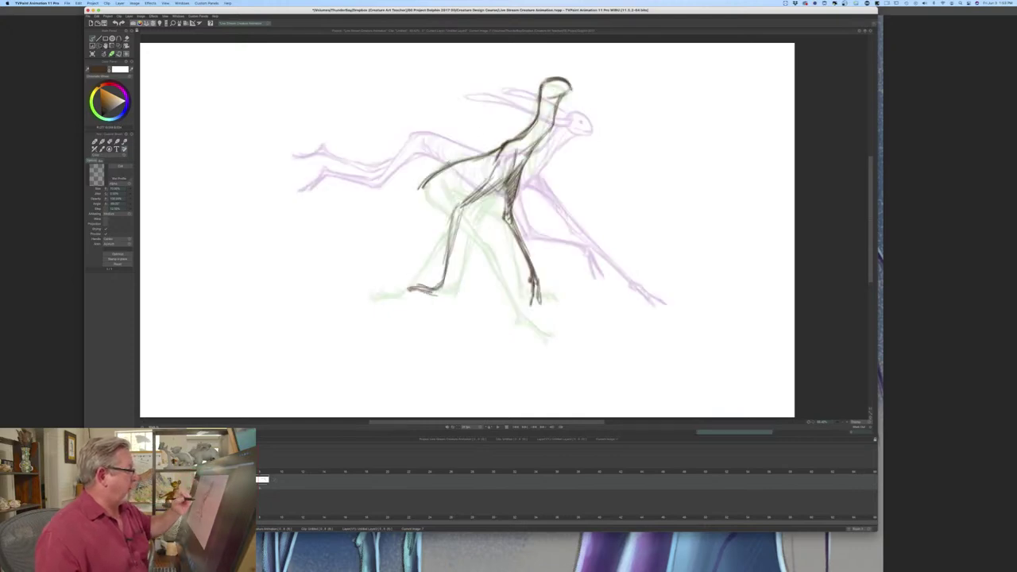
- Sketch the near hind leg's thigh and shin contours, slanting forward and down from the rump
mouse_move(443, 170)
mouse_down()
mouse_move(416, 190)
mouse_move(444, 187)
mouse_move(471, 244)
mouse_up()
drag(443, 189, 506, 300)
mouse_move(421, 188)
mouse_down()
mouse_move(443, 216)
mouse_move(432, 203)
mouse_up()
drag(423, 186, 465, 244)
drag(434, 204, 478, 260)
- Erase the backward-swung foreleg's lines where the near hind leg crosses in front of it
key(e)
drag(460, 210, 452, 241)
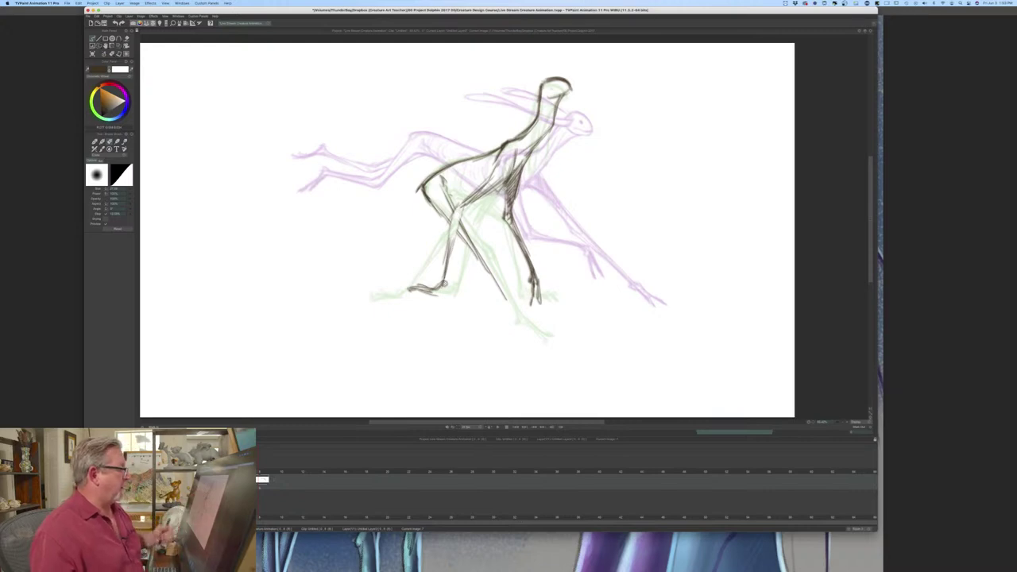
key(super+z)
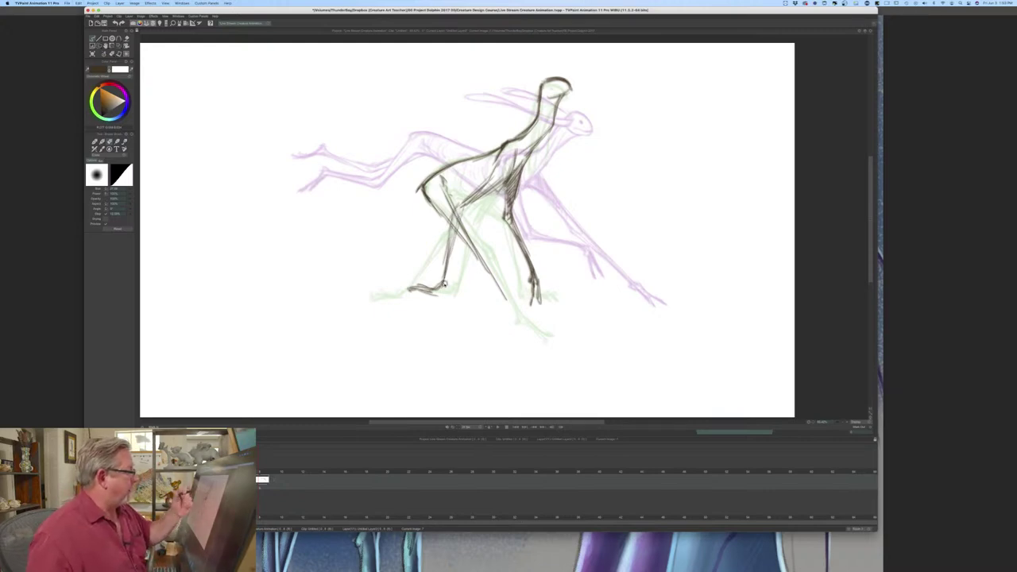
drag(446, 209, 471, 243)
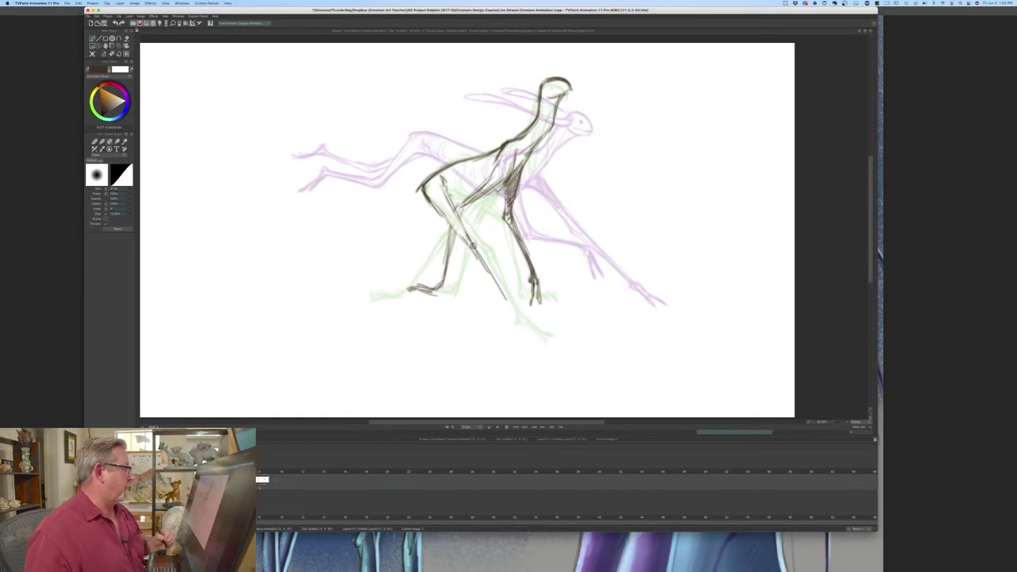
- Extend the near hind leg forward and down to the ankle, draw its foot and compare with the previous frame
key(b)
mouse_move(461, 231)
mouse_down()
mouse_move(536, 326)
mouse_move(516, 312)
mouse_move(563, 346)
mouse_move(551, 348)
mouse_up()
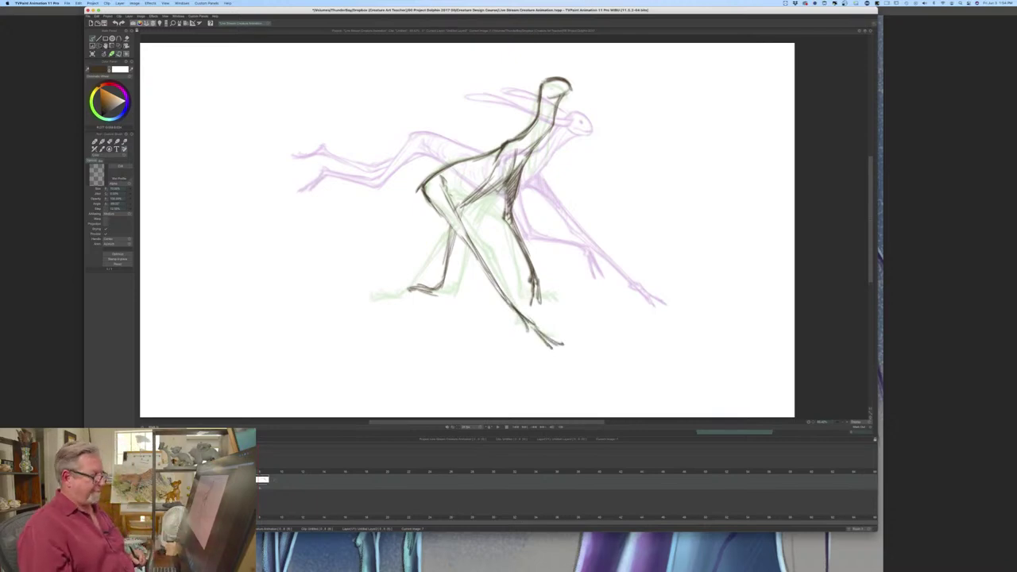
key(Left)
key(Right)
key(Left)
key(Right)
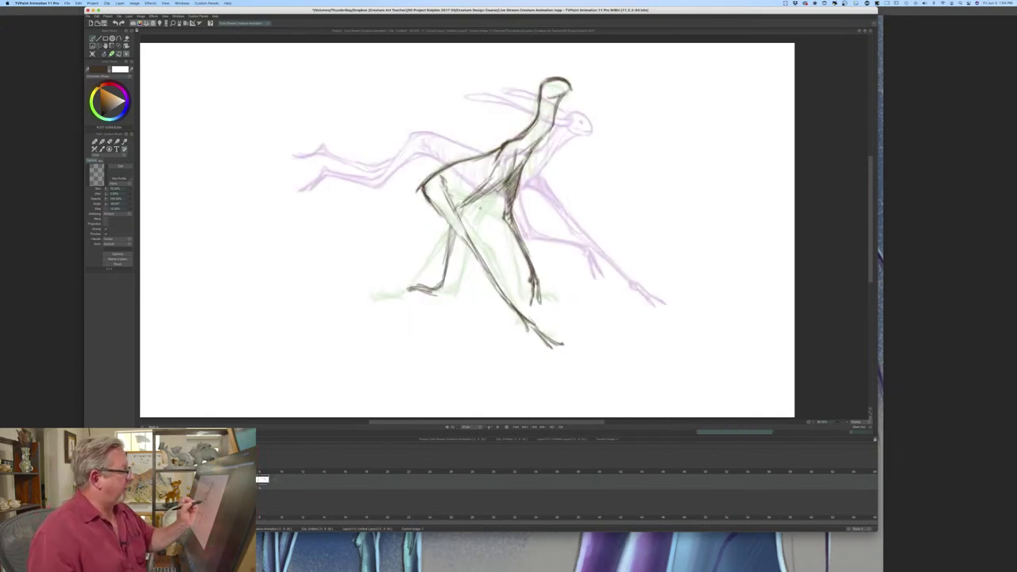
key(Left)
key(Right)
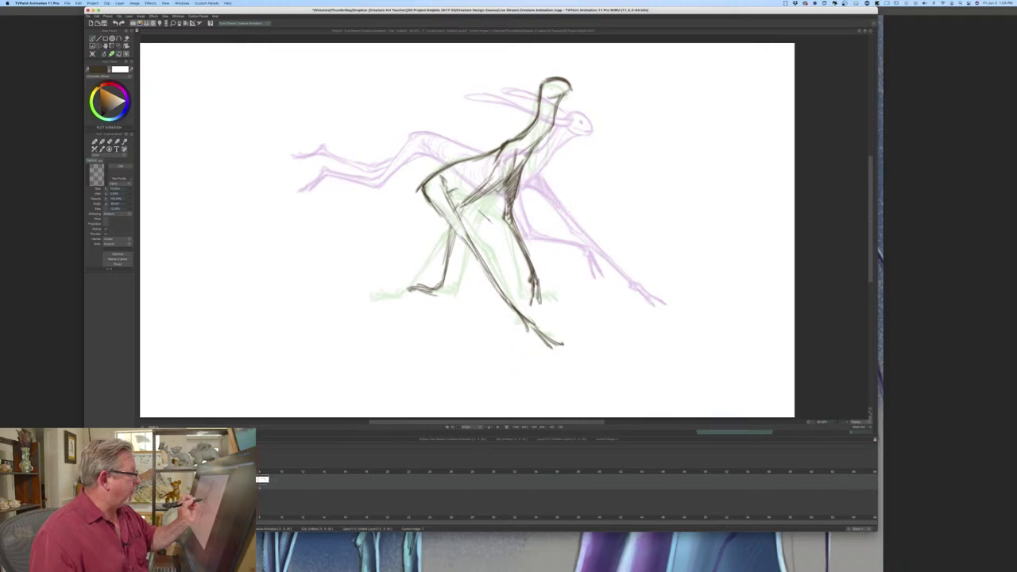
- Draw the belly line between chest and hip and add rib contour strokes to the torso
drag(451, 191, 463, 199)
key(Left)
key(Right)
mouse_move(521, 169)
mouse_down()
mouse_move(511, 187)
mouse_move(453, 196)
mouse_up()
mouse_move(490, 160)
mouse_down()
mouse_move(463, 183)
mouse_move(460, 229)
mouse_up()
- Darken the near hind leg's contours from the rump through the knee to the foot
drag(426, 195, 468, 246)
drag(442, 211, 510, 304)
drag(473, 240, 550, 348)
key(Left)
key(Right)
key(Left)
key(Right)
- Sketch the far hind leg's thigh slanting forward and down from beneath the belly, checking it against earlier frames
drag(472, 202, 513, 245)
drag(480, 203, 500, 228)
key(Left)
key(Right)
drag(478, 201, 516, 240)
key(Left)
key(Right)
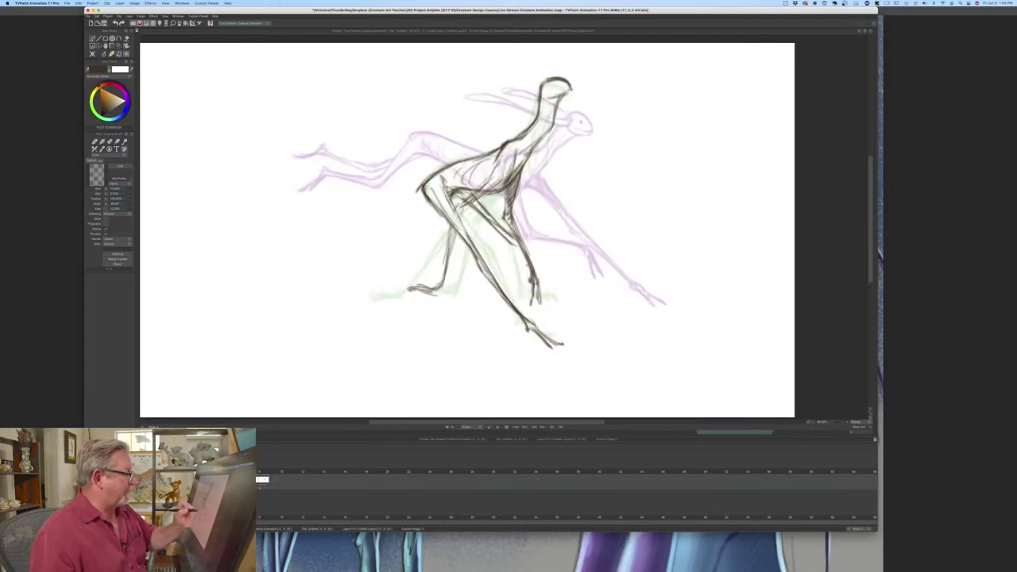
key(Left)
key(Left)
key(Right)
key(Right)
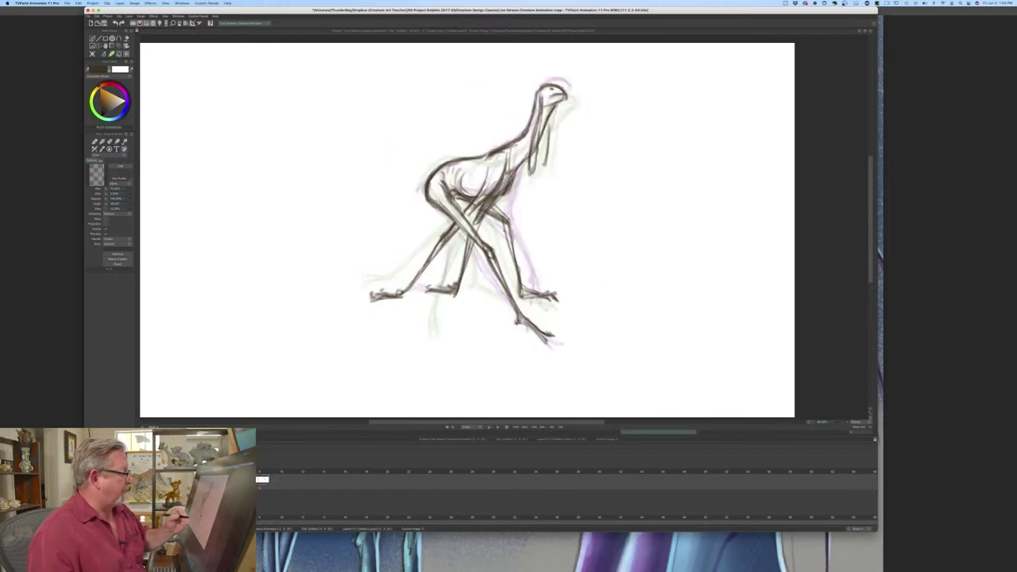
- Erase the far hind leg's slanting thigh lines beneath the belly
key(e)
mouse_move(495, 221)
mouse_down()
mouse_move(514, 243)
mouse_move(477, 197)
mouse_up()
key(Left)
key(Right)
key(b)
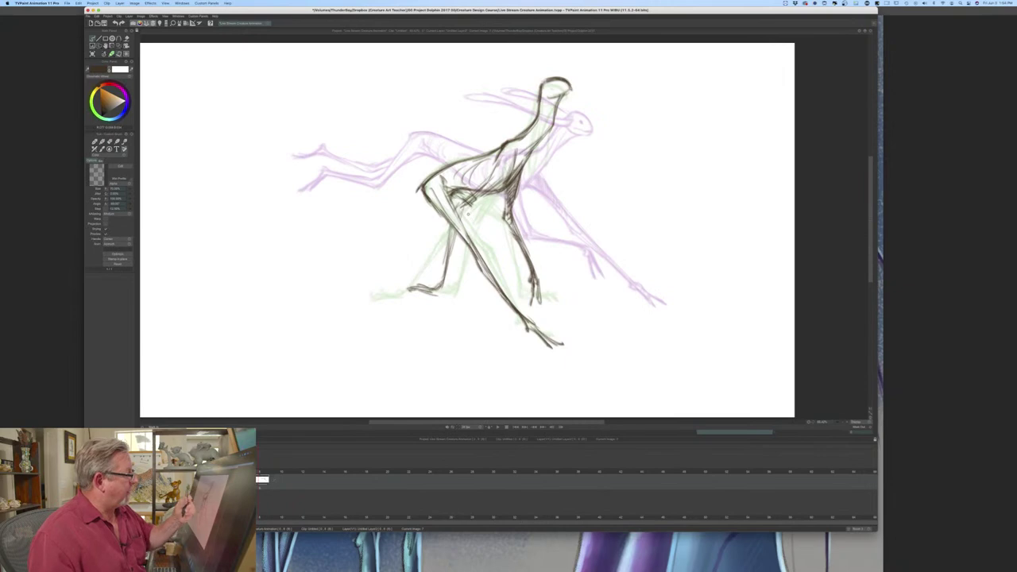
key(e)
drag(477, 193, 461, 207)
key(Left)
key(Right)
- Redraw the far hind leg with a nearly horizontal thigh under the belly and a shin slanting forward to the ankle
key(b)
mouse_move(460, 206)
mouse_down()
mouse_move(484, 181)
mouse_move(461, 214)
mouse_up()
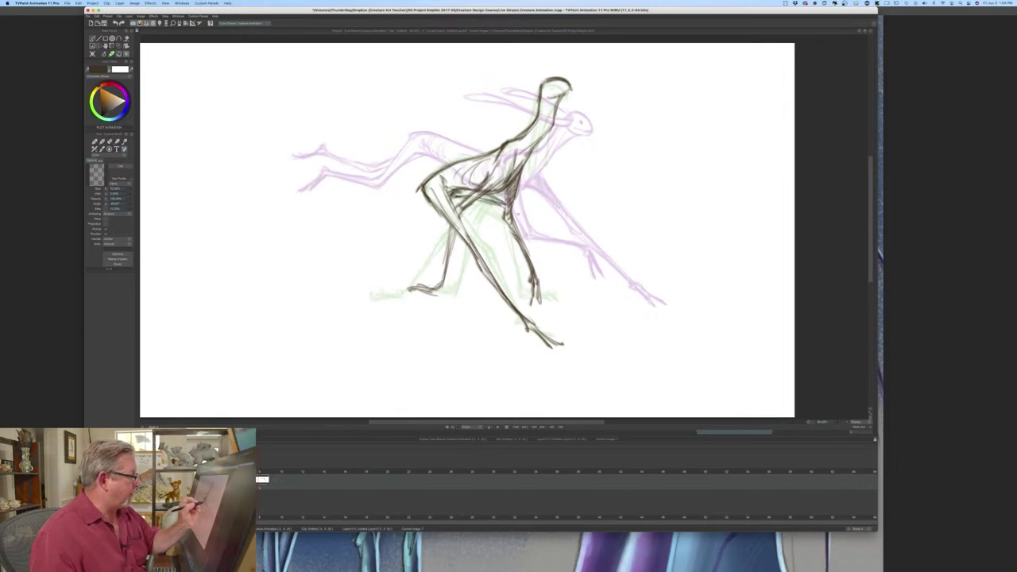
drag(517, 213, 546, 251)
key(Left)
key(Right)
drag(517, 212, 551, 266)
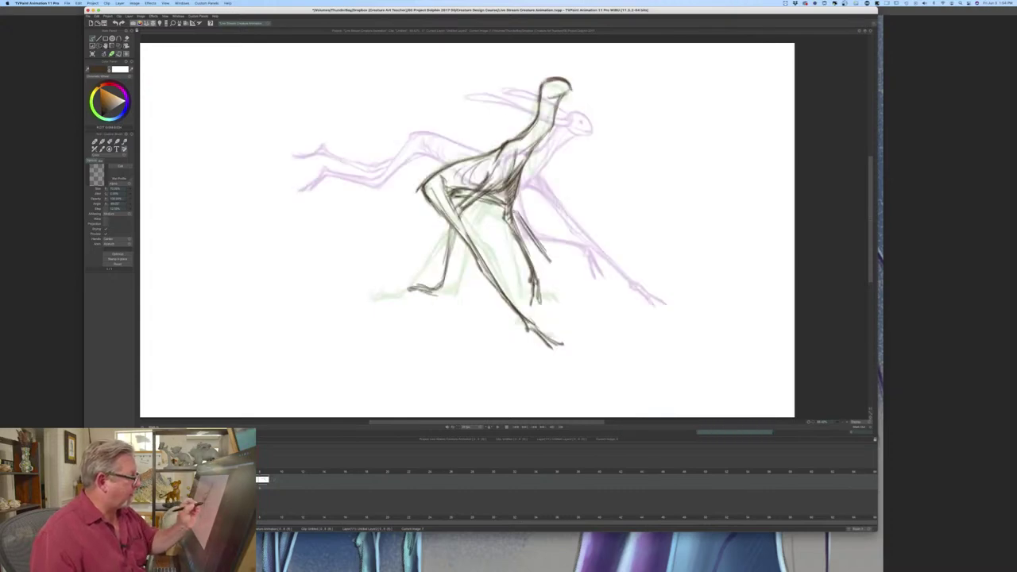
drag(517, 219, 561, 276)
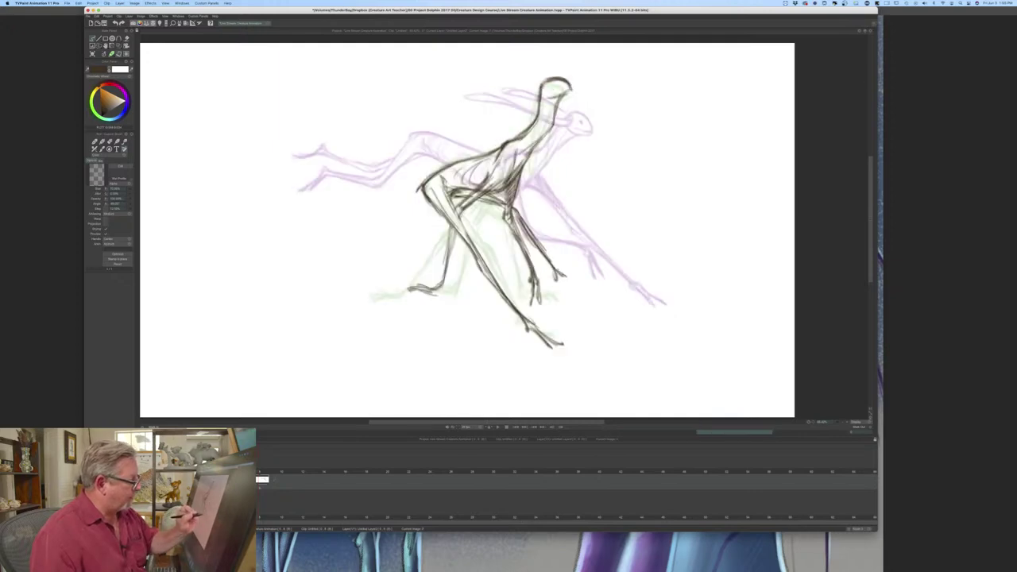
- Add the far hind foot reaching forward from the ankle and flip against the previous frame to check the leg's motion
key(Left)
drag(561, 279, 594, 293)
key(Right)
key(Left)
key(Right)
key(Left)
key(Right)
key(Left)
key(Right)
key(Left)
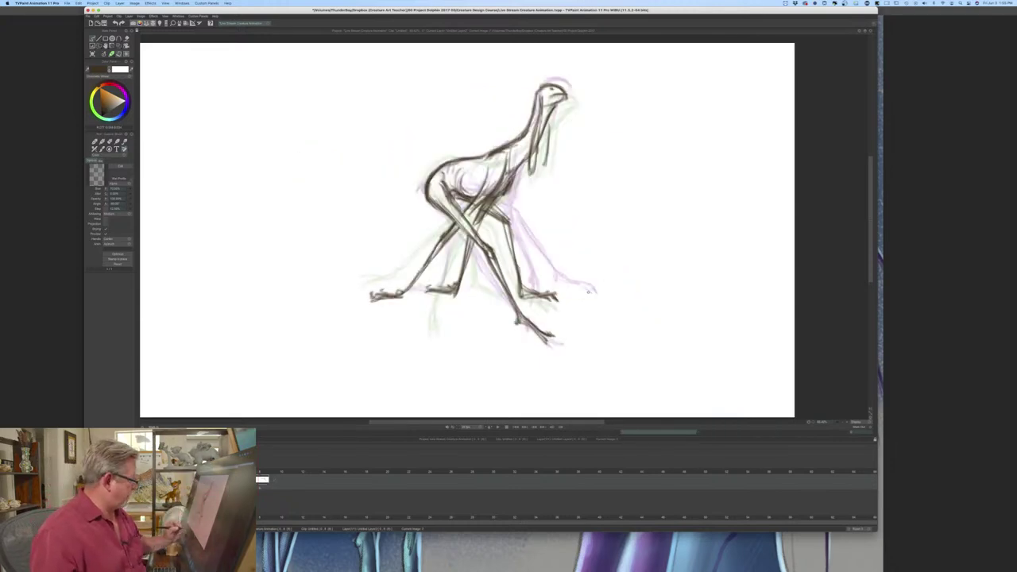
- Flip back and forth through the earlier run poses to check the flow of the legs
key(Left)
key(Left)
key(Left)
key(Left)
key(Left)
key(Right)
key(Right)
key(Right)
key(Right)
key(Right)
key(Right)
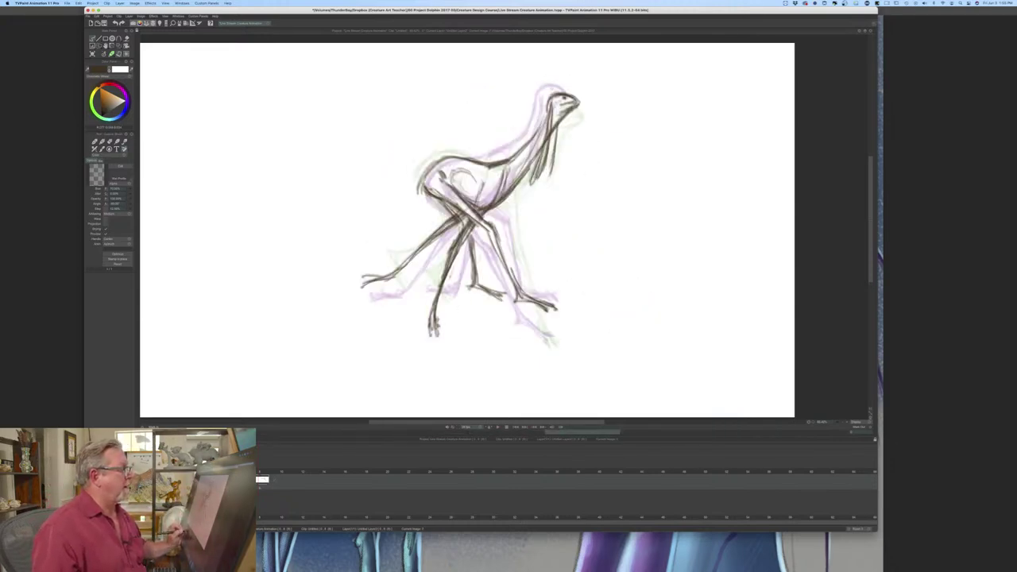
- Shift the repeated first pose one frame later and insert a blank drawing before it
mouse_move(259, 473)
mouse_down()
mouse_move(189, 474)
mouse_move(264, 474)
mouse_move(200, 474)
mouse_move(253, 474)
mouse_up()
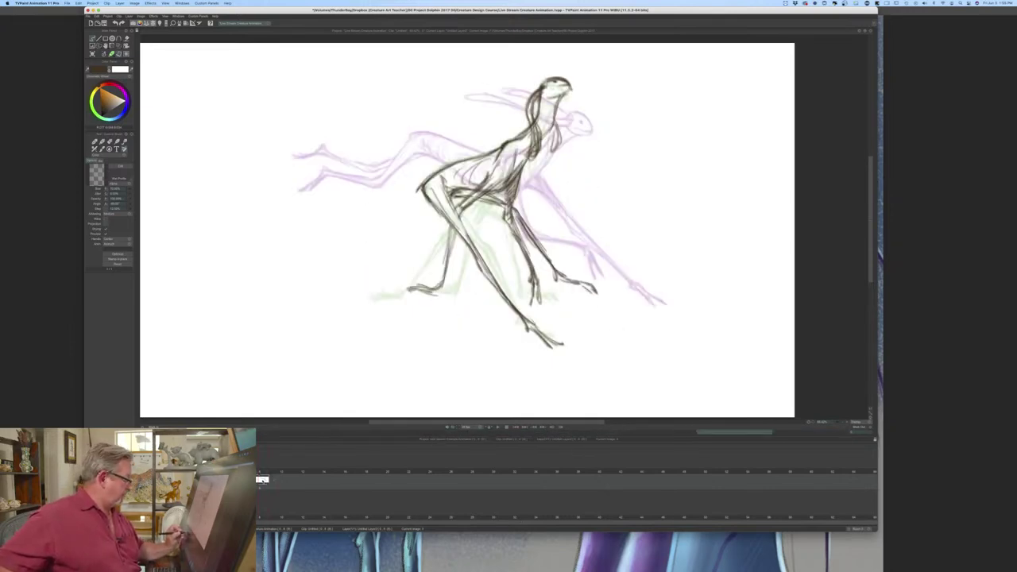
drag(258, 486, 270, 488)
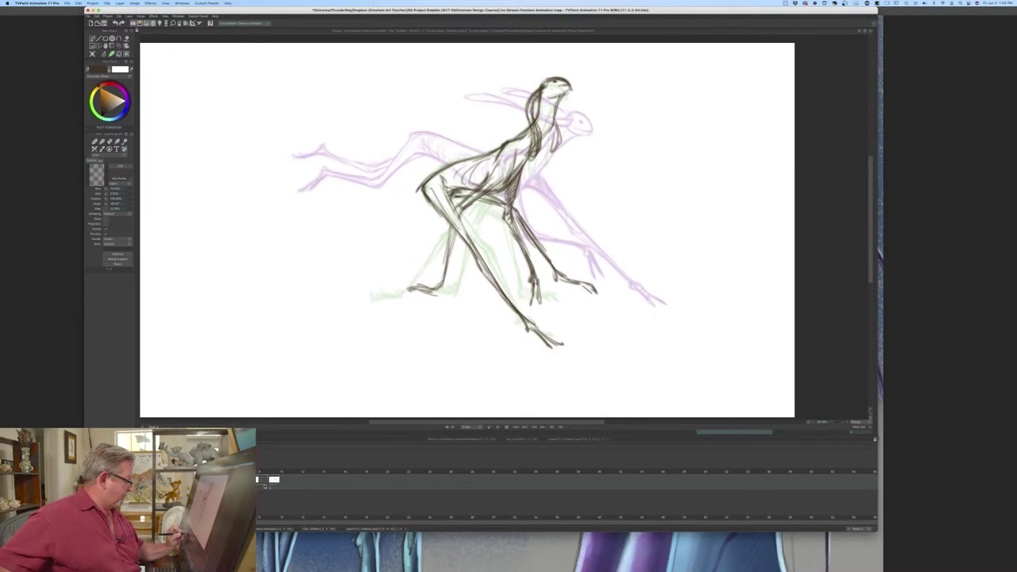
key(Right)
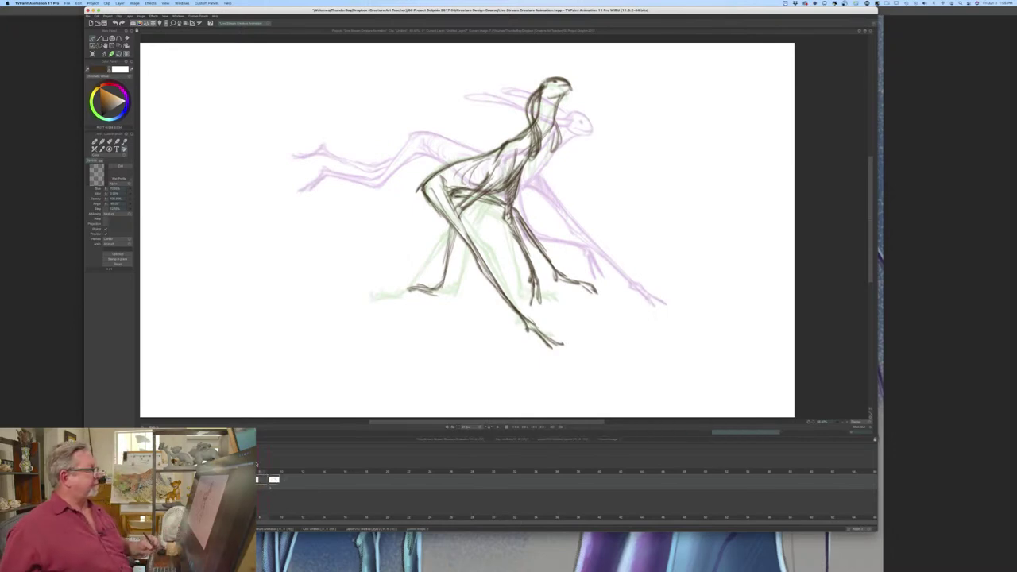
click(92, 54)
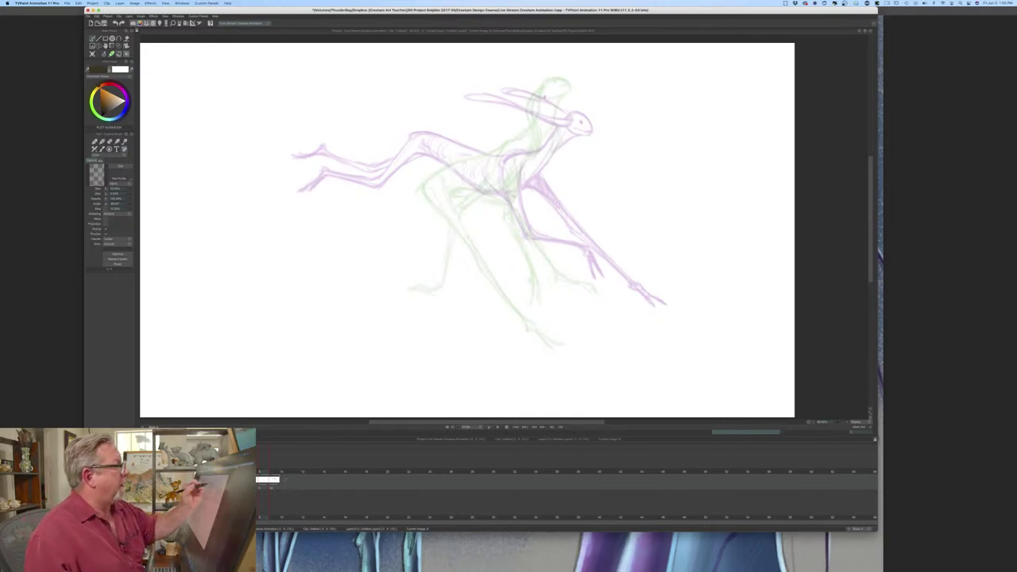
- Sketch the head slightly ahead of the previous pose's head and curve the back of the neck down to the shoulders
drag(566, 94, 574, 93)
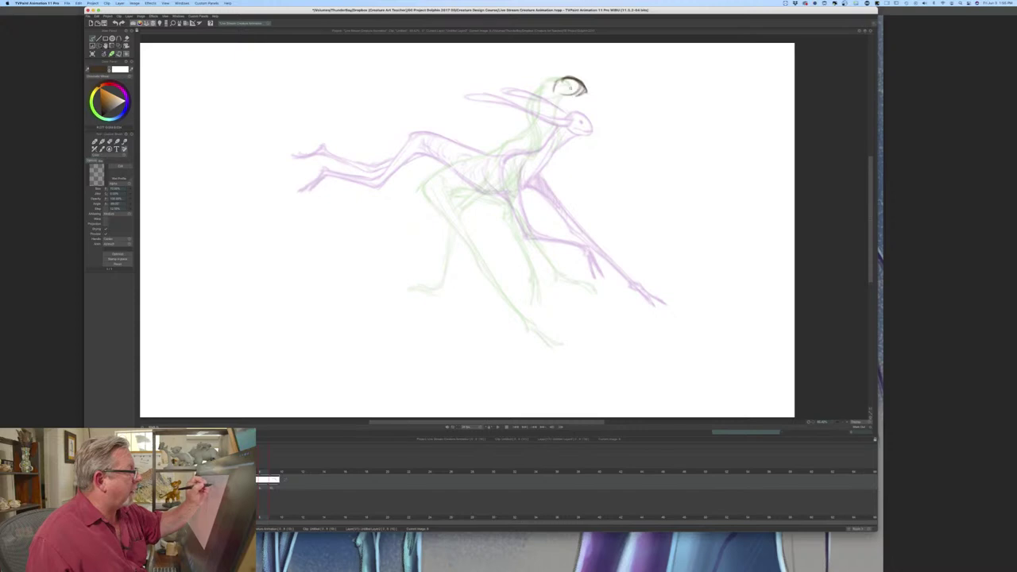
key(Left)
key(Right)
drag(558, 81, 543, 120)
key(Left)
key(Right)
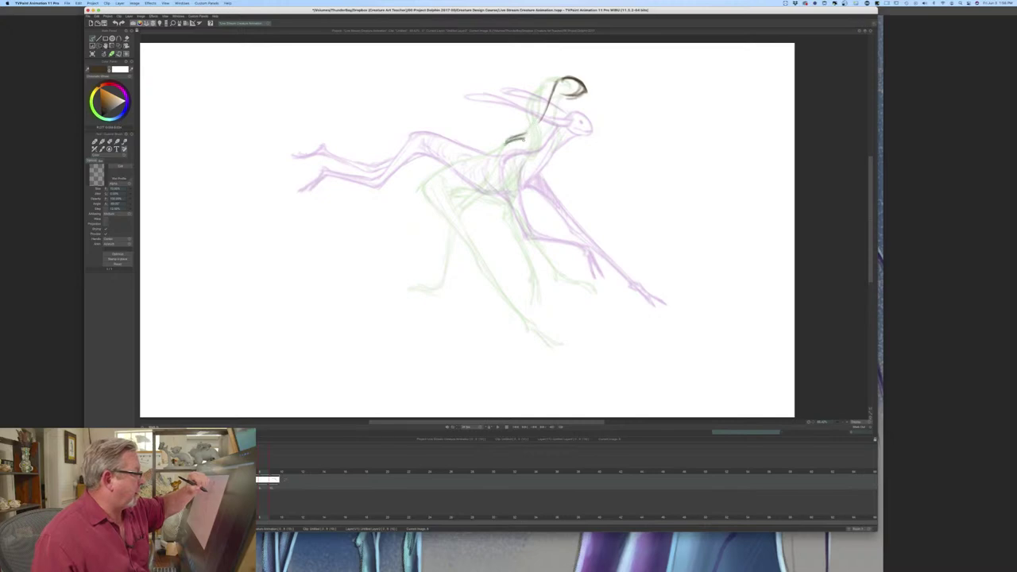
drag(504, 147, 523, 137)
key(Left)
key(Right)
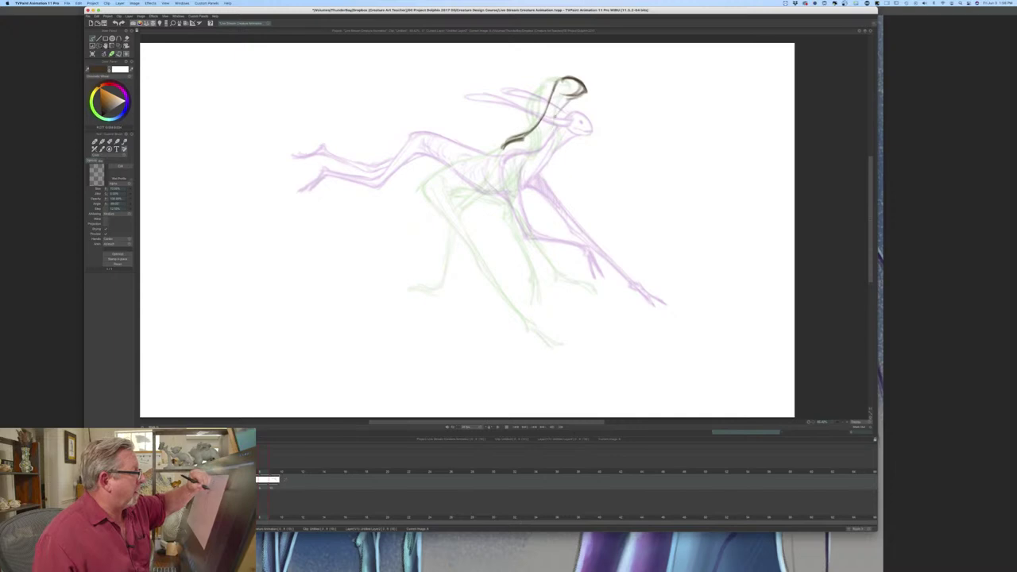
- Draw the front of the neck from the jaw down to the chest and flip against the previous pose to check it
drag(569, 100, 524, 166)
key(Left)
key(Right)
key(Left)
key(Right)
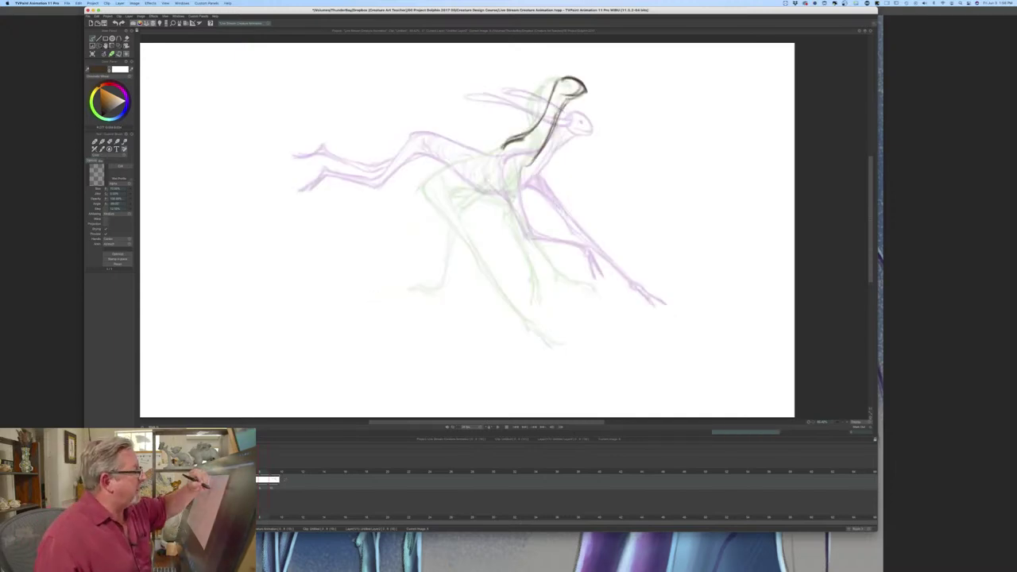
key(Left)
key(Right)
key(Left)
key(Right)
key(Left)
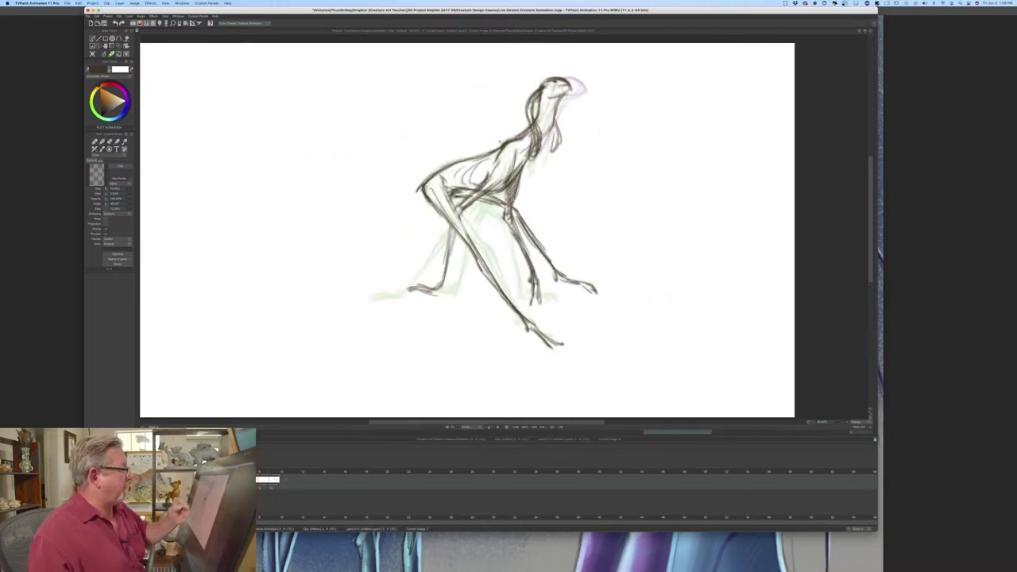
key(Right)
key(Right)
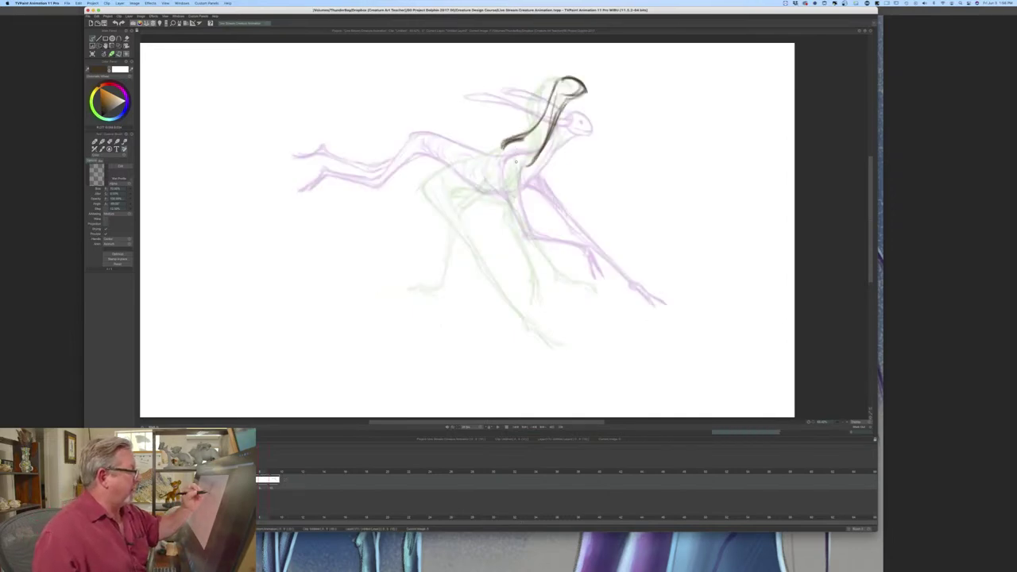
- Draw the near front leg from the shoulder down to a bent knee, with the lower leg and foot folding backward
mouse_move(518, 145)
mouse_down()
mouse_move(509, 186)
mouse_move(503, 162)
mouse_move(494, 207)
mouse_up()
mouse_move(515, 174)
mouse_down()
mouse_move(486, 230)
mouse_move(493, 262)
mouse_up()
mouse_move(504, 225)
mouse_down()
mouse_move(488, 280)
mouse_move(501, 293)
mouse_move(484, 310)
mouse_up()
drag(507, 294, 487, 312)
key(Left)
key(Right)
key(Left)
key(Right)
- Draw the back line from the shoulders to the rump between the two onion-skinned poses and refine the rump's end
drag(506, 146, 495, 153)
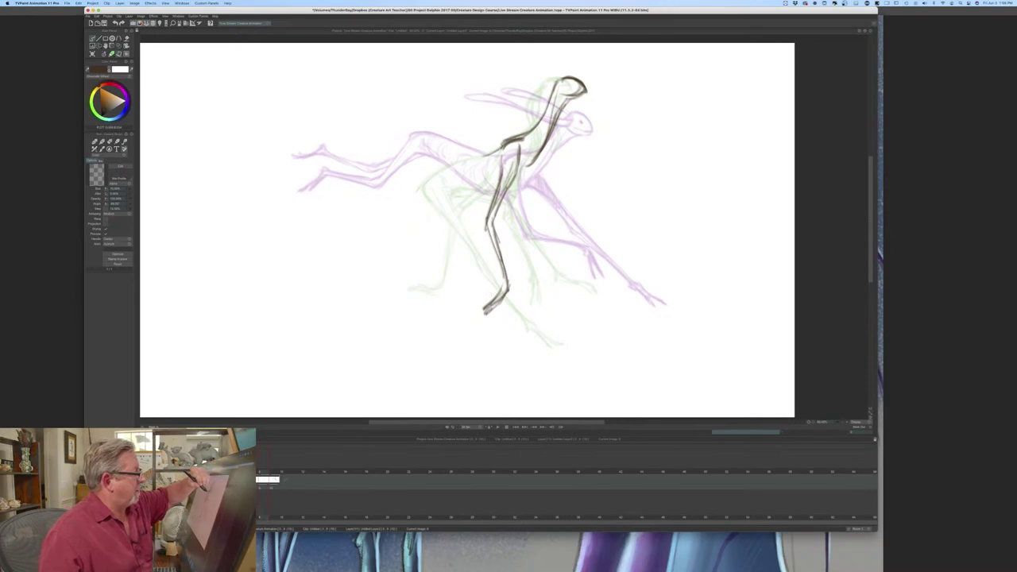
key(Left)
key(Right)
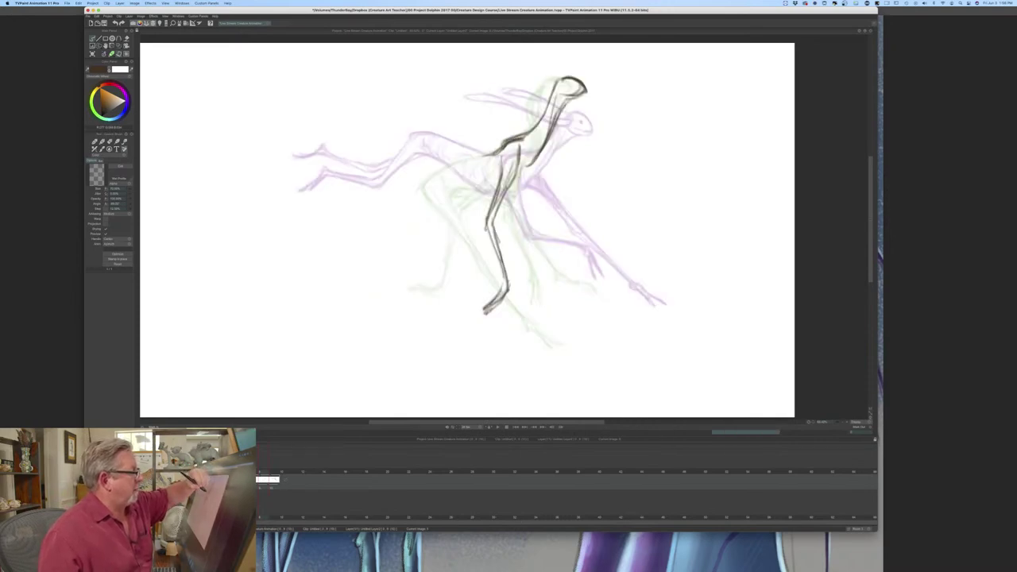
drag(488, 156, 430, 167)
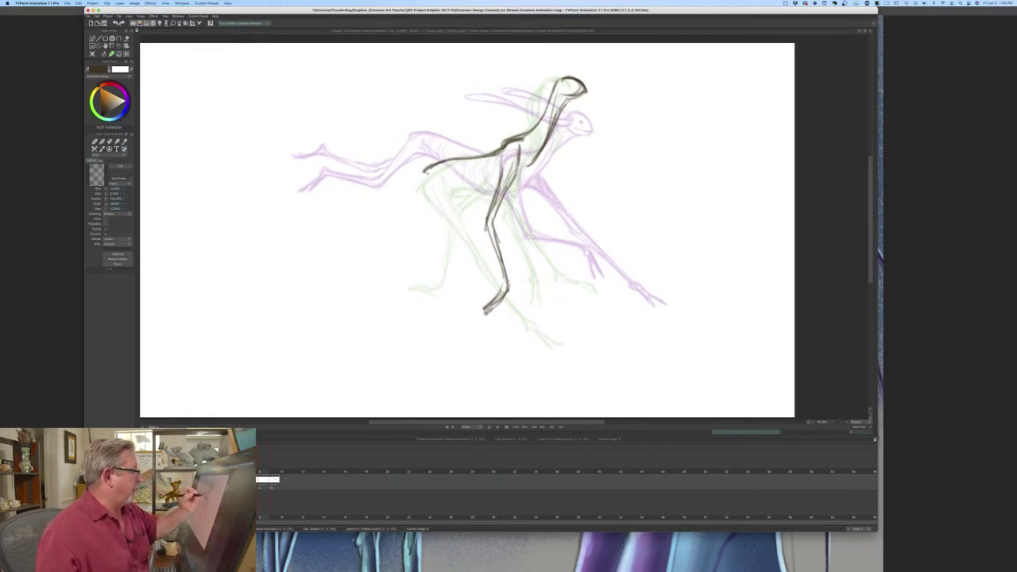
mouse_move(460, 156)
mouse_down()
mouse_move(425, 168)
mouse_move(436, 162)
mouse_up()
key(e)
key(Left)
key(Right)
key(b)
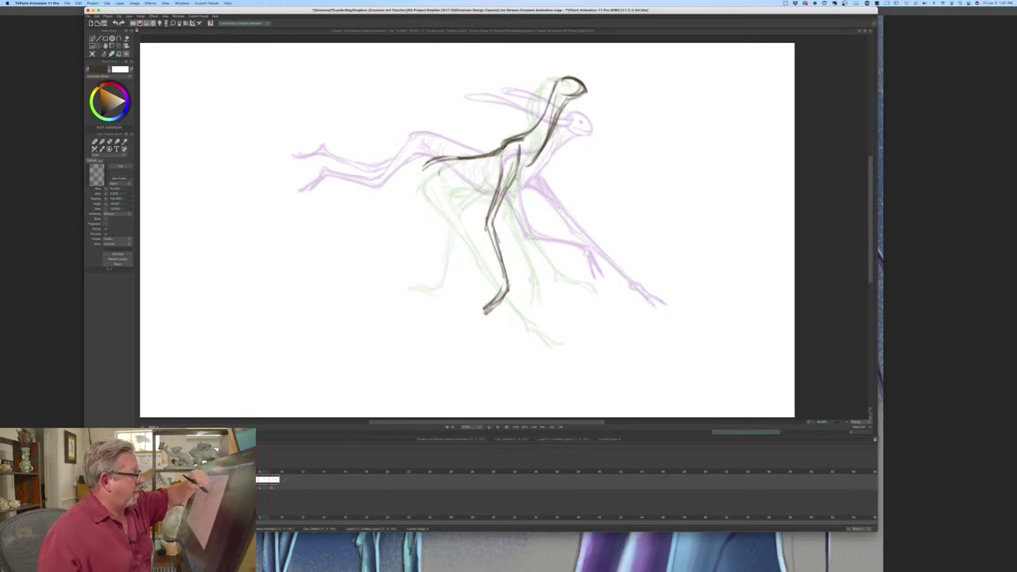
- Add the belly line from behind the front leg back to the groin, checking it against the previous pose
drag(497, 189, 450, 180)
key(Left)
key(Right)
key(Left)
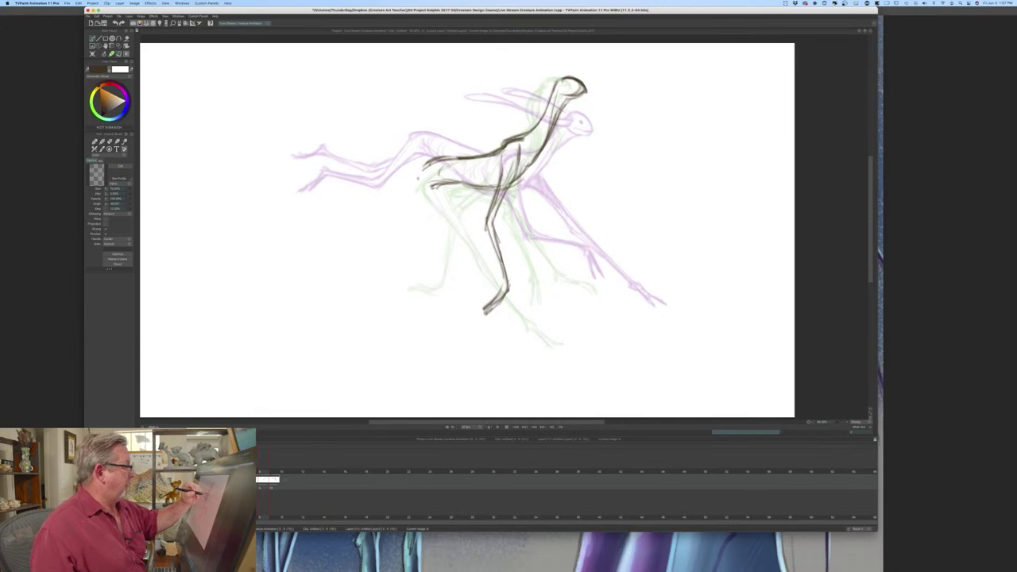
- Draw a nearly straight hind leg from the rump down to the ankle and toes, angled slightly backward
mouse_move(417, 177)
mouse_down()
mouse_move(427, 219)
mouse_move(433, 181)
mouse_move(421, 248)
mouse_up()
drag(421, 213, 405, 295)
drag(418, 242, 404, 307)
mouse_move(415, 271)
mouse_down()
mouse_move(399, 331)
mouse_move(409, 352)
mouse_up()
drag(407, 340, 416, 349)
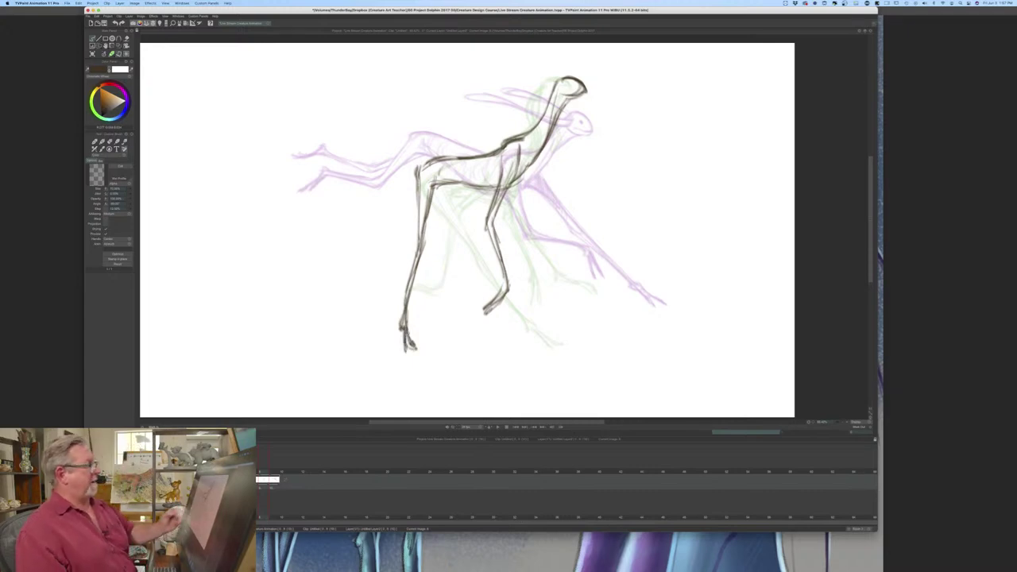
- Compare the straight hind leg with the earlier poses and erase its foot and ankle
key(Left)
key(Left)
key(Left)
key(Left)
key(Left)
key(Left)
key(Left)
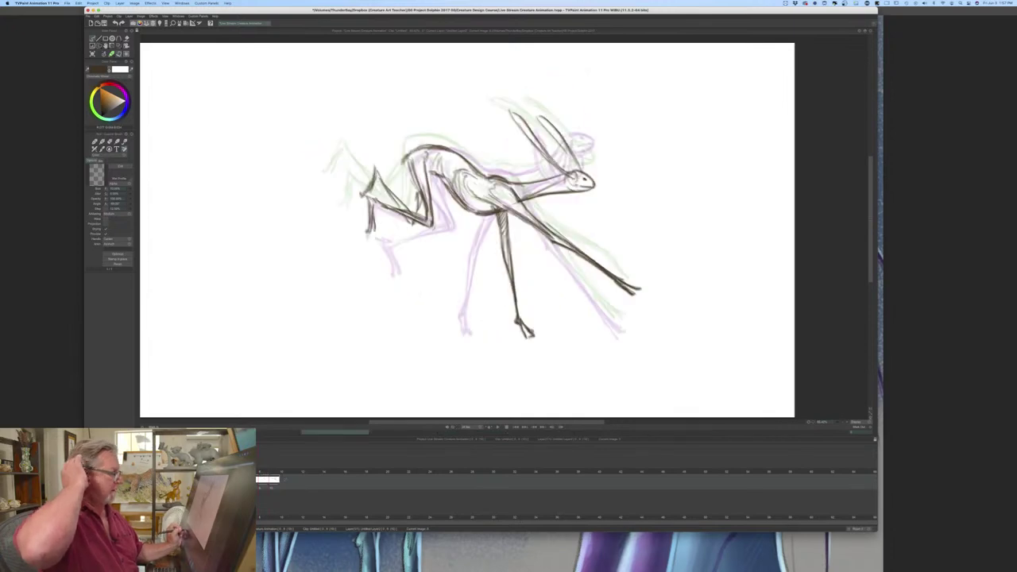
key(e)
mouse_move(407, 319)
mouse_down()
mouse_move(410, 349)
mouse_move(405, 310)
mouse_up()
key(b)
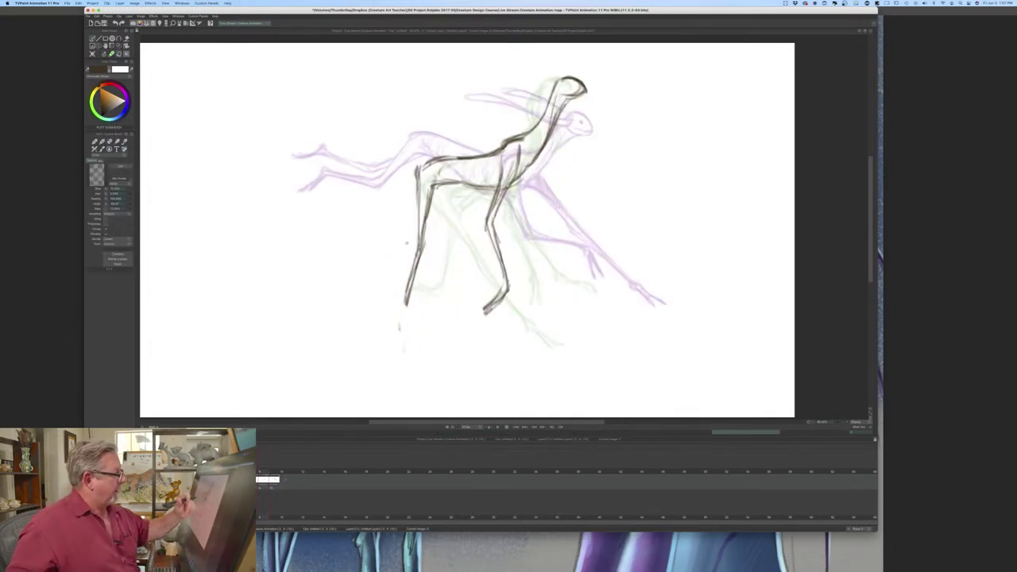
- Redraw the straight hind leg's shin, ankle and toes higher up to shorten the leg
drag(419, 232, 411, 331)
key(e)
key(b)
drag(405, 295, 401, 330)
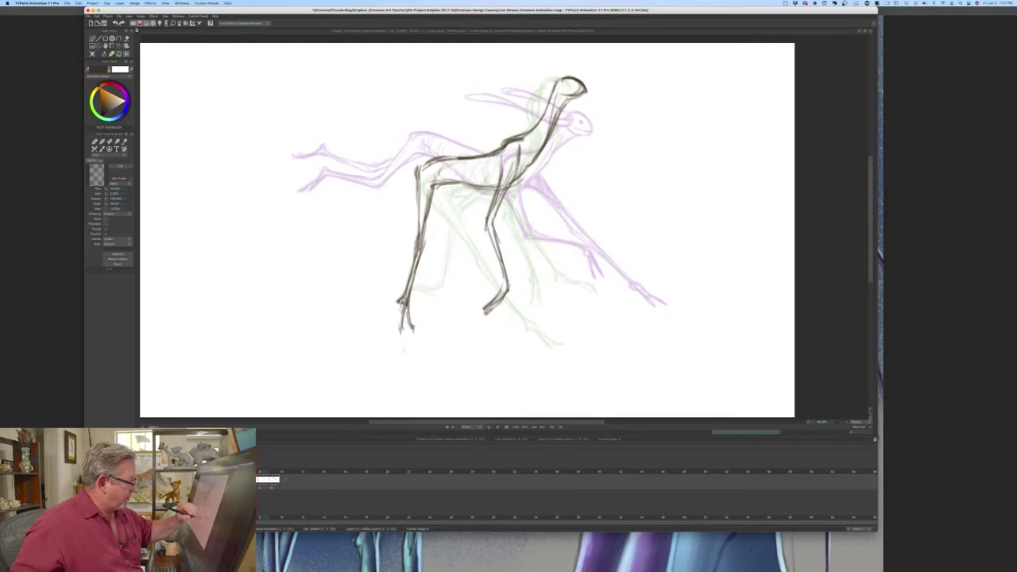
drag(415, 273, 406, 311)
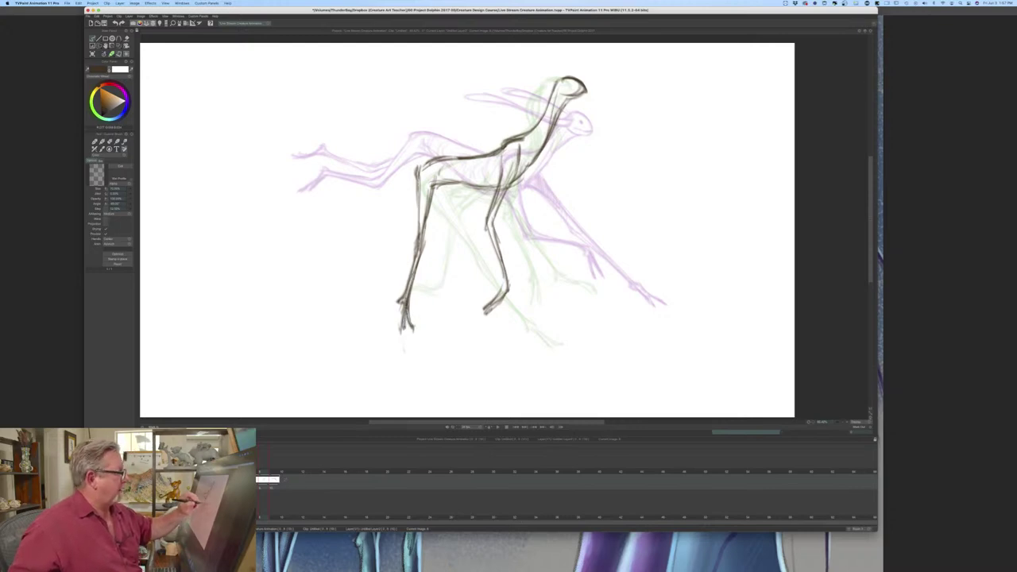
- Darken the straight hind leg's thigh and knee and trim the outer line behind the hip
drag(419, 191, 418, 273)
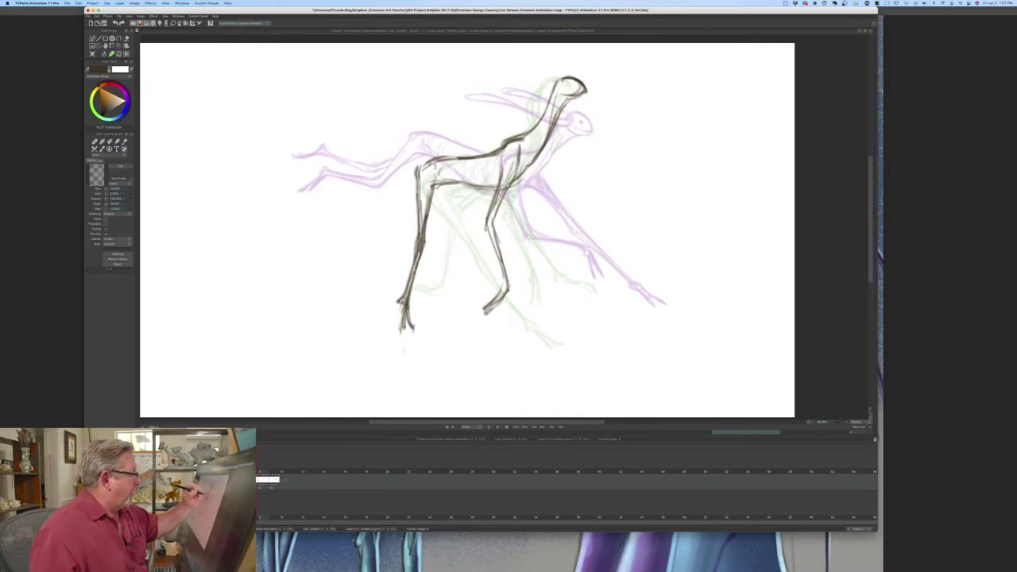
drag(420, 184, 419, 230)
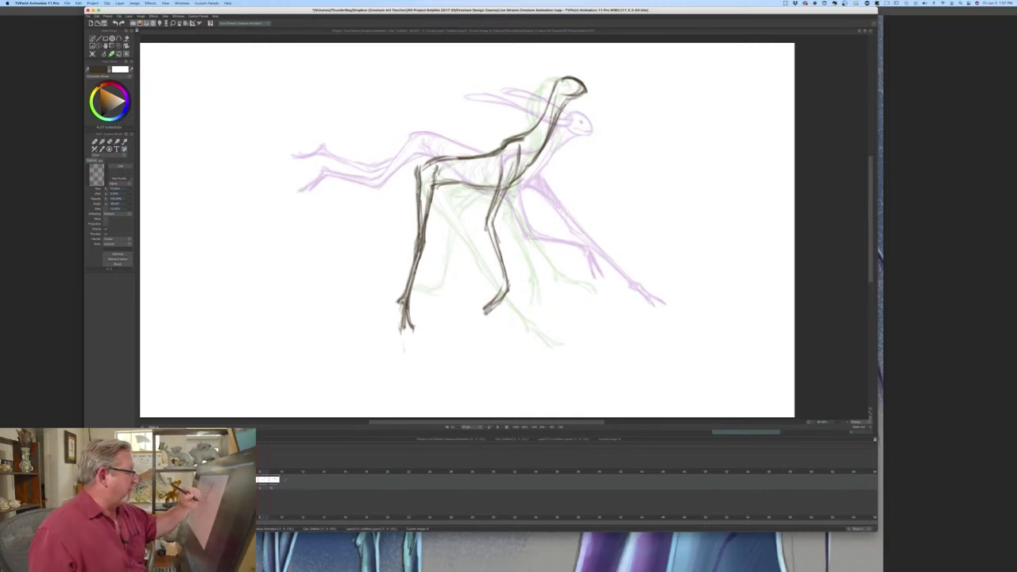
key(e)
drag(415, 165, 419, 208)
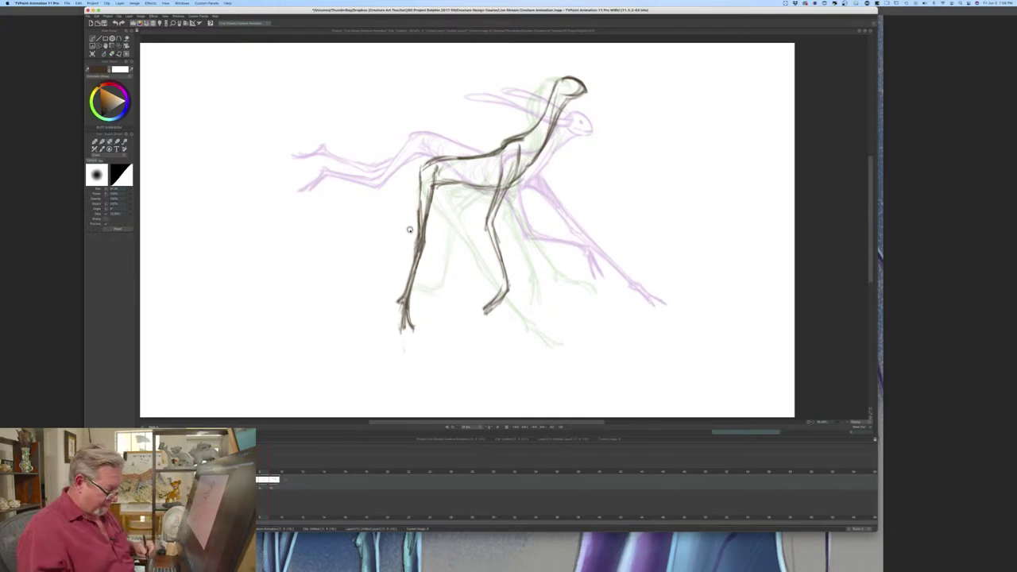
key(Left)
key(Right)
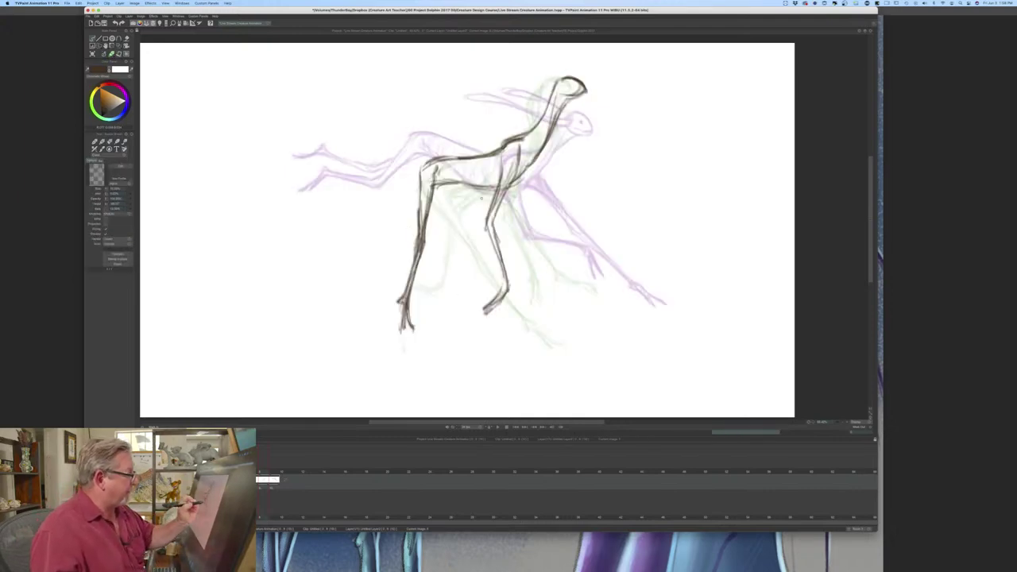
- Sketch the other hind leg from beneath the belly, slanting forward behind the near front leg to the foot
drag(452, 188, 489, 209)
drag(472, 194, 538, 275)
key(Left)
key(Right)
drag(498, 217, 542, 278)
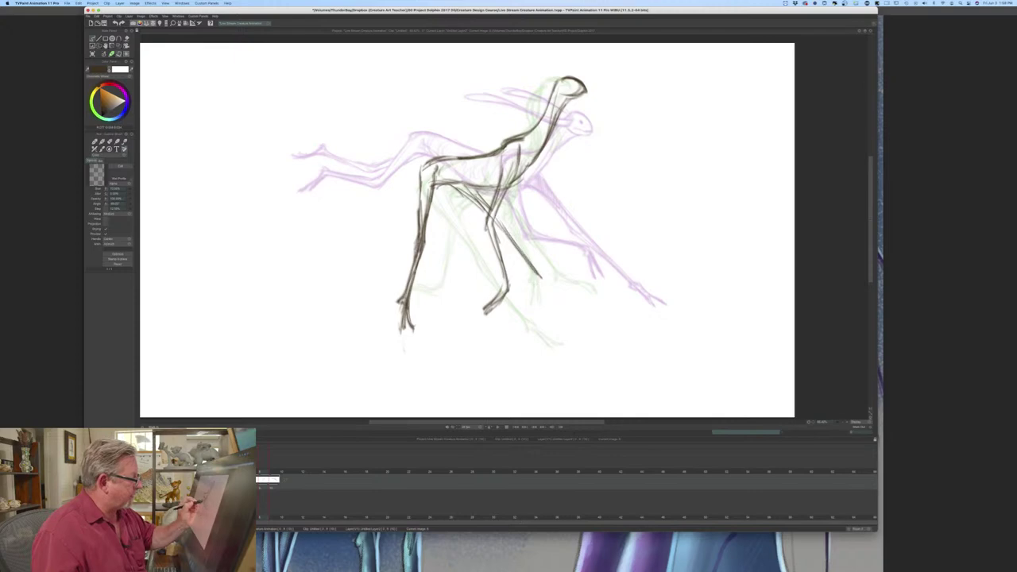
mouse_move(493, 211)
mouse_down()
mouse_move(530, 266)
mouse_move(577, 304)
mouse_up()
key(Left)
key(Right)
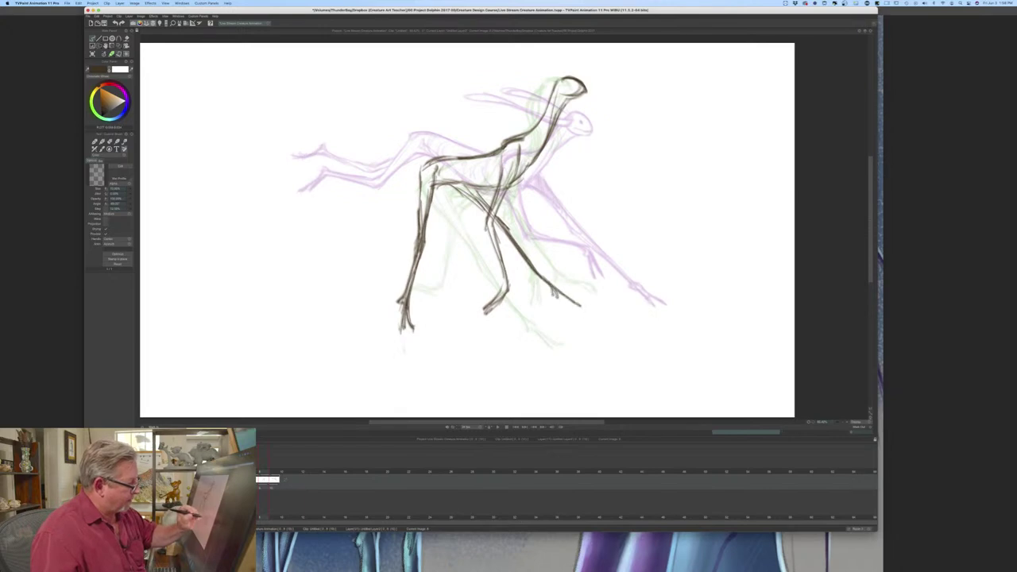
- Thicken the forward hind leg's shin and foot and flip against the previous pose to check its motion
drag(521, 255, 583, 308)
key(Left)
key(Right)
key(Left)
key(Right)
key(Left)
key(Right)
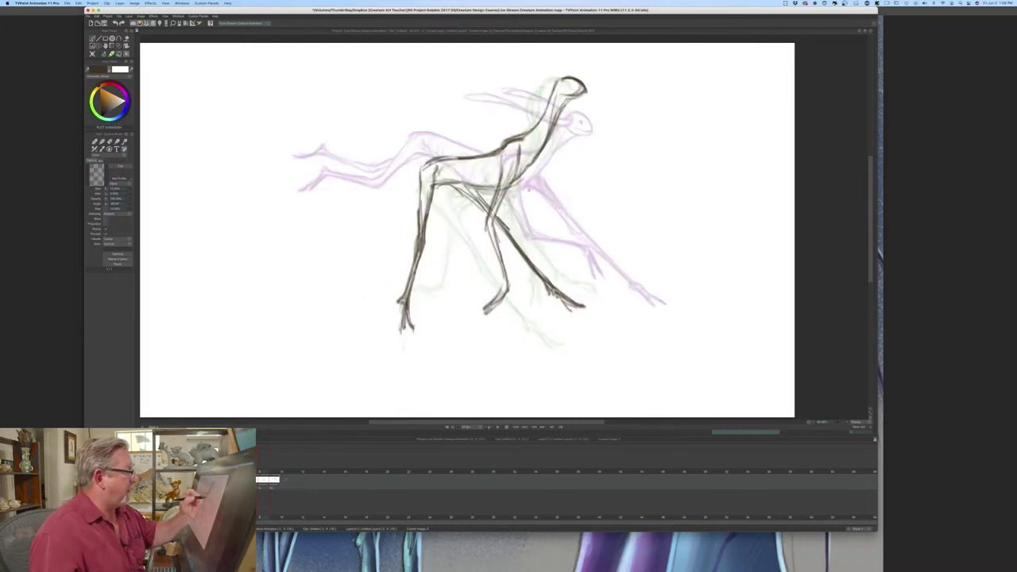
- Draw the far front leg's upper part from the chest down to the knee, flipping against the previous pose
mouse_move(528, 166)
mouse_down()
mouse_move(535, 222)
mouse_move(527, 225)
mouse_up()
key(Left)
key(Right)
key(Left)
key(Right)
key(Left)
key(Right)
key(Left)
key(Right)
- Draw the far front leg's lower part slanting forward from the knee to the ankle, checking it against the previous pose
drag(544, 229, 581, 271)
drag(533, 225, 577, 270)
key(Left)
key(Right)
drag(536, 230, 570, 266)
key(Left)
key(Right)
key(Left)
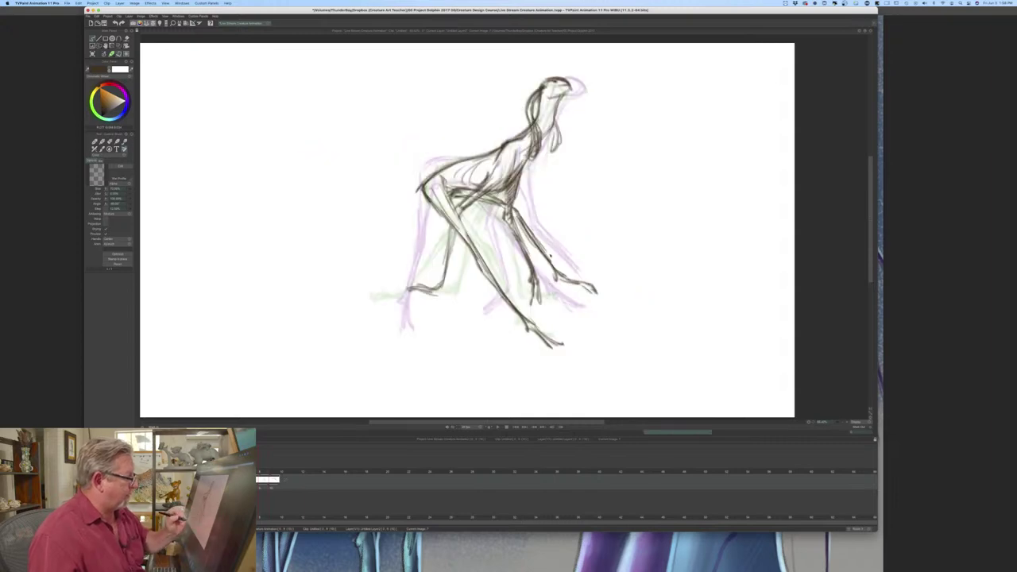
- Add the far front foot hanging down from the ankle and darken the lower leg lines
key(Right)
drag(583, 277, 579, 309)
drag(536, 231, 589, 286)
key(Left)
key(Right)
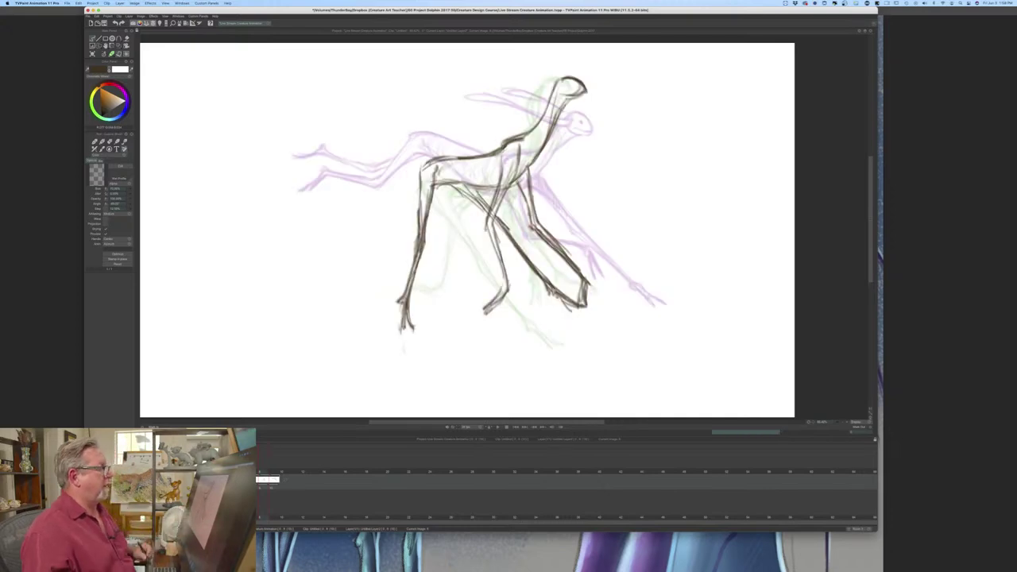
- Define the far front leg's join at the chest and strengthen the lower neck line, comparing with the previous pose
key(Left)
key(Right)
drag(527, 170, 516, 186)
drag(520, 171, 529, 193)
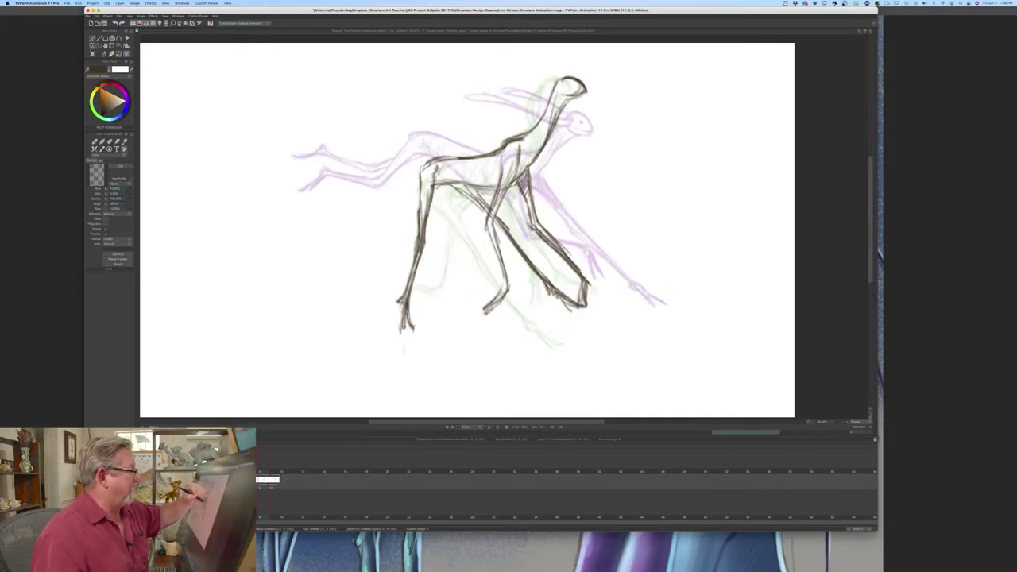
key(Left)
key(Right)
drag(532, 144, 517, 177)
drag(544, 126, 520, 173)
key(Left)
key(Right)
key(Left)
key(Right)
- Start sketching the ear at the back of the head and flip to compare it with the previous pose
mouse_move(562, 83)
mouse_down()
mouse_move(540, 93)
mouse_move(565, 85)
mouse_up()
key(Left)
key(Right)
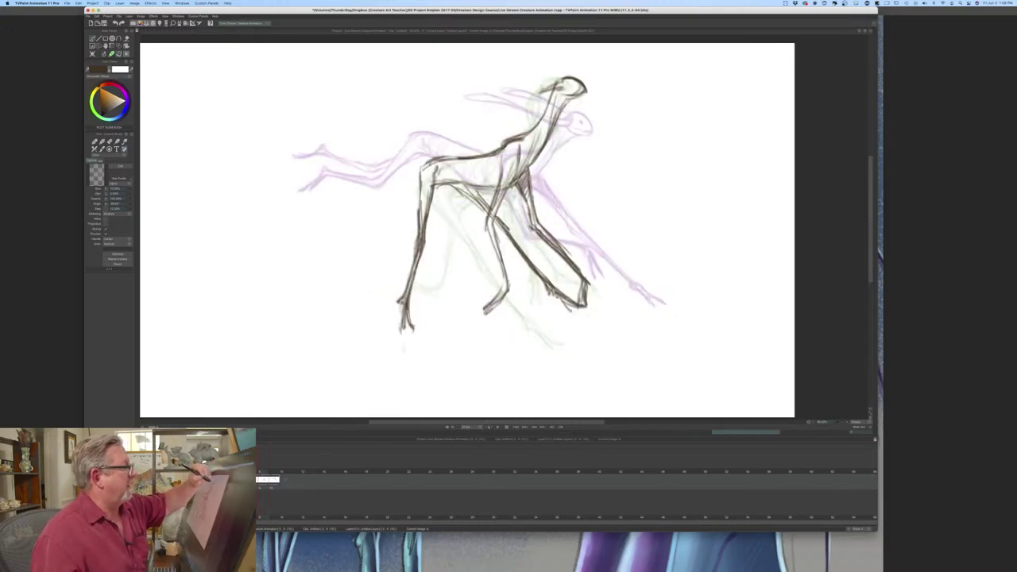
- Flip between the new in-between and the preceding poses to examine the head and ear position
key(Left)
key(Right)
key(Left)
key(Right)
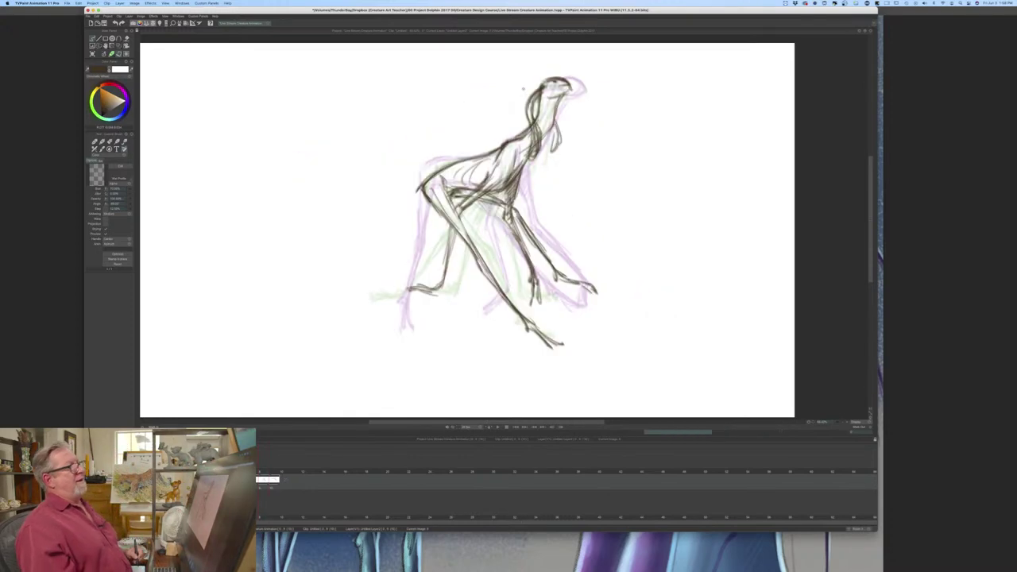
key(Left)
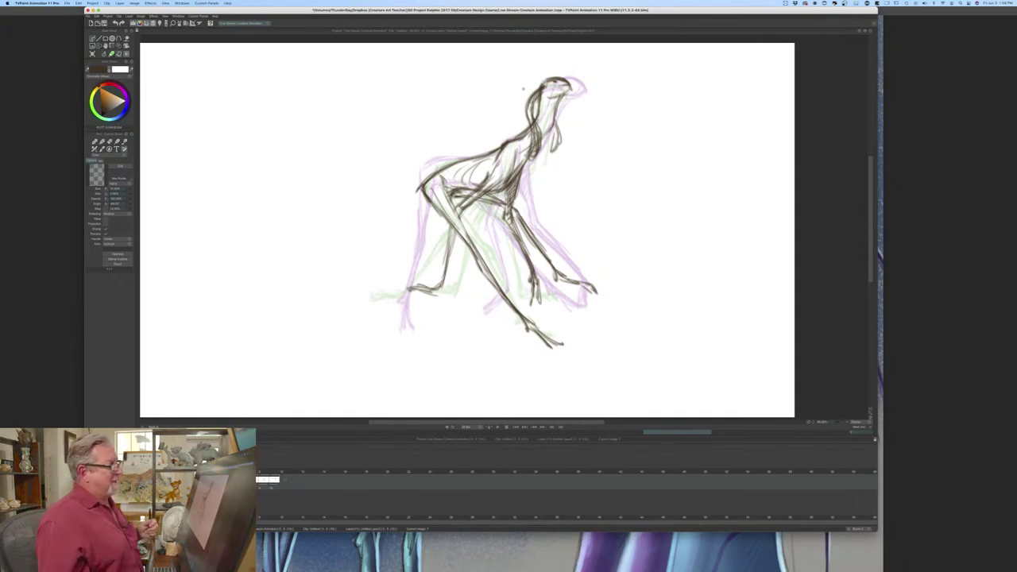
key(Left)
key(Right)
key(Left)
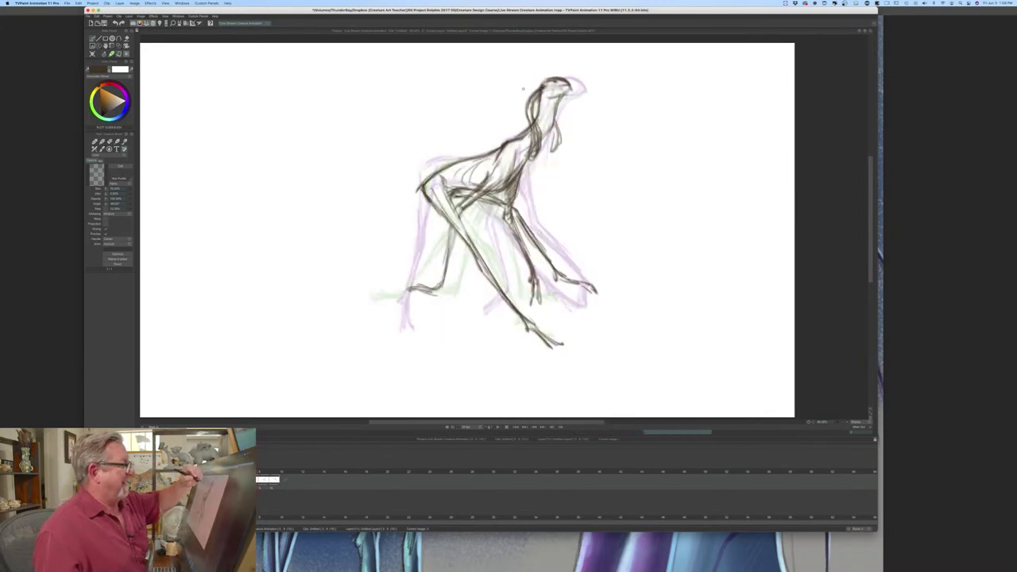
key(Right)
key(Right)
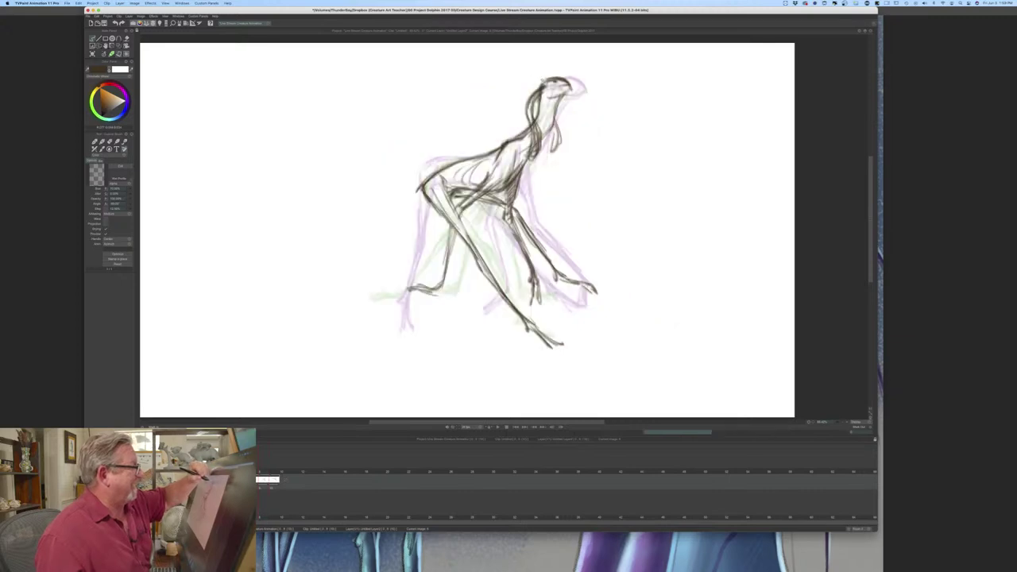
- Sketch the ear swept back from the creature's head and add contour strokes to its torso and haunch
drag(525, 92, 496, 122)
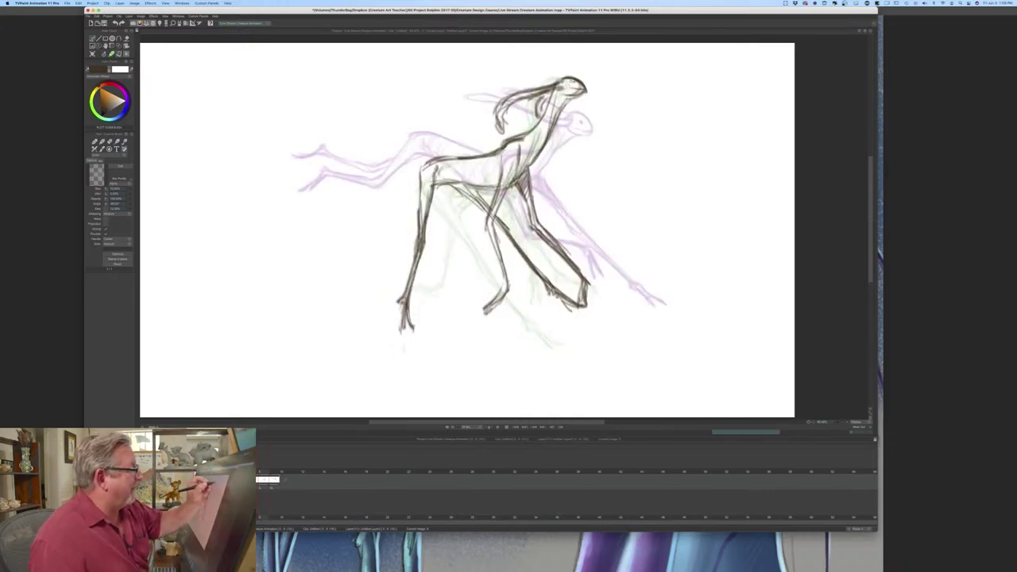
key(Left)
key(Right)
drag(486, 160, 472, 187)
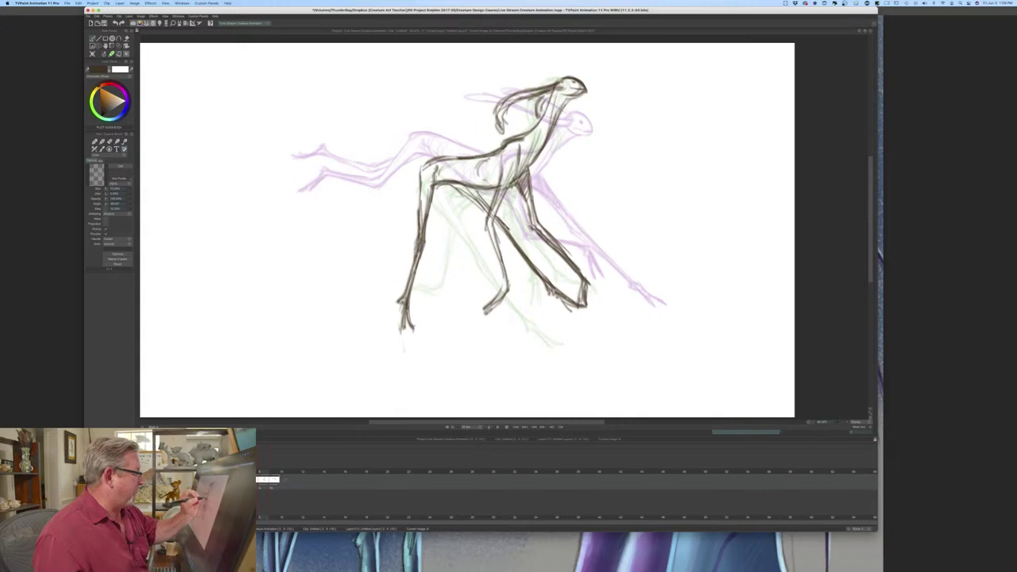
drag(425, 167, 458, 158)
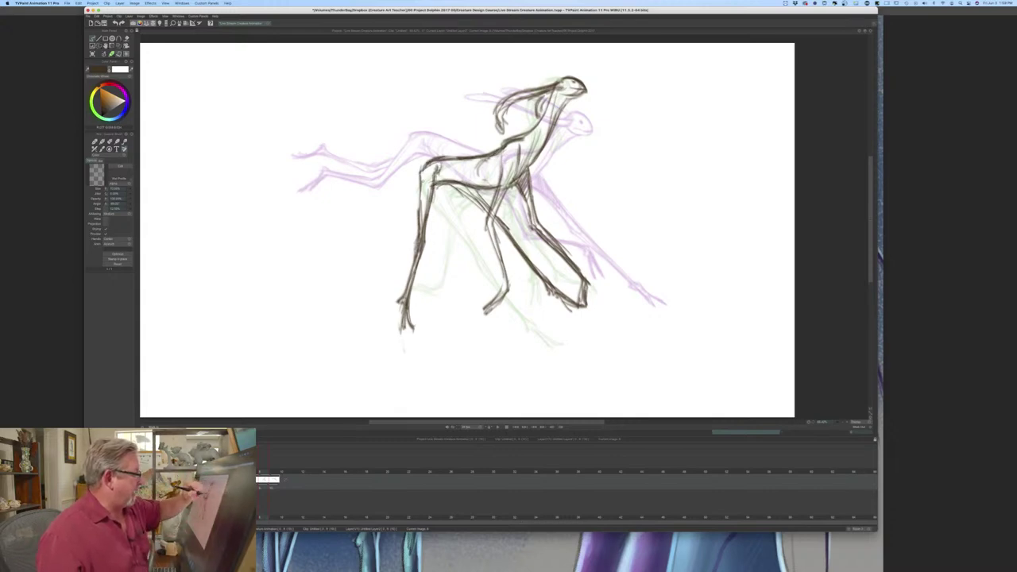
key(Left)
key(Right)
key(Left)
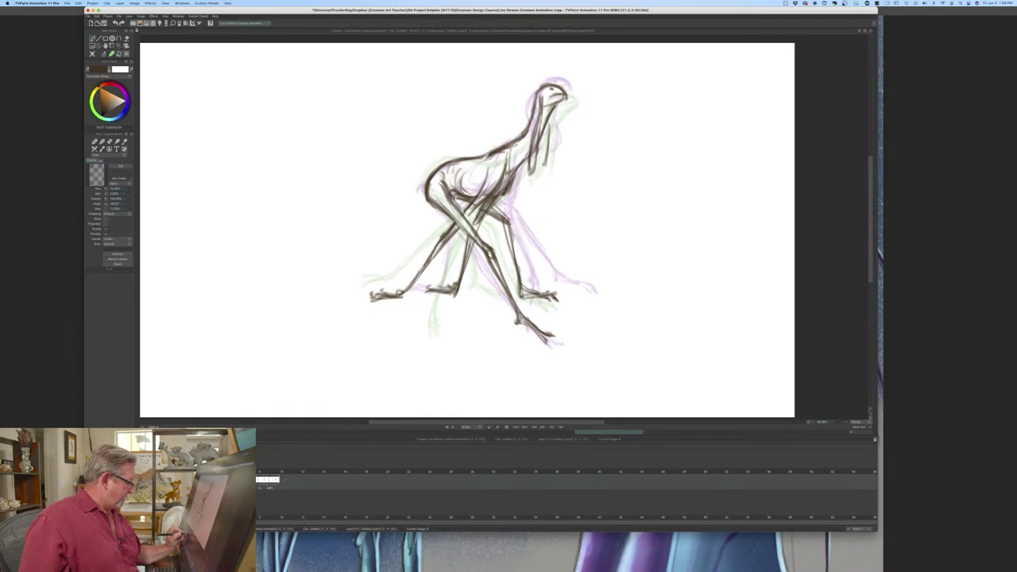
- Insert a blank frame between the gathered pose and the outstretched leaping pose
drag(269, 486, 280, 485)
click(273, 482)
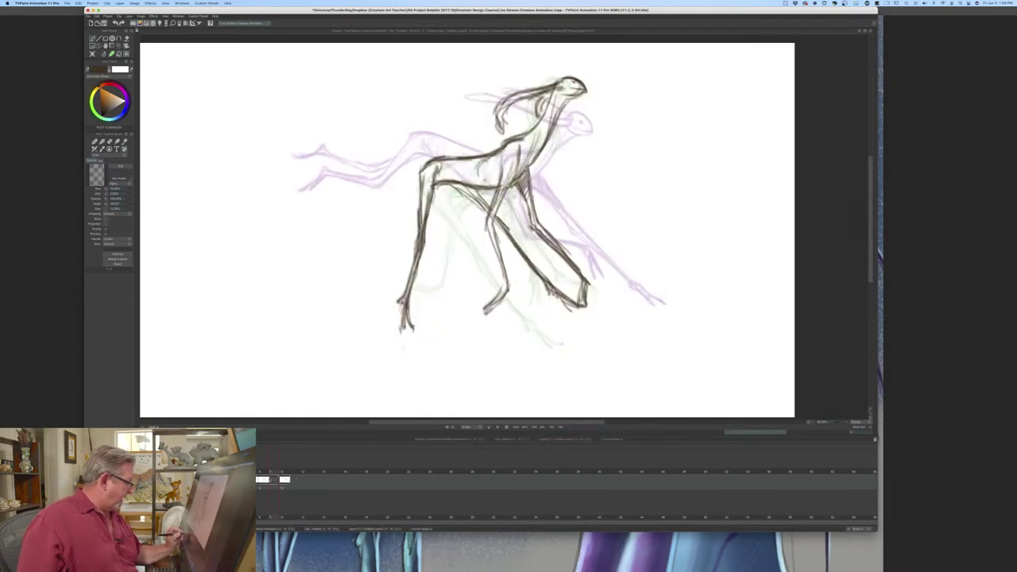
click(92, 54)
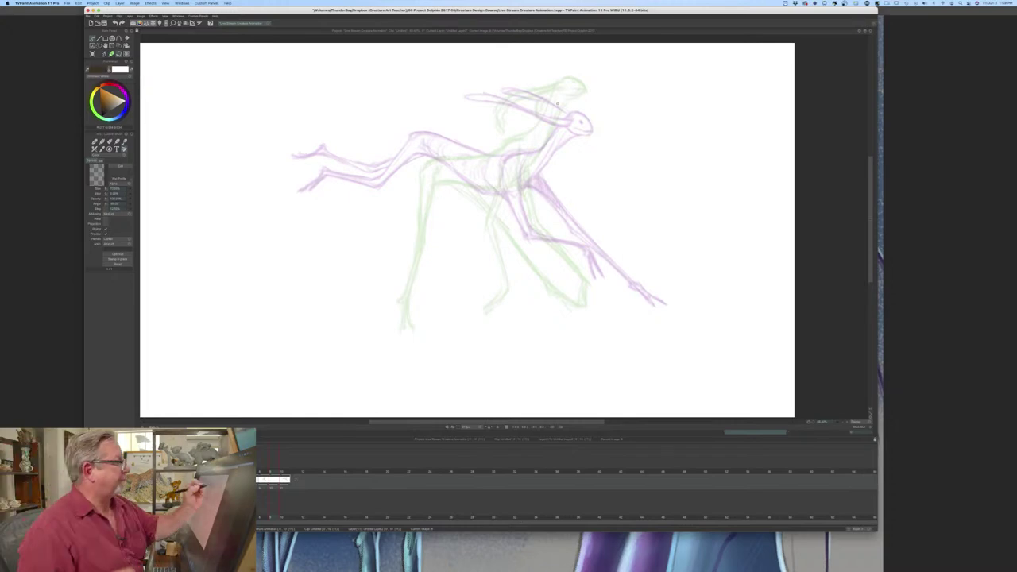
- Sketch the inbetween's head as an oval between the onion-skinned heads and draw the neck down to shoulder and chest
key(Left)
key(Right)
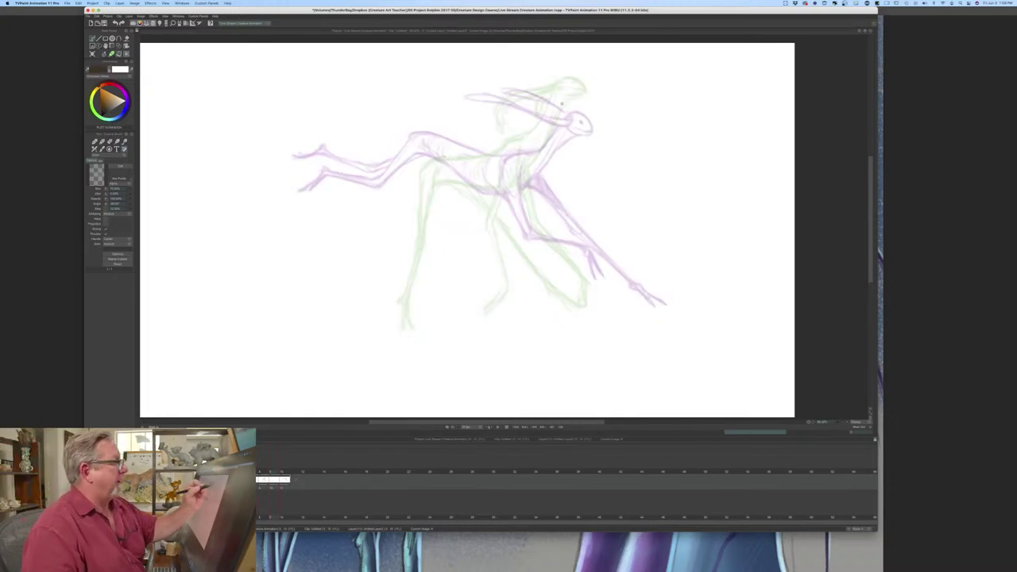
drag(587, 103, 568, 97)
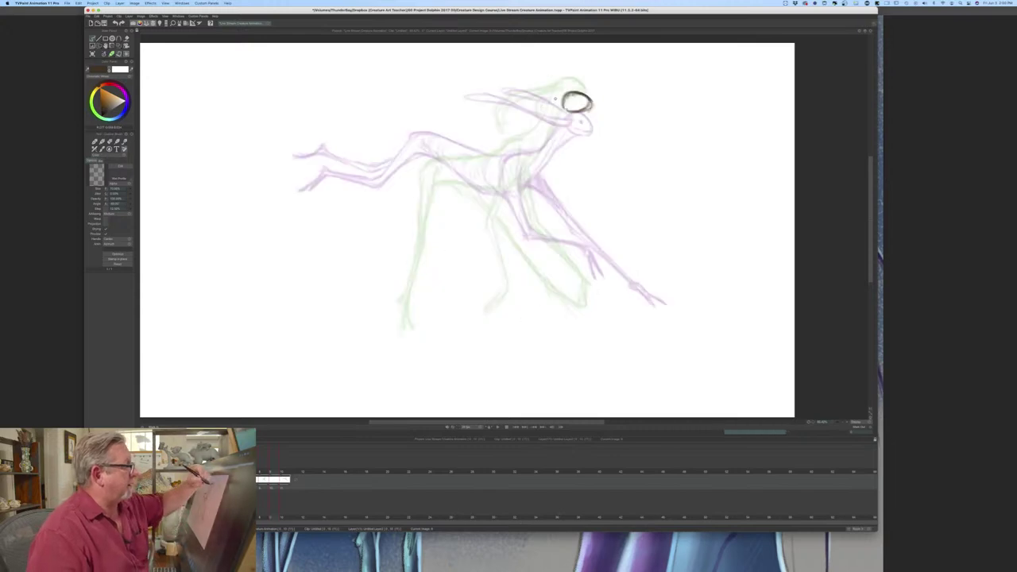
mouse_move(564, 99)
mouse_down()
mouse_move(535, 142)
mouse_move(502, 153)
mouse_up()
key(Left)
key(Right)
drag(555, 116, 519, 146)
drag(585, 112, 526, 173)
- Flip between the new frame and the previous drawing to check the placement of the head and neck
key(Left)
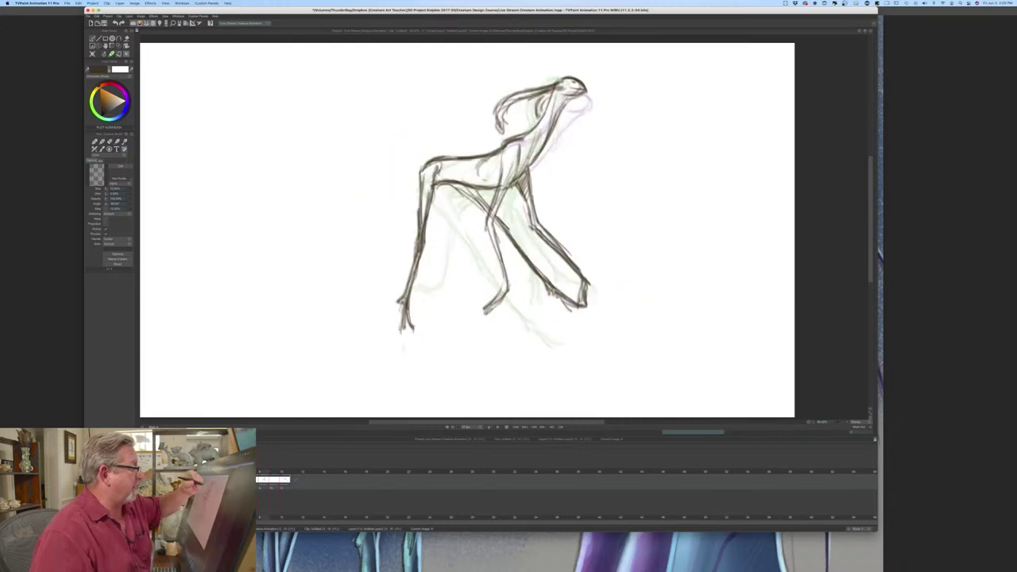
key(Right)
key(Left)
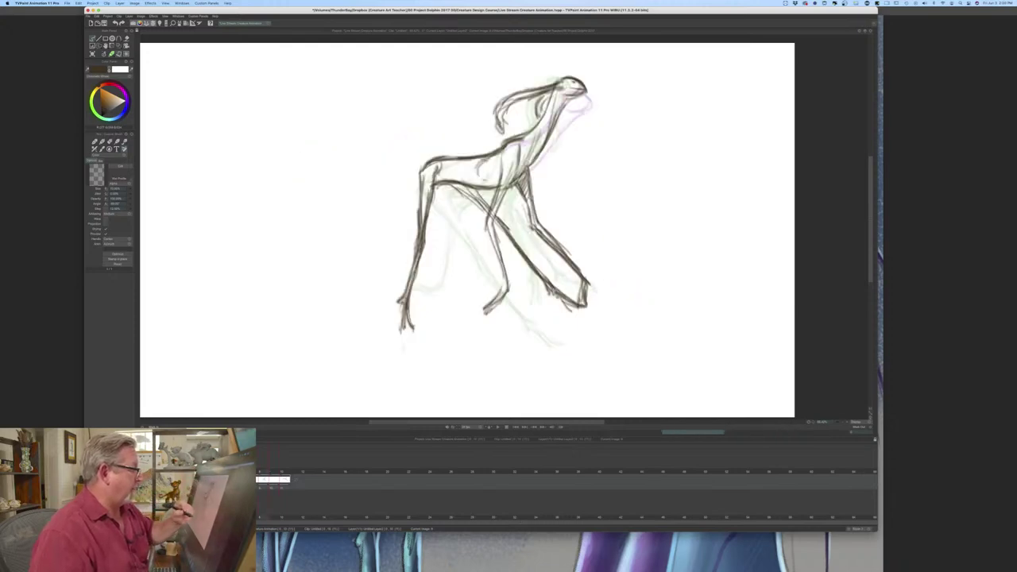
key(Right)
key(Left)
key(Right)
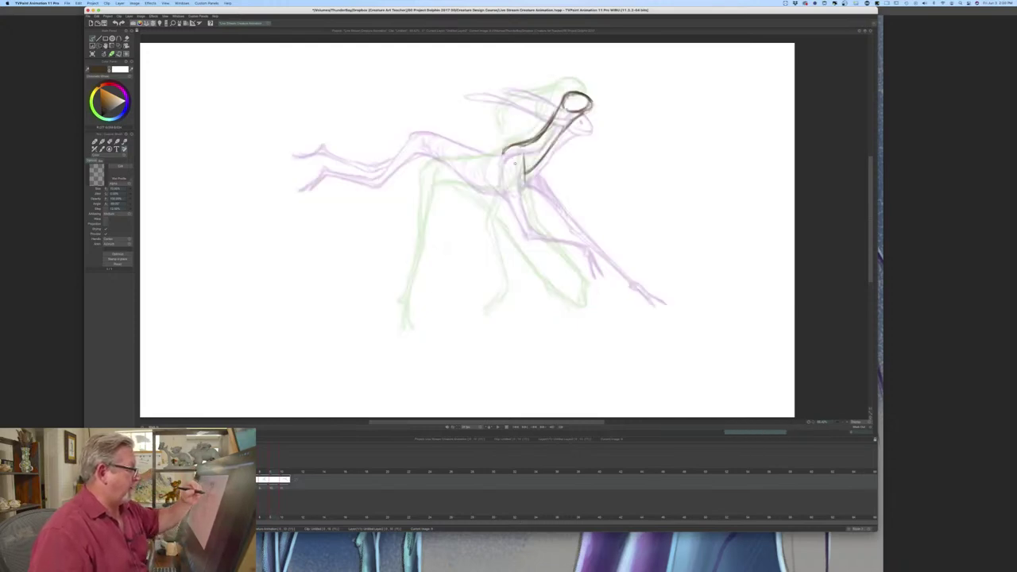
key(Left)
key(Right)
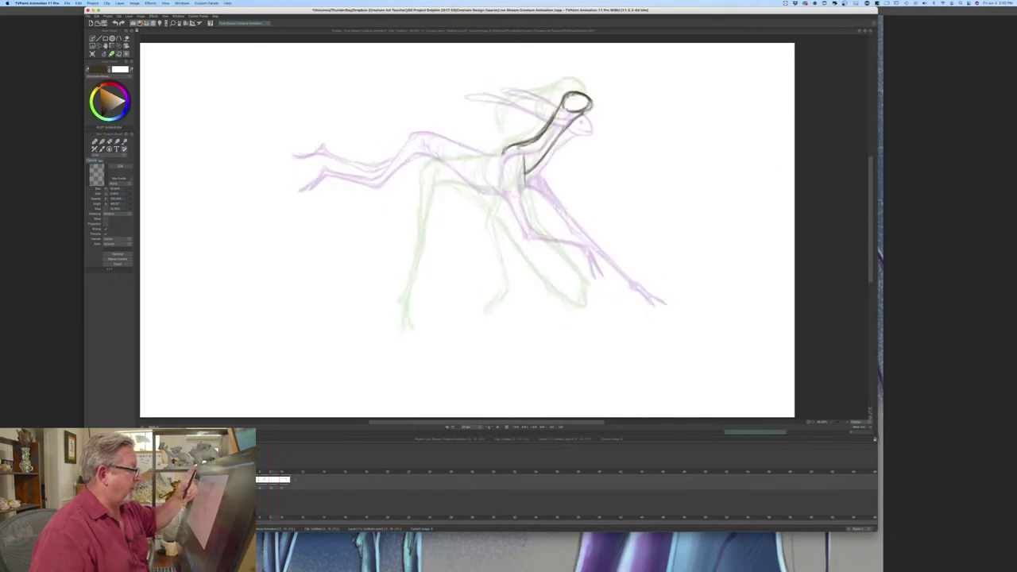
- Rework the shoulder line where the neck meets the chest to start the near foreleg
drag(525, 155, 526, 184)
key(Left)
key(Right)
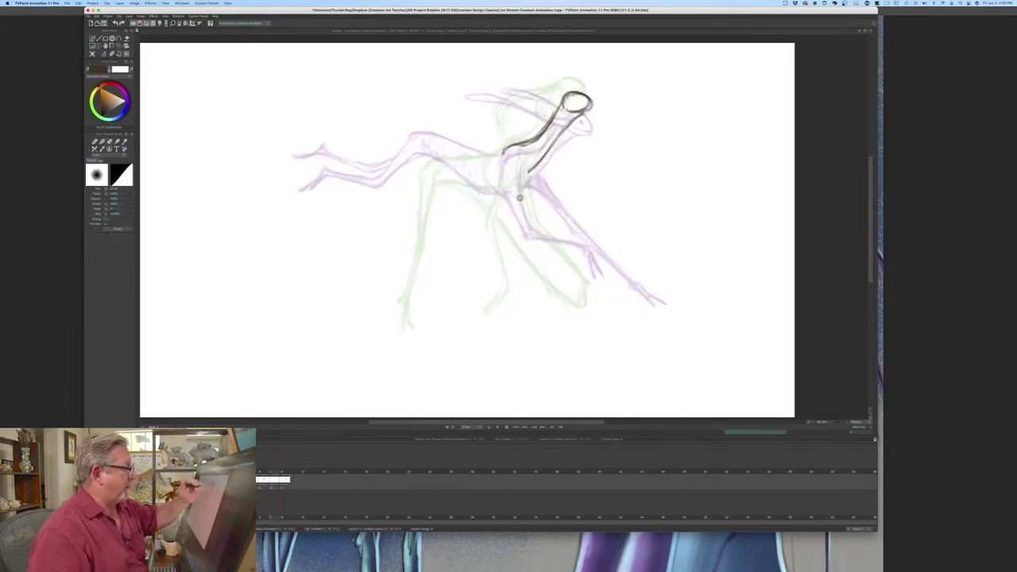
drag(523, 151, 520, 178)
key(Left)
key(Right)
- Draw the near foreleg's lower section down to its bent-back paw, checking it against the previous pose
mouse_move(512, 235)
mouse_down()
mouse_move(509, 164)
mouse_move(509, 231)
mouse_move(550, 291)
mouse_move(542, 302)
mouse_move(532, 278)
mouse_move(526, 314)
mouse_up()
key(Left)
key(Right)
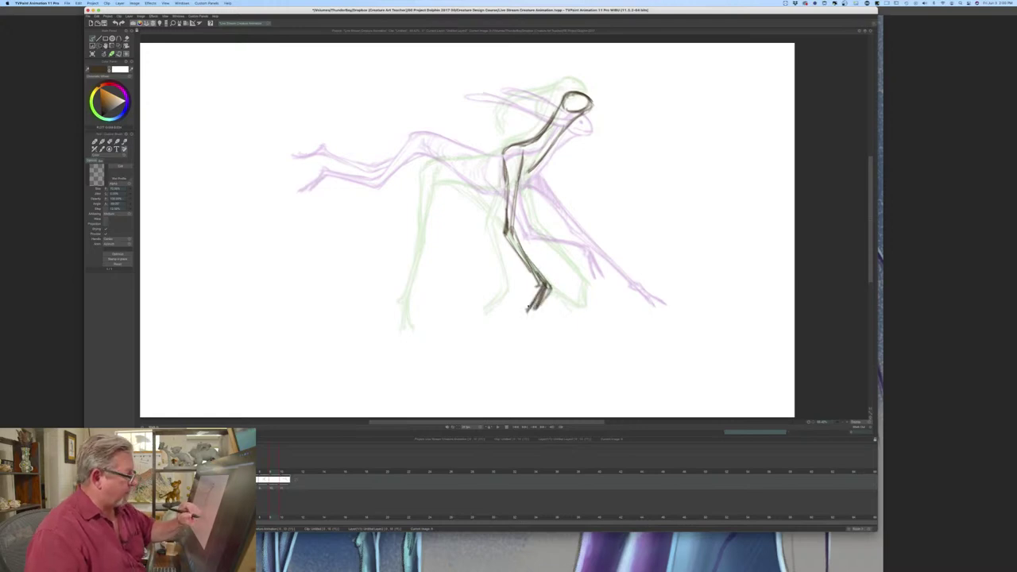
key(Left)
key(Right)
key(Left)
key(Right)
key(Left)
key(Right)
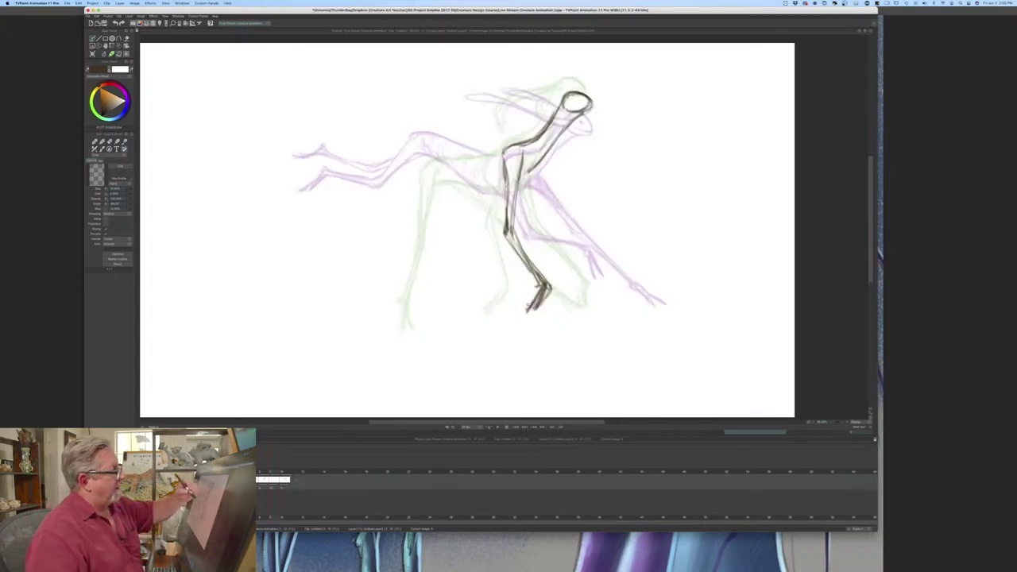
- Draw the underside of the chest toward the belly and strengthen the front line of the neck
mouse_move(531, 170)
mouse_down()
mouse_move(517, 188)
mouse_move(475, 191)
mouse_up()
key(Left)
key(Right)
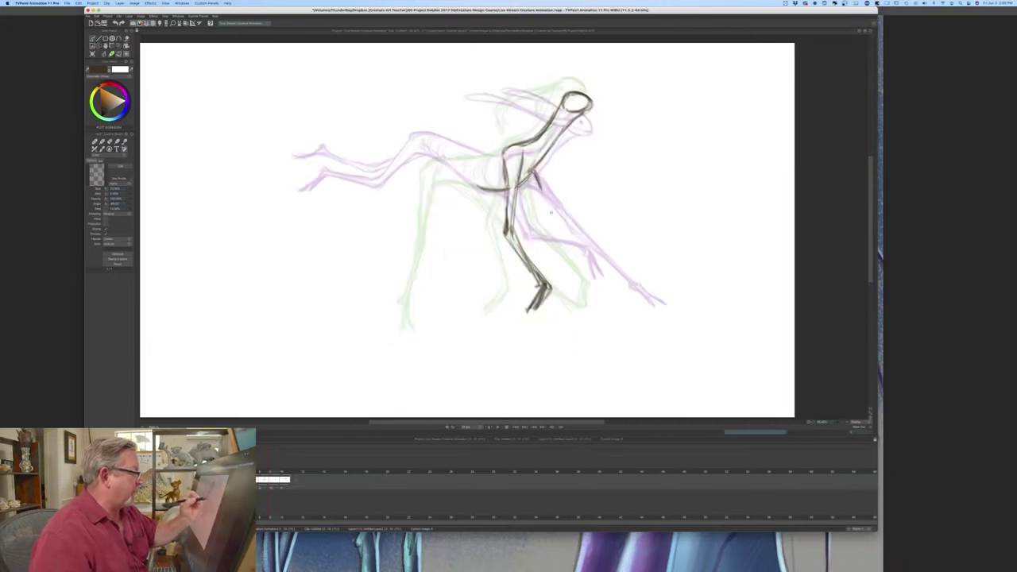
drag(525, 167, 563, 110)
mouse_move(561, 119)
mouse_down()
mouse_move(526, 173)
mouse_move(542, 200)
mouse_move(523, 189)
mouse_up()
key(Left)
key(Right)
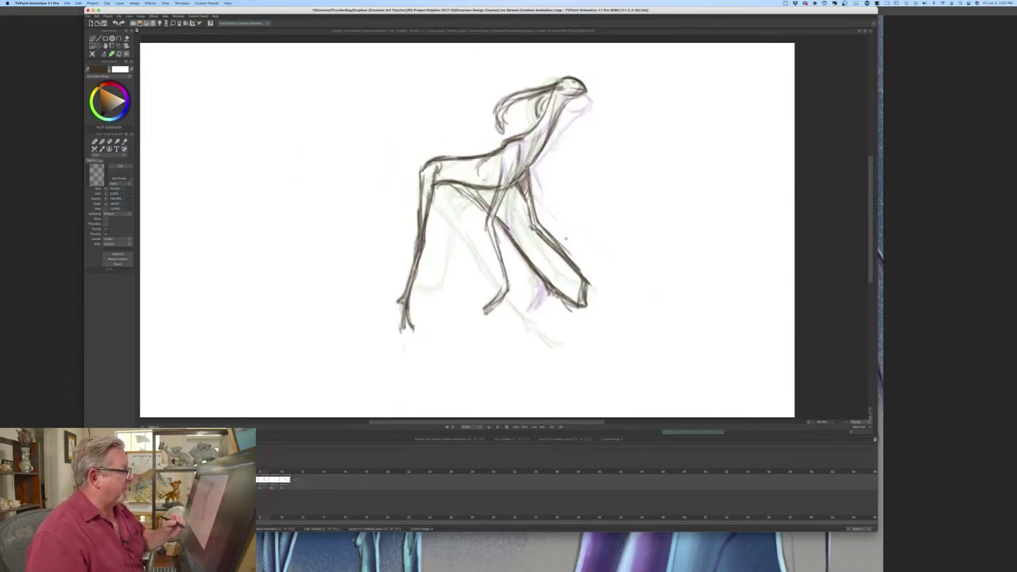
- Sketch the far foreleg reaching forward from the chest through the elbow to a hanging paw
drag(541, 189, 561, 231)
drag(531, 190, 559, 231)
key(Left)
key(Right)
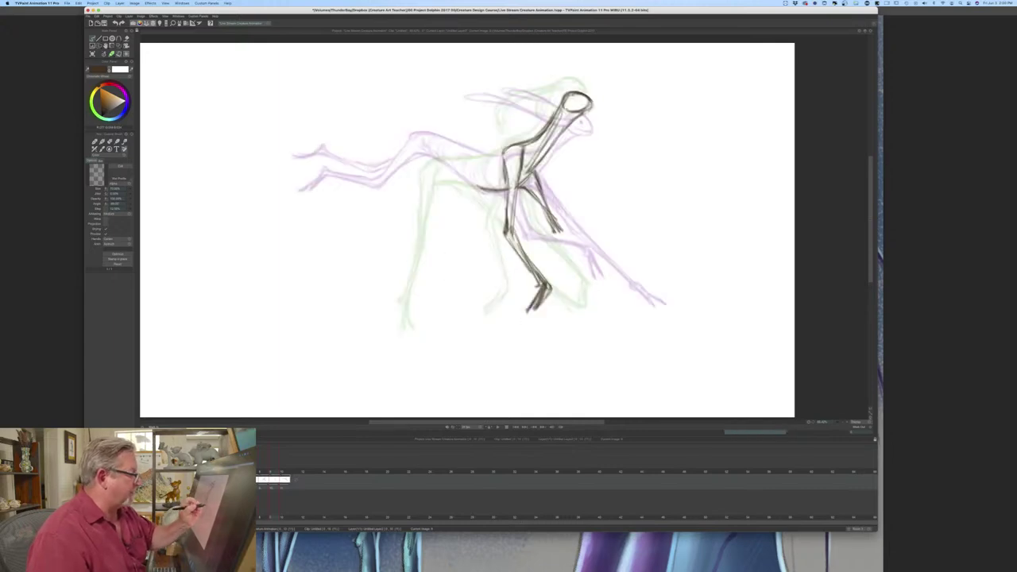
mouse_move(555, 224)
mouse_down()
mouse_move(604, 268)
mouse_move(616, 304)
mouse_up()
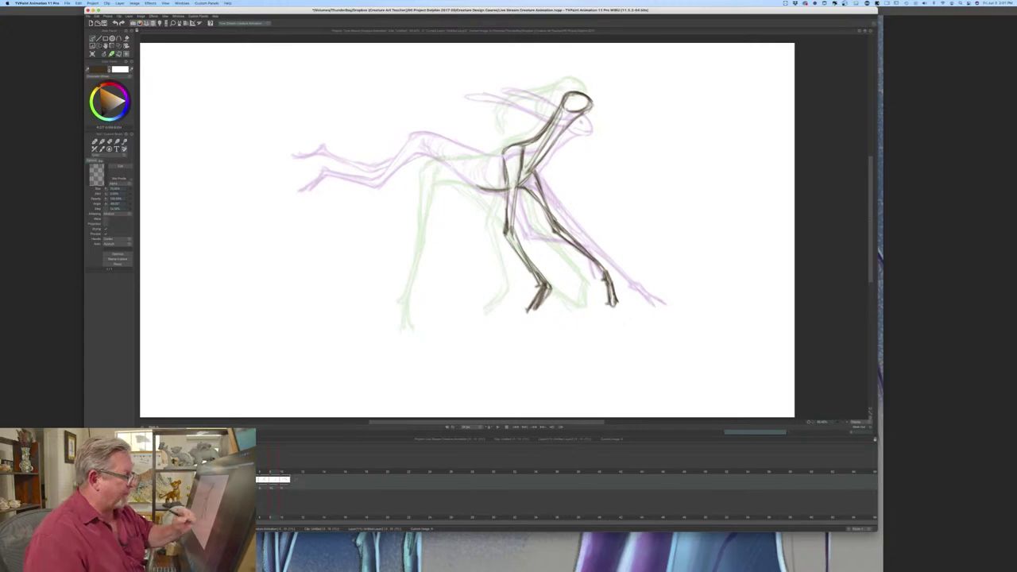
key(Left)
key(Right)
key(Left)
key(Right)
key(Left)
key(Right)
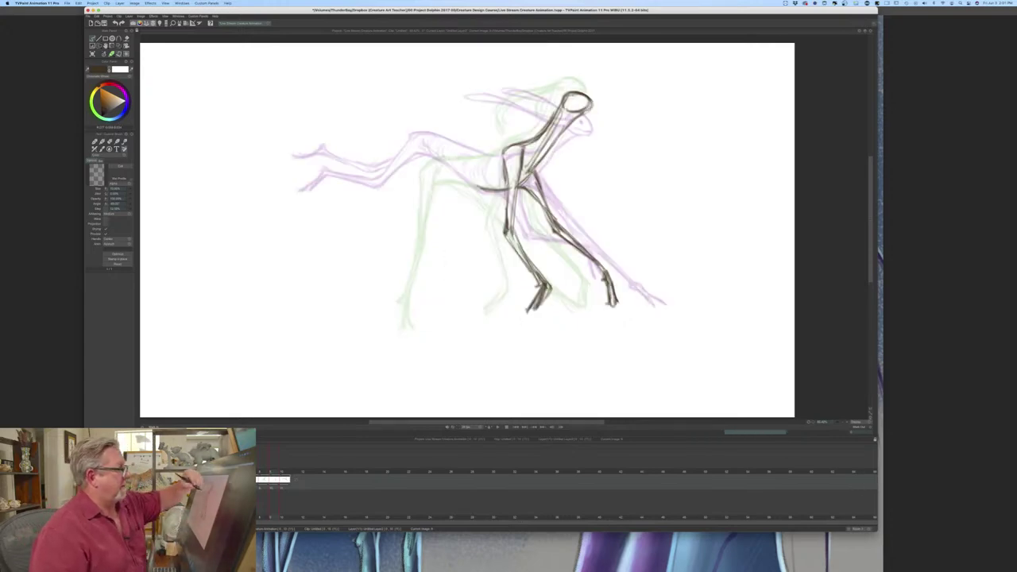
- Draw the back line from the shoulders to the hips and start the rear thigh
mouse_move(506, 149)
mouse_down()
mouse_move(481, 146)
mouse_move(431, 151)
mouse_move(406, 191)
mouse_up()
key(Left)
key(Right)
key(Left)
key(Right)
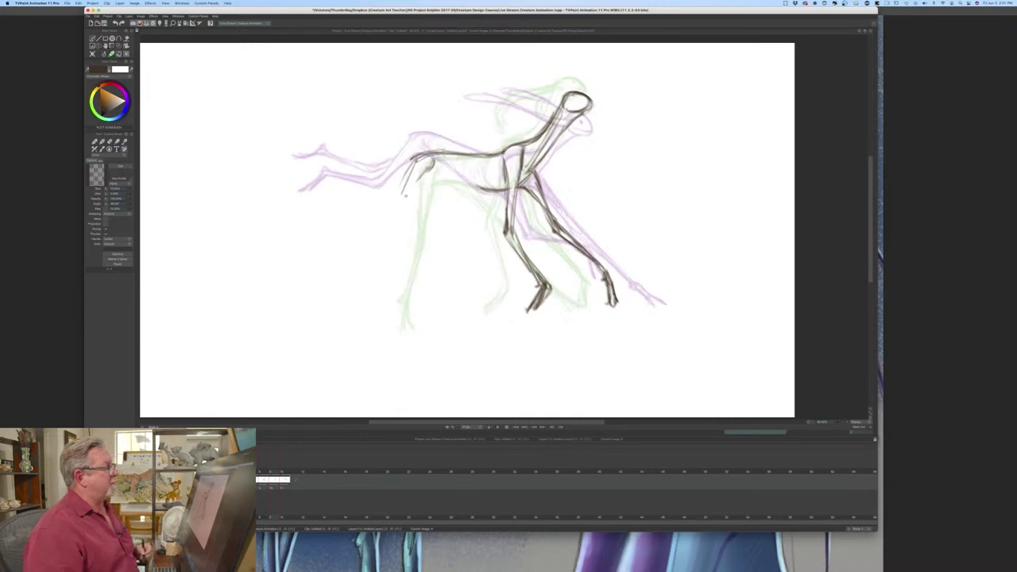
key(Left)
key(Right)
key(Left)
key(Right)
- Draw the belly line from the chest back to the hindquarters and compare it with the previous drawing
mouse_move(513, 184)
mouse_down()
mouse_move(475, 188)
mouse_move(425, 177)
mouse_up()
key(Left)
key(Right)
key(Left)
key(Right)
key(Left)
key(Right)
key(Left)
key(Right)
mouse_move(461, 188)
mouse_down()
mouse_move(473, 249)
mouse_move(467, 235)
mouse_up()
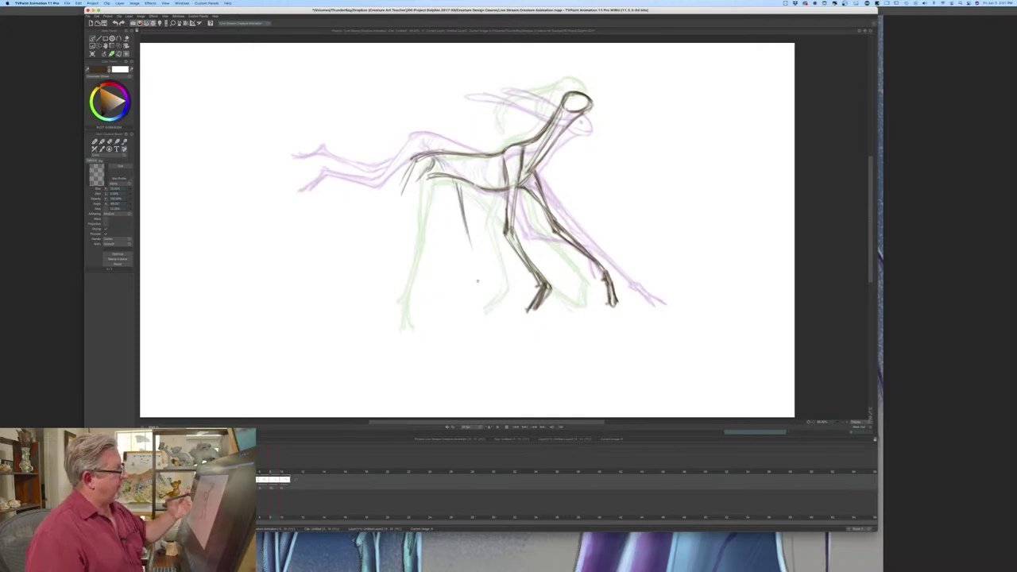
key(e)
drag(456, 184, 469, 221)
key(Left)
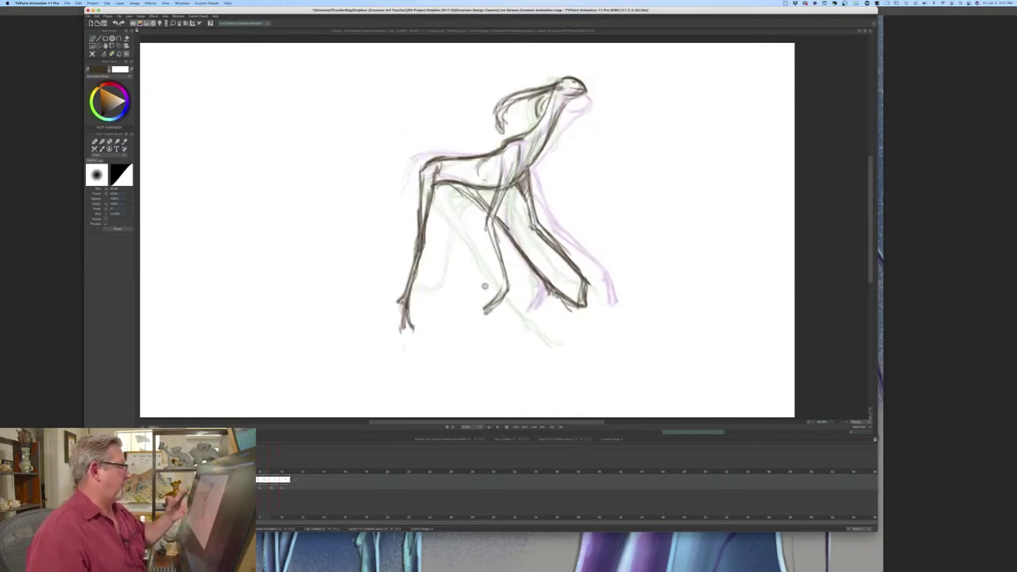
key(Right)
- Sketch the thigh of the forward-swinging hind leg from the groin and carry it past the knee
key(n)
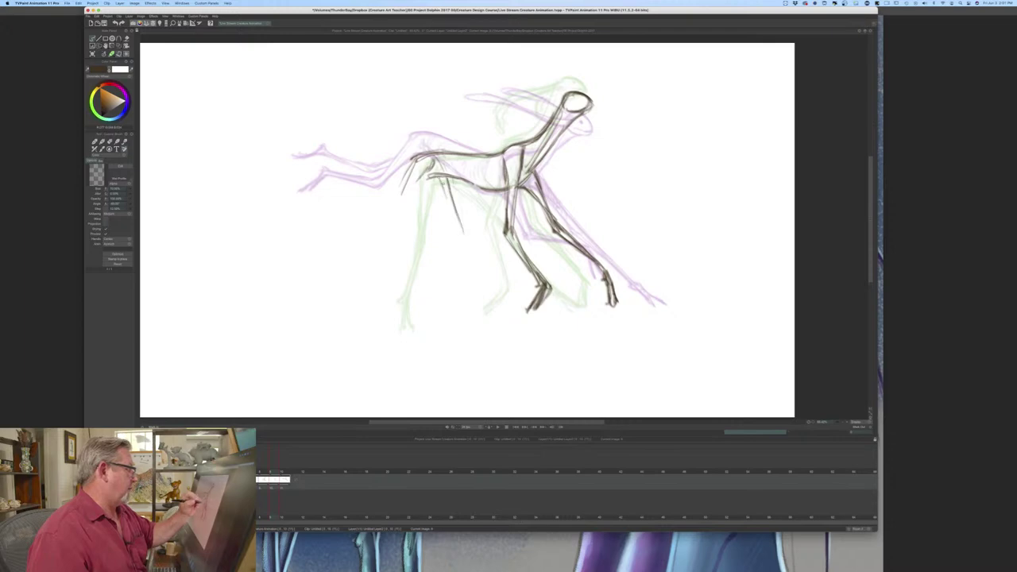
drag(451, 205, 464, 249)
drag(450, 181, 466, 248)
key(Left)
key(Right)
key(Left)
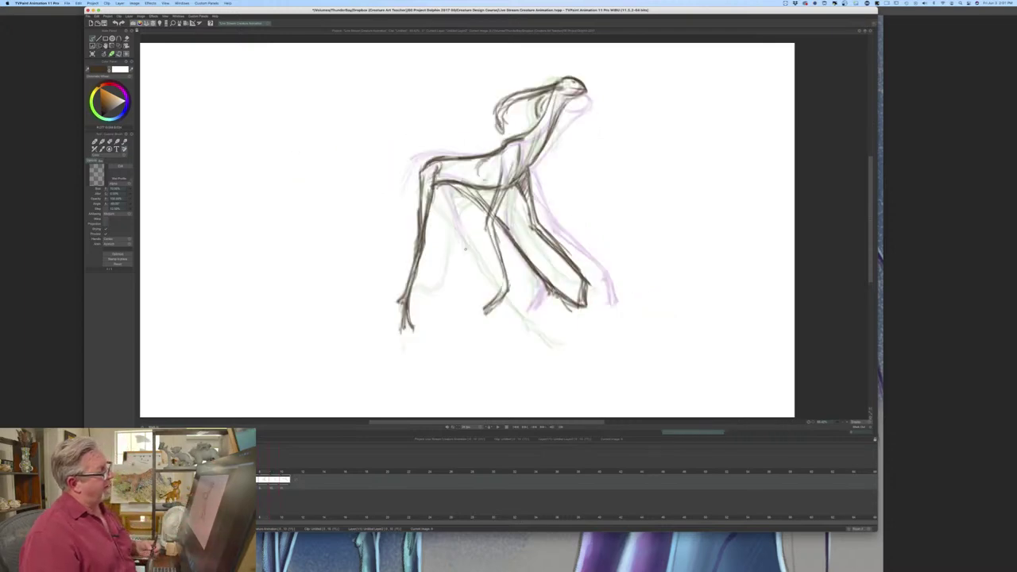
key(Right)
drag(461, 224, 482, 288)
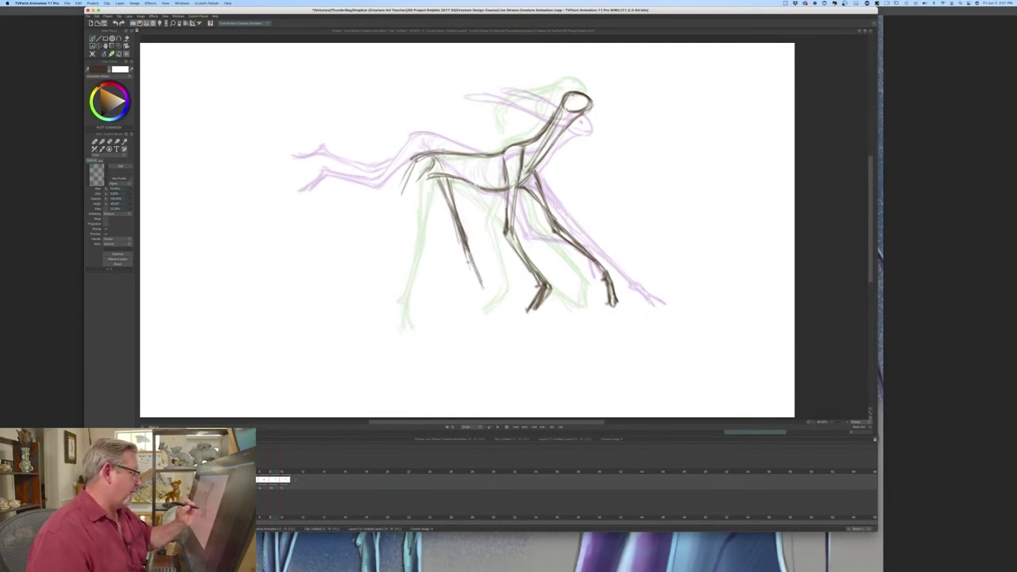
- Draw the forward hind leg's lower section and splayed foot, comparing it with the previous pose
drag(464, 244, 486, 308)
key(Left)
key(Right)
key(Left)
key(Right)
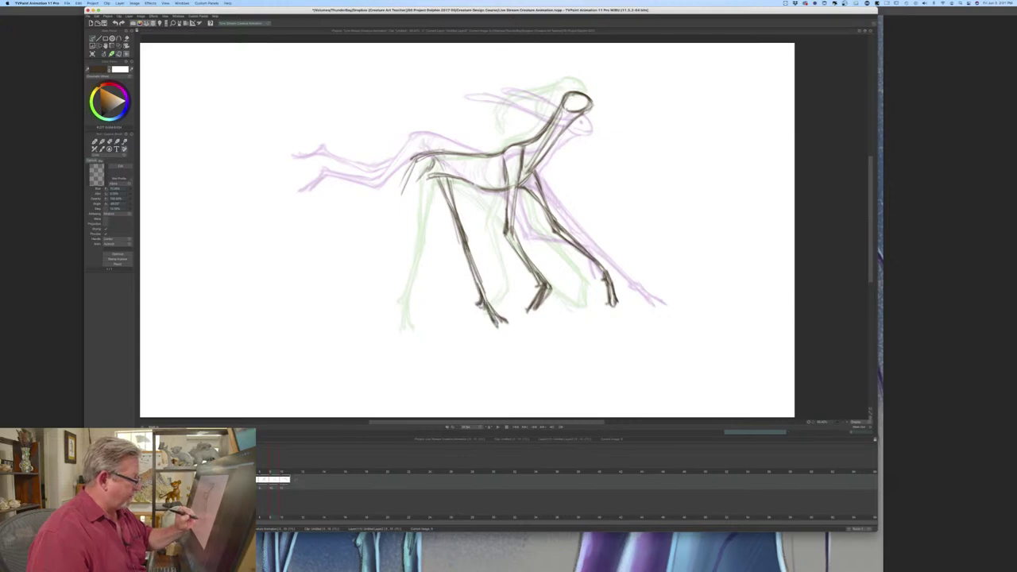
drag(480, 284, 498, 317)
key(Left)
key(Right)
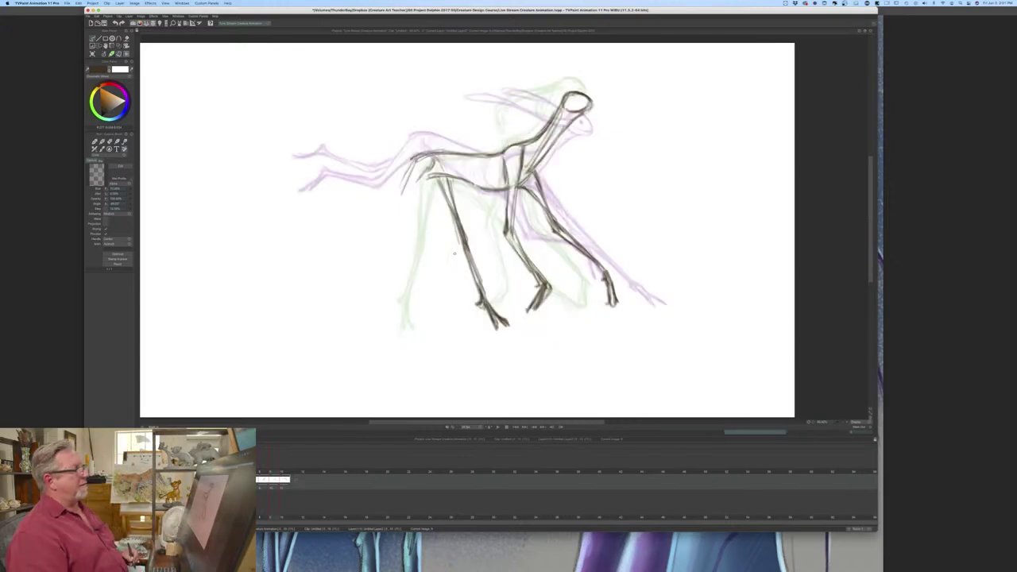
key(Left)
key(Right)
key(Left)
key(Right)
- Sketch the trailing hind leg extending backward from the hip down to its ankle and foot
drag(426, 168, 352, 283)
key(Left)
key(Right)
drag(380, 237, 344, 294)
drag(365, 261, 340, 305)
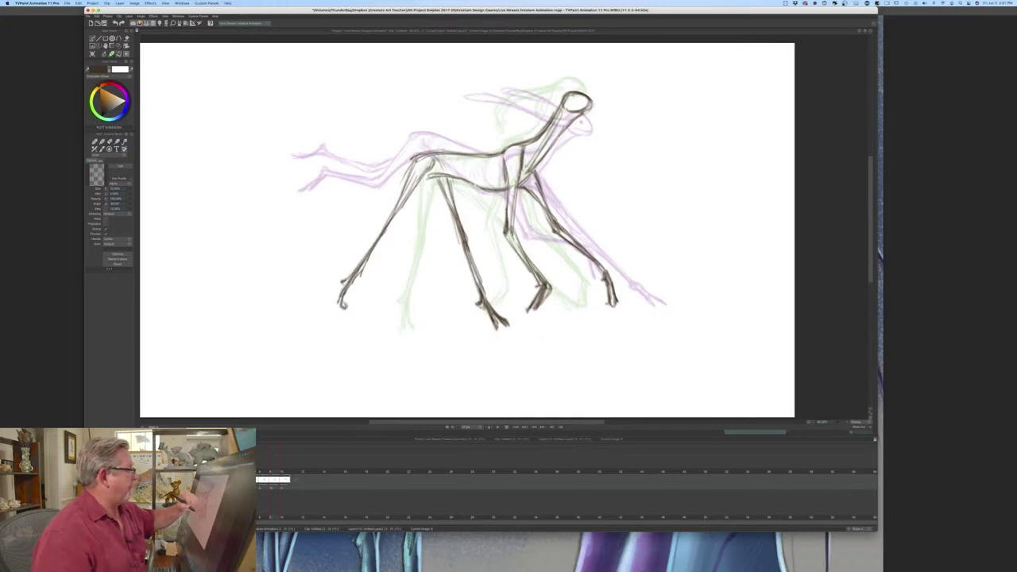
drag(395, 211, 374, 245)
key(Left)
key(Right)
- Strengthen the trailing hind leg's thigh and add finishing contour strokes around the ribcage and near foreleg
drag(415, 164, 386, 228)
key(Left)
key(Right)
key(Left)
key(Right)
drag(507, 204, 503, 234)
key(Left)
key(Right)
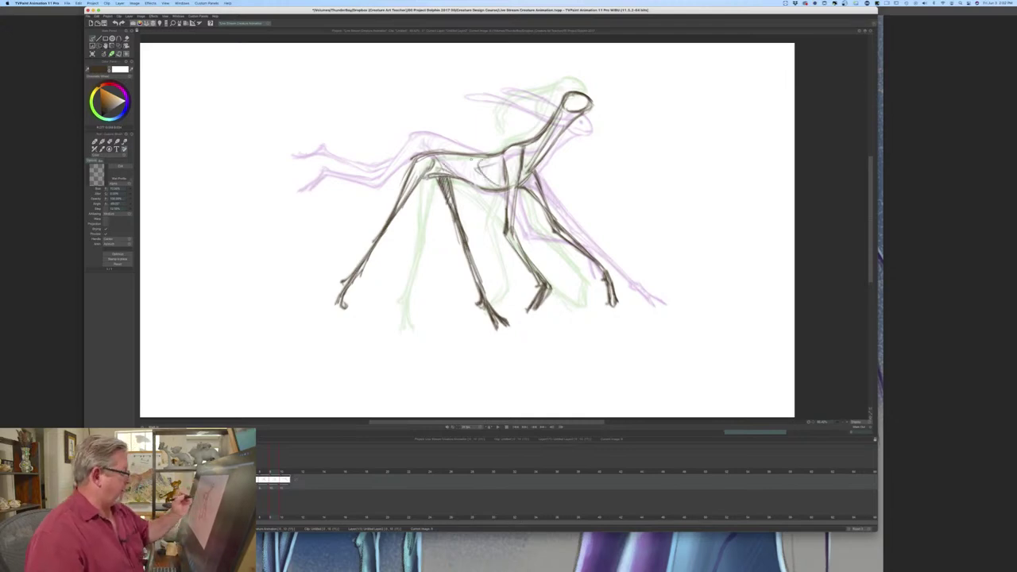
- Play the run cycle and step through its frames to check the motion with the new inbetween
key(Return)
key(Right)
key(Right)
key(Right)
key(Right)
key(Right)
key(Right)
key(Right)
key(Right)
key(Right)
key(Right)
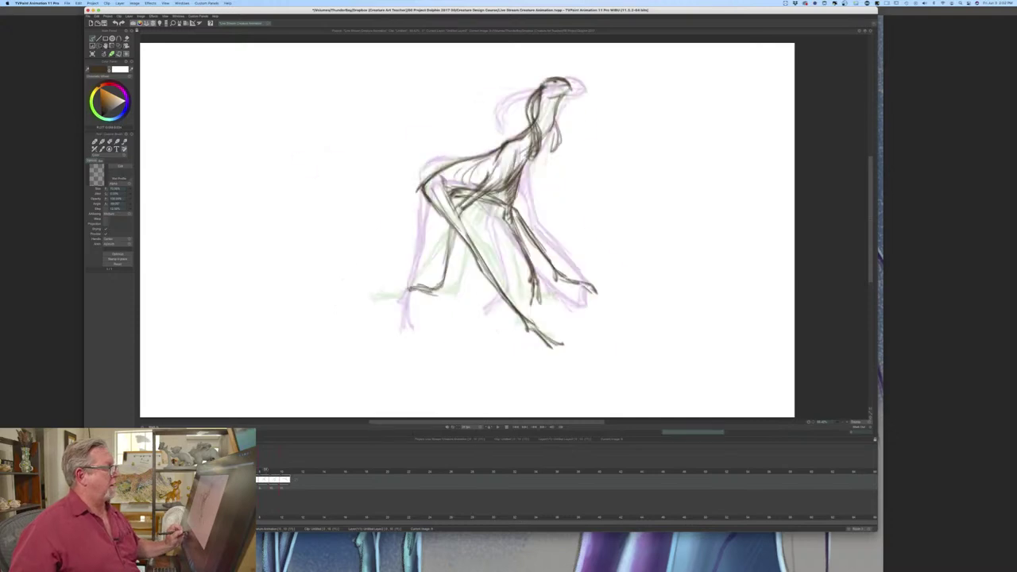
key(Left)
key(Left)
key(Left)
key(Left)
key(Left)
key(Left)
key(Left)
key(Left)
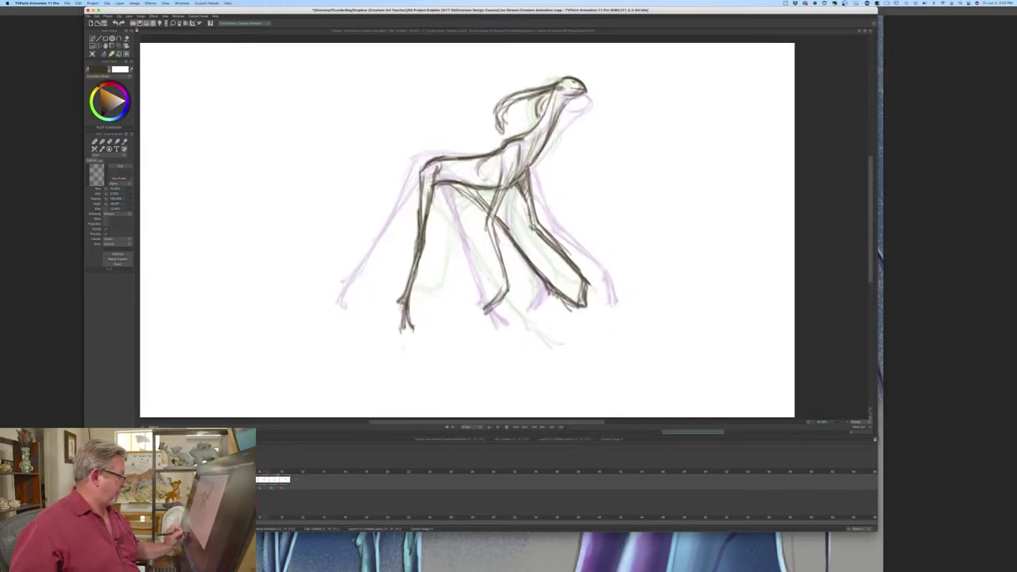
- Remove the outstretched pose from the end of the sequence and choose a lower preset playback frame rate
click(283, 473)
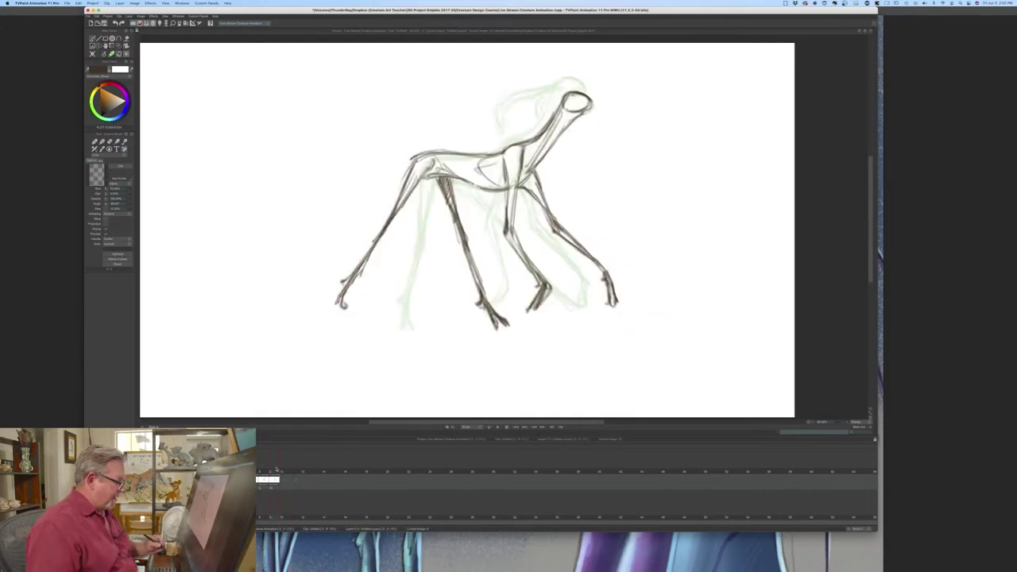
click(477, 427)
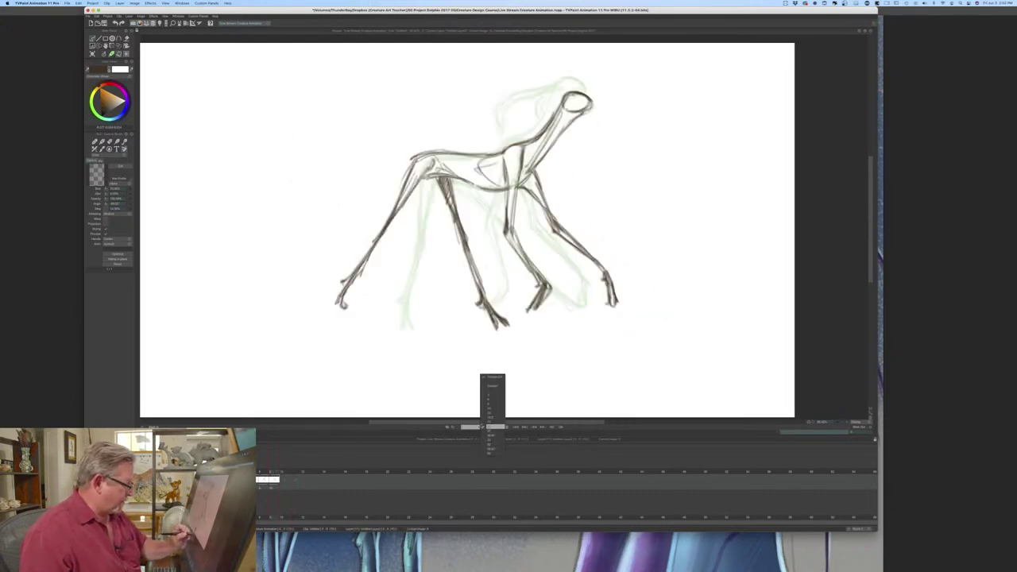
click(485, 417)
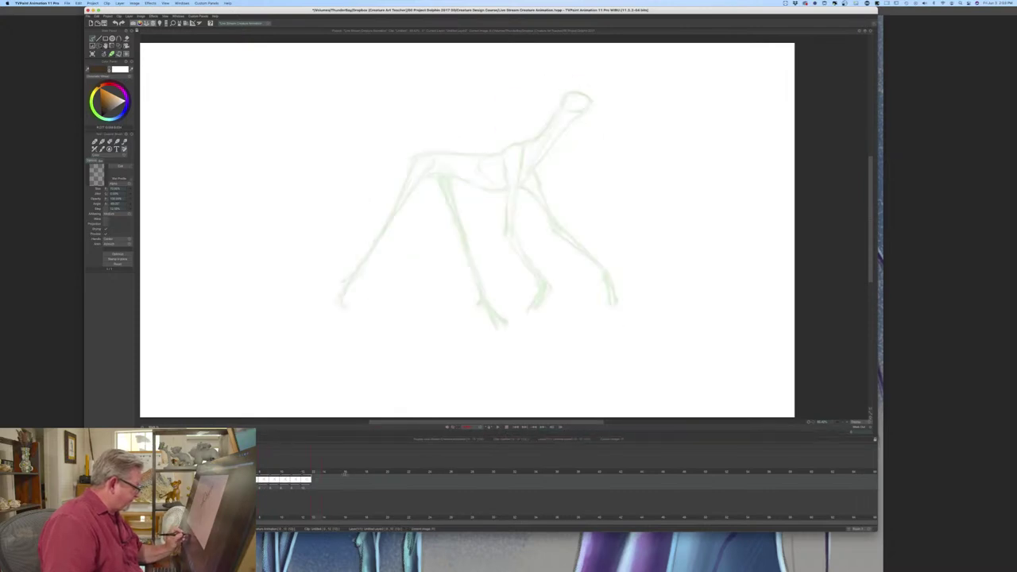
- Stretch the run cycle's drawings to two frames each, touch up a foreleg, and check the playback
drag(269, 486, 366, 486)
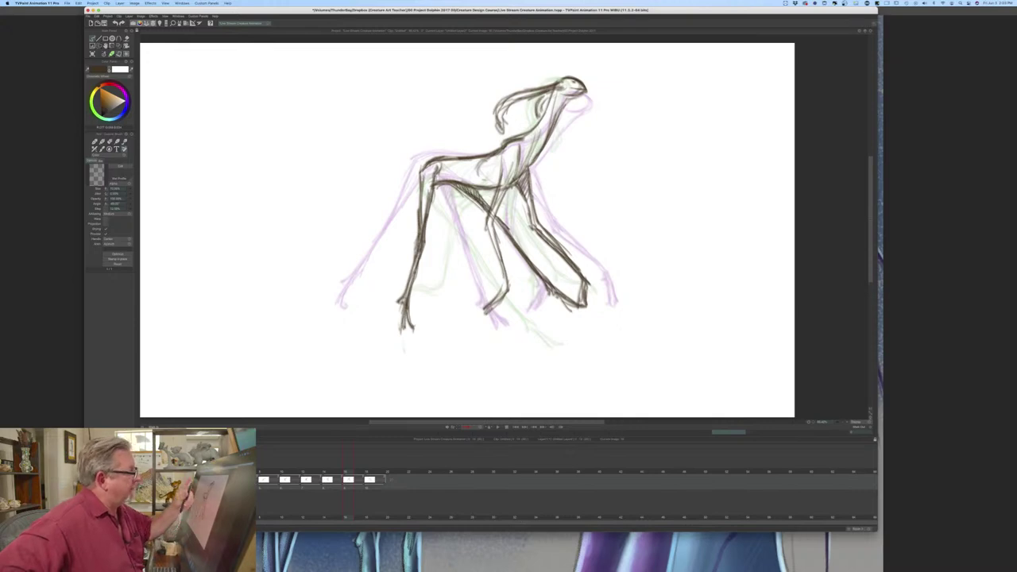
key(e)
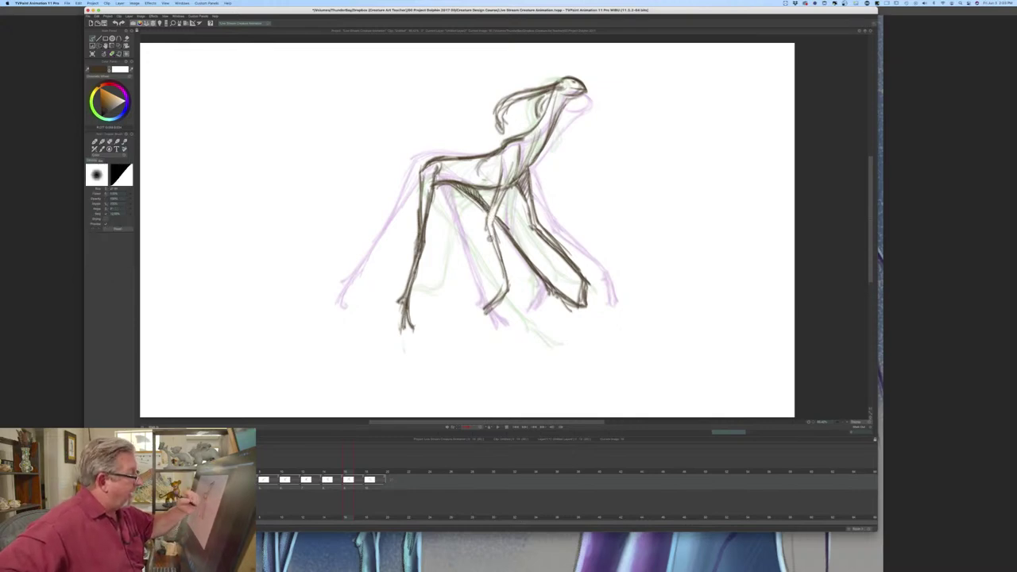
key(b)
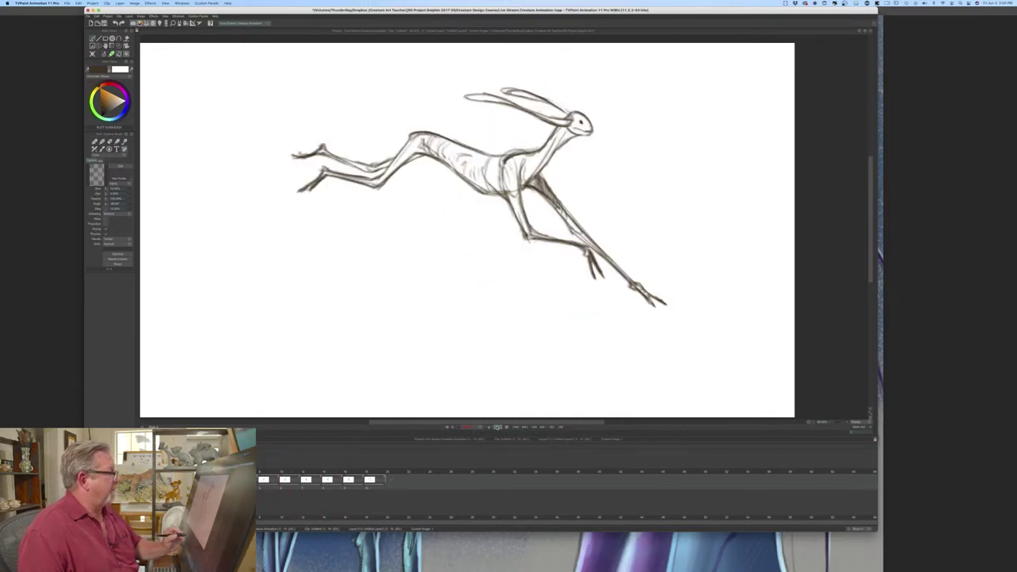
click(505, 429)
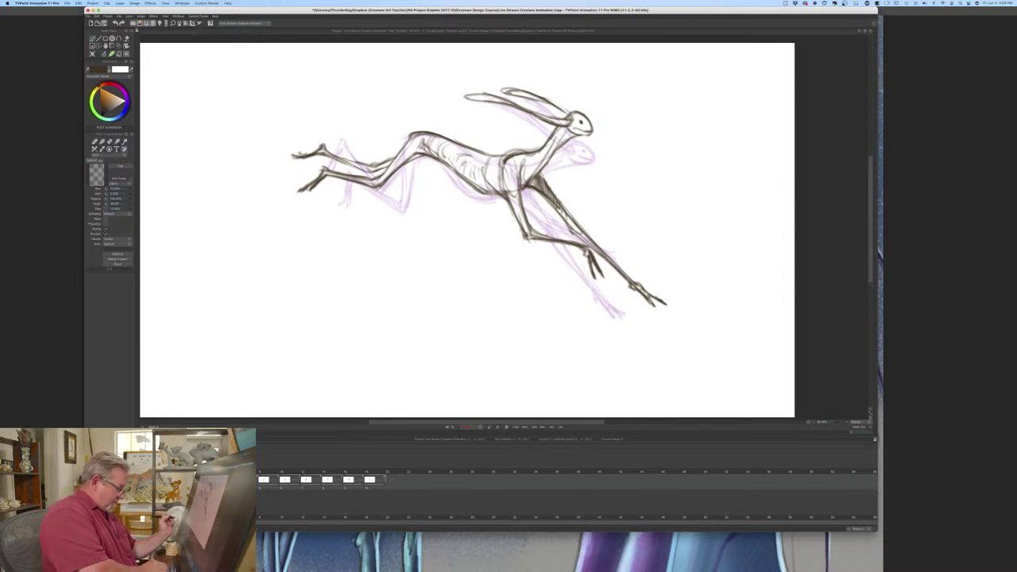
- Paste the outstretched pose after the last drawing as a guide, and add trailing ears and an eye to the preceding pose
click(390, 473)
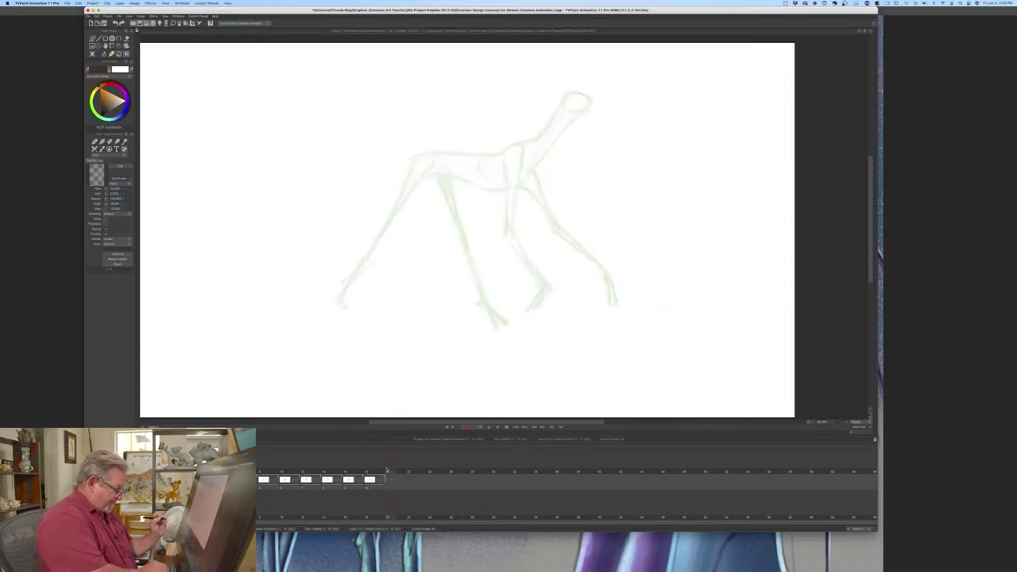
key(ctrl+v)
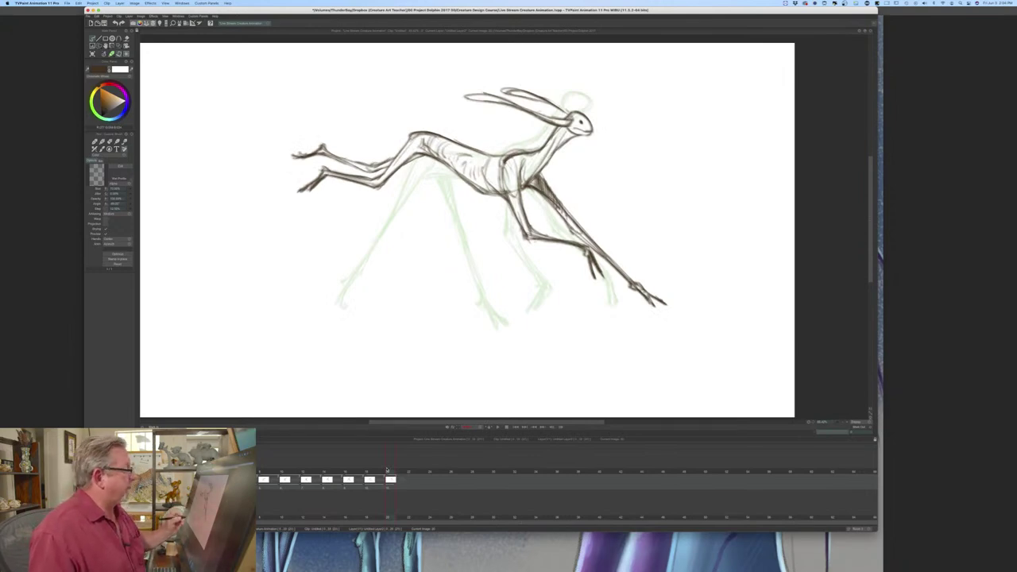
drag(388, 472, 366, 479)
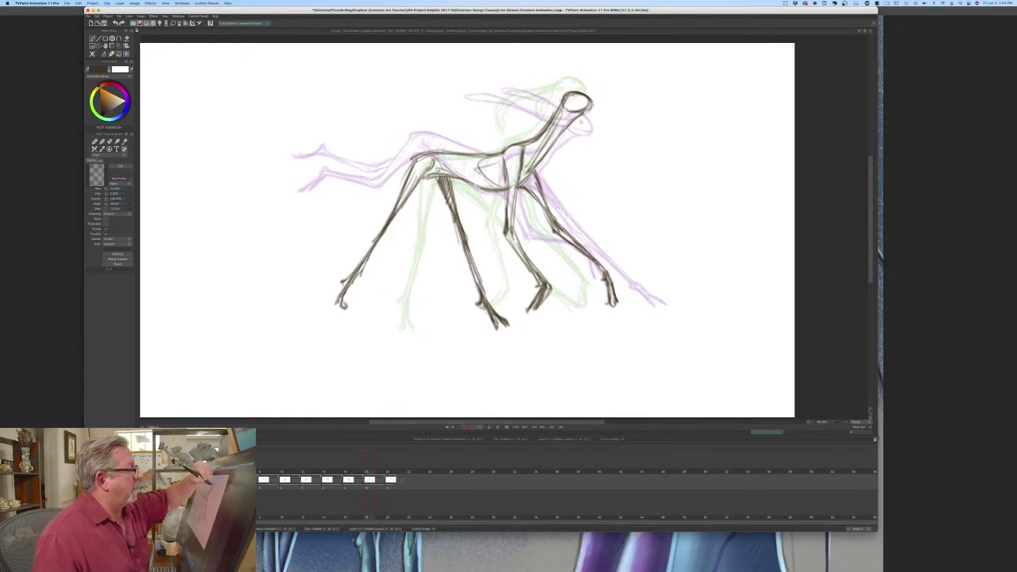
mouse_move(568, 98)
mouse_down()
mouse_move(485, 103)
mouse_move(561, 104)
mouse_move(495, 109)
mouse_up()
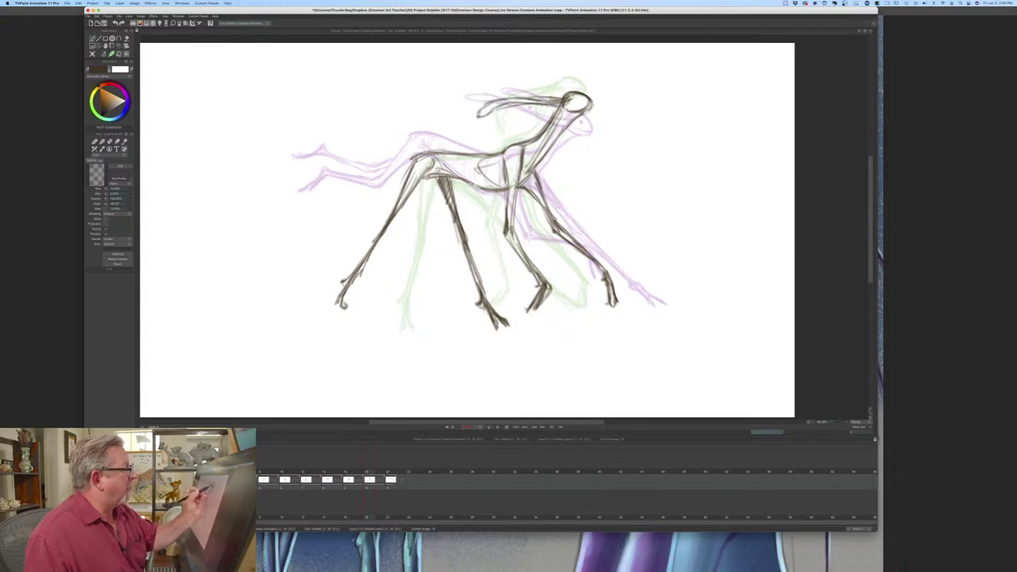
drag(512, 108, 560, 104)
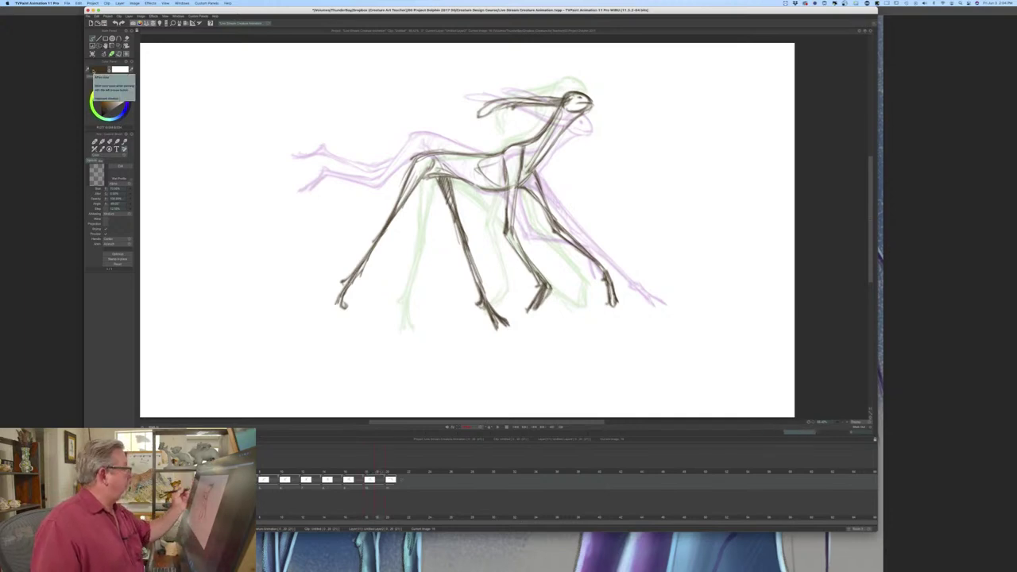
- Insert a blank drawing before the outstretched pose and sketch the inbetween's head, neck and bent near foreleg with its foot
key(BackSpace)
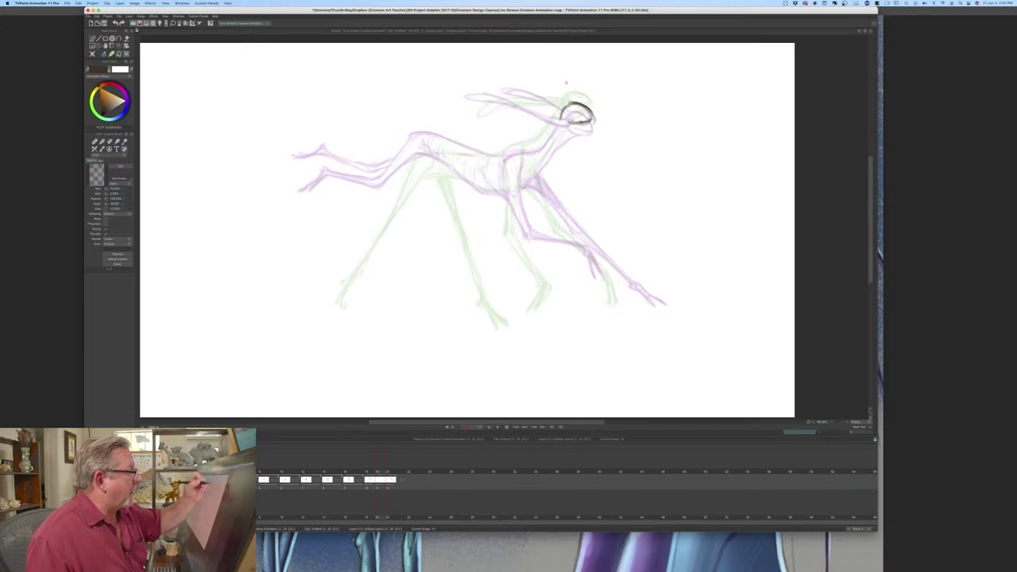
mouse_move(564, 110)
mouse_down()
mouse_move(538, 146)
mouse_move(516, 150)
mouse_up()
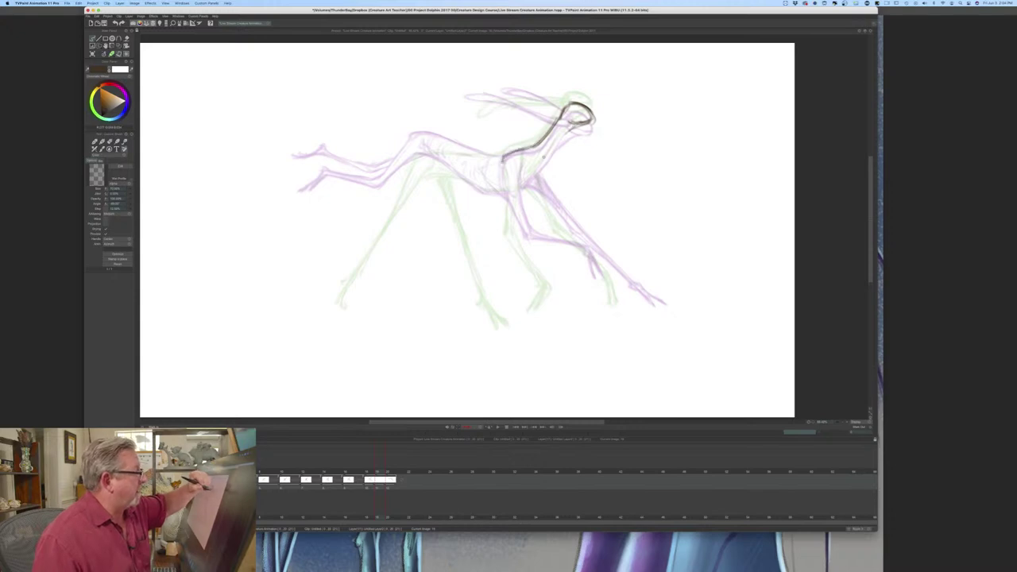
mouse_move(566, 129)
mouse_down()
mouse_move(510, 191)
mouse_move(493, 189)
mouse_move(517, 187)
mouse_move(521, 228)
mouse_up()
drag(500, 170, 516, 238)
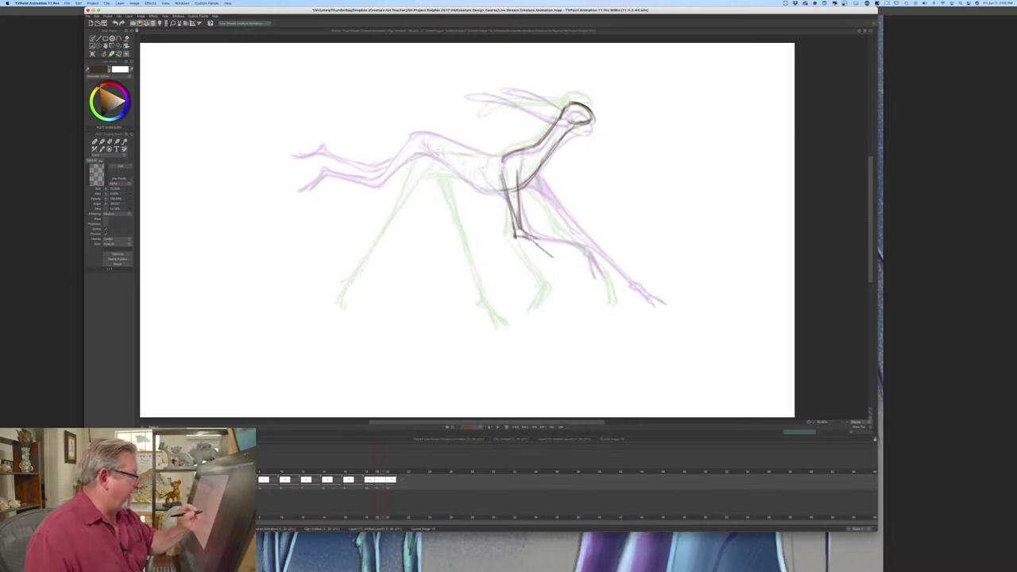
drag(523, 230, 574, 274)
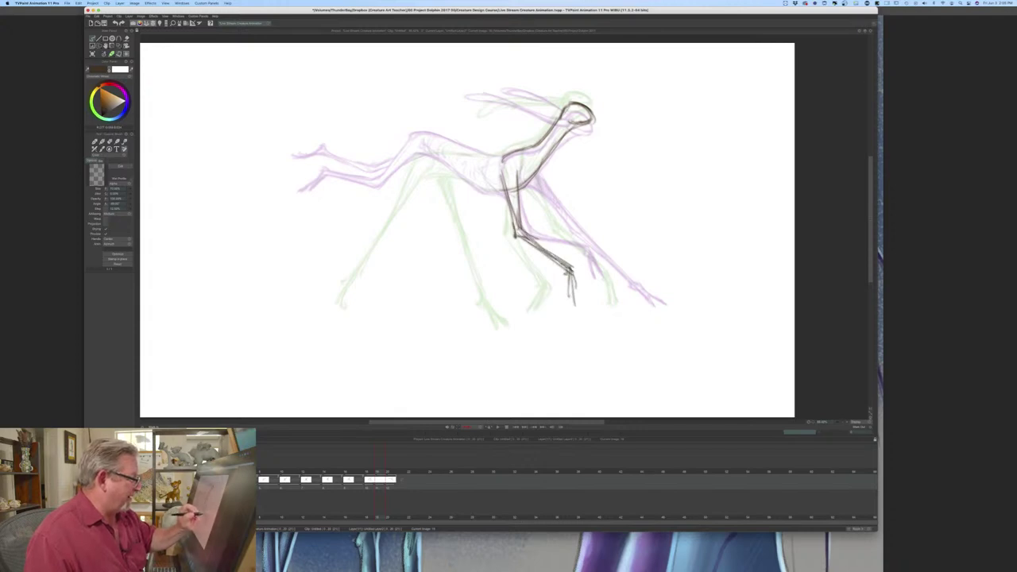
drag(570, 291, 570, 303)
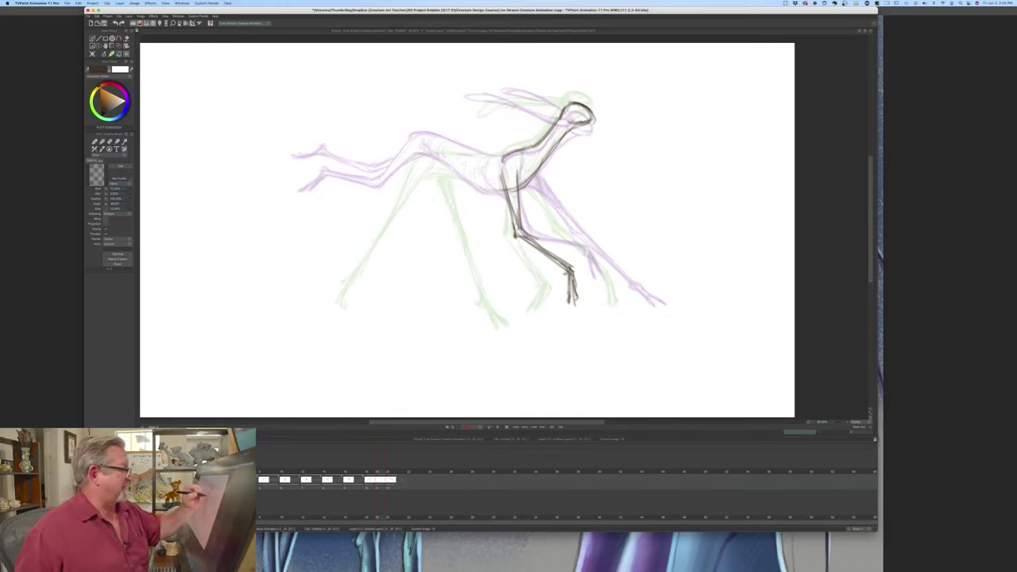
- Sketch the far foreleg reaching forward from the chest, shade its upper part, and flip between frames to check it
drag(540, 177, 566, 221)
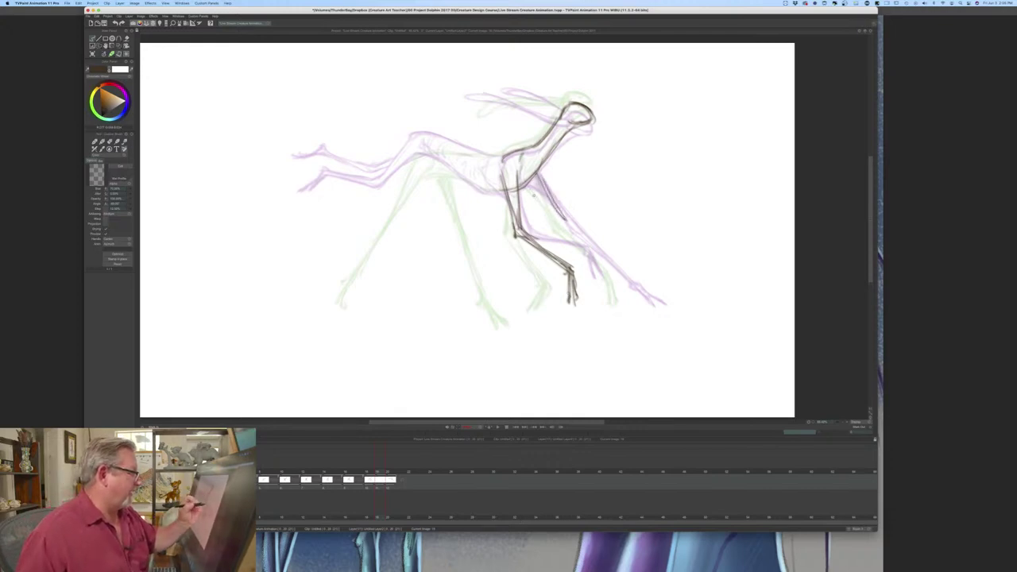
drag(531, 188, 606, 261)
mouse_move(573, 226)
mouse_down()
mouse_move(620, 276)
mouse_move(624, 304)
mouse_move(552, 201)
mouse_move(567, 217)
mouse_up()
drag(531, 175, 548, 200)
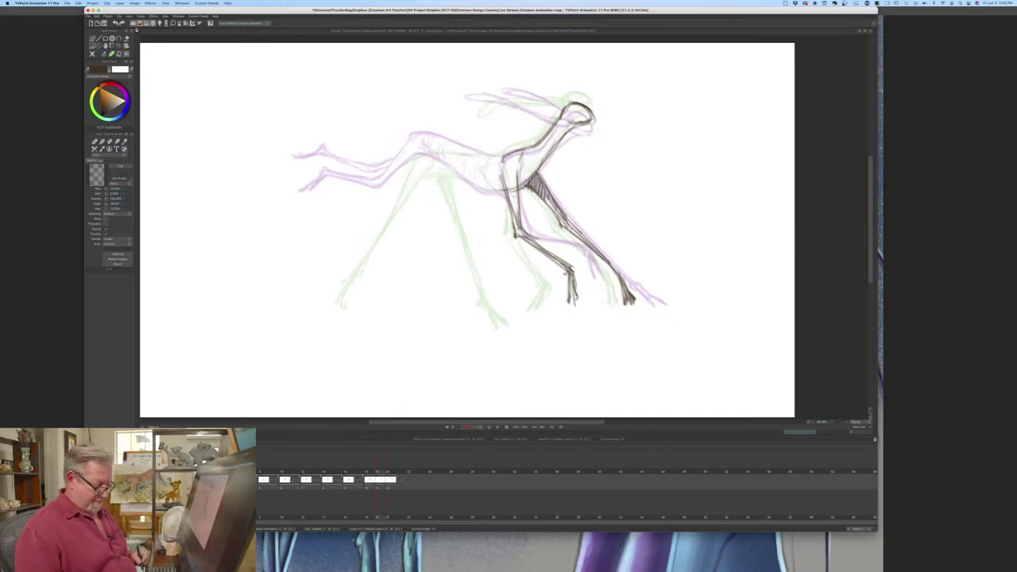
key(Left)
key(Right)
key(Left)
key(Right)
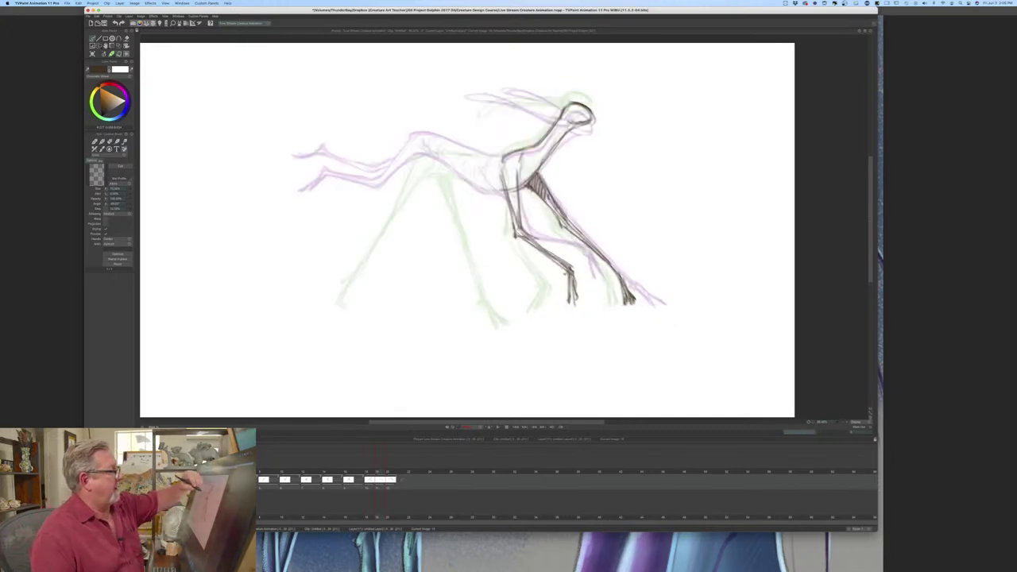
- Draw the inbetween's back line from shoulder to hip and its belly curve, comparing against the neighbouring frames
mouse_move(505, 151)
mouse_down()
mouse_move(415, 147)
mouse_move(491, 156)
mouse_up()
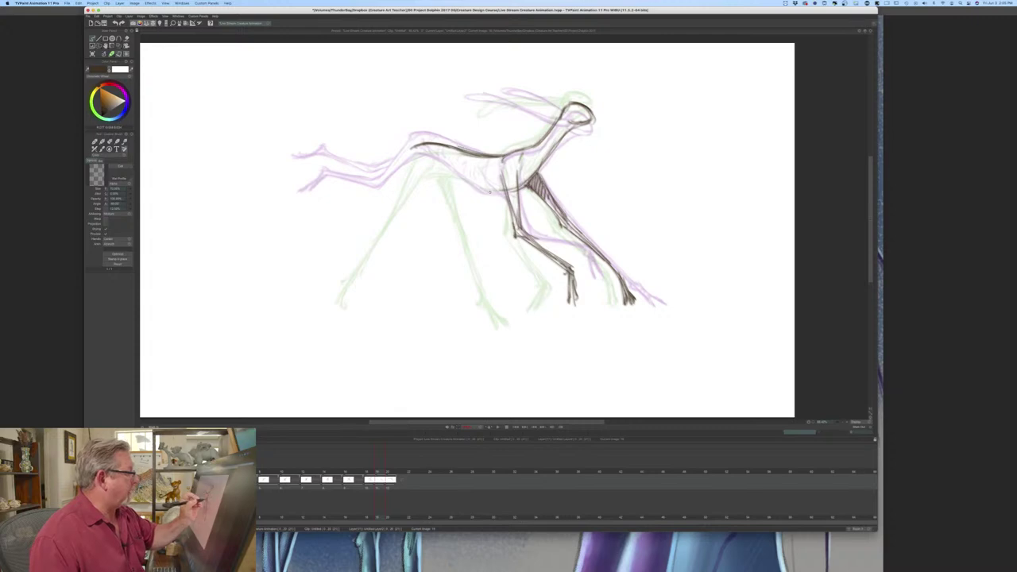
mouse_move(456, 176)
mouse_down()
mouse_move(420, 167)
mouse_move(497, 191)
mouse_up()
key(Right)
key(Left)
- Try a trailing hind leg stretched nearly level behind the hip, flip through the frames, and erase the leg
drag(419, 167, 387, 191)
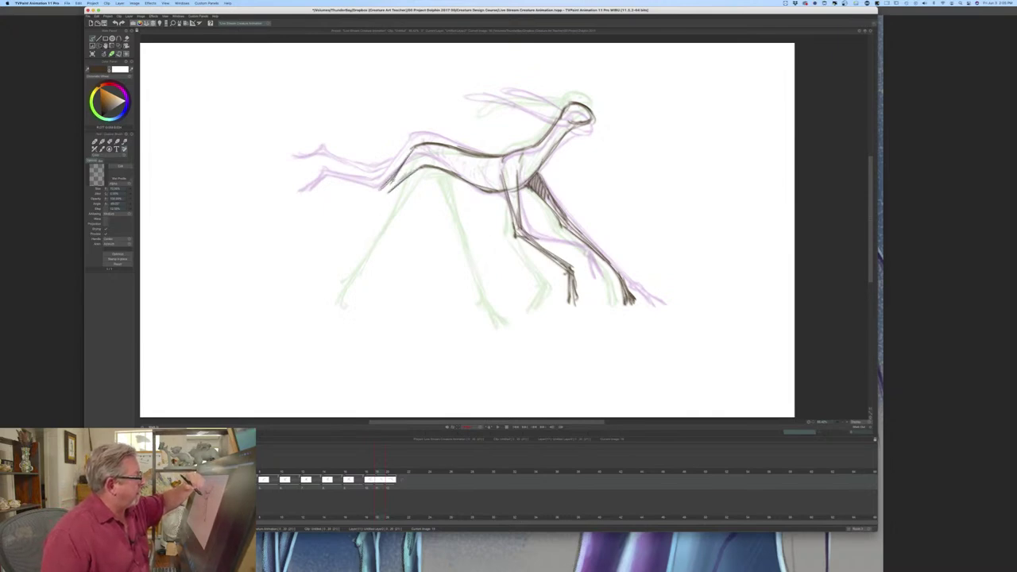
drag(405, 177, 365, 197)
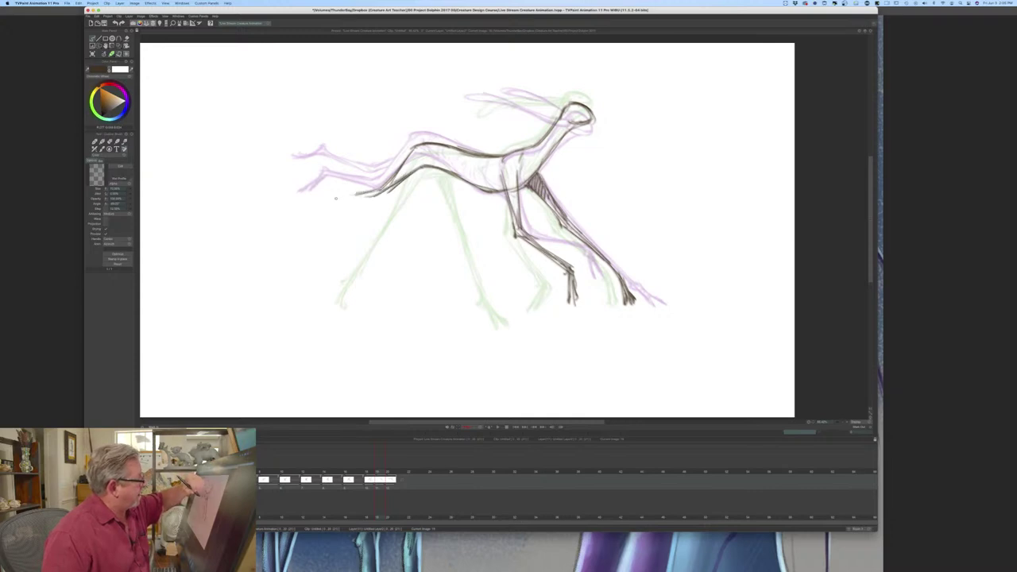
mouse_move(374, 194)
mouse_down()
mouse_move(294, 216)
mouse_move(318, 205)
mouse_up()
key(Left)
key(Right)
key(Left)
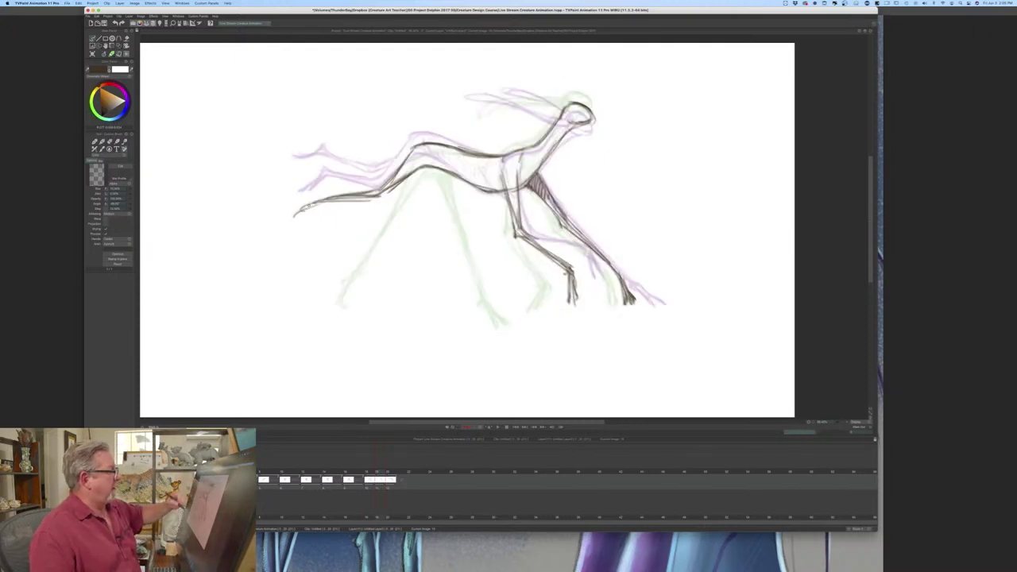
key(Right)
mouse_move(415, 169)
mouse_down()
mouse_move(348, 212)
mouse_move(358, 186)
mouse_move(304, 208)
mouse_up()
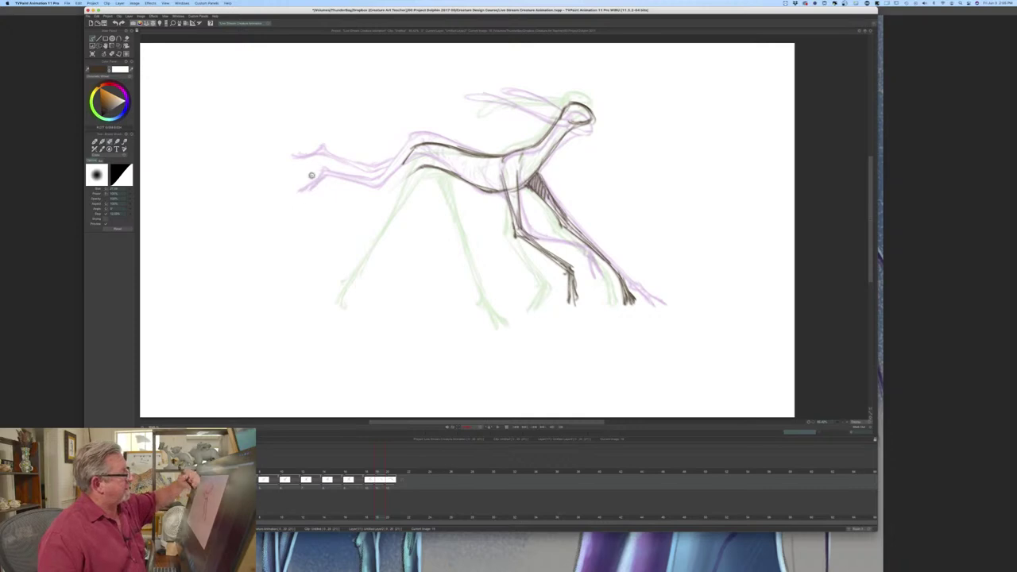
- Sketch the trailing hind leg angled down and back from the hip to its foot, and check it by flipping frames
drag(417, 167, 381, 205)
drag(415, 149, 374, 205)
mouse_move(409, 160)
mouse_down()
mouse_move(376, 201)
mouse_move(329, 227)
mouse_up()
drag(380, 195, 309, 237)
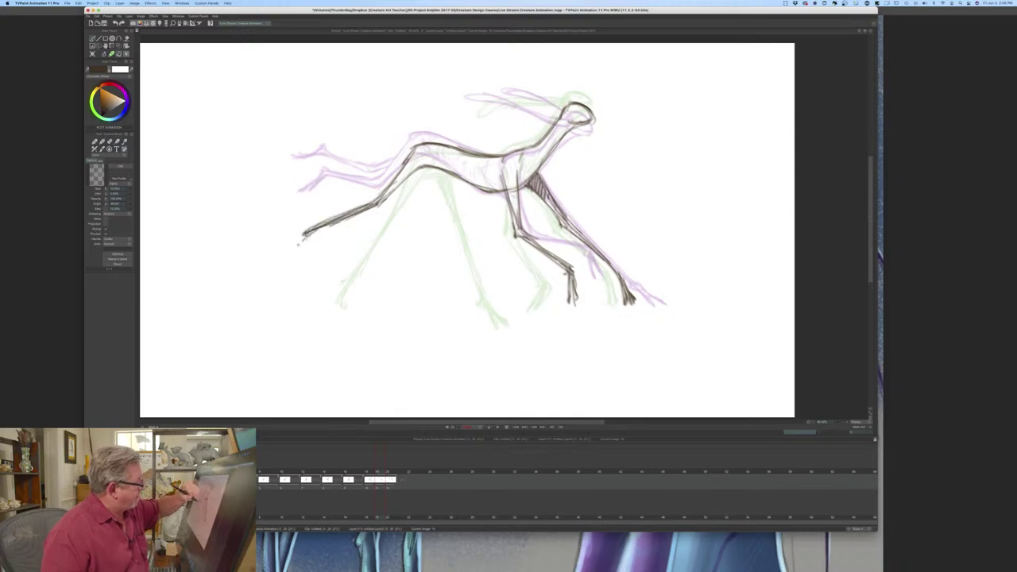
key(Left)
key(Right)
- Sketch the other hind leg reaching almost straight down from the hip to its foot, checking it against neighbouring frames
drag(426, 170, 412, 217)
drag(426, 170, 403, 229)
key(Left)
key(Right)
drag(408, 213, 400, 250)
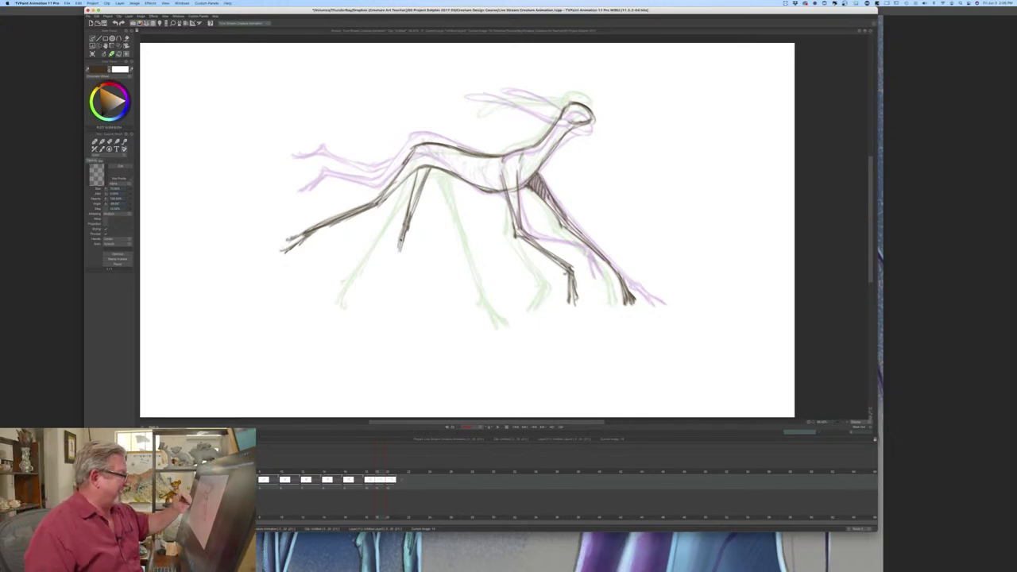
drag(403, 239, 395, 300)
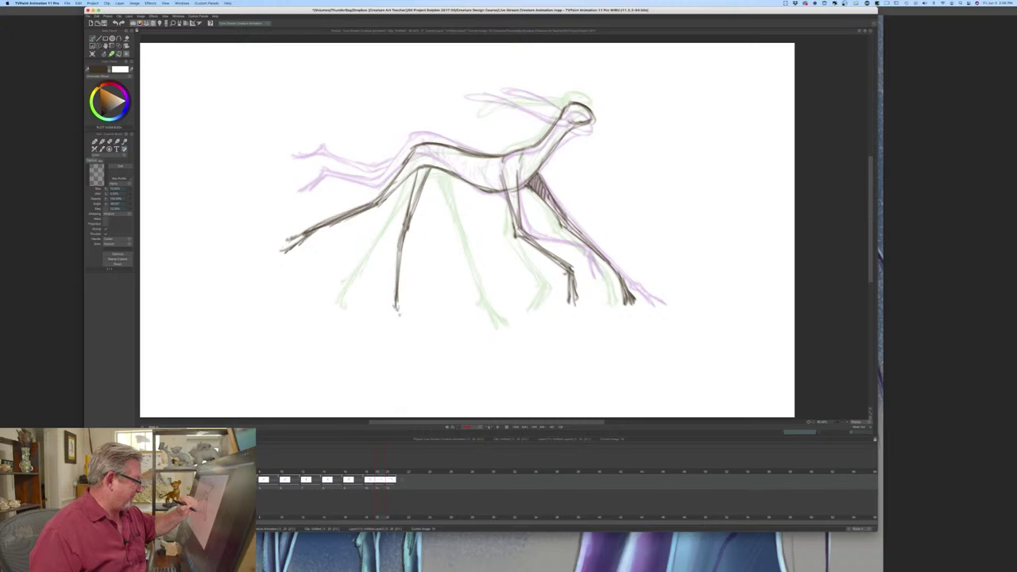
key(Right)
key(Left)
key(Right)
key(Left)
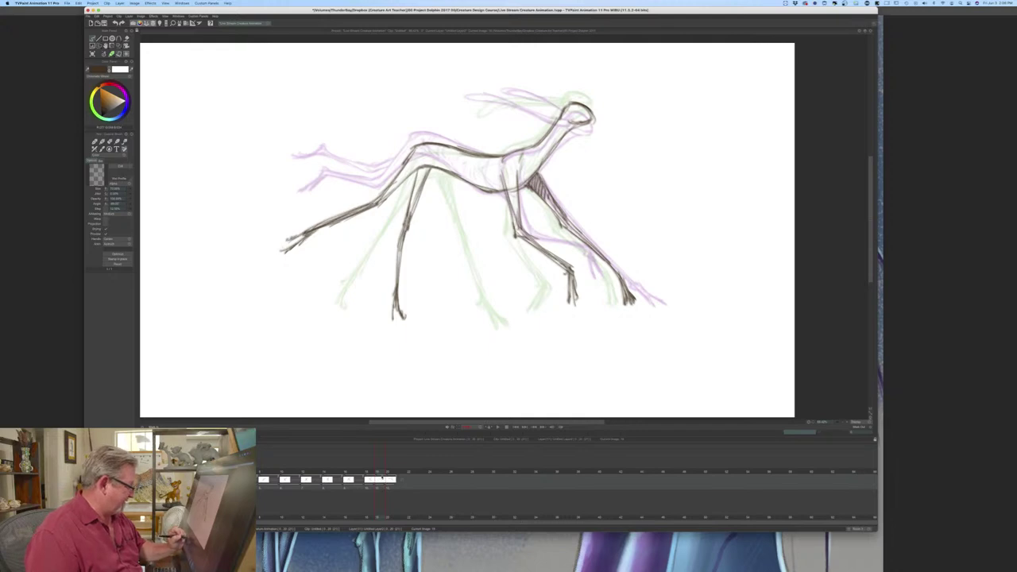
- Extend the new inbetween to two frames and add trailing ears, an eye and a mouth to its head
click(393, 486)
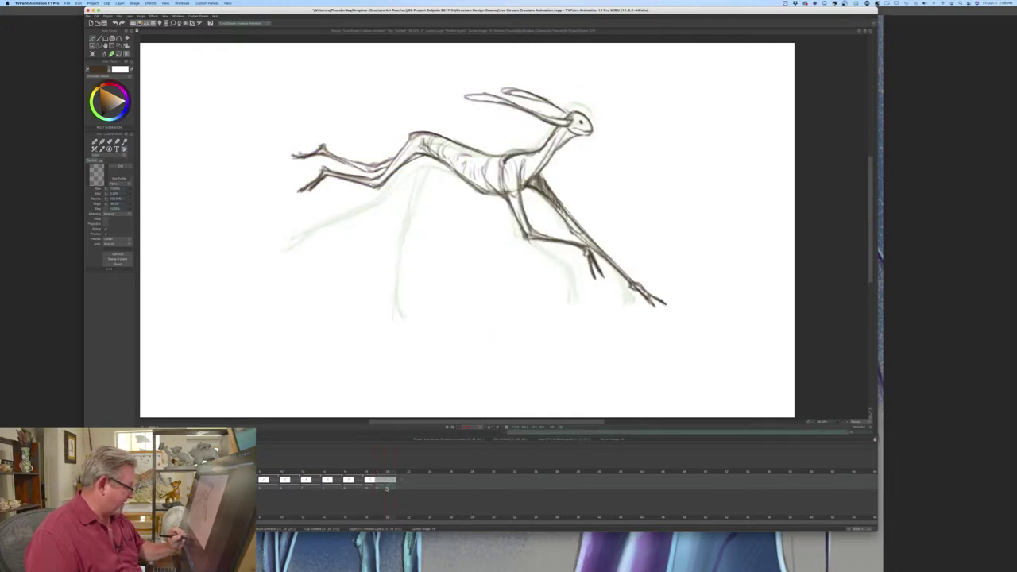
drag(375, 486, 403, 486)
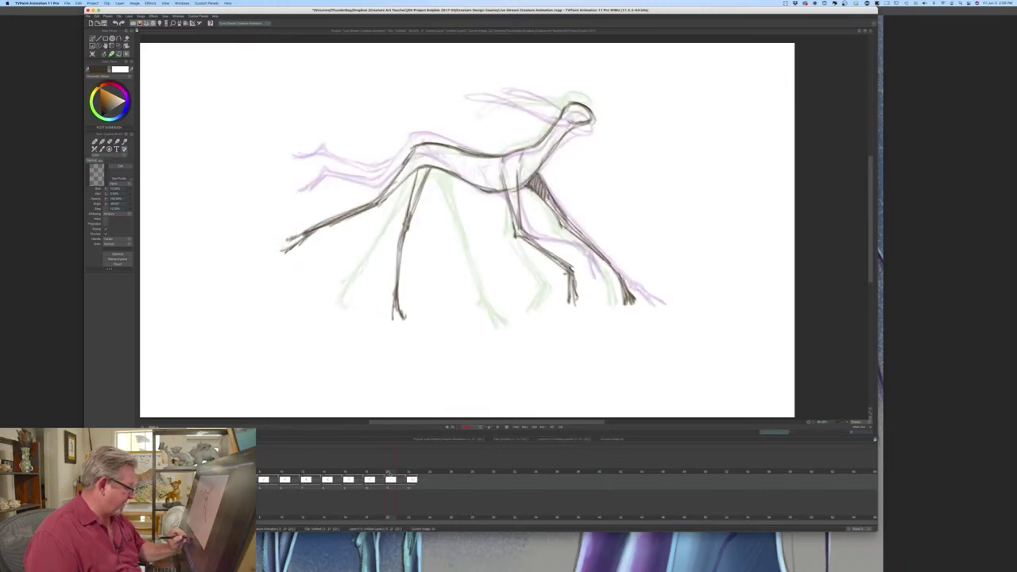
key(Left)
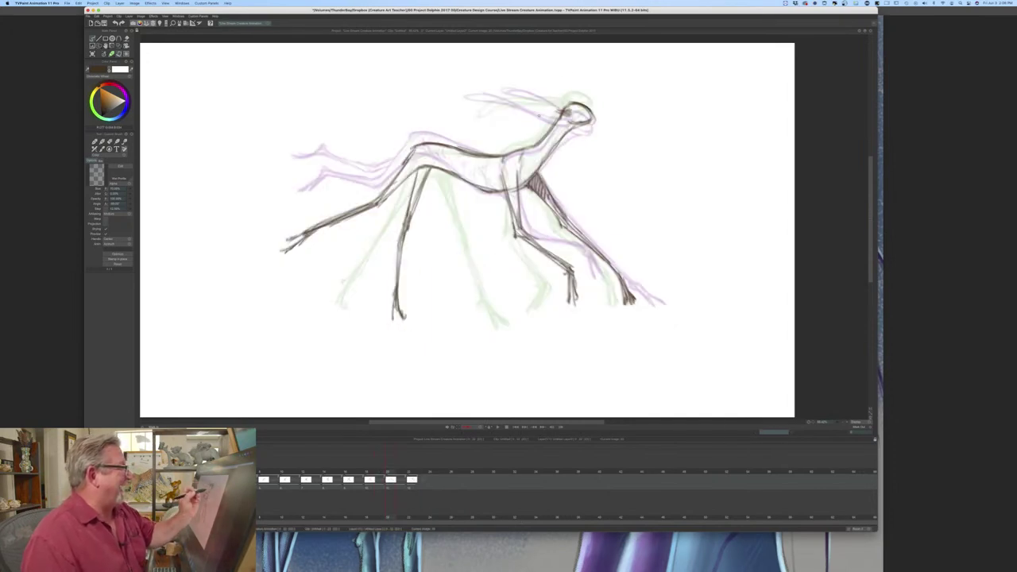
drag(556, 110, 485, 98)
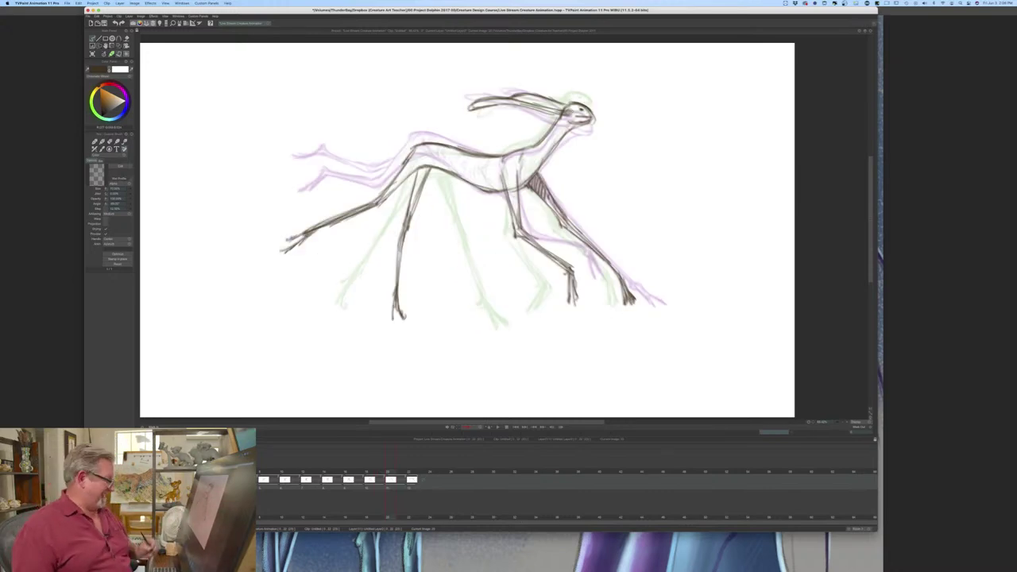
- Delete the outstretched guide pose from the end of the sequence and play the cycle at another preset frame rate
click(411, 474)
key(Delete)
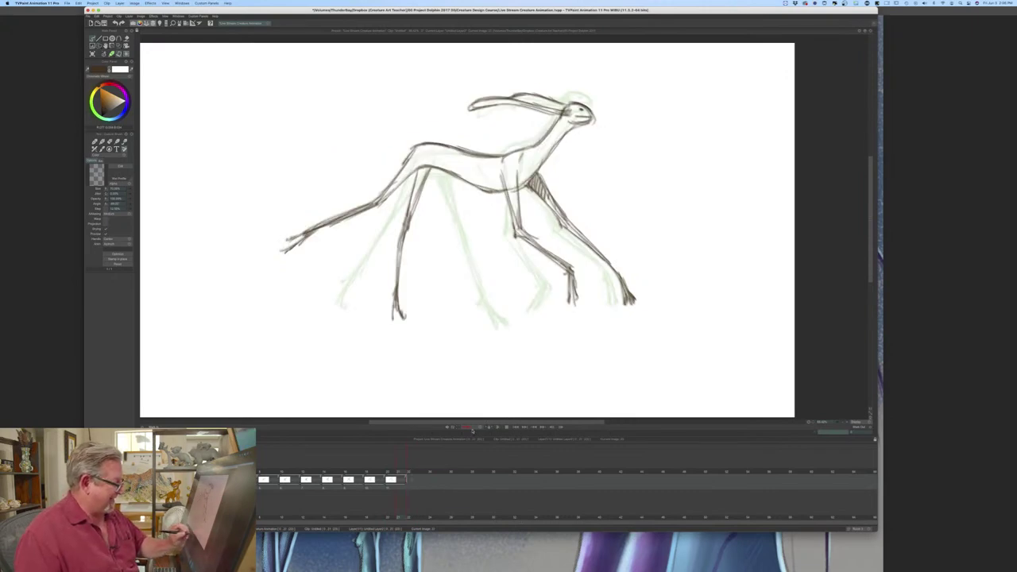
click(480, 429)
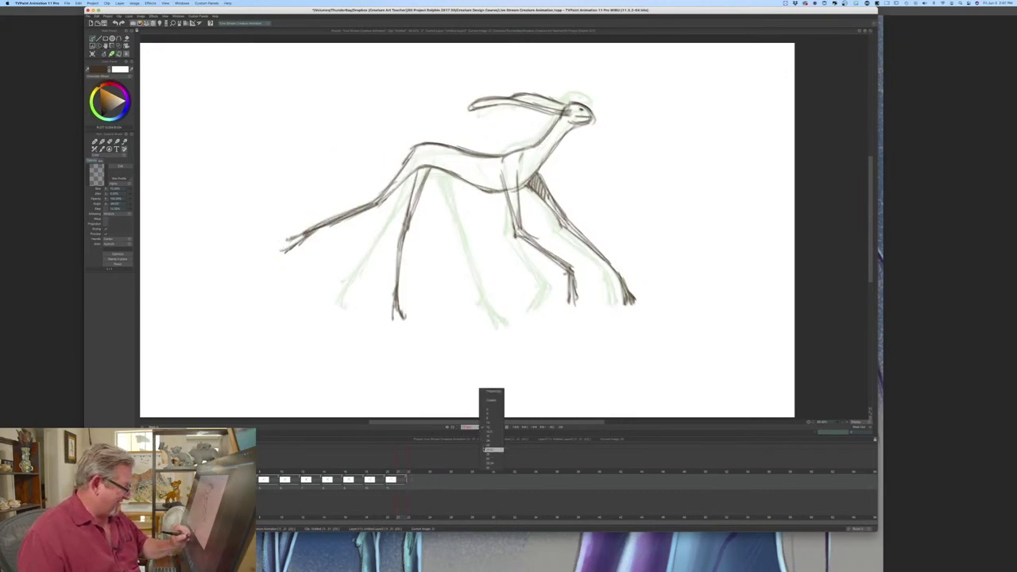
click(483, 441)
click(498, 427)
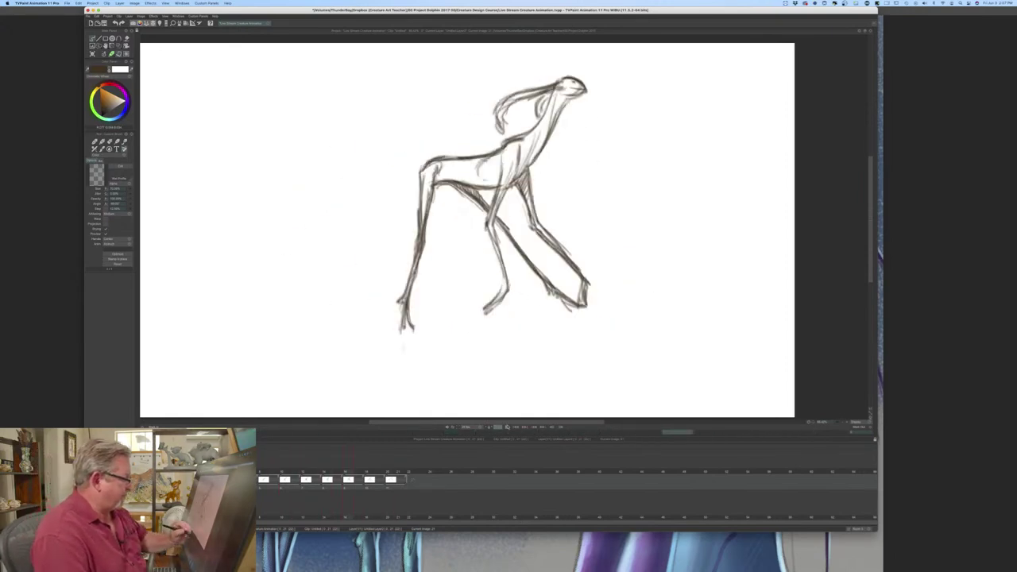
click(508, 428)
- Erase the stray shoulder lines on the outstretched leaping pose and redraw the top of its front leg
key(e)
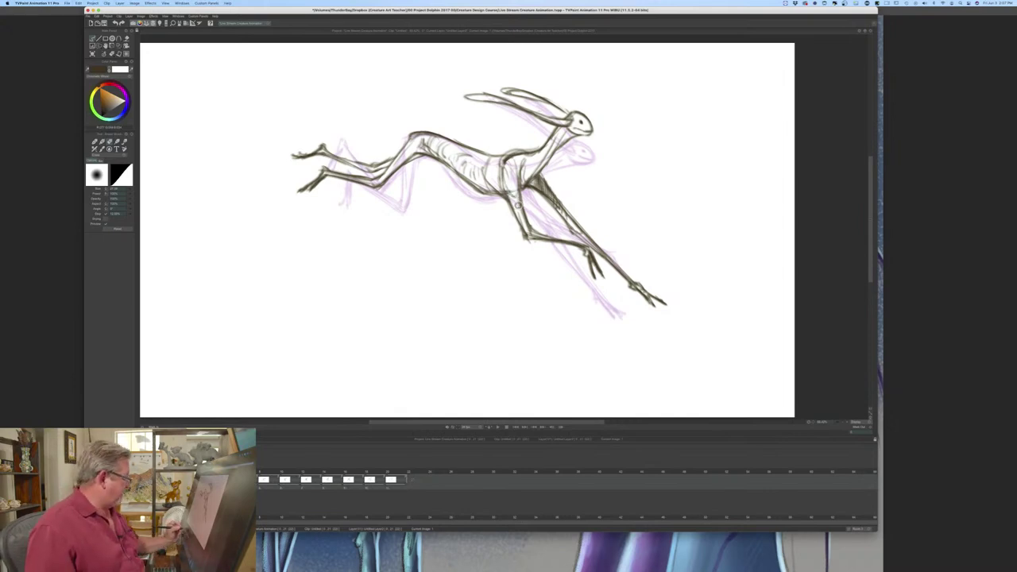
key(b)
key(e)
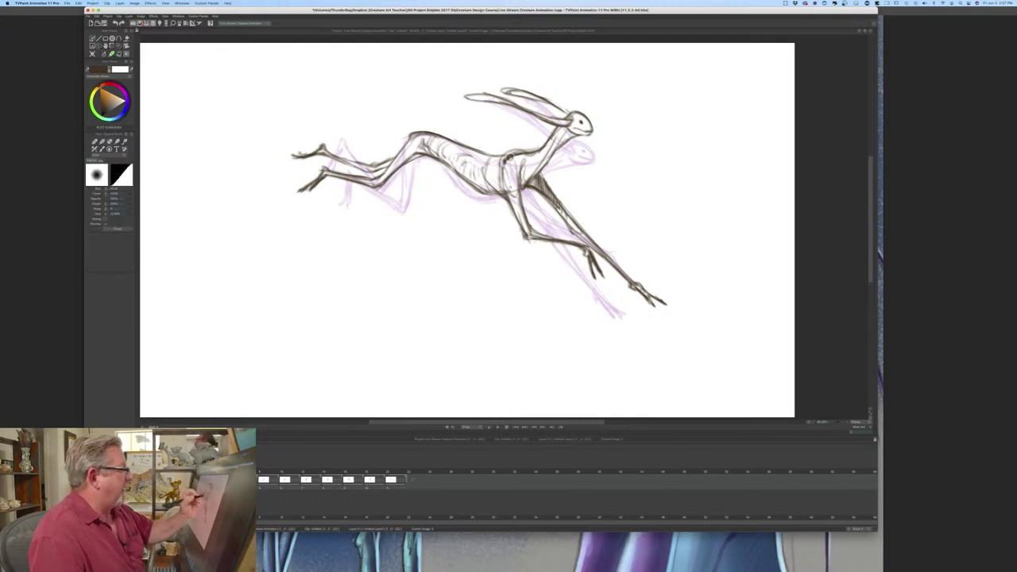
mouse_move(510, 180)
mouse_down()
mouse_move(520, 220)
mouse_move(515, 202)
mouse_up()
key(e)
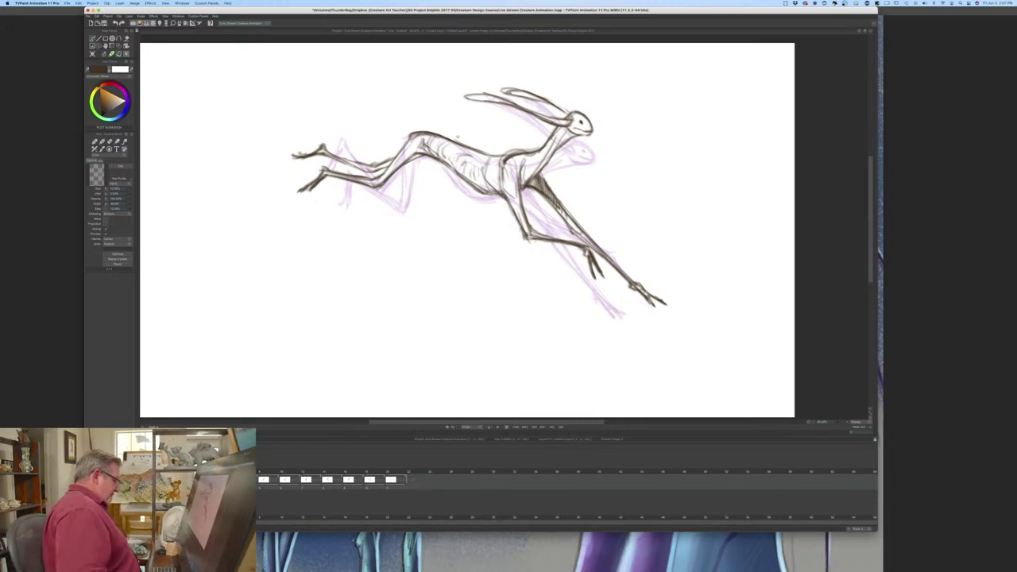
- Play back the looping run cycle, resizing the window to review it beside the creature painting
click(499, 427)
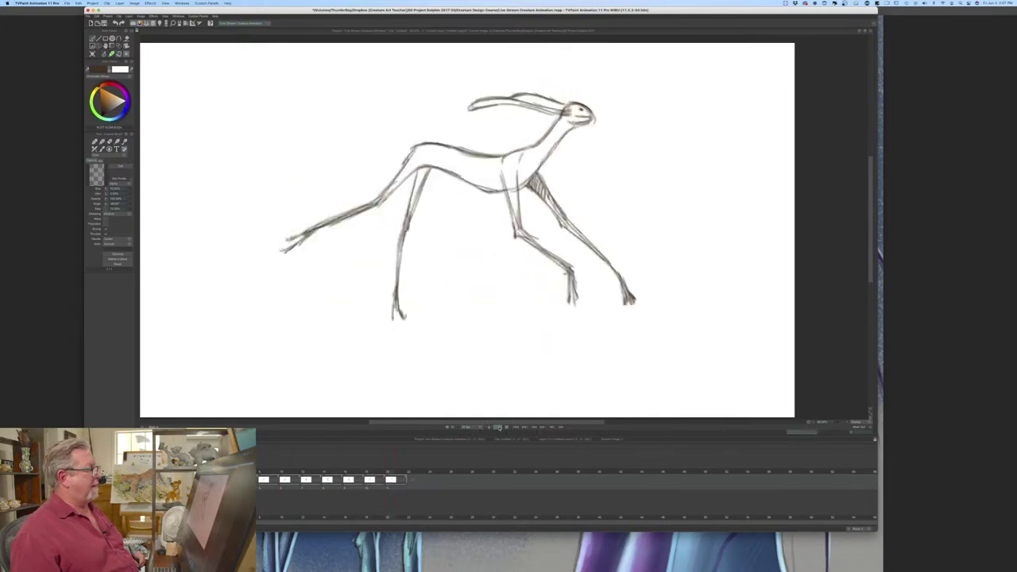
click(500, 427)
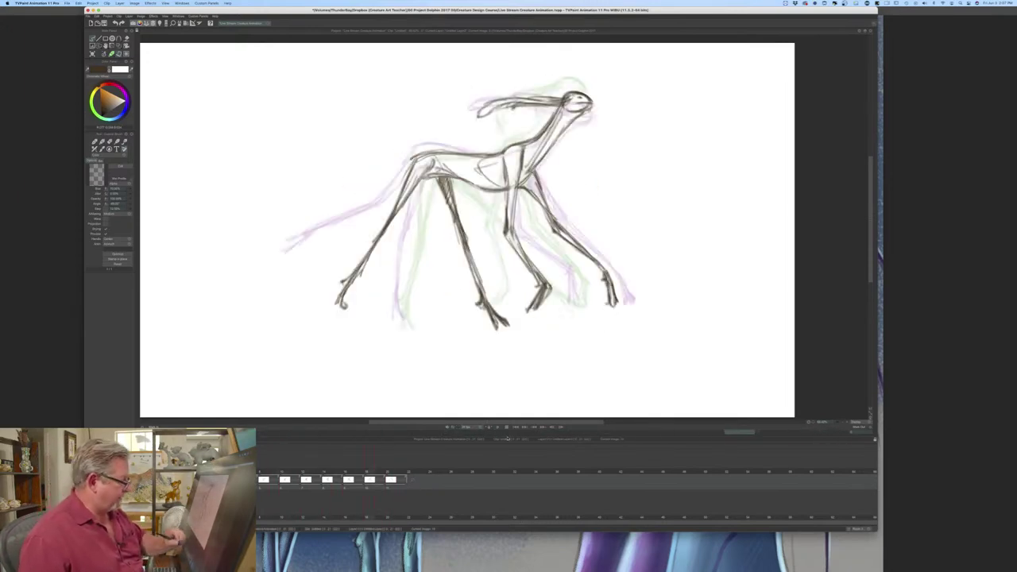
mouse_move(857, 515)
mouse_down()
mouse_move(644, 380)
mouse_move(601, 376)
mouse_move(595, 390)
mouse_up()
click(590, 275)
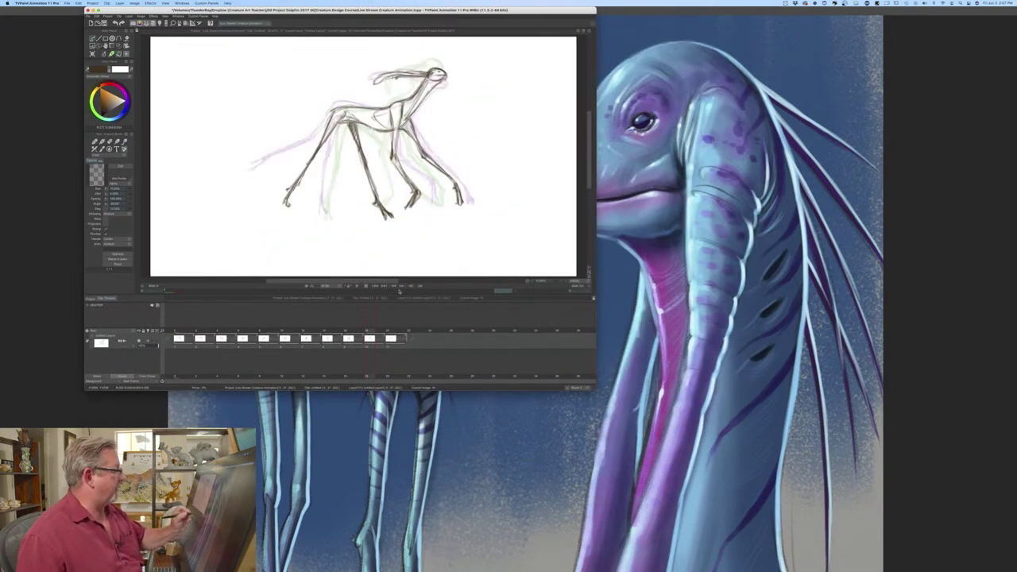
click(357, 285)
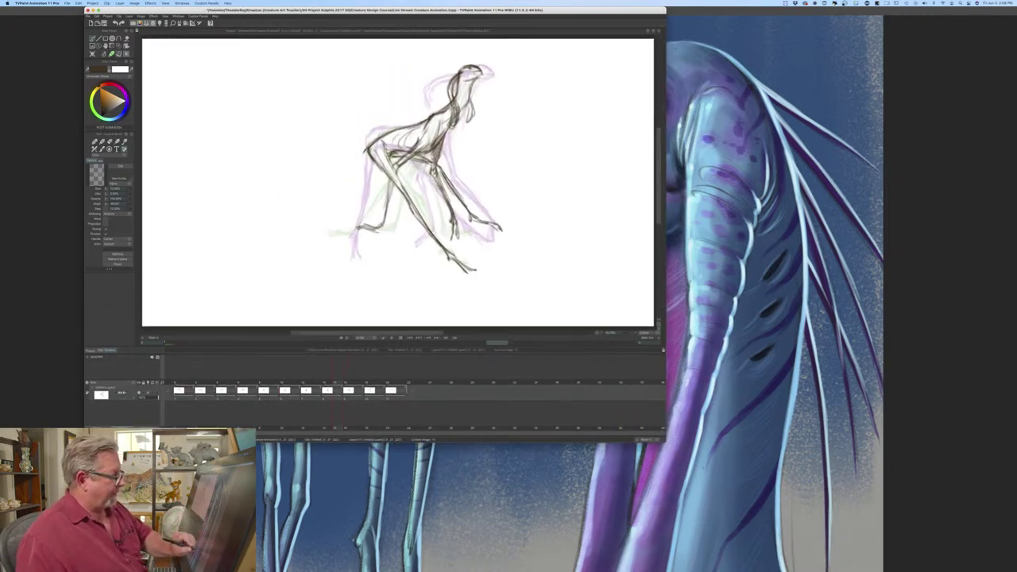
drag(703, 467, 784, 523)
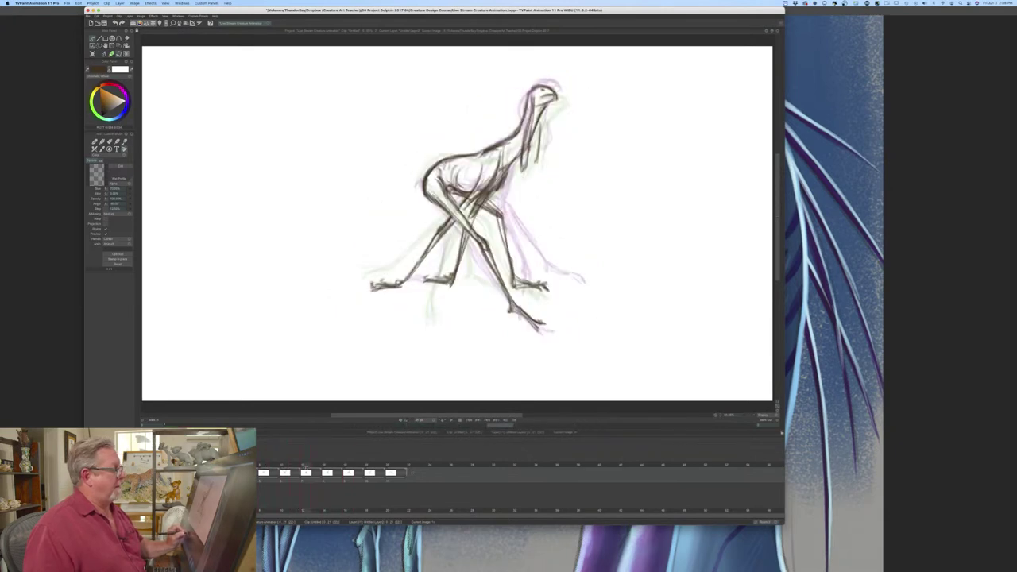
- Erase the head, neck and ears of the gathered pose with crossed legs, comparing it with the poses that follow
key(e)
mouse_move(546, 86)
mouse_down()
mouse_move(557, 105)
mouse_move(541, 92)
mouse_move(522, 163)
mouse_up()
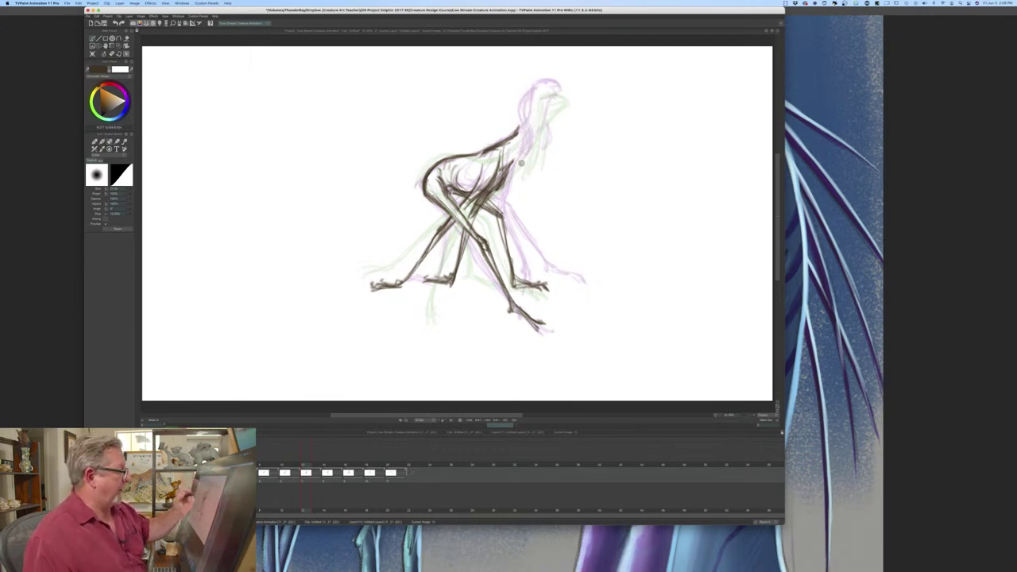
key(b)
mouse_move(307, 466)
mouse_down()
mouse_move(285, 466)
mouse_move(308, 466)
mouse_up()
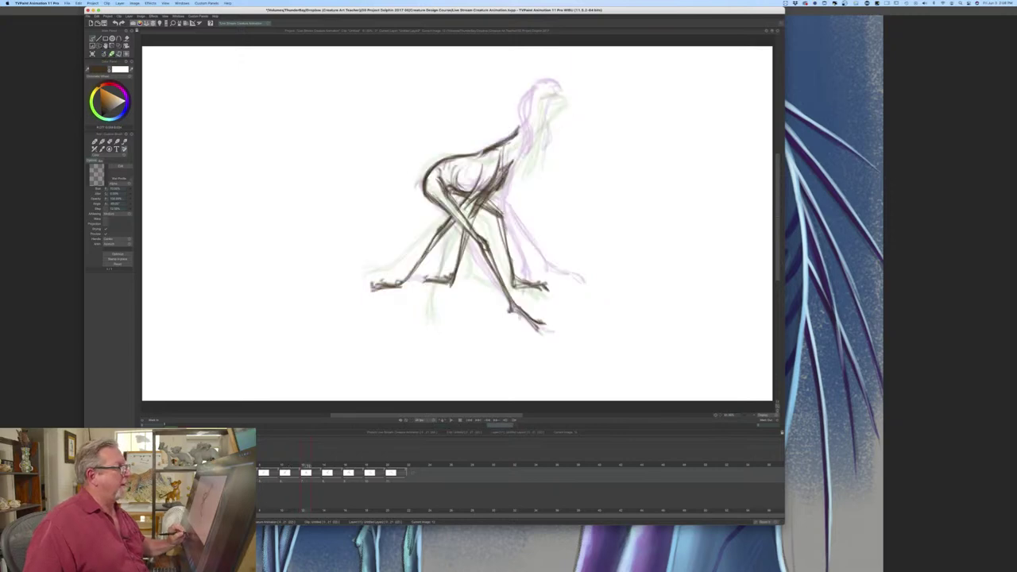
key(Right)
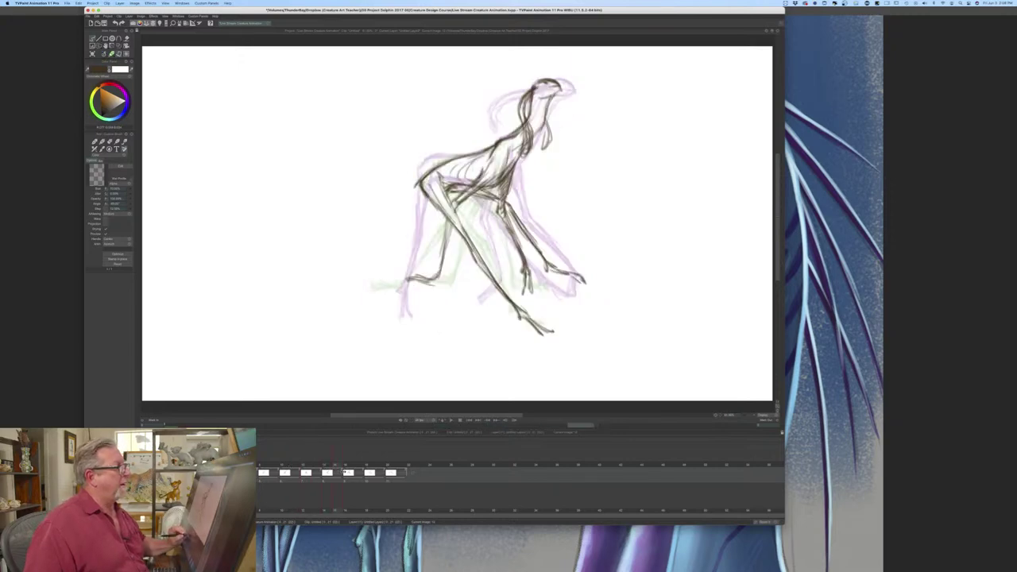
key(Right)
mouse_move(347, 470)
mouse_down()
mouse_move(358, 471)
mouse_move(313, 471)
mouse_up()
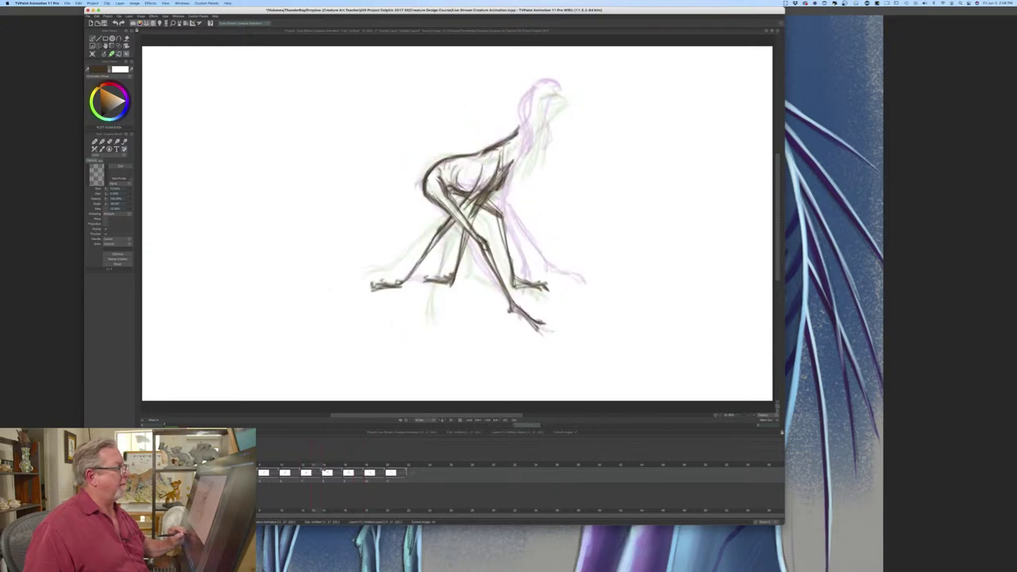
key(Right)
key(Left)
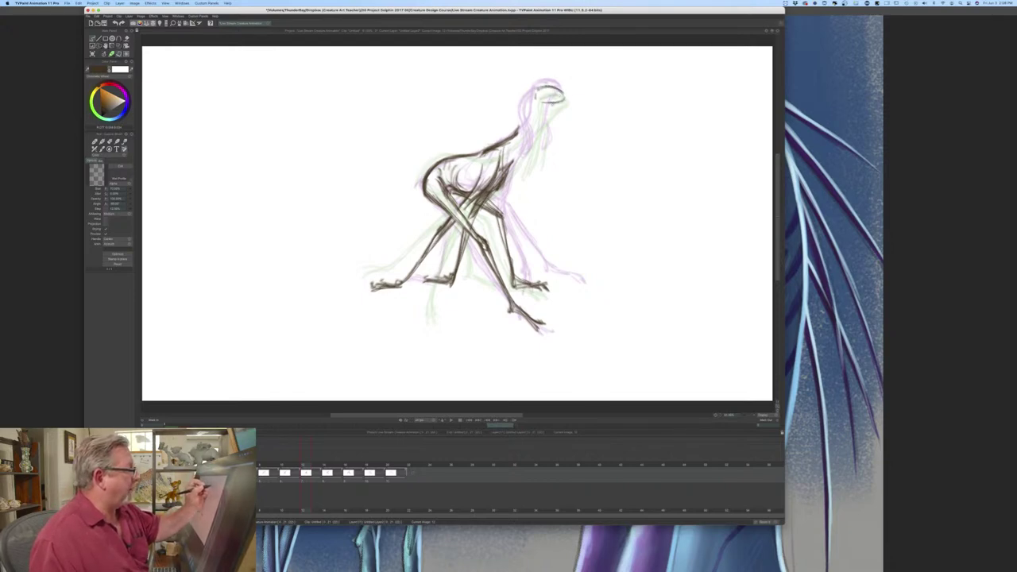
- Redraw the gathered pose's head slightly further forward with a neck running into the shoulders, checking it against the previous pose
mouse_move(564, 101)
mouse_down()
mouse_move(544, 105)
mouse_move(536, 90)
mouse_move(520, 129)
mouse_up()
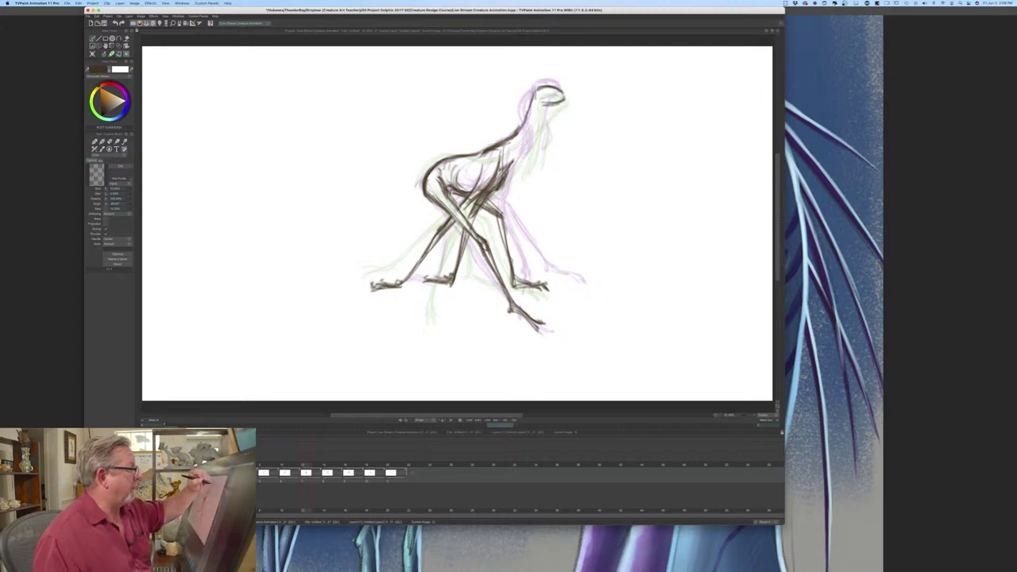
drag(532, 91, 521, 127)
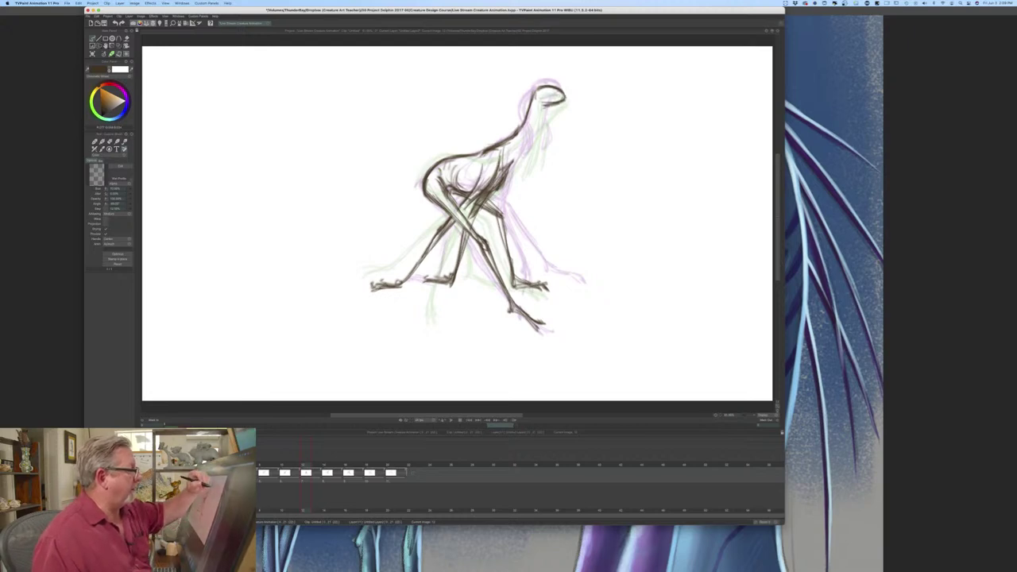
mouse_move(547, 107)
mouse_down()
mouse_move(499, 173)
mouse_move(542, 126)
mouse_up()
drag(541, 114, 524, 147)
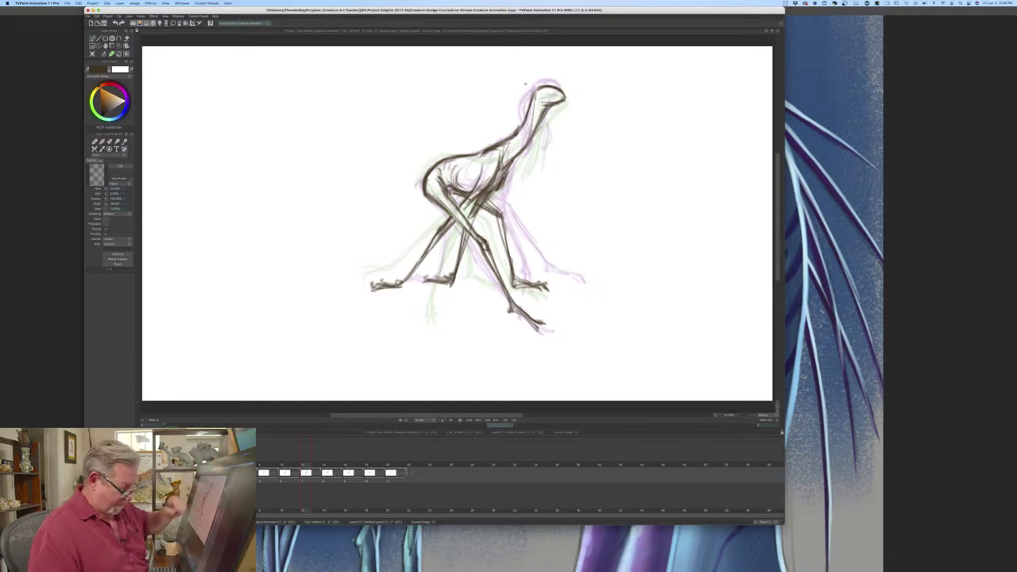
key(Left)
key(Right)
key(Left)
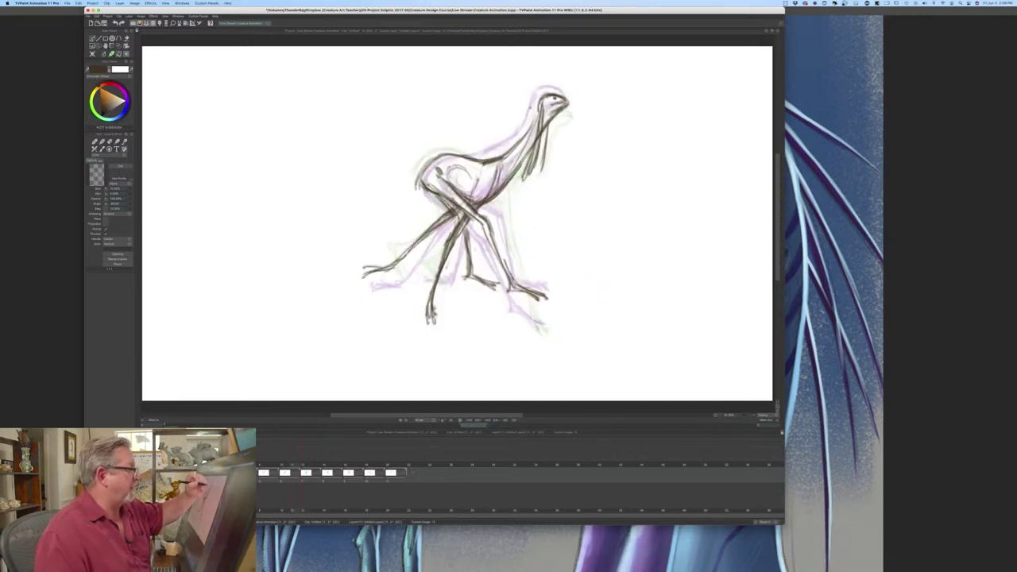
- Draw two long ears hanging down from the gathered pose's new head
drag(535, 107, 523, 166)
drag(540, 92, 532, 125)
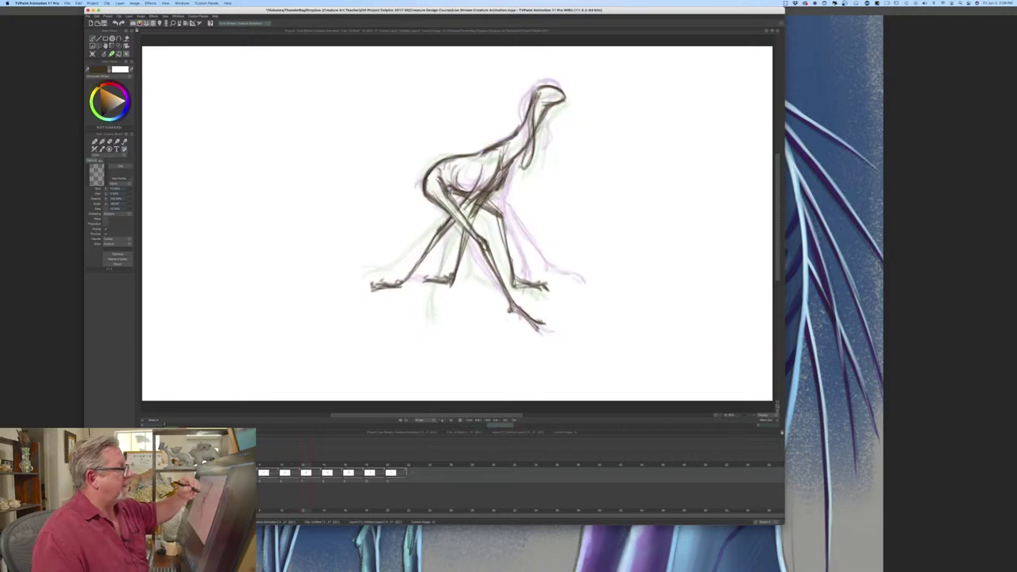
drag(548, 134, 539, 164)
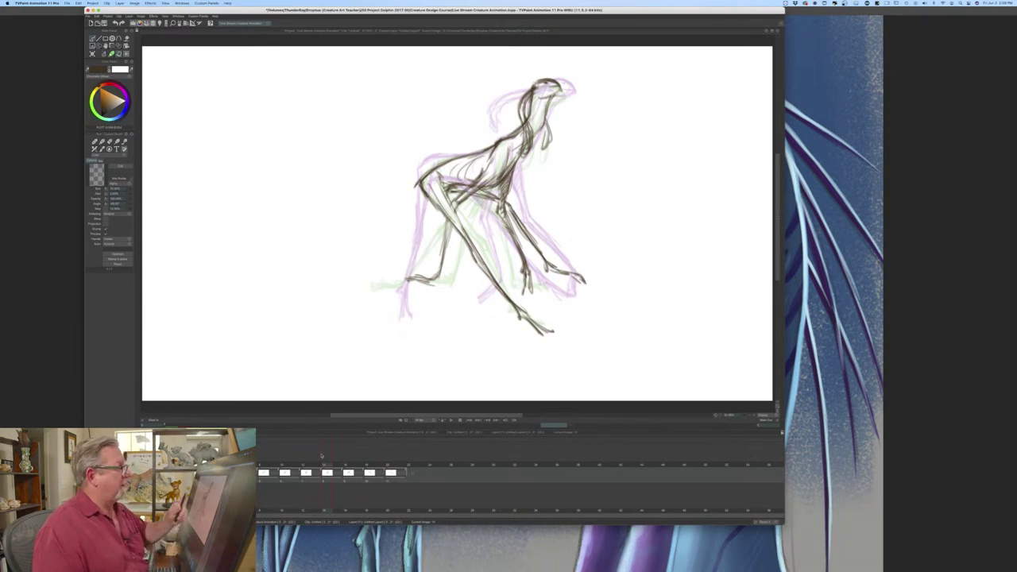
- On the following pose, erase the top of the head and redraw the head further forward, joined to the neck
key(e)
drag(540, 84, 557, 86)
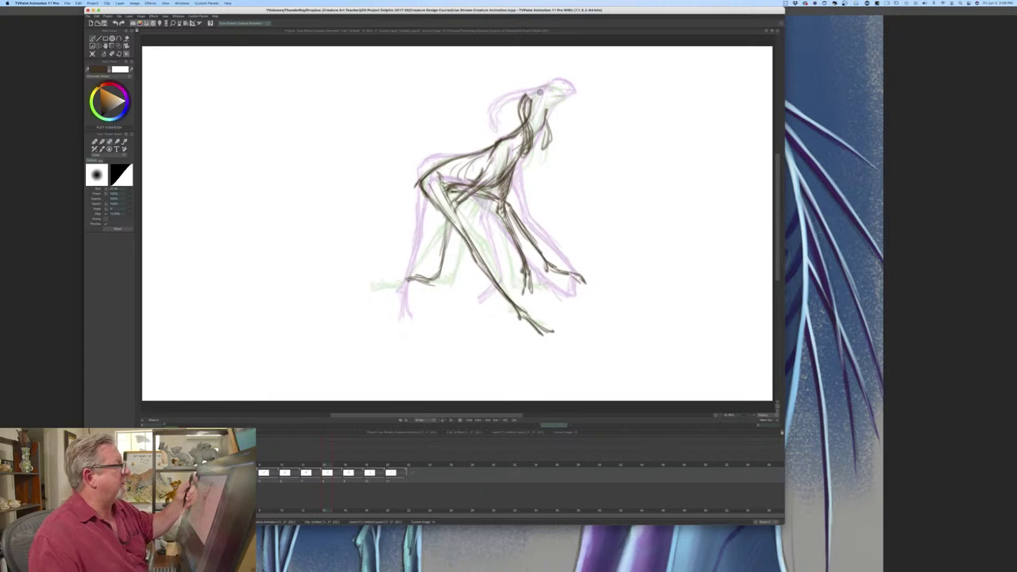
key(b)
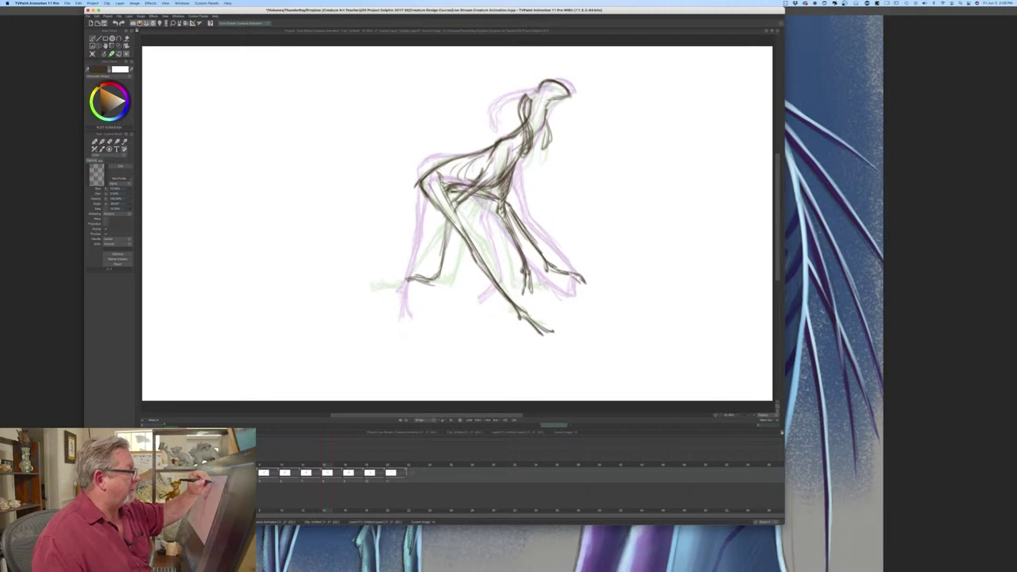
drag(547, 102, 545, 120)
key(Left)
key(Right)
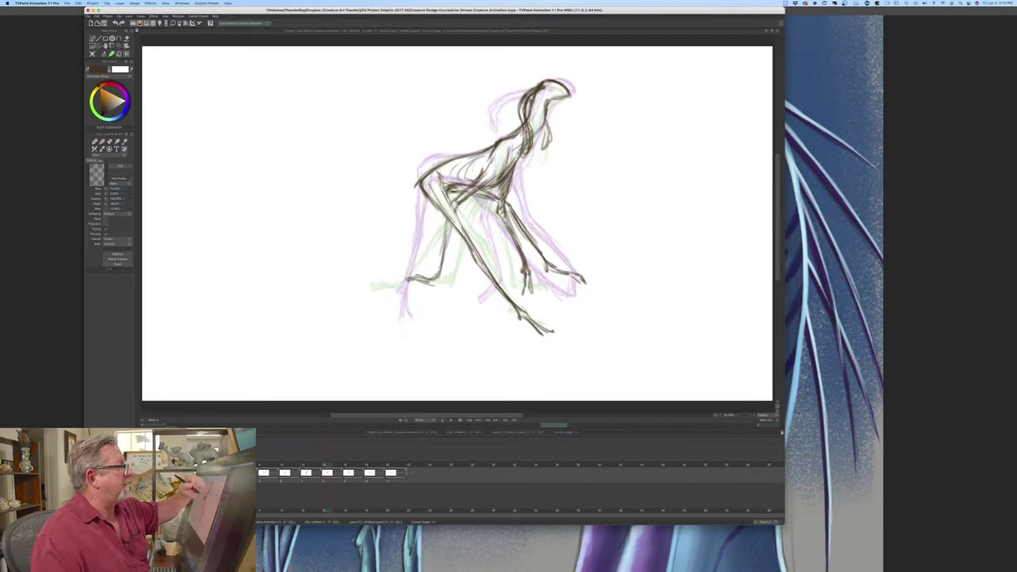
- Erase the messy tip of the near ear on this pose and redraw the hanging ears, flipping frames to check
key(e)
drag(522, 117, 523, 149)
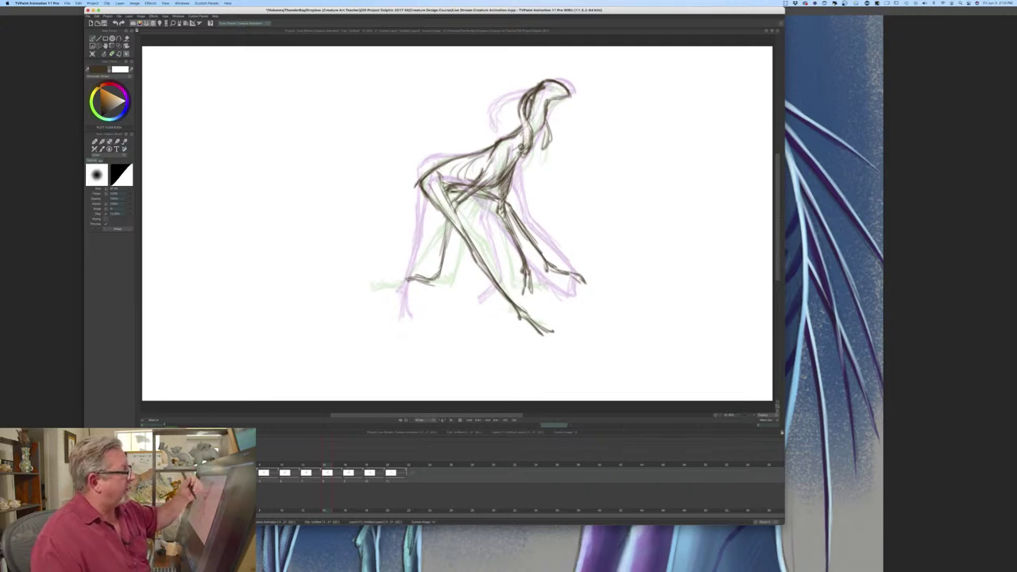
key(b)
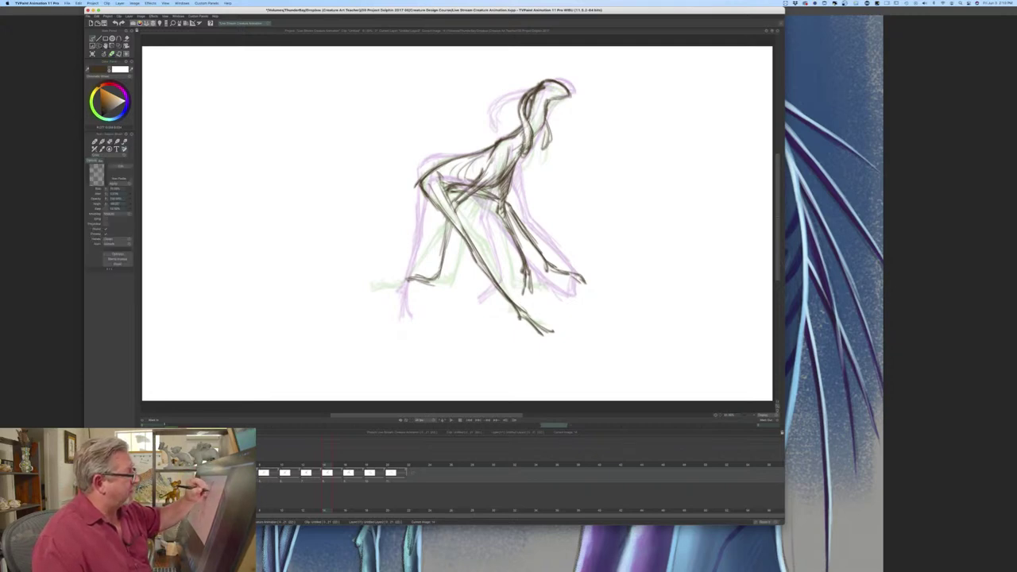
drag(548, 129, 544, 149)
key(Left)
key(Right)
key(Left)
key(Right)
- Add facial details to this pose's head and compare it with the previous frame
drag(555, 86, 550, 92)
key(Left)
key(Right)
key(Left)
key(Right)
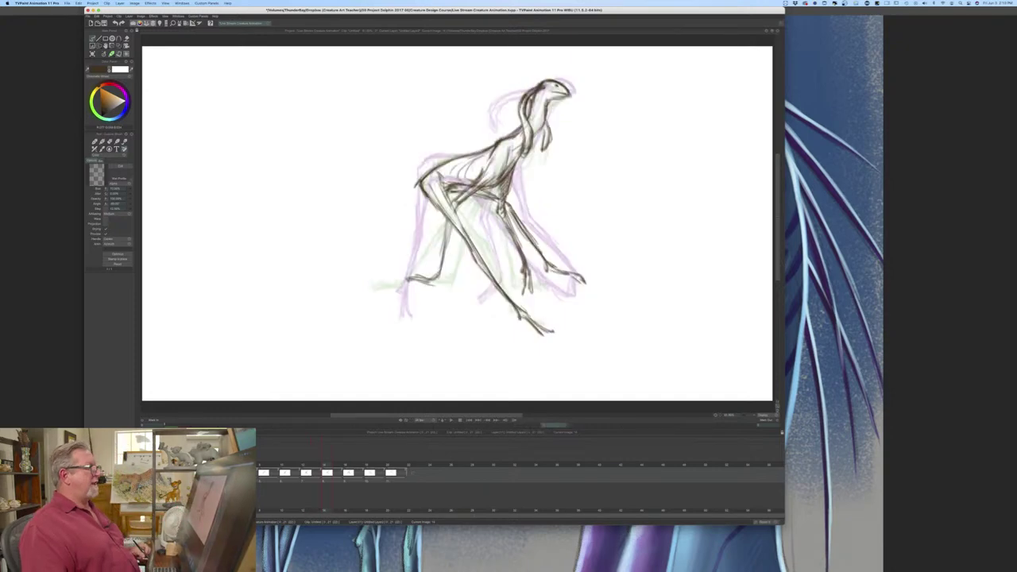
- Erase the head of the striding pose second from the end and start a new skull curve higher and further forward
mouse_move(325, 464)
mouse_down()
mouse_move(221, 464)
mouse_move(305, 463)
mouse_up()
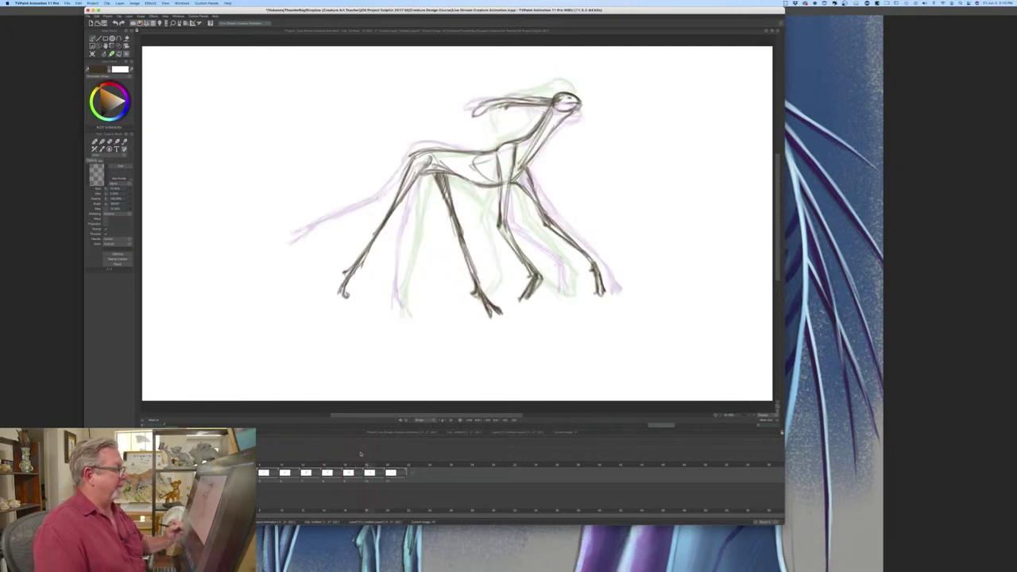
key(e)
mouse_move(581, 105)
mouse_down()
mouse_move(564, 90)
mouse_move(569, 111)
mouse_move(548, 118)
mouse_up()
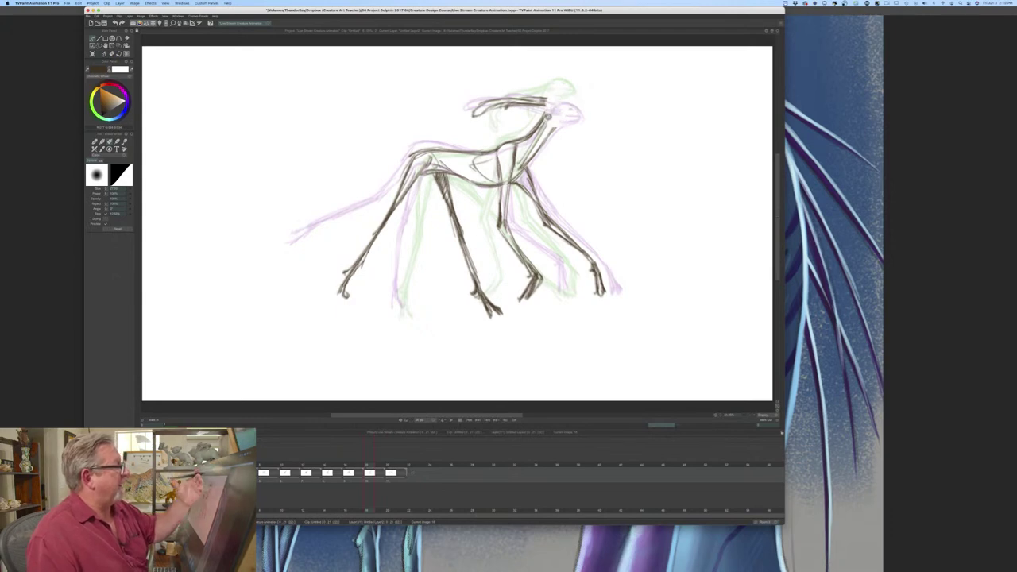
key(b)
drag(563, 82, 585, 92)
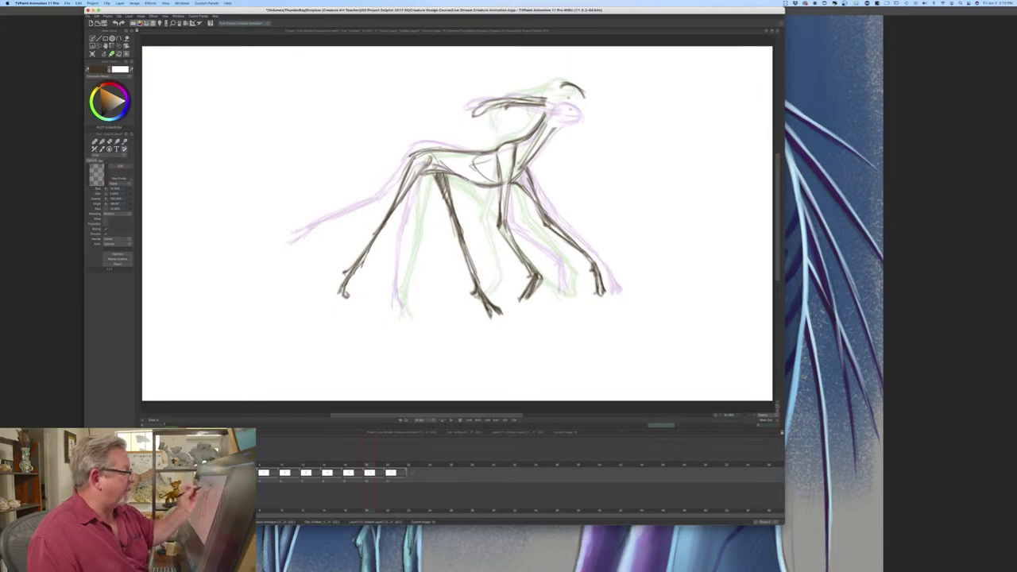
- Flip and scrub through the whole run cycle to examine how the head moves between poses
key(Right)
key(Right)
key(Left)
key(Left)
key(Left)
key(Left)
key(Left)
key(Left)
key(Left)
key(Left)
key(Left)
key(Left)
key(Left)
key(Left)
key(Left)
key(Left)
key(Left)
key(Left)
key(Left)
key(Left)
key(Left)
key(Left)
key(Right)
key(Right)
drag(215, 485, 386, 489)
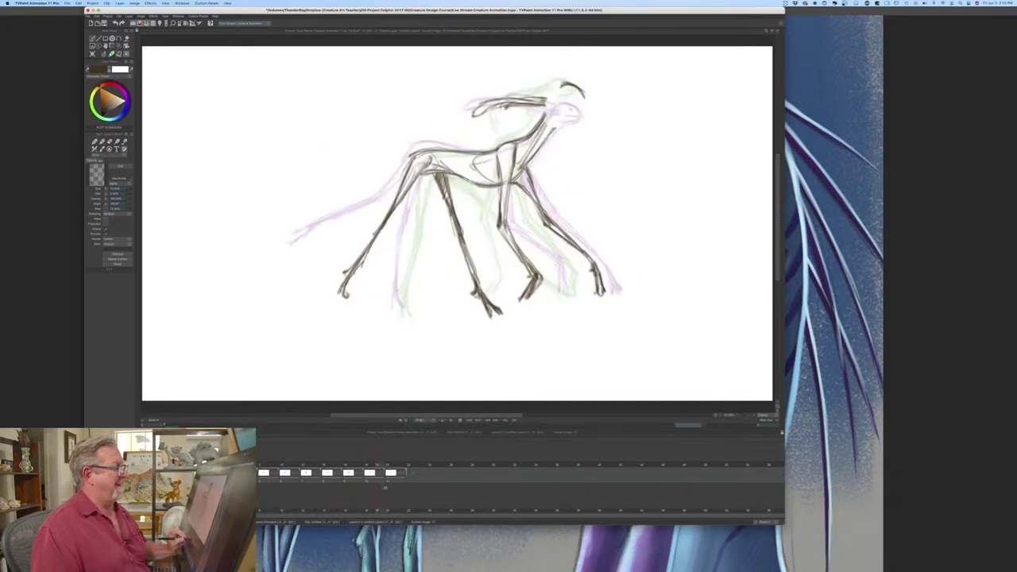
key(Left)
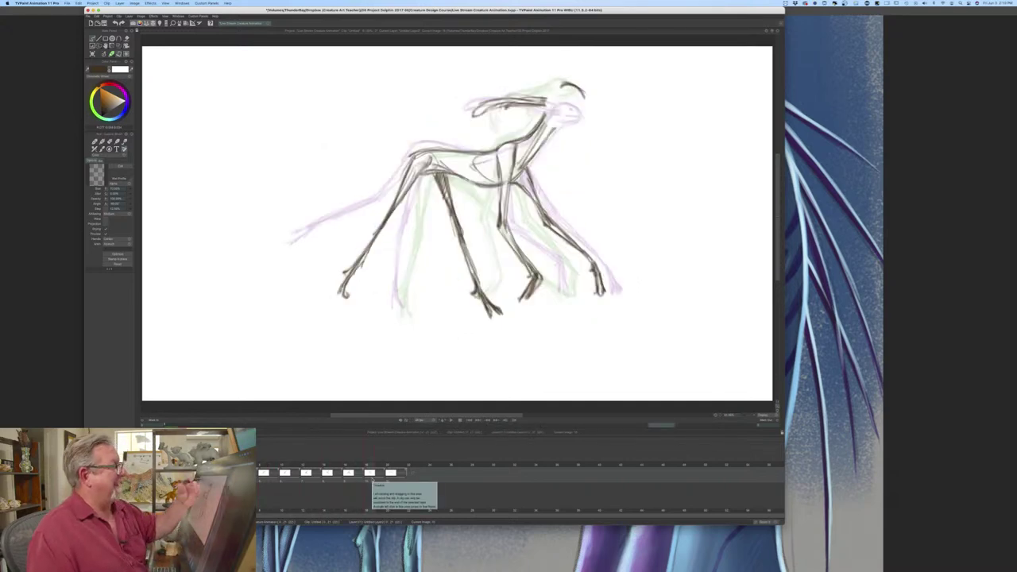
- Replace the striding pose's skull curve with one slightly further back, completing the head outline and the neck lines
key(e)
drag(576, 86, 583, 94)
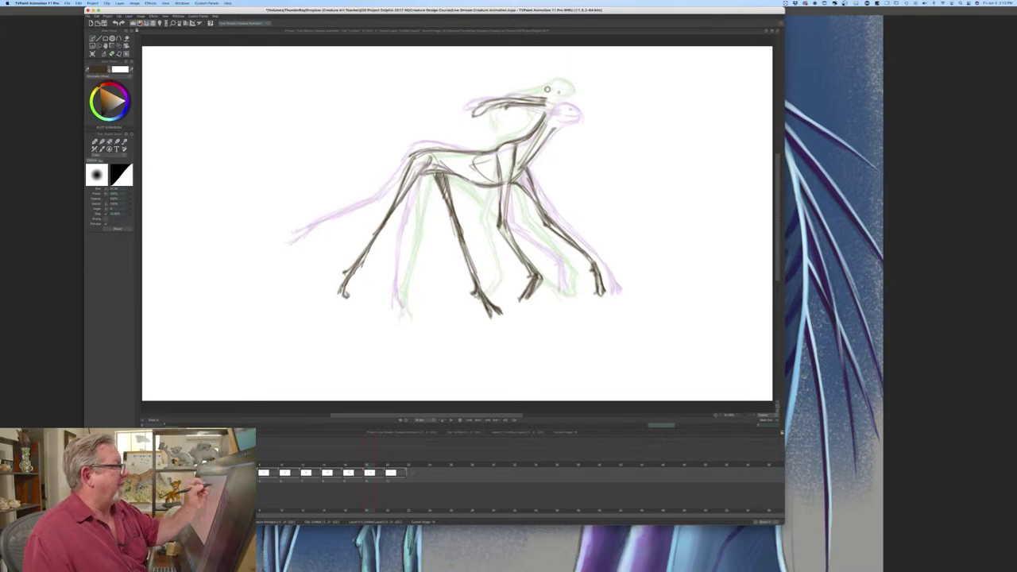
key(b)
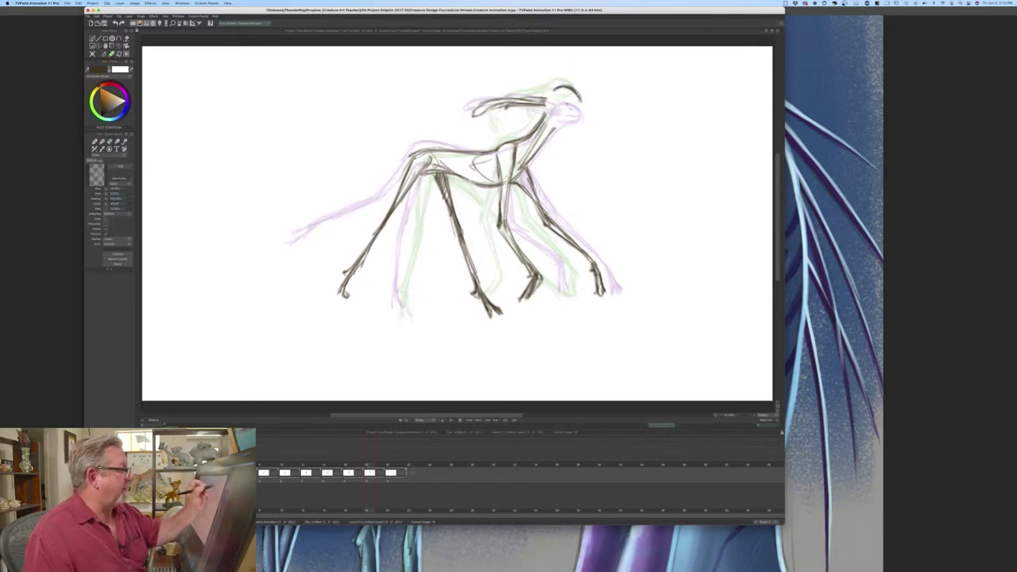
drag(557, 88, 541, 121)
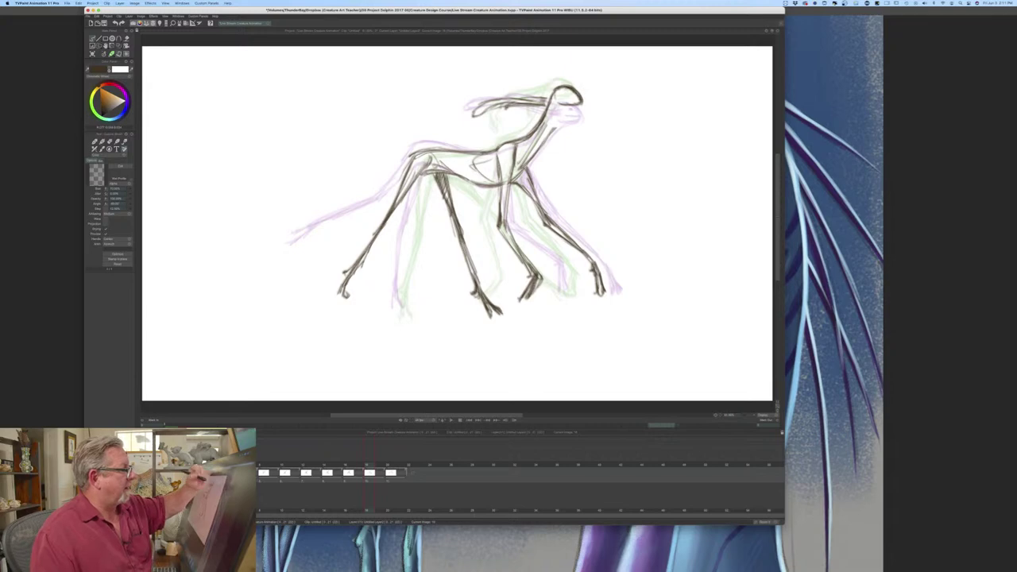
key(e)
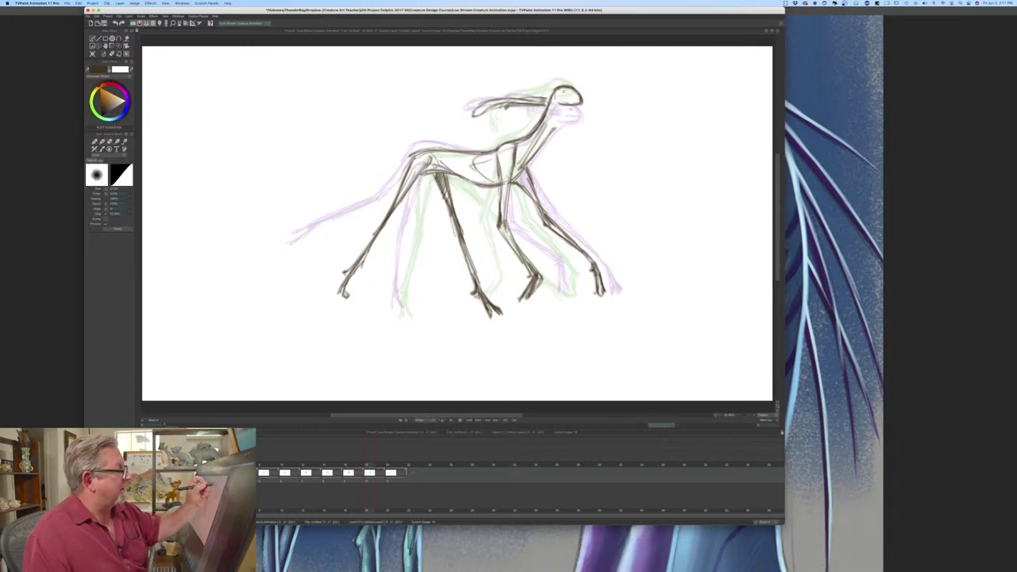
key(e)
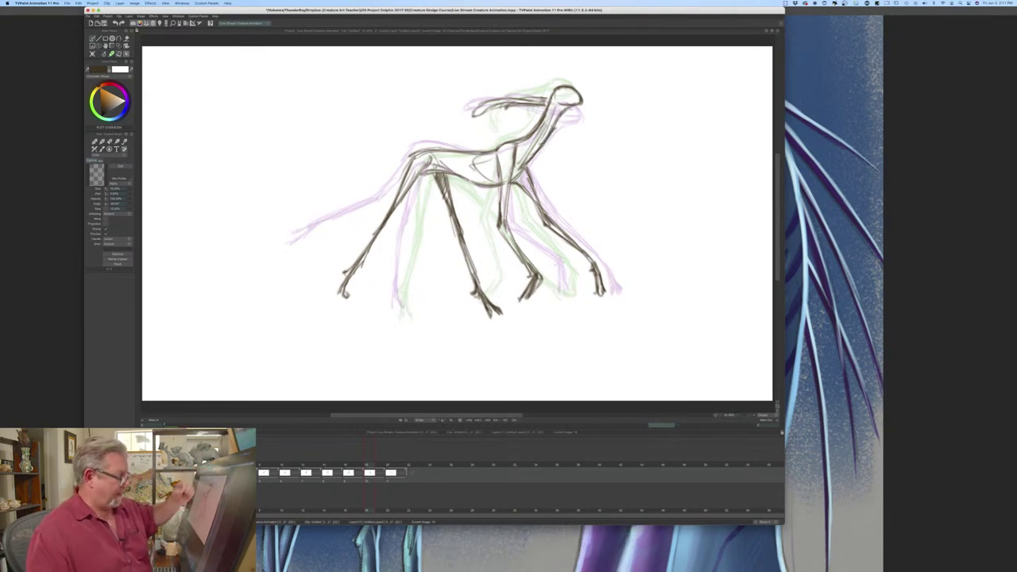
- Add the facial details and ear strokes to the striding pose's head, flipping against the previous frame to compare
key(Left)
key(Right)
key(Left)
key(Right)
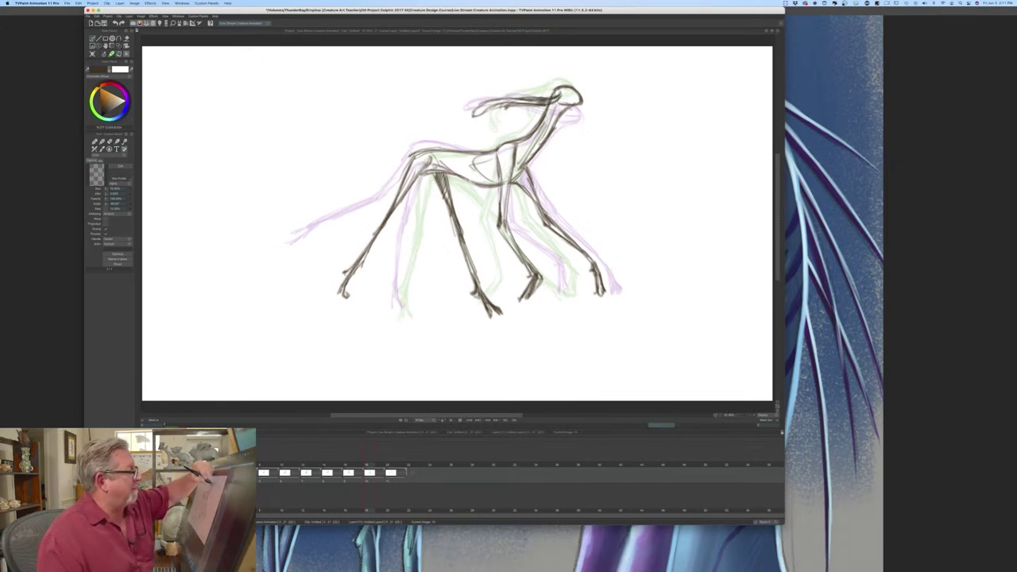
key(Left)
key(Right)
key(Left)
key(Right)
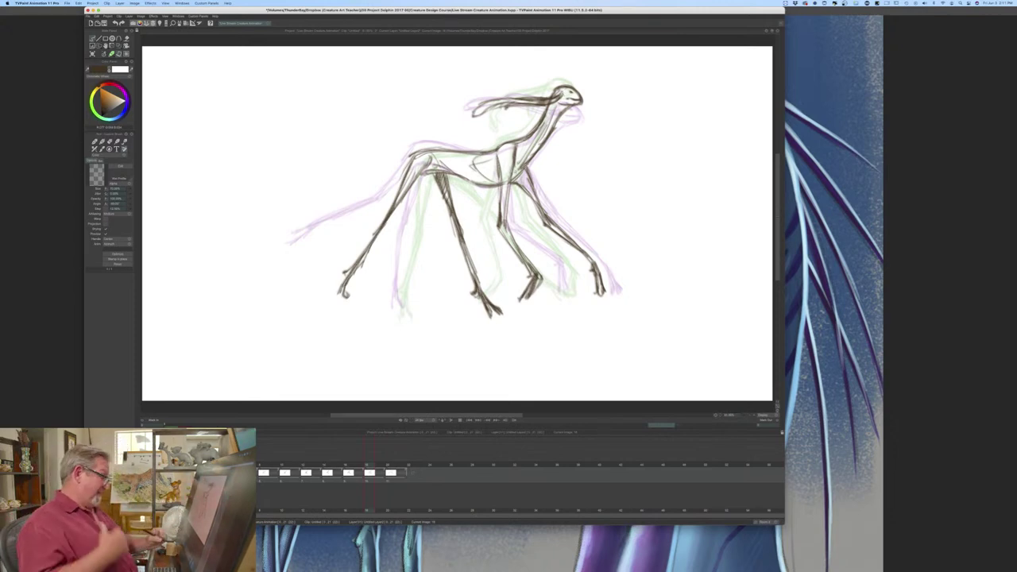
- Play the run cycle, change the playback frame rate, and replay the loop to judge its timing
drag(369, 467, 378, 466)
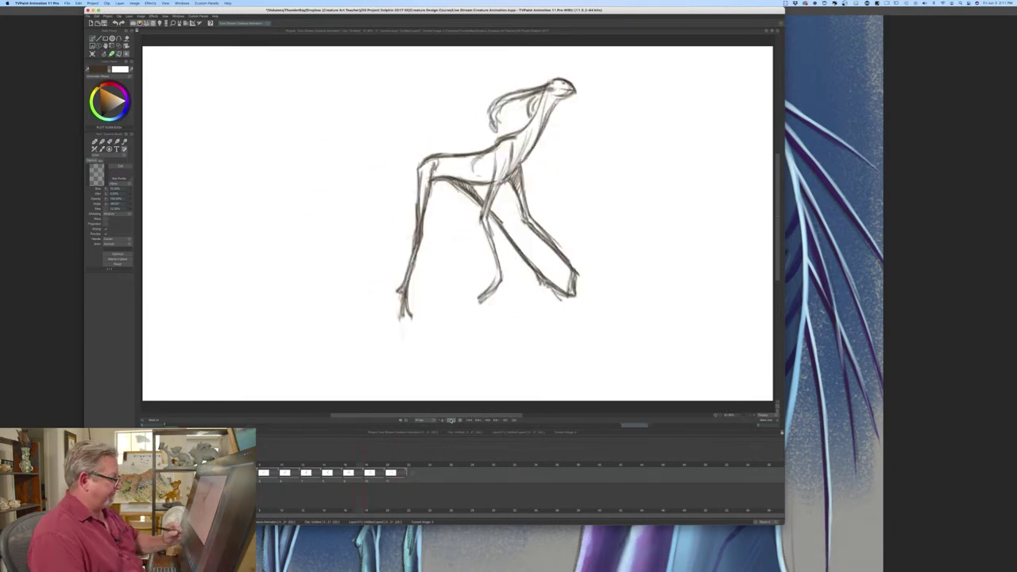
click(451, 421)
click(421, 420)
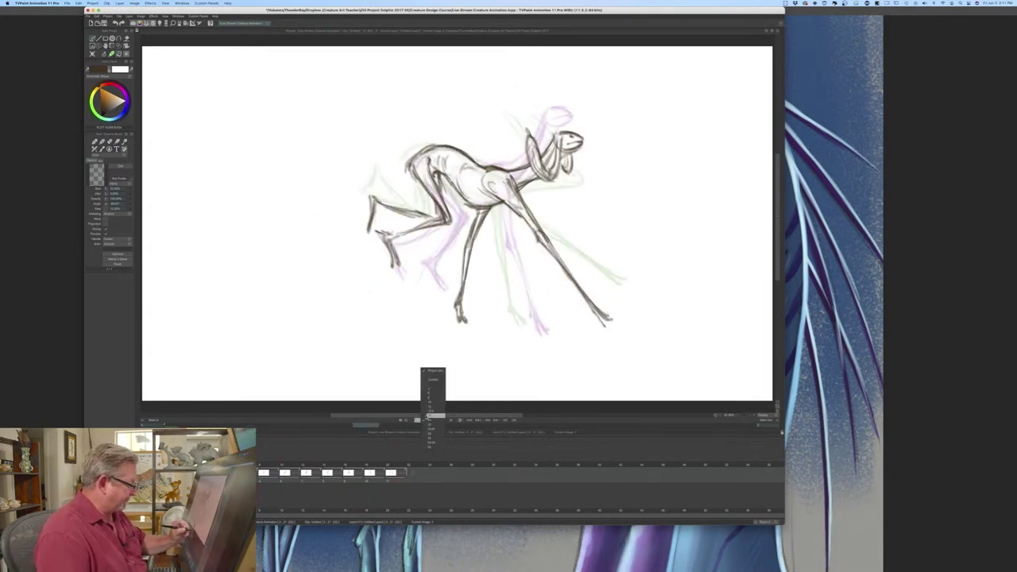
click(427, 434)
click(451, 421)
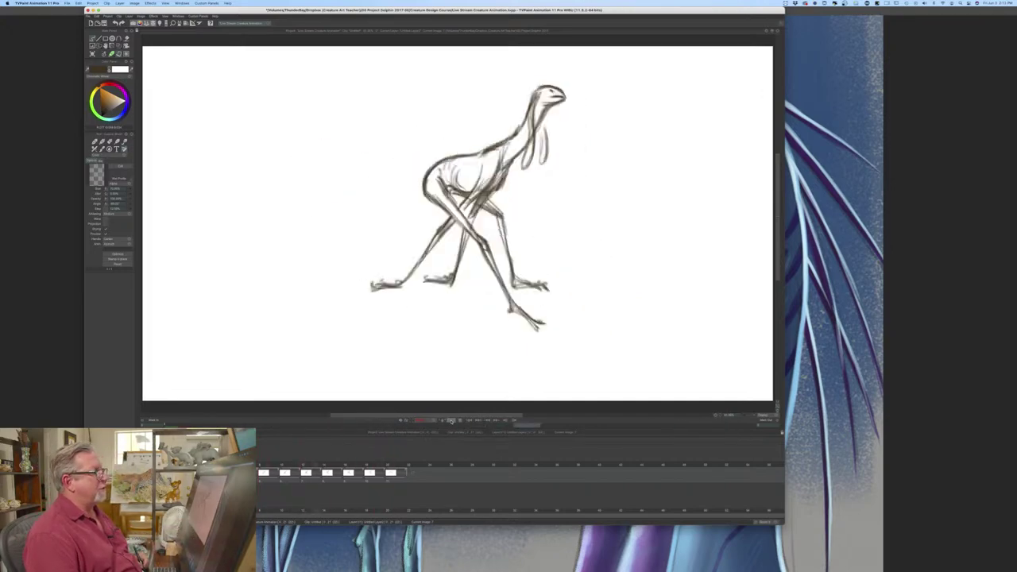
click(452, 421)
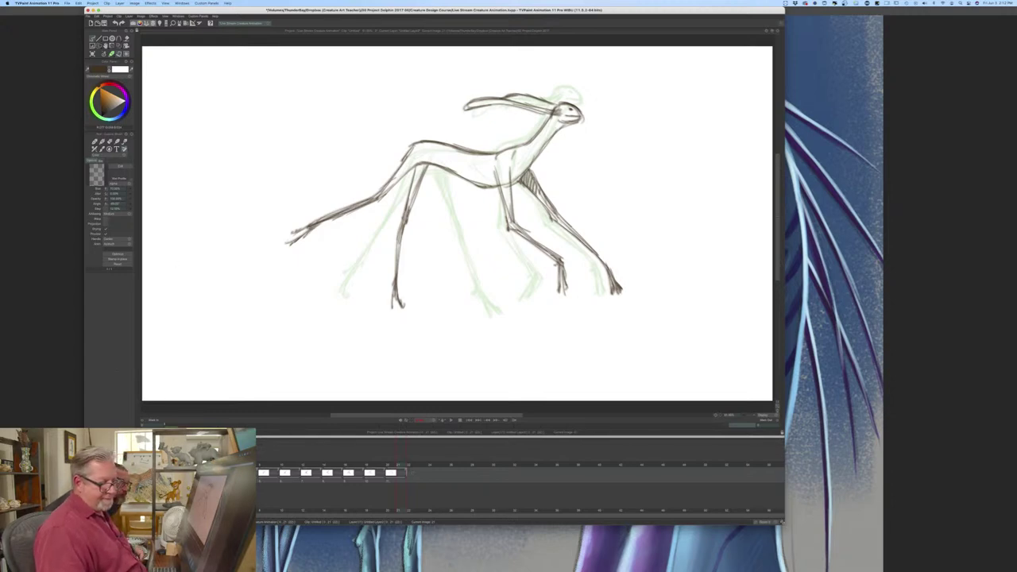
- Shrink the program window to watch the looping playback at a smaller size, stop it, and enlarge the window again
mouse_move(782, 522)
mouse_down()
mouse_move(782, 501)
mouse_move(598, 391)
mouse_up()
click(359, 289)
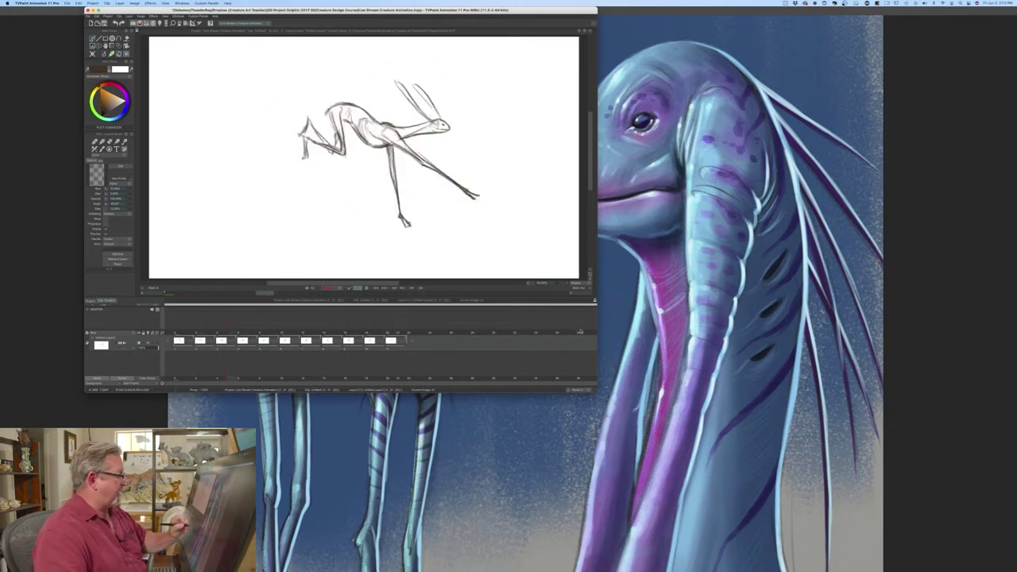
click(370, 291)
drag(596, 393, 746, 518)
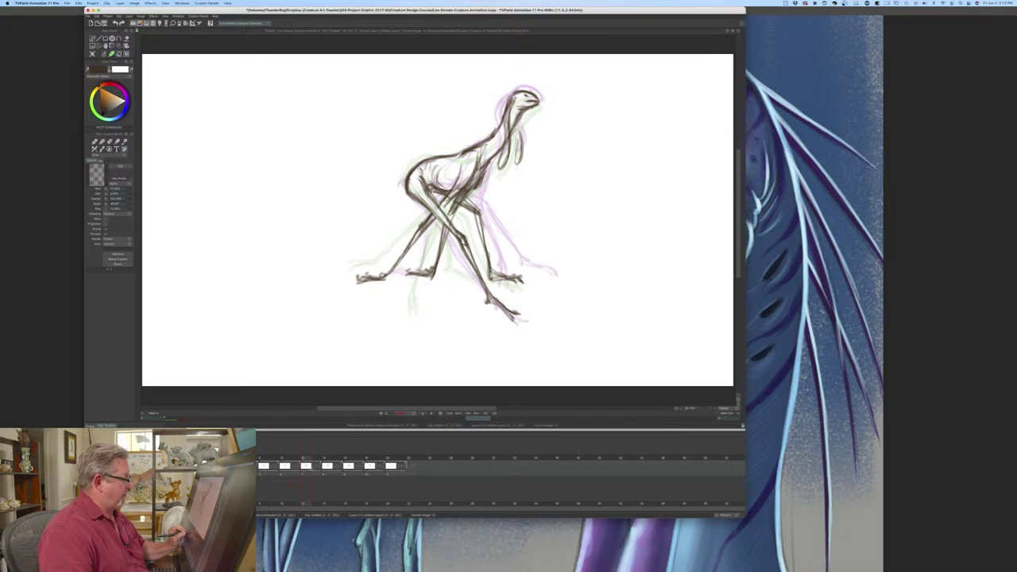
- On the pose fourth from the end, erase one front leg's lower part and redraw it lifted forward with the foot hanging down
click(326, 464)
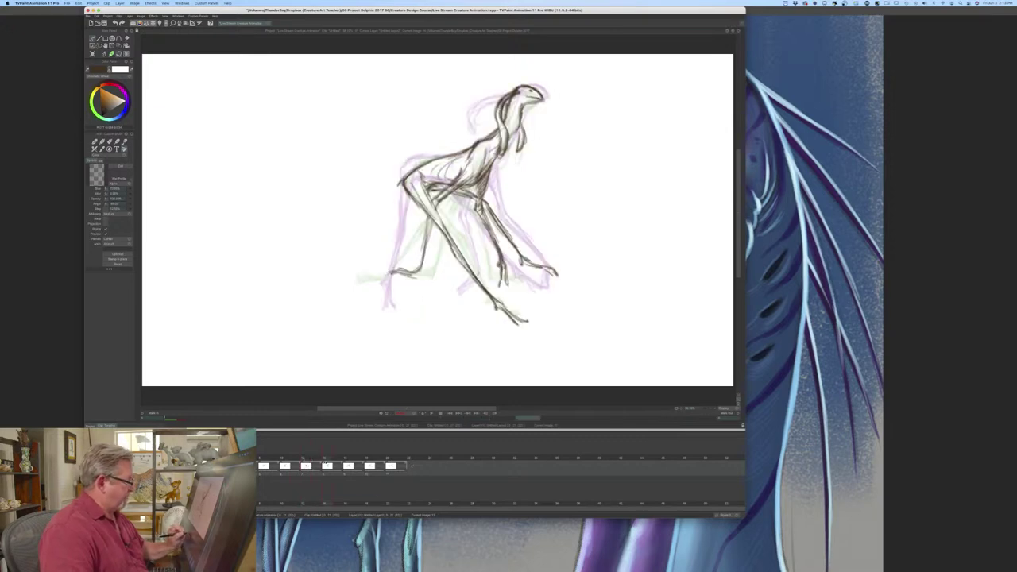
key(e)
drag(480, 206, 504, 275)
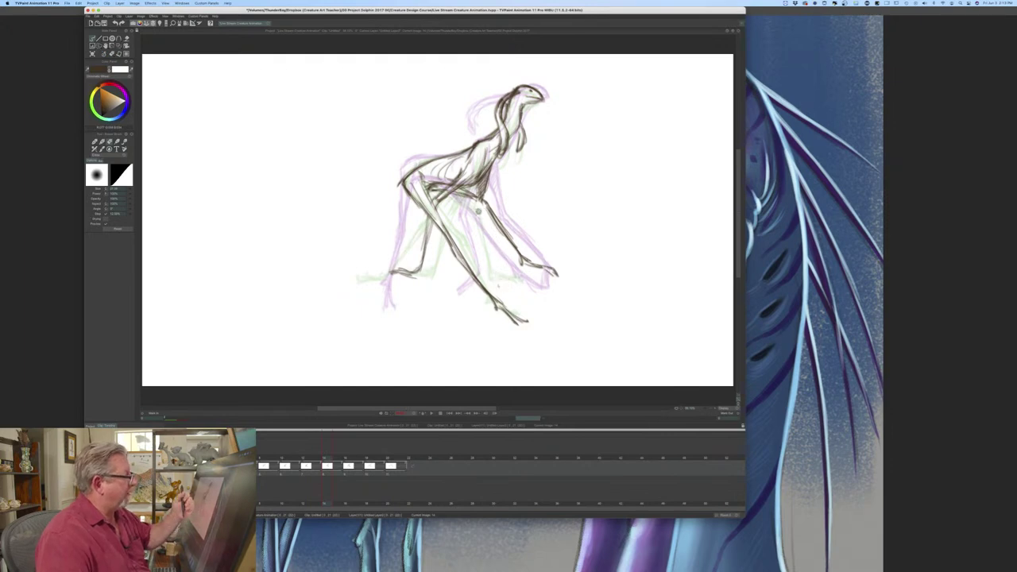
key(e)
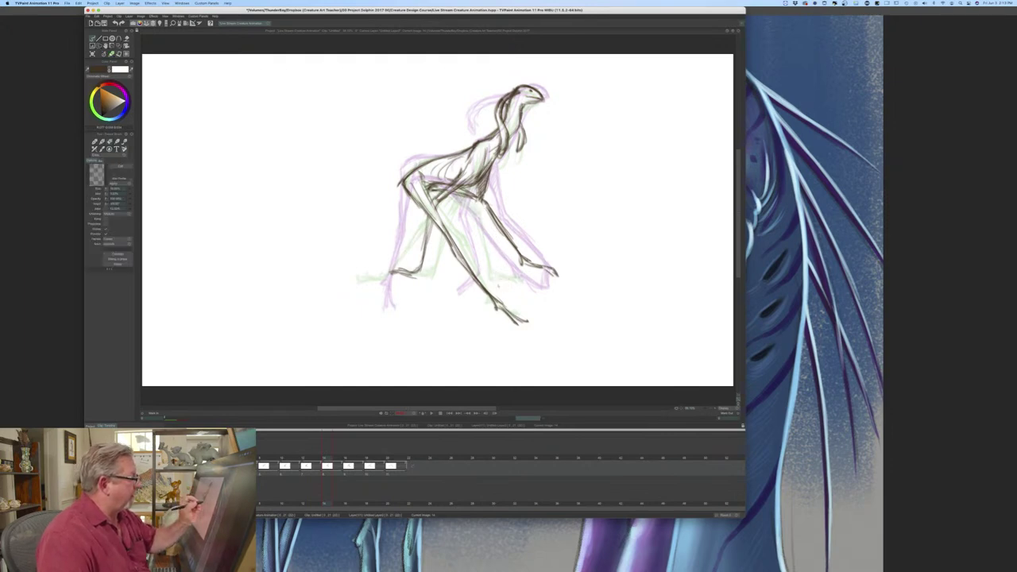
drag(476, 203, 518, 220)
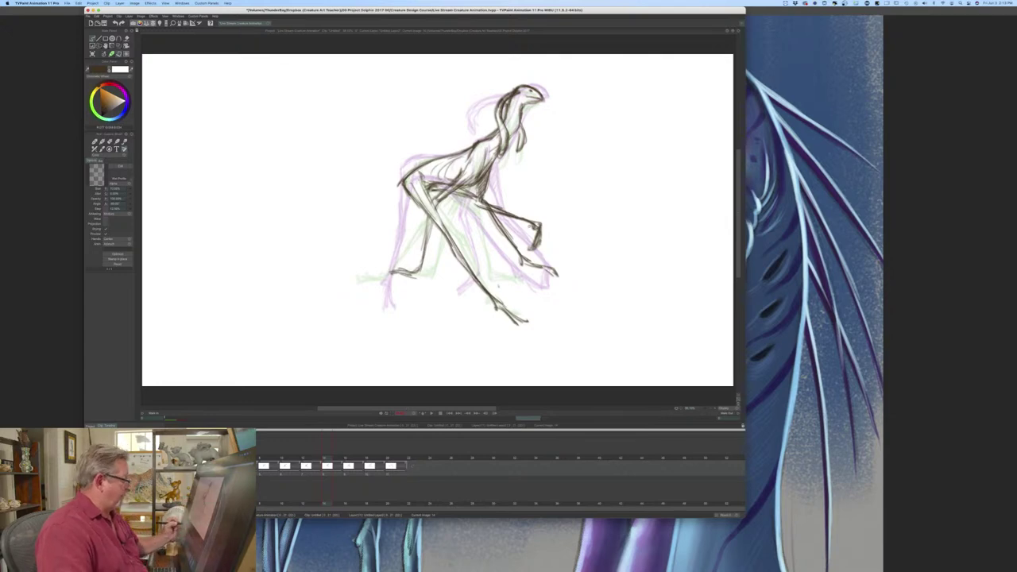
- On the pose third from the end, erase the leading front leg's lower part and redraw it reaching almost horizontally forward with a drooping foot
key(Right)
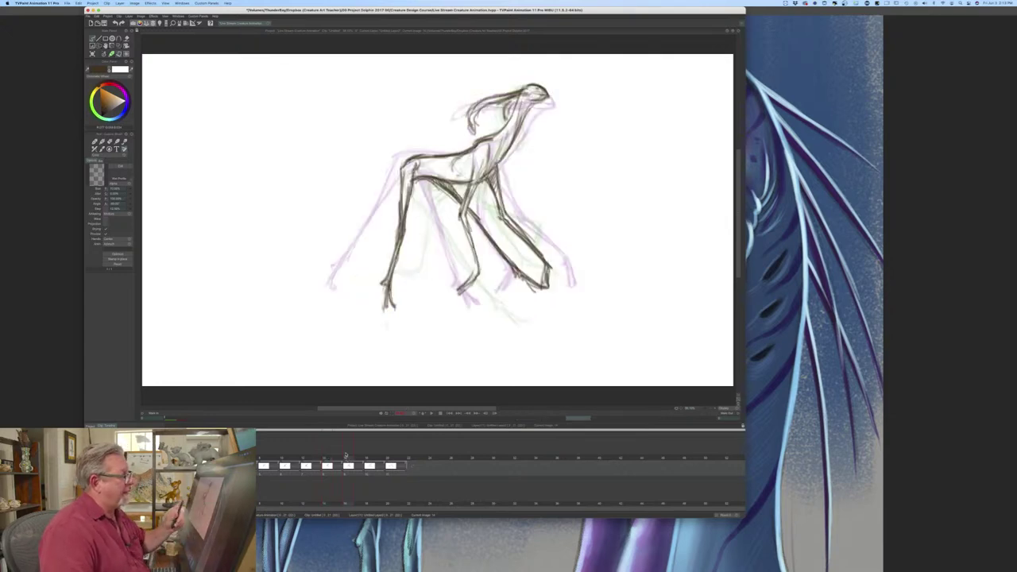
key(e)
drag(501, 206, 553, 274)
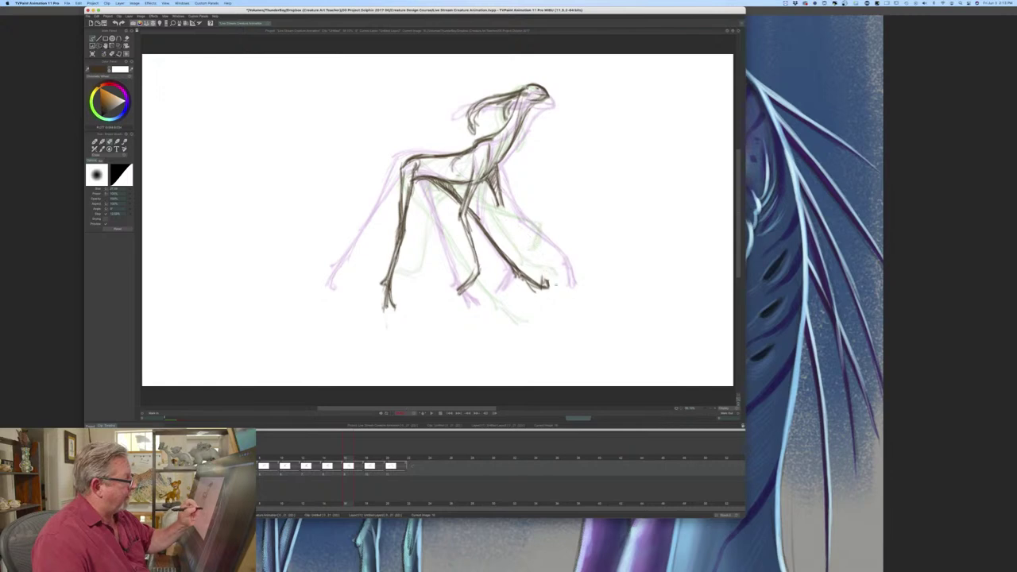
key(b)
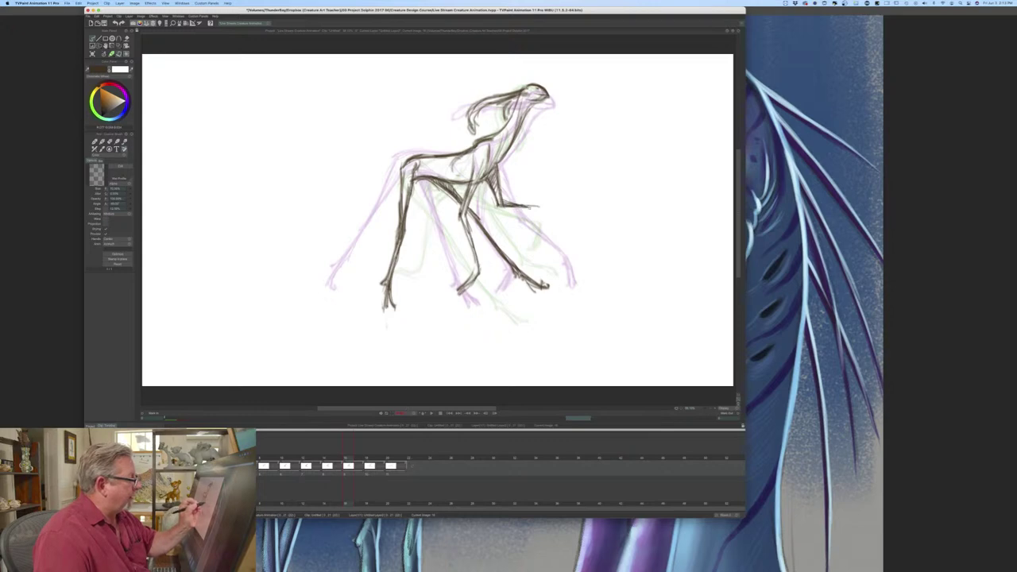
drag(504, 203, 565, 214)
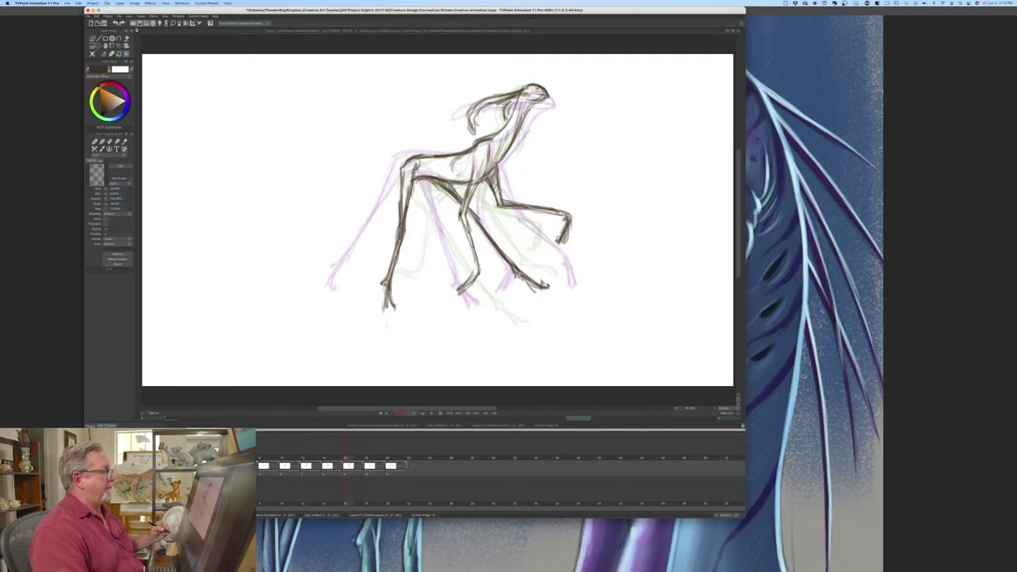
- Erase the same pose's other lower foreleg and redraw it angled forward from the elbow with the foot folded back
key(e)
mouse_move(465, 222)
mouse_down()
mouse_move(474, 278)
mouse_move(459, 292)
mouse_up()
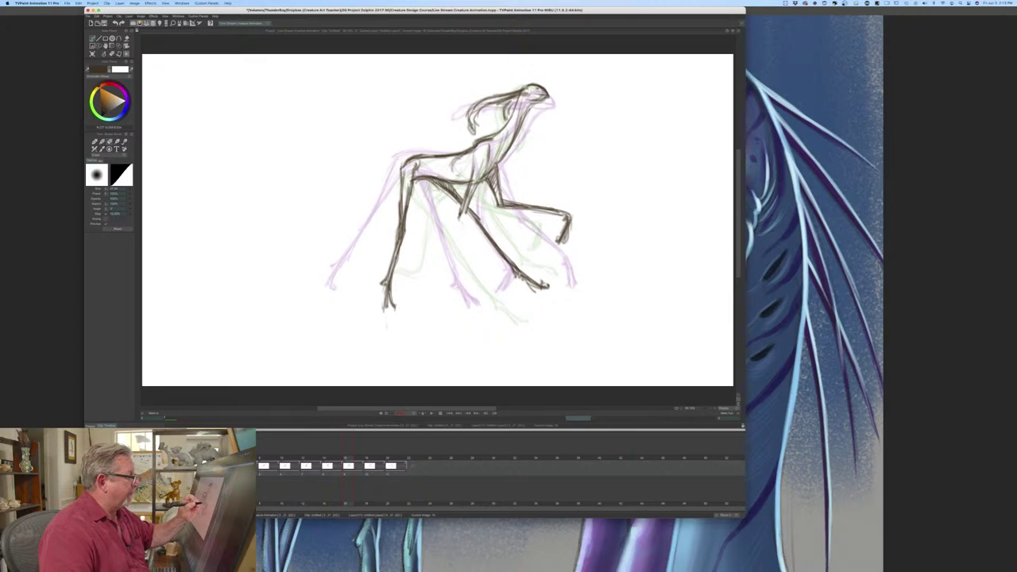
key(b)
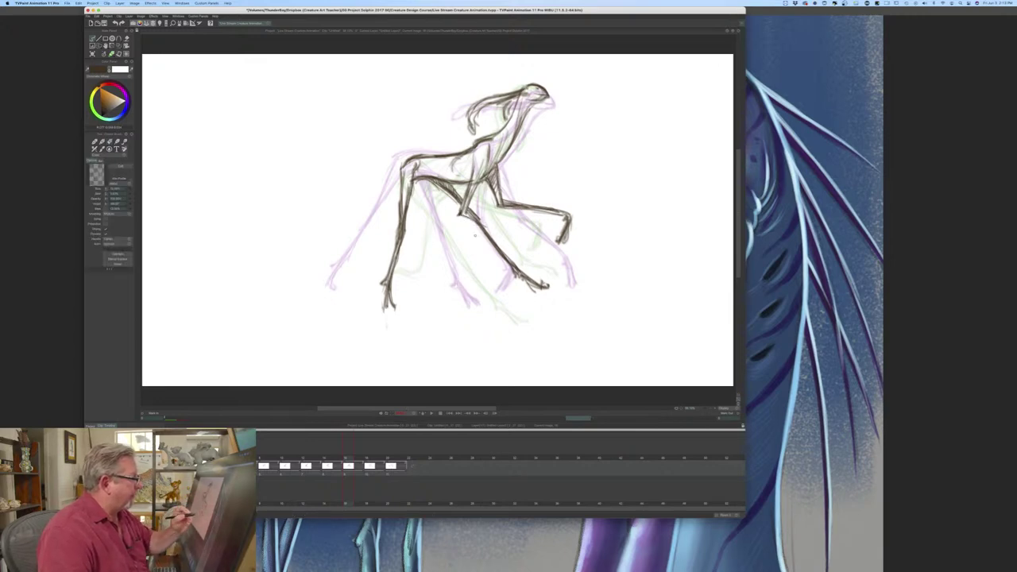
mouse_move(483, 225)
mouse_down()
mouse_move(508, 242)
mouse_move(484, 222)
mouse_up()
key(e)
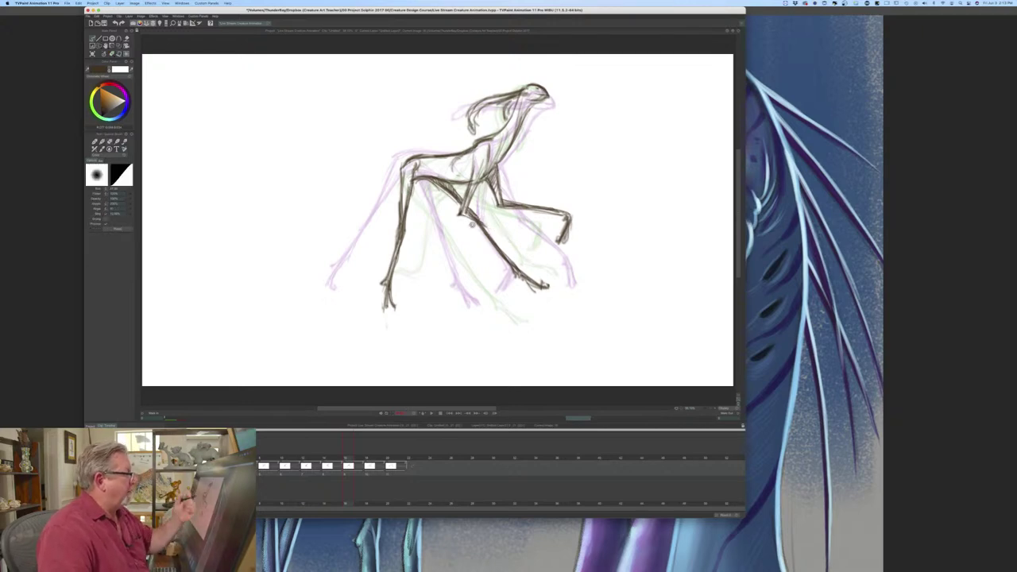
key(b)
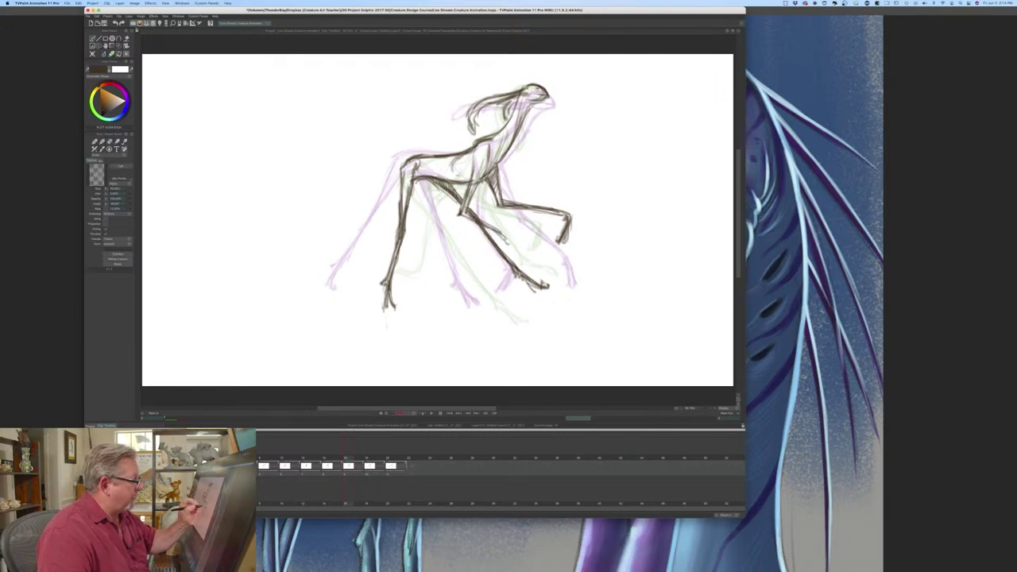
drag(498, 267, 511, 245)
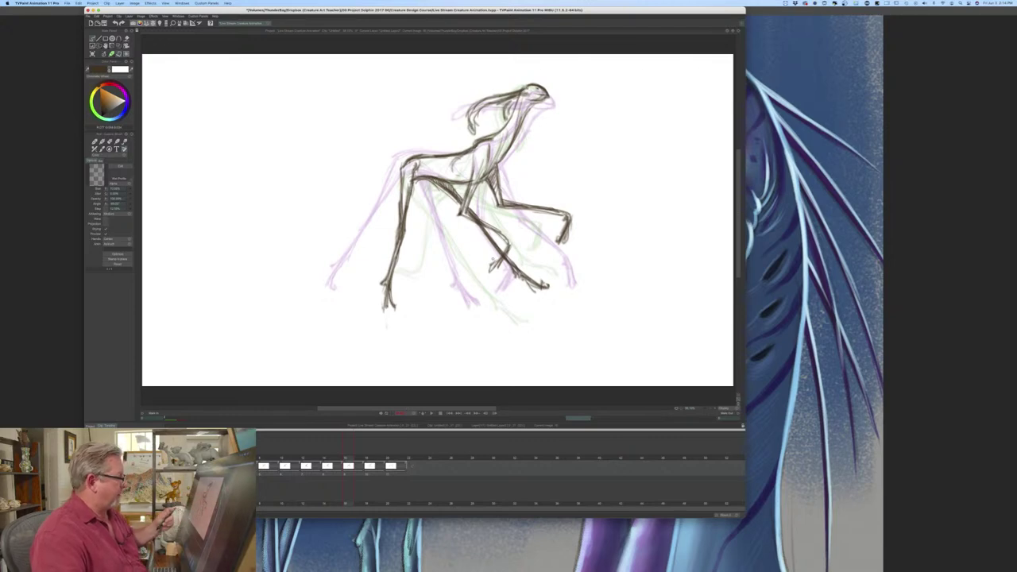
- On the pose second from the end, erase the trailing front leg's lower part and redraw it bent forward with the foot raised
key(Right)
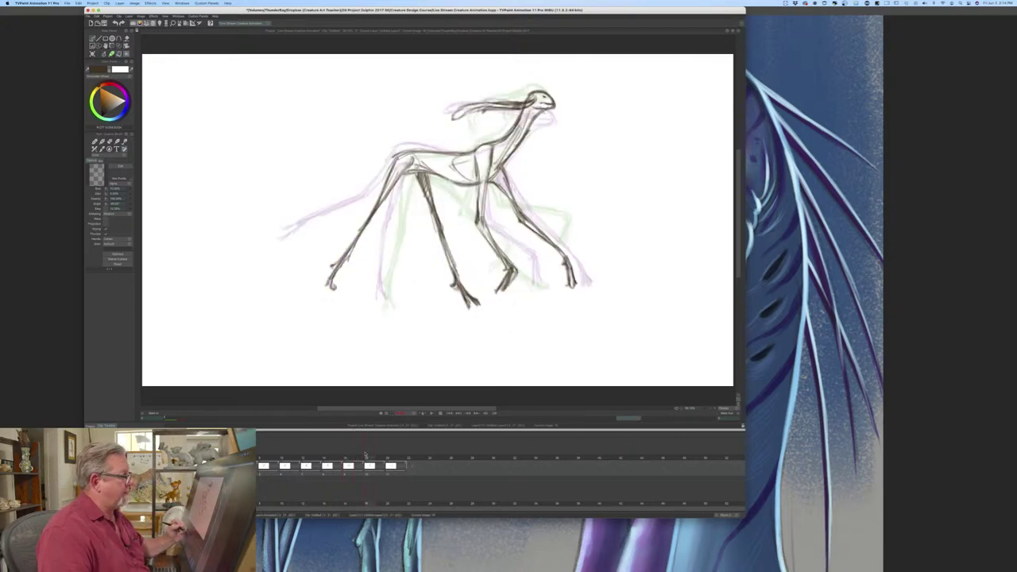
key(e)
drag(483, 223, 508, 280)
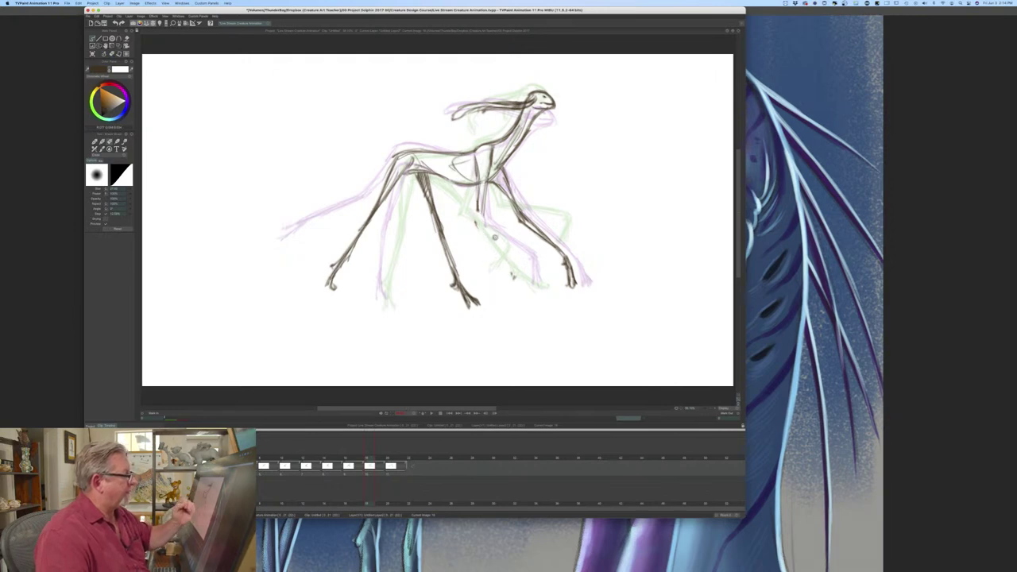
key(b)
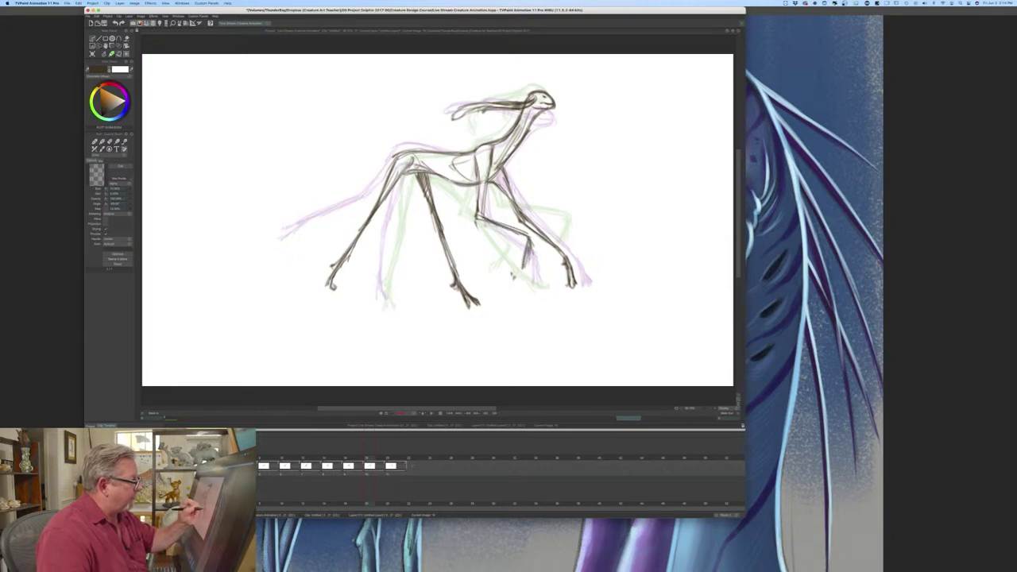
drag(484, 218, 535, 239)
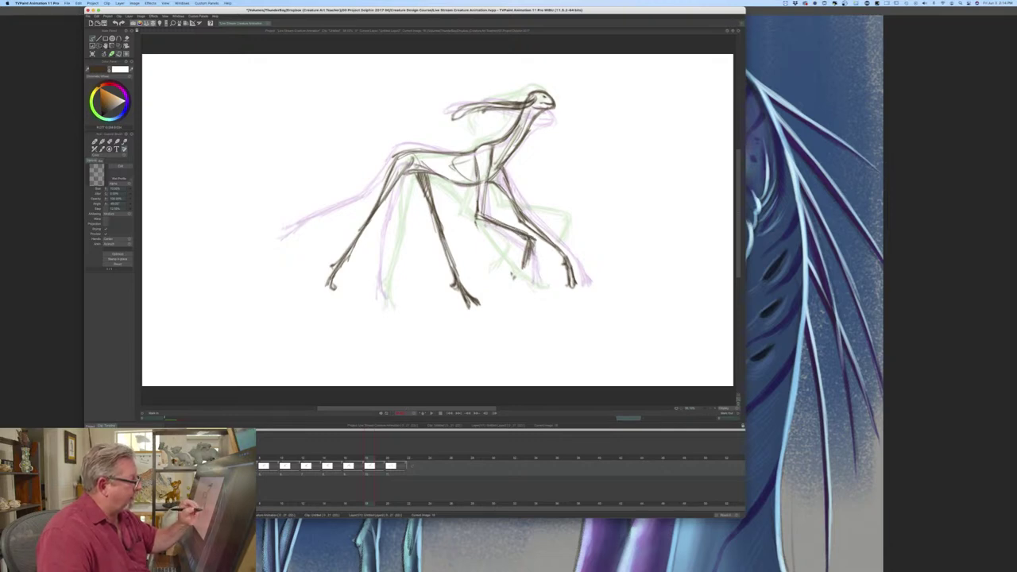
- Flip back through the run cycle to examine how the front legs move between poses
key(Left)
key(Left)
key(Left)
key(Left)
key(Left)
key(Left)
key(Left)
key(Left)
key(Left)
key(Left)
key(Left)
key(Left)
key(Left)
key(Left)
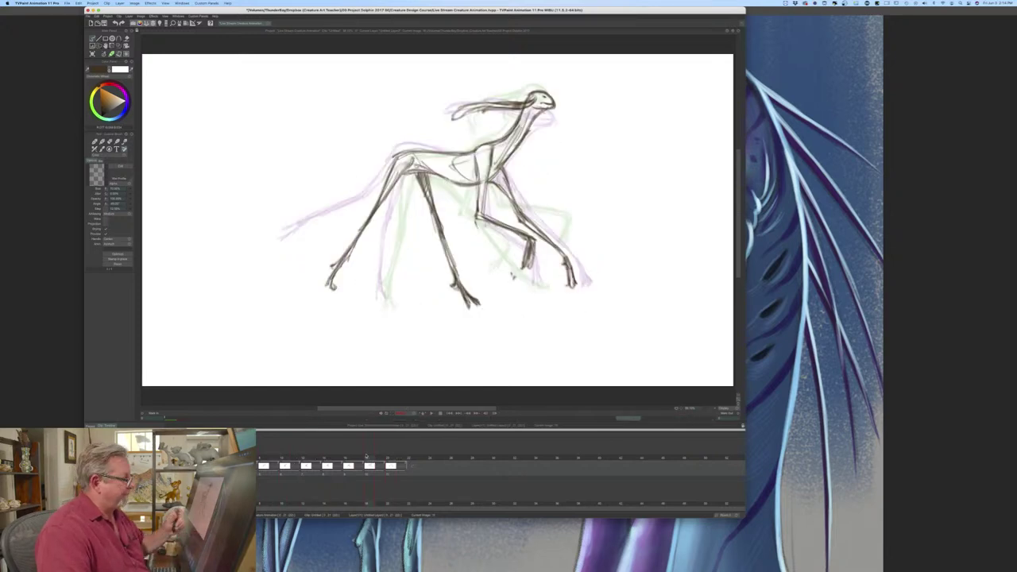
- Erase the leading front leg below the shoulder and redraw it lifted higher with the foot pointing down, scrubbing back to check the motion
key(e)
drag(548, 241, 554, 242)
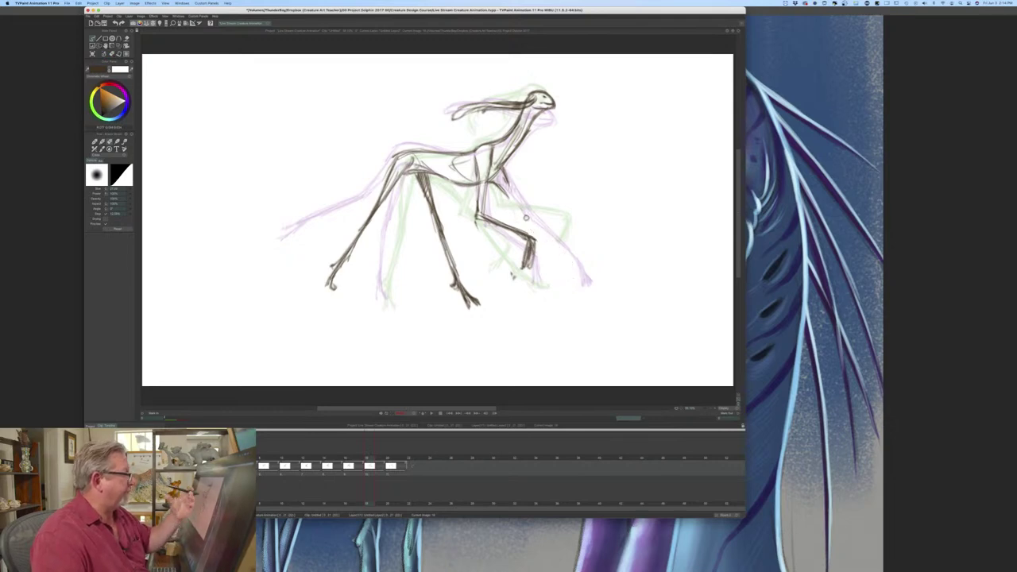
key(e)
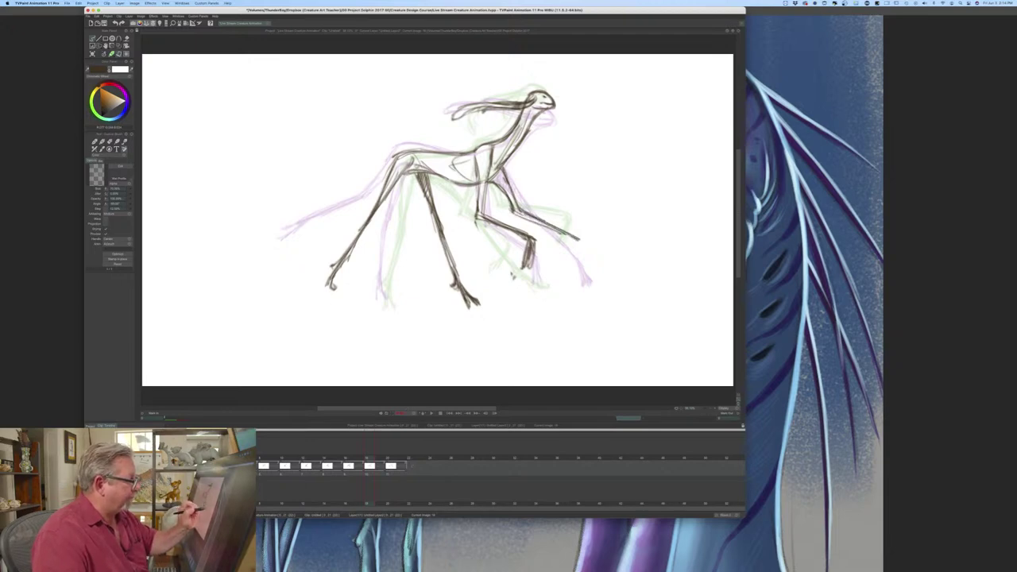
drag(574, 237, 585, 271)
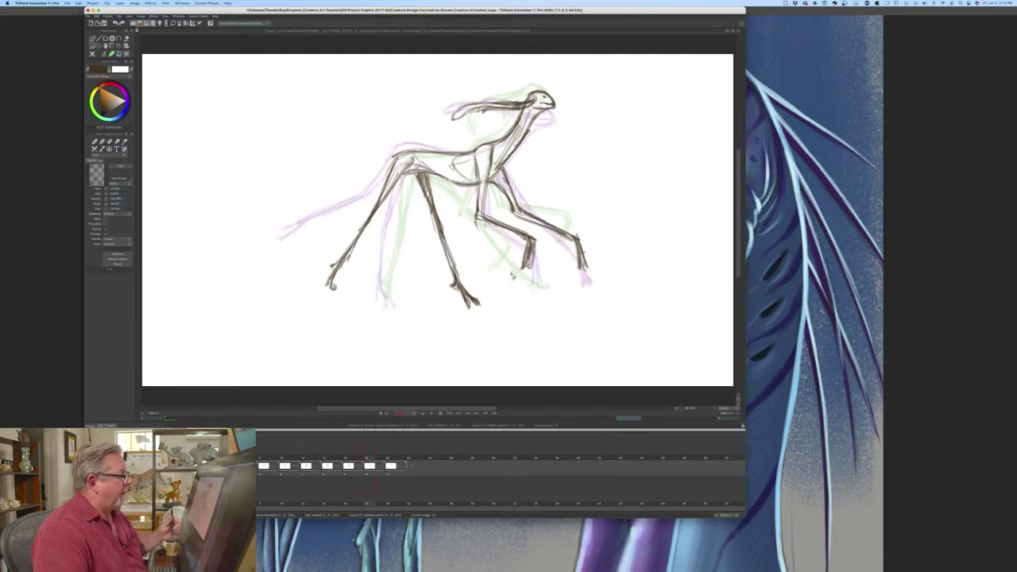
drag(367, 458, 276, 457)
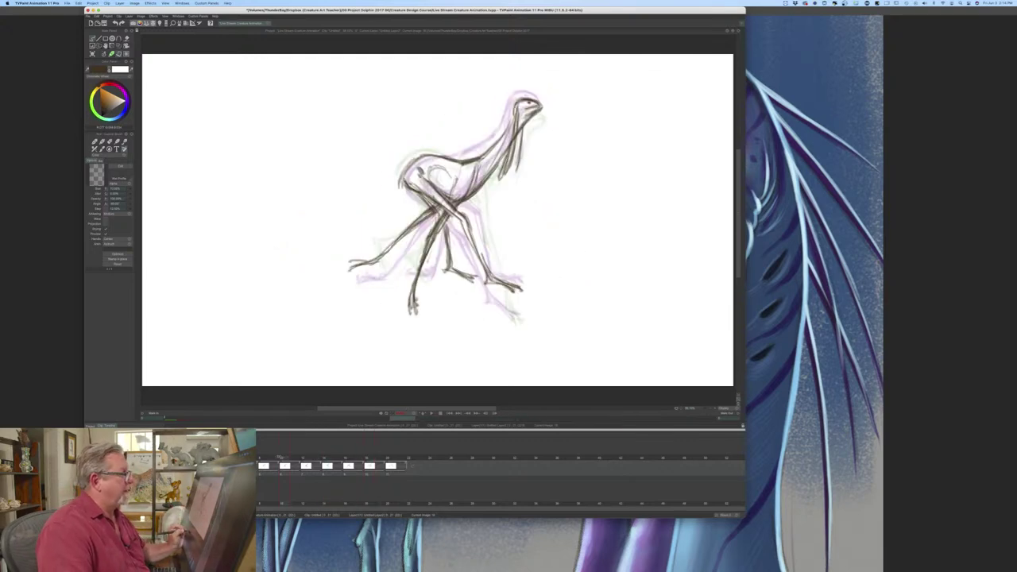
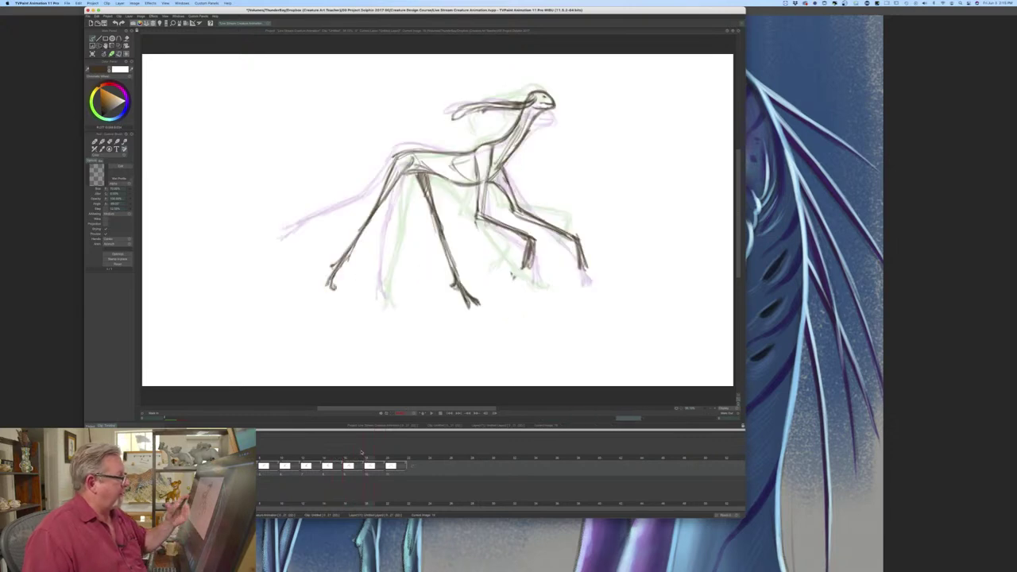
- Erase the whole trailing front leg of the pose second from the end and redraw it further forward with a raised, nearly horizontal forearm
key(e)
mouse_move(483, 195)
mouse_down()
mouse_move(480, 216)
mouse_move(524, 239)
mouse_move(523, 270)
mouse_up()
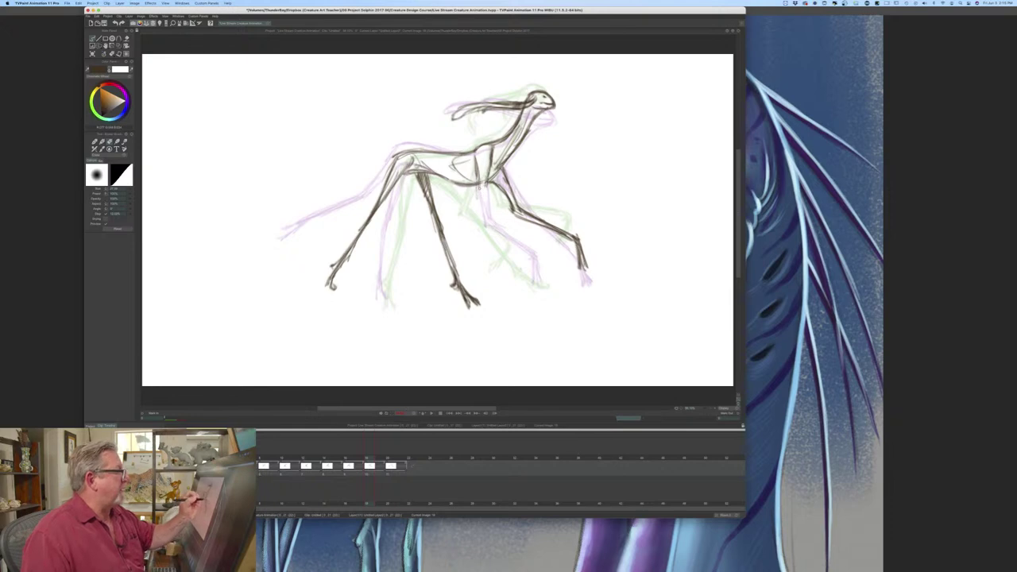
key(b)
mouse_move(489, 165)
mouse_down()
mouse_move(480, 206)
mouse_move(495, 221)
mouse_move(484, 223)
mouse_move(514, 218)
mouse_up()
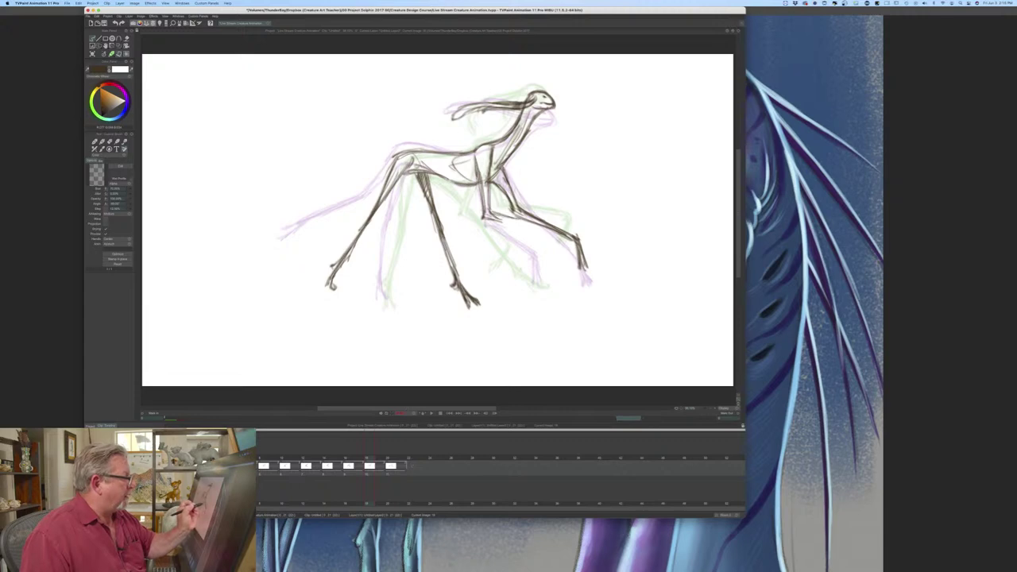
mouse_move(499, 214)
mouse_down()
mouse_move(553, 226)
mouse_move(548, 257)
mouse_up()
mouse_move(531, 223)
mouse_down()
mouse_move(489, 219)
mouse_move(550, 229)
mouse_up()
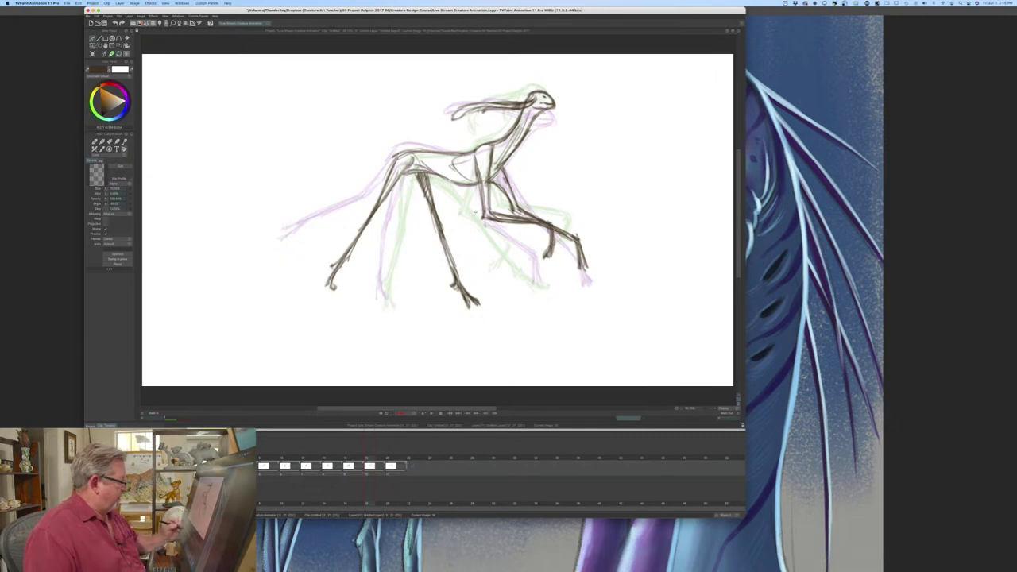
key(Right)
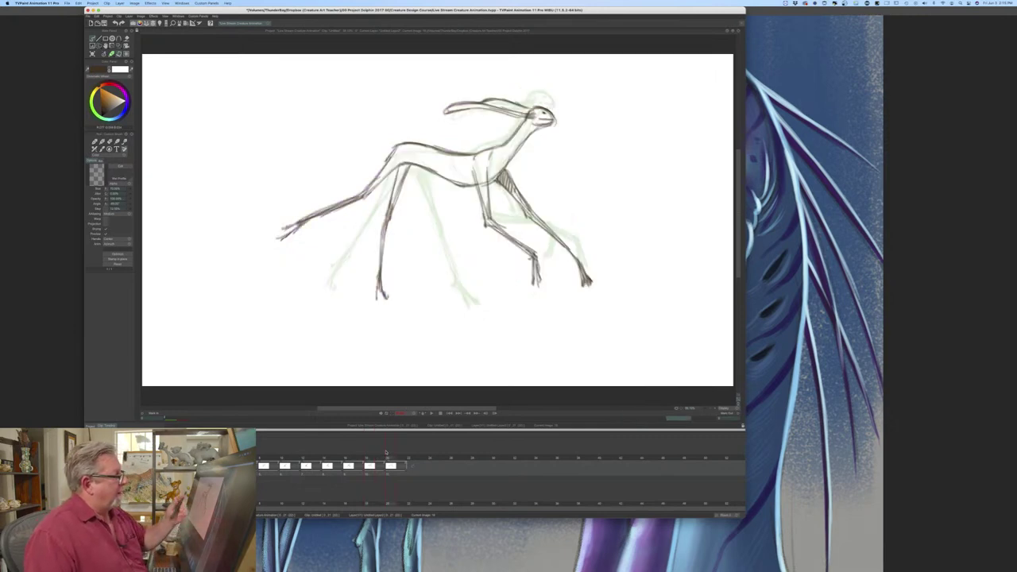
- Erase the trailing front leg's lower part on the last pose and paste a copy of the opening leap pose after it
key(e)
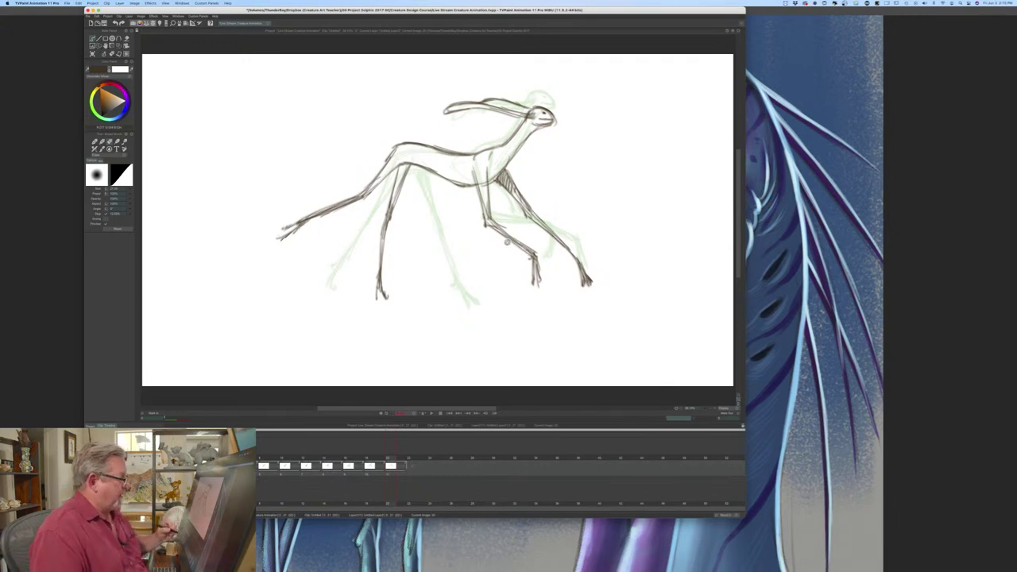
mouse_move(531, 240)
mouse_down()
mouse_move(535, 282)
mouse_move(496, 232)
mouse_up()
key(Right)
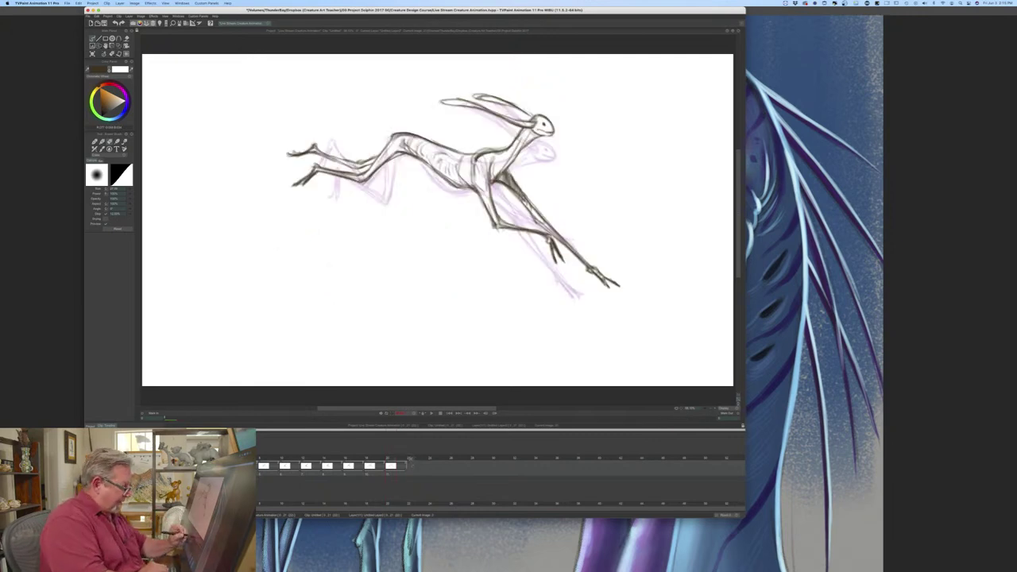
click(410, 458)
key(super+v)
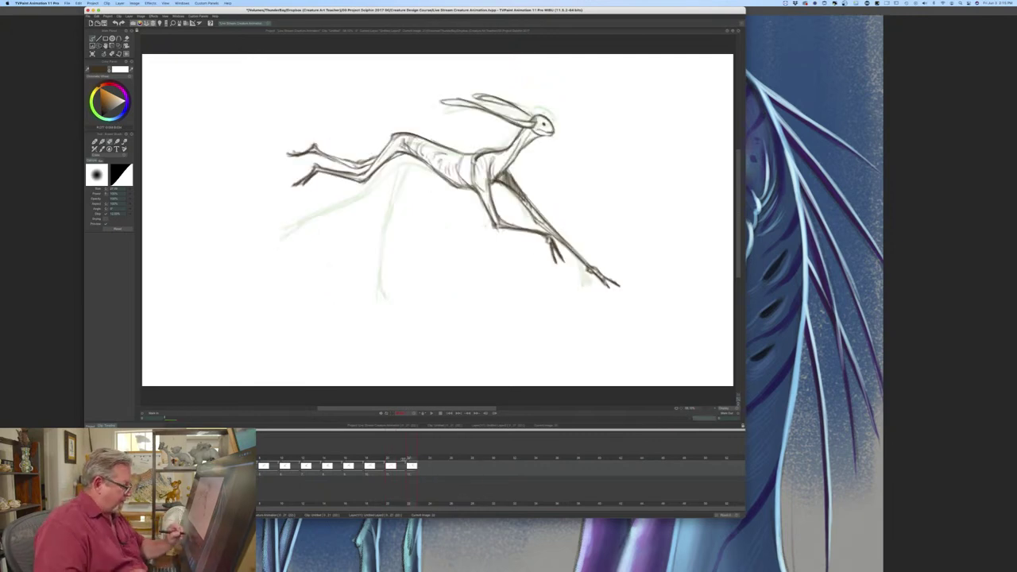
key(Left)
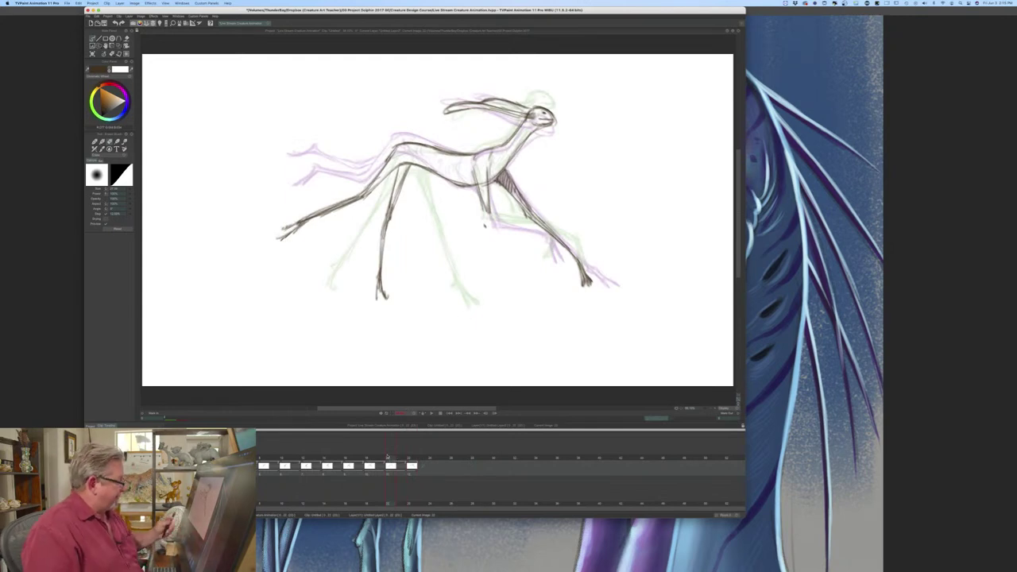
key(b)
mouse_move(393, 458)
mouse_down()
mouse_move(272, 459)
mouse_move(329, 459)
mouse_up()
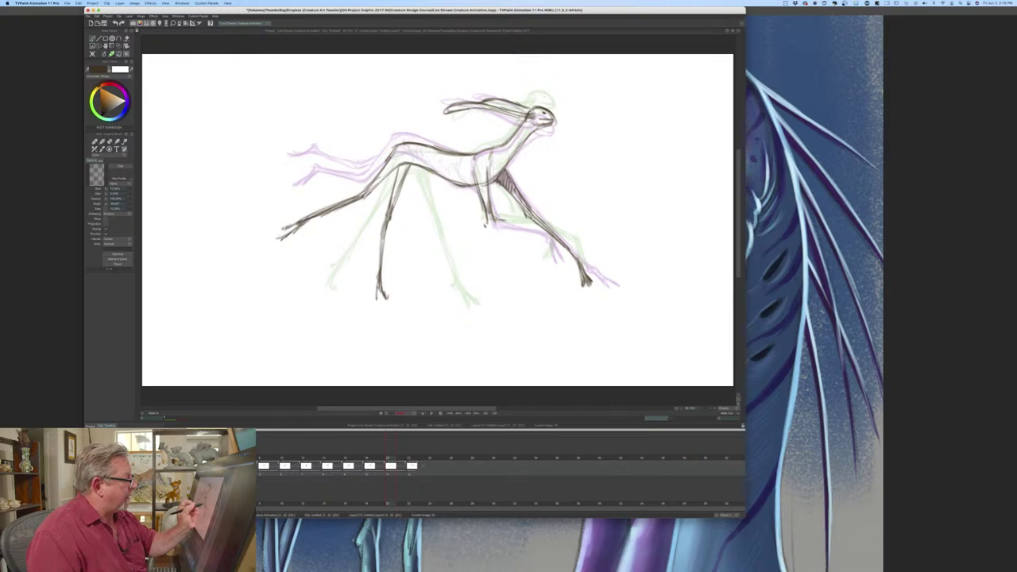
- Erase the remaining trailing front leg on the pose before the pasted leap and redraw it with a nearly horizontal forearm and hanging foot
key(e)
mouse_move(480, 201)
mouse_down()
mouse_move(483, 174)
mouse_move(500, 206)
mouse_up()
key(b)
mouse_move(469, 175)
mouse_down()
mouse_move(506, 221)
mouse_move(494, 225)
mouse_move(566, 232)
mouse_up()
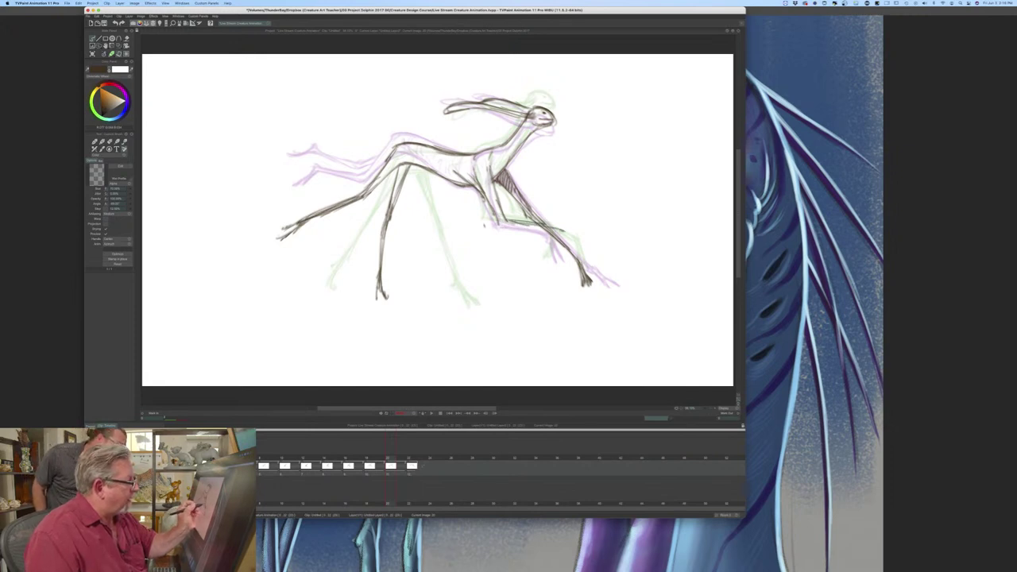
mouse_move(501, 224)
mouse_down()
mouse_move(572, 235)
mouse_move(575, 266)
mouse_up()
drag(567, 231, 571, 249)
drag(570, 234, 506, 227)
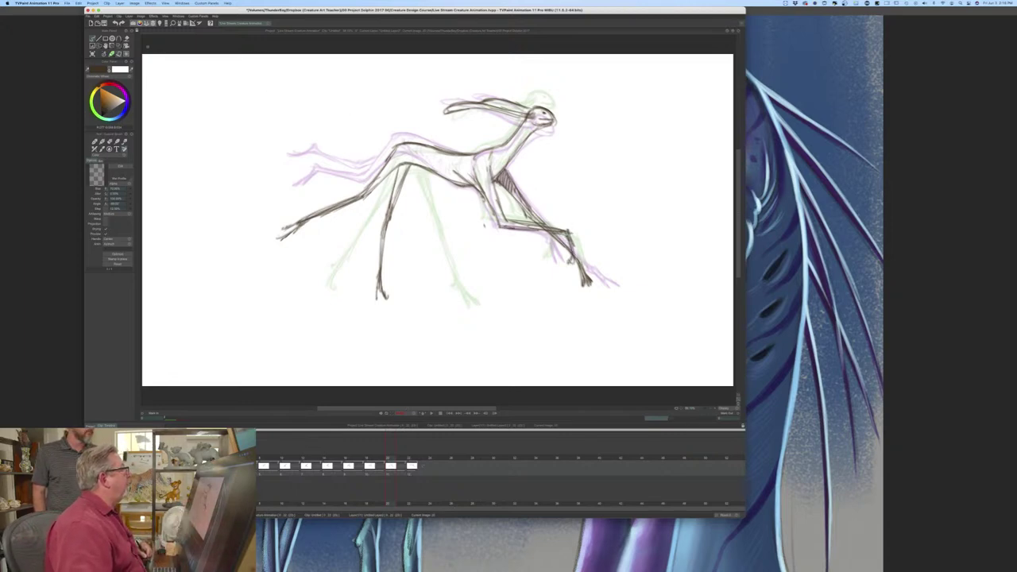
- Reinforce the shoulder, forearm and foot lines of the redrawn trailing front leg and play the loop
click(177, 16)
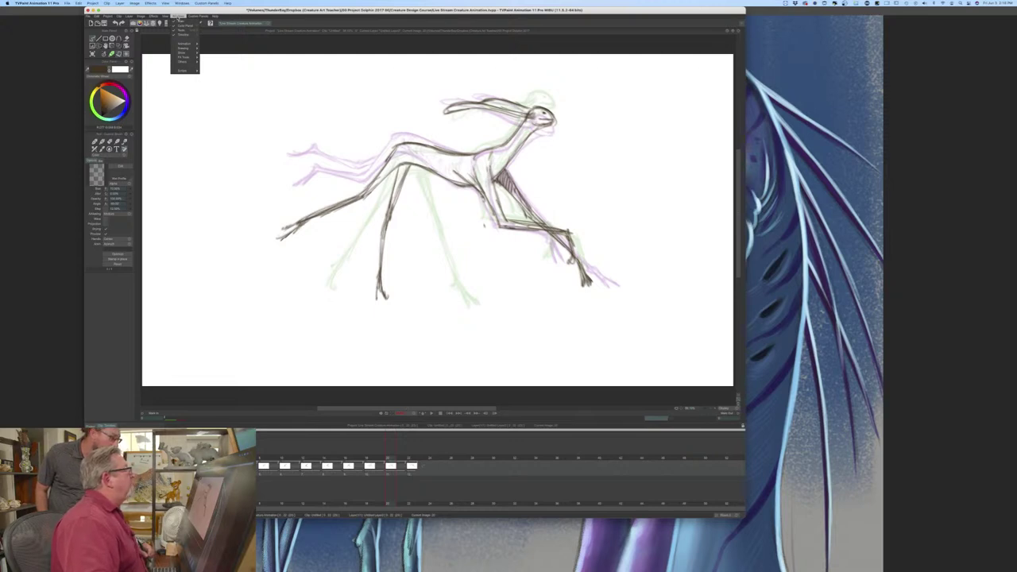
click(179, 17)
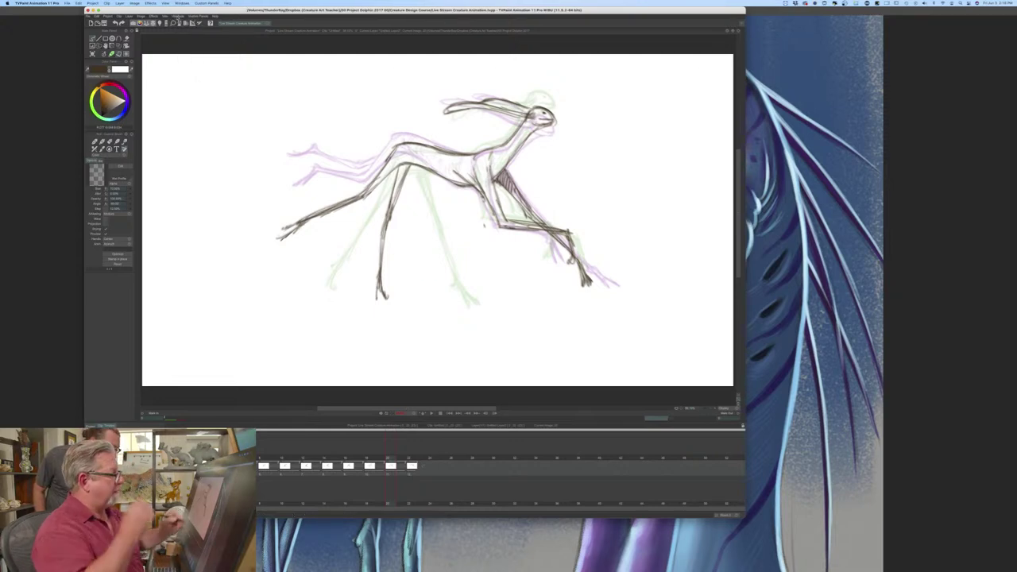
mouse_move(482, 186)
mouse_down()
mouse_move(500, 221)
mouse_move(491, 189)
mouse_up()
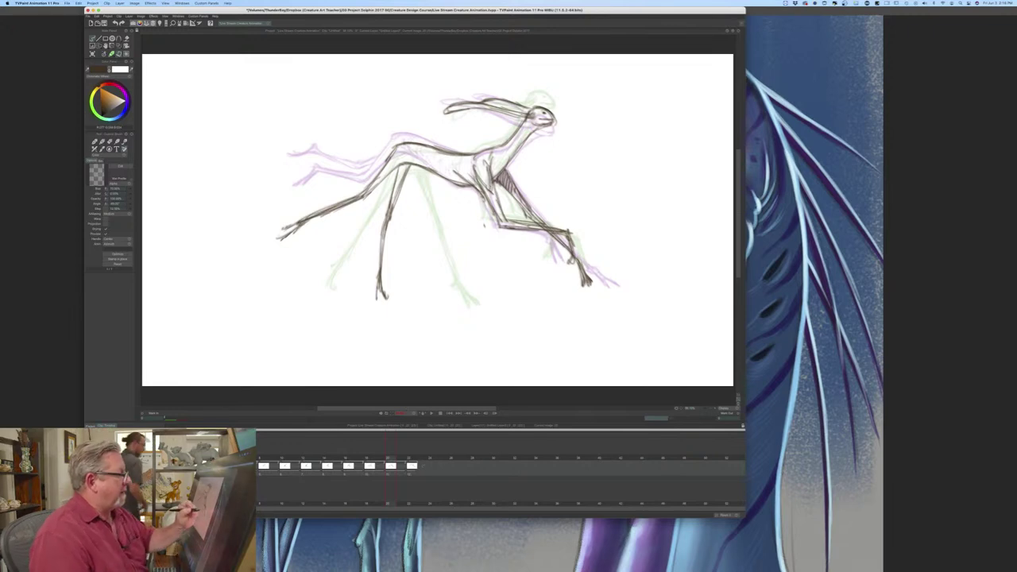
drag(571, 233, 576, 254)
drag(569, 233, 569, 267)
drag(501, 222, 546, 231)
drag(508, 223, 556, 232)
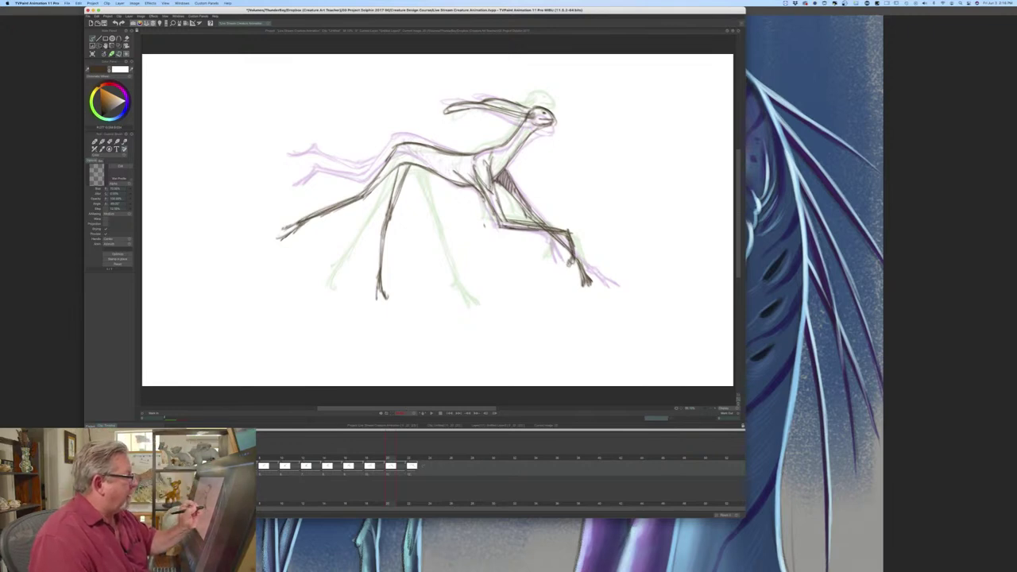
key(Return)
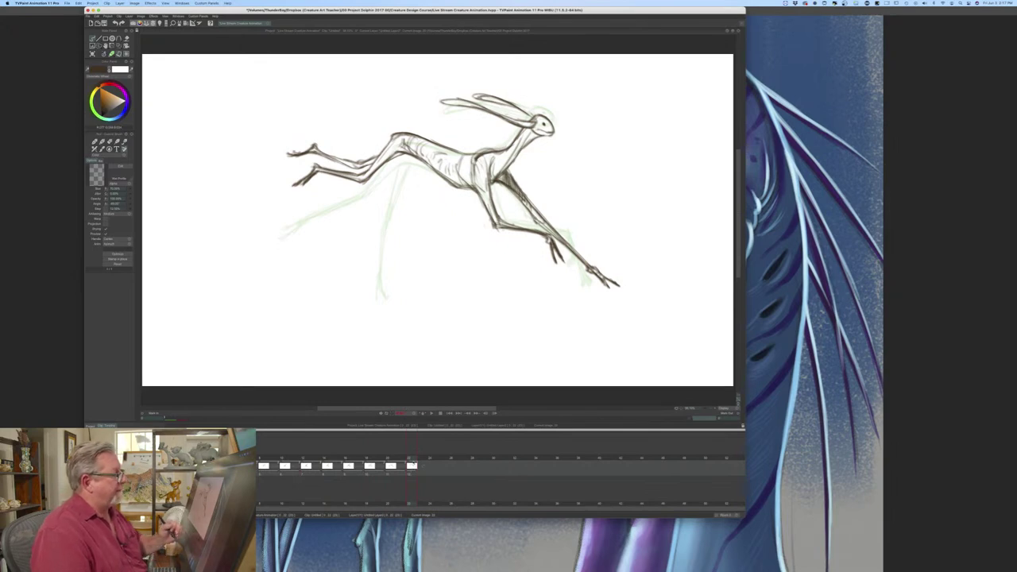
- Review the cycle and append a copy of its second pose after the leap pose at the end
drag(413, 460, 180, 460)
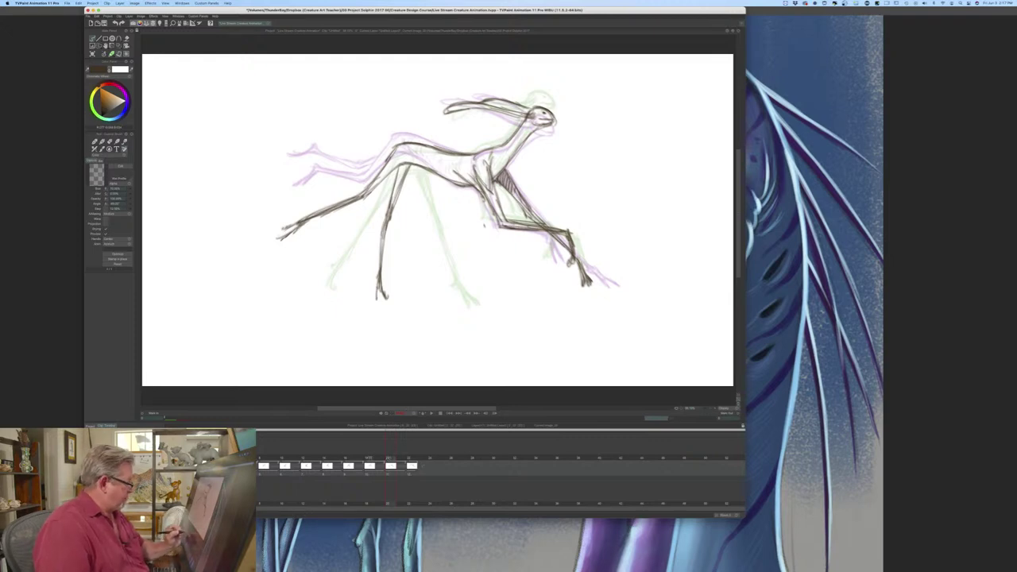
key(Return)
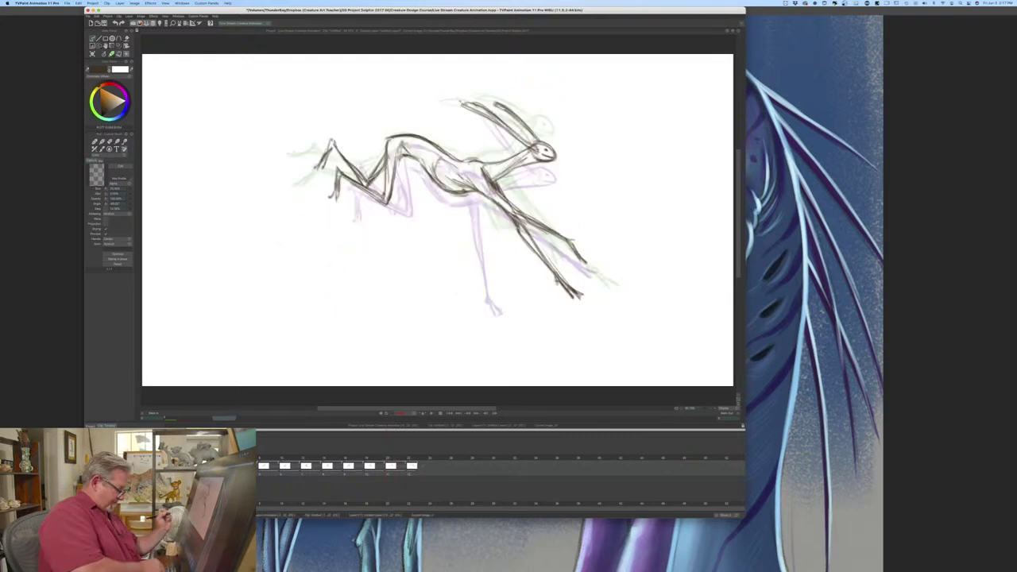
key(Right)
key(Right)
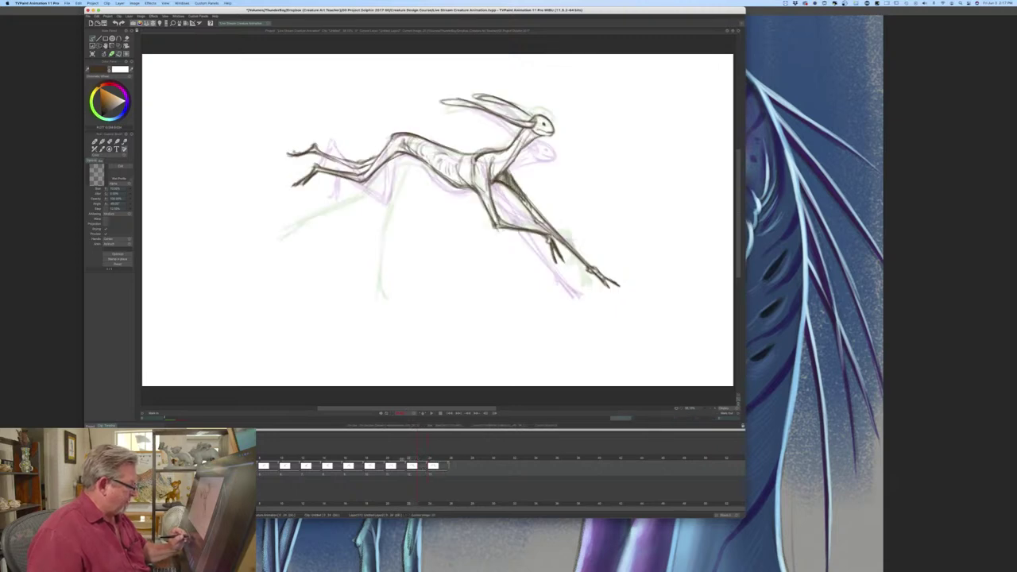
key(Left)
key(Left)
key(Right)
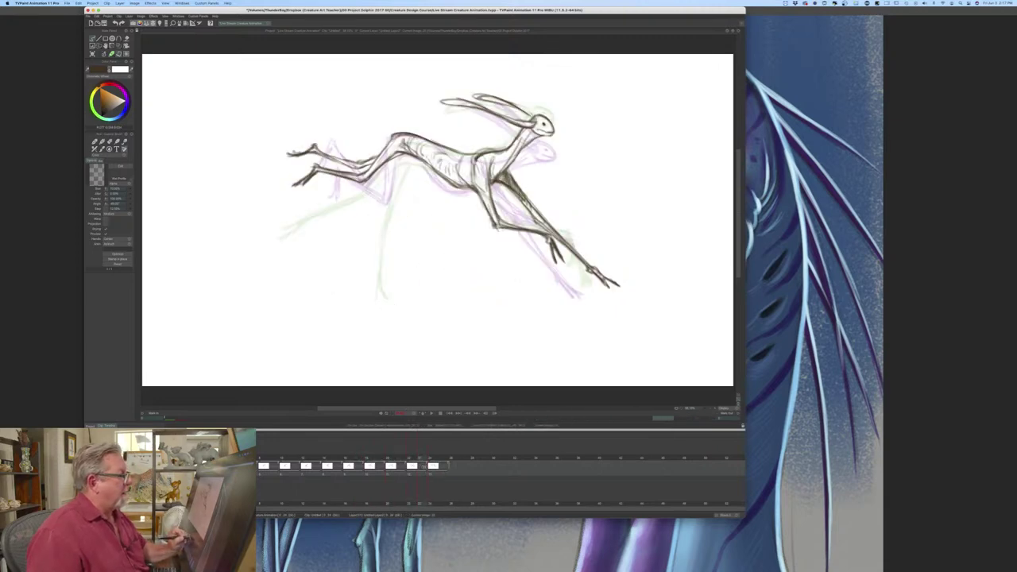
- Erase the bent trailing front leg on the copied leap pose and redraw its upper part angled further forward
mouse_move(430, 467)
mouse_down()
mouse_move(404, 470)
mouse_move(412, 472)
mouse_up()
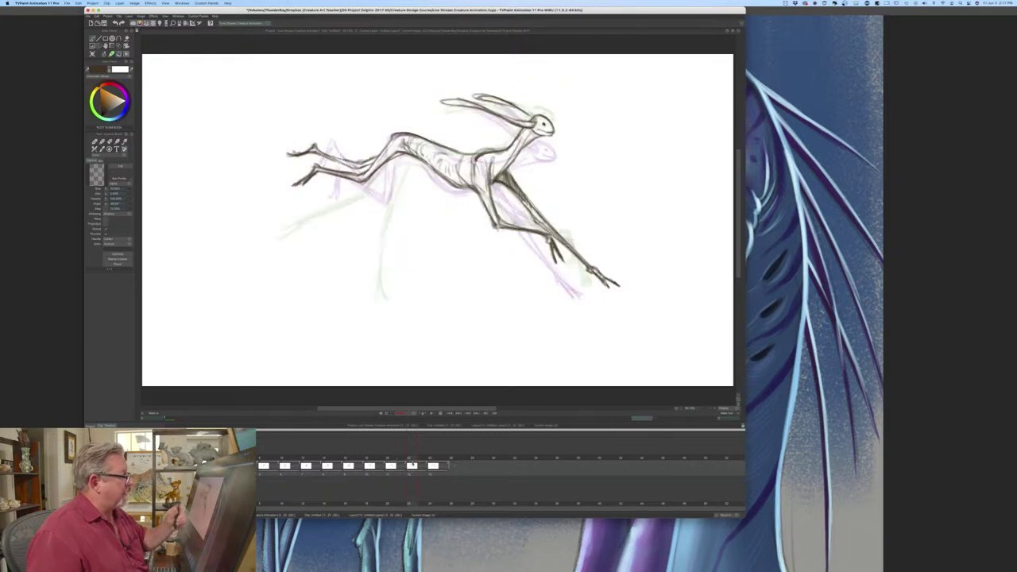
key(e)
mouse_move(490, 191)
mouse_down()
mouse_move(500, 216)
mouse_move(522, 235)
mouse_move(540, 232)
mouse_move(561, 261)
mouse_up()
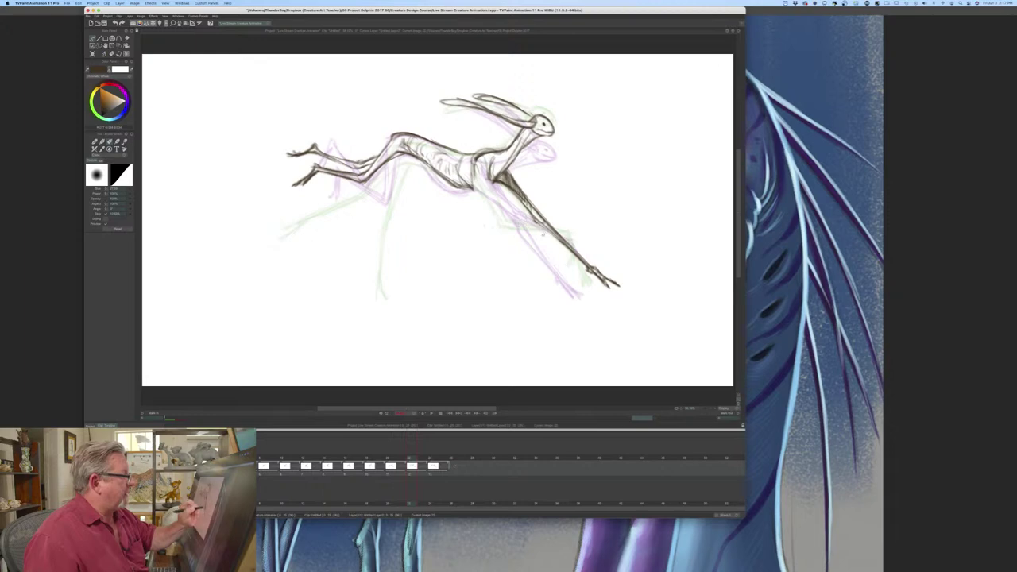
key(e)
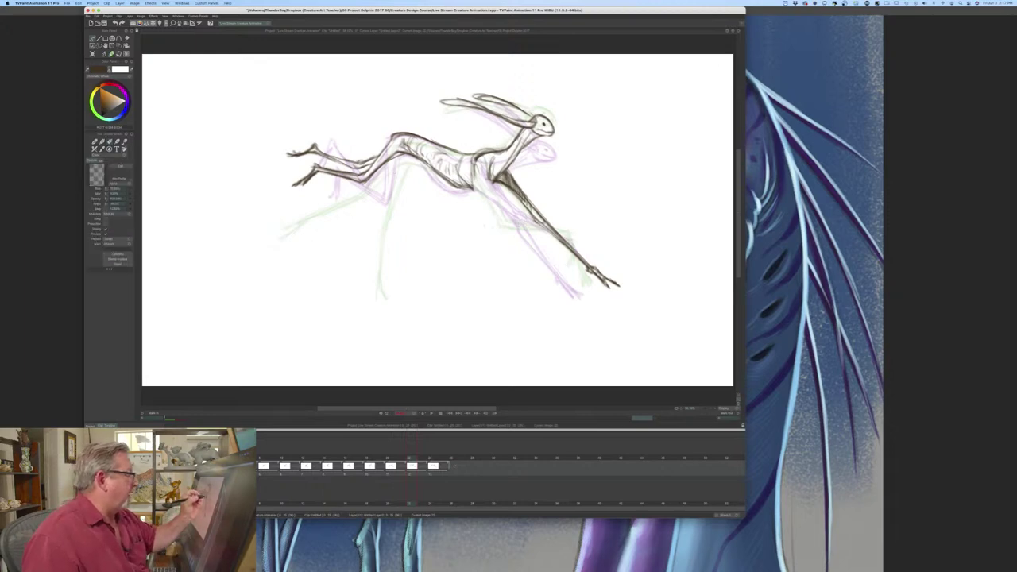
drag(496, 182, 516, 218)
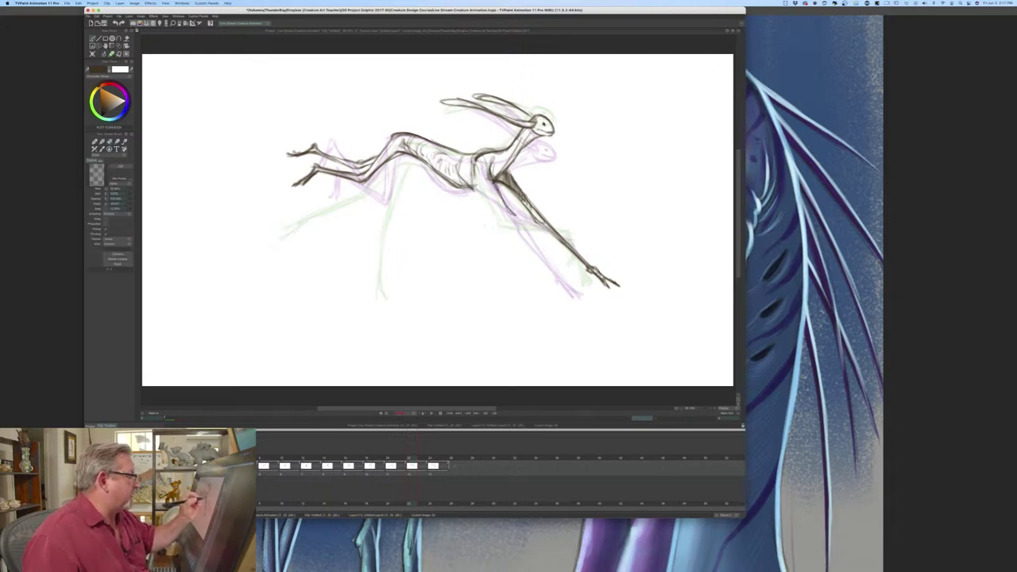
drag(464, 183, 510, 226)
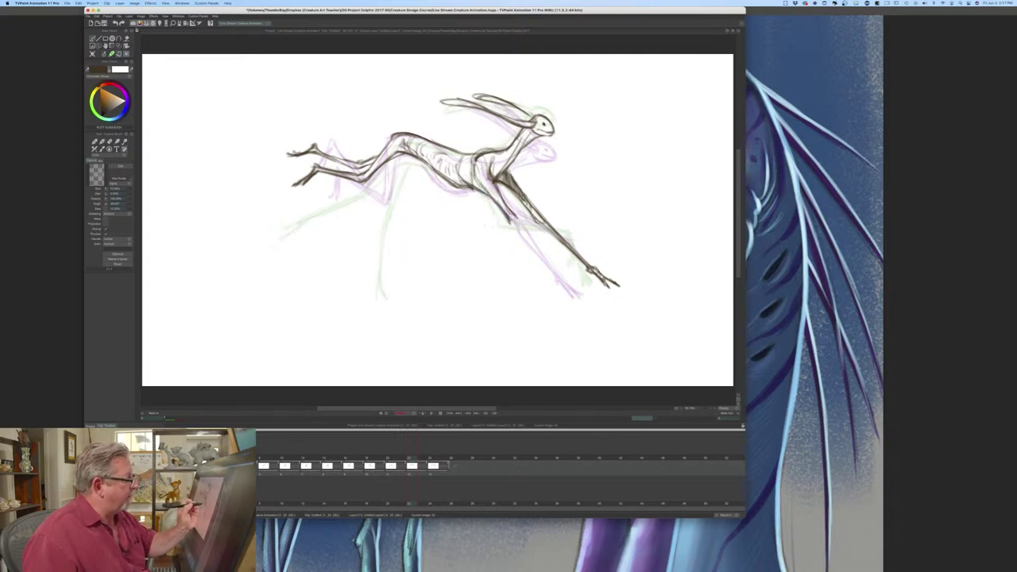
- Extend the leap pose's trailing front leg with a straighter forearm and foot reaching forward, flipping between neighbouring poses to check
key(Left)
key(Right)
key(Left)
key(Right)
key(Left)
key(Right)
mouse_move(511, 214)
mouse_down()
mouse_move(564, 245)
mouse_move(579, 275)
mouse_up()
mouse_move(537, 229)
mouse_down()
mouse_move(575, 252)
mouse_move(565, 246)
mouse_up()
key(Left)
key(Right)
key(Right)
key(Right)
- On the last pose, erase the upper front leg's lower part and redraw it longer, with the foot stretched further forward
click(432, 458)
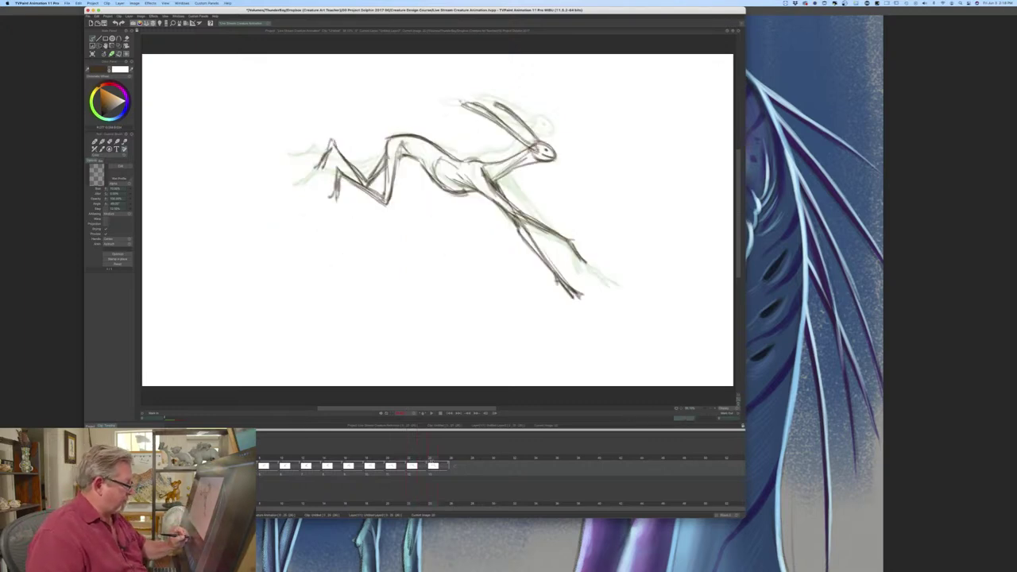
drag(431, 457, 430, 458)
key(e)
mouse_move(566, 238)
mouse_down()
mouse_move(586, 263)
mouse_move(529, 219)
mouse_move(565, 241)
mouse_up()
key(Left)
key(Right)
key(b)
mouse_move(525, 220)
mouse_down()
mouse_move(587, 253)
mouse_move(608, 279)
mouse_move(521, 217)
mouse_move(563, 237)
mouse_up()
key(Left)
key(Right)
key(Left)
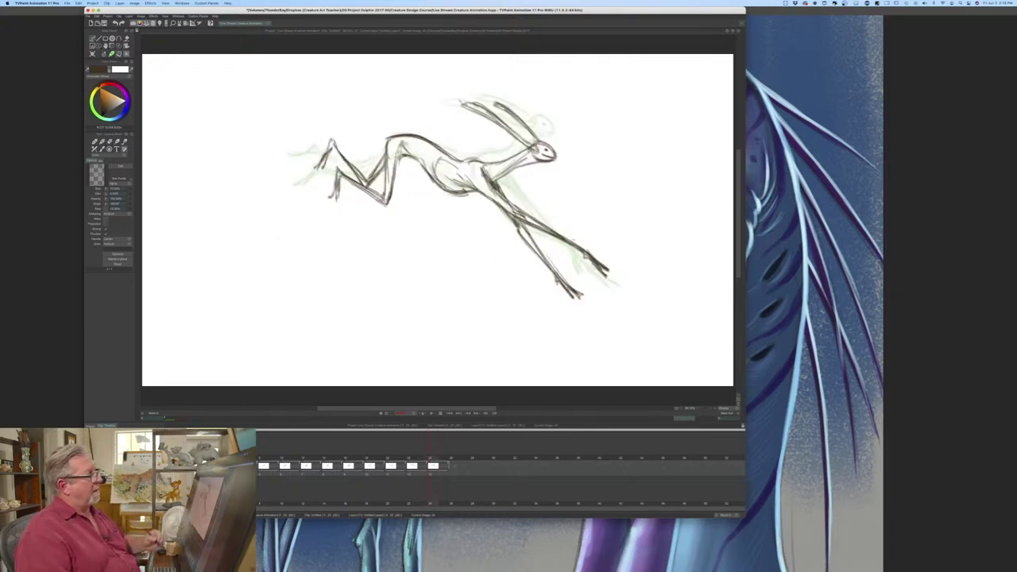
- Clean up the overlapping lines where the last pose's front legs cross and flip to the previous pose to compare
key(Right)
key(e)
drag(499, 196, 524, 214)
key(b)
key(Left)
key(Right)
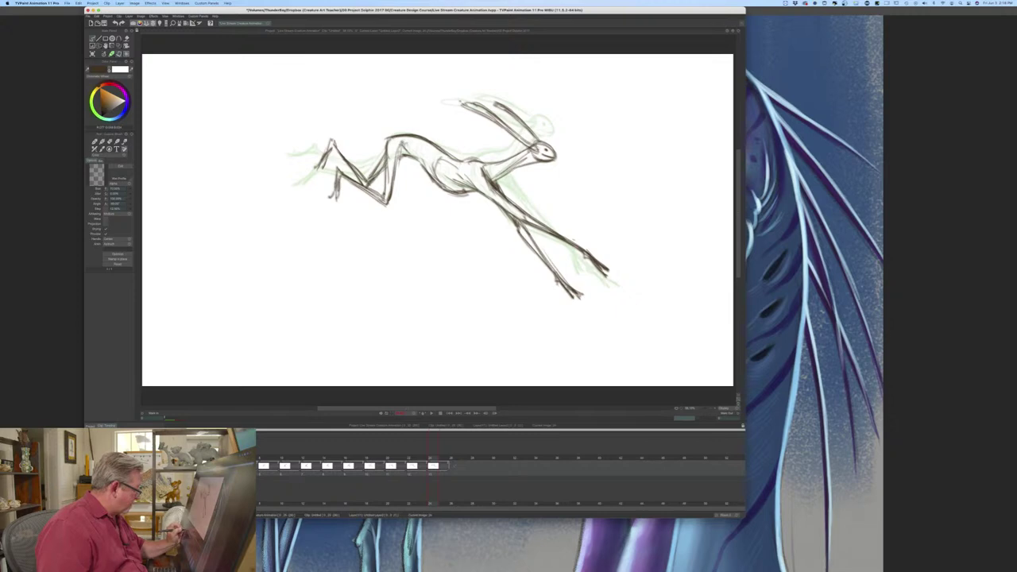
- Delete the two original poses from the start of the cycle and play back the remaining run
key(Home)
key(Delete)
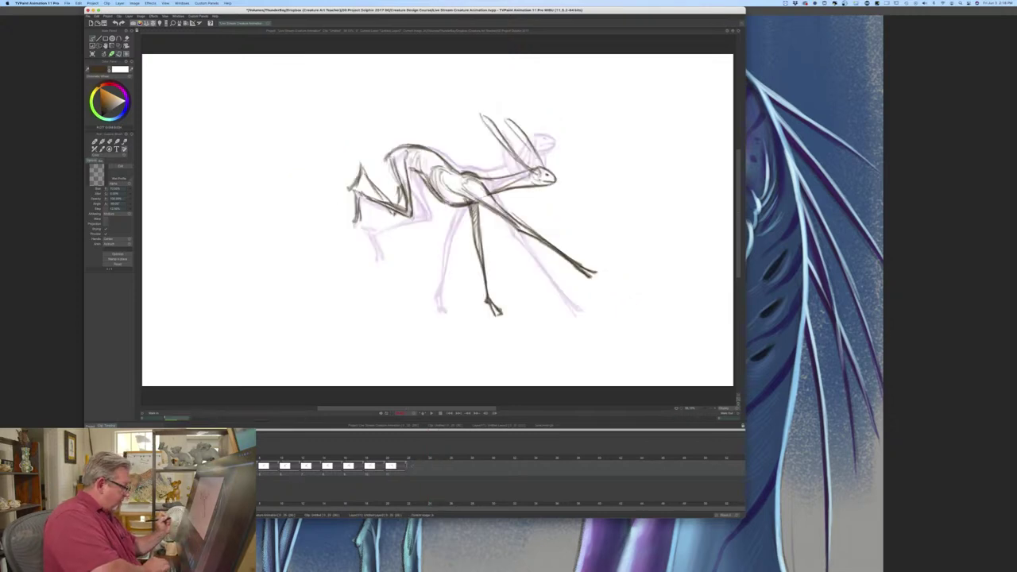
drag(181, 447, 385, 447)
click(431, 413)
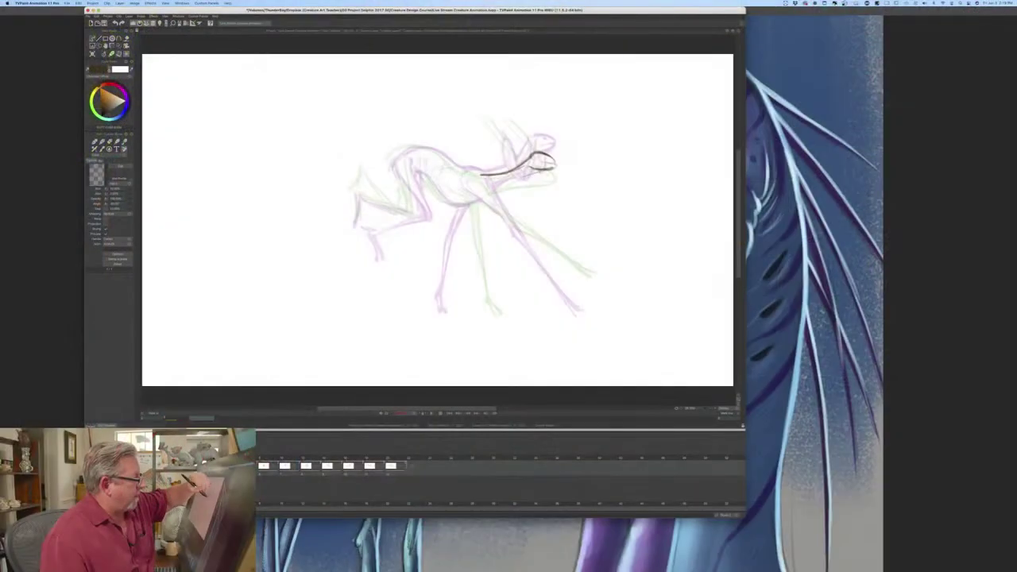
- Sketch the head, neck and shoulder line of an inbetween between the first two poses, flipping to check their spacing
mouse_move(539, 173)
mouse_down()
mouse_move(487, 191)
mouse_move(532, 154)
mouse_up()
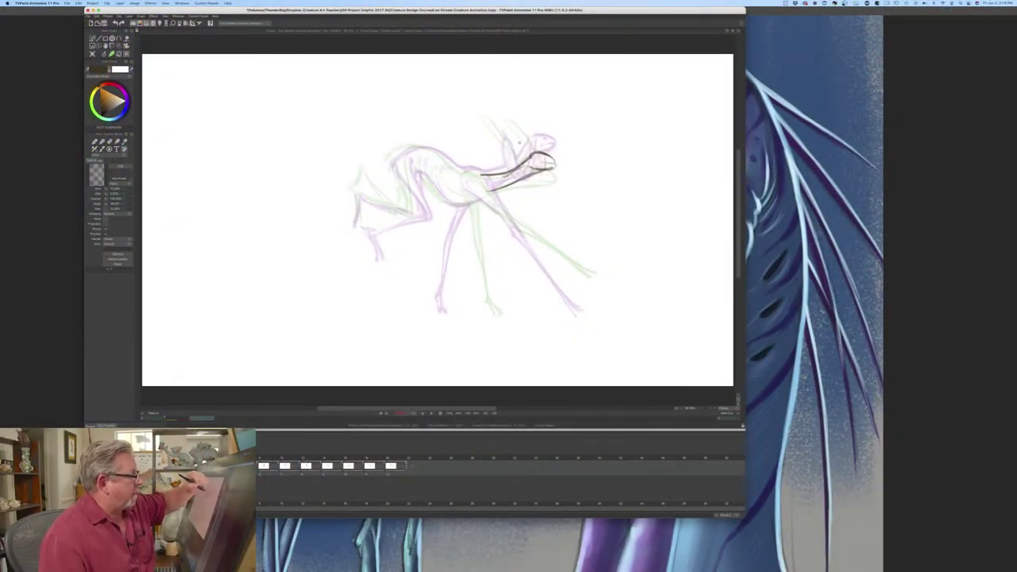
key(Left)
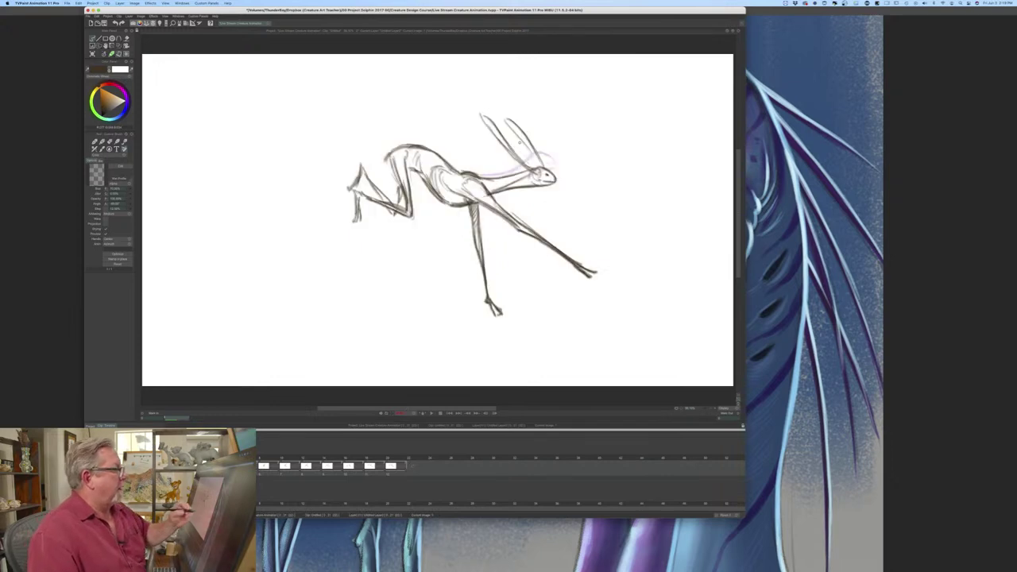
key(Right)
key(Left)
key(Right)
mouse_move(481, 174)
mouse_down()
mouse_move(490, 175)
mouse_move(462, 171)
mouse_move(484, 174)
mouse_up()
key(Left)
key(Right)
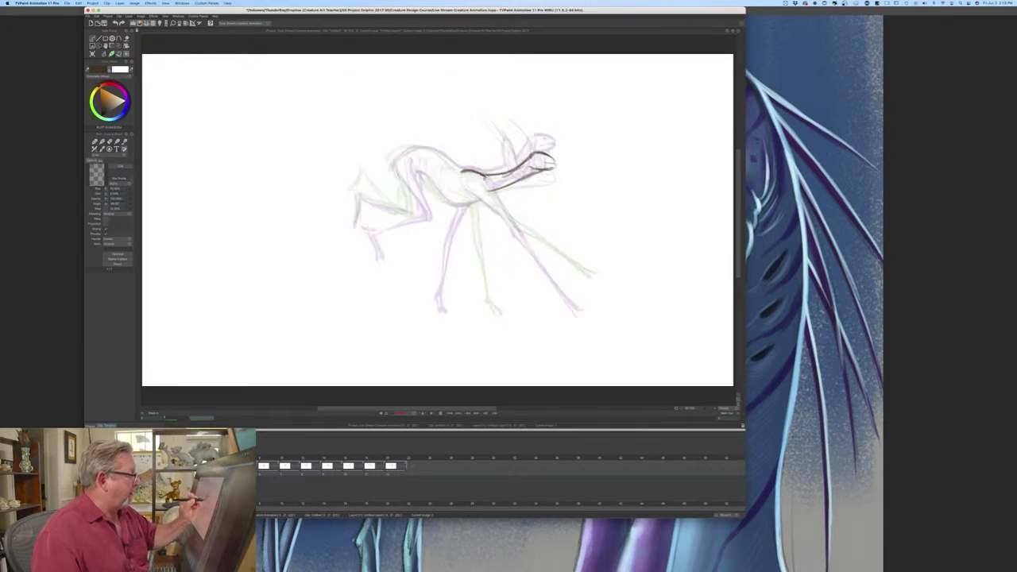
- Draw the inbetween's leading front leg reaching forward between the two onion-skinned legs, with its foot and the chest line
drag(509, 216, 594, 288)
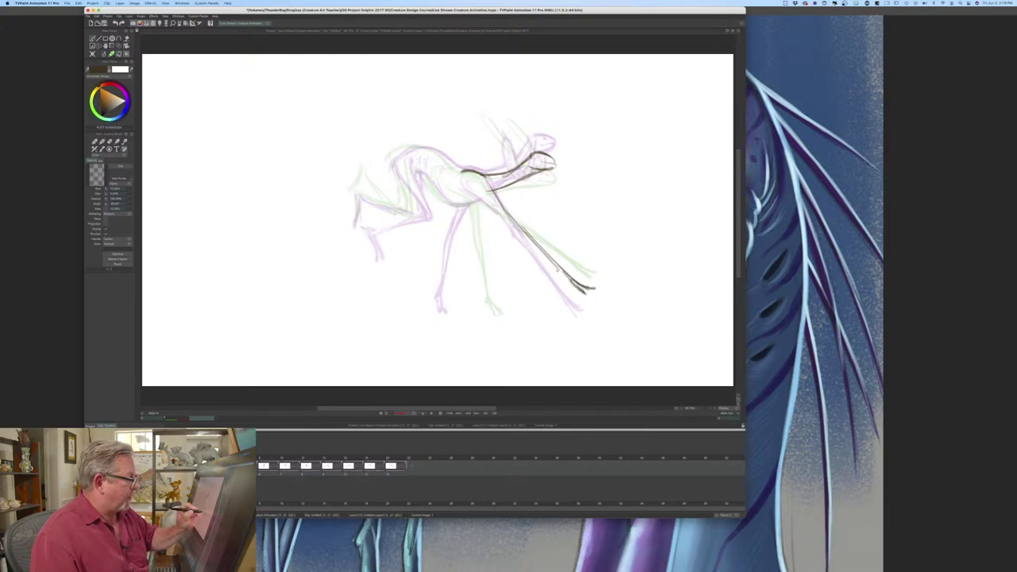
drag(458, 186, 579, 291)
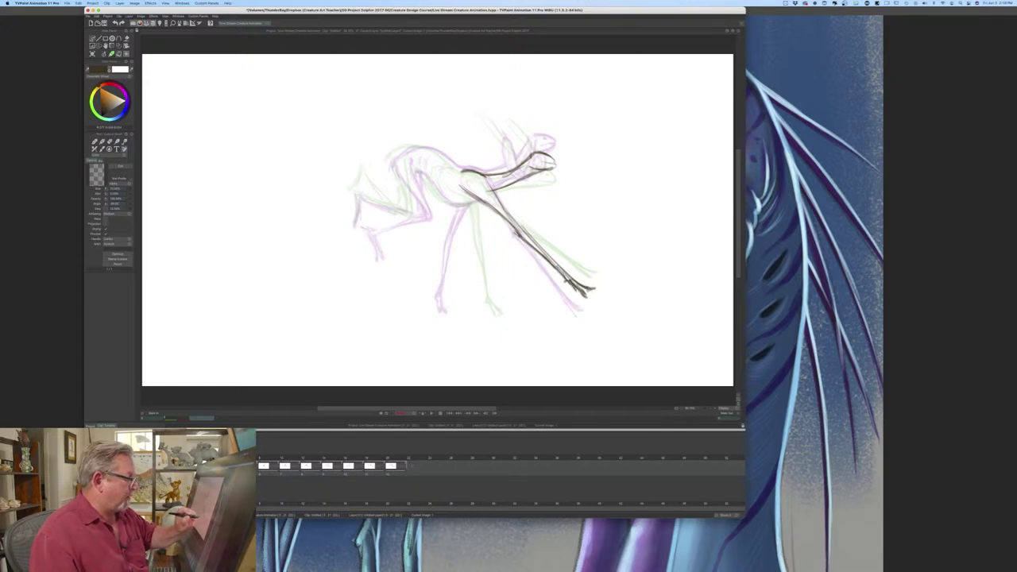
key(Left)
key(Right)
key(Left)
key(Right)
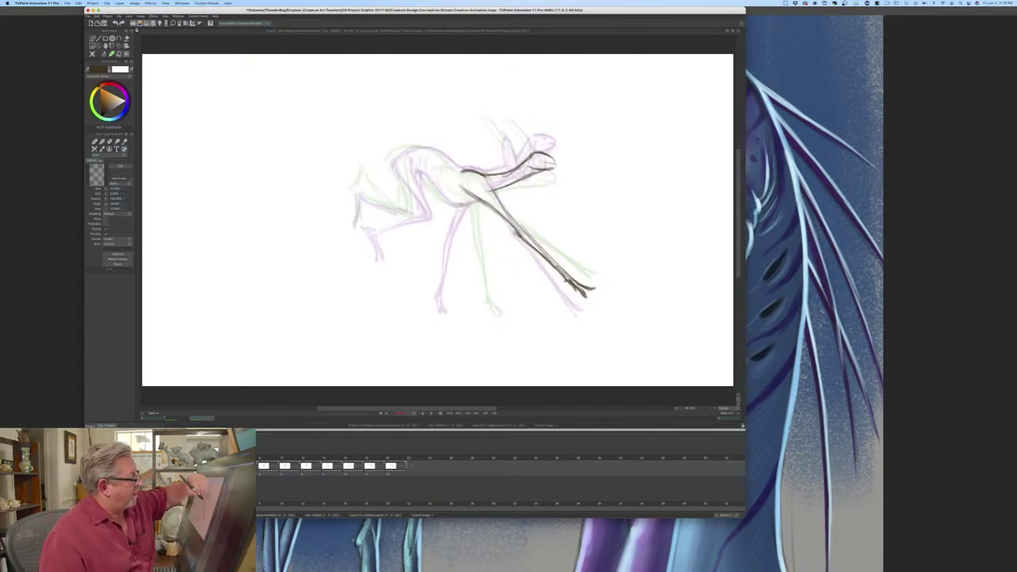
key(Left)
key(Right)
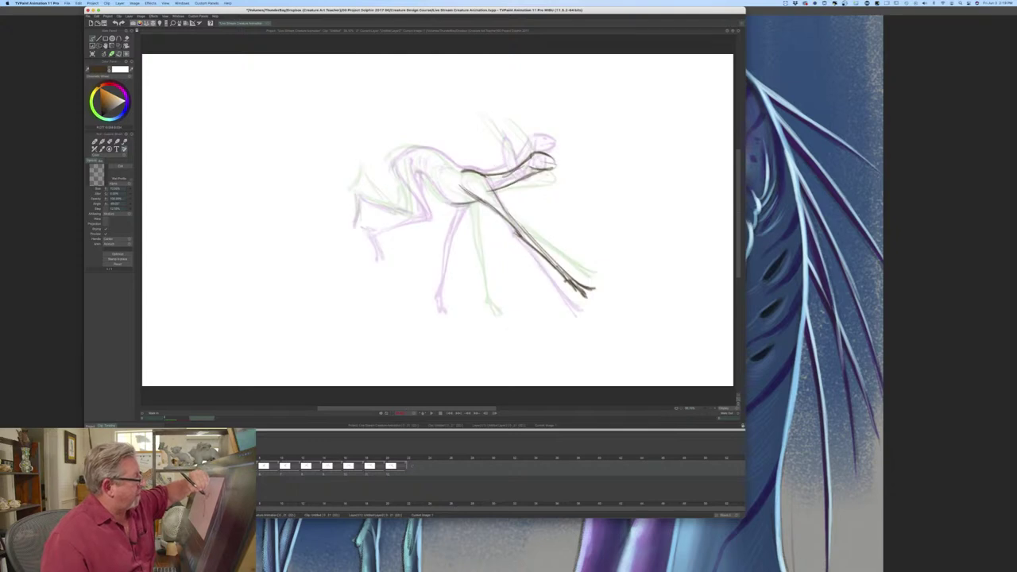
key(Left)
key(Right)
- Draw the inbetween's arched back and rump and refine the neck's underside, flipping against the previous pose
mouse_move(457, 168)
mouse_down()
mouse_move(418, 147)
mouse_move(395, 157)
mouse_up()
key(Left)
key(Right)
key(Left)
key(Right)
drag(519, 167, 488, 193)
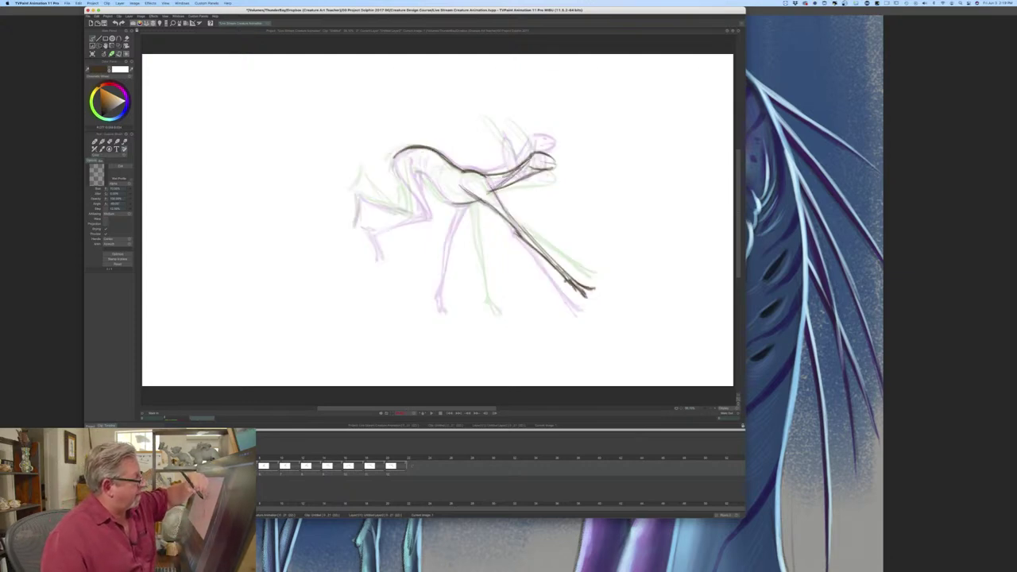
key(Left)
key(Right)
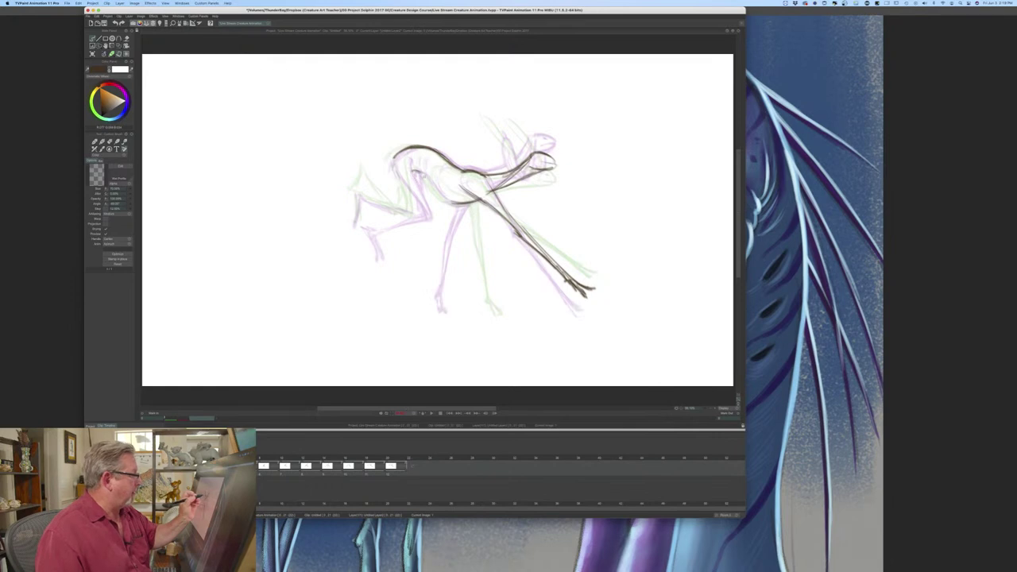
- Draw the inbetween's belly curve and add rib contour strokes along the torso, flipping against the previous pose
drag(428, 174, 452, 204)
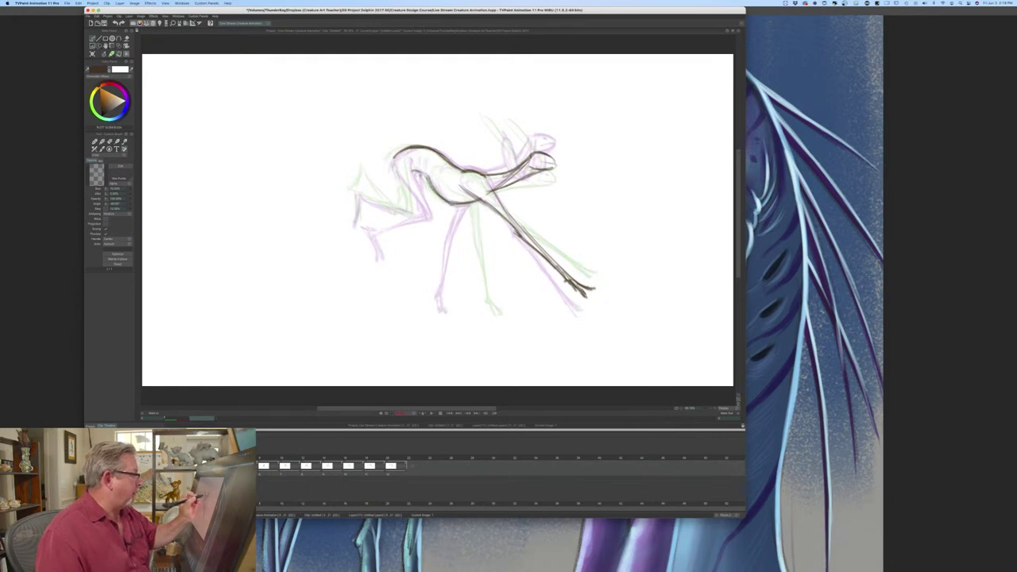
key(Left)
key(Right)
key(Left)
key(Right)
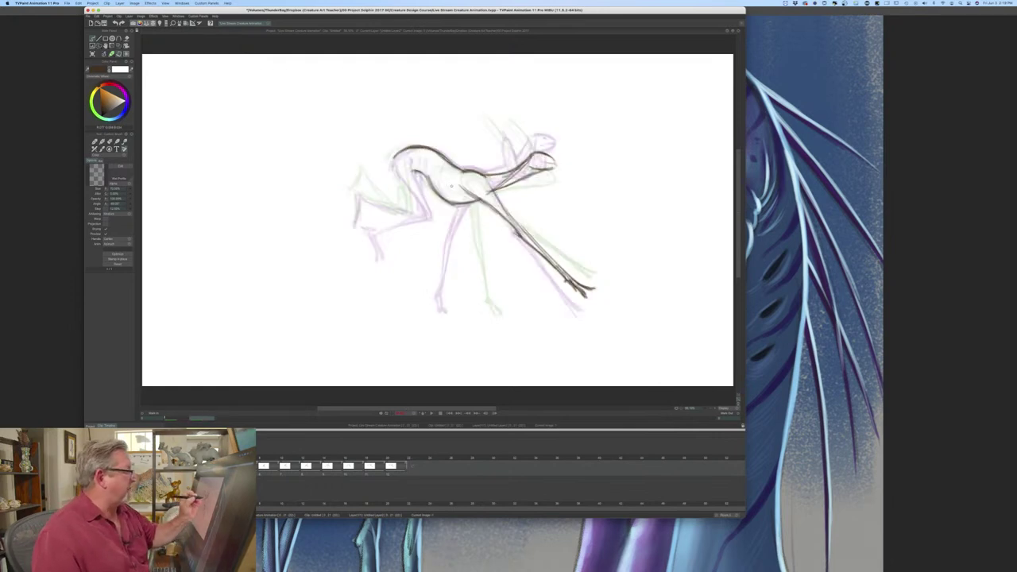
mouse_move(459, 185)
mouse_down()
mouse_move(475, 197)
mouse_move(436, 179)
mouse_up()
key(Left)
key(Right)
key(Left)
key(Right)
- Draw the near hind leg's thigh from the rump down to the knee, flipping to check its spacing against the neighbouring poses
drag(409, 156, 417, 216)
drag(415, 181, 418, 212)
drag(397, 159, 415, 221)
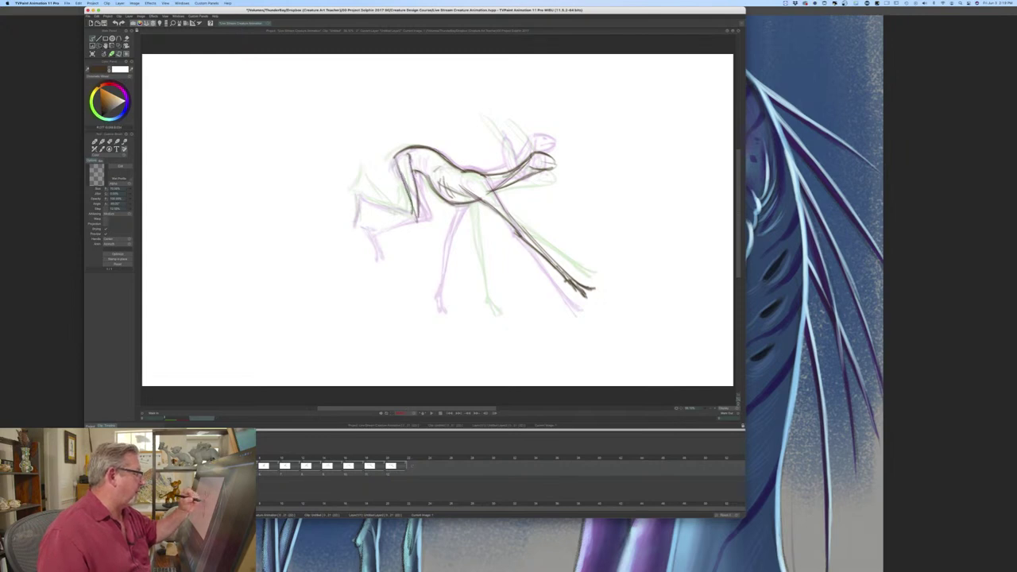
key(Right)
key(Left)
key(Right)
key(Left)
key(Right)
key(Left)
key(Right)
key(Left)
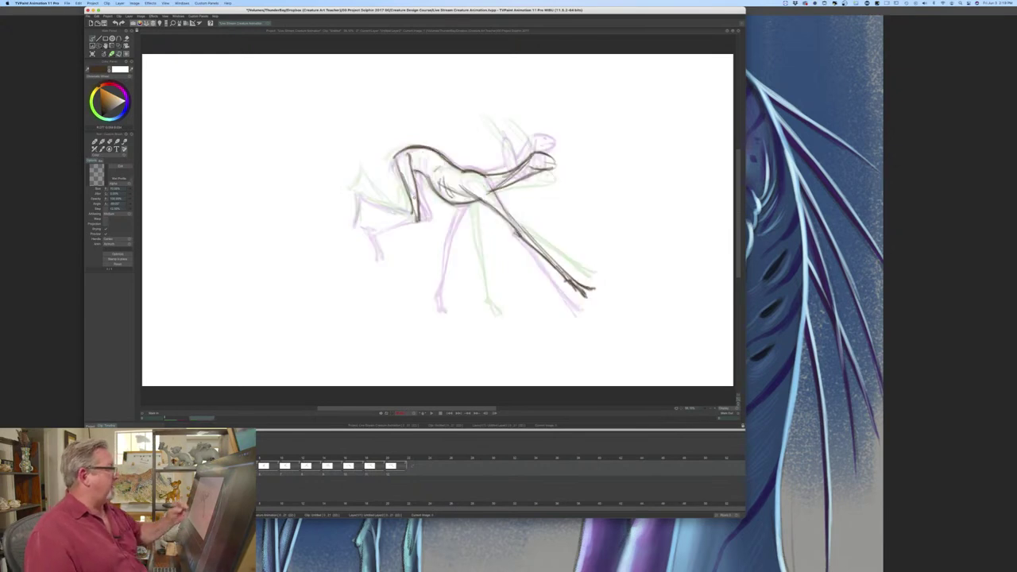
drag(396, 161, 417, 220)
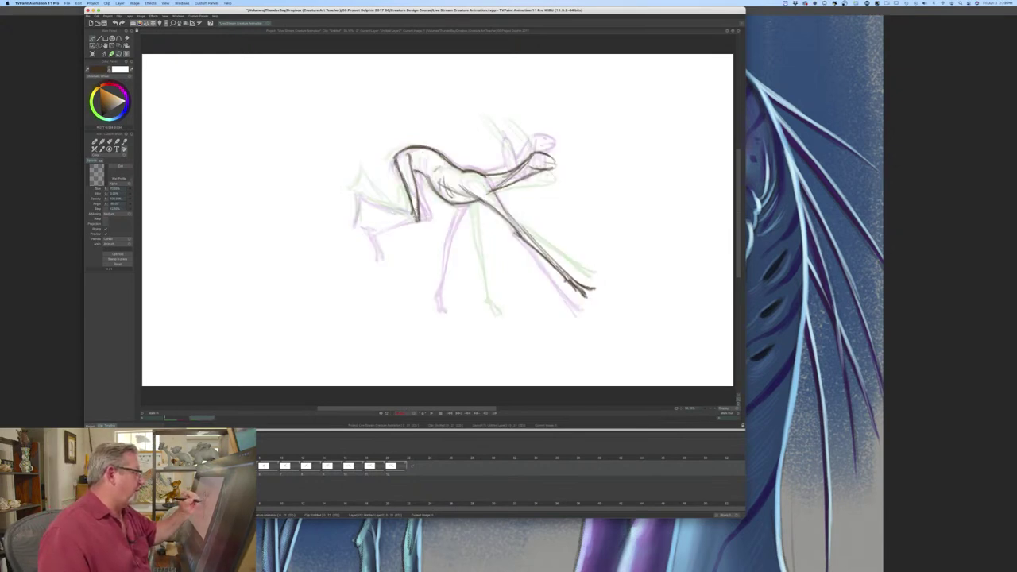
key(Right)
key(Left)
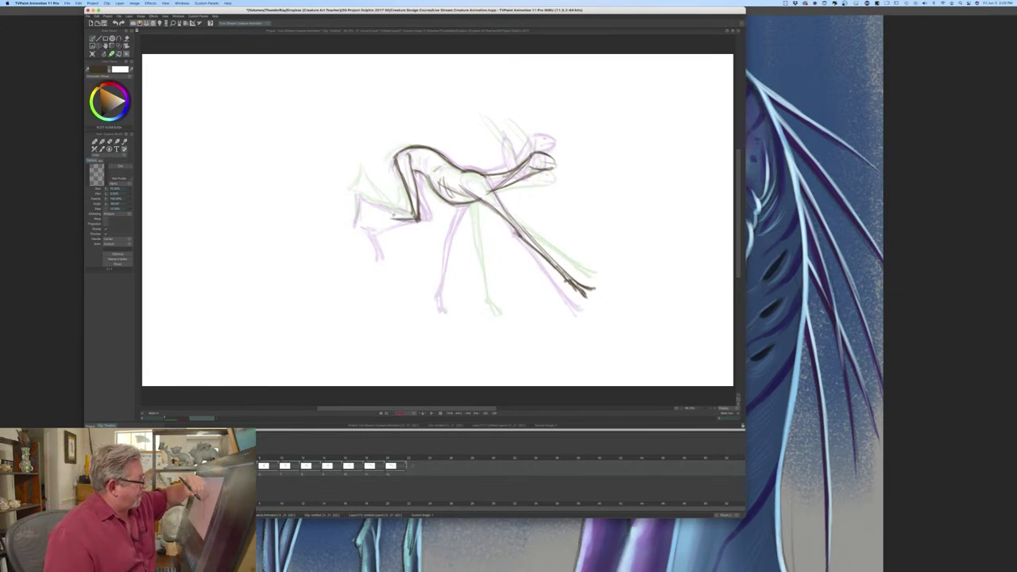
- Extend the near hind leg backward from the knee with a near-horizontal shank and a hanging foot, comparing it with the adjacent pose
drag(408, 217, 365, 213)
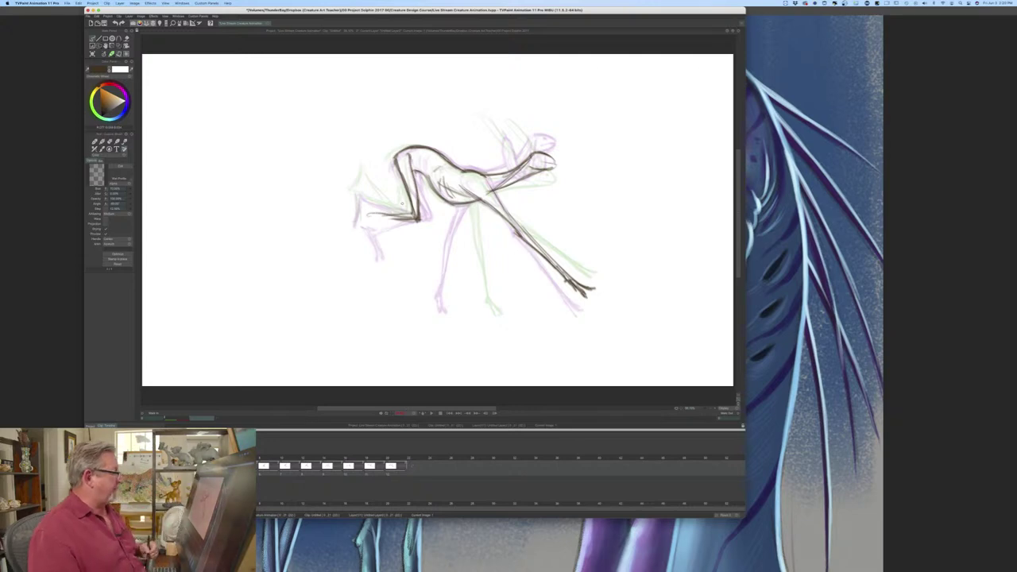
mouse_move(376, 217)
mouse_down()
mouse_move(361, 220)
mouse_move(396, 219)
mouse_up()
key(Left)
key(Right)
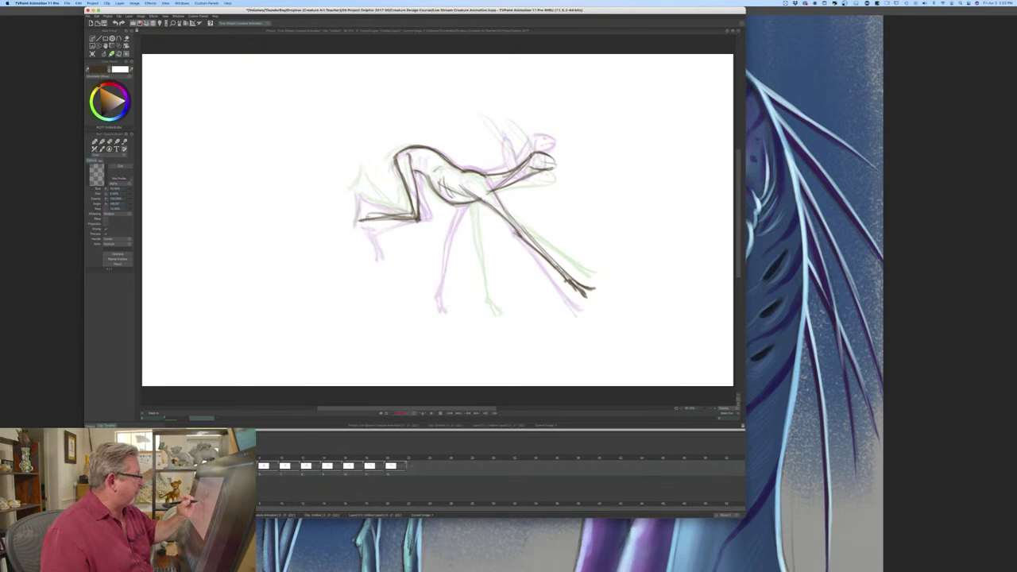
mouse_move(363, 221)
mouse_down()
mouse_move(371, 253)
mouse_move(364, 245)
mouse_up()
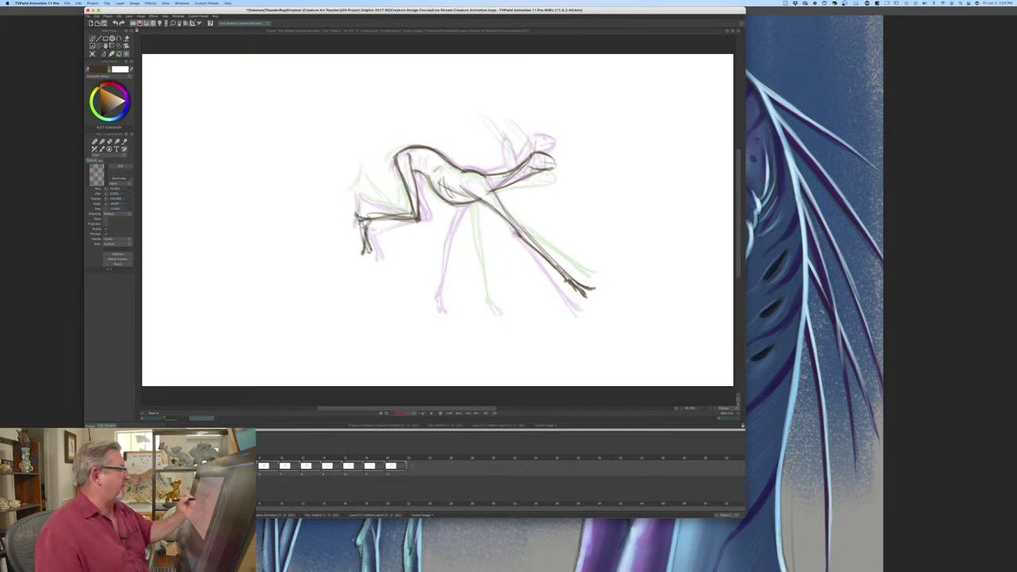
key(Left)
key(Right)
key(Left)
key(Right)
key(Left)
key(Right)
key(Left)
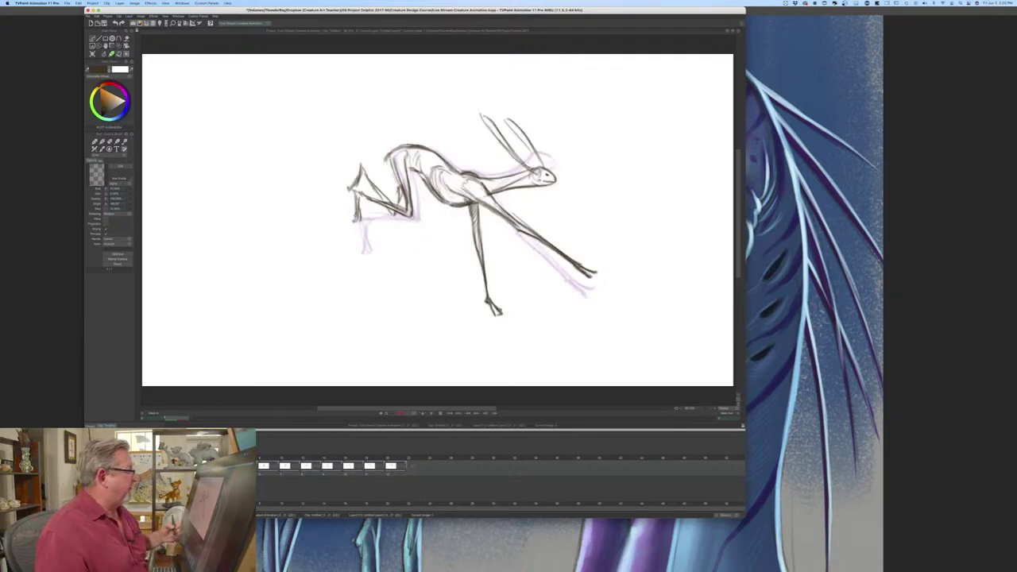
key(Right)
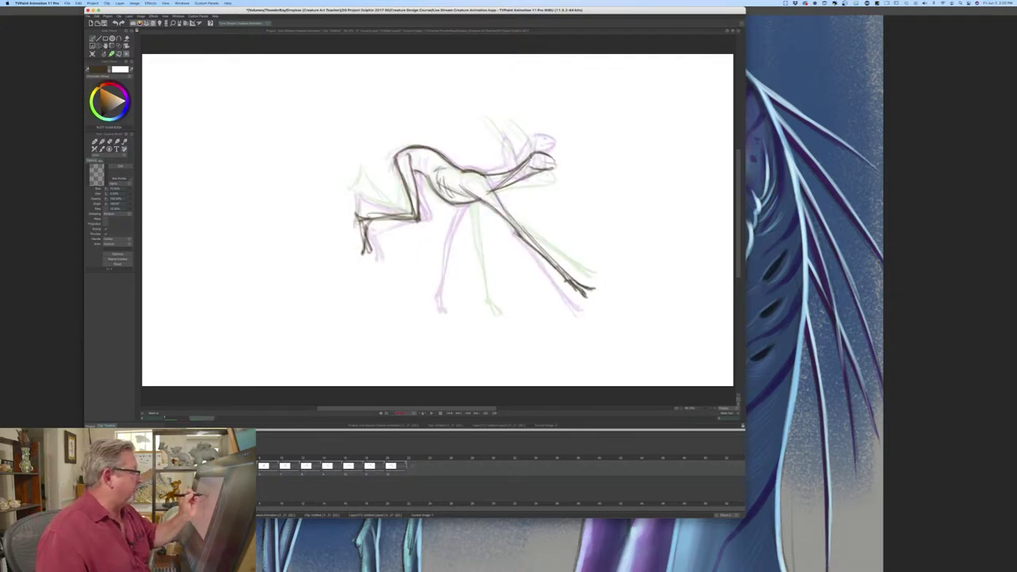
- Add short contour strokes on the inbetween's hip above the thigh and flip to check them
drag(427, 158, 421, 169)
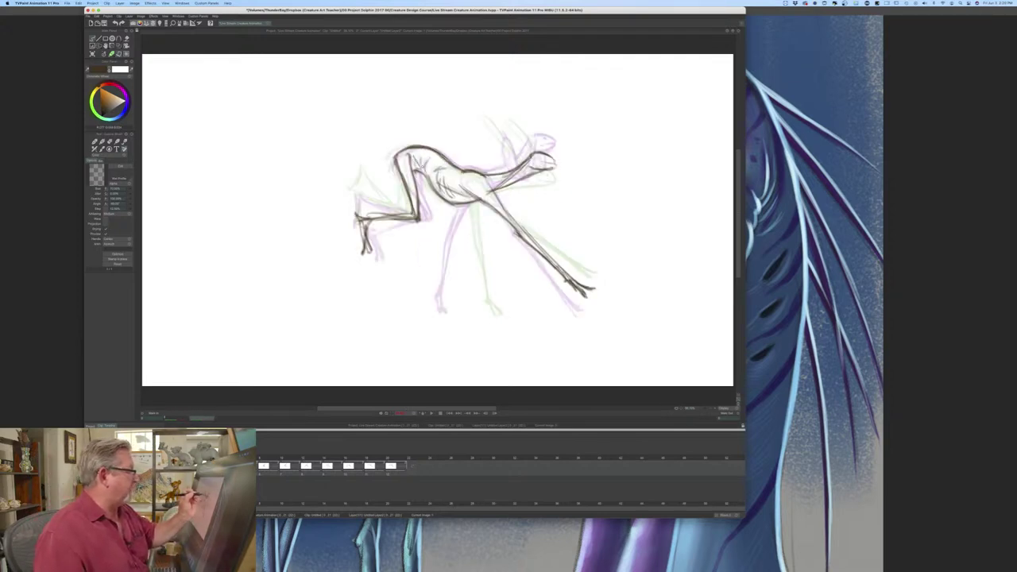
key(Left)
key(Right)
key(Left)
key(Right)
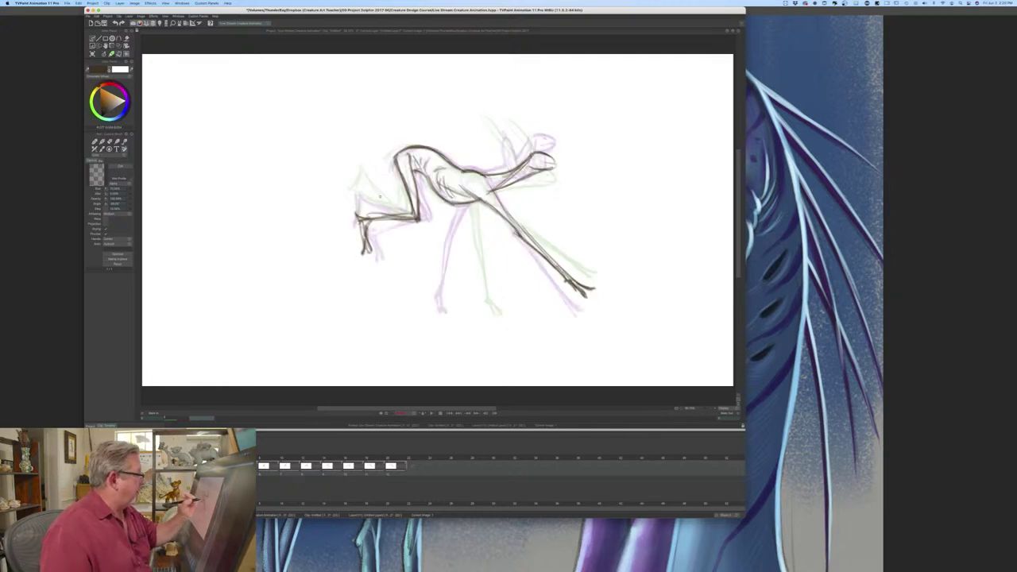
- Draw the far hind leg's raised shank and hock behind the near one, flipping through the neighbouring poses to check its placement
key(Right)
key(Left)
key(Right)
key(Left)
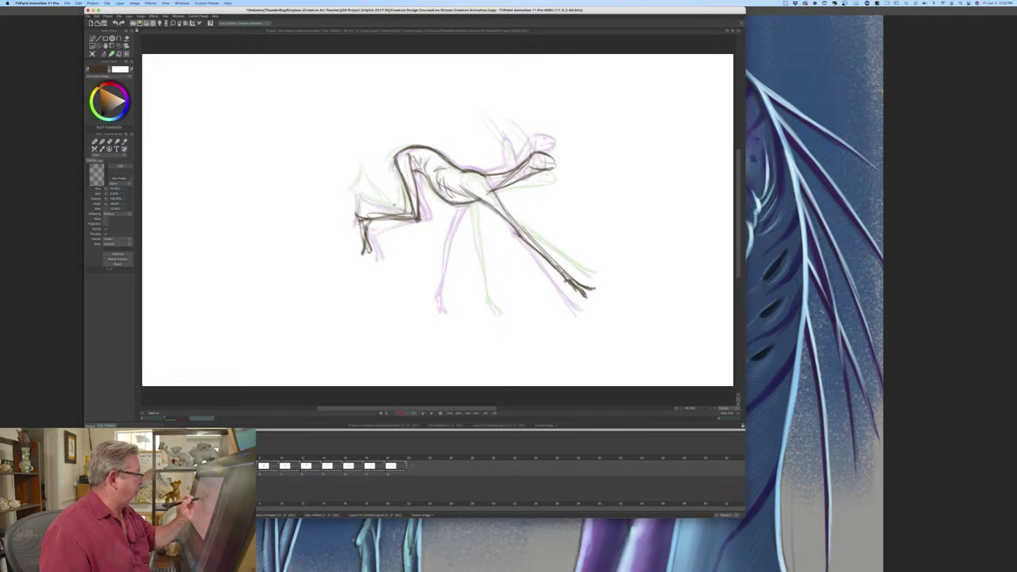
mouse_move(365, 191)
mouse_down()
mouse_move(399, 210)
mouse_move(356, 204)
mouse_move(391, 206)
mouse_move(356, 213)
mouse_up()
key(Left)
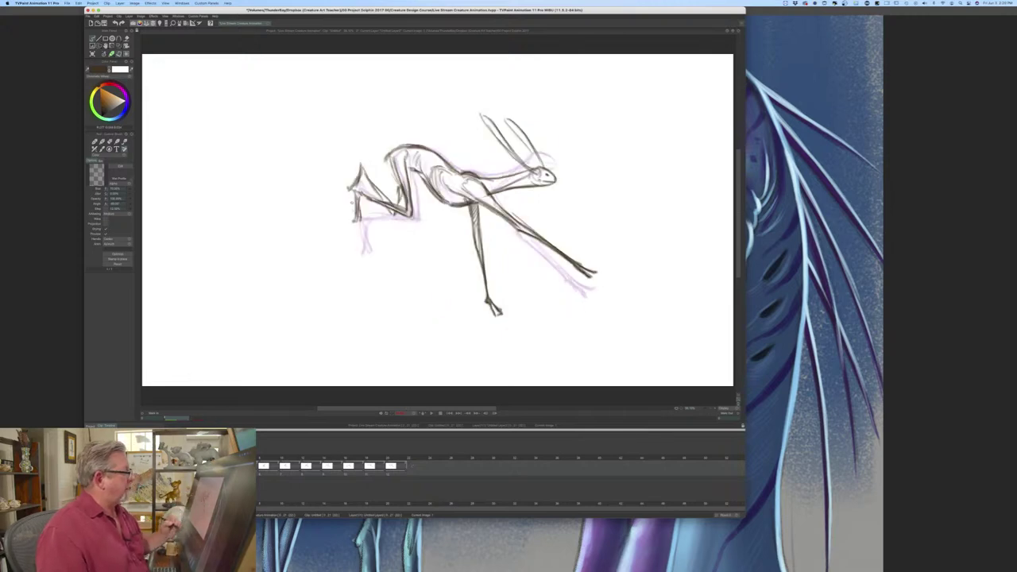
key(Right)
key(Left)
key(Right)
key(Left)
key(Right)
key(Left)
- Draw the inbetween's second front leg hanging down between the two onion-skinned legs, with its foot, and flip to check it
key(Left)
mouse_move(461, 249)
mouse_down()
mouse_move(469, 204)
mouse_move(461, 299)
mouse_move(474, 312)
mouse_move(459, 299)
mouse_move(473, 316)
mouse_up()
key(Right)
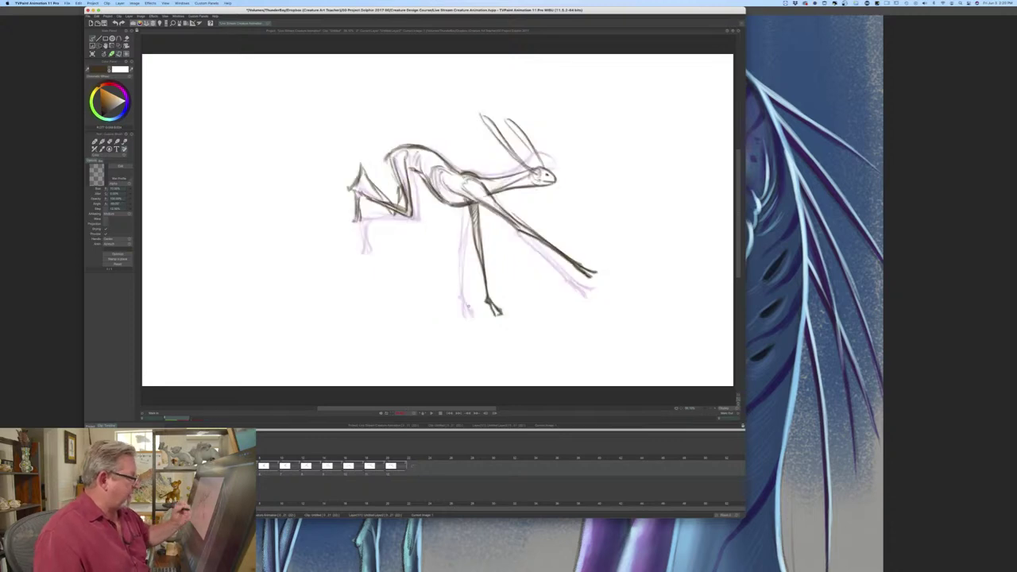
key(Left)
key(Left)
key(Right)
key(Left)
key(Right)
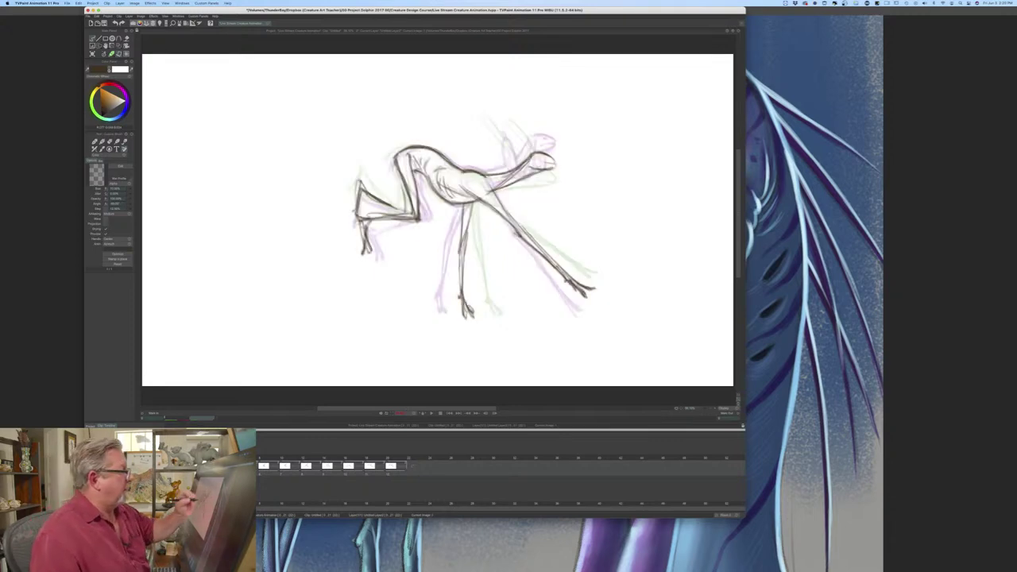
- Draw the inbetween's first ear rising backward from the head, midway between the onion-skinned ears
key(Right)
key(Left)
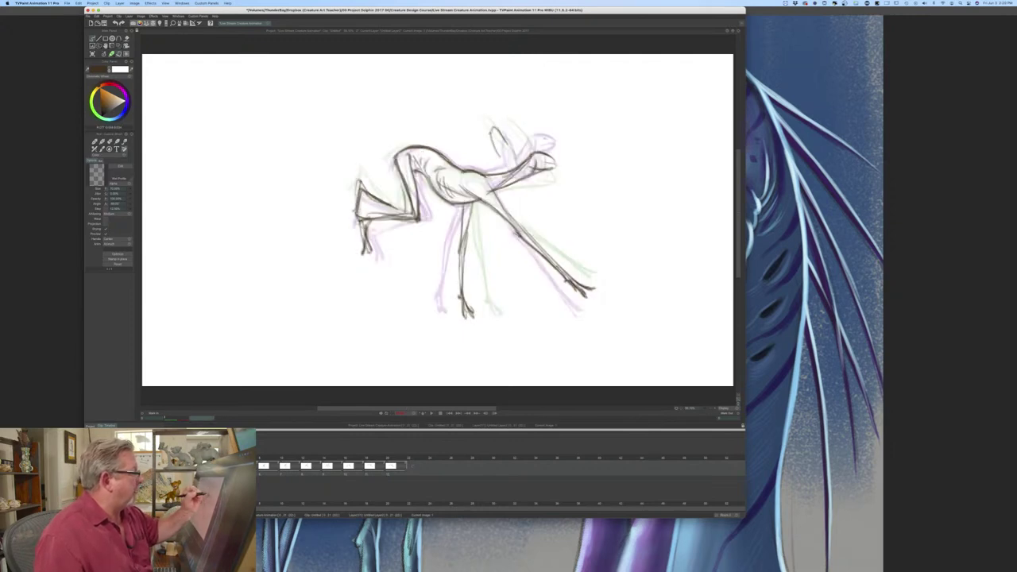
key(Right)
key(Left)
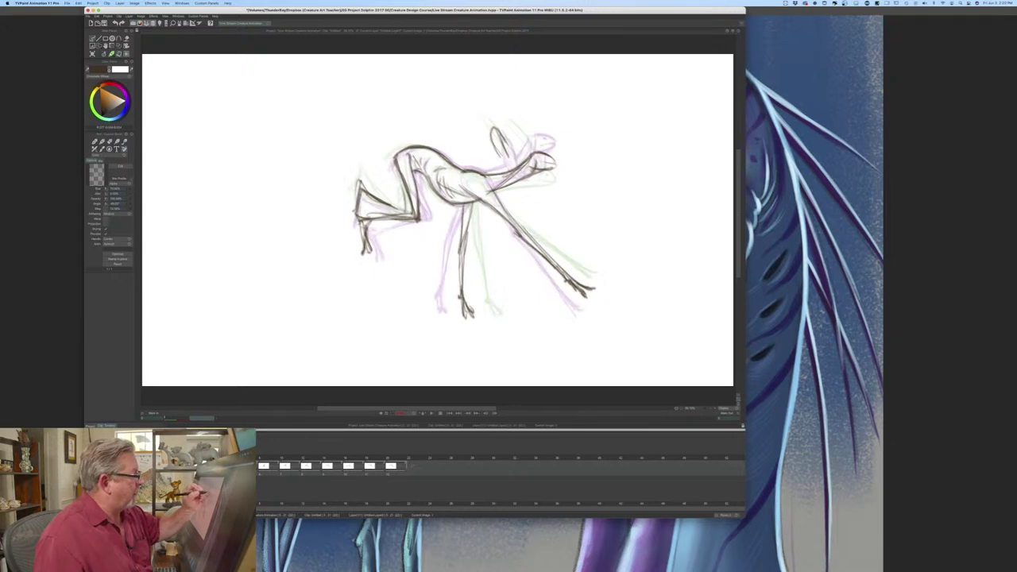
drag(498, 147, 509, 164)
key(Right)
key(Left)
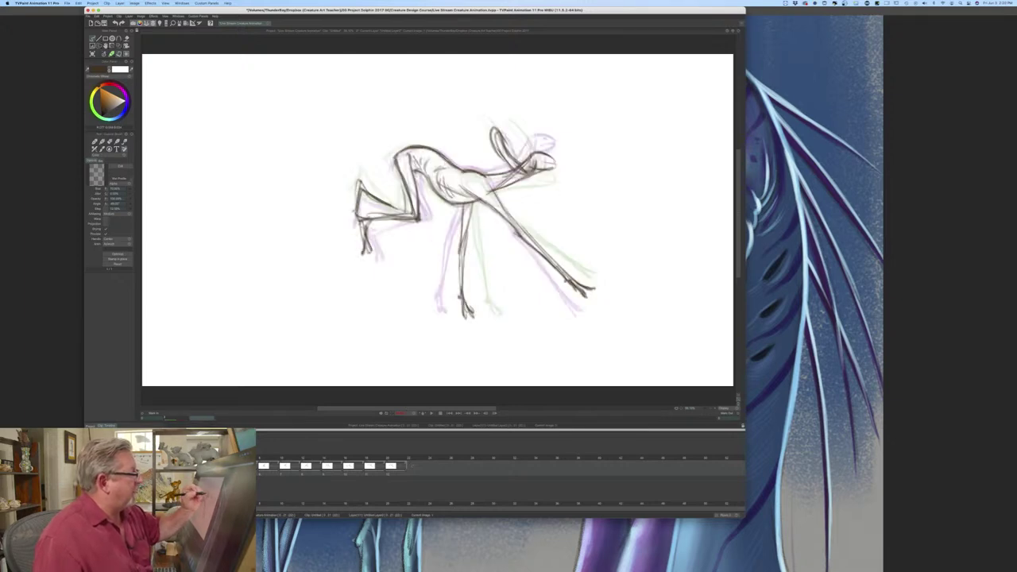
- Draw the second ear and the face details on the inbetween's head, and play back the run cycle
drag(533, 151, 521, 140)
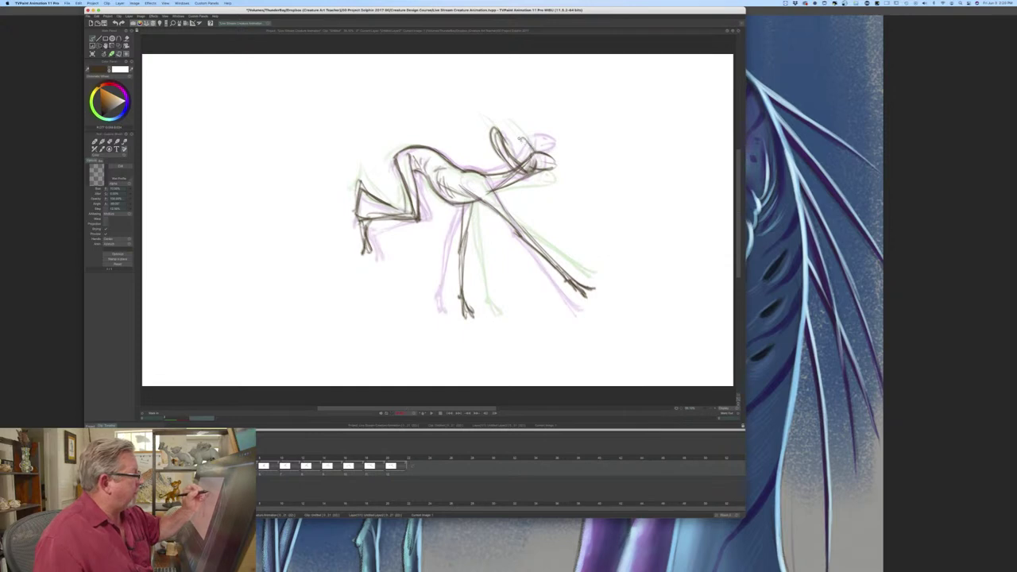
key(Right)
key(Left)
key(Right)
key(Left)
key(Return)
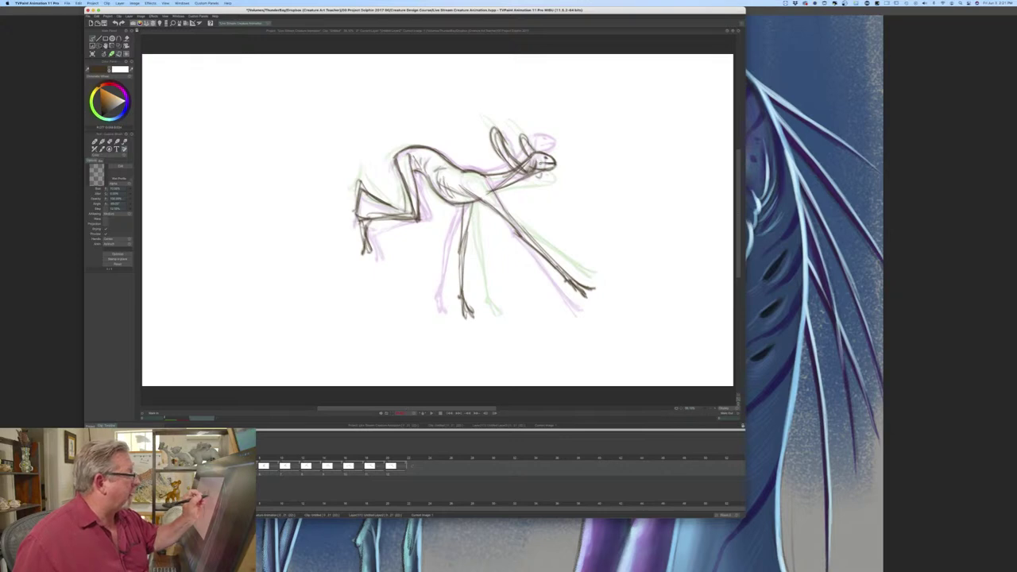
- Go to the fully stretched leap pose, erase its face and redraw the head with the muzzle angled lower
drag(202, 418, 302, 418)
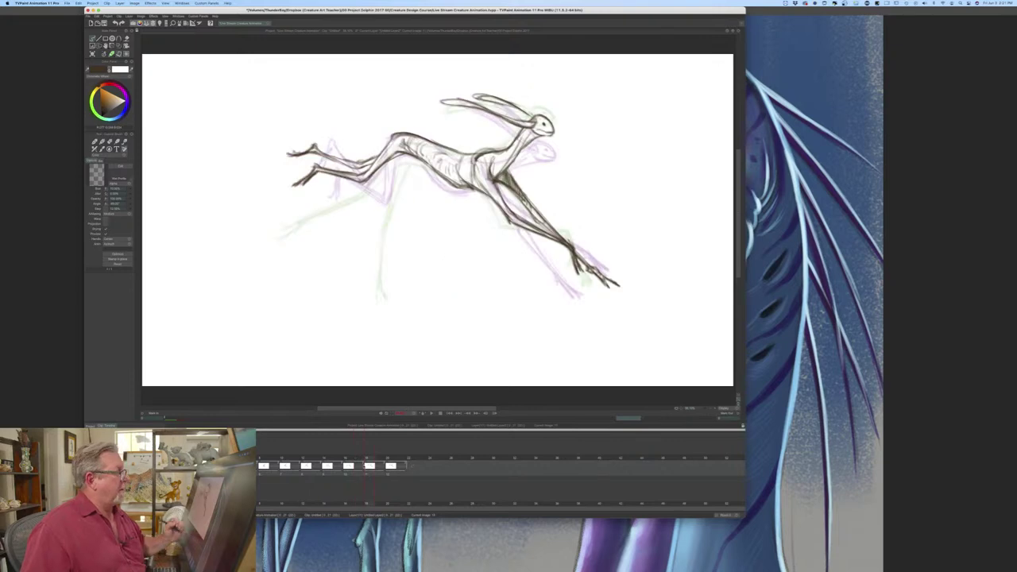
key(e)
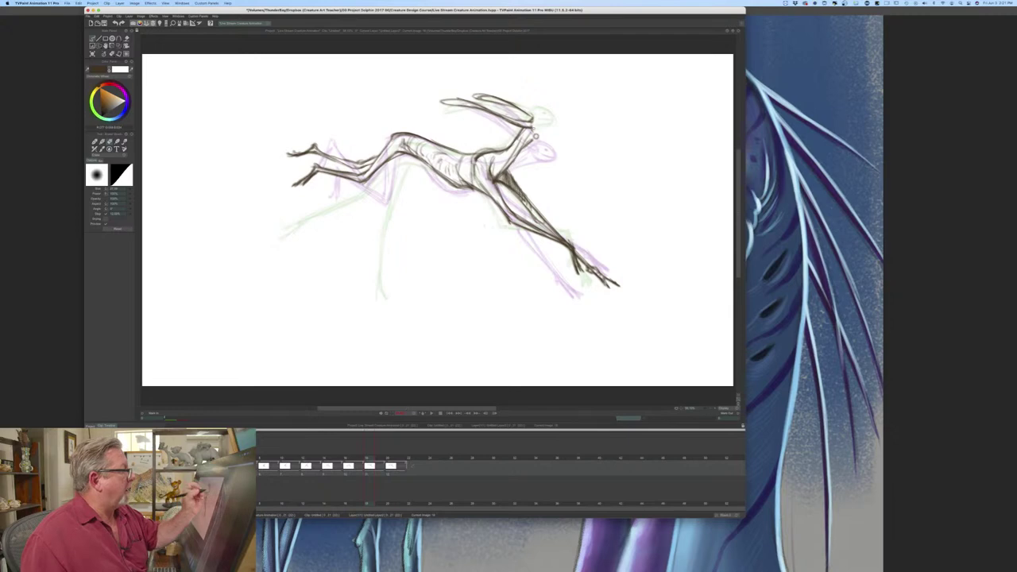
key(n)
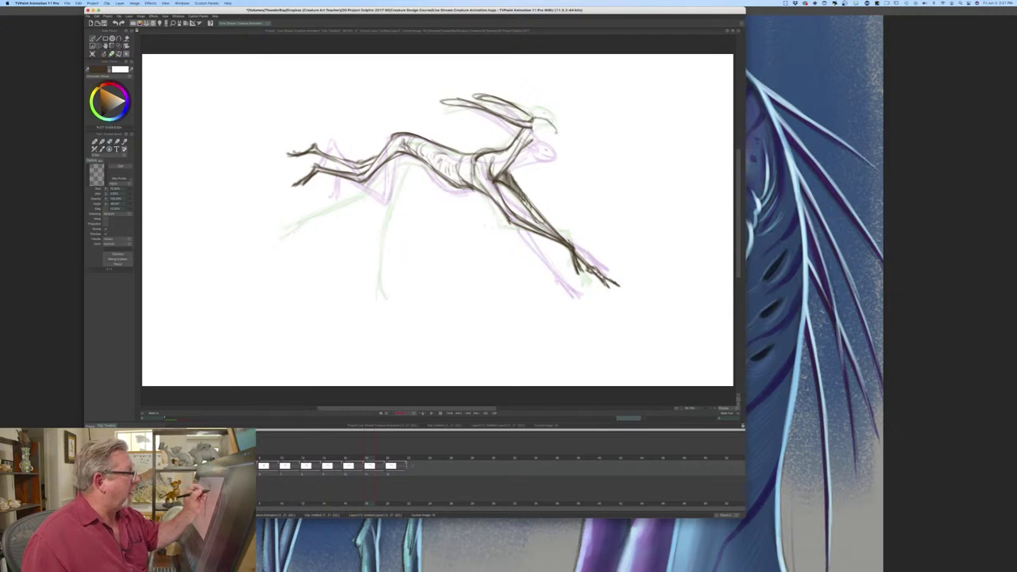
mouse_move(545, 120)
mouse_down()
mouse_move(557, 136)
mouse_move(536, 131)
mouse_up()
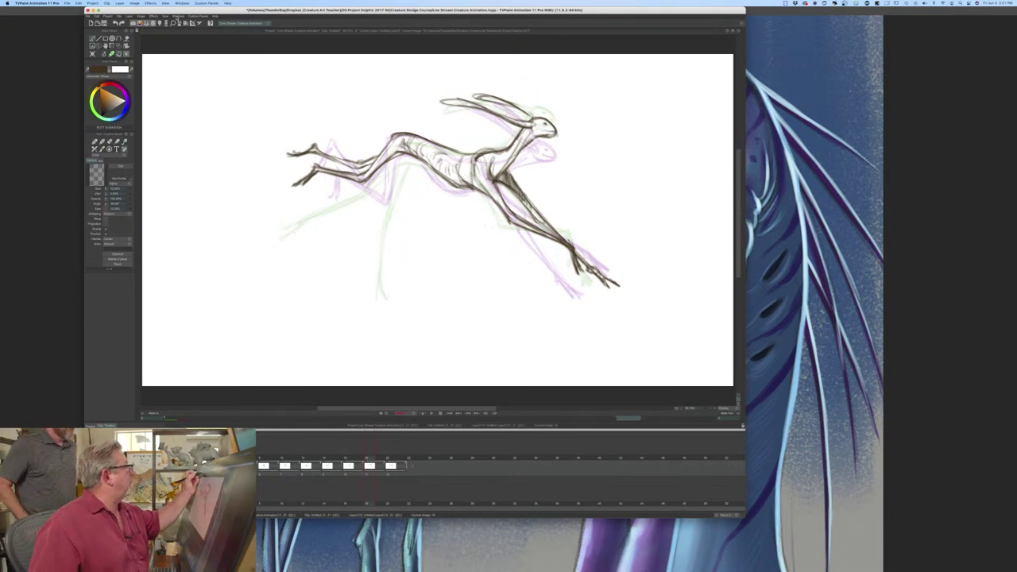
- Look through the program's options for the animation preview settings, examine them and close them
click(178, 16)
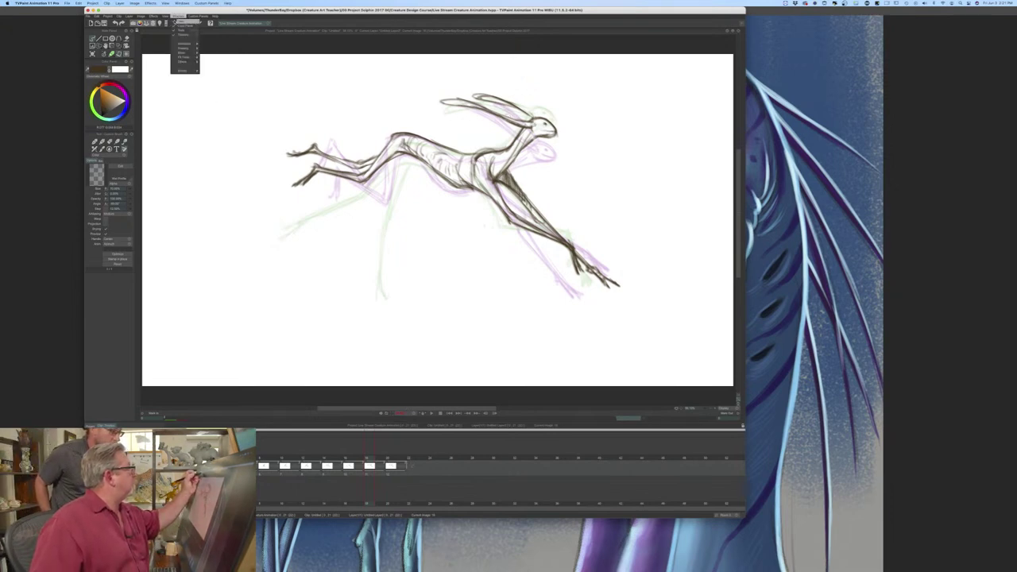
mouse_move(179, 71)
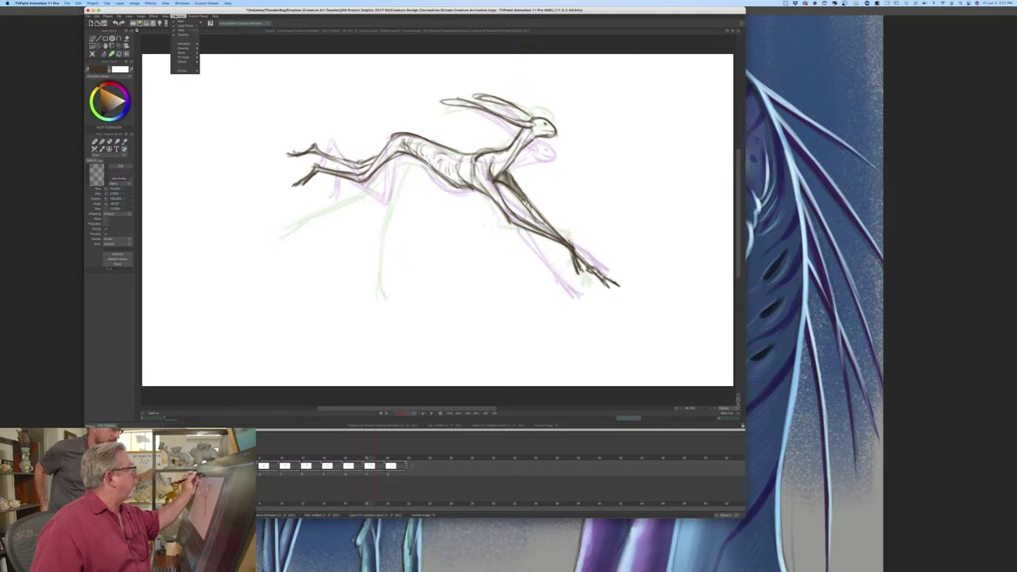
click(174, 16)
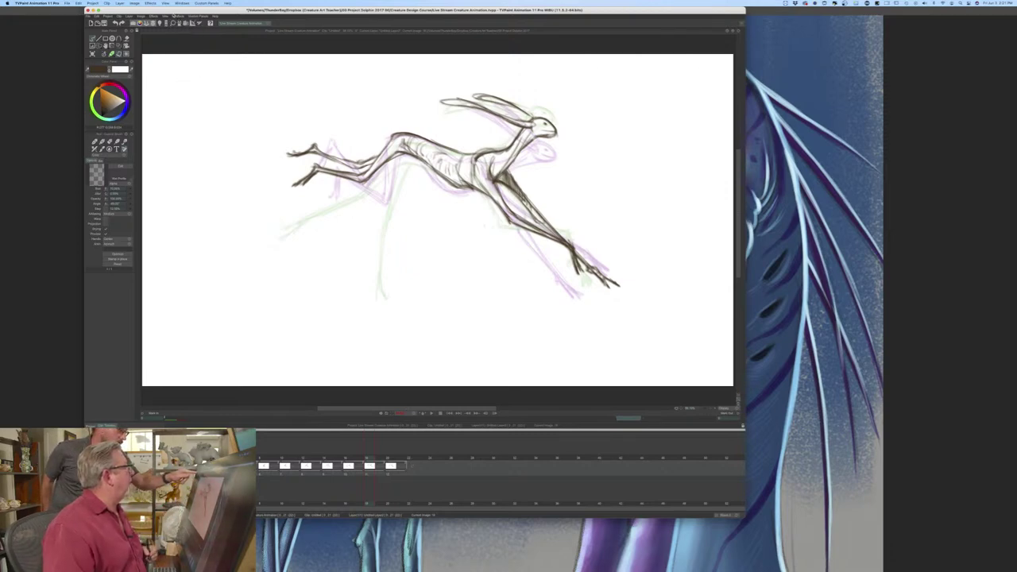
click(90, 16)
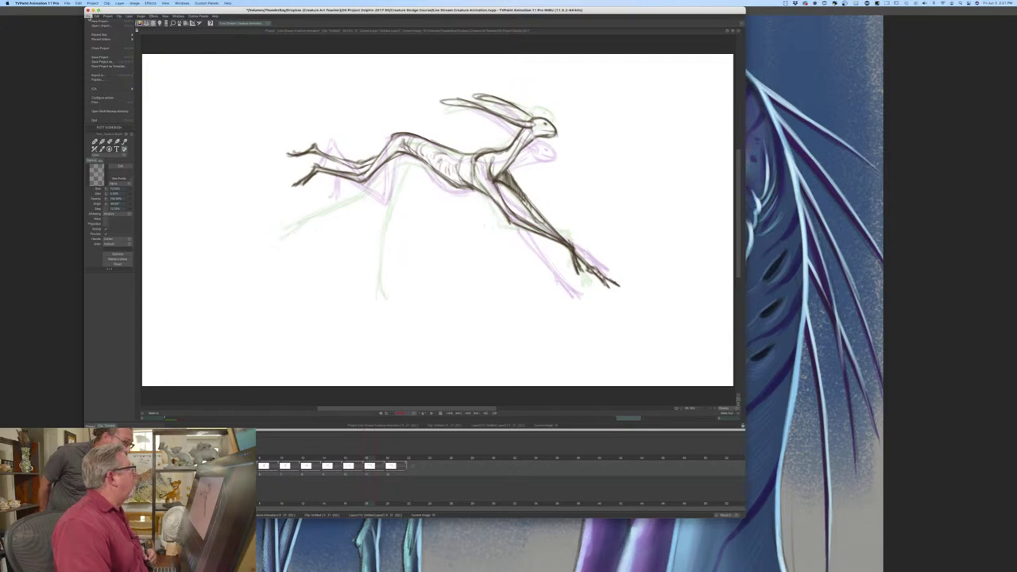
mouse_move(108, 17)
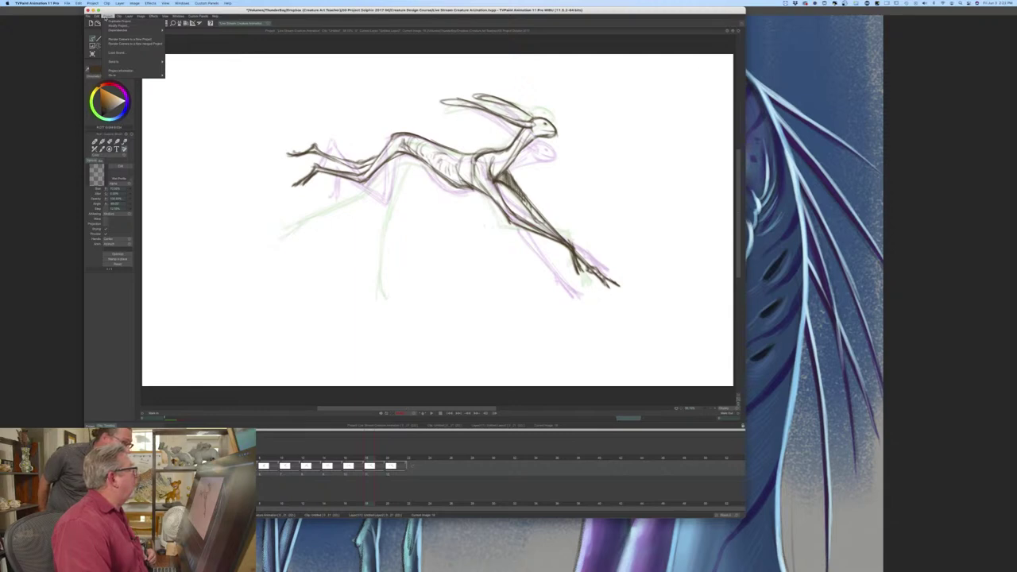
mouse_move(151, 16)
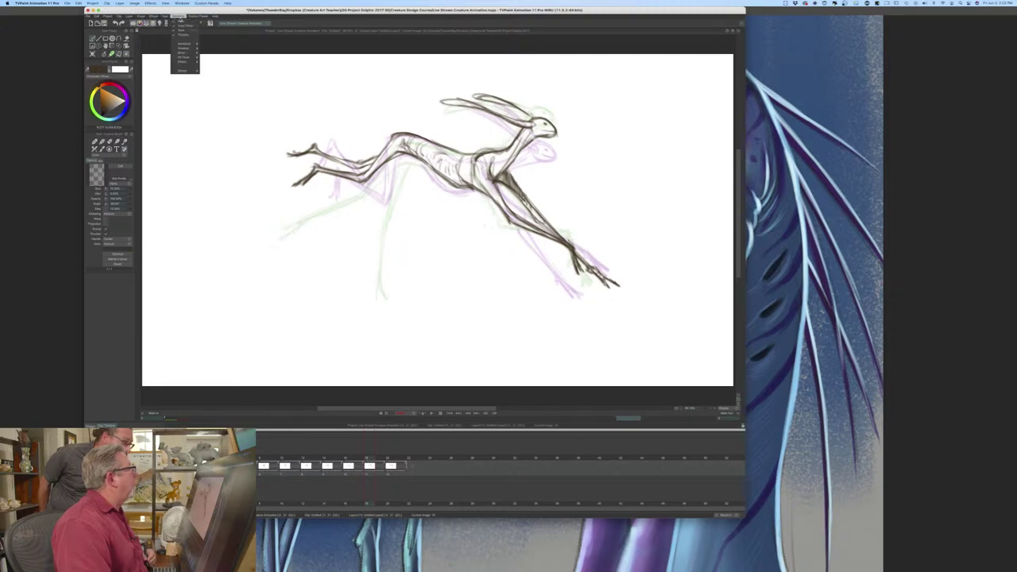
mouse_move(188, 44)
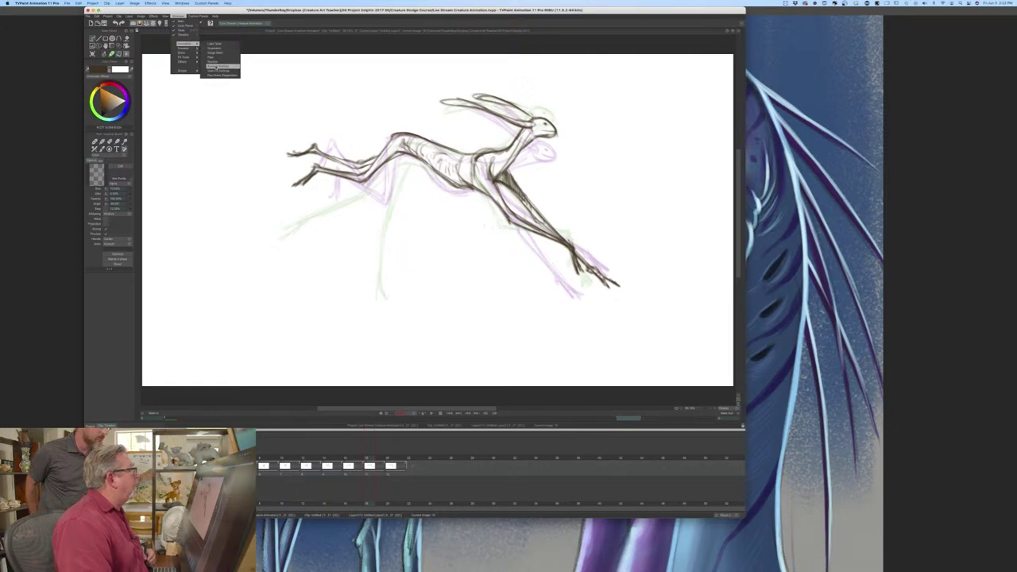
click(216, 66)
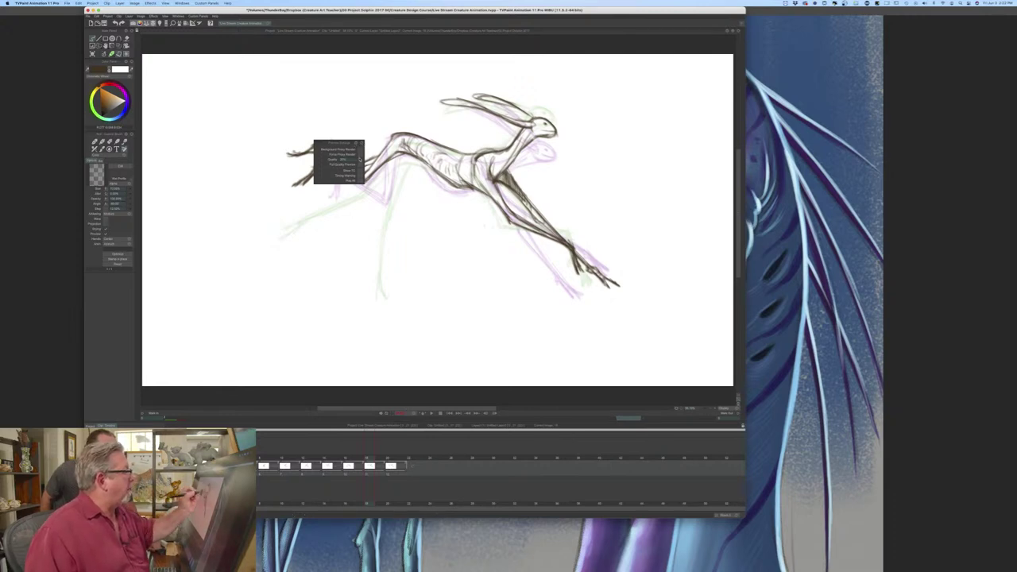
click(360, 143)
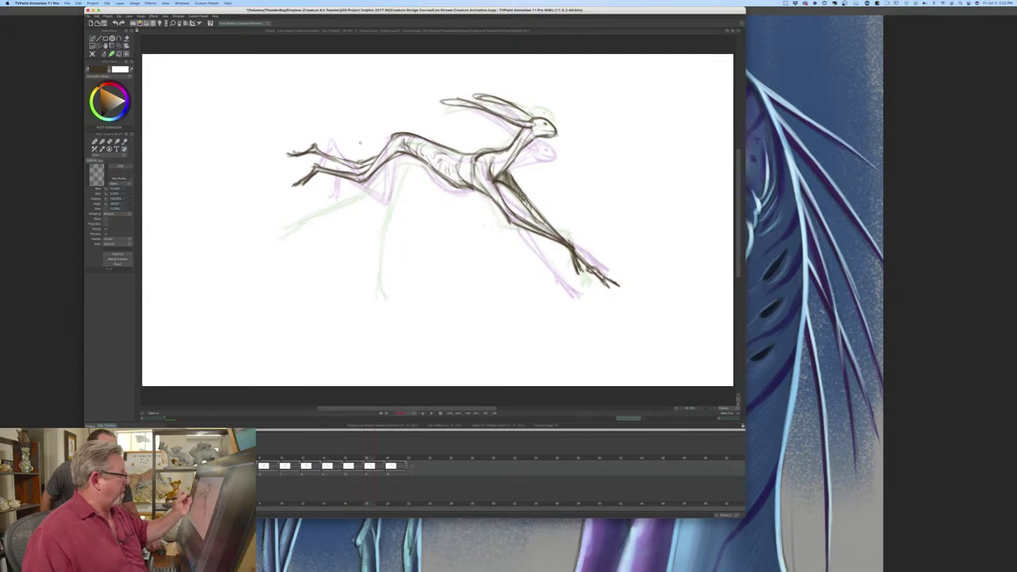
- Play back the cycle, go to the inbetween beside the reaching pose and draw its head, neck and throat lines between the onion-skinned poses
click(431, 413)
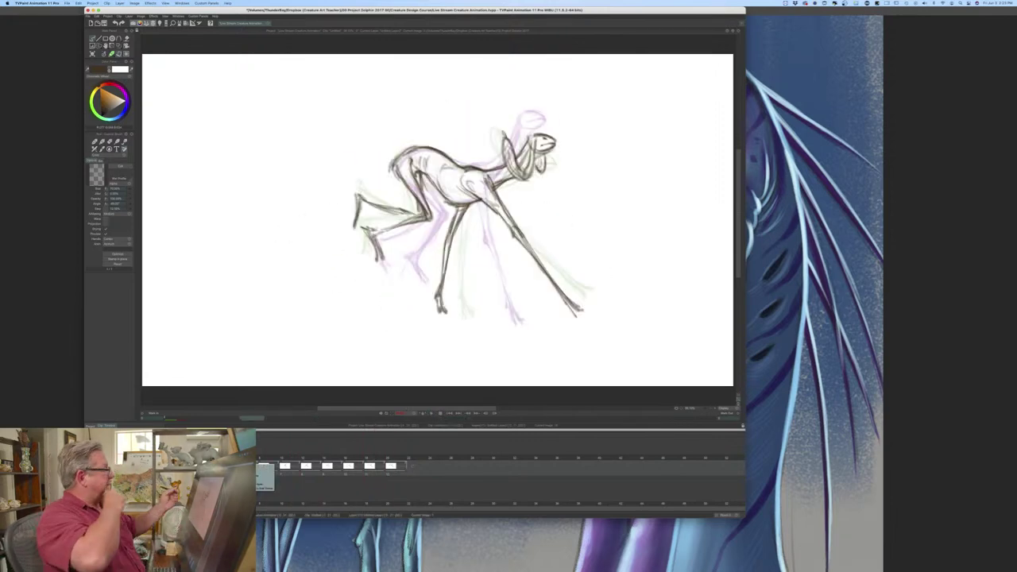
key(Right)
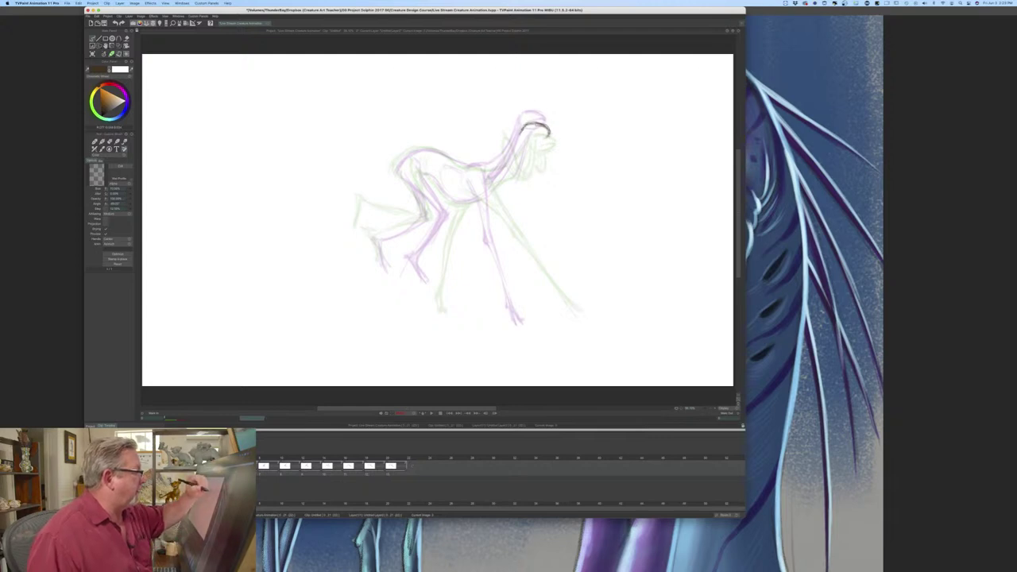
mouse_move(535, 123)
mouse_down()
mouse_move(550, 136)
mouse_move(548, 128)
mouse_move(501, 162)
mouse_move(464, 170)
mouse_up()
drag(536, 144, 528, 152)
key(Left)
key(Right)
key(Left)
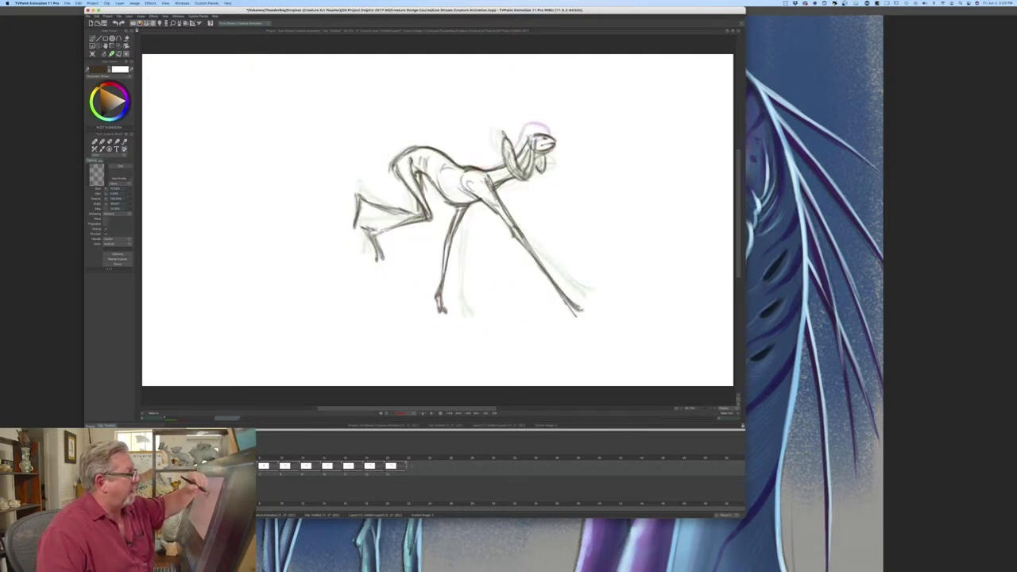
key(Left)
key(Right)
key(Left)
drag(523, 159, 490, 188)
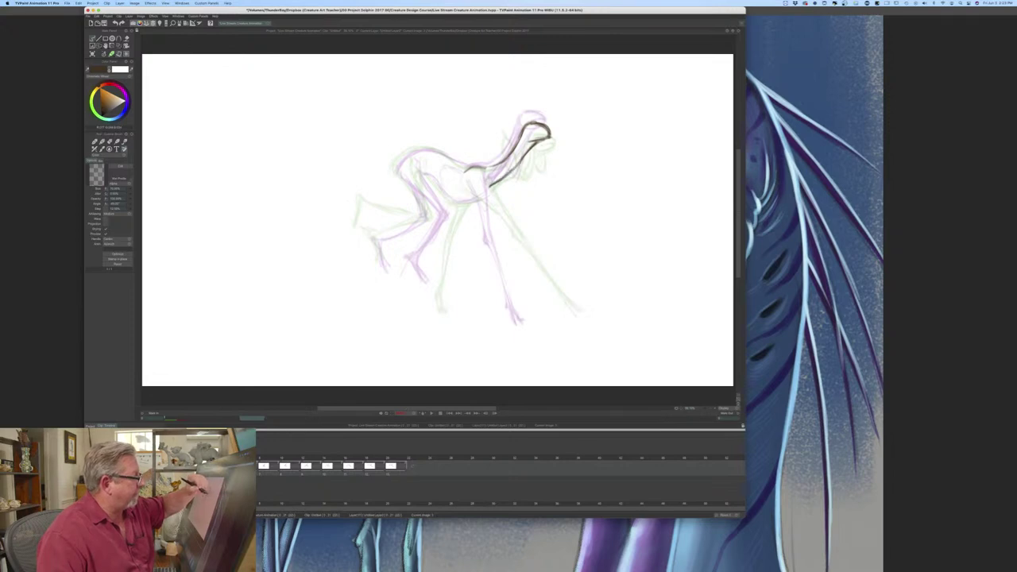
key(Right)
key(Left)
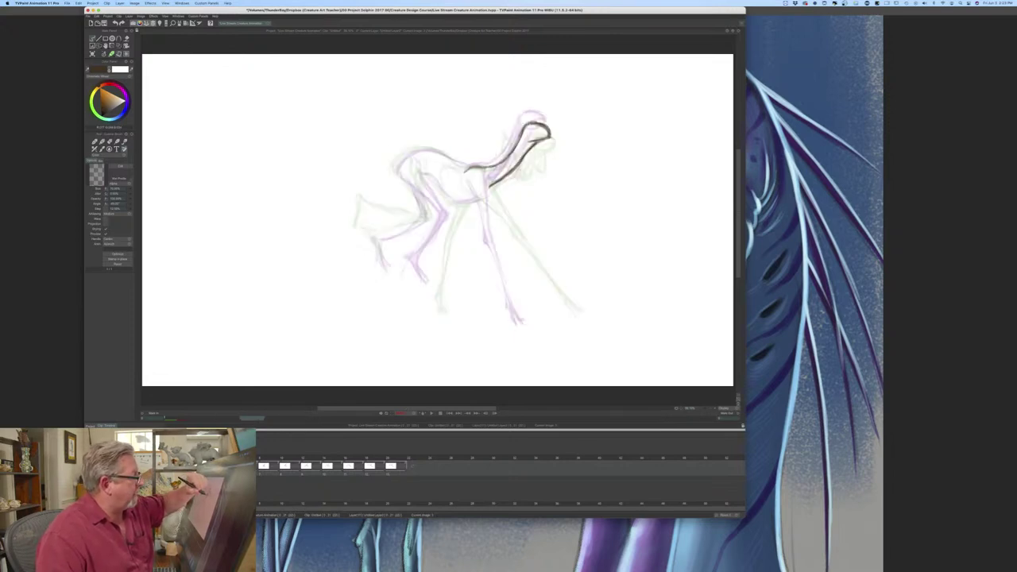
key(Right)
key(Left)
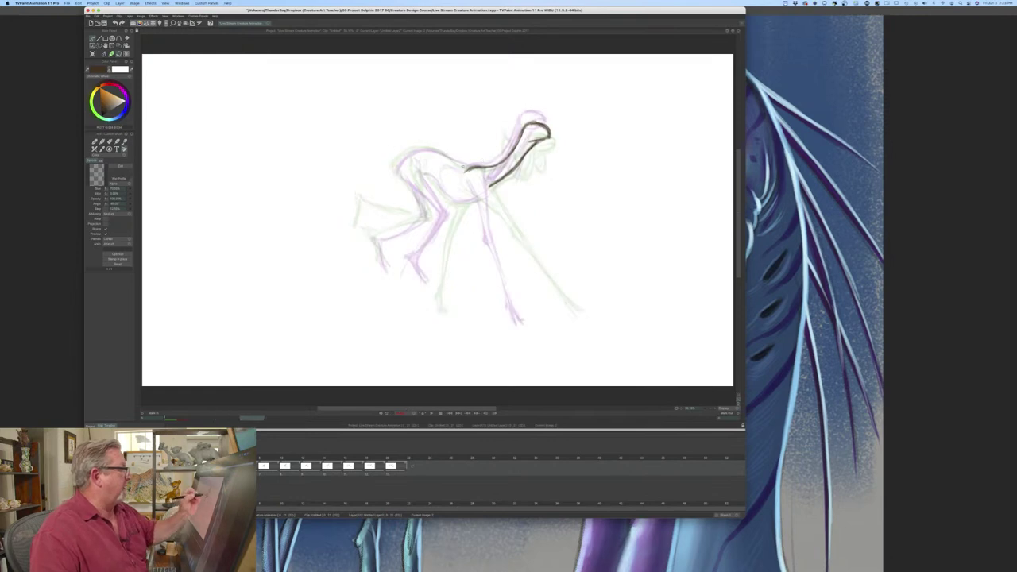
- Draw the inbetween's arched back down to the rump and outline the first hind leg's thigh
mouse_move(467, 166)
mouse_down()
mouse_move(419, 149)
mouse_move(395, 169)
mouse_up()
key(Right)
key(Left)
key(Right)
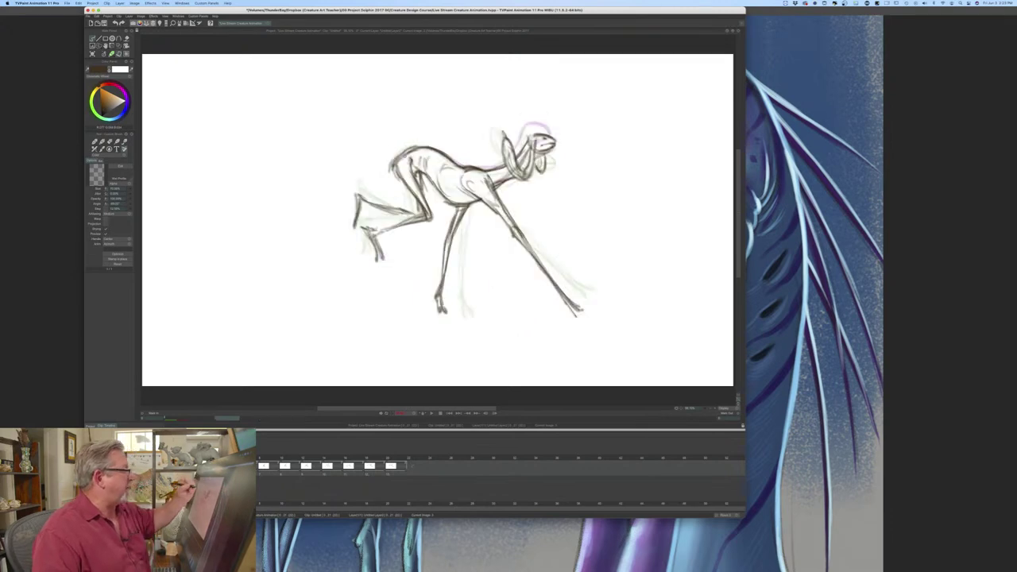
key(Left)
drag(414, 163, 434, 208)
drag(396, 169, 437, 218)
key(Right)
key(Left)
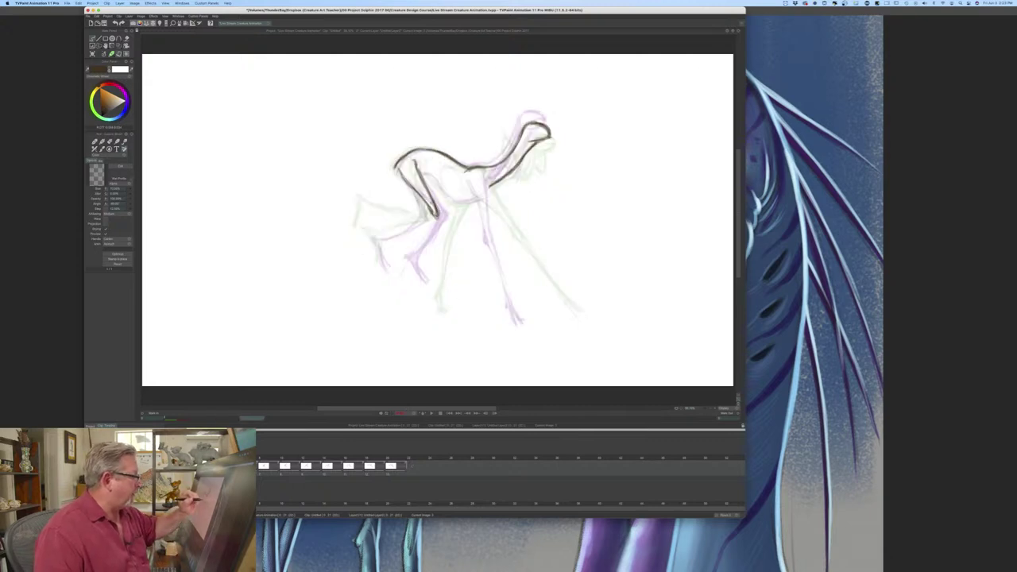
- Draw the first hind leg's lower segment and hanging foot midway between the onion-skinned legs, flipping frames to compare
drag(419, 175, 435, 204)
mouse_move(409, 181)
mouse_down()
mouse_move(436, 217)
mouse_move(407, 243)
mouse_up()
key(Left)
key(Right)
mouse_move(438, 212)
mouse_down()
mouse_move(394, 250)
mouse_move(403, 240)
mouse_move(380, 242)
mouse_move(406, 277)
mouse_up()
key(Left)
key(Right)
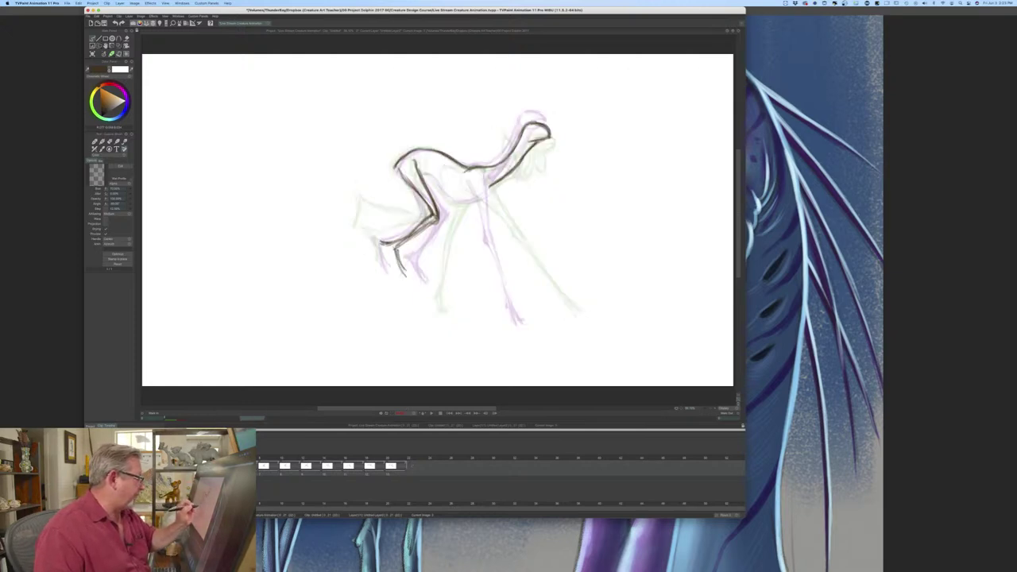
drag(386, 242, 408, 277)
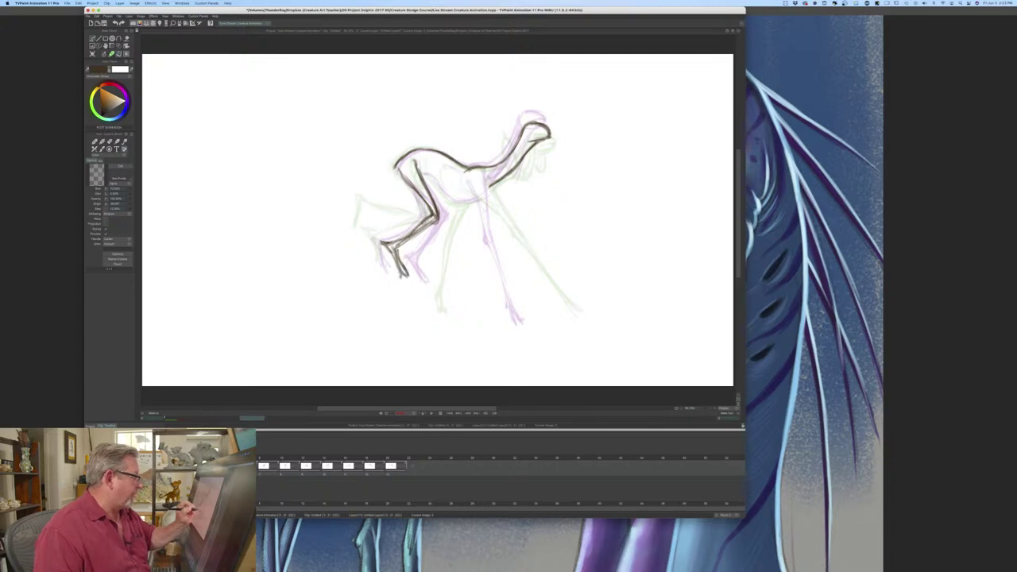
key(Left)
key(Right)
key(Left)
key(Right)
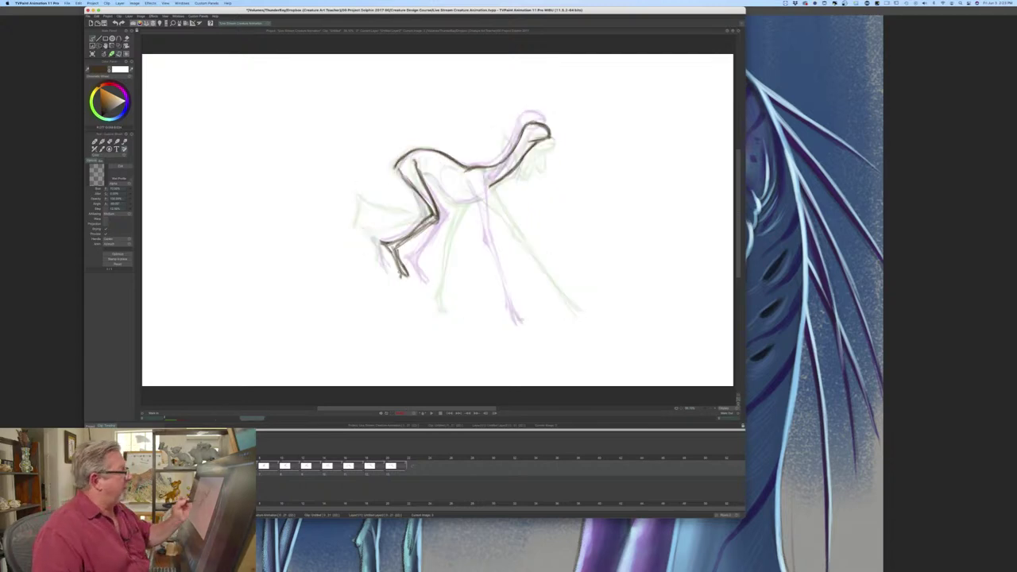
- Draw the forward front leg's upper segment, the shoulder shape and the ribcage contour on the inbetween
key(Right)
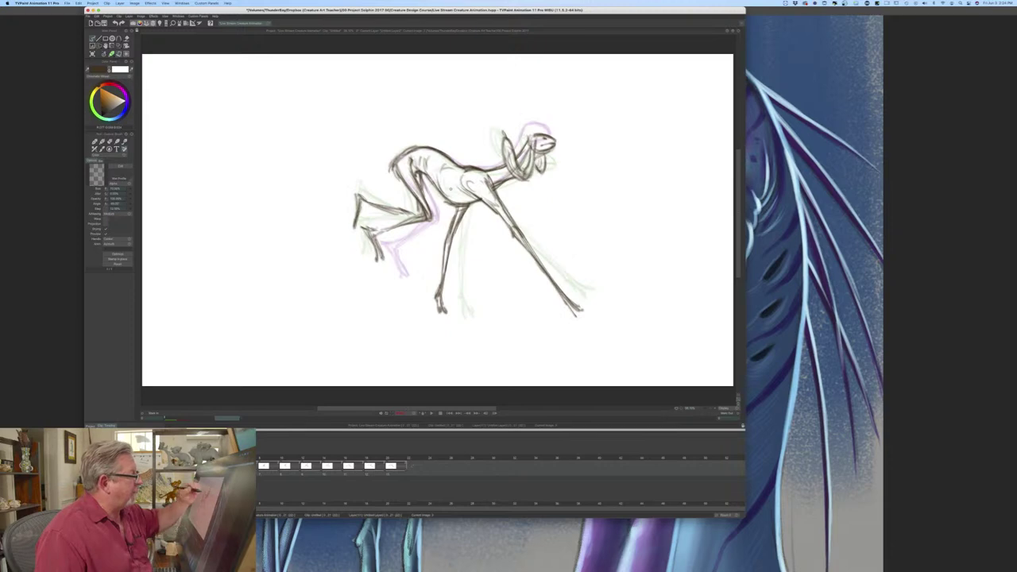
key(Left)
mouse_move(477, 201)
mouse_down()
mouse_move(447, 199)
mouse_move(421, 171)
mouse_move(492, 213)
mouse_move(491, 197)
mouse_move(513, 241)
mouse_move(503, 242)
mouse_move(518, 255)
mouse_up()
key(Right)
key(Left)
key(Right)
key(Left)
key(Right)
key(Left)
drag(475, 175, 492, 208)
drag(450, 172, 452, 199)
key(Right)
key(Left)
- Draw the forward front leg's lower segment and foot reaching down to the ground, comparing it with the neighbouring frame
drag(508, 237, 538, 303)
drag(525, 263, 550, 311)
mouse_move(529, 277)
mouse_down()
mouse_move(563, 318)
mouse_move(553, 320)
mouse_up()
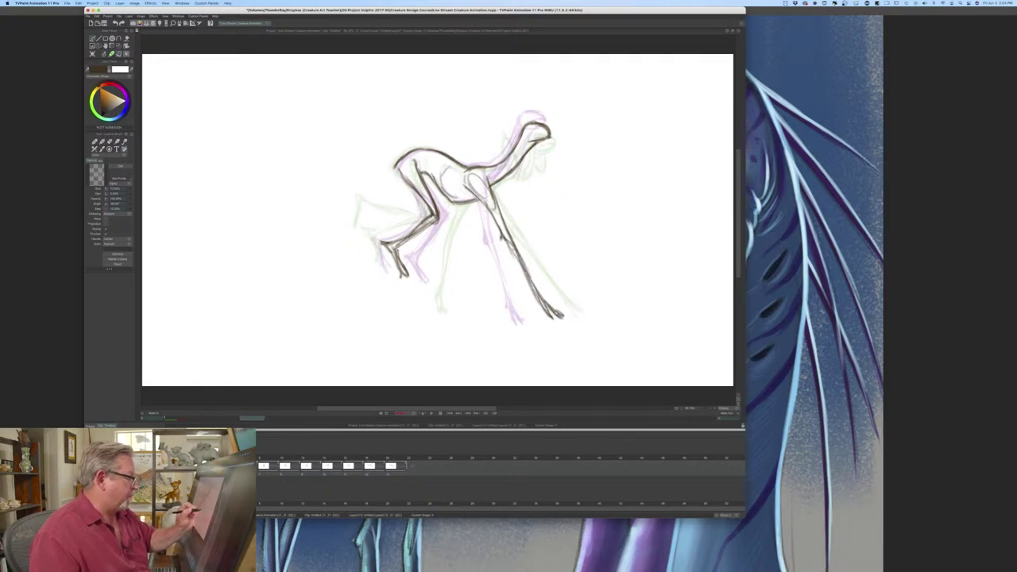
drag(507, 243, 544, 303)
drag(513, 256, 545, 307)
key(Left)
key(Right)
key(Left)
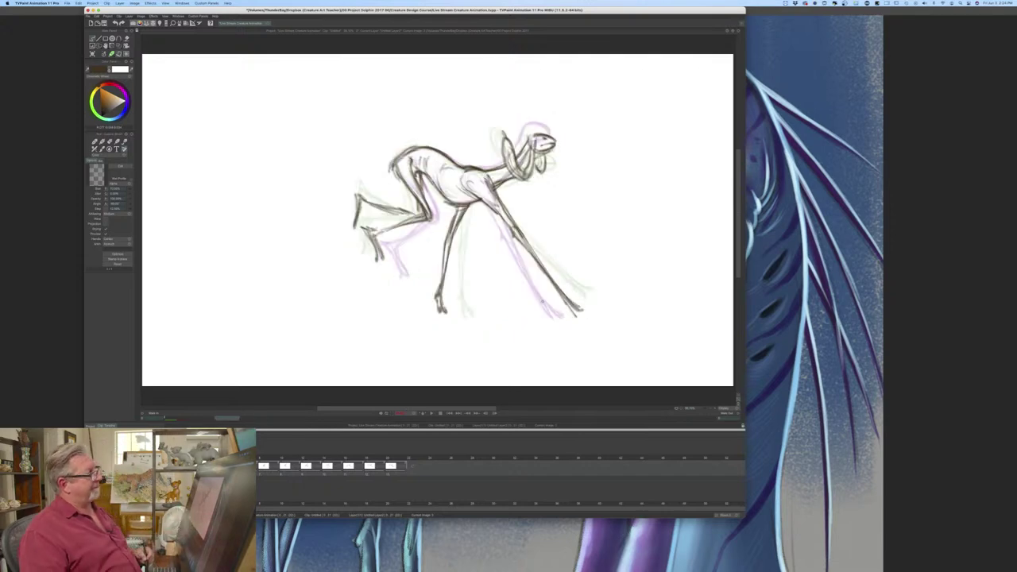
key(Right)
key(Left)
key(Right)
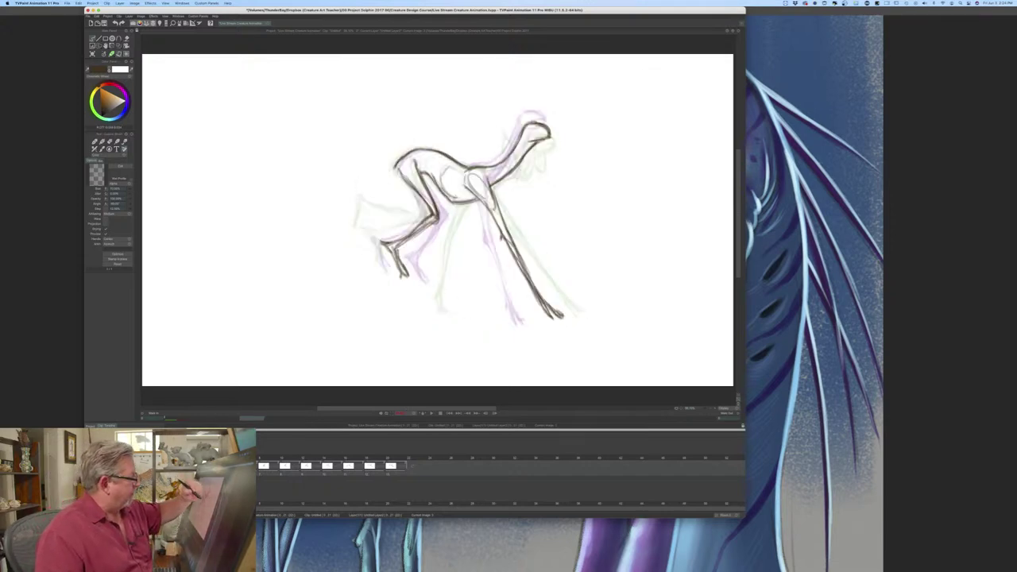
key(Left)
key(Right)
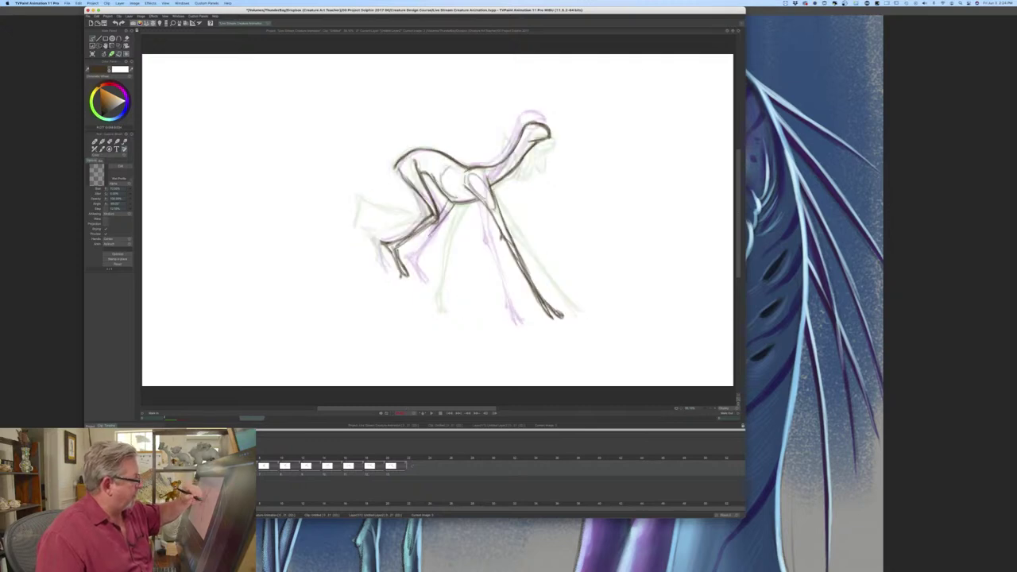
- Draw the second front leg slanting backward under the belly, with its foot on the ground below the hind leg
drag(453, 201, 438, 220)
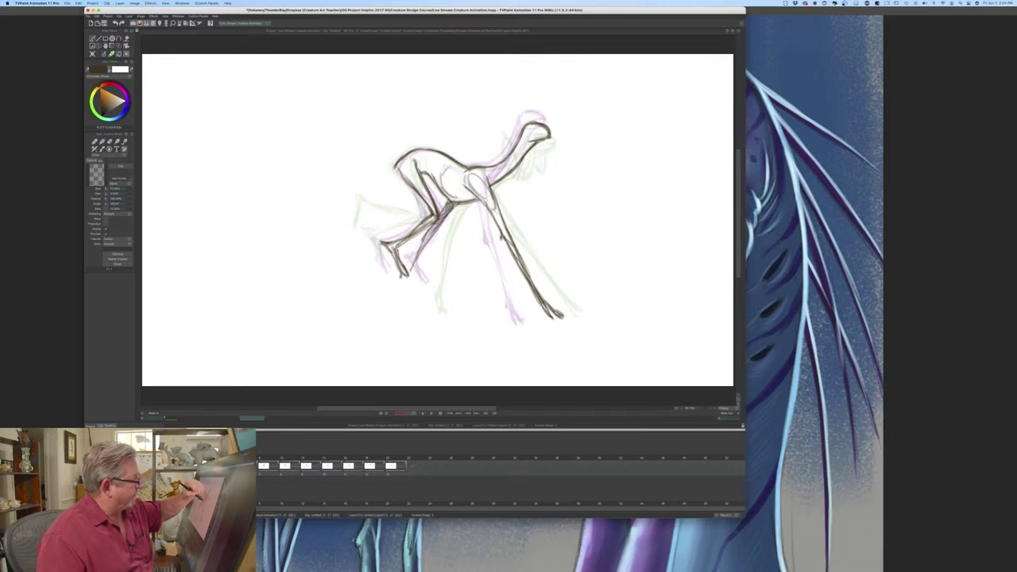
drag(430, 233, 395, 301)
drag(403, 288, 393, 307)
drag(401, 293, 396, 305)
key(Left)
key(Right)
key(Left)
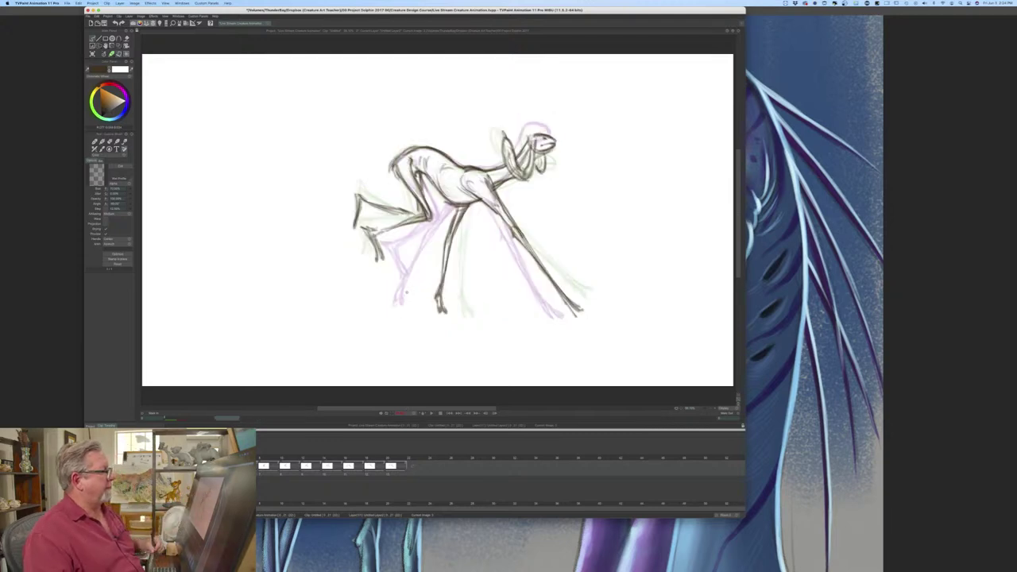
key(Right)
- Draw the second hind leg's lower segment and foot, raised behind the first hind leg
drag(419, 218, 395, 222)
mouse_move(416, 217)
mouse_down()
mouse_move(367, 227)
mouse_move(372, 249)
mouse_move(418, 217)
mouse_up()
key(Left)
key(Right)
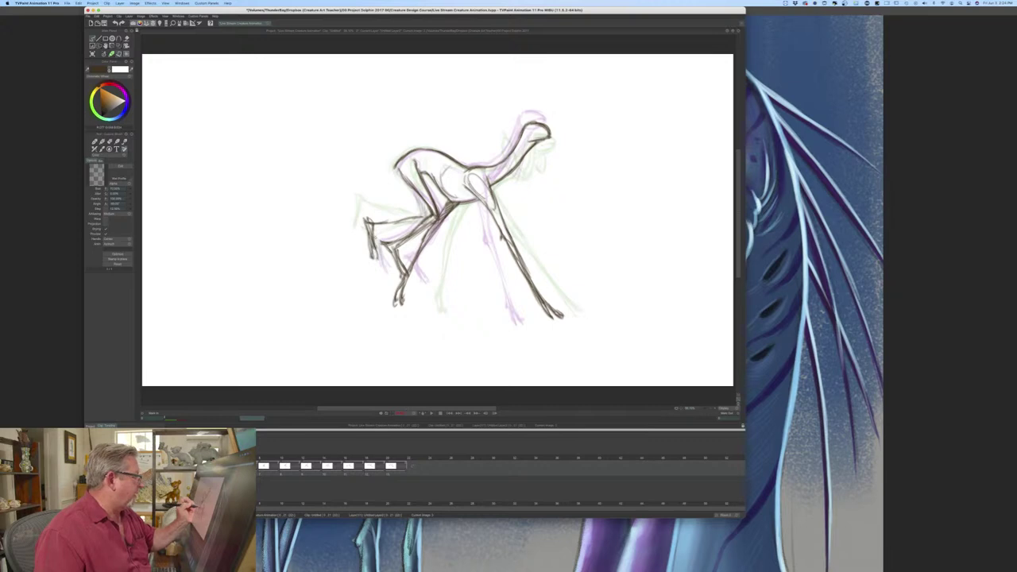
drag(376, 225, 419, 223)
key(Left)
key(Right)
key(Left)
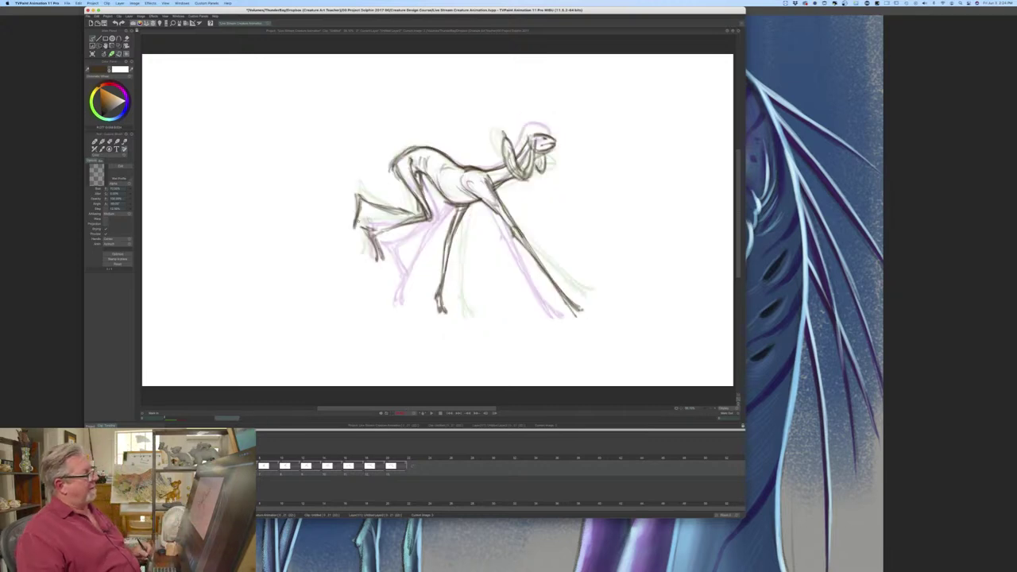
key(Right)
- Add the remaining thigh line, then draw an ear drooping from the head along the throat
drag(424, 172, 429, 189)
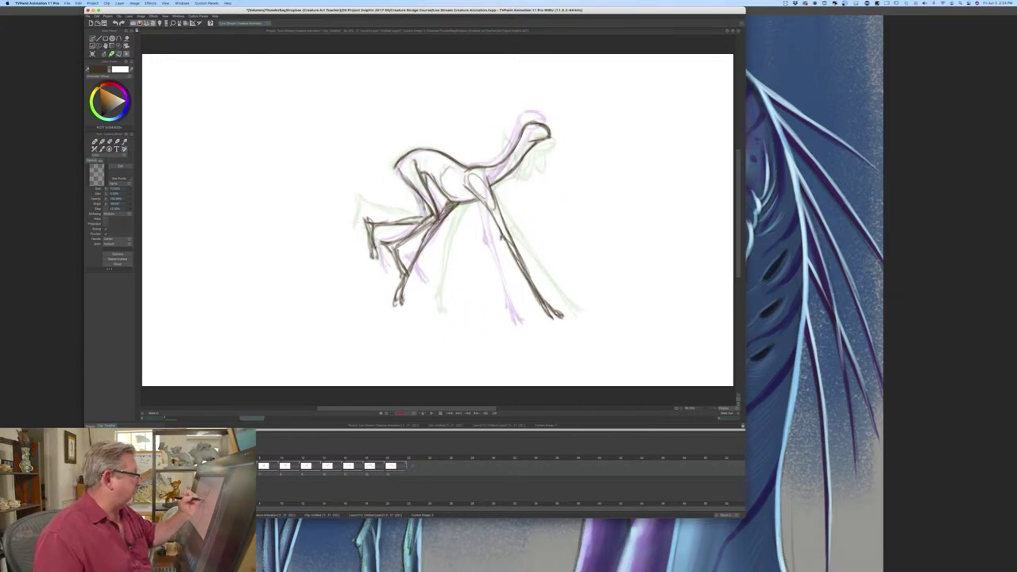
key(Left)
key(Right)
key(Left)
key(Right)
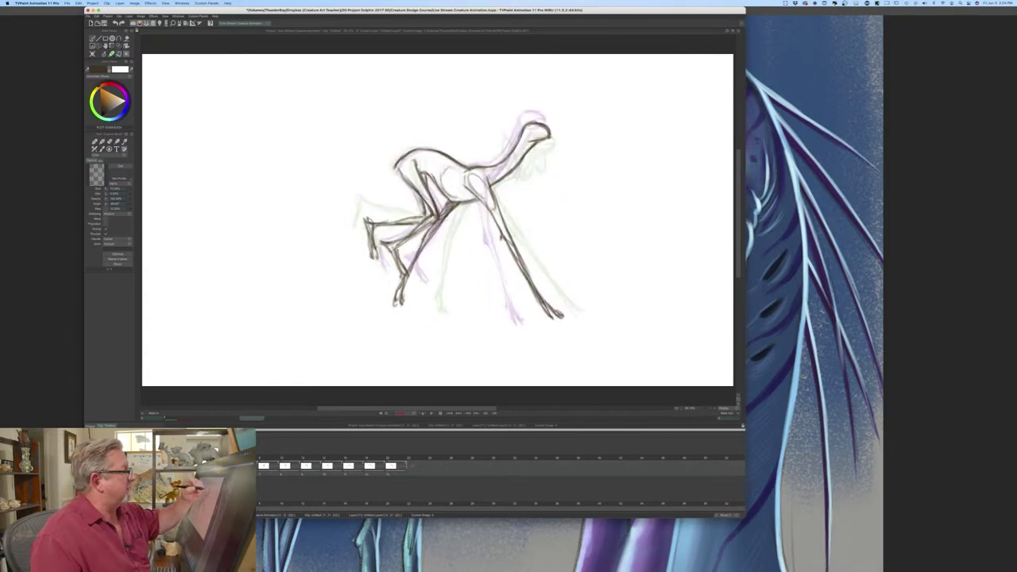
drag(529, 132, 525, 149)
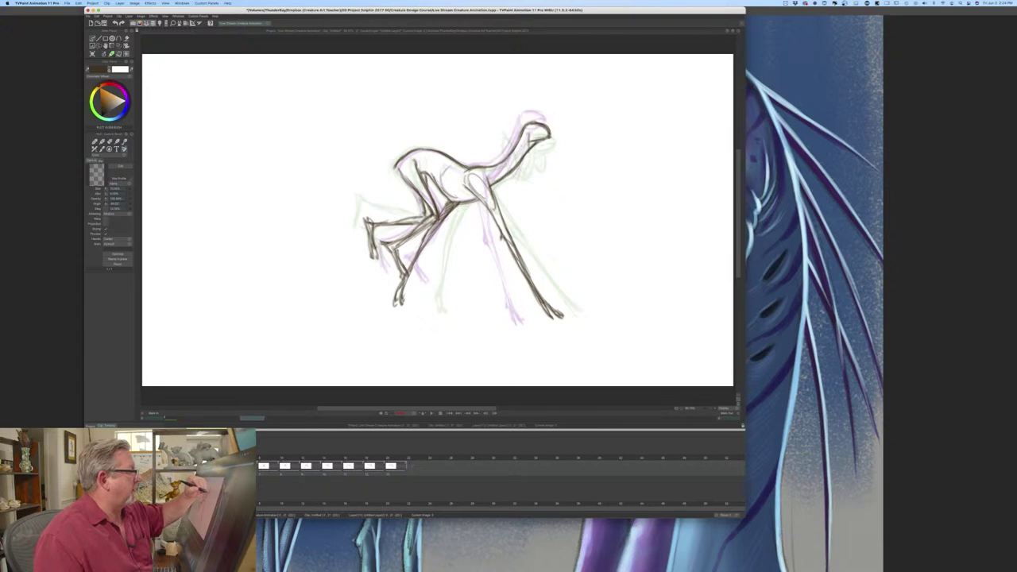
drag(517, 184, 498, 173)
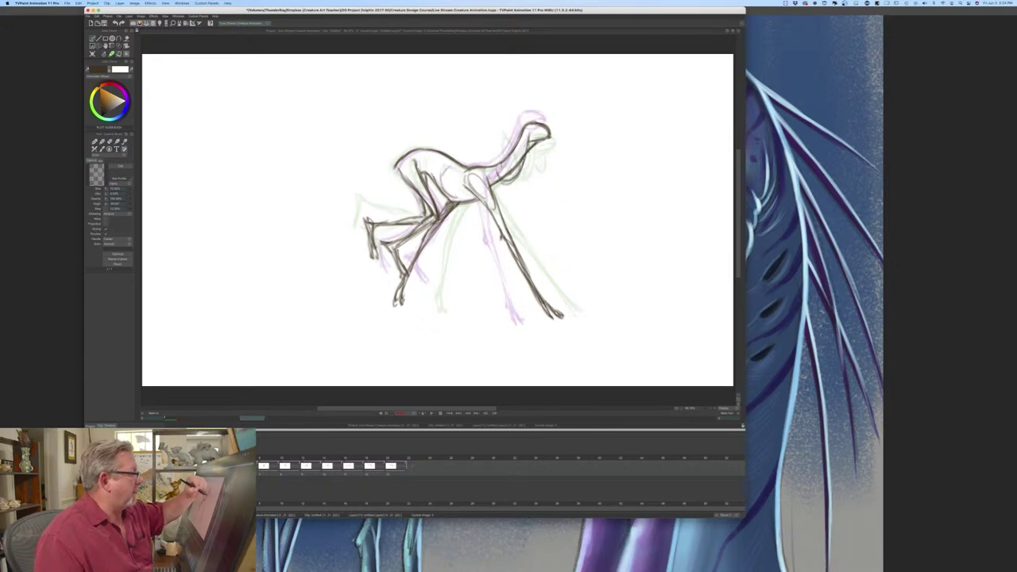
key(Left)
key(Right)
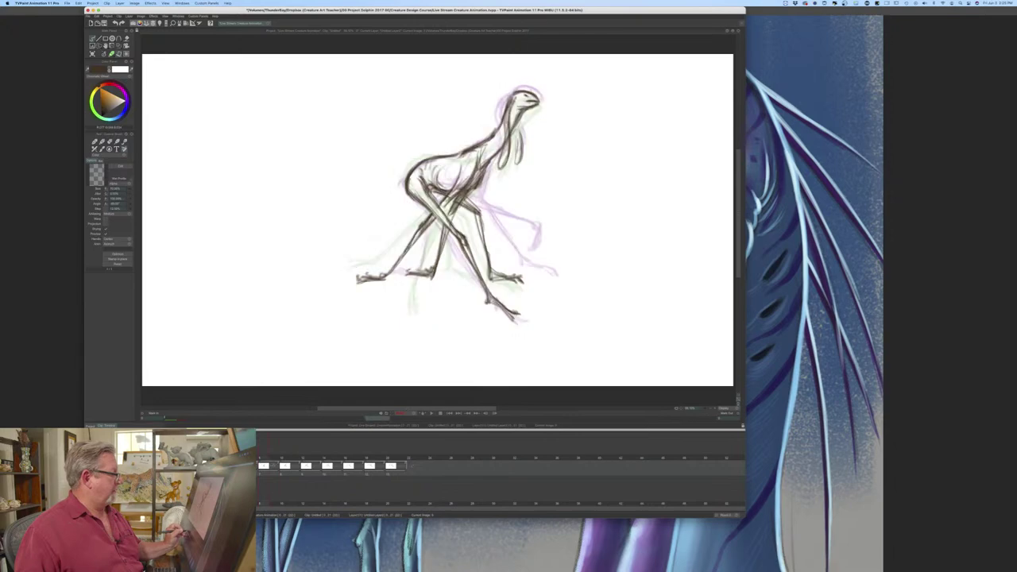
- Switch to Photoshop and zoom out to view the whole creature painting
key(super+Tab)
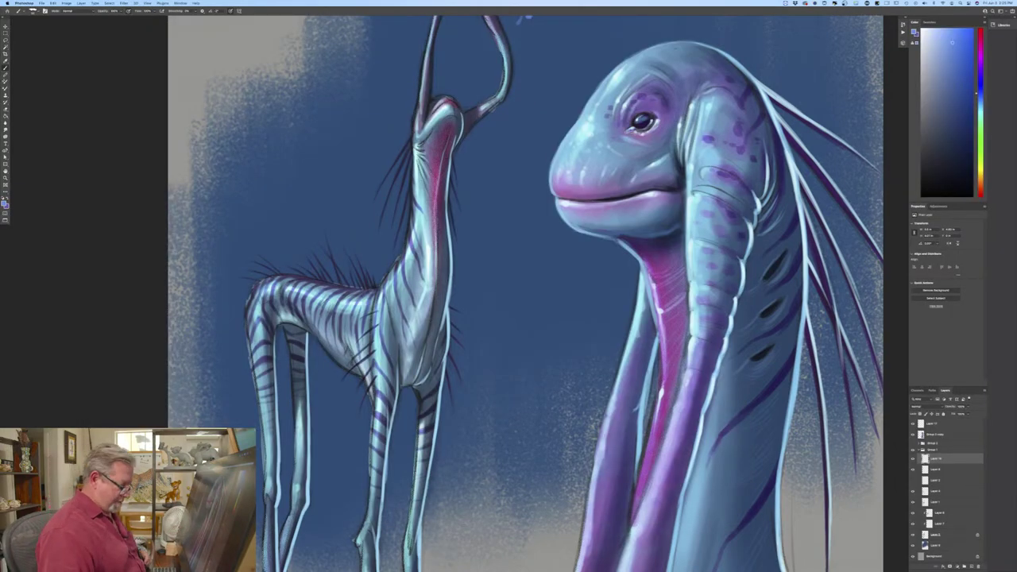
key(super+minus)
key(super+minus)
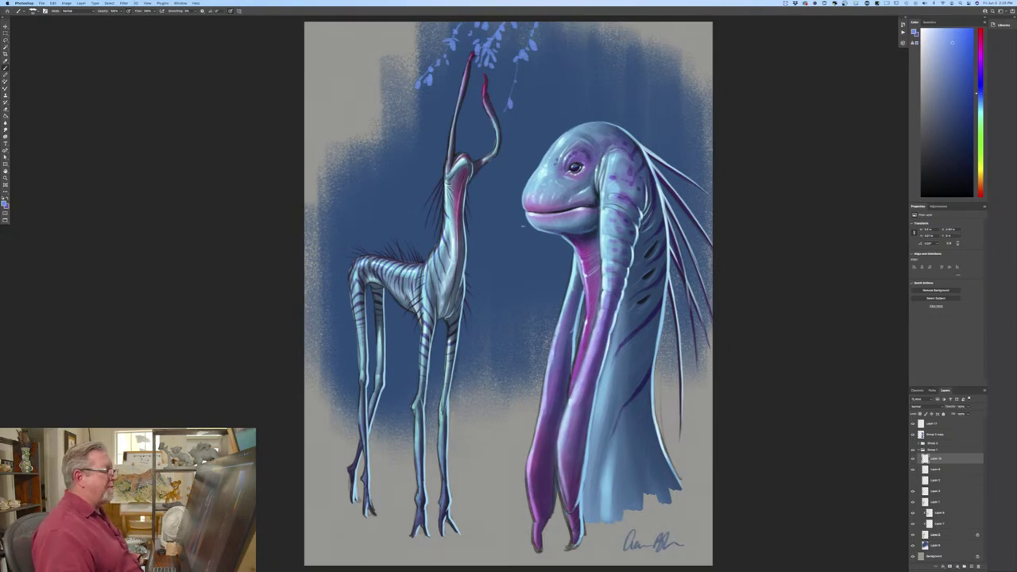
- Switch back to TVPaint Animation and flip back and forth through the run cycle's frames to check the motion
mouse_move(340, 563)
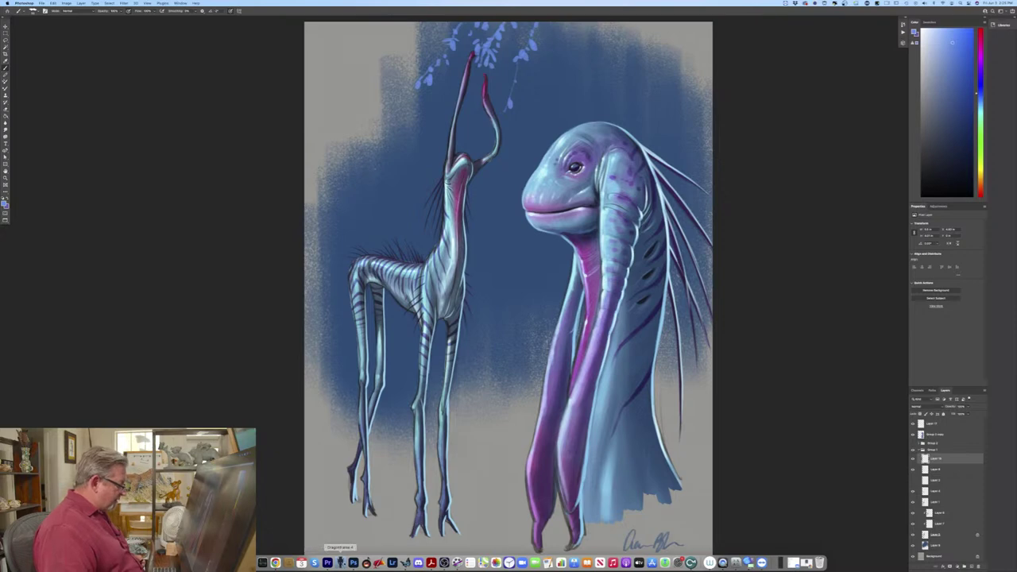
click(406, 562)
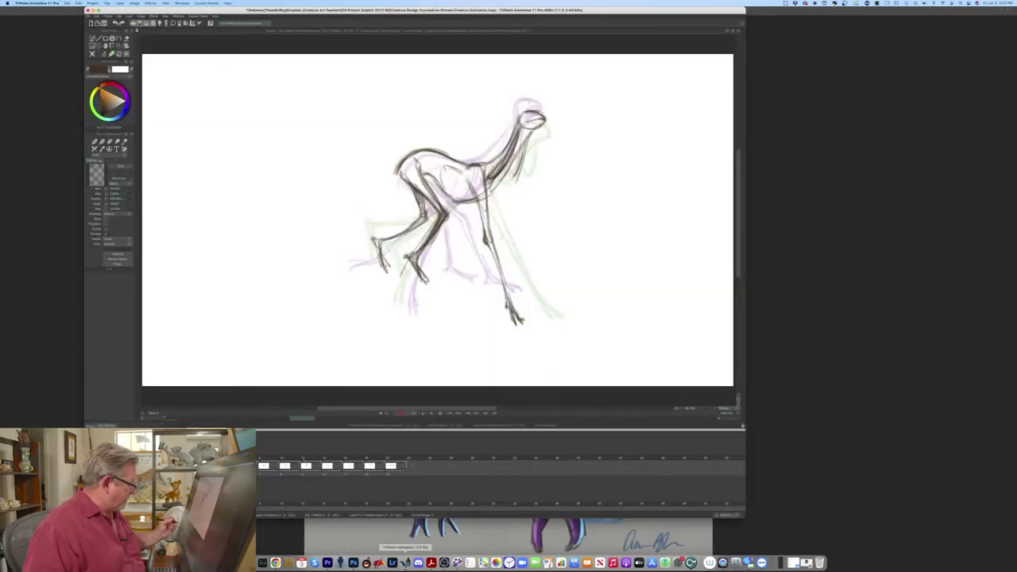
key(Left)
key(Left)
key(Left)
key(Left)
key(Left)
key(Right)
key(Right)
key(Right)
key(Right)
key(Right)
key(Right)
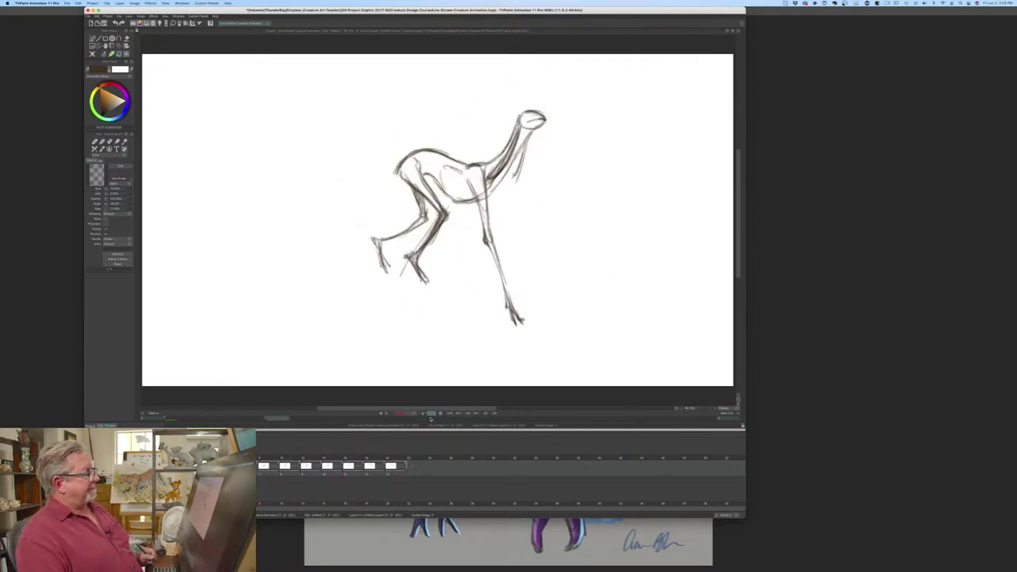
- Stop the playback, go to the old rough pose without ears and clear its drawing from the frame
click(441, 414)
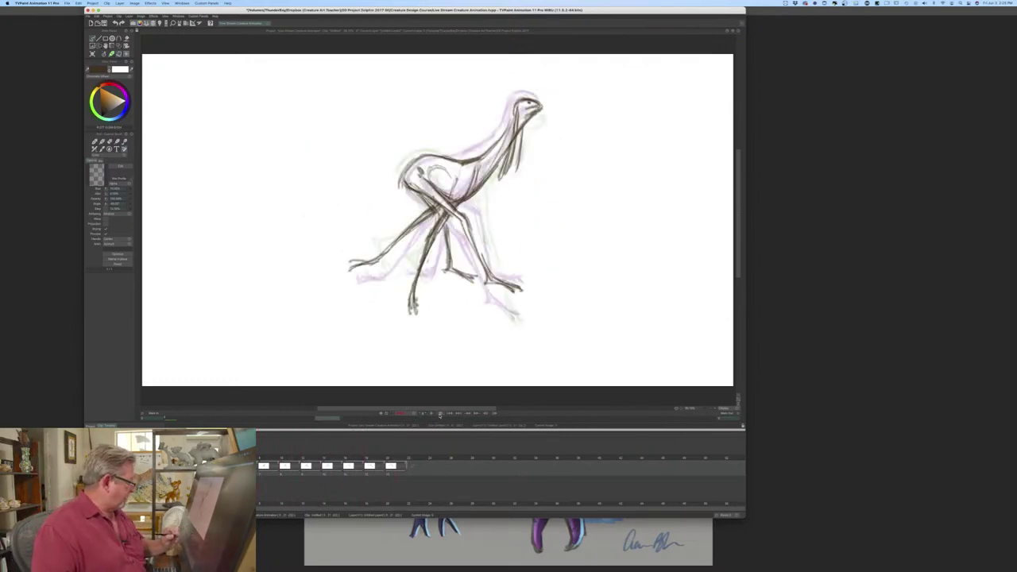
key(Left)
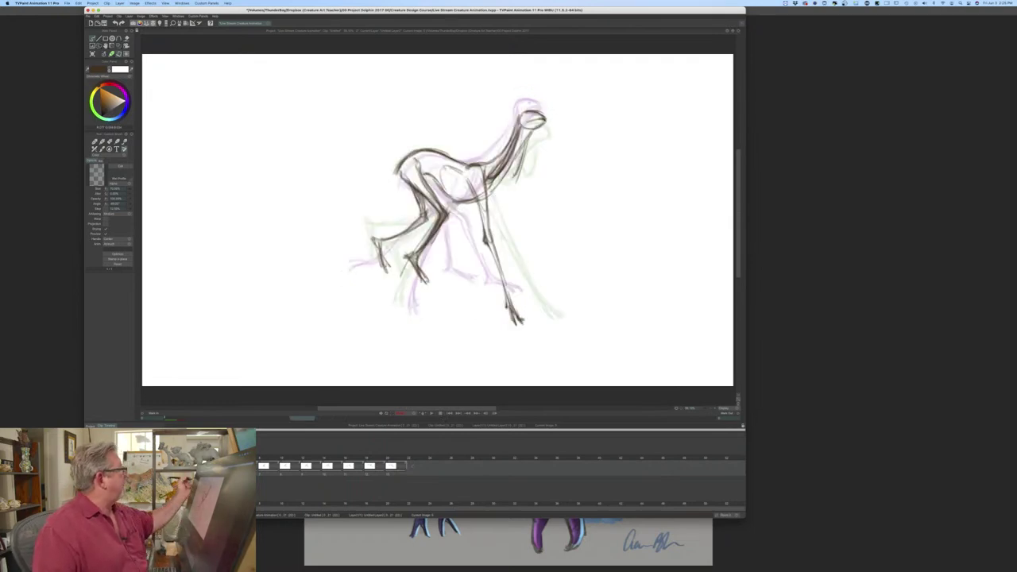
click(92, 53)
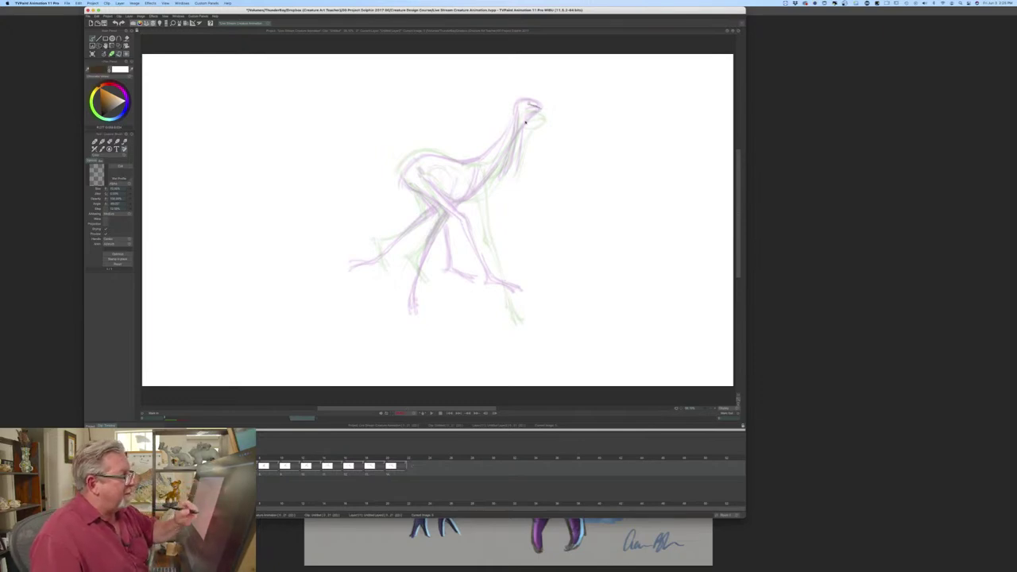
- Enlarge the animation window downward and reposition the canvas within it
drag(740, 243, 740, 238)
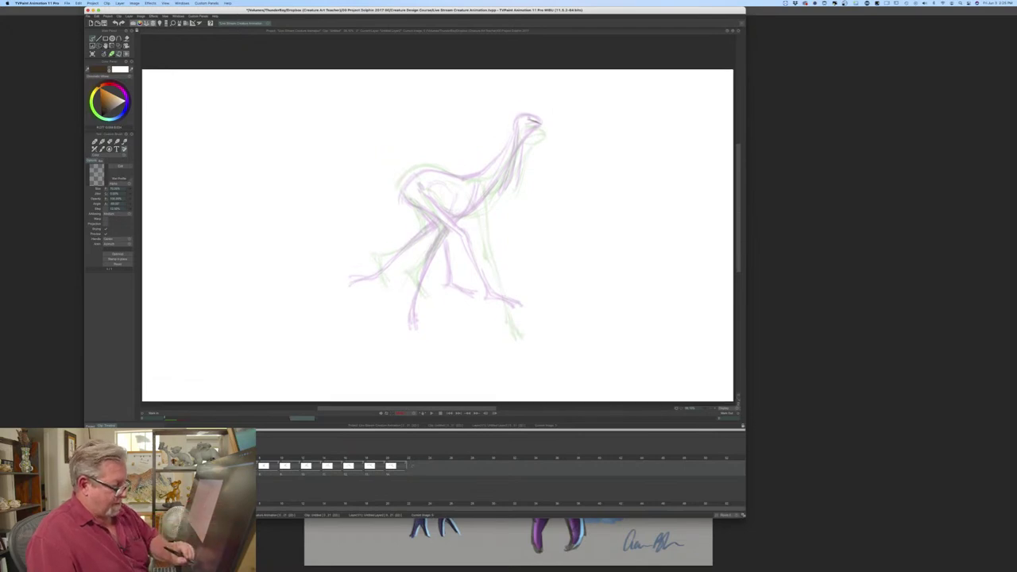
drag(742, 518, 748, 551)
drag(745, 310, 745, 301)
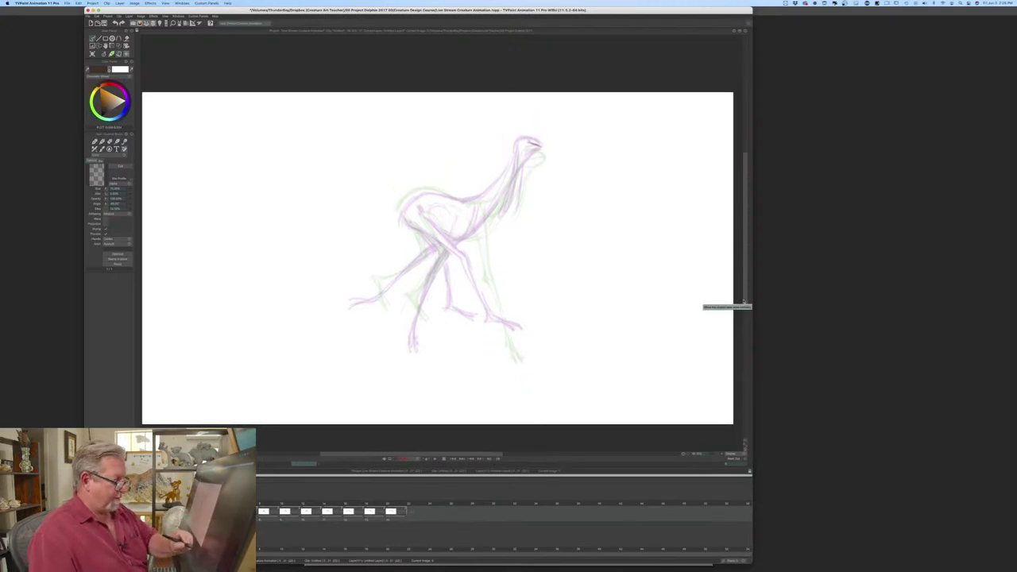
- On the cleared frame, draw the creature's head outline and nape between the two onion-skinned poses, flipping frames to compare
drag(712, 455, 716, 454)
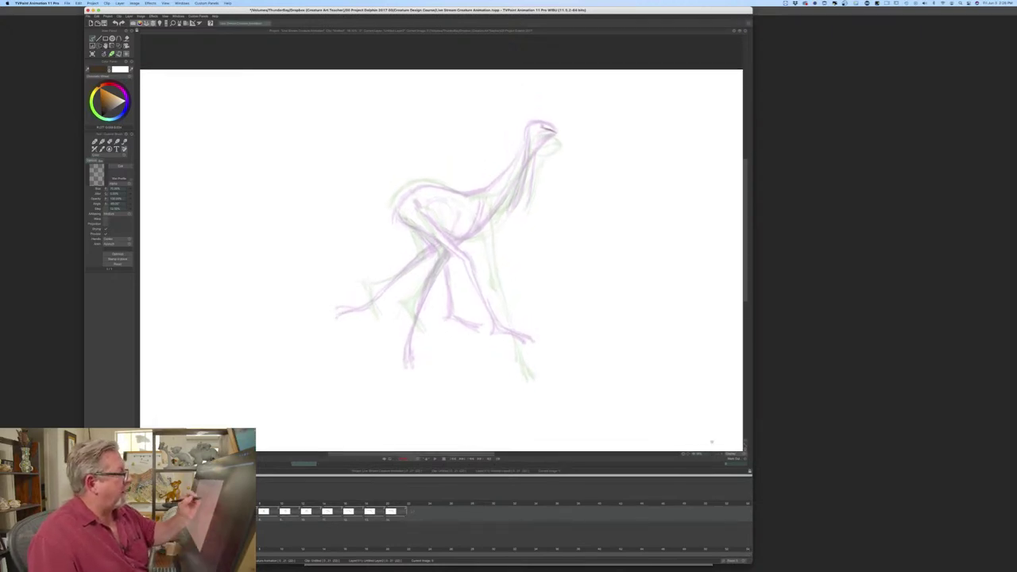
mouse_move(534, 128)
mouse_down()
mouse_move(557, 131)
mouse_move(539, 152)
mouse_up()
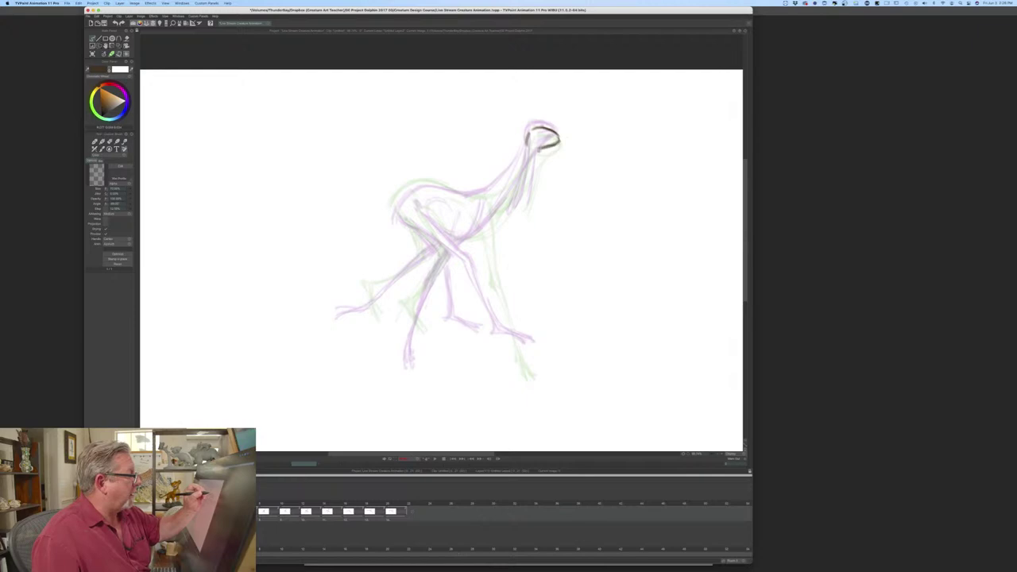
key(Left)
key(Right)
key(Left)
key(Right)
drag(529, 133, 492, 192)
key(Left)
key(Right)
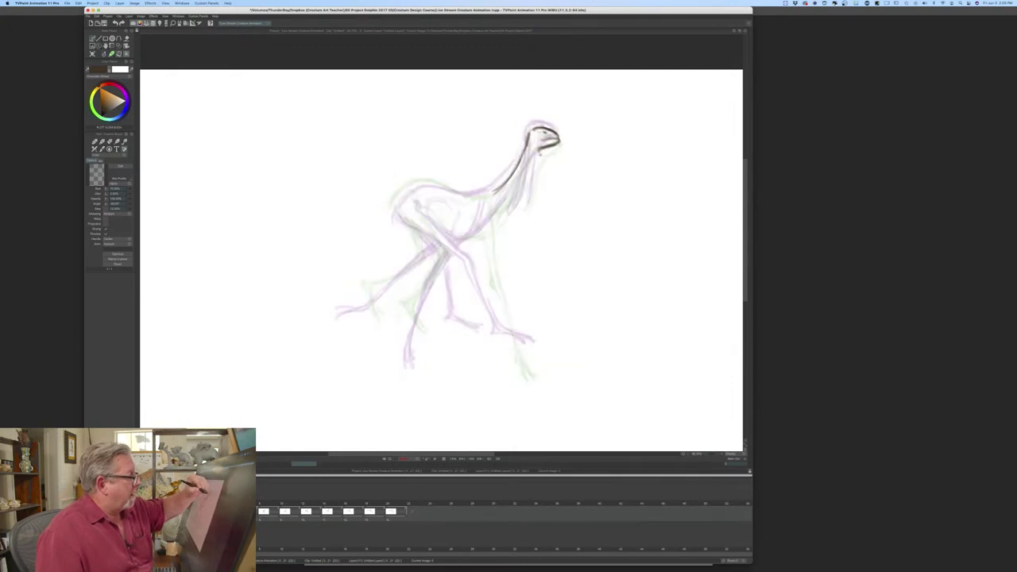
- Draw the throat line under the jaw and extend the nape into the shoulder line, checking against the adjacent pose
drag(543, 153, 510, 202)
drag(554, 146, 474, 197)
key(Left)
key(Right)
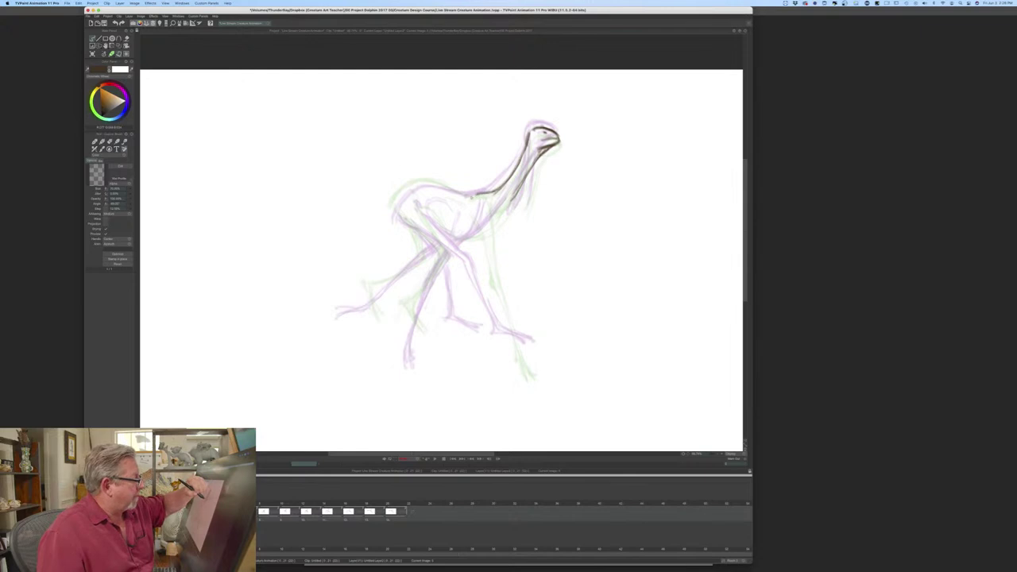
key(Left)
key(Right)
- Draw the chest line down from the throat and sketch the upper foreleg beneath it, comparing with the adjacent frame
drag(530, 168, 479, 237)
key(Left)
key(Right)
key(Left)
key(Right)
key(Left)
key(Right)
drag(478, 235, 463, 278)
key(Left)
key(Right)
mouse_move(480, 235)
mouse_down()
mouse_move(466, 284)
mouse_move(465, 242)
mouse_up()
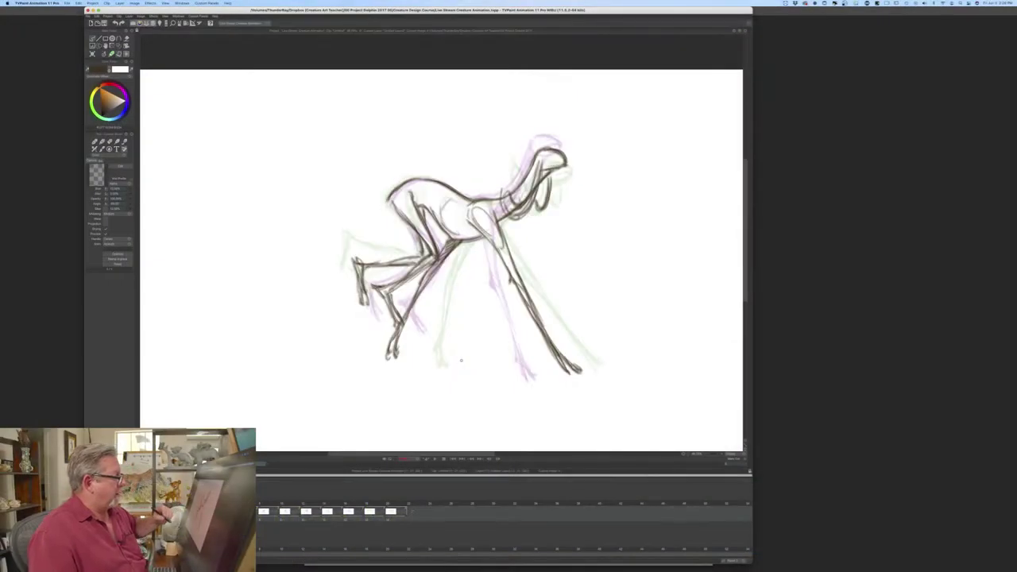
- Flip between the two earlier run poses to compare how the head, forelegs and trailing legs move
key(Right)
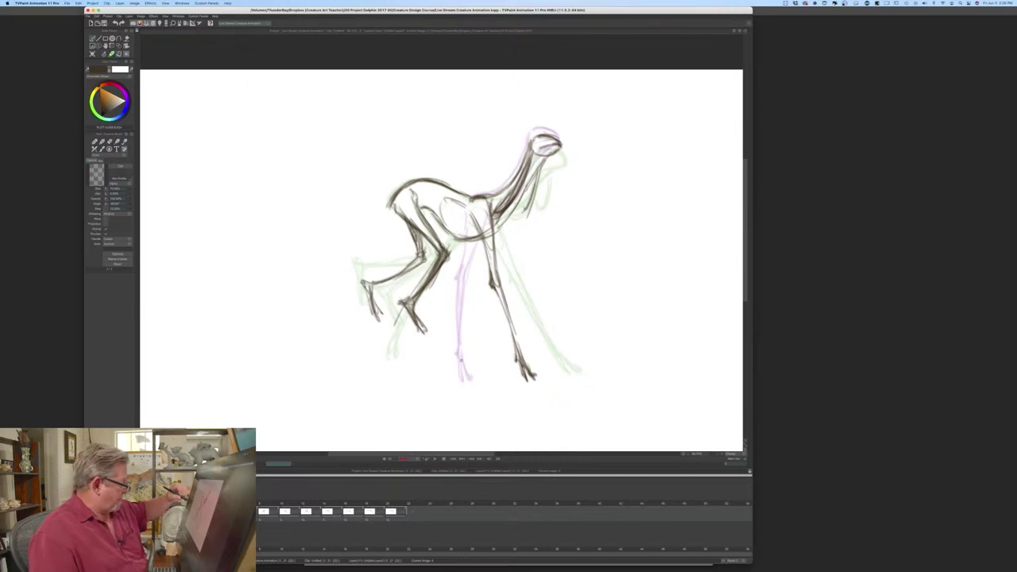
key(Right)
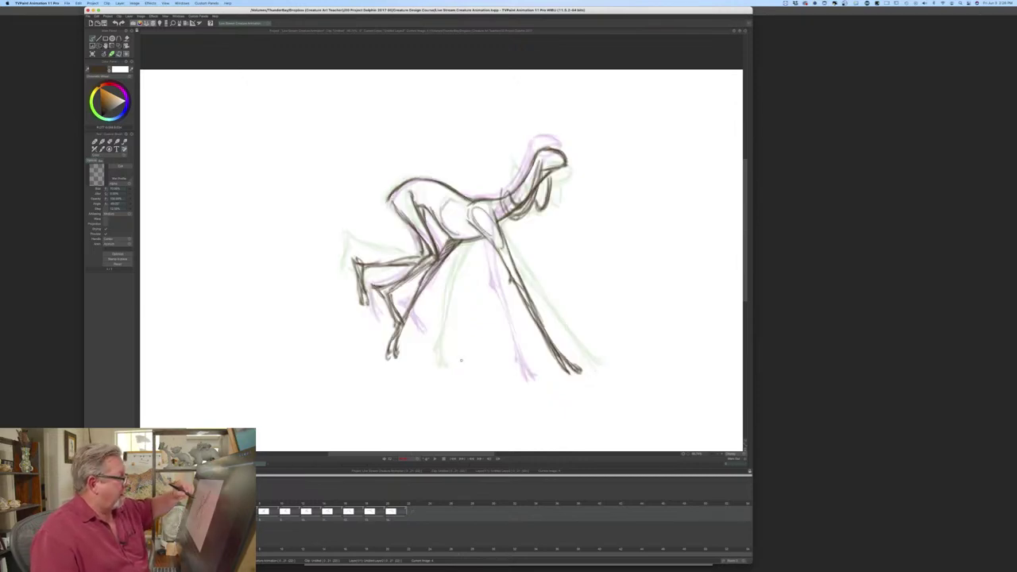
key(Right)
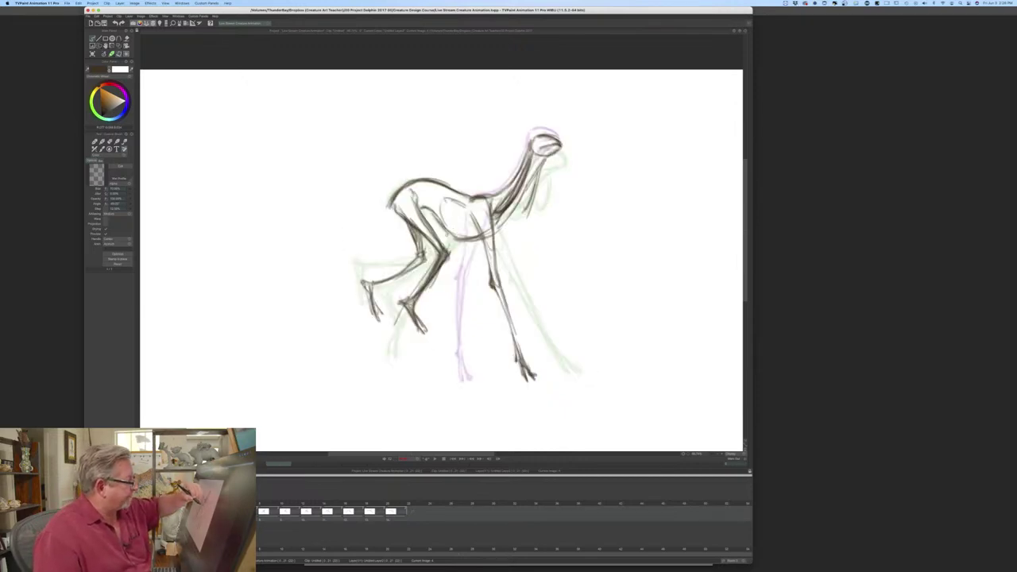
key(Right)
key(Left)
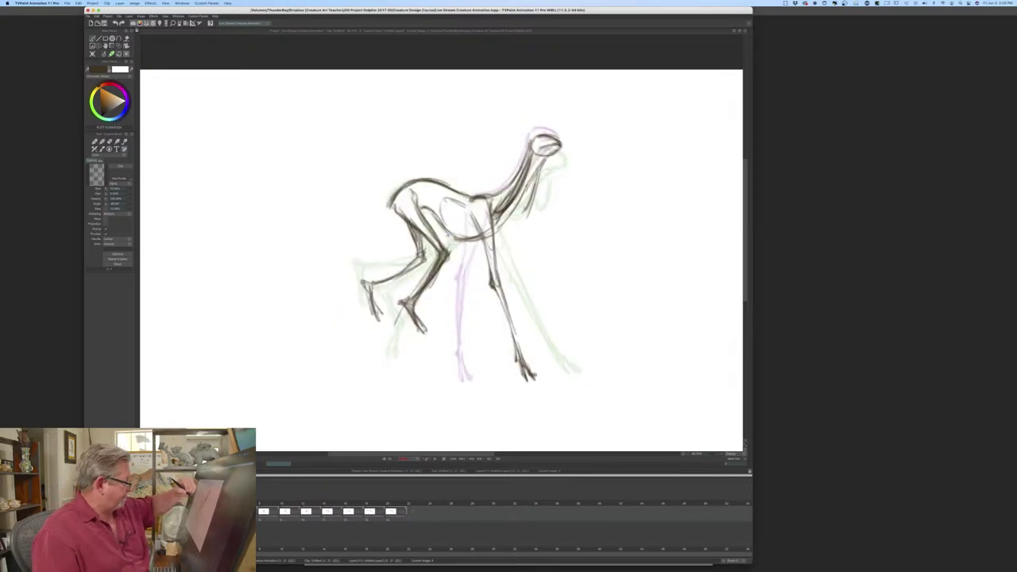
key(Right)
key(Left)
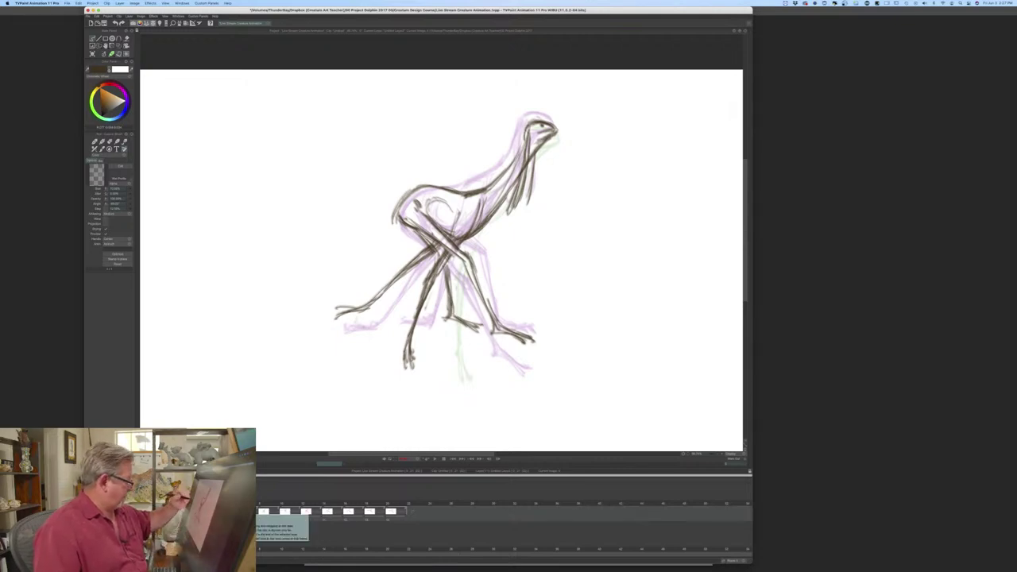
- On the crossed-leg pose, erase the trailing rear leg and redraw it lower, with its foot flat near the ground
key(e)
mouse_move(416, 259)
mouse_down()
mouse_move(380, 300)
mouse_move(380, 287)
mouse_move(345, 310)
mouse_up()
key(b)
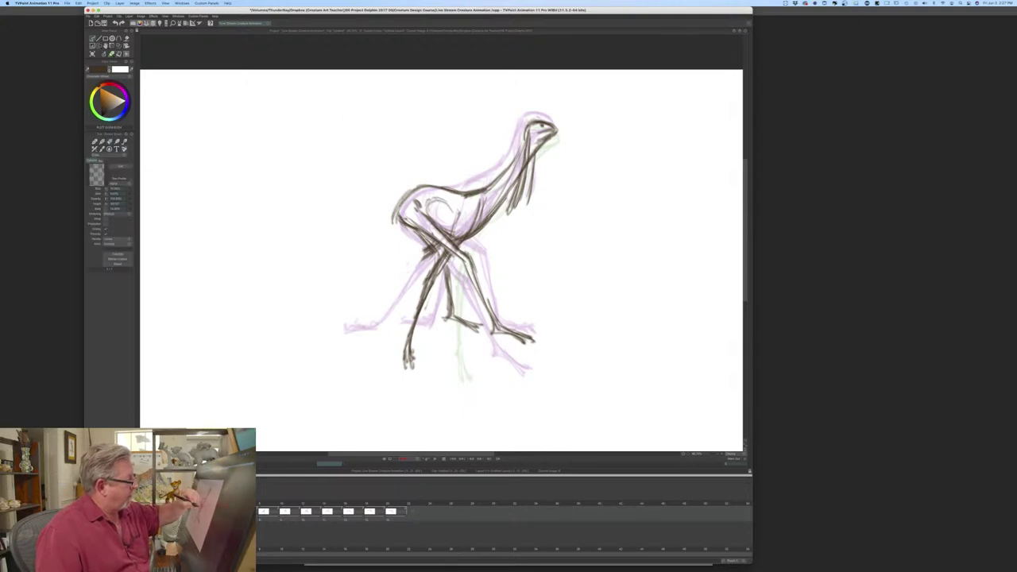
mouse_move(421, 251)
mouse_down()
mouse_move(399, 321)
mouse_move(367, 332)
mouse_move(370, 323)
mouse_up()
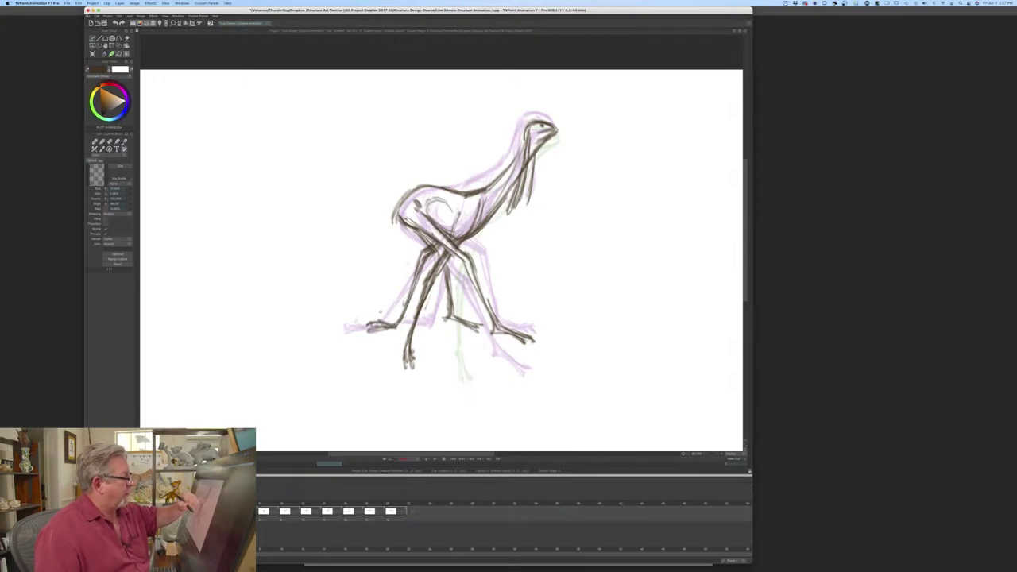
- Step back through the earlier frames and sketch the shoulder line on the inbetween, flipping to match the previous pose
key(Left)
key(Left)
key(Left)
key(Left)
key(Left)
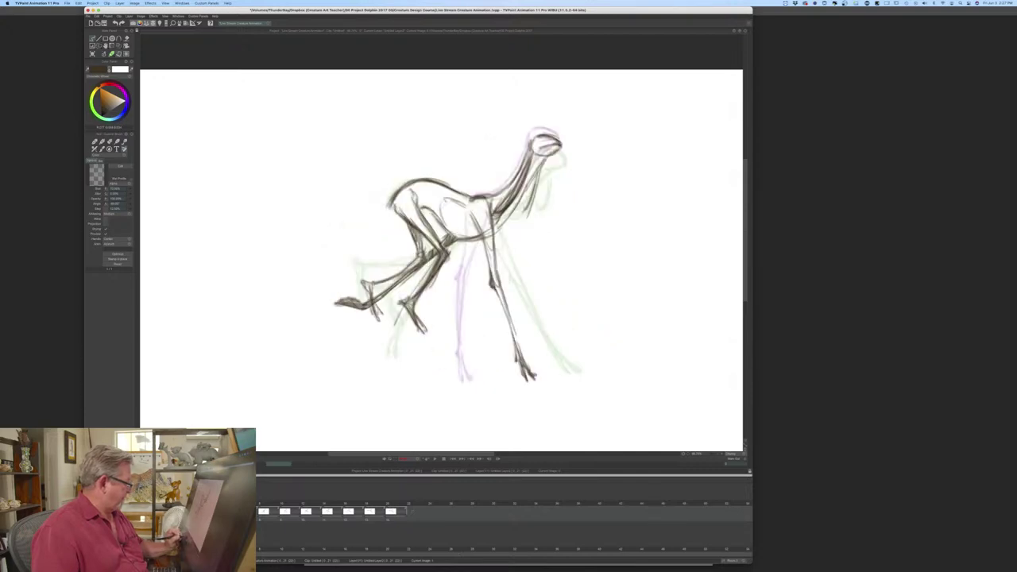
mouse_move(446, 188)
mouse_down()
mouse_move(475, 197)
mouse_move(427, 184)
mouse_move(394, 209)
mouse_move(445, 187)
mouse_move(482, 202)
mouse_move(489, 228)
mouse_up()
key(Left)
key(Right)
key(Left)
key(Right)
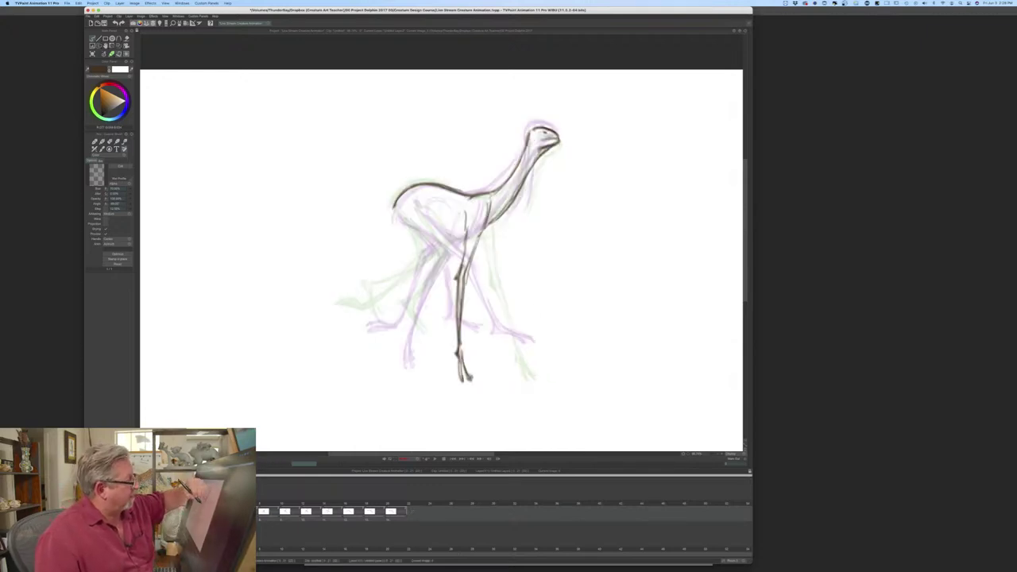
- Draw the front and back contours of the near hind thigh on the inbetween, flipping against the previous pose
key(Left)
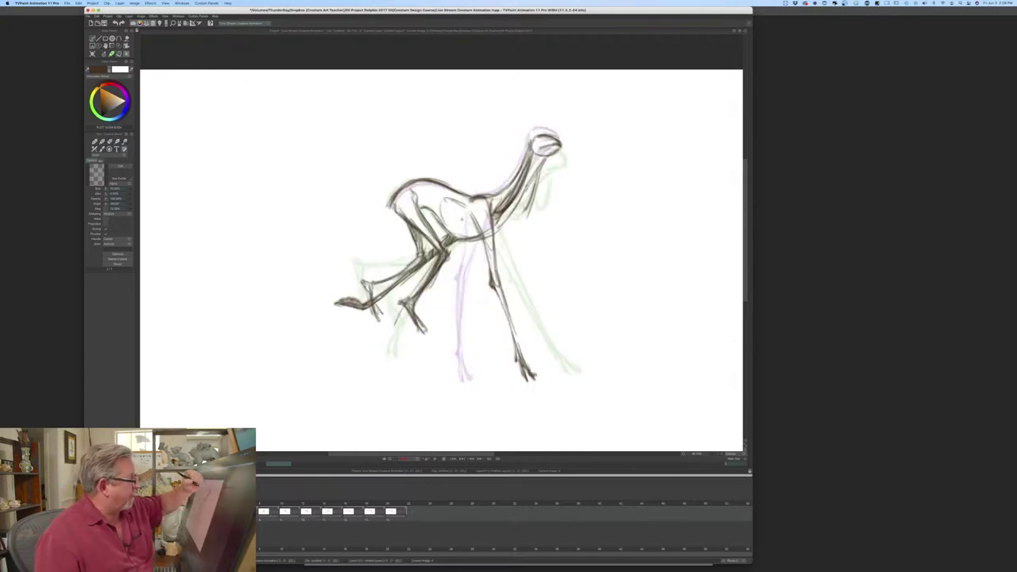
key(Right)
key(Left)
key(Right)
drag(418, 202, 460, 259)
key(Left)
key(Right)
drag(397, 210, 449, 254)
drag(414, 225, 453, 258)
key(Left)
key(Right)
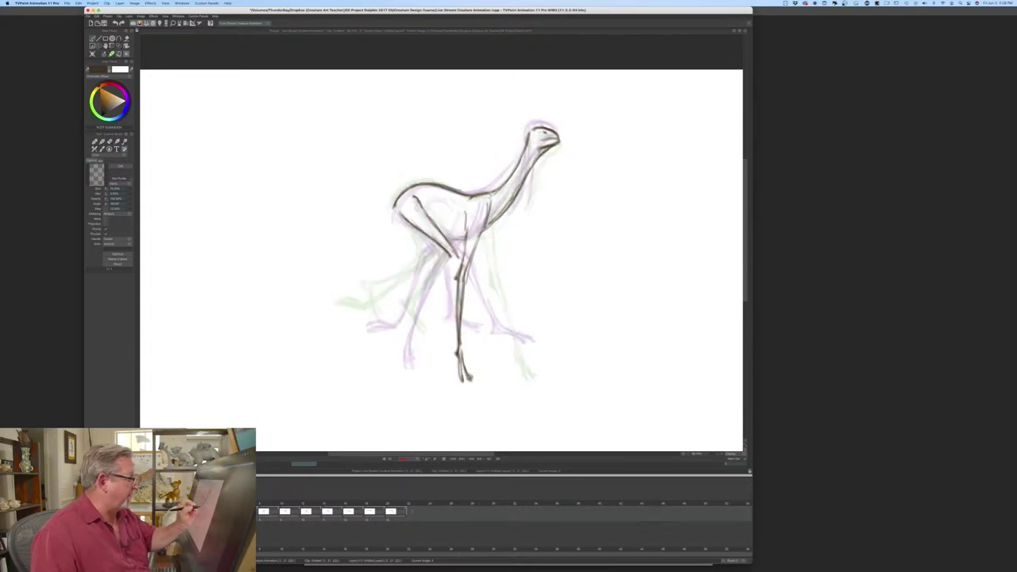
- Draw the near hind leg's shin and forward-pointing foot beside the straight foreleg
key(Left)
key(Right)
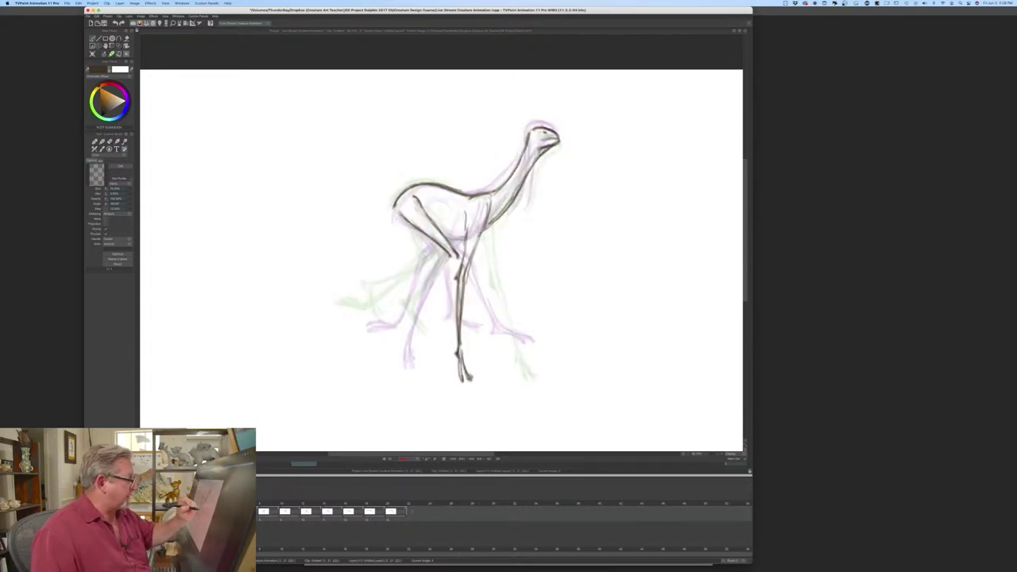
drag(457, 263, 452, 318)
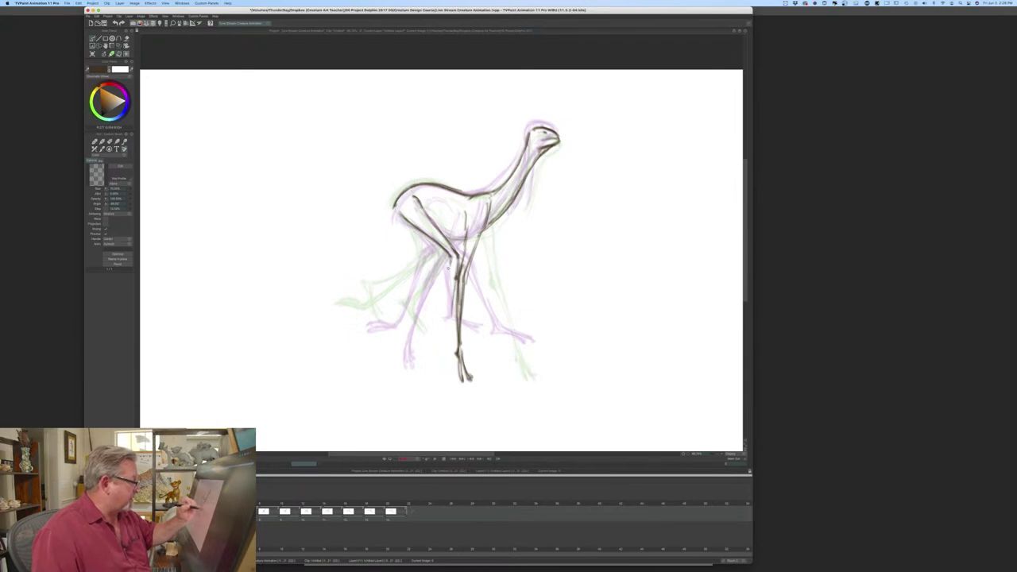
mouse_move(452, 259)
mouse_down()
mouse_move(443, 329)
mouse_move(479, 345)
mouse_up()
key(Left)
key(Right)
key(Left)
key(Right)
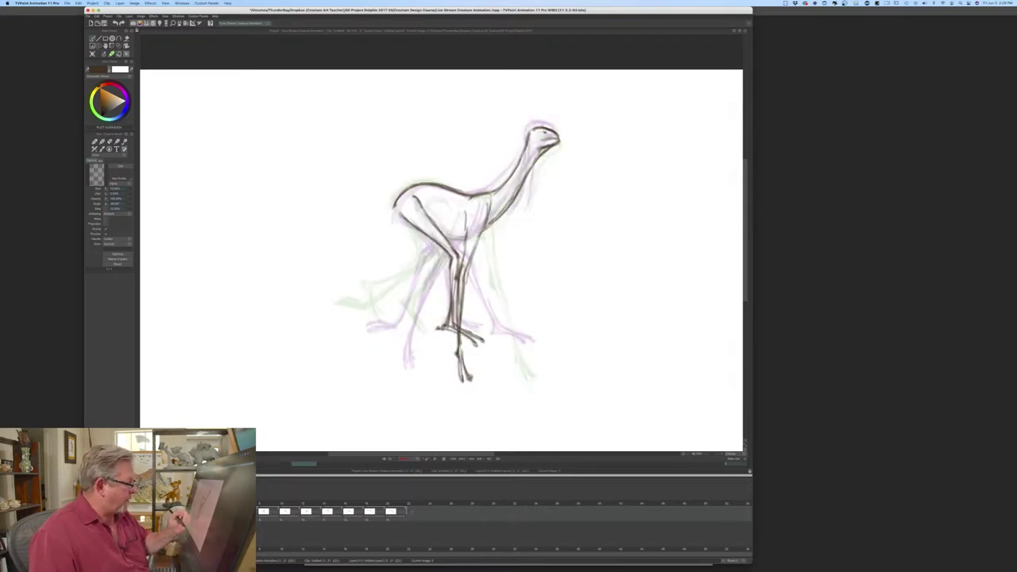
- Flip against the previous pose and sketch the first line of the trailing rear leg's shin behind the thigh
key(Left)
key(Right)
key(Left)
key(Right)
key(Left)
key(Right)
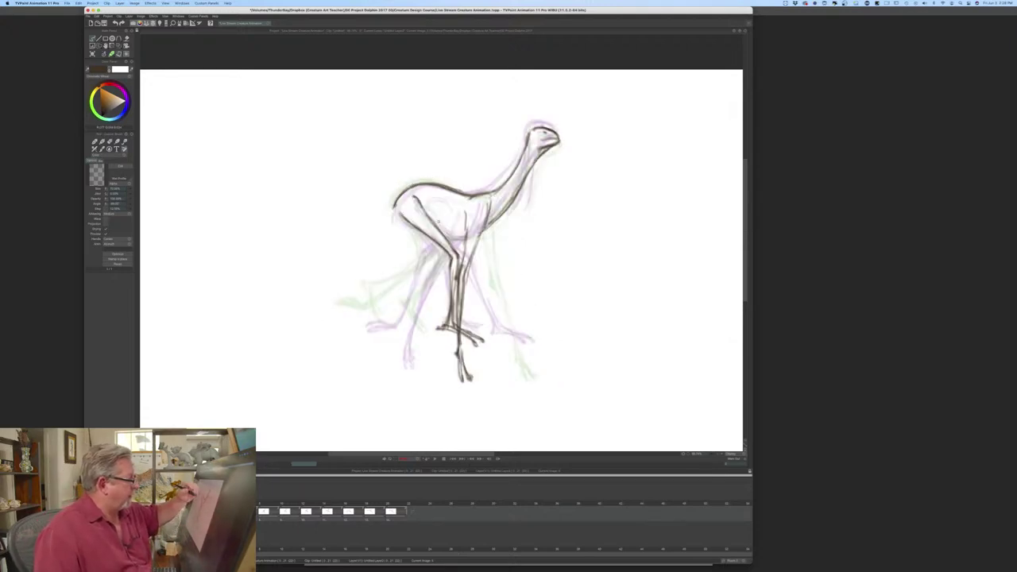
key(Left)
key(Right)
drag(421, 256, 387, 313)
key(Left)
key(Right)
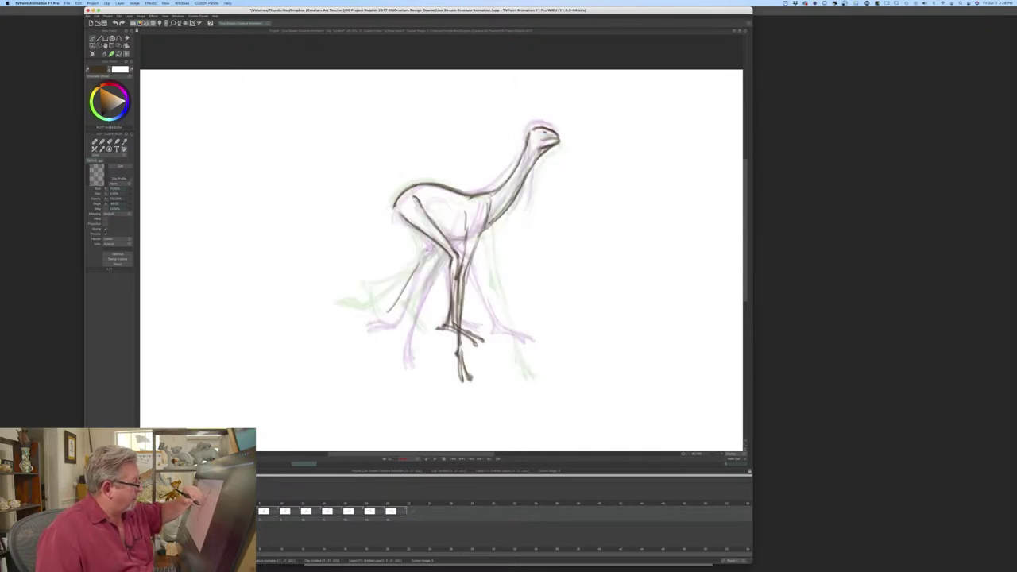
key(Left)
key(Right)
- Complete the trailing rear leg with its second contour and a foot kicked up behind
mouse_move(438, 249)
mouse_down()
mouse_move(422, 256)
mouse_move(390, 315)
mouse_move(361, 320)
mouse_move(386, 309)
mouse_move(358, 309)
mouse_up()
key(Left)
key(Right)
key(Left)
key(Right)
- Erase the trailing leg's foot and redraw it angled up behind the ankle, checking it against the previous frame
key(e)
mouse_move(385, 313)
mouse_down()
mouse_move(361, 304)
mouse_move(358, 317)
mouse_move(333, 300)
mouse_move(361, 299)
mouse_up()
key(Left)
key(Right)
key(b)
drag(382, 316, 356, 303)
key(Left)
key(Right)
key(Left)
key(Right)
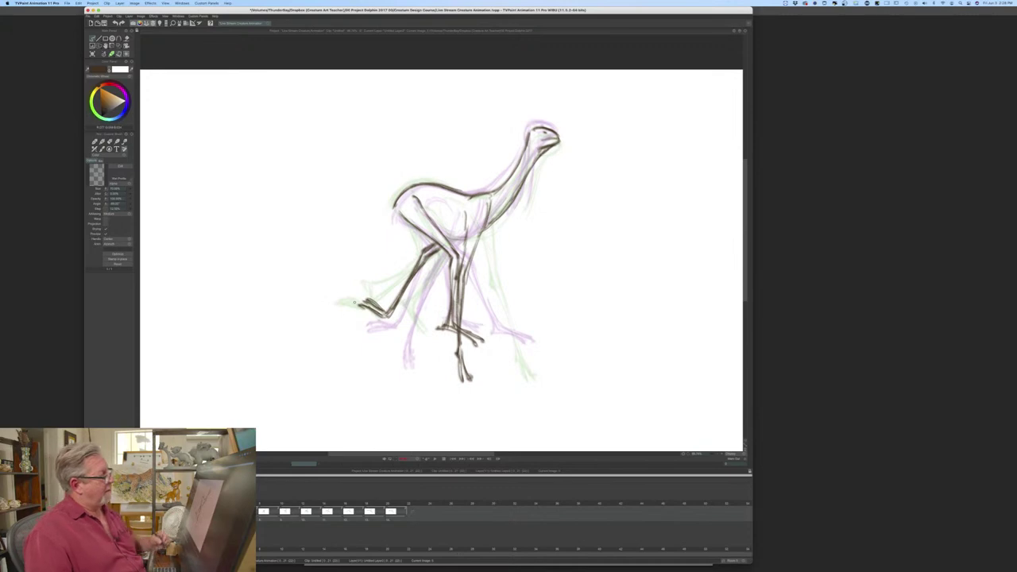
- Draw the remaining leg and its foot between the trailing rear leg and the near hind leg, flipping to check
key(Left)
key(Right)
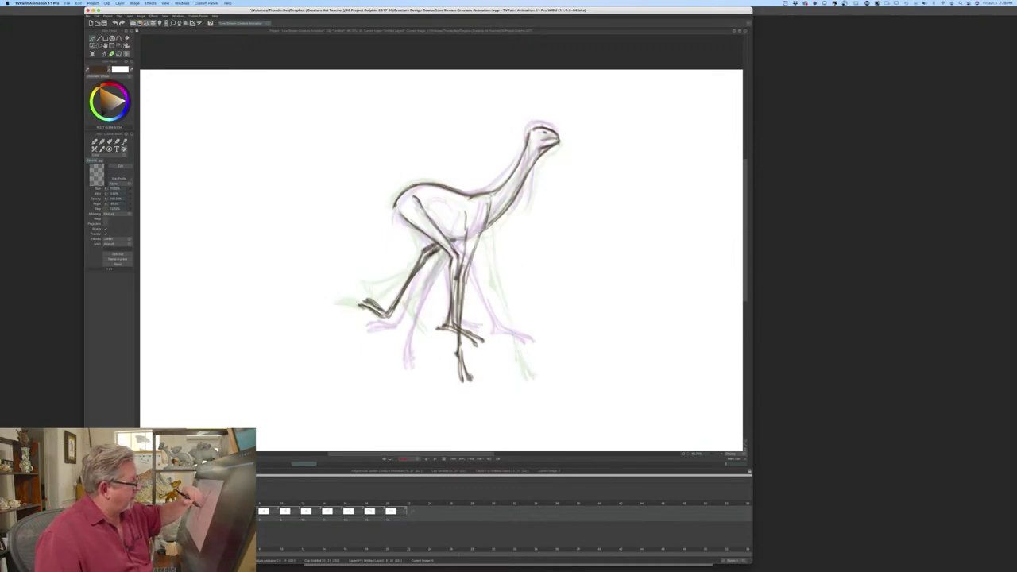
key(Left)
key(Right)
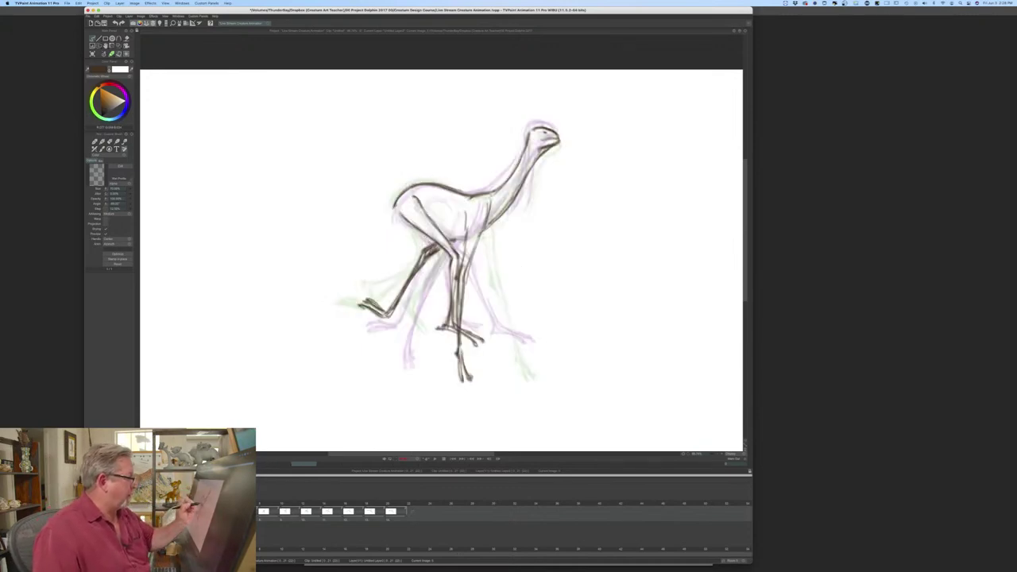
key(Right)
key(Right)
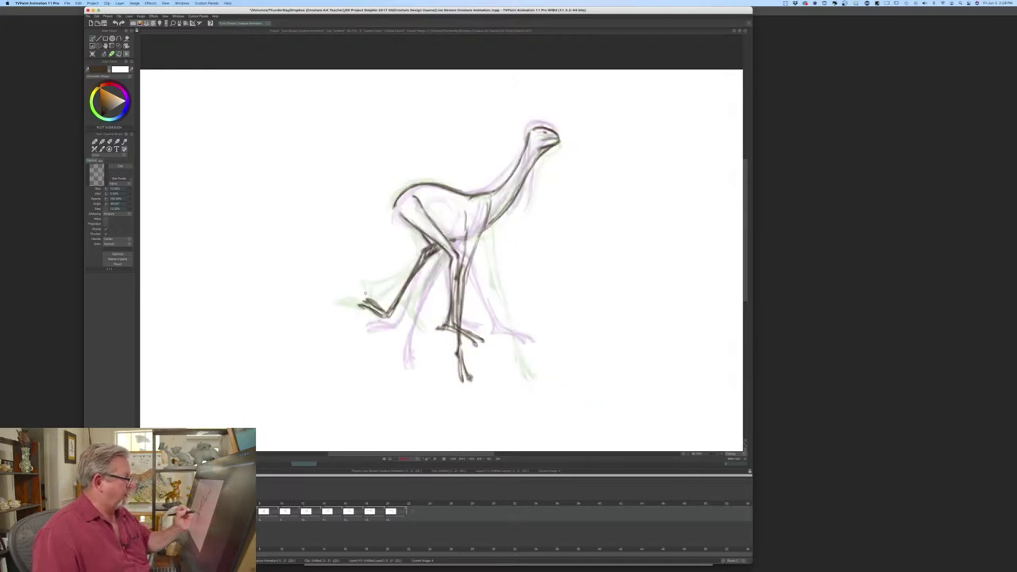
drag(440, 256, 428, 297)
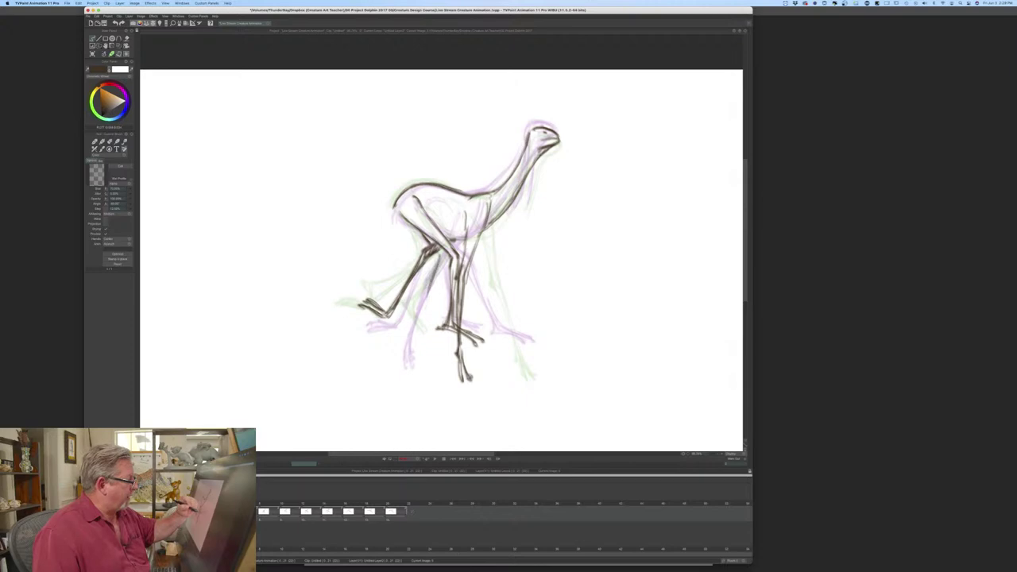
mouse_move(444, 253)
mouse_down()
mouse_move(416, 319)
mouse_move(403, 316)
mouse_up()
drag(403, 316, 440, 326)
key(Left)
key(Right)
- Add the shoulder, chest and belly contours to the inbetween's torso
mouse_move(469, 220)
mouse_down()
mouse_move(464, 270)
mouse_move(474, 241)
mouse_up()
drag(490, 199, 461, 242)
mouse_move(435, 210)
mouse_down()
mouse_move(465, 202)
mouse_move(460, 237)
mouse_up()
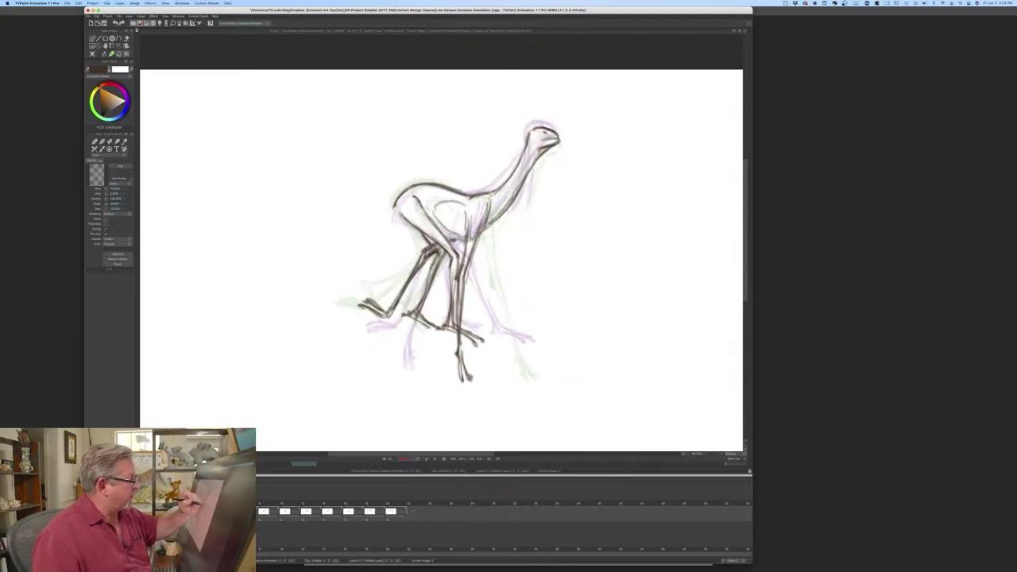
key(Left)
key(Right)
- Draw the ear swept back from the head along the neck and compare it with the neighbouring frames
drag(525, 135, 528, 165)
key(Left)
key(Right)
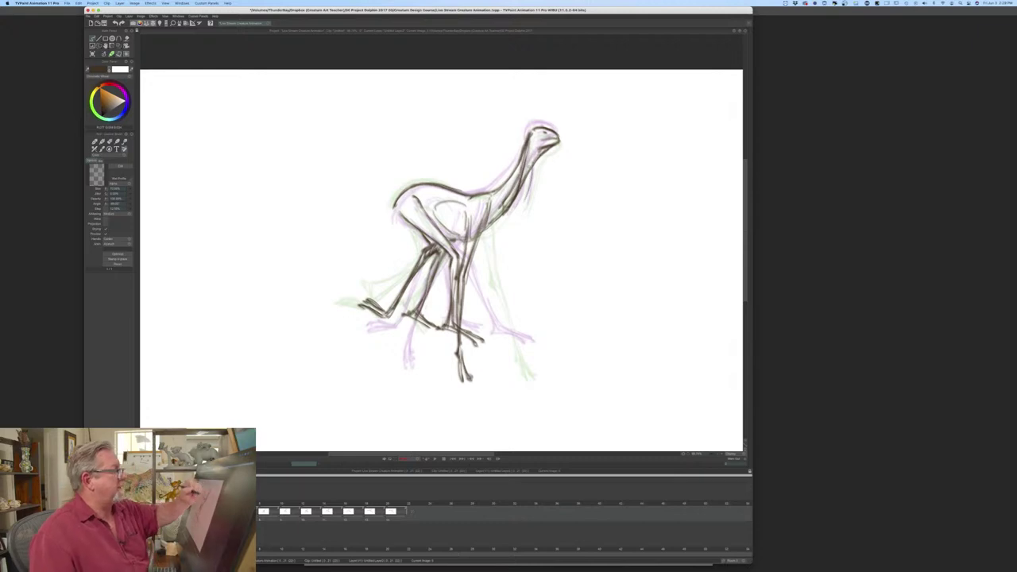
key(Left)
key(Right)
key(Left)
key(Right)
key(Right)
key(Left)
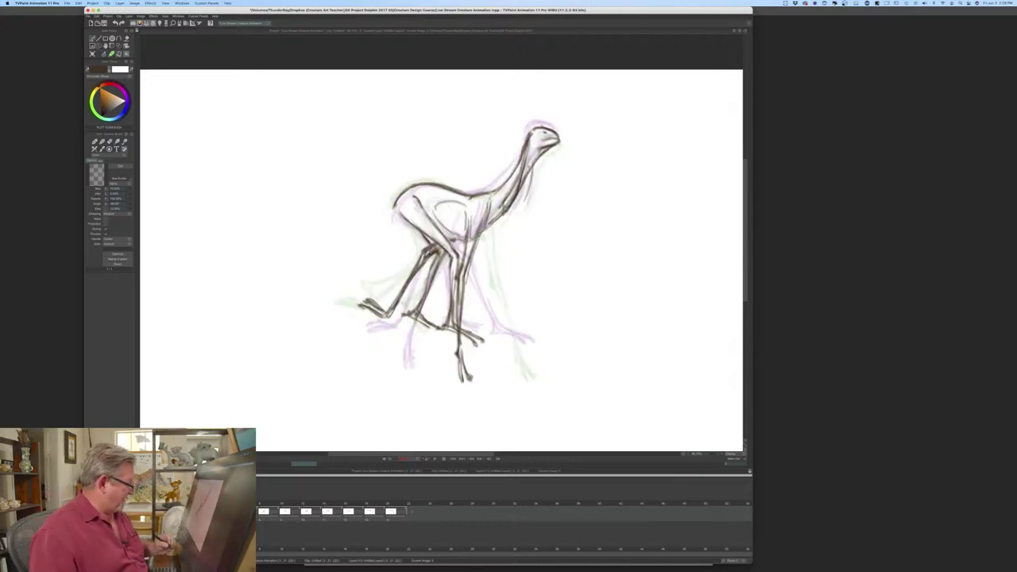
- Step back and forth through the run cycle's frames and play the loop to check the motion
key(Left)
key(Left)
key(Left)
key(Left)
key(Right)
key(Right)
key(Right)
key(Right)
key(Right)
key(Right)
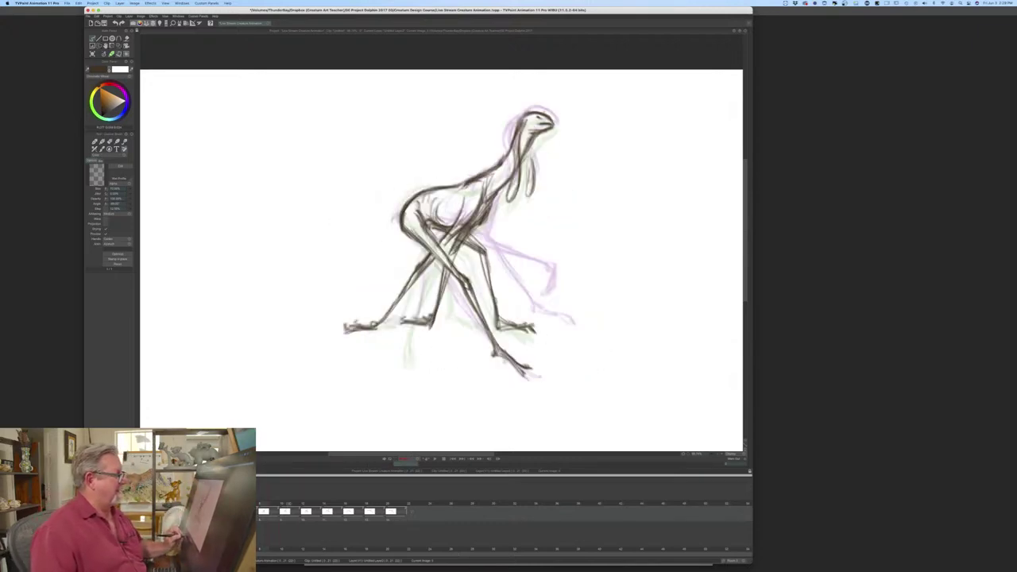
click(434, 461)
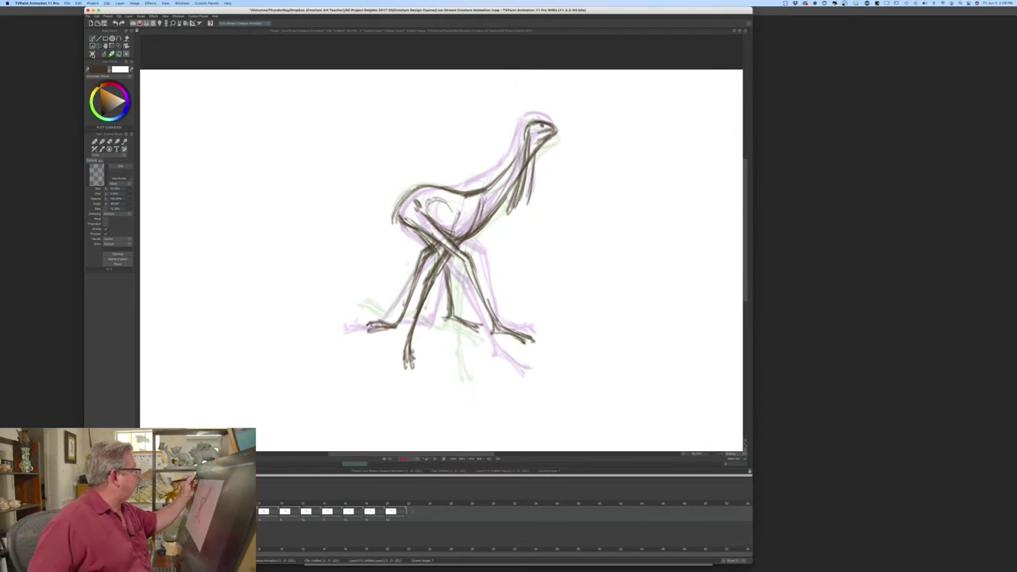
- Draw the head's crown, muzzle and jaw on the blank inbetween, flipping against the neighbouring pose to check
key(Right)
key(Left)
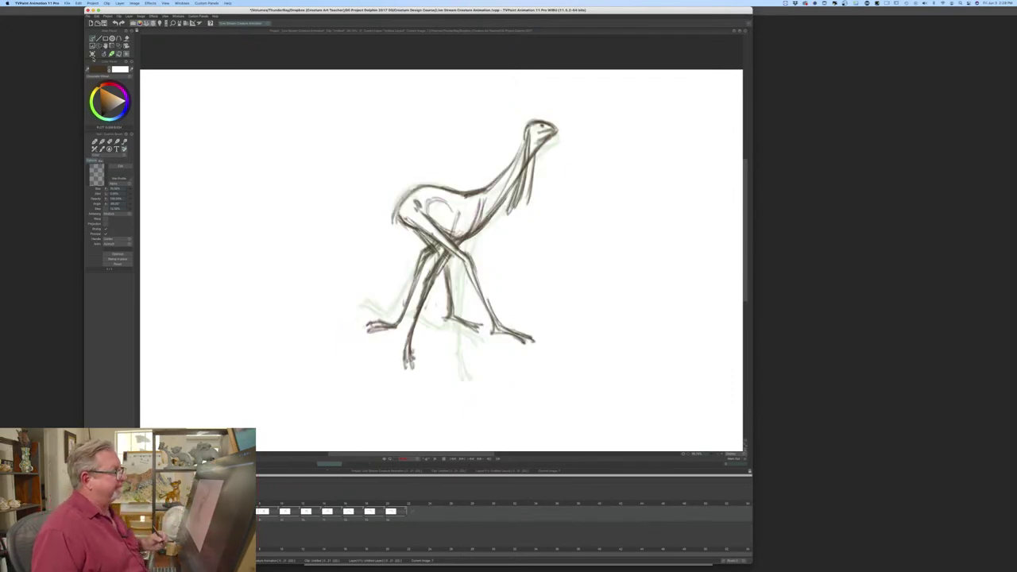
key(Right)
drag(528, 120, 554, 124)
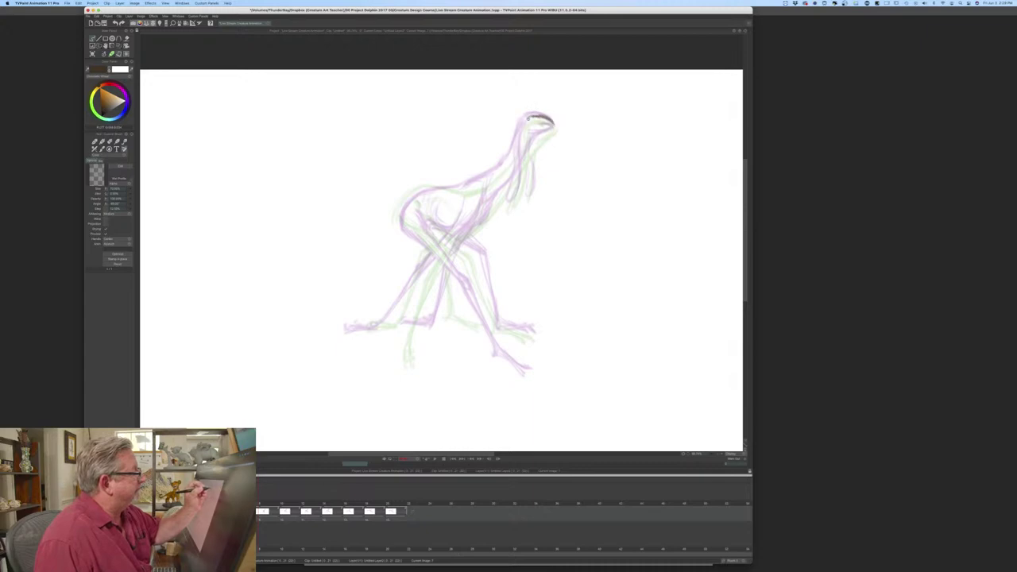
key(Left)
key(Right)
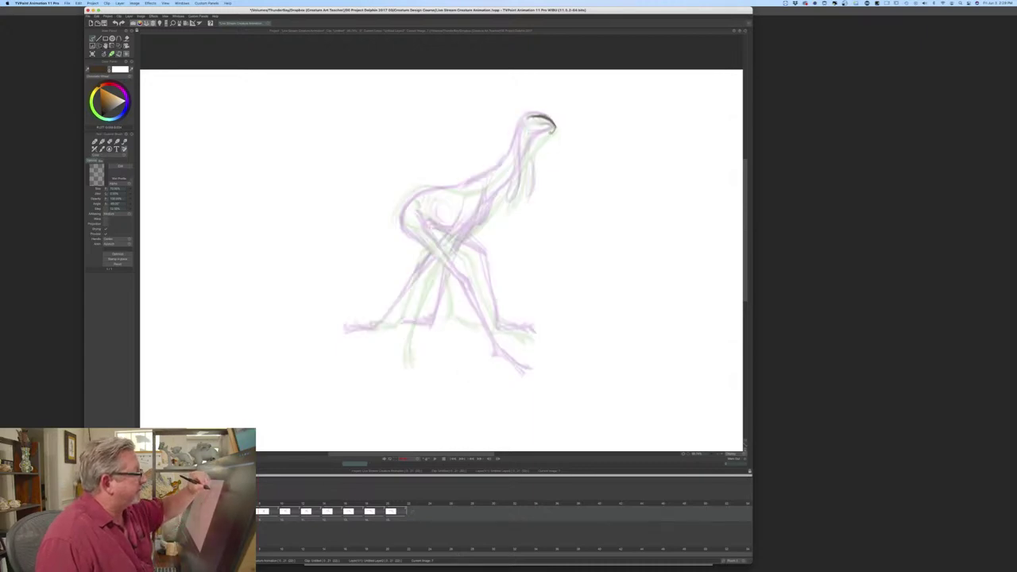
drag(554, 130, 532, 137)
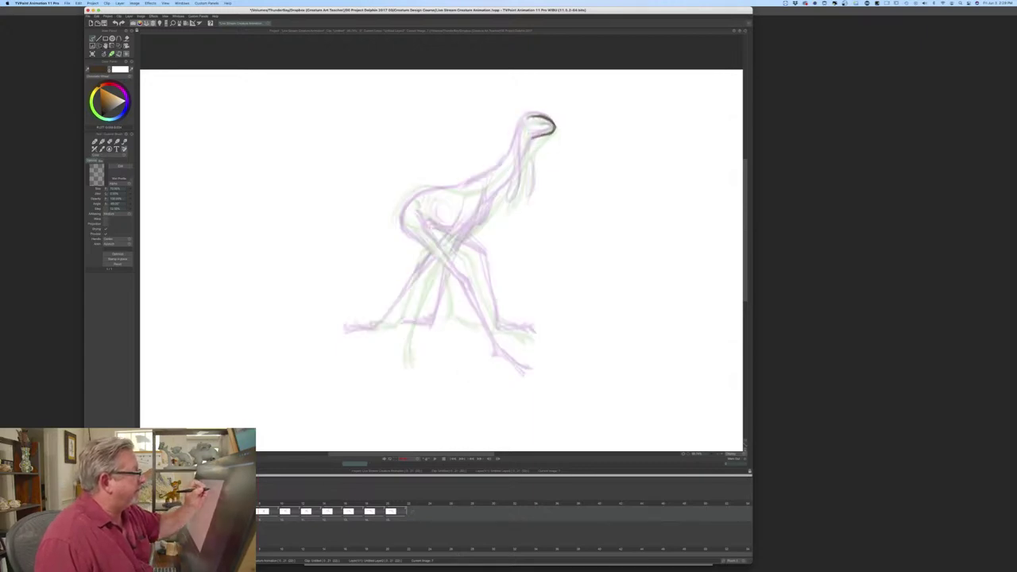
key(Left)
key(Right)
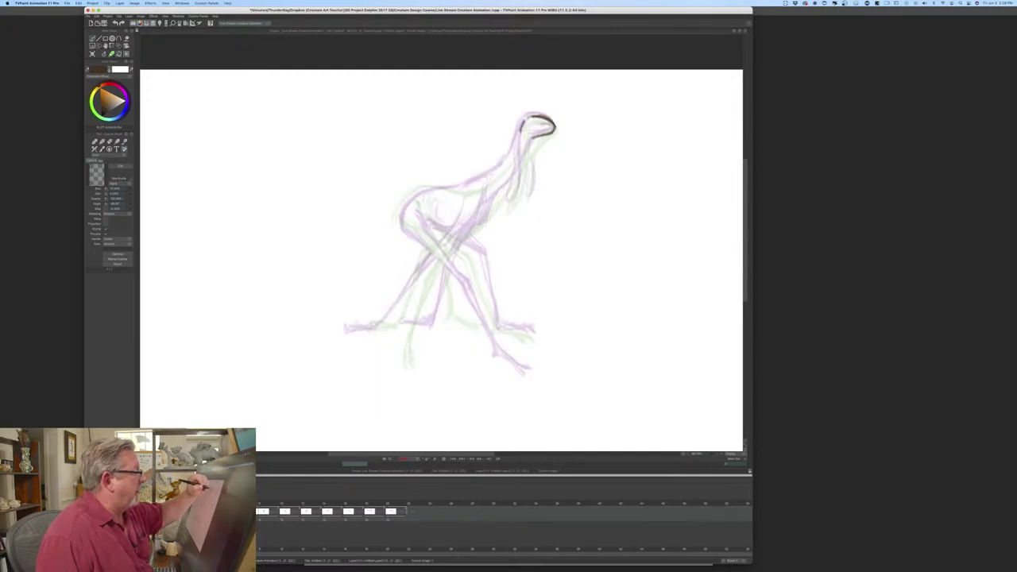
key(Left)
key(Right)
- Draw the back and front contours of the neck from the head down to the shoulder and chest
mouse_move(522, 123)
mouse_down()
mouse_move(495, 176)
mouse_move(461, 190)
mouse_up()
key(Left)
key(Right)
drag(518, 146, 503, 170)
key(Left)
key(Right)
drag(541, 137, 534, 145)
key(Left)
key(Right)
drag(525, 156, 482, 209)
- Draw the near foreleg sweeping back under the body with its trailing foot, comparing it with the neighbouring frame
mouse_move(527, 129)
mouse_down()
mouse_move(515, 167)
mouse_move(396, 328)
mouse_move(356, 344)
mouse_up()
key(Left)
key(Right)
key(Left)
key(Right)
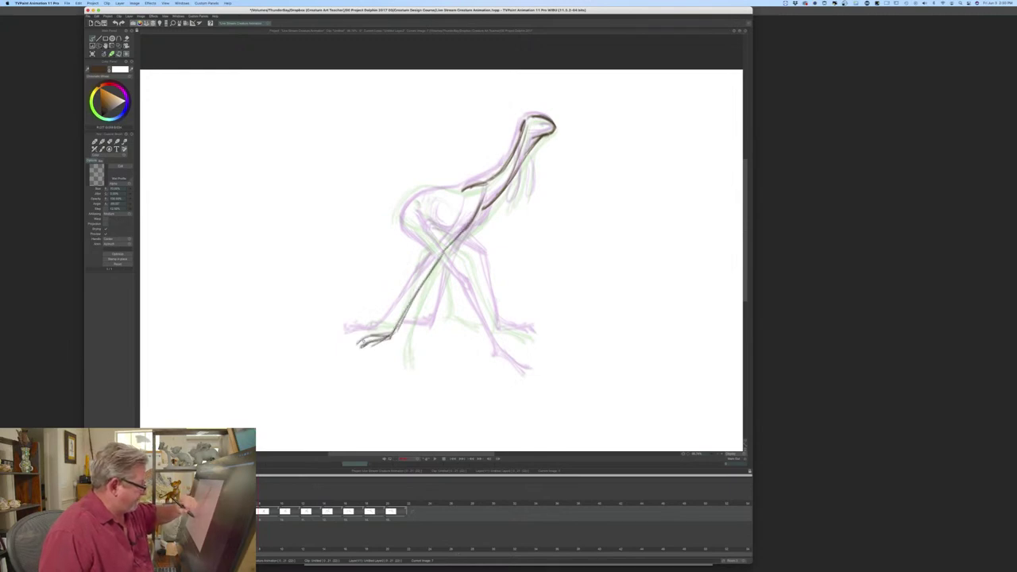
drag(446, 227, 396, 329)
key(Left)
key(Right)
- Draw the back and rump contour and the near hind leg reaching forward to its planted foot
drag(420, 212, 469, 270)
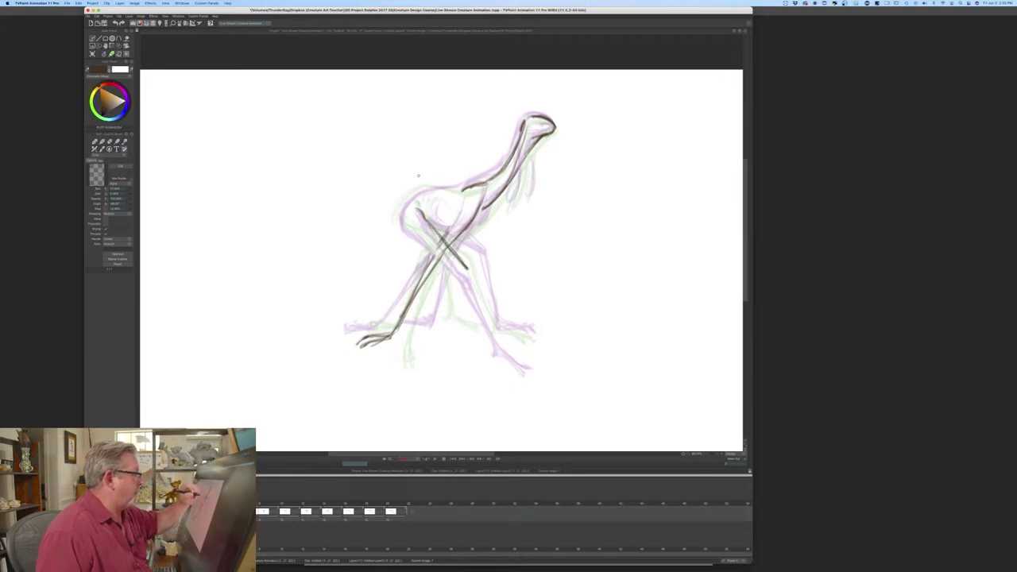
mouse_move(467, 186)
mouse_down()
mouse_move(413, 196)
mouse_move(397, 214)
mouse_move(420, 239)
mouse_up()
drag(400, 220, 466, 276)
mouse_move(424, 237)
mouse_down()
mouse_move(468, 273)
mouse_move(499, 336)
mouse_up()
drag(471, 276, 502, 339)
mouse_move(478, 300)
mouse_down()
mouse_move(501, 344)
mouse_move(535, 346)
mouse_up()
key(Left)
key(Right)
key(Left)
key(Right)
key(Left)
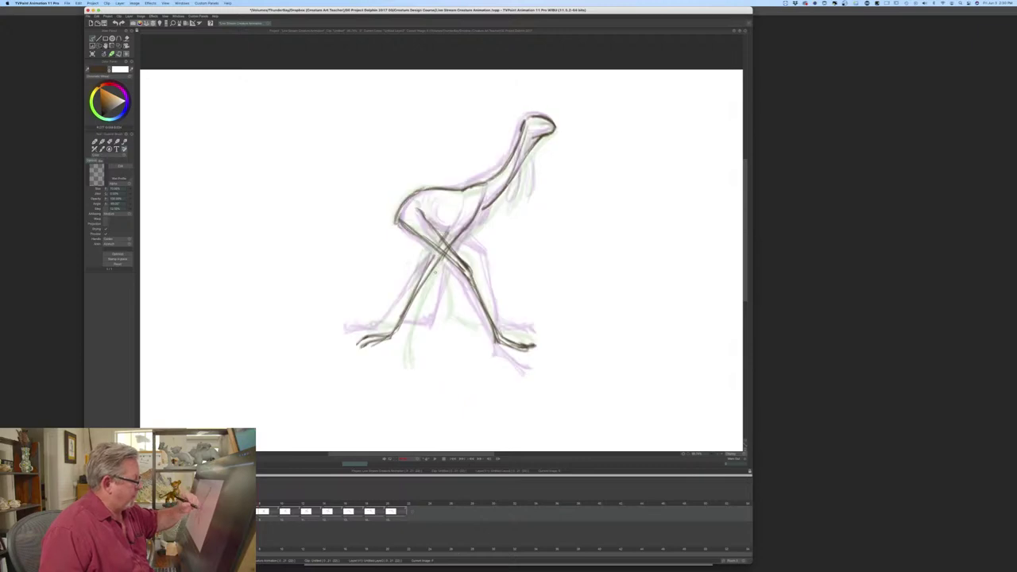
- Draw the far leg and its foot just in front of the trailing near foreleg, flipping frames to check
drag(440, 263, 421, 322)
mouse_move(432, 283)
mouse_down()
mouse_move(419, 329)
mouse_move(393, 337)
mouse_move(440, 261)
mouse_move(429, 300)
mouse_up()
key(Left)
key(Right)
key(Right)
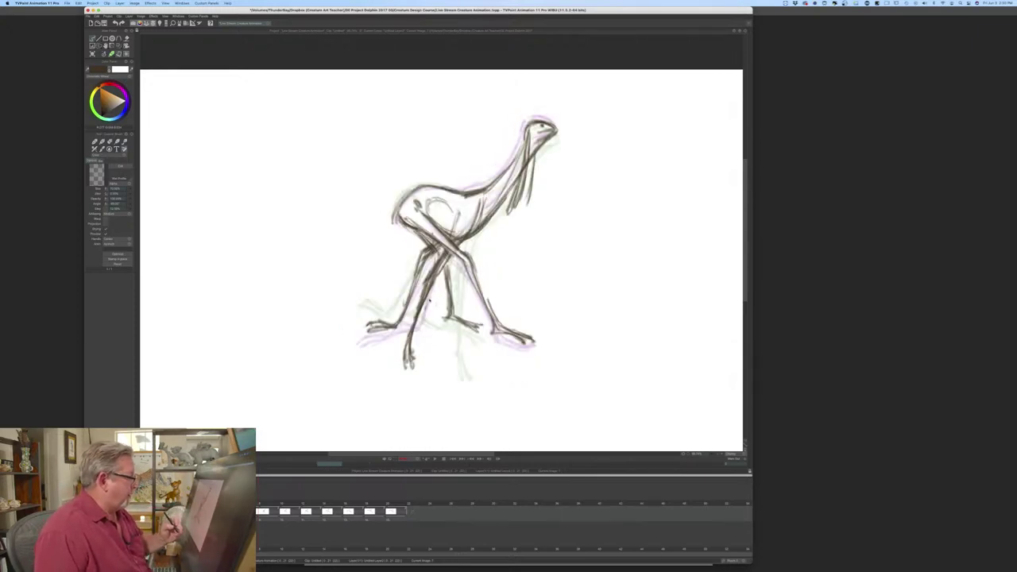
key(Left)
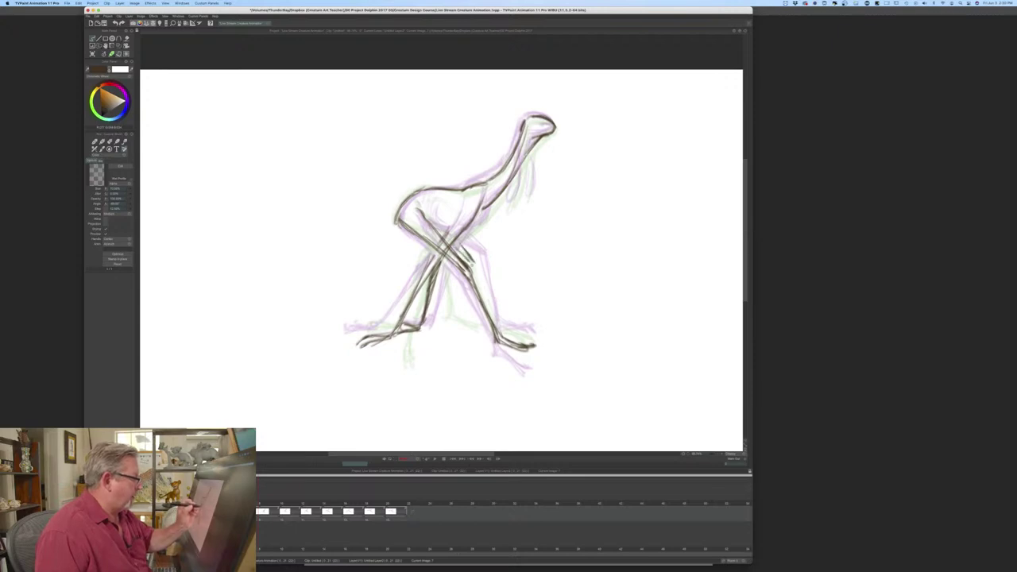
key(Right)
key(Left)
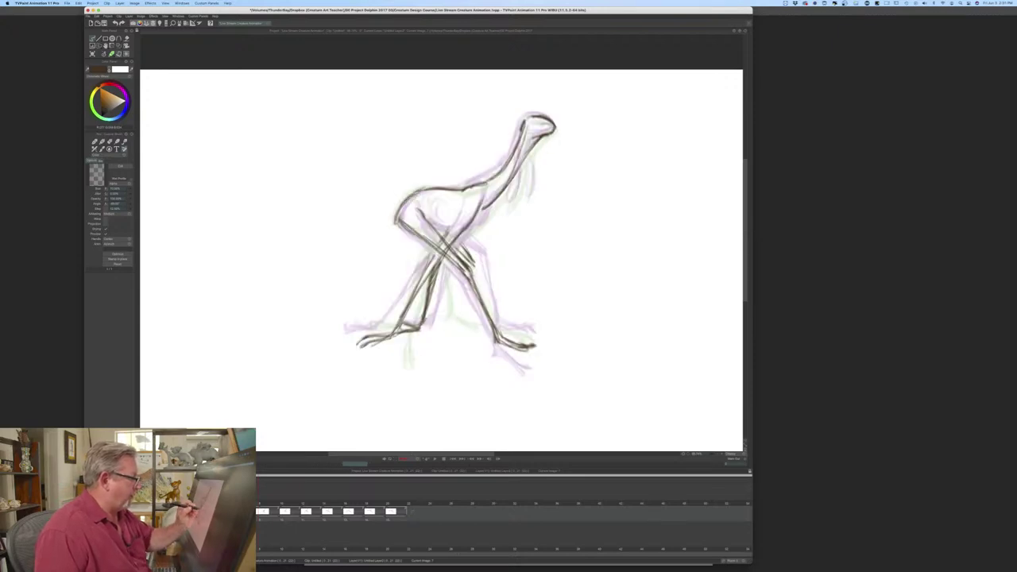
- Draw the remaining far leg and its foot alongside the near hind leg, flipping frames to check
mouse_move(469, 259)
mouse_down()
mouse_move(481, 326)
mouse_move(513, 328)
mouse_up()
key(Left)
key(Right)
key(Left)
key(Right)
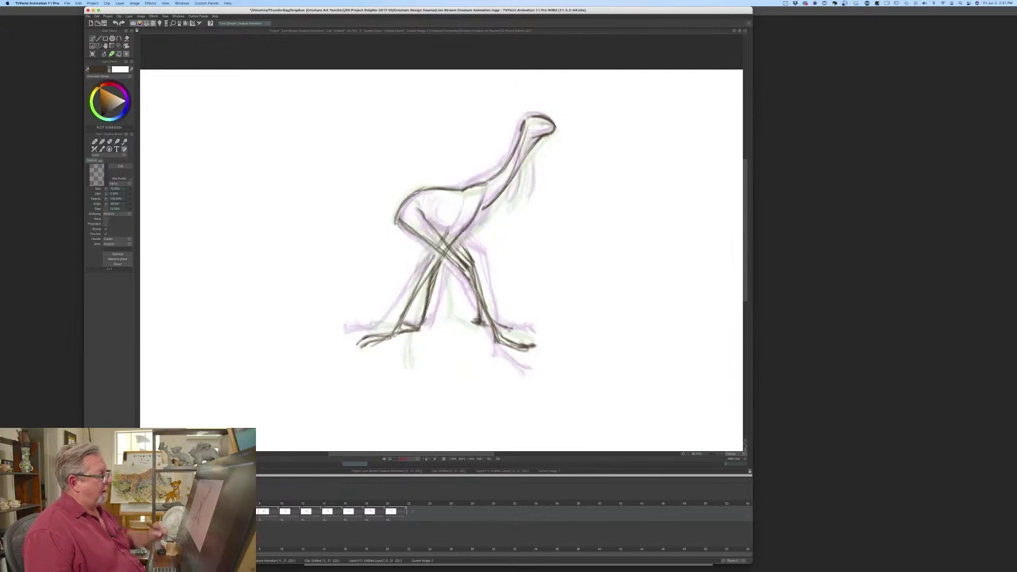
key(Right)
key(Left)
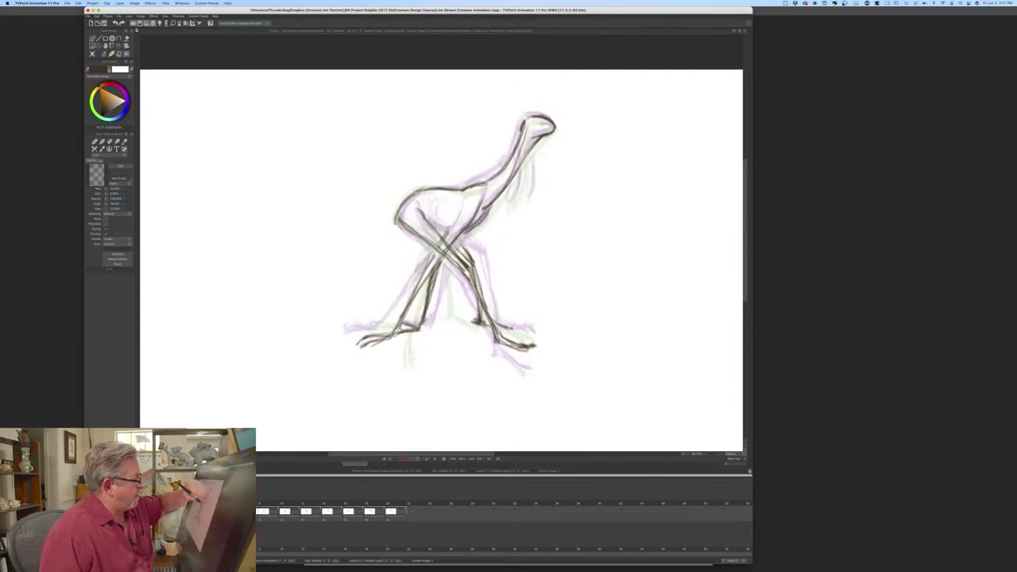
- Add short curved flank lines inside the torso ahead of the hip and compare them with the adjacent frame
drag(442, 208, 450, 227)
mouse_move(437, 202)
mouse_down()
mouse_move(439, 221)
mouse_move(434, 213)
mouse_up()
drag(435, 214, 446, 228)
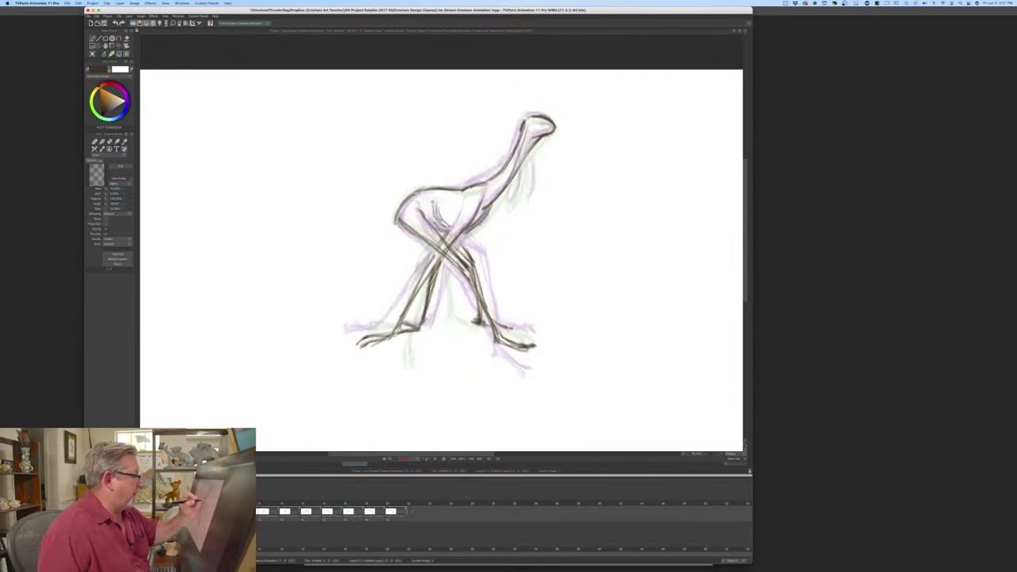
key(Right)
key(Left)
key(Right)
key(Left)
key(Right)
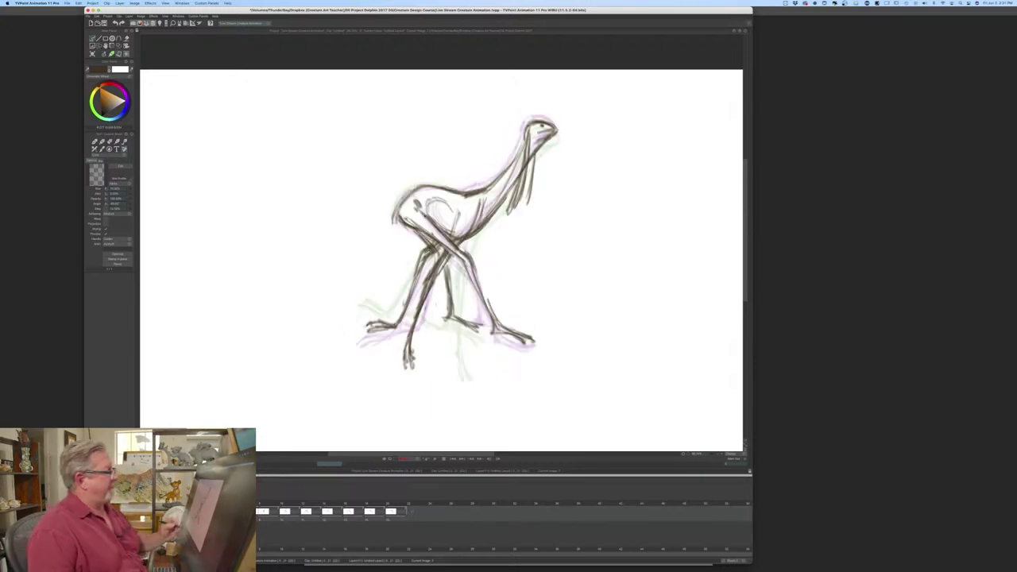
key(Left)
- Reinforce the near hind thigh's contour and add the eye and mouth details to the head
drag(408, 227, 459, 267)
key(Right)
key(Left)
mouse_move(554, 127)
mouse_down()
mouse_move(542, 126)
mouse_move(554, 128)
mouse_up()
key(Right)
key(Left)
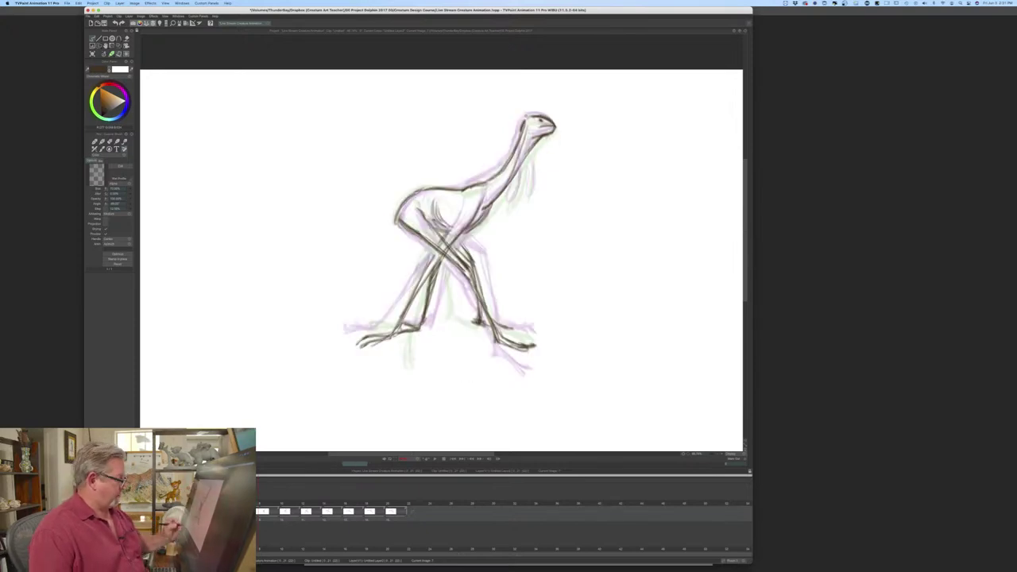
- On the next inbetween, draw the head, neck and shoulder lines and carry the back contour to the rump
key(Right)
key(Right)
key(Right)
key(Left)
key(Left)
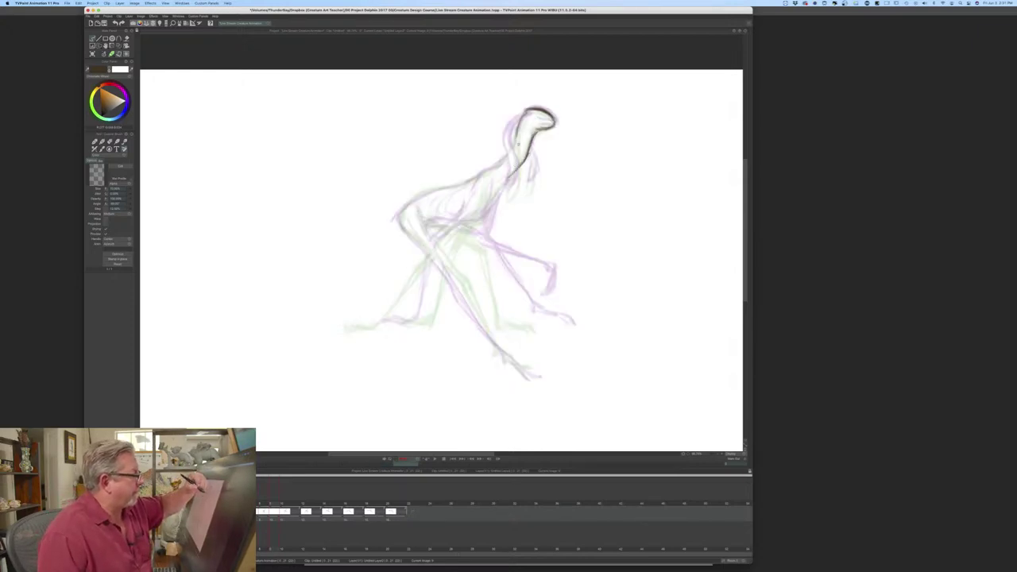
mouse_move(515, 145)
mouse_down()
mouse_move(469, 185)
mouse_move(480, 215)
mouse_up()
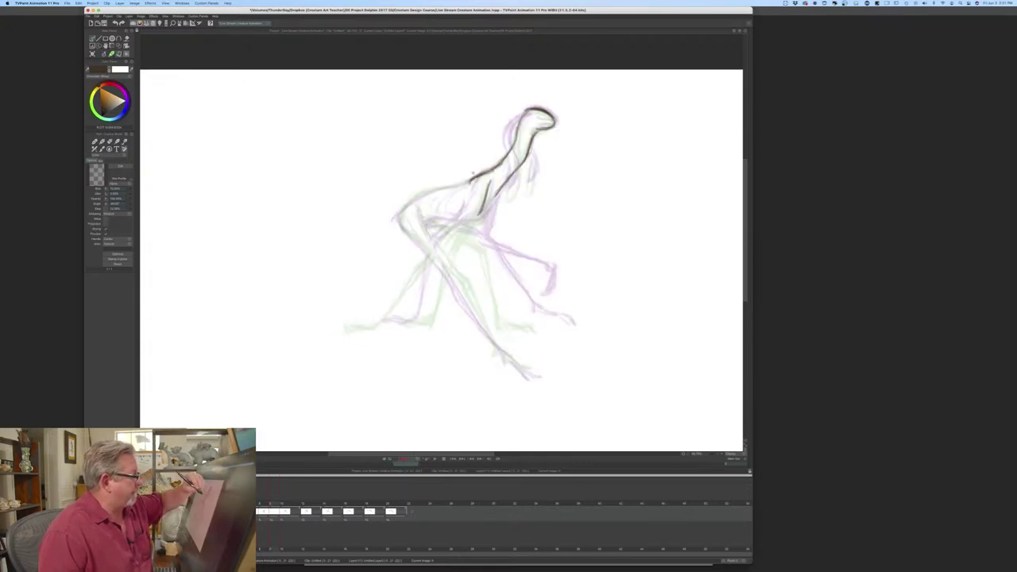
mouse_move(471, 180)
mouse_down()
mouse_move(423, 193)
mouse_move(395, 223)
mouse_up()
key(Left)
key(Right)
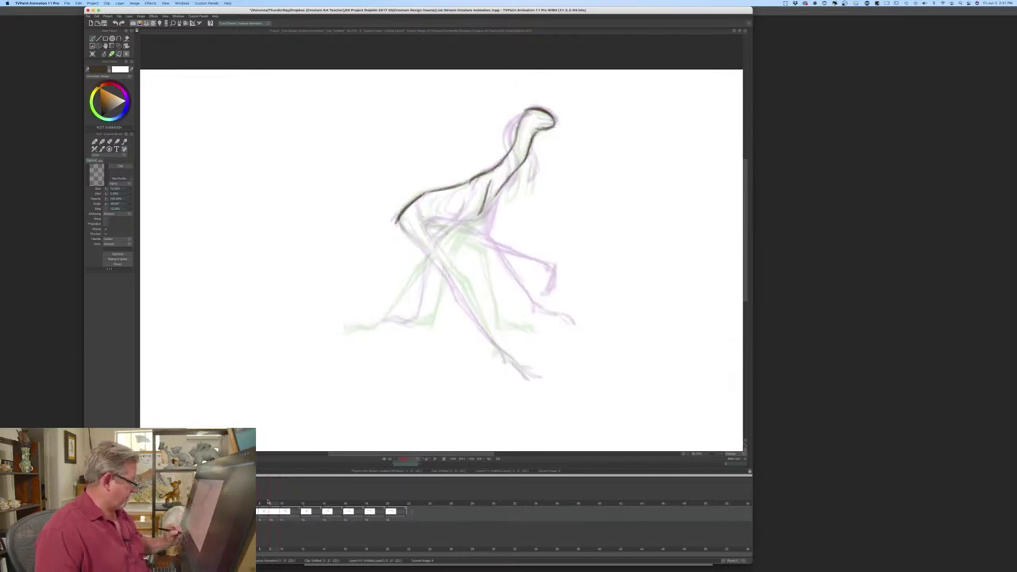
- Draw the near hind leg stretched forward under the body with its foot, checking it against the neighbouring poses
drag(396, 218, 413, 240)
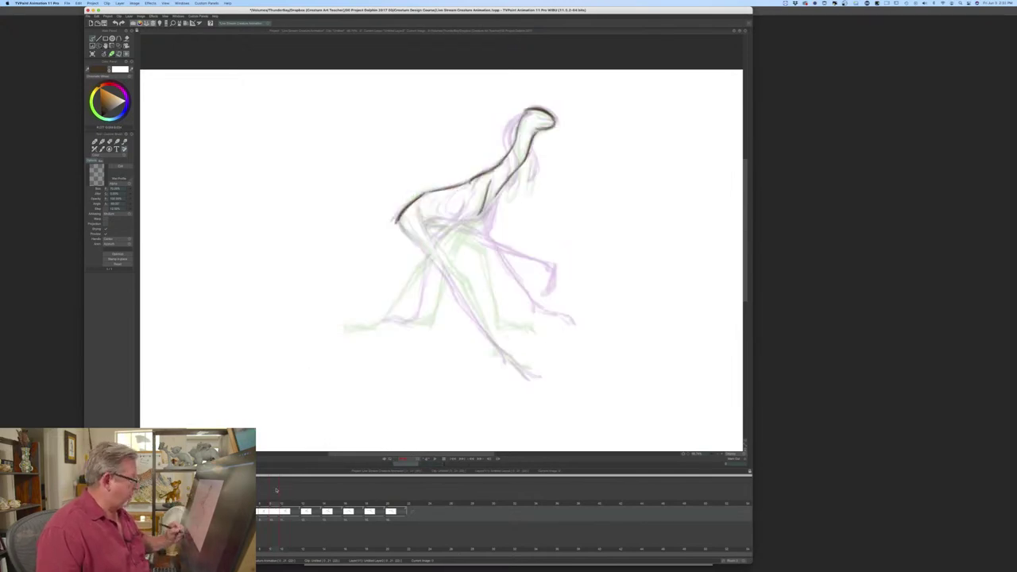
key(Left)
mouse_move(397, 223)
mouse_down()
mouse_move(419, 246)
mouse_move(431, 238)
mouse_move(461, 278)
mouse_up()
key(Right)
drag(407, 231, 479, 320)
mouse_move(456, 284)
mouse_down()
mouse_move(509, 362)
mouse_move(499, 361)
mouse_move(531, 370)
mouse_move(528, 378)
mouse_up()
key(Left)
key(Right)
key(Left)
key(Right)
key(Left)
key(Left)
key(Right)
key(Left)
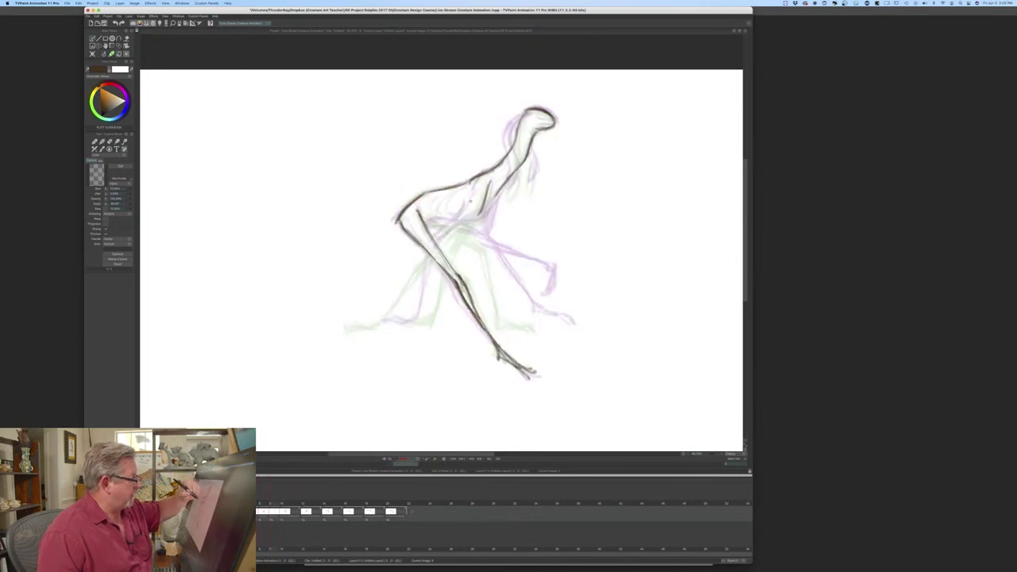
- Draw the near foreleg extended far back behind the body with its lifted foot, flipping to check the arc
mouse_move(480, 212)
mouse_down()
mouse_move(434, 236)
mouse_move(387, 289)
mouse_move(341, 308)
mouse_up()
mouse_move(419, 251)
mouse_down()
mouse_move(375, 299)
mouse_move(346, 308)
mouse_up()
drag(422, 253, 345, 307)
key(Left)
key(Right)
key(Right)
key(Left)
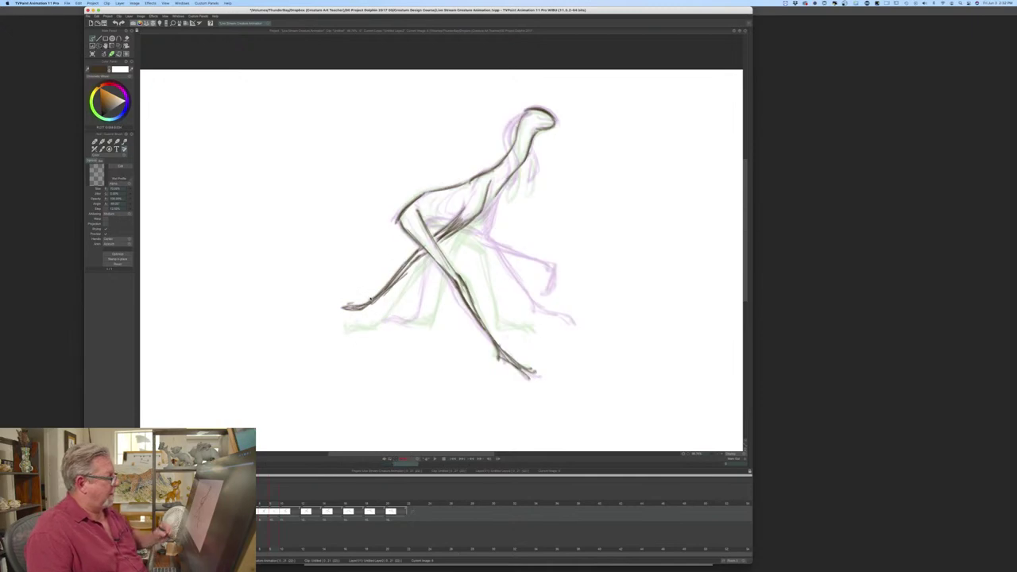
key(Right)
key(Left)
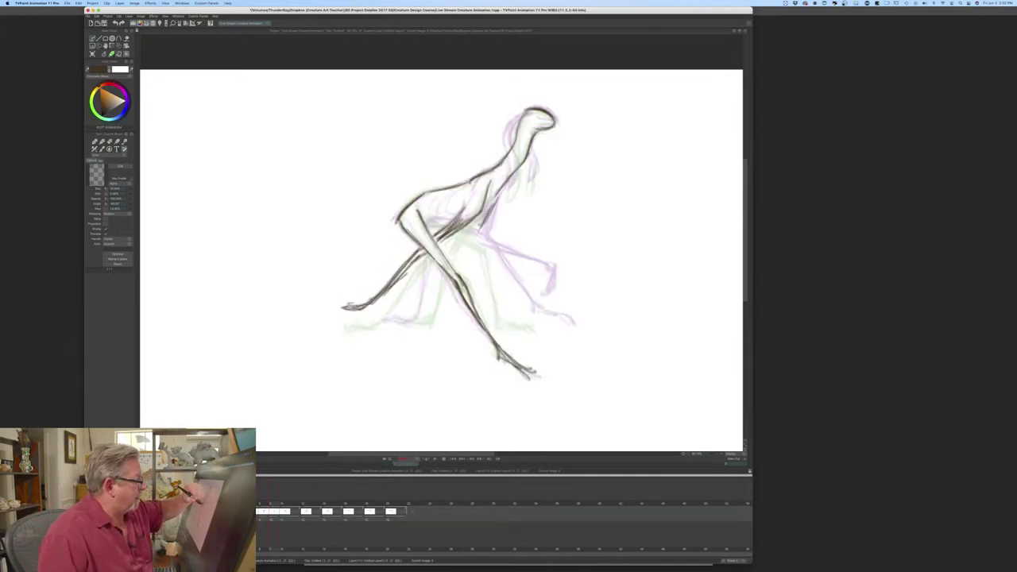
key(Right)
key(Left)
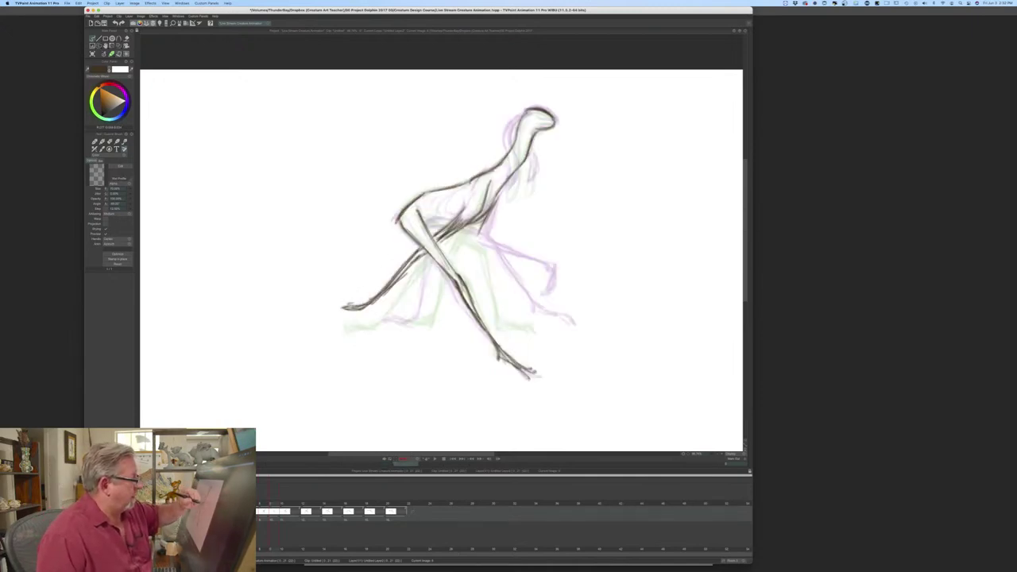
- Draw the bent leg hanging below the chest with its foot curled back, comparing it with the adjacent frames
mouse_move(488, 213)
mouse_down()
mouse_move(474, 233)
mouse_move(481, 288)
mouse_move(469, 255)
mouse_move(481, 287)
mouse_up()
key(Left)
key(Right)
key(Left)
key(Right)
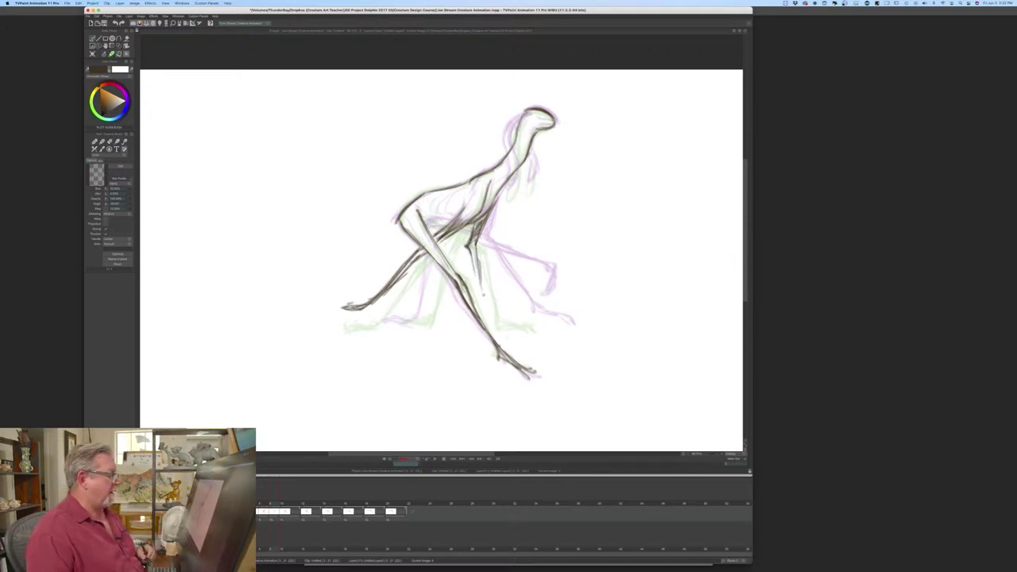
drag(469, 250, 490, 310)
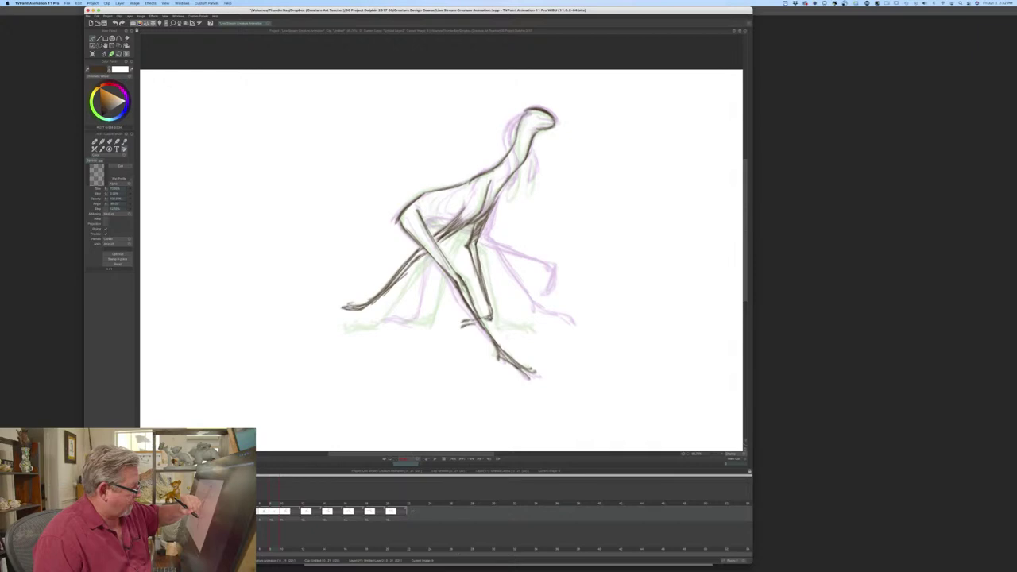
drag(480, 312, 488, 316)
key(Left)
key(Right)
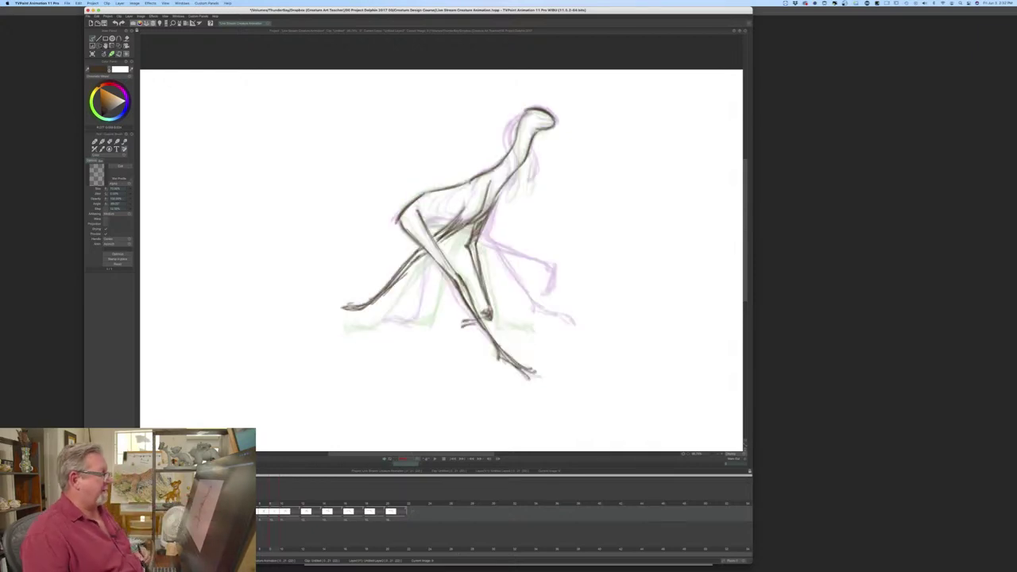
key(Left)
key(Right)
key(Left)
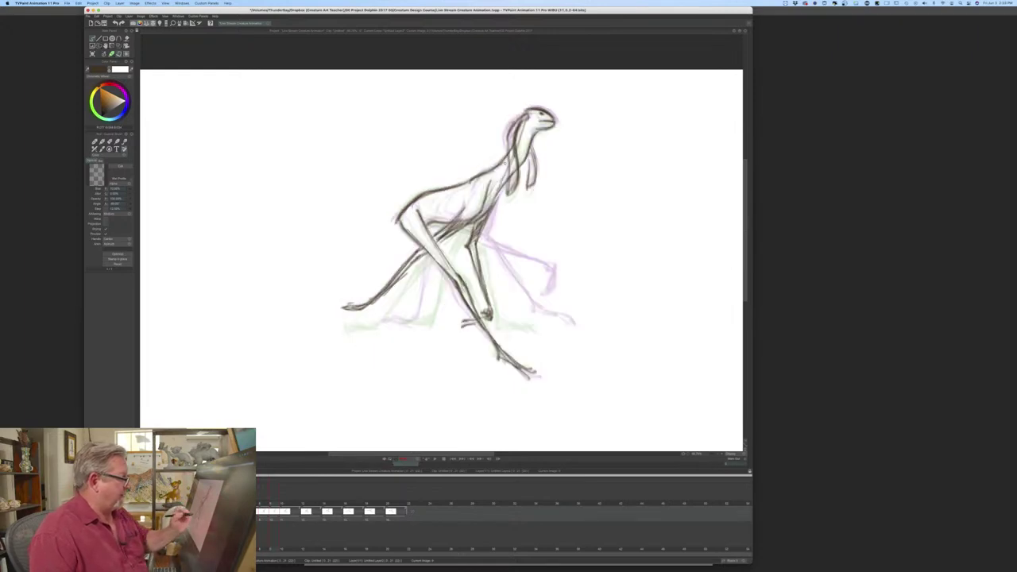
- Draw the remaining leg reaching forward from under the belly with its toes, flipping frames to check
drag(499, 267, 524, 315)
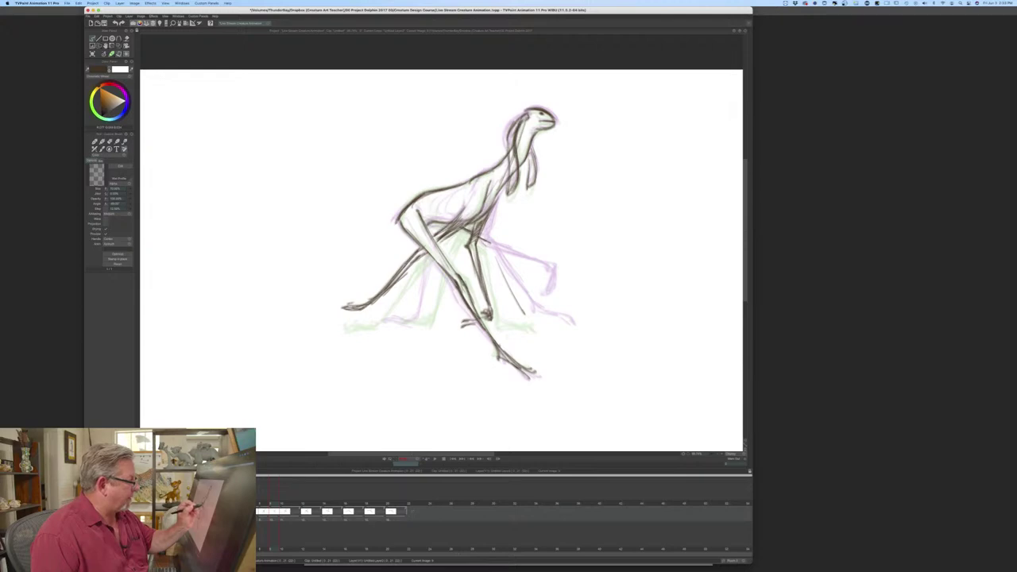
mouse_move(463, 233)
mouse_down()
mouse_move(491, 244)
mouse_move(515, 310)
mouse_up()
mouse_move(497, 273)
mouse_down()
mouse_move(521, 317)
mouse_move(549, 320)
mouse_up()
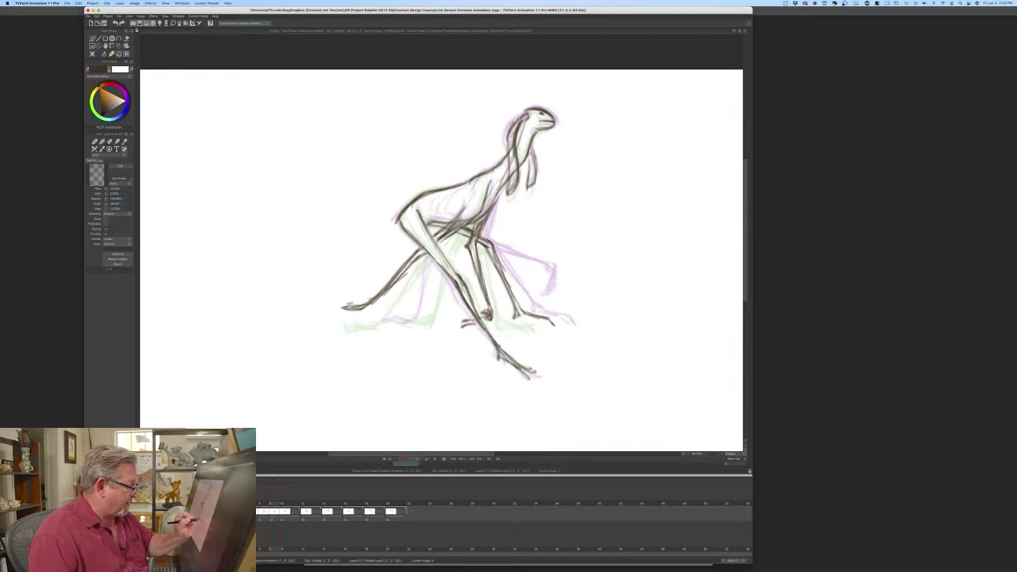
drag(519, 313, 537, 320)
key(Left)
key(Right)
key(Left)
key(Right)
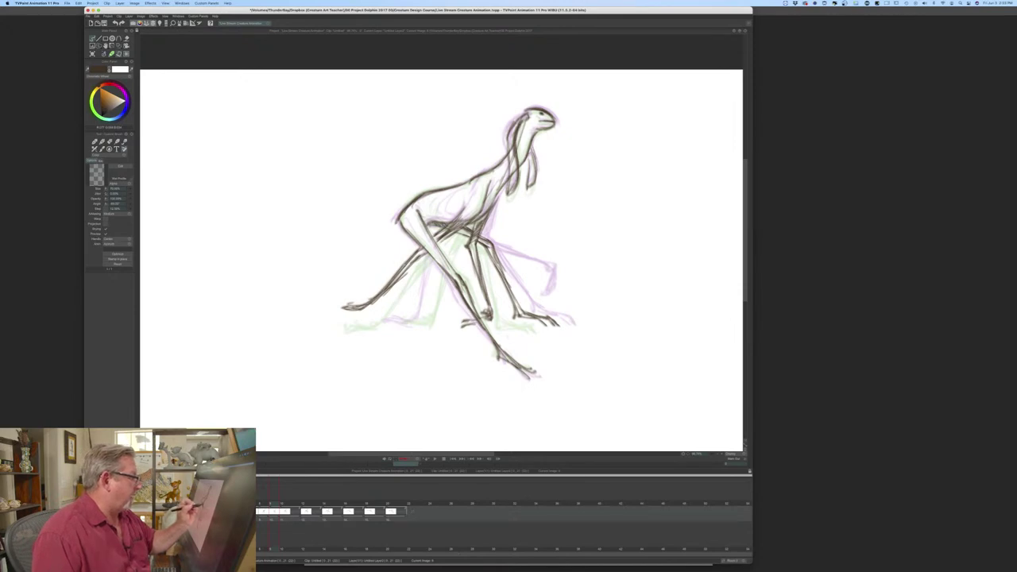
drag(481, 237, 499, 260)
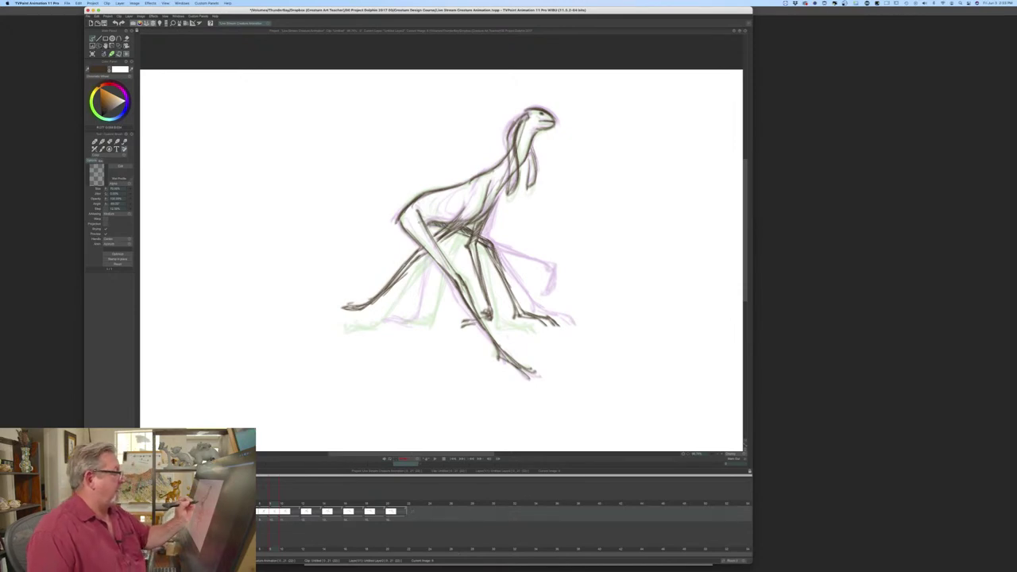
- Add inner contour lines to the near hind thigh and a curved flank line ahead of the hip
drag(413, 216, 445, 265)
drag(421, 234, 456, 278)
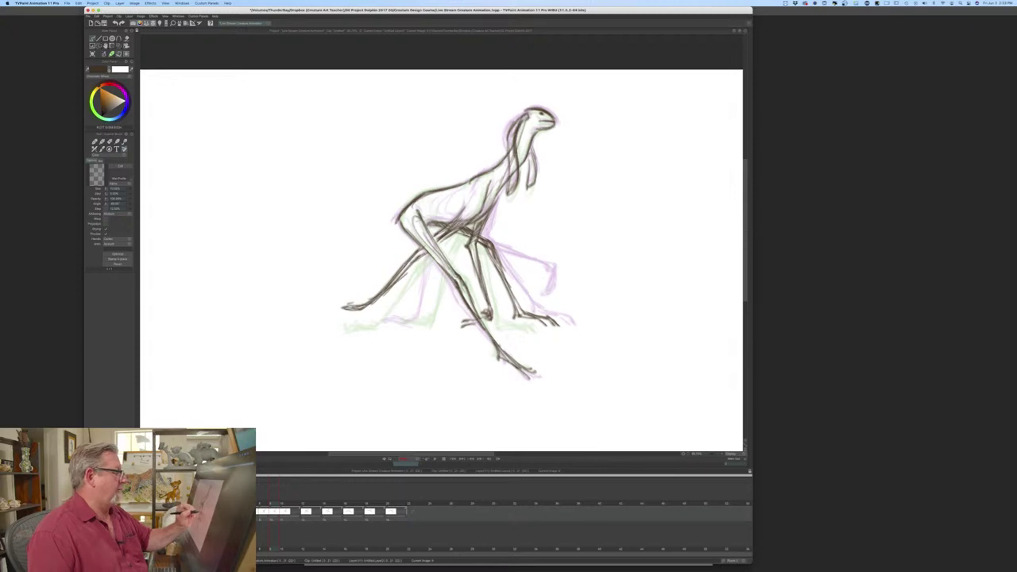
key(Left)
key(Right)
key(Left)
key(Right)
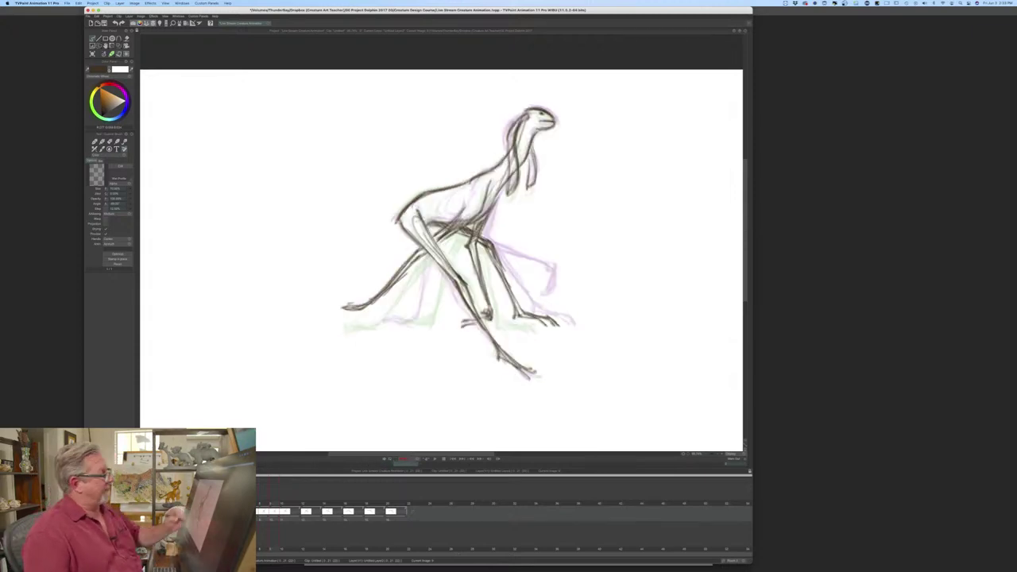
drag(437, 213, 449, 194)
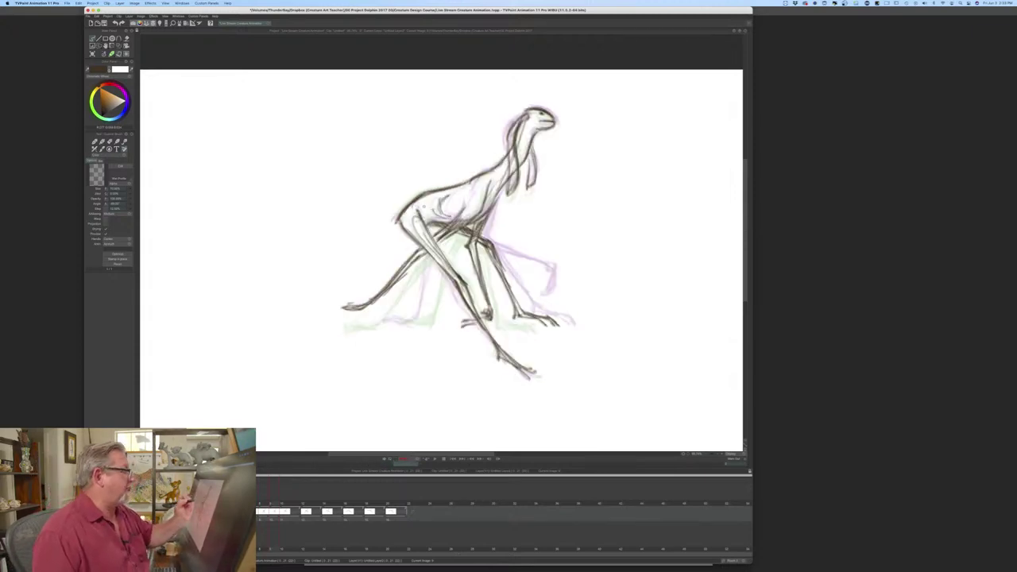
- Flip to the neighbouring drawing and darken the chest contour just below the shoulder
key(Left)
key(Right)
drag(492, 180, 488, 207)
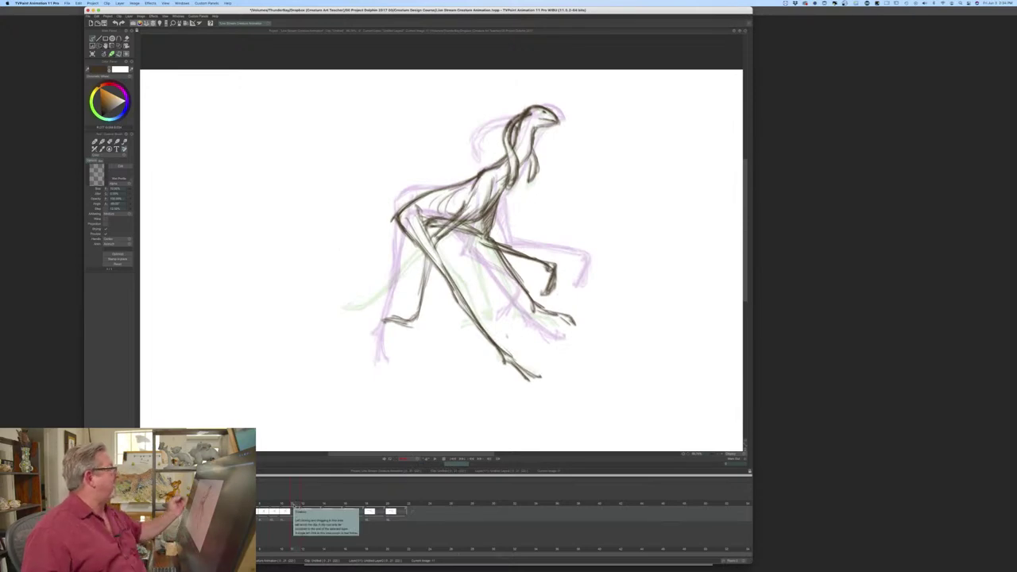
- Start the next inbetween on a blank drawing and rough in the crown and snout, flipping against the previous frame
click(92, 53)
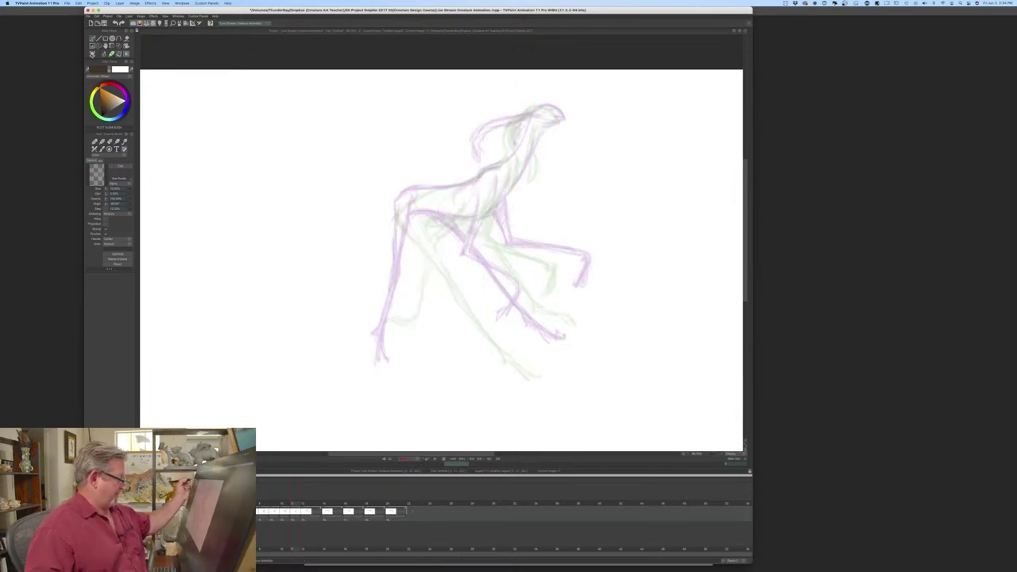
key(Left)
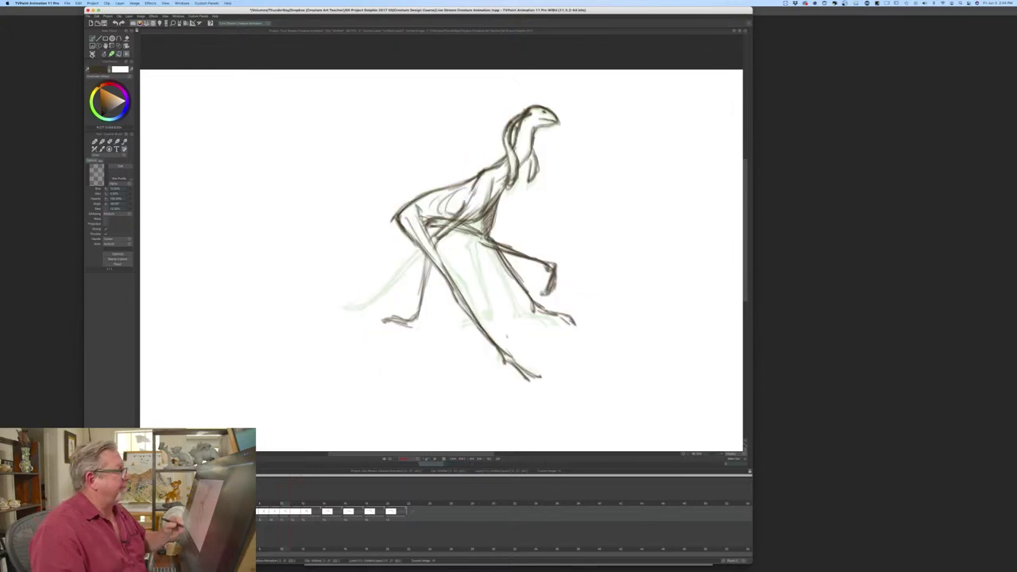
key(Right)
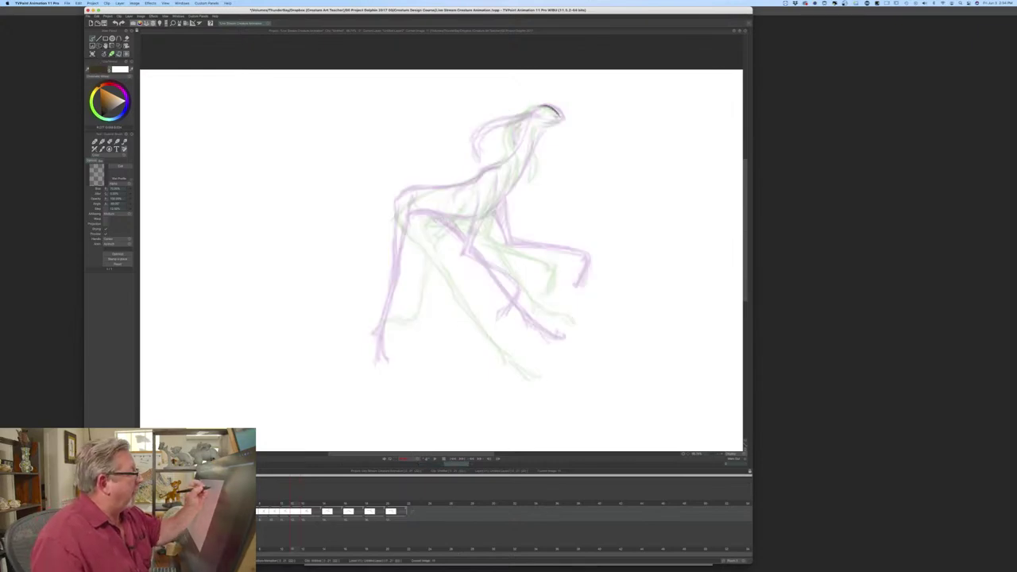
key(ctrl+z)
key(BackSpace)
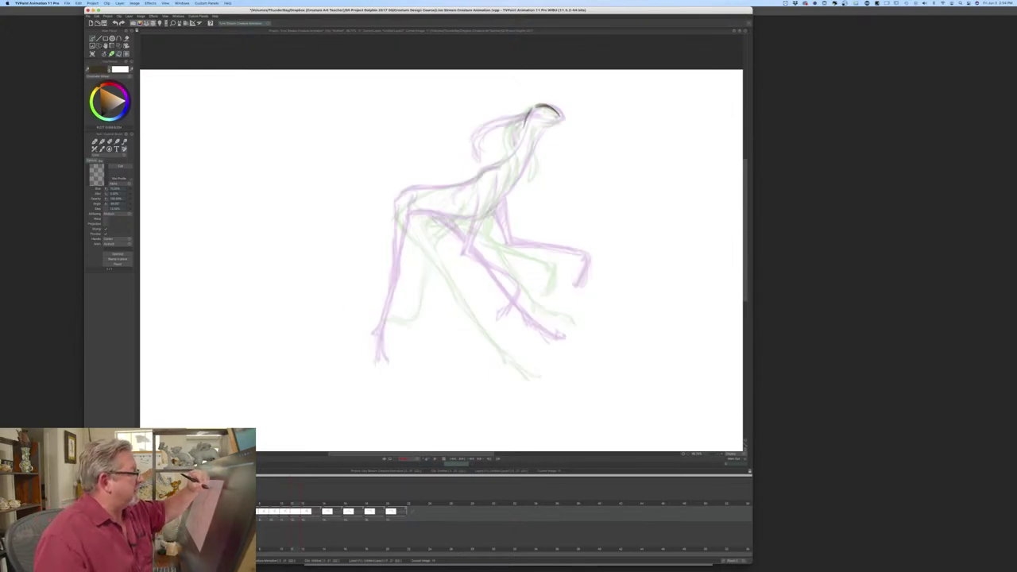
key(ctrl+z)
key(BackSpace)
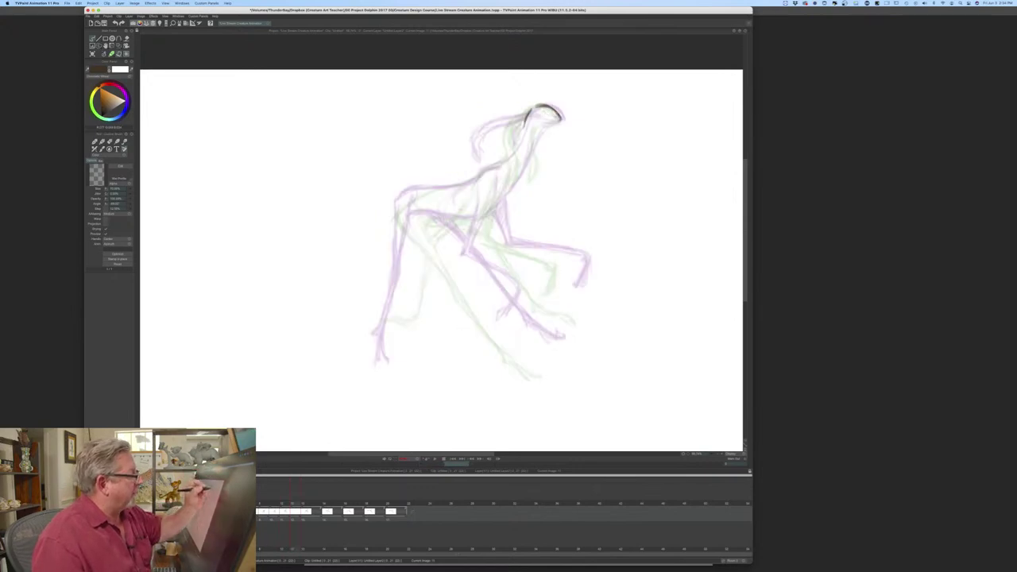
key(Left)
key(Right)
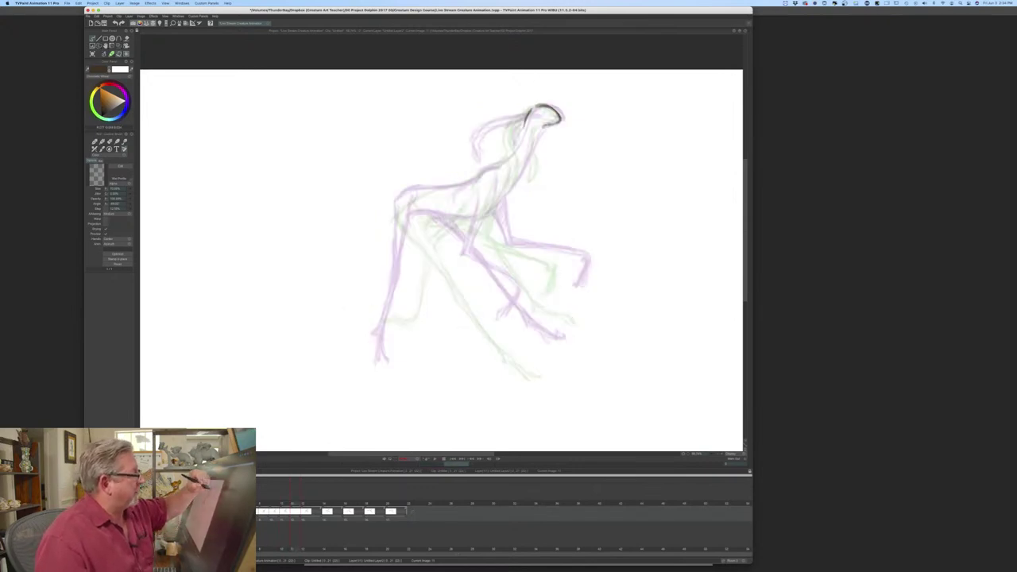
key(Left)
key(Right)
- Draw the neck, throat and shoulder lines running down toward the chest, flipping frames to check their spacing
mouse_move(525, 117)
mouse_down()
mouse_move(499, 163)
mouse_move(525, 167)
mouse_move(472, 211)
mouse_up()
key(Left)
key(Right)
key(Left)
key(Right)
key(Left)
key(Right)
key(Left)
key(Right)
key(Left)
key(Right)
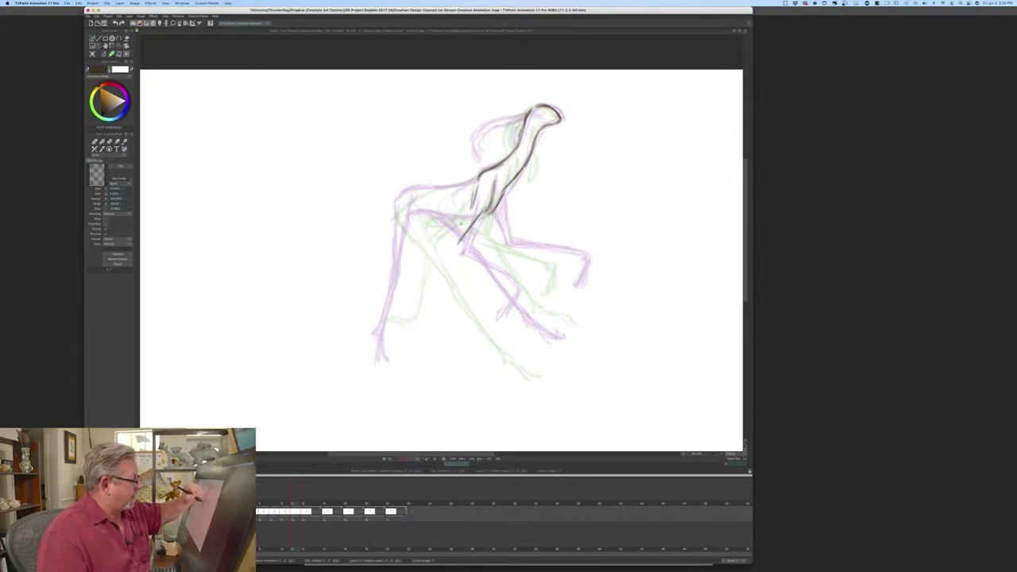
- Draw the near foreleg bent beneath the chest, with its foot trailing backward, comparing it with the previous drawing
drag(473, 209, 448, 244)
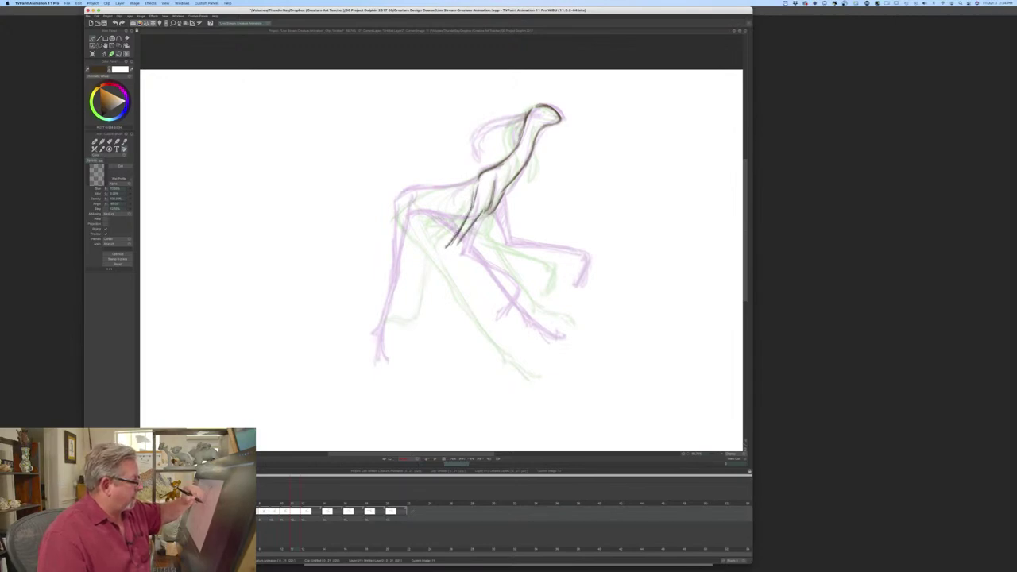
key(Left)
key(Right)
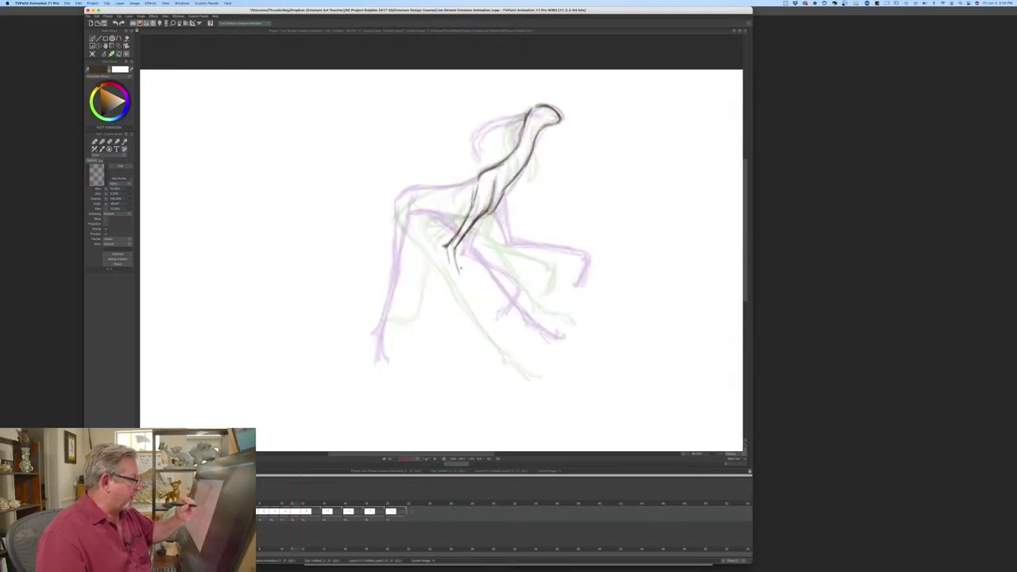
drag(454, 248, 468, 308)
mouse_move(457, 269)
mouse_down()
mouse_move(472, 316)
mouse_move(440, 325)
mouse_up()
key(Left)
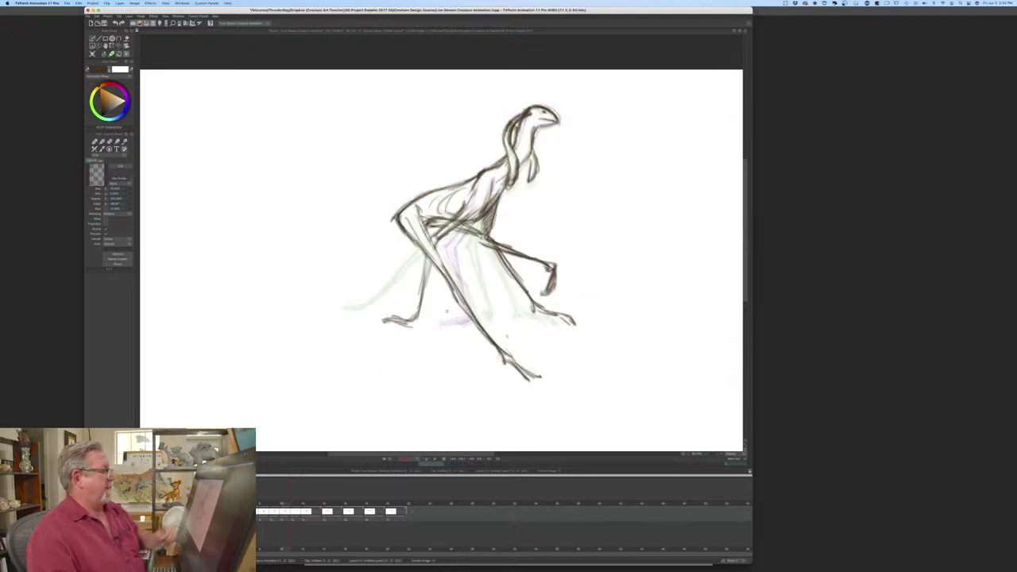
key(Right)
key(Left)
key(Right)
key(Left)
key(Right)
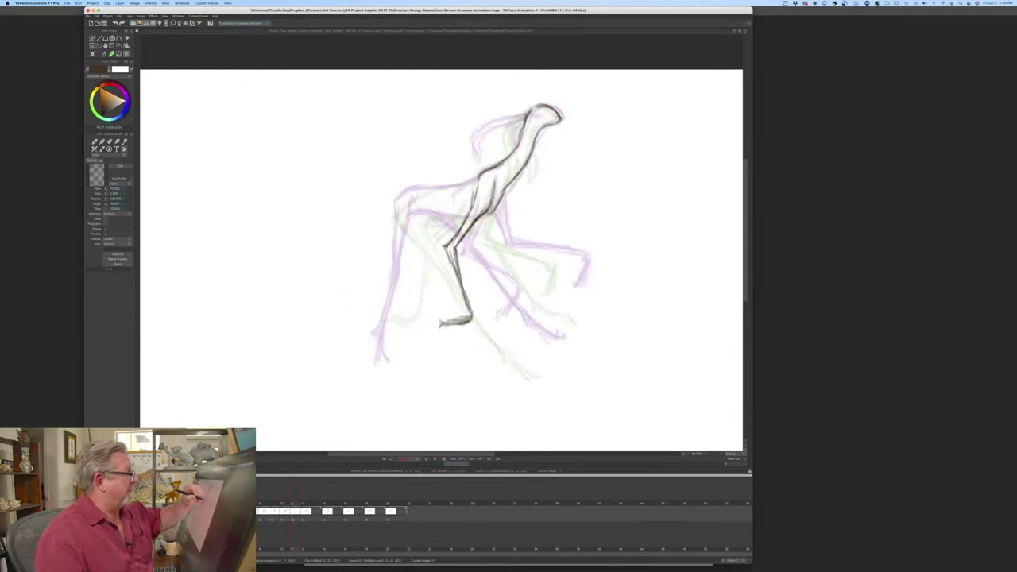
- Draw the far foreleg's vertical upper section below the chest and fill it with shading strokes
drag(499, 202, 497, 248)
key(Left)
key(Right)
drag(499, 205, 492, 225)
drag(501, 212, 493, 237)
drag(497, 229, 491, 241)
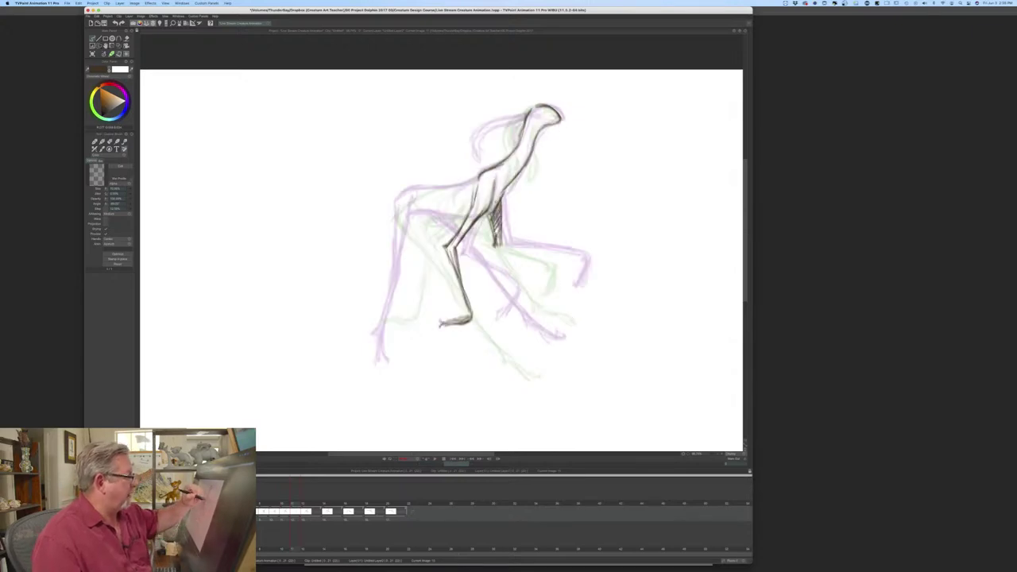
key(Left)
key(Right)
- Add the eye, mouth and two head tendrils swinging back along the neck, erasing the neck line where the near tendril overlaps
click(549, 113)
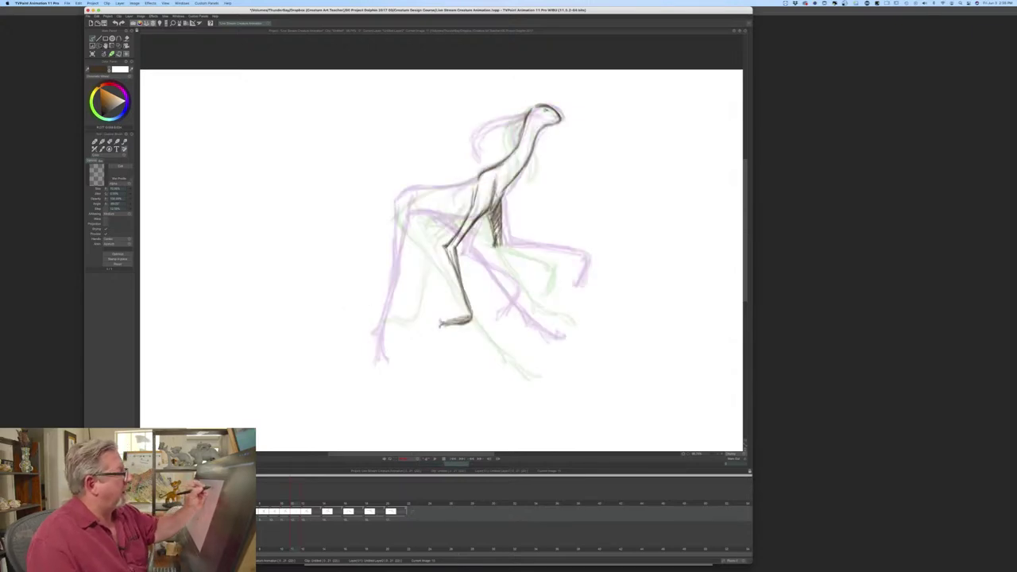
key(Left)
key(Right)
mouse_move(526, 109)
mouse_down()
mouse_move(492, 133)
mouse_move(487, 167)
mouse_up()
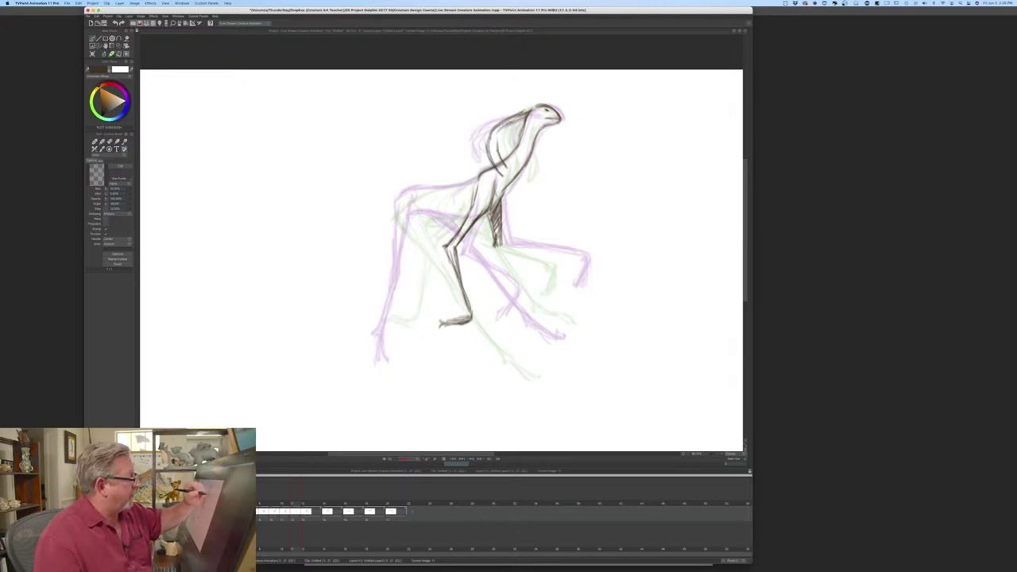
key(e)
drag(492, 166, 501, 164)
key(Left)
key(Right)
key(Left)
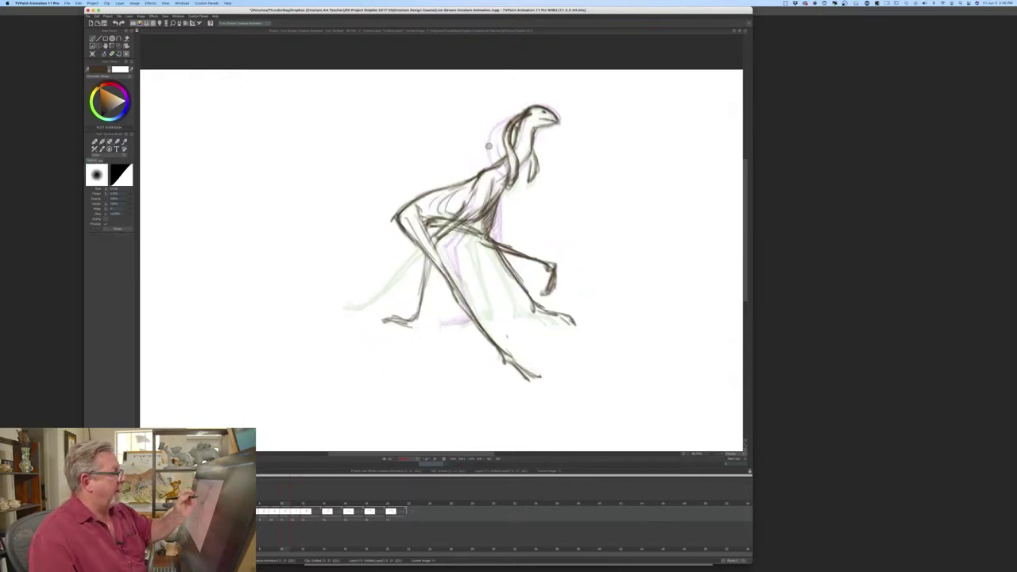
key(Right)
click(112, 53)
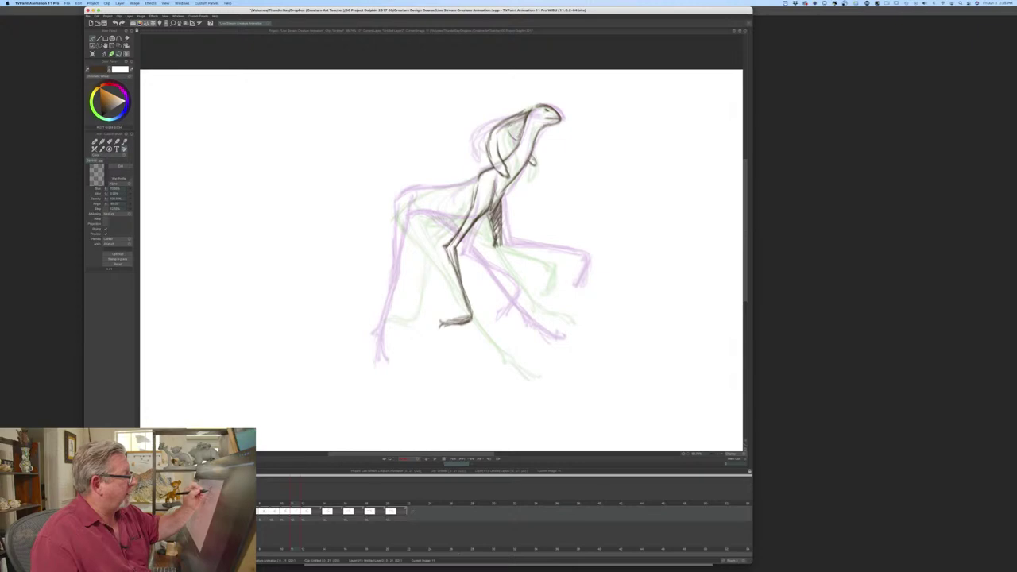
key(Right)
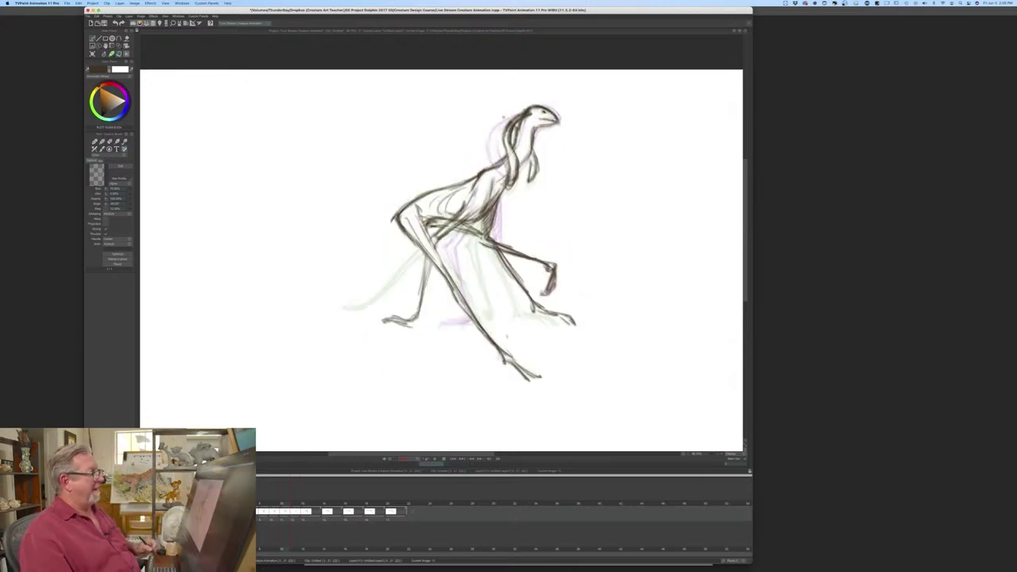
key(Left)
- Draw the back and belly lines and the near hind leg reaching down to its toes, flipping to check
drag(296, 480, 347, 492)
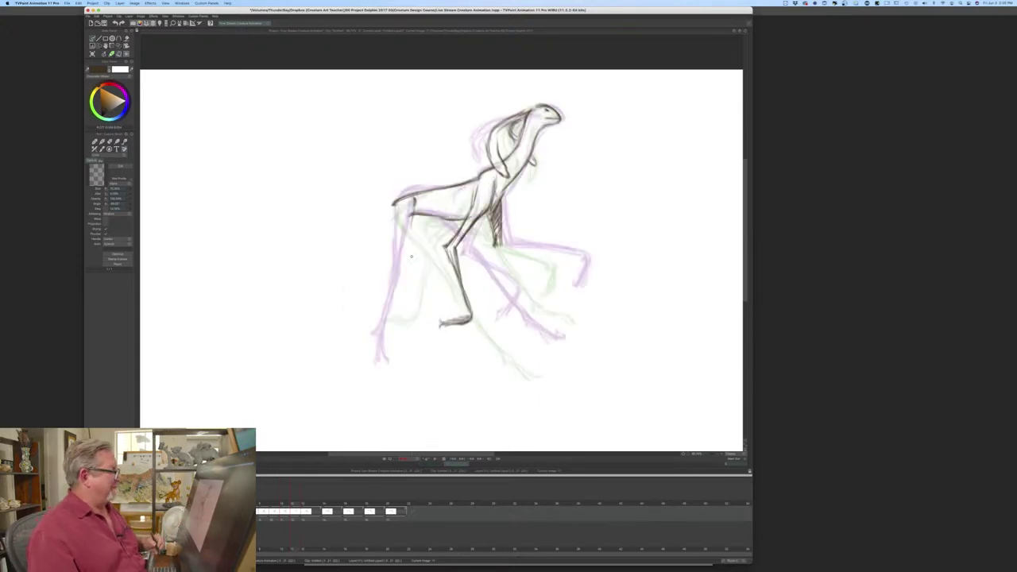
drag(413, 209, 418, 257)
drag(400, 206, 415, 272)
drag(414, 228, 439, 361)
drag(416, 278, 437, 352)
mouse_move(422, 306)
mouse_down()
mouse_move(434, 363)
mouse_move(457, 387)
mouse_move(446, 377)
mouse_up()
key(Left)
key(Right)
key(Left)
key(Right)
key(Left)
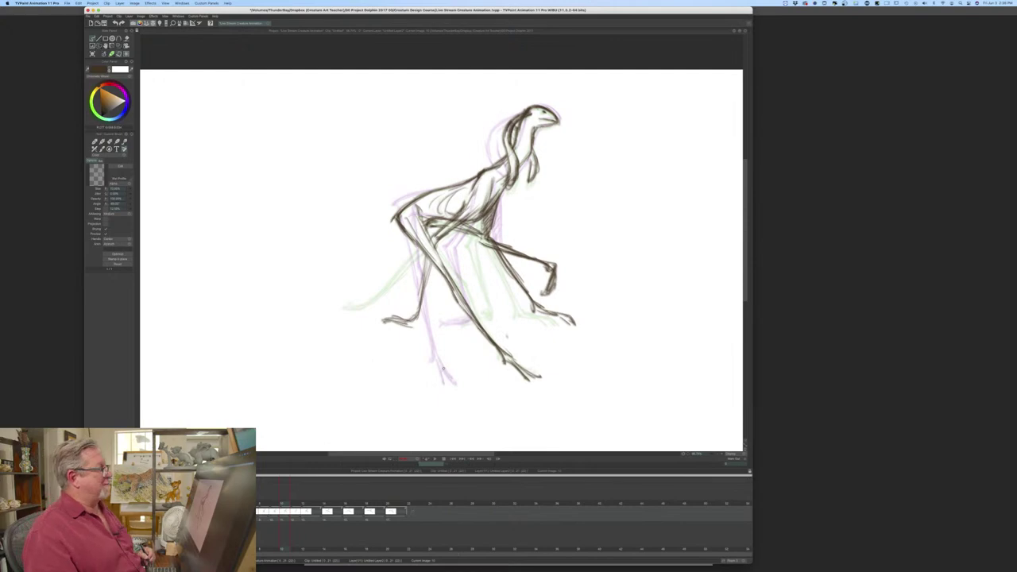
key(Right)
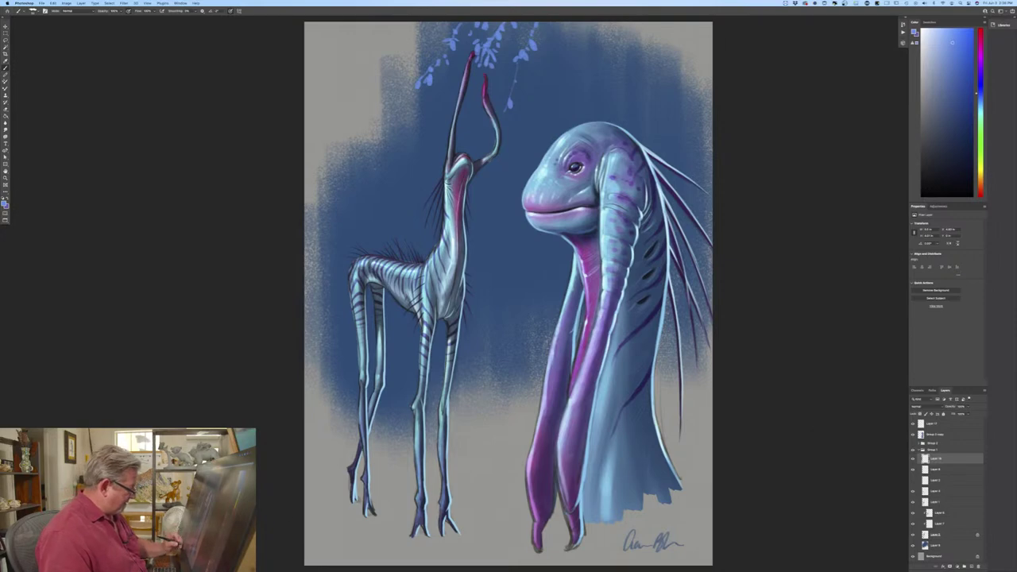
- Switch back to TVPaint Animation and draw a curved contour line on the creature's flank, flipping frames to compare
mouse_move(318, 567)
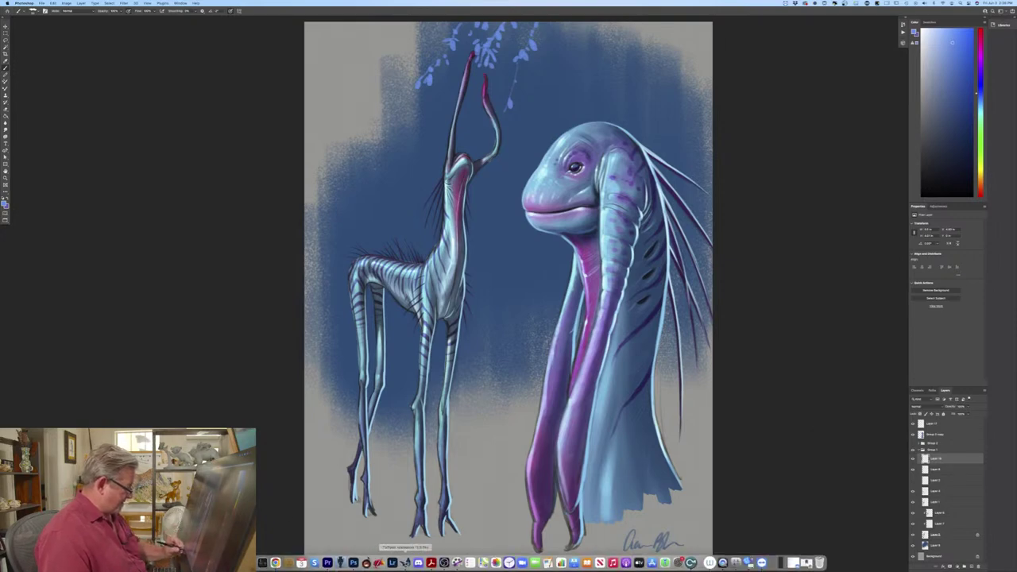
click(406, 561)
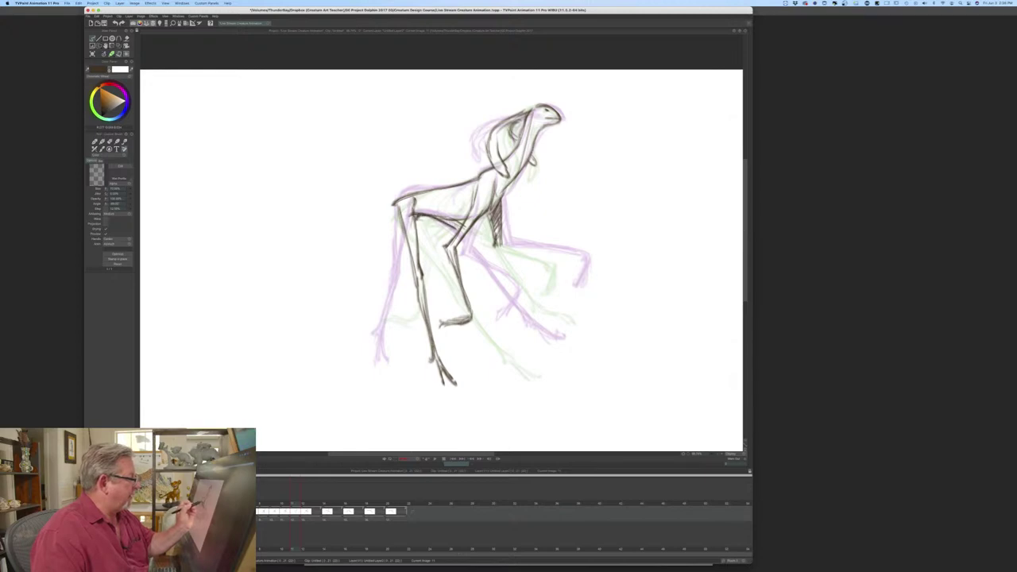
drag(439, 200, 450, 218)
key(Left)
key(Right)
key(Left)
key(Right)
key(Left)
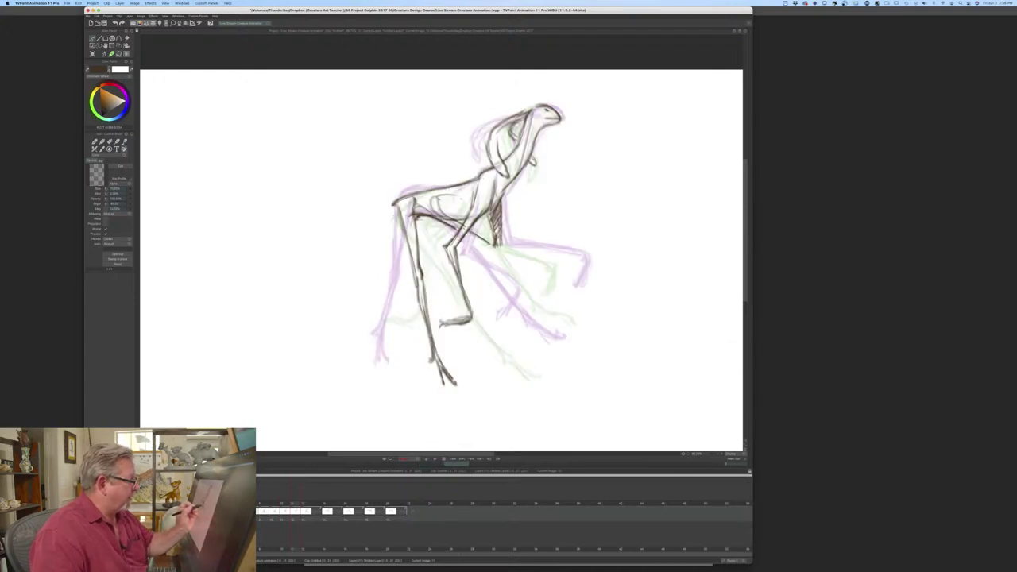
- Draw the underside of the far hind thigh below the belly and clean up its overlap with the near foreleg
mouse_move(488, 248)
mouse_down()
mouse_move(464, 231)
mouse_move(453, 245)
mouse_up()
key(e)
key(Left)
key(Right)
- Add a small curved rib line behind the near shoulder and flip to check it
key(b)
drag(467, 203, 458, 212)
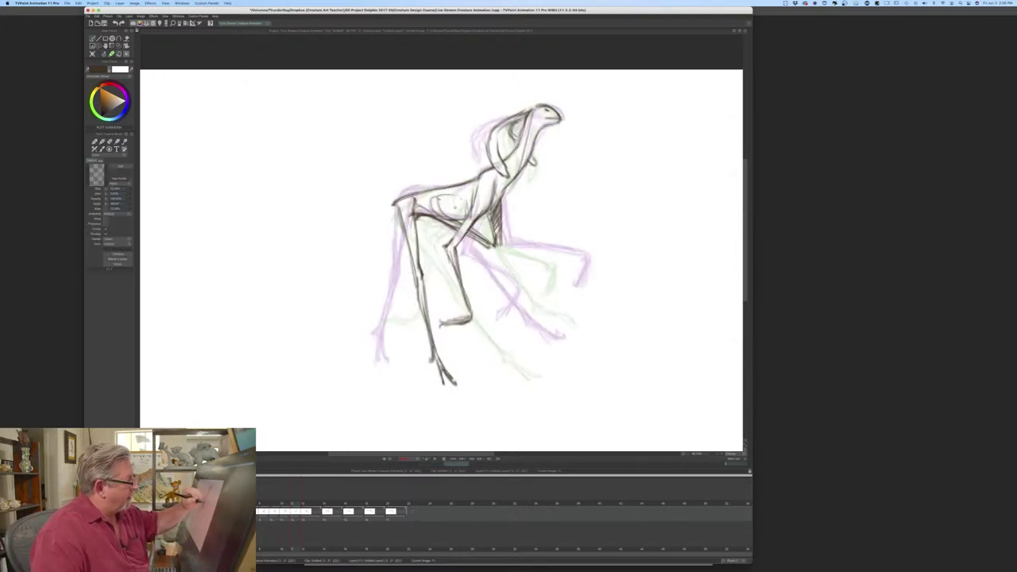
key(Left)
key(Right)
key(Left)
key(Right)
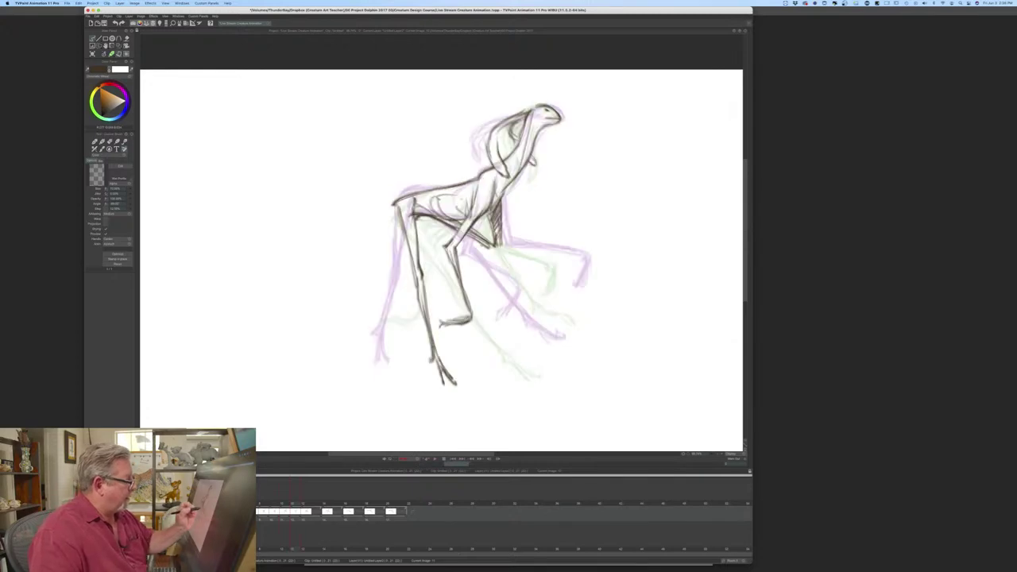
- Draw the far hind leg's lower section reaching forward from under the belly, ending in its foot
drag(510, 274, 567, 327)
key(Left)
key(Right)
drag(493, 249, 537, 311)
key(Left)
key(Right)
key(Left)
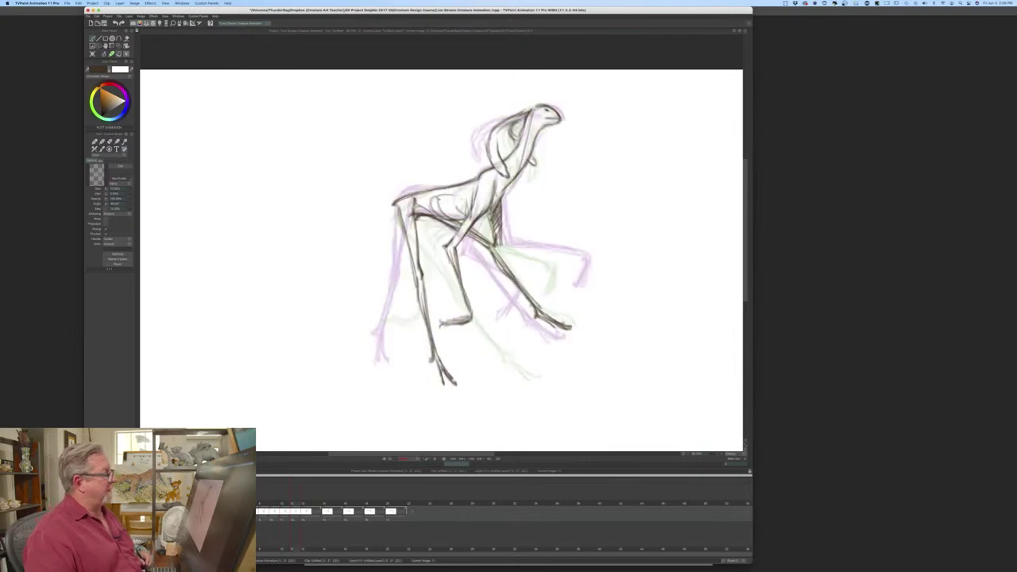
key(Right)
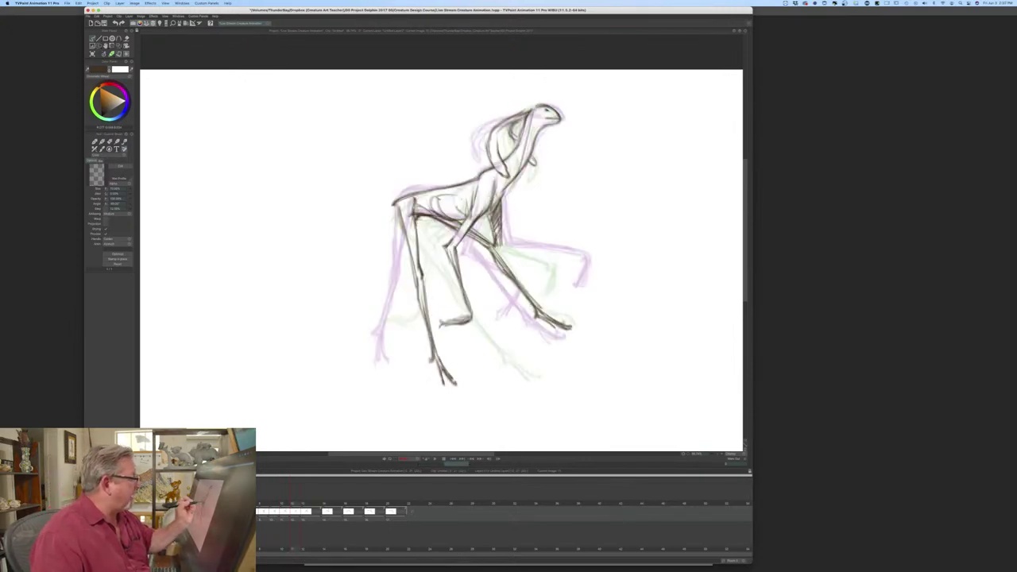
- Add inner contour lines to the near hind thigh and flip repeatedly to judge the leg's movement
drag(414, 219, 419, 255)
mouse_move(415, 222)
mouse_down()
mouse_move(422, 270)
mouse_move(402, 214)
mouse_move(411, 253)
mouse_up()
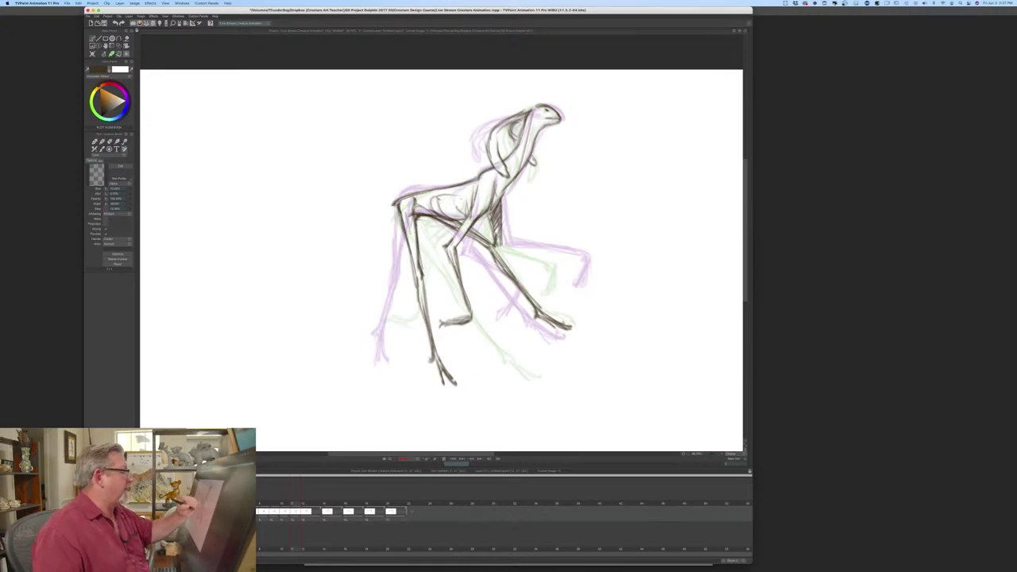
key(Left)
key(Right)
key(Left)
key(Right)
key(Left)
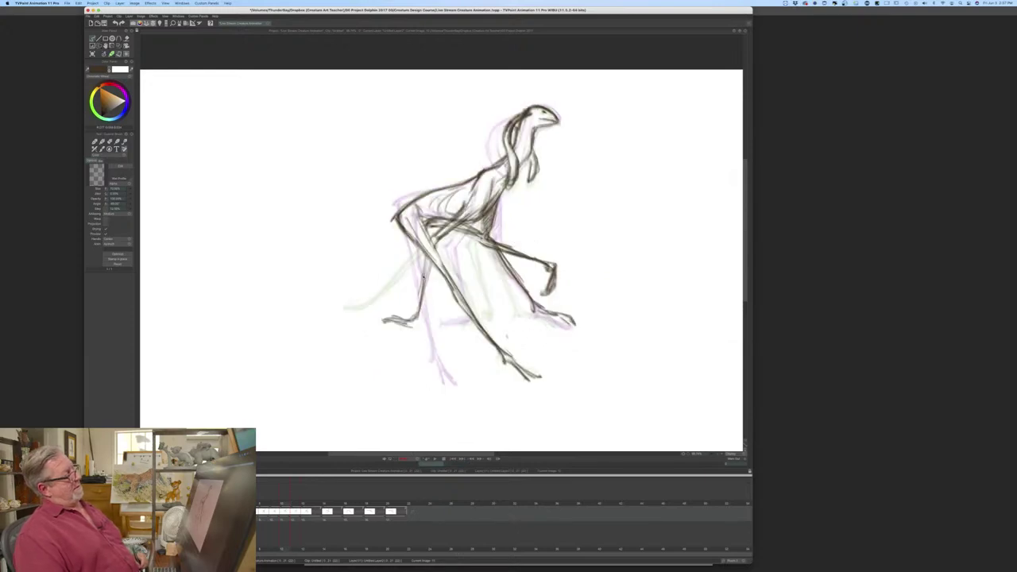
key(Right)
key(Left)
key(Right)
key(Left)
key(Right)
- Reinforce the near foreleg's contour above the elbow, flipping against the previous drawing
drag(461, 232, 449, 245)
key(Left)
key(Right)
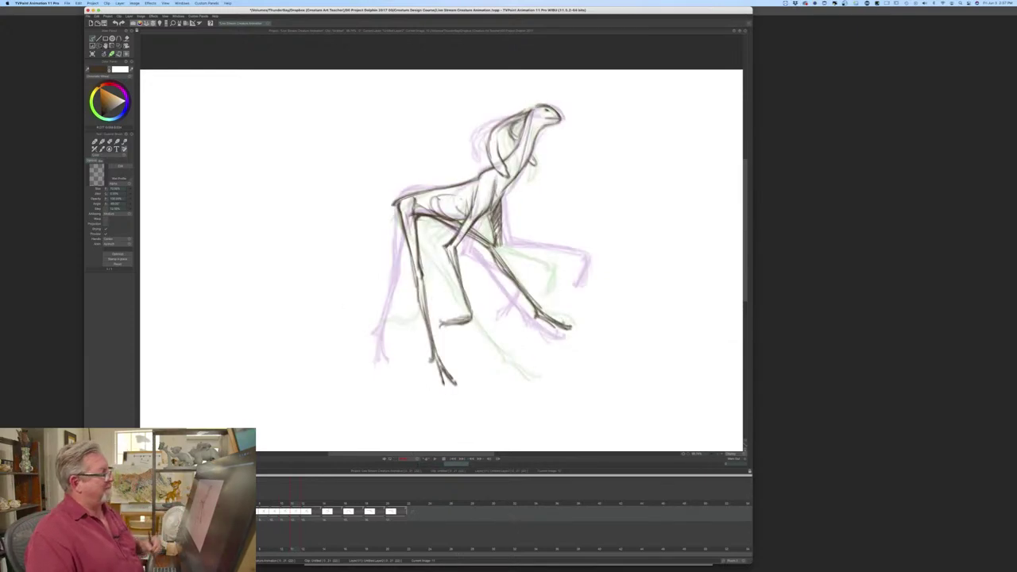
key(Left)
key(Right)
key(Left)
key(Right)
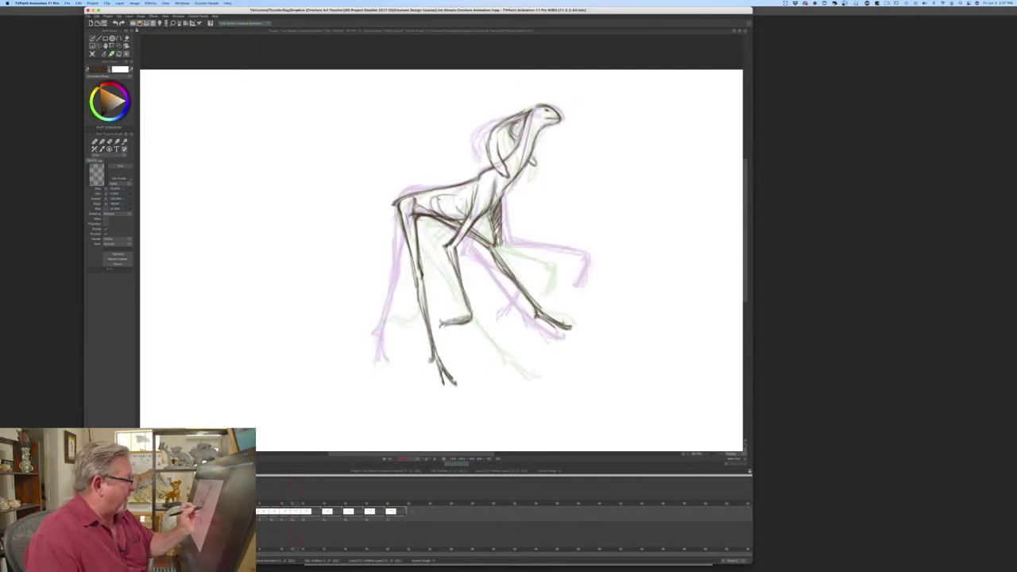
- Draw the far foreleg's lower section extended forward with the foot hanging down, flipping to check the arc
mouse_move(502, 243)
mouse_down()
mouse_move(574, 257)
mouse_move(566, 291)
mouse_move(564, 268)
mouse_move(510, 247)
mouse_up()
key(Left)
key(Right)
key(Left)
key(Right)
key(Left)
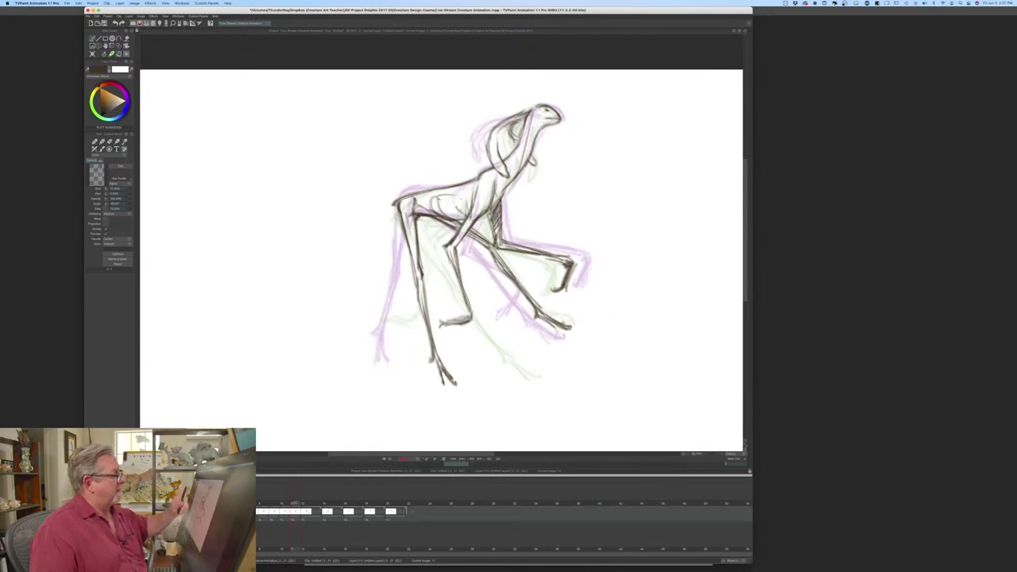
- Erase the near hind leg above the foot and redraw the rump line curving down further back
key(e)
drag(417, 189, 416, 276)
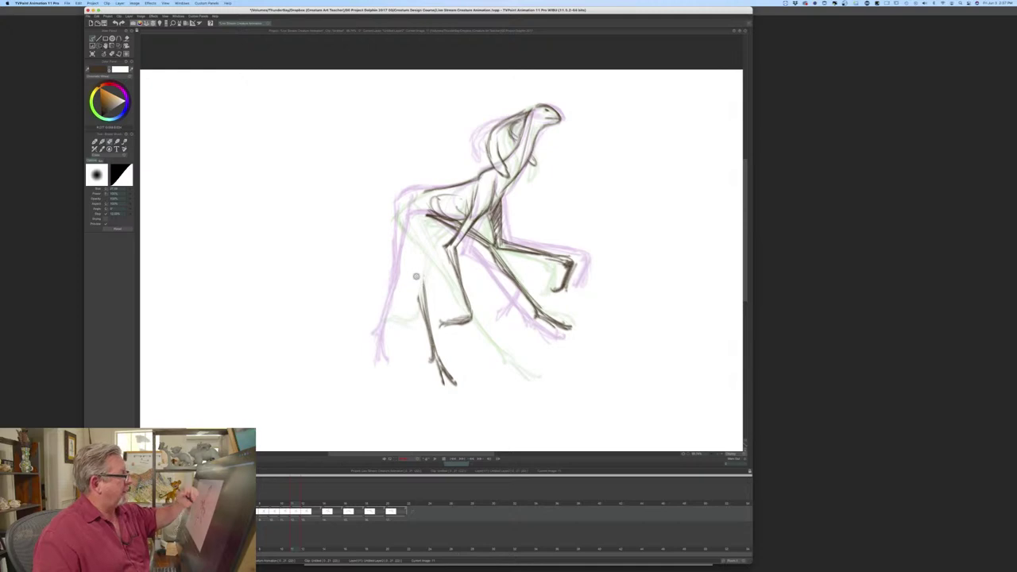
drag(434, 189, 387, 213)
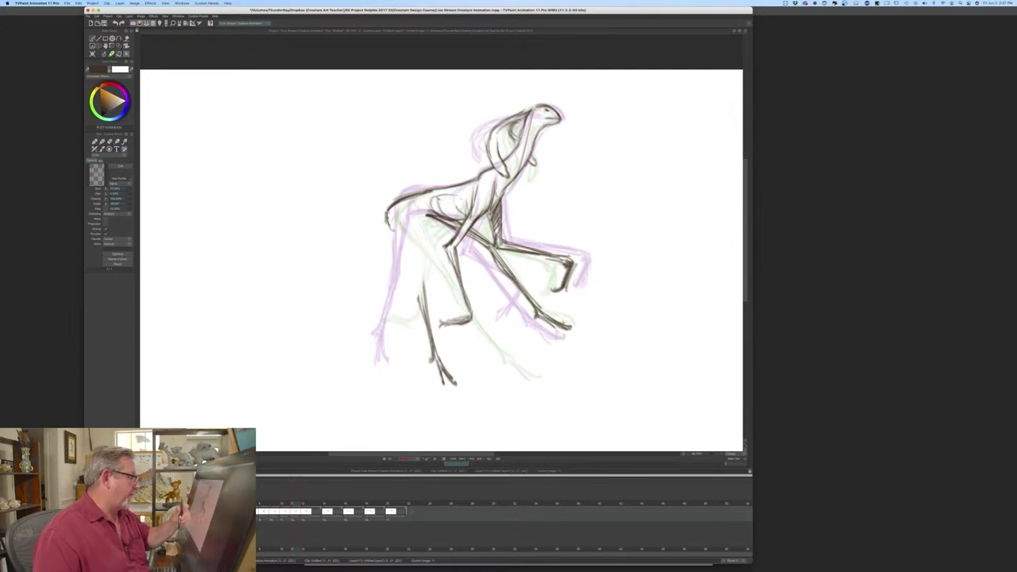
drag(424, 271, 427, 335)
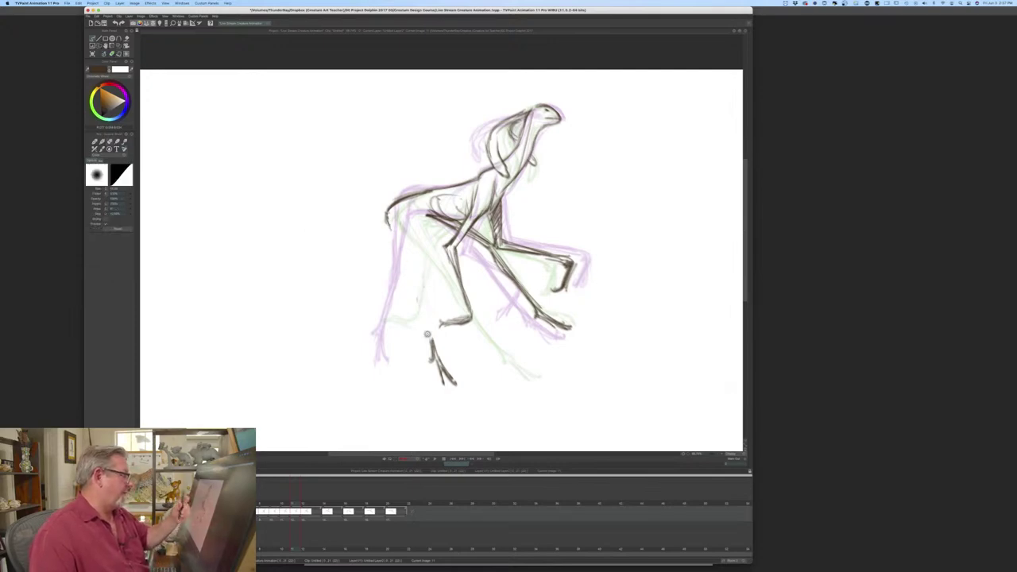
key(n)
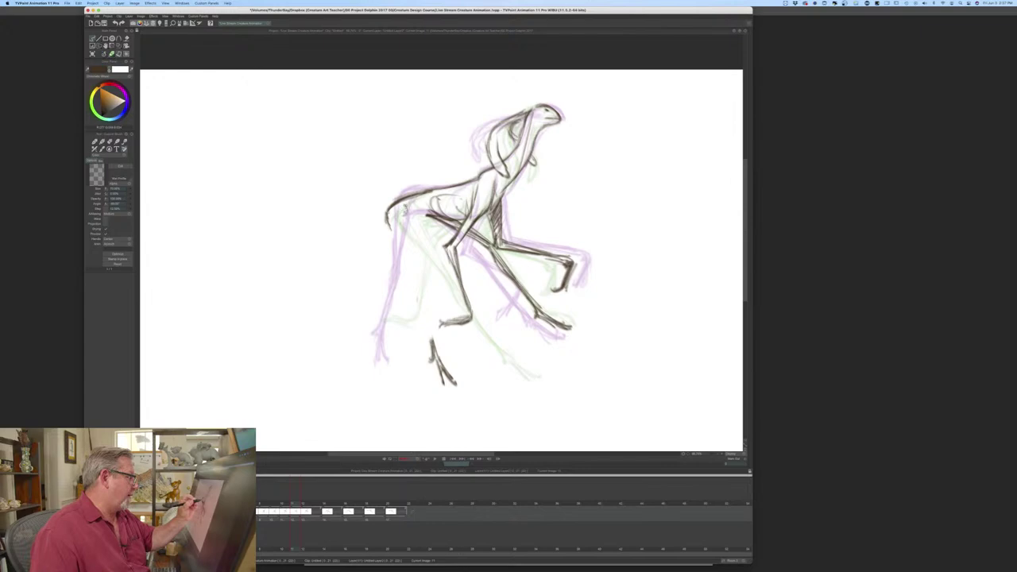
- Redraw the near hind leg from the hip down to the existing foot, and restore the belly line beside the thigh
drag(408, 258, 404, 217)
drag(404, 217, 403, 262)
drag(388, 223, 434, 348)
drag(421, 302, 435, 348)
drag(402, 263, 432, 350)
drag(409, 291, 435, 358)
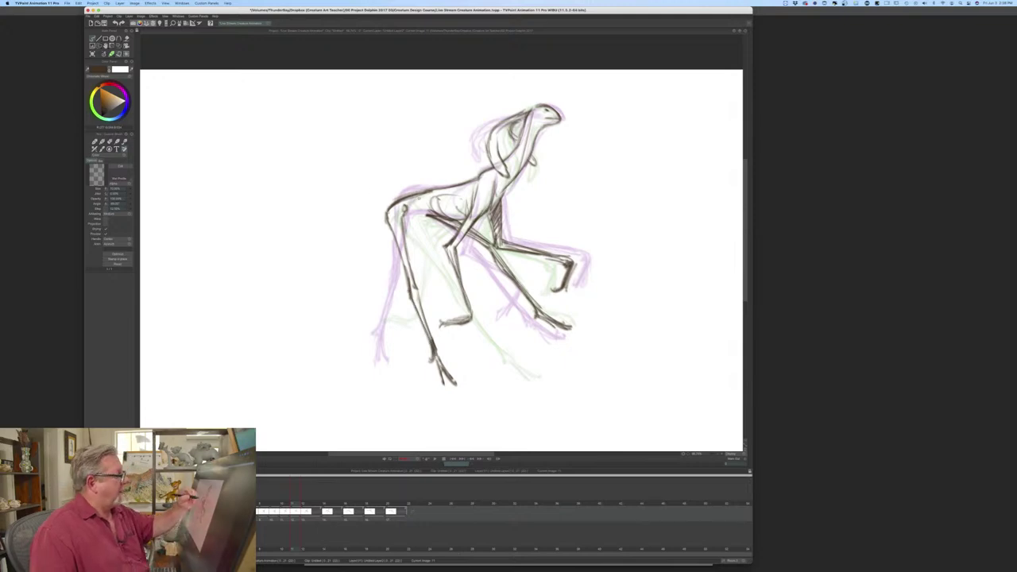
drag(407, 215, 448, 219)
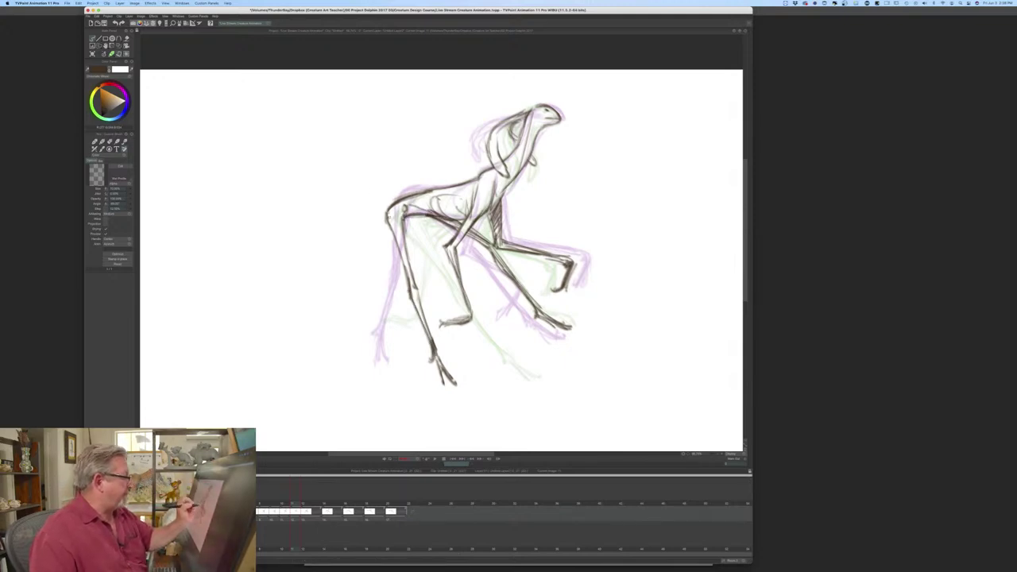
drag(394, 278, 410, 221)
- On the following drawing, erase the rump and near hind leg above the foot, and redraw the rump line further back
drag(290, 496, 315, 507)
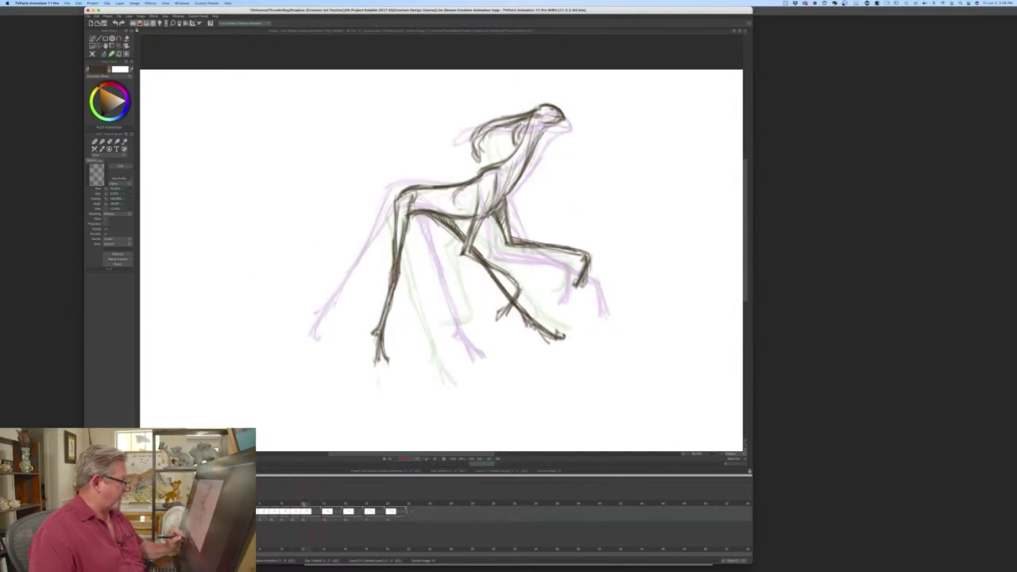
key(e)
mouse_move(427, 173)
mouse_down()
mouse_move(423, 213)
mouse_move(409, 168)
mouse_move(407, 255)
mouse_move(385, 321)
mouse_up()
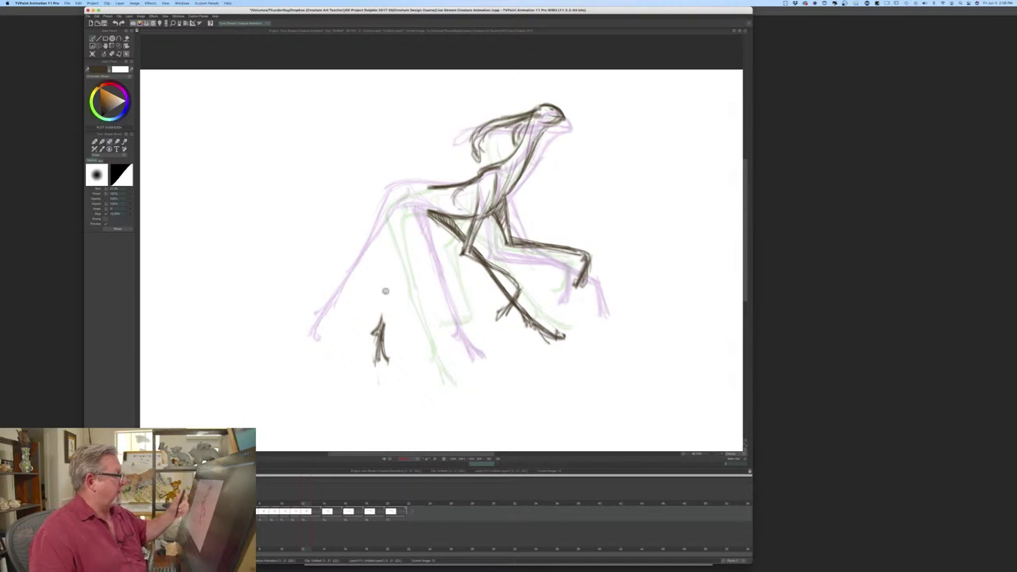
key(b)
drag(434, 187, 386, 199)
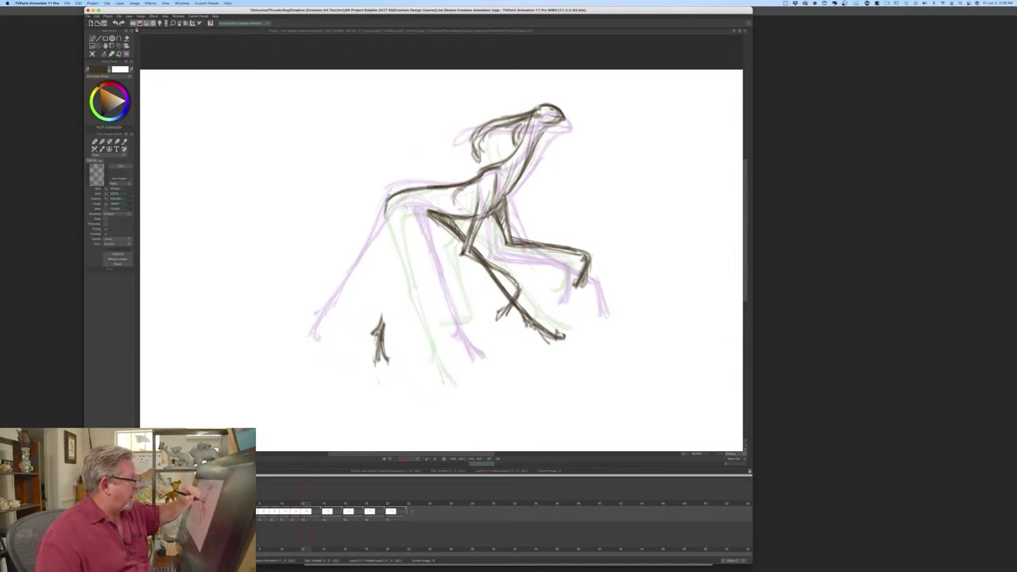
drag(430, 188, 388, 202)
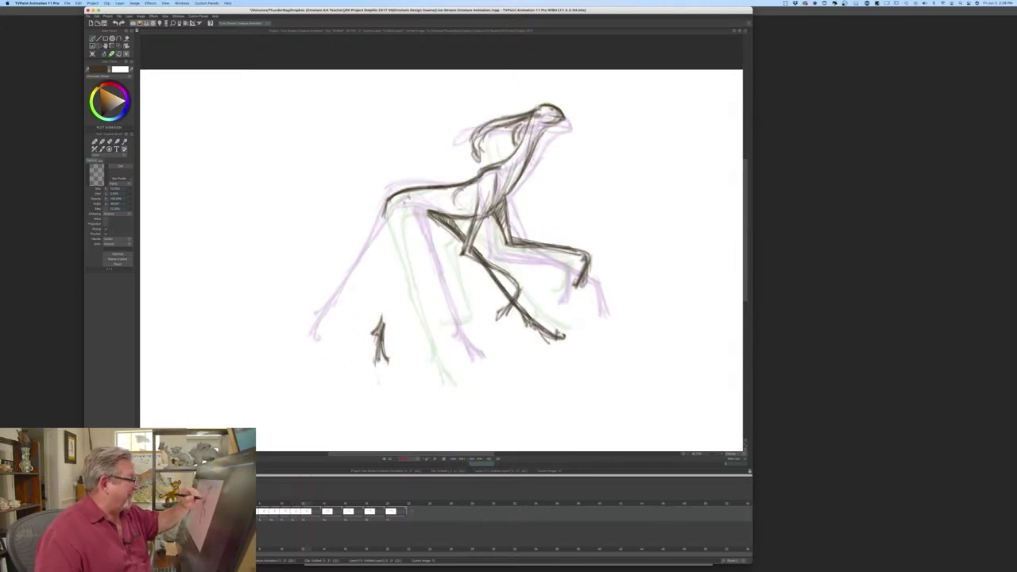
- Sketch the near hind thigh's front and back contours down from the hip, and erase the old foot, flipping to compare
drag(409, 198, 400, 228)
key(Left)
key(Right)
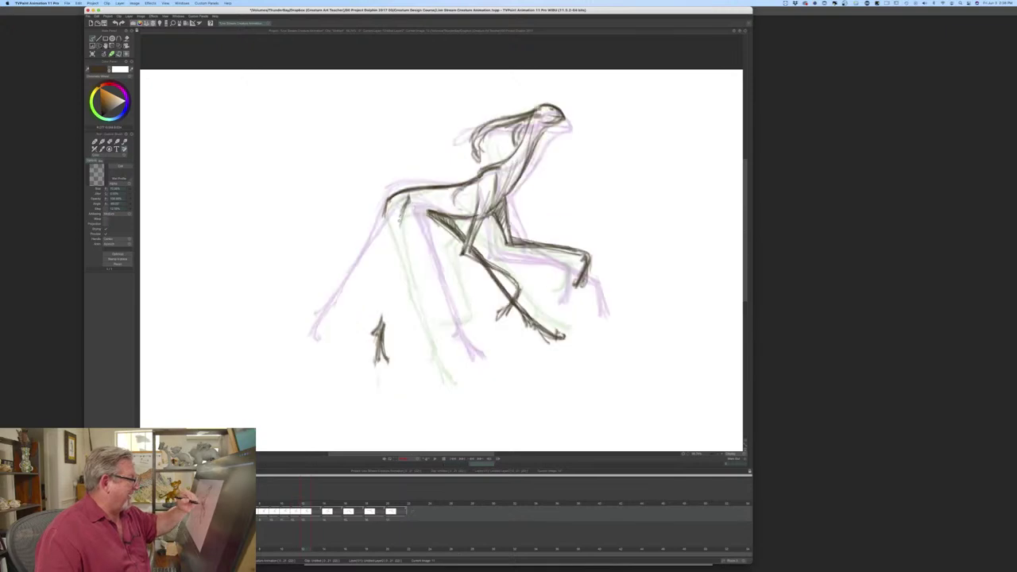
drag(389, 206, 387, 268)
drag(399, 228, 389, 274)
key(e)
drag(385, 325, 382, 364)
key(Left)
key(Right)
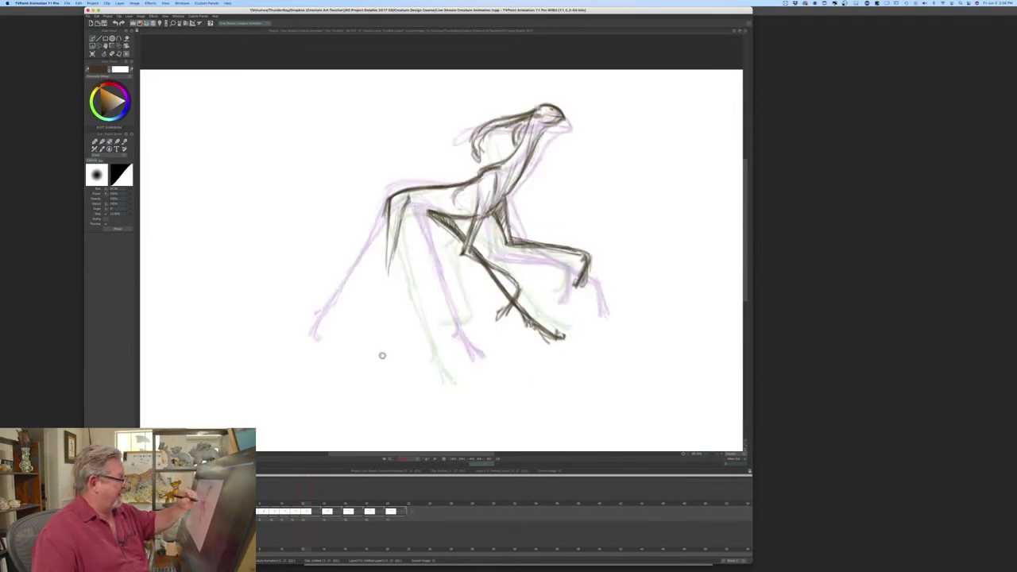
- Draw the near hind leg's lower section extending straight down and slightly back, ending in a planted foot
key(b)
drag(389, 255, 387, 271)
drag(395, 232, 386, 279)
drag(390, 214, 381, 280)
drag(389, 262, 384, 284)
drag(388, 248, 372, 353)
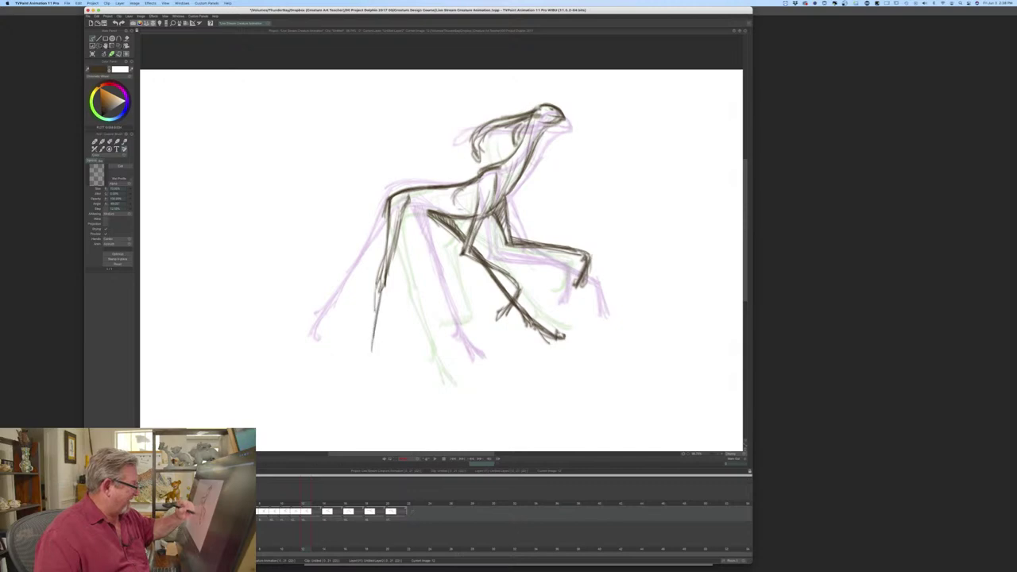
drag(375, 292, 375, 379)
mouse_move(370, 342)
mouse_down()
mouse_move(363, 378)
mouse_move(365, 359)
mouse_up()
key(Left)
key(Right)
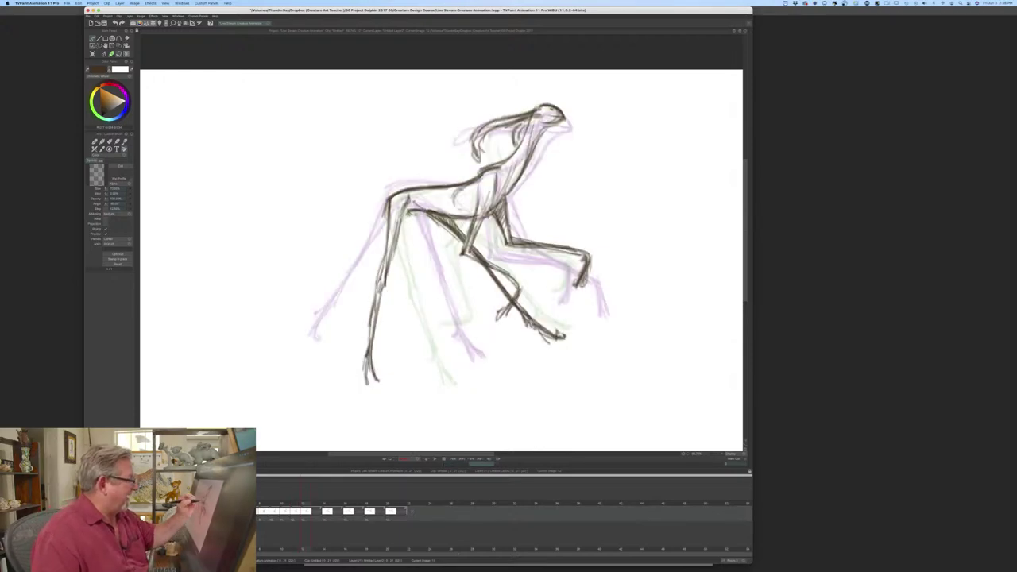
- Flip between neighbouring drawings, scrub through the run cycle and play it back to judge the hind leg's movement
key(Left)
key(Right)
key(Left)
key(Right)
mouse_move(302, 510)
mouse_down()
mouse_move(213, 501)
mouse_move(416, 499)
mouse_move(180, 499)
mouse_move(375, 500)
mouse_up()
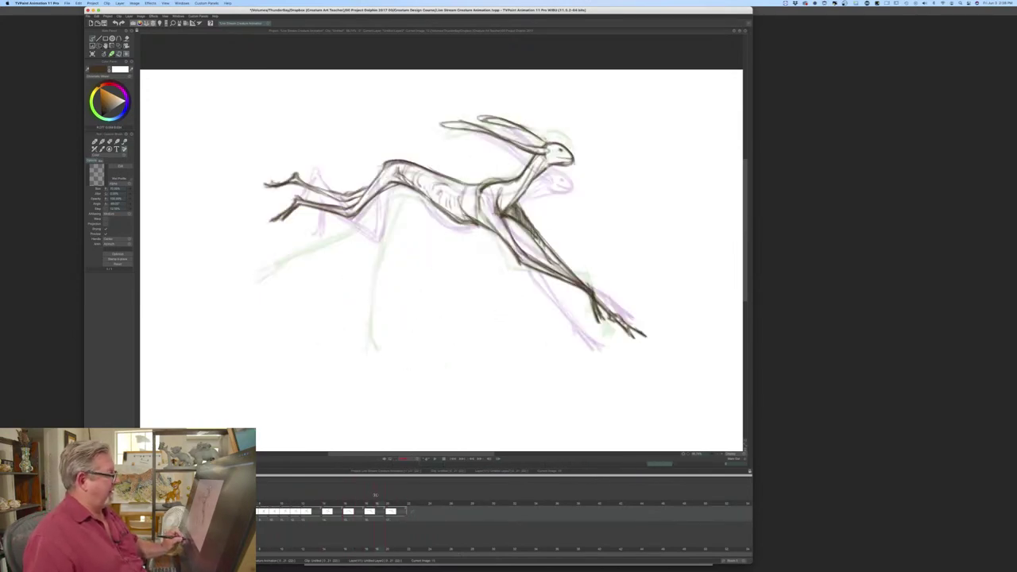
click(435, 460)
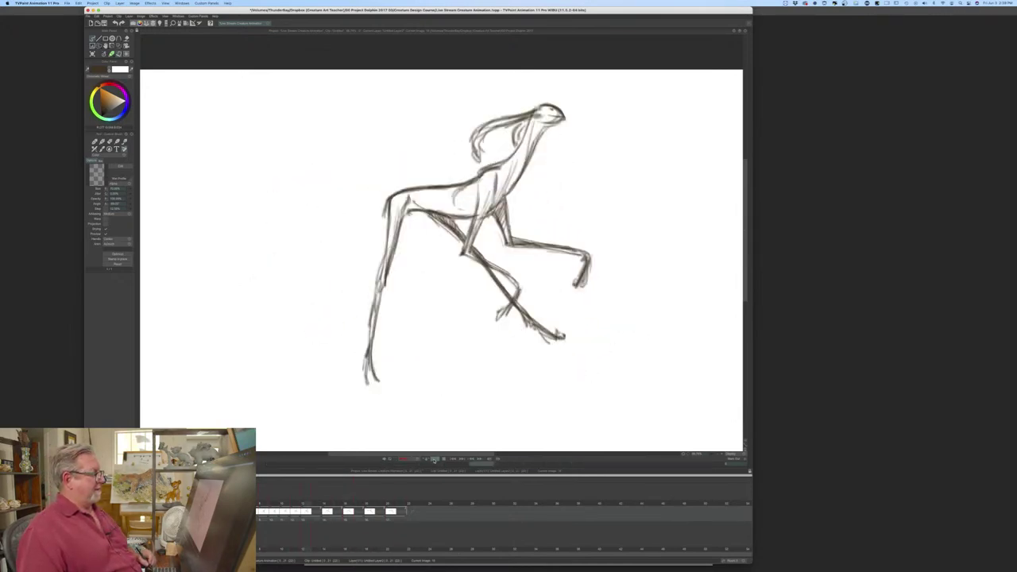
click(443, 459)
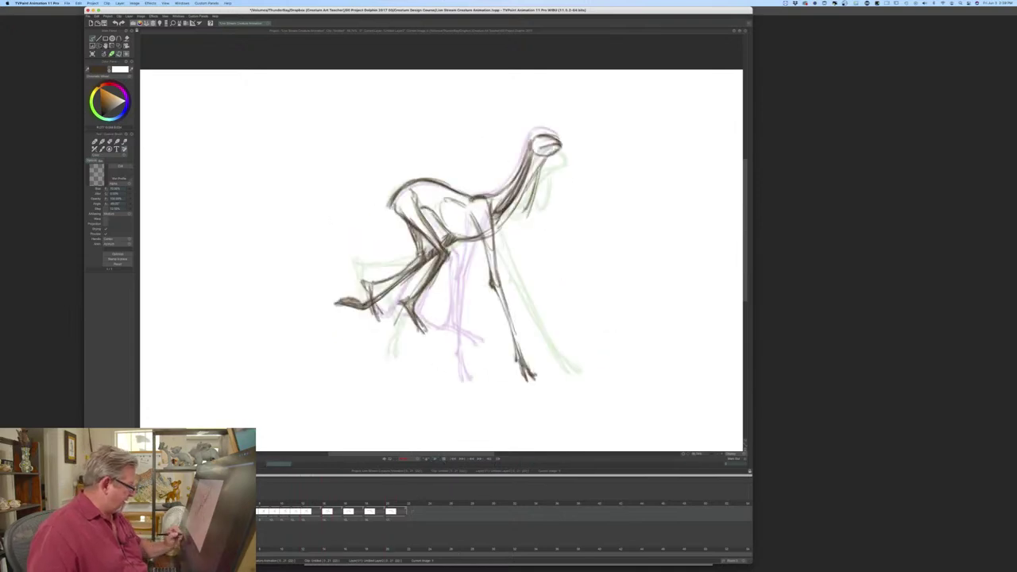
- Add a new inbetween drawing after the revised one and draw the creature's head and the back of its neck
drag(223, 504, 319, 503)
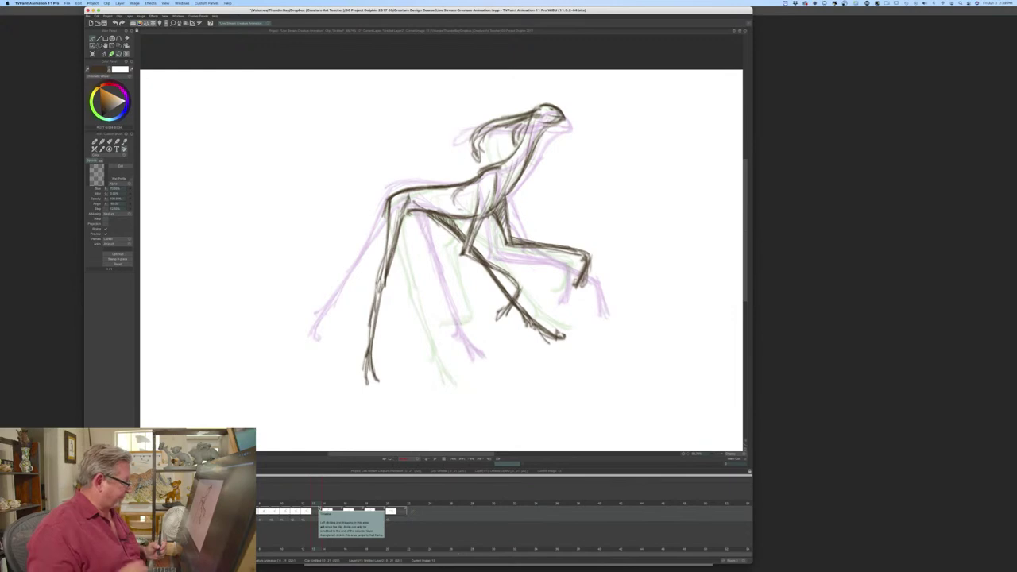
click(316, 512)
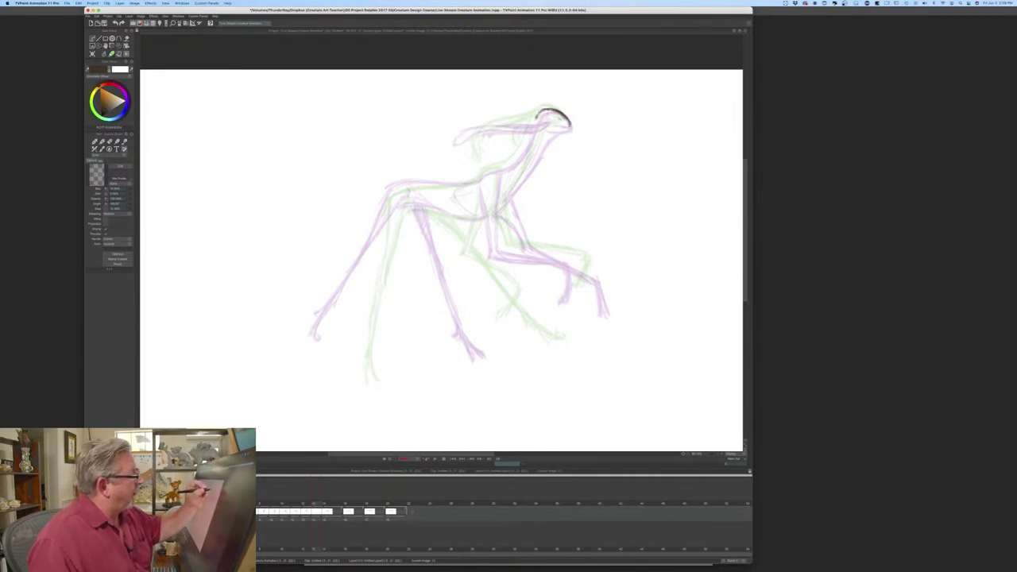
drag(537, 118, 502, 166)
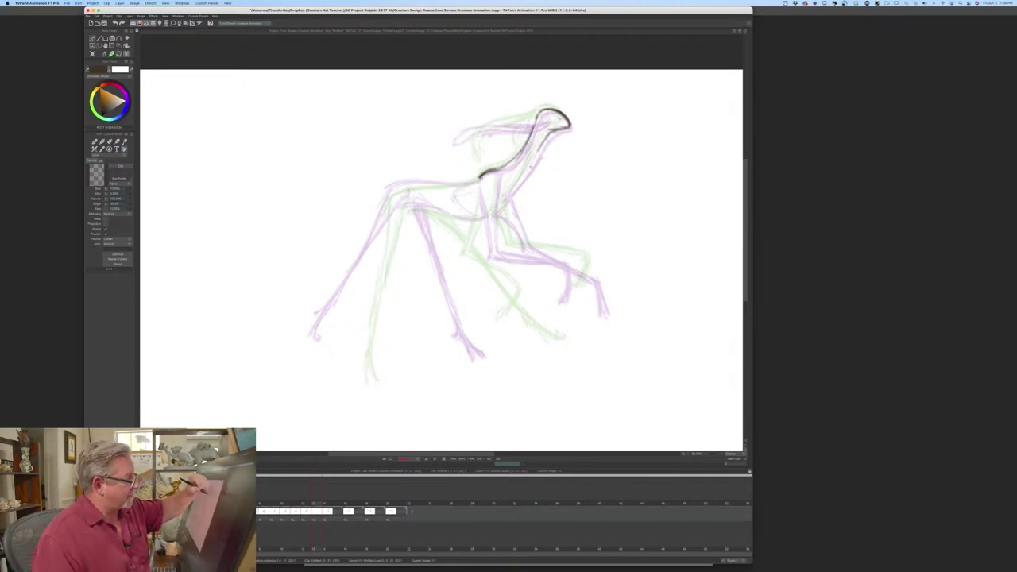
- Shrink the animation window to reveal the creature painting behind it and play the run cycle for review
drag(751, 562, 587, 455)
drag(637, 486, 454, 375)
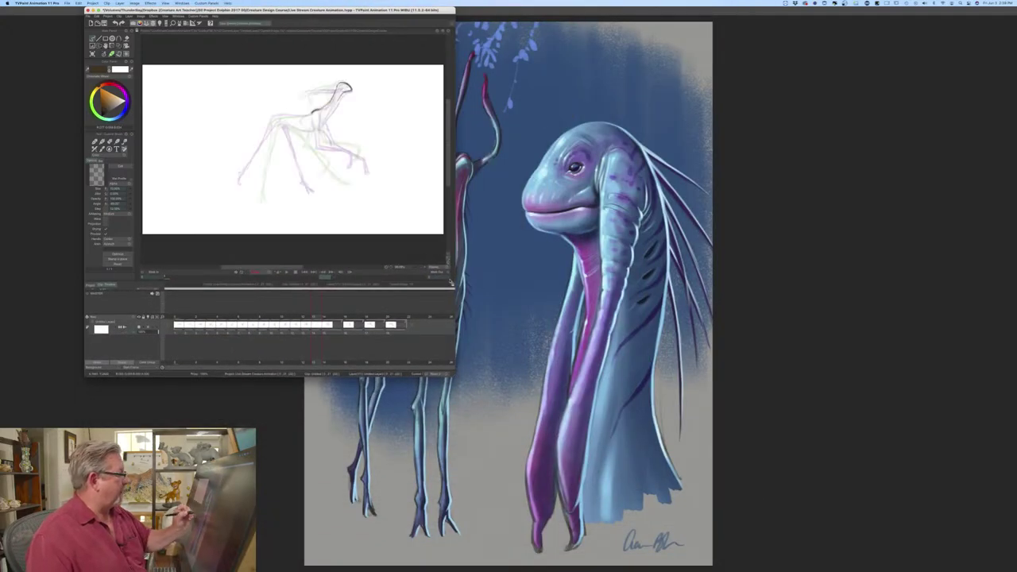
click(288, 273)
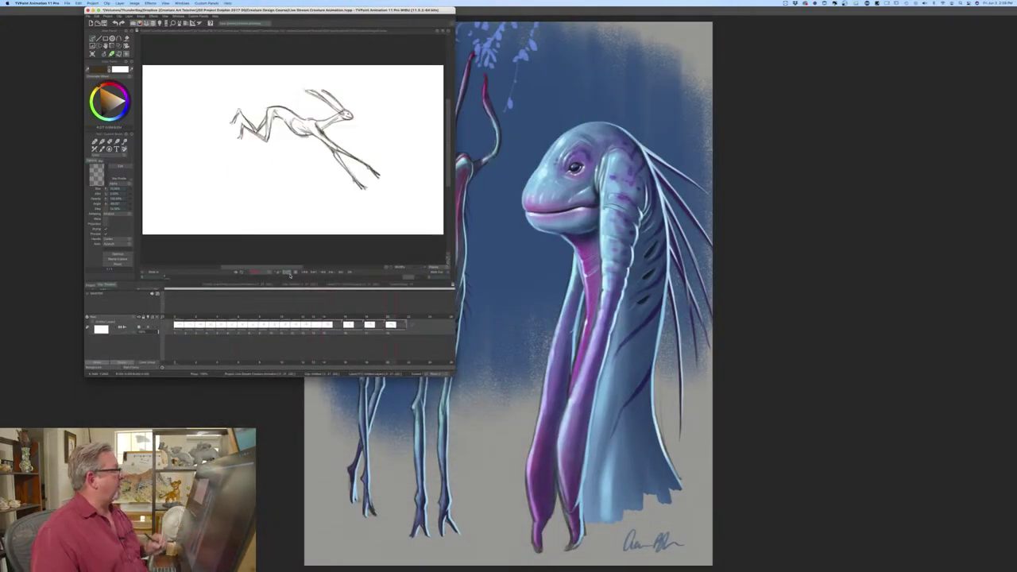
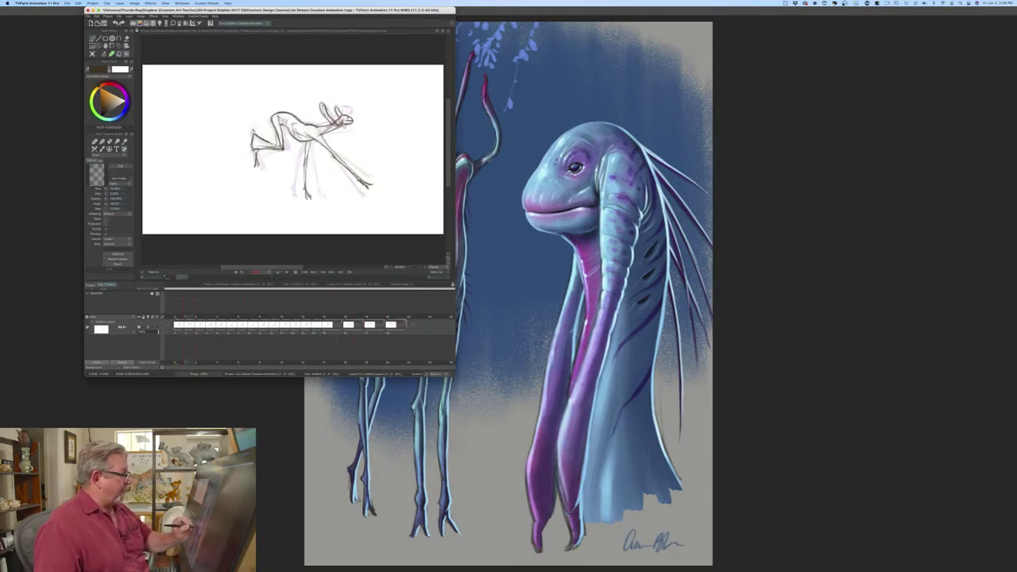
- Enlarge the animation window, and draw the inbetween's bent near foreleg, the front of the neck and the back line
drag(455, 377, 711, 509)
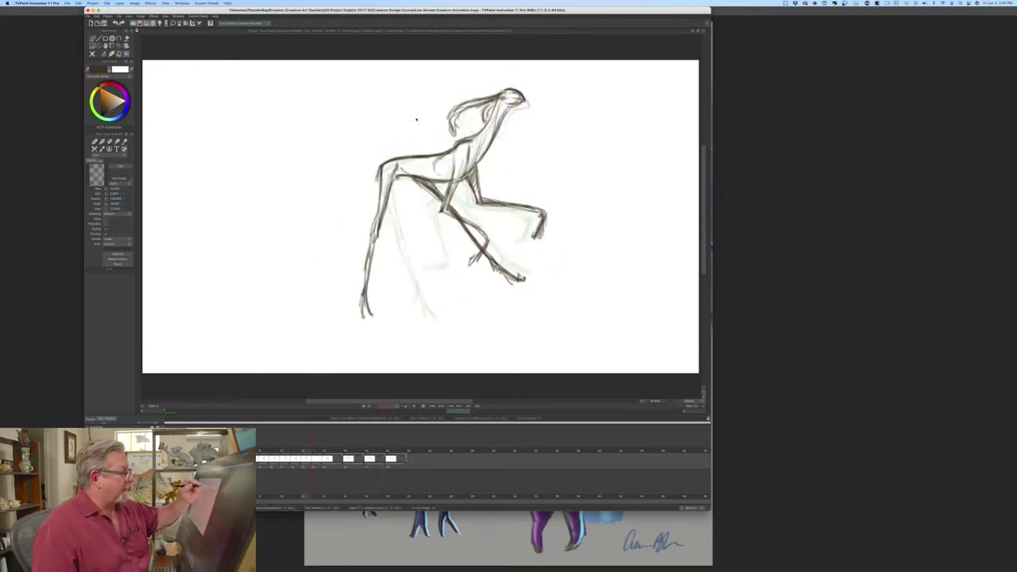
drag(467, 169, 459, 210)
drag(458, 169, 460, 210)
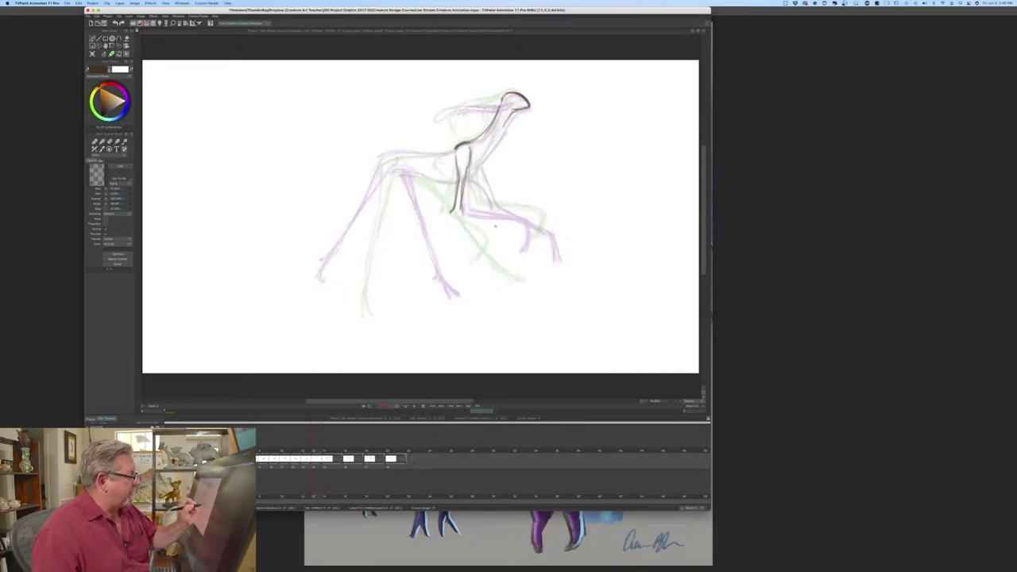
drag(463, 211, 510, 234)
drag(457, 216, 509, 234)
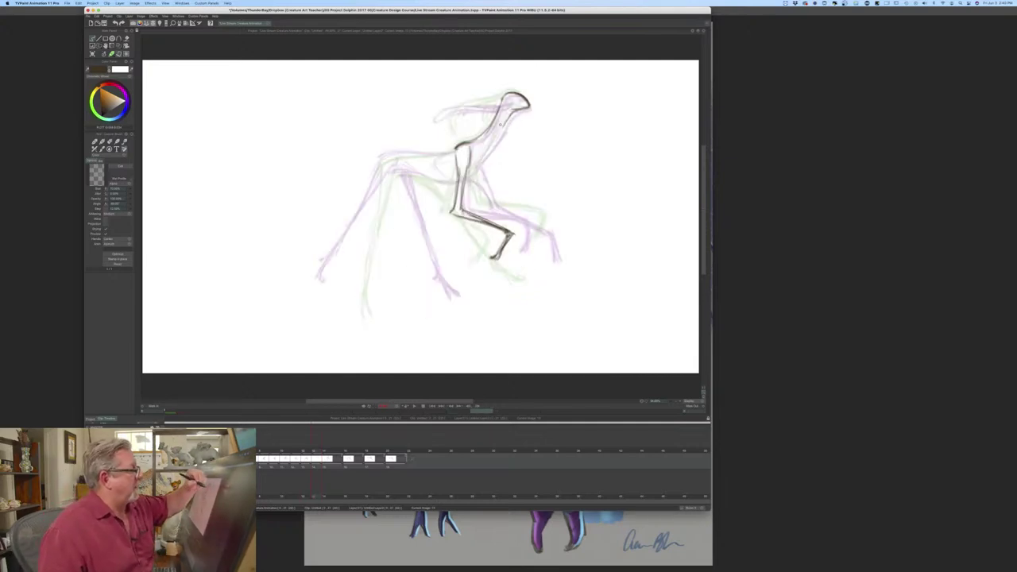
drag(506, 116, 480, 164)
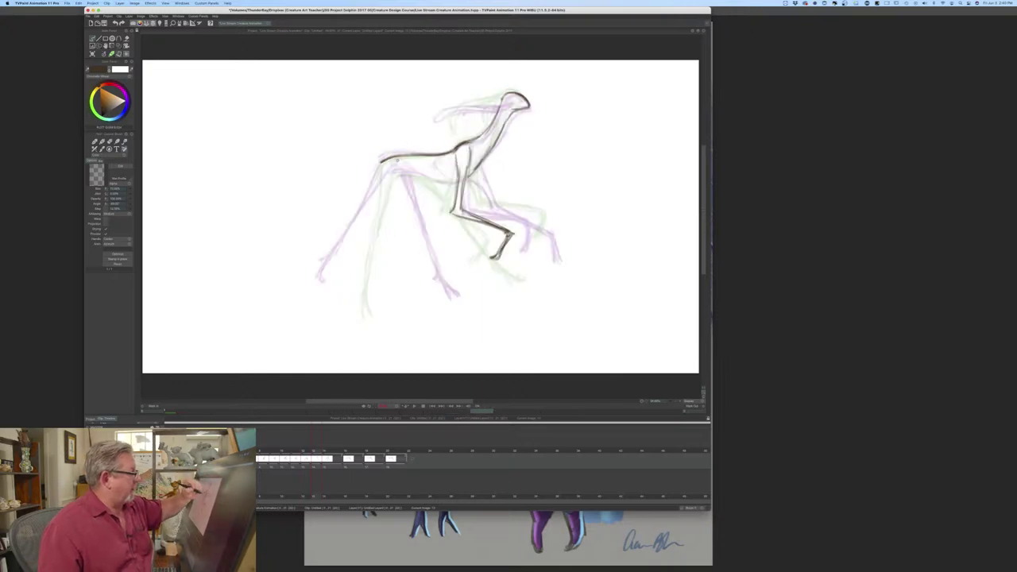
- Draw the trailing hind leg and foot of the in-between pose, placed between the green and purple onion-skin legs
drag(394, 163, 367, 224)
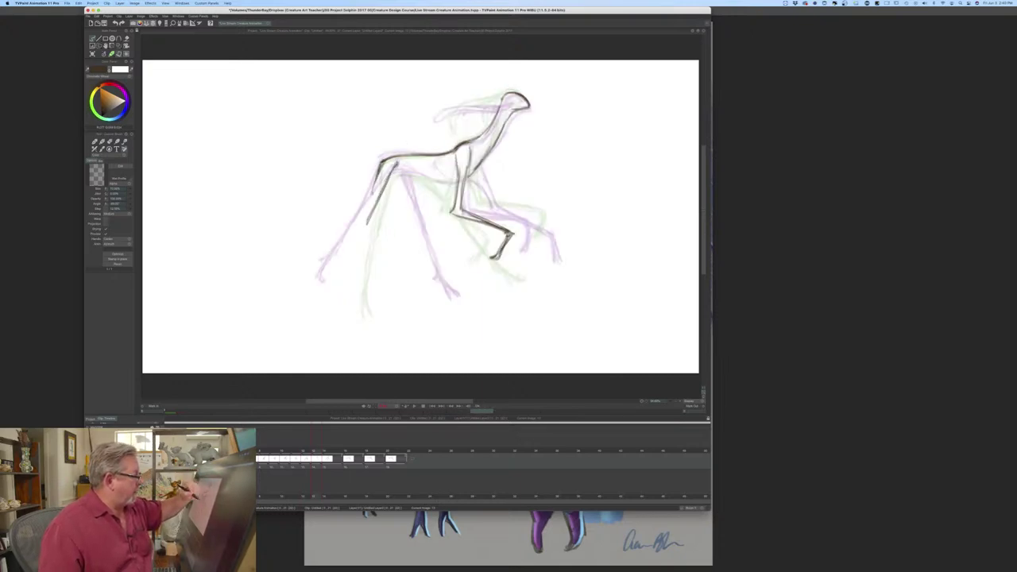
drag(379, 180, 363, 222)
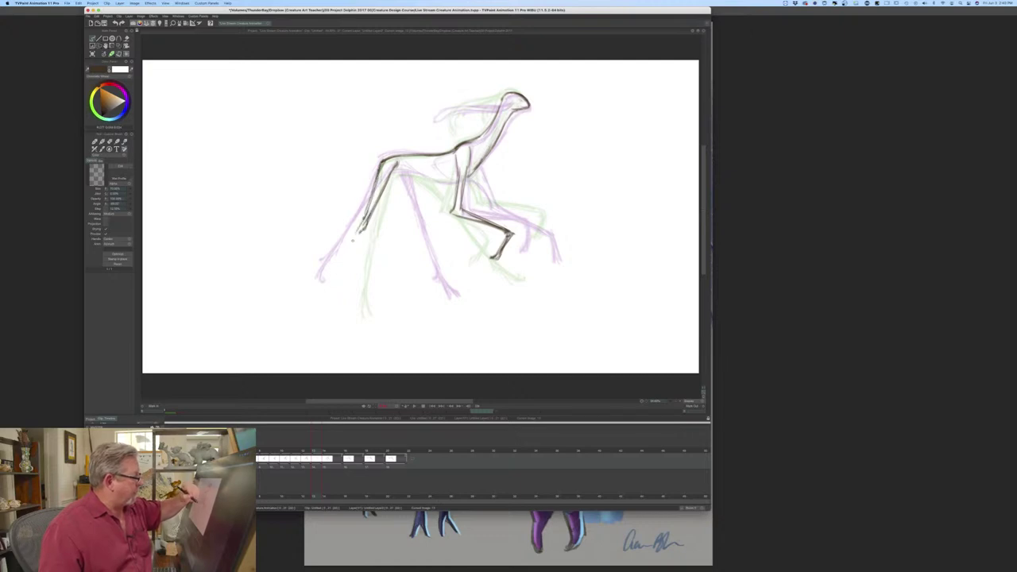
drag(362, 231, 322, 289)
drag(354, 230, 331, 285)
drag(344, 251, 321, 304)
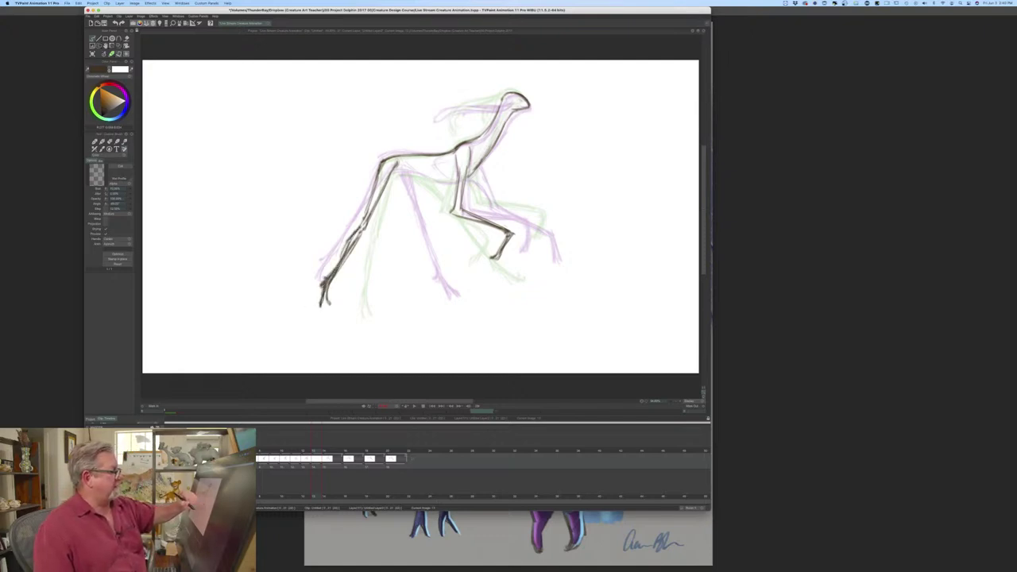
- On the following frame, erase the trailing hind leg below the thigh and redraw it stretched farther behind the body
click(327, 453)
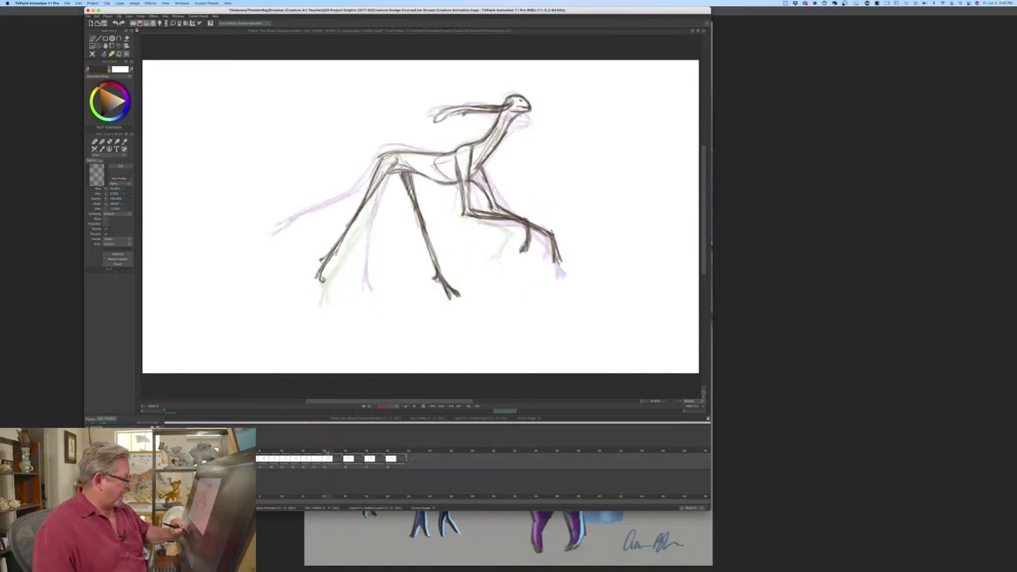
key(e)
drag(368, 195, 323, 273)
drag(380, 182, 360, 207)
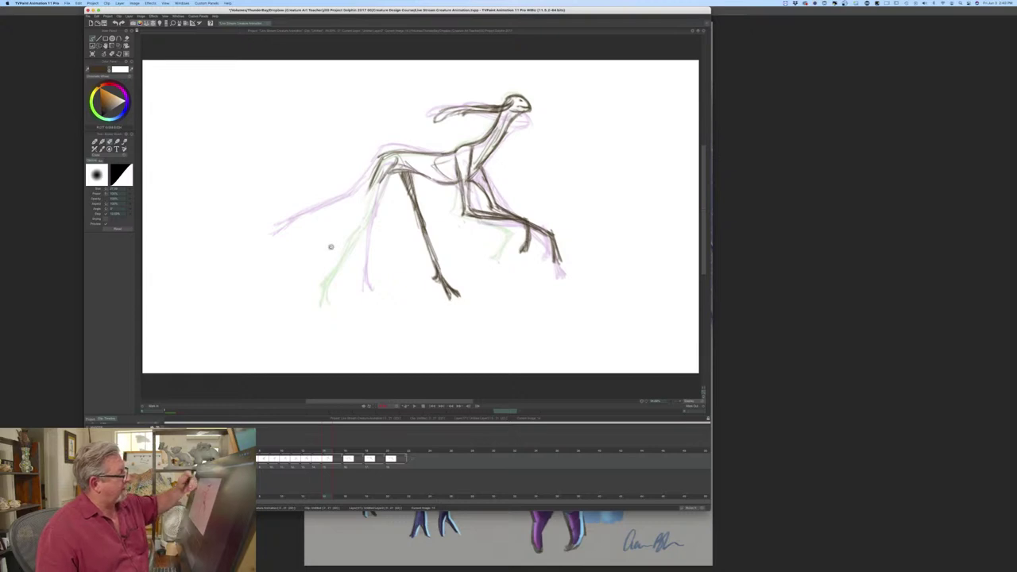
key(e)
mouse_move(383, 168)
mouse_down()
mouse_move(348, 221)
mouse_move(279, 287)
mouse_move(291, 276)
mouse_up()
- Compare the hind leg poses of the in-between and the following frame by flipping between the two drawings
key(Left)
key(Right)
key(Left)
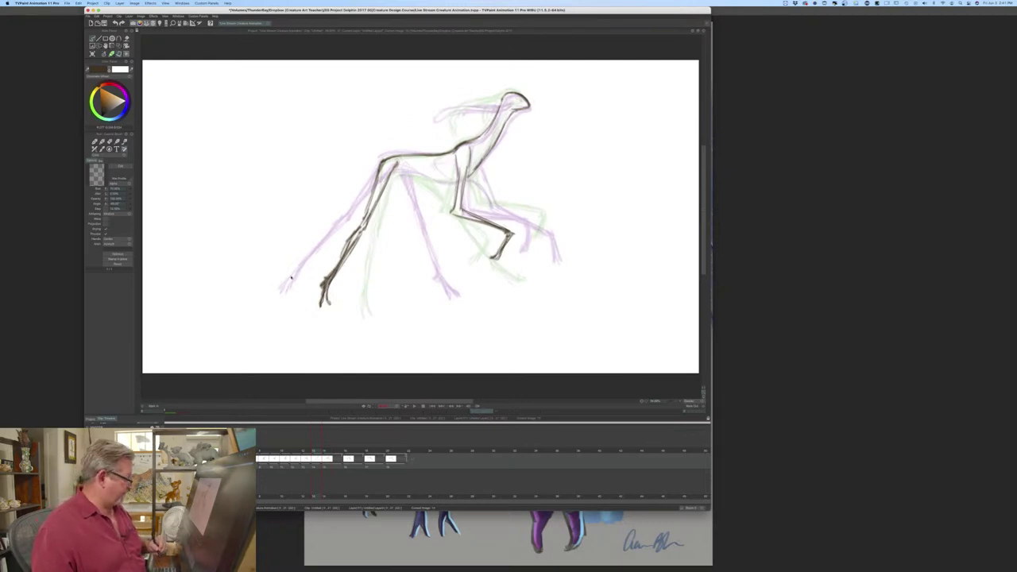
key(Right)
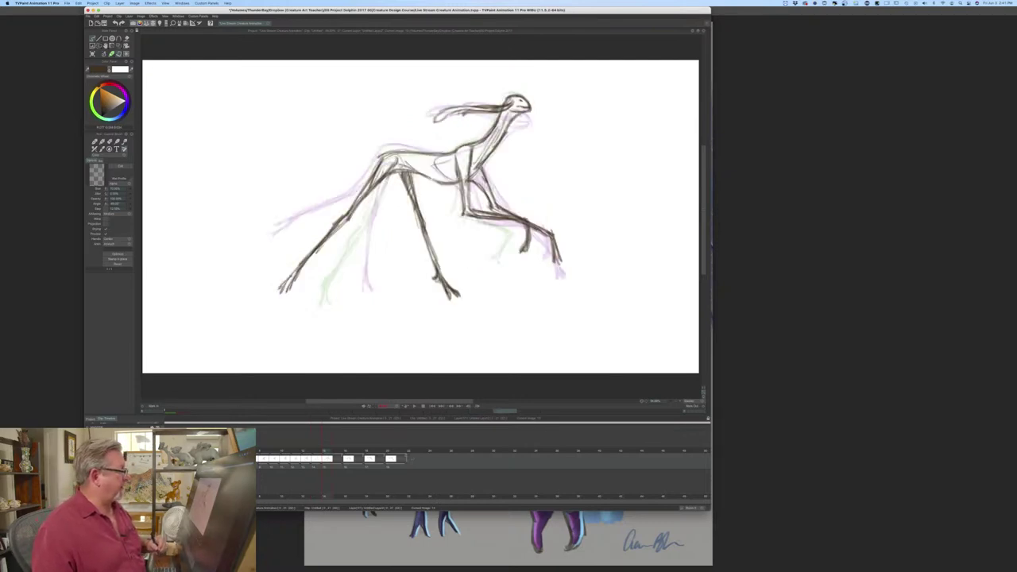
key(Right)
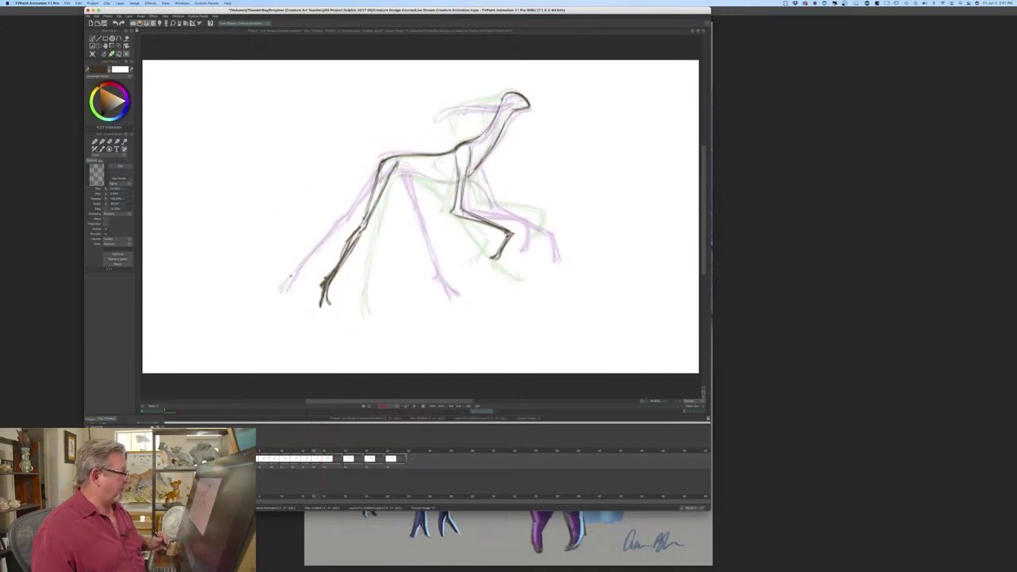
key(Right)
key(Left)
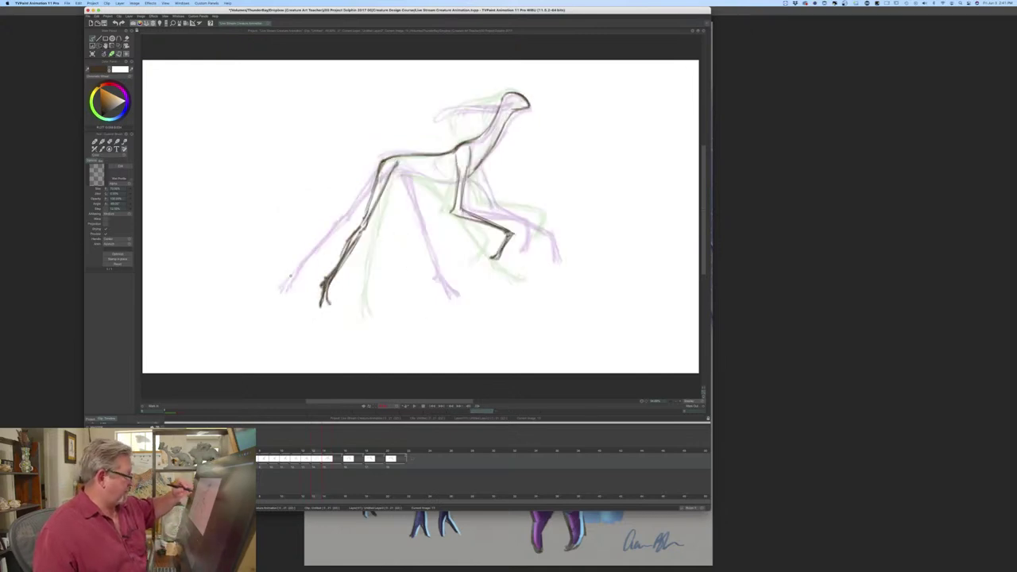
key(Right)
key(Left)
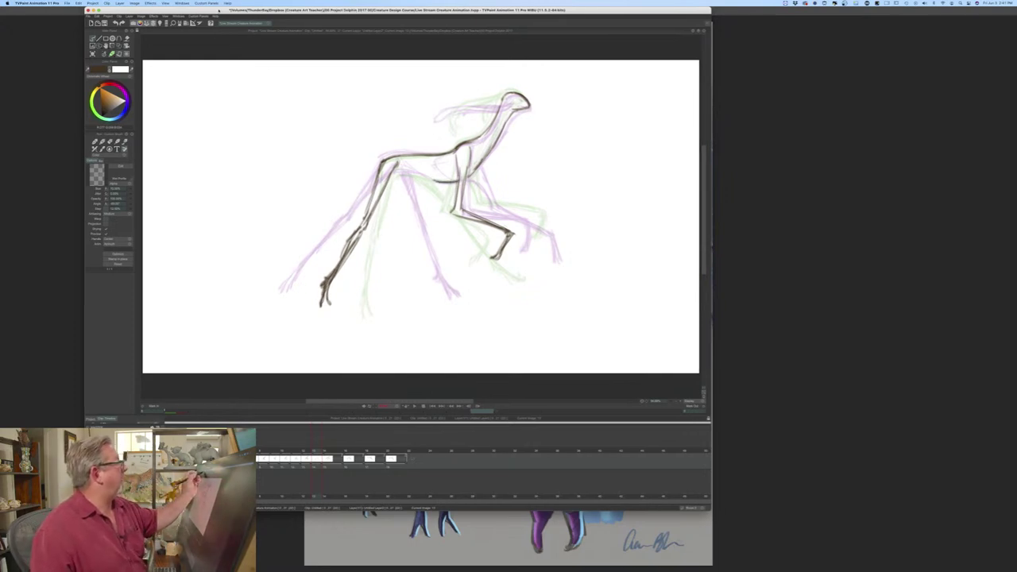
- Reposition and enlarge the program window, and refine the in-between's line where the belly meets the trailing thigh
drag(218, 10, 244, 47)
drag(739, 546, 771, 562)
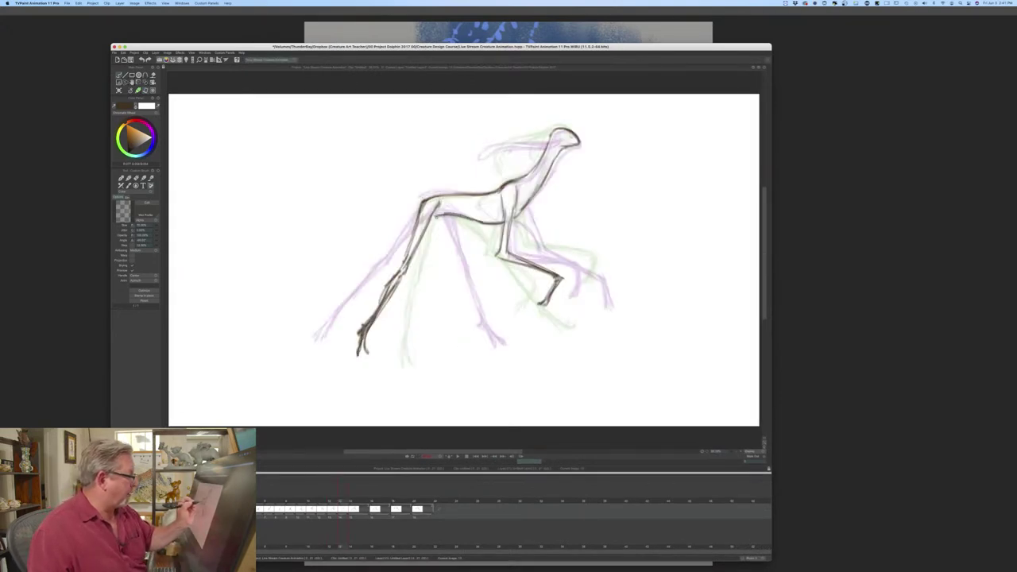
drag(435, 215, 387, 291)
key(Left)
key(Right)
key(Right)
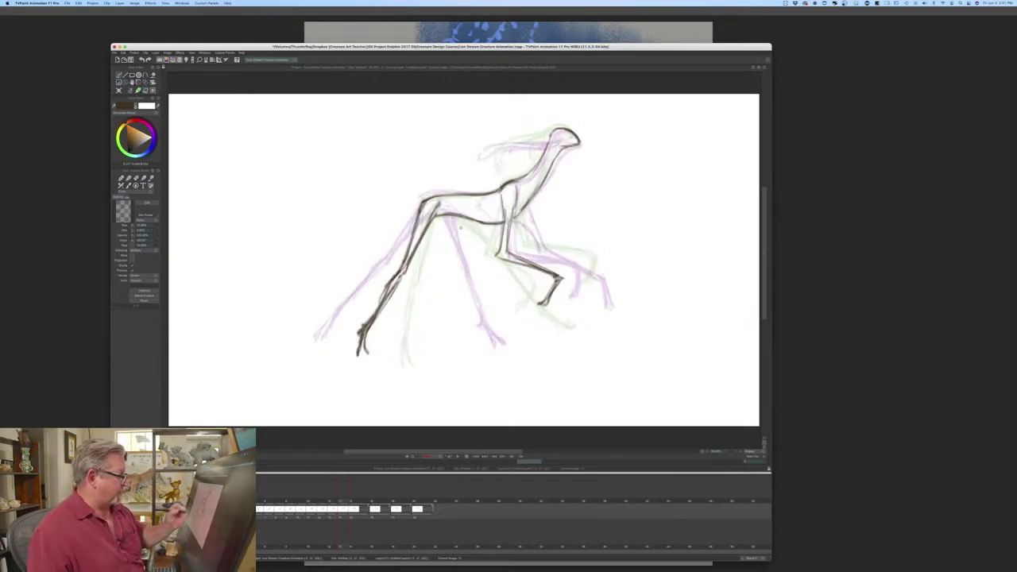
- Draw the forward-reaching hind leg with its foot under the in-between's belly, checking its motion against the adjacent frame
drag(464, 220, 509, 302)
drag(490, 268, 534, 335)
drag(505, 299, 557, 348)
drag(486, 272, 529, 340)
drag(504, 297, 537, 350)
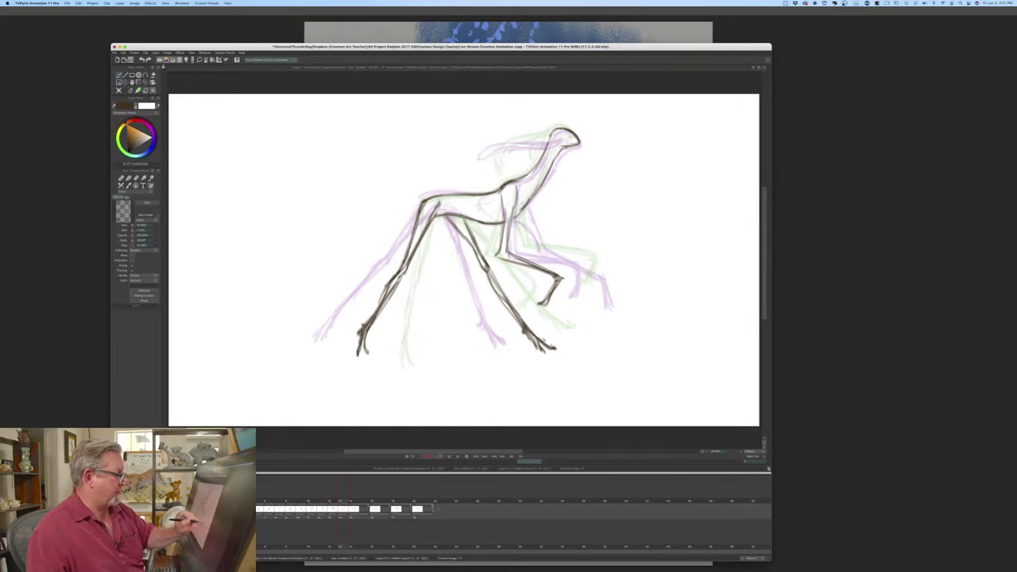
key(Left)
key(Right)
key(Left)
key(Right)
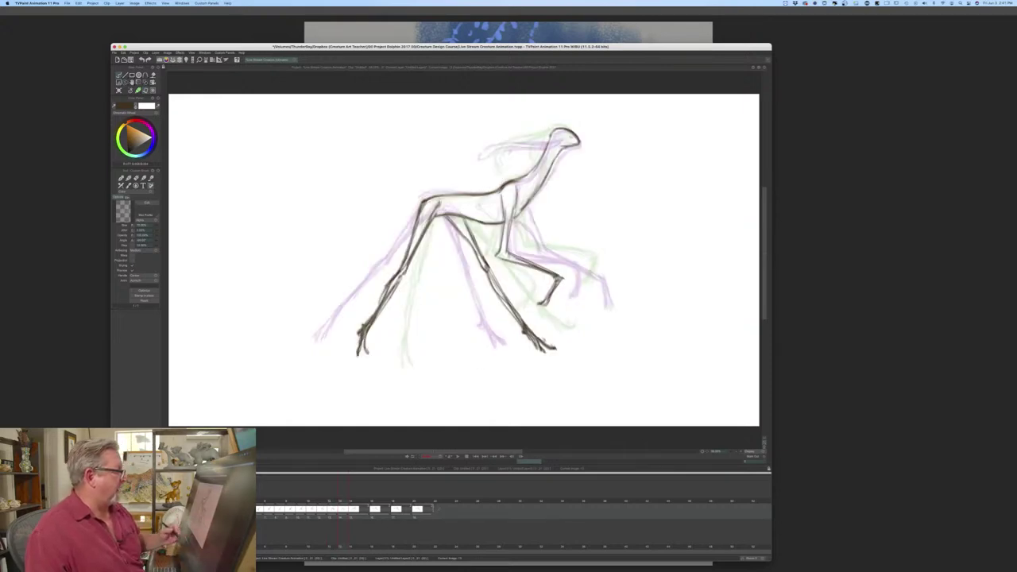
- Hatch the inner thigh of the forward hind leg and add a curved rib cage line inside the torso
drag(456, 214, 465, 237)
drag(461, 218, 479, 260)
mouse_move(486, 198)
mouse_down()
mouse_move(481, 220)
mouse_move(497, 199)
mouse_up()
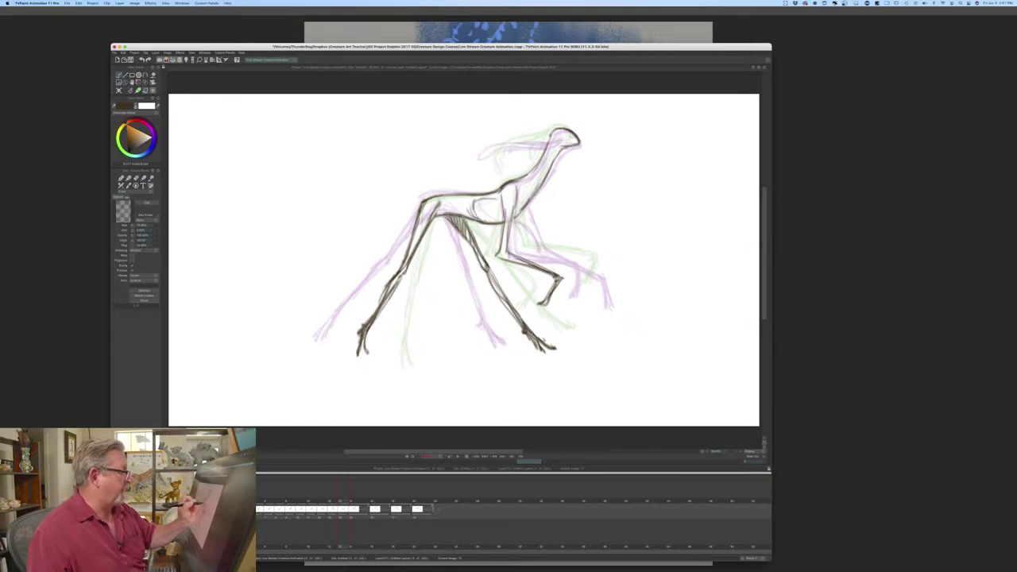
key(space)
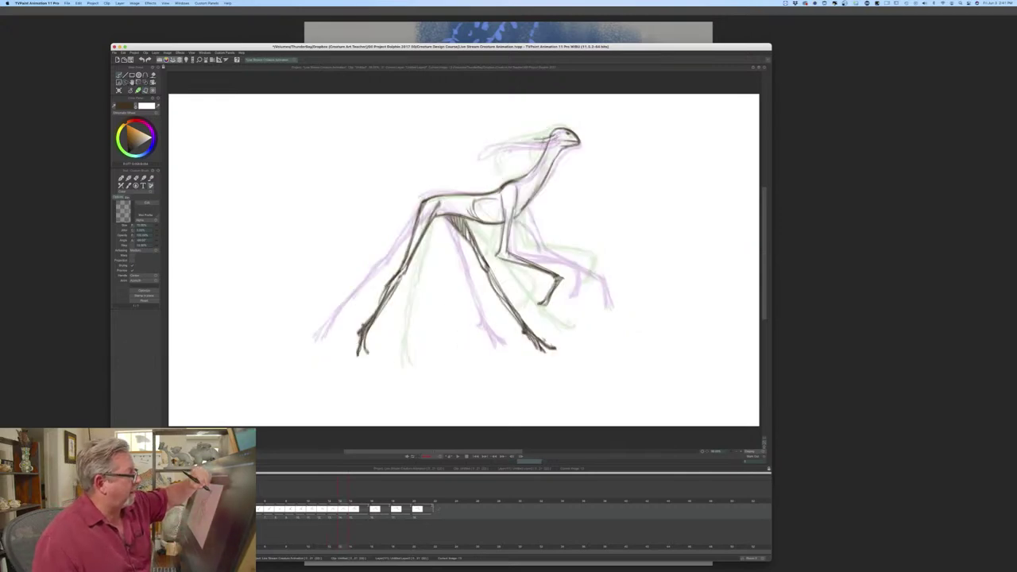
- Draw the two ears sweeping back from the in-between's head, checking their motion against the adjacent frames
key(Left)
key(Right)
mouse_move(548, 137)
mouse_down()
mouse_move(488, 155)
mouse_move(488, 163)
mouse_move(518, 161)
mouse_up()
key(Left)
key(Right)
drag(539, 141, 517, 160)
key(Left)
key(Right)
key(Left)
key(Right)
key(Left)
key(Right)
- Review the neighbouring poses and draw the far foreleg reaching forward with its foot bent down on the in-between
key(Right)
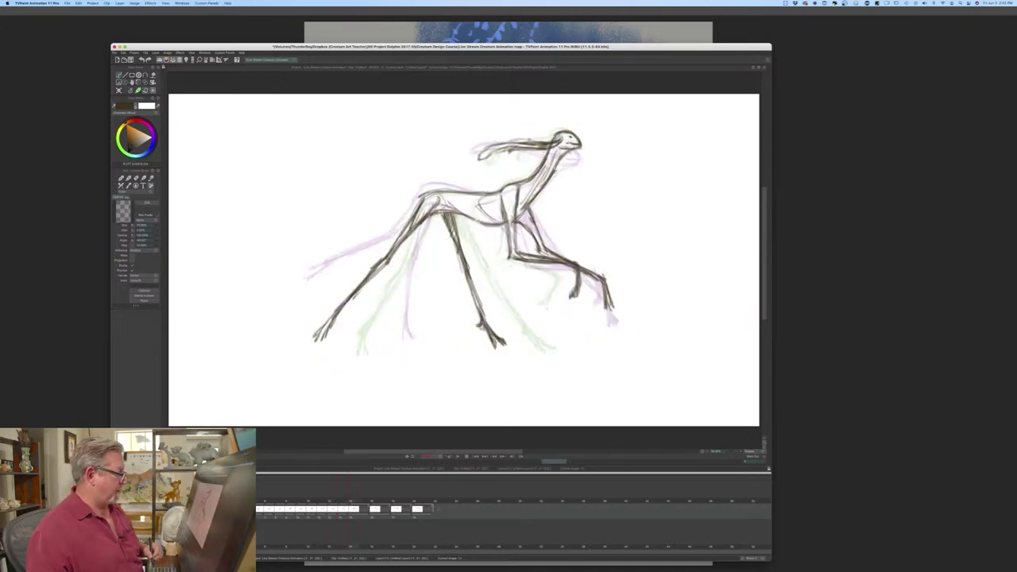
key(Right)
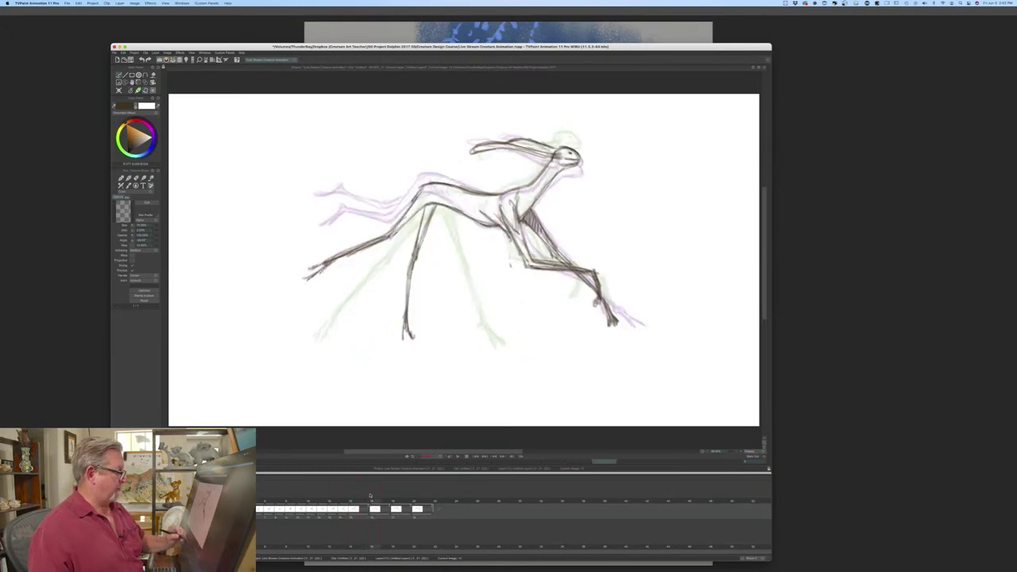
key(Left)
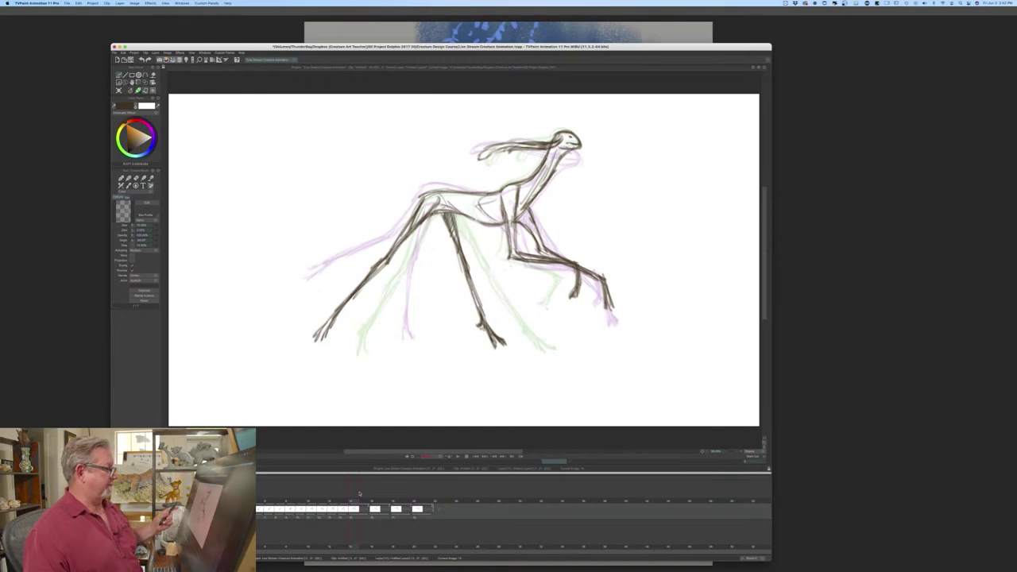
mouse_move(360, 499)
mouse_down()
mouse_move(248, 499)
mouse_move(348, 499)
mouse_up()
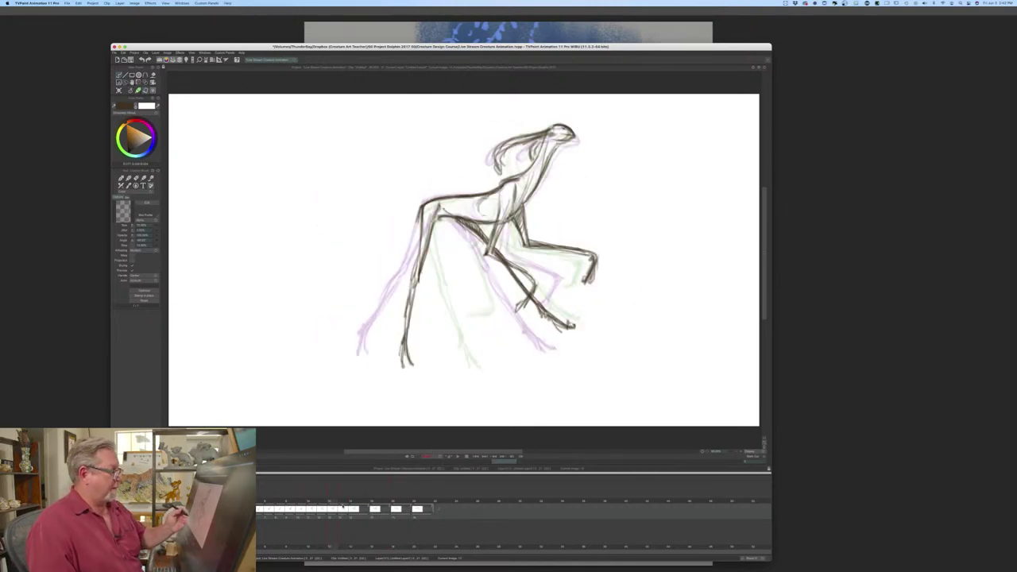
drag(527, 210, 540, 252)
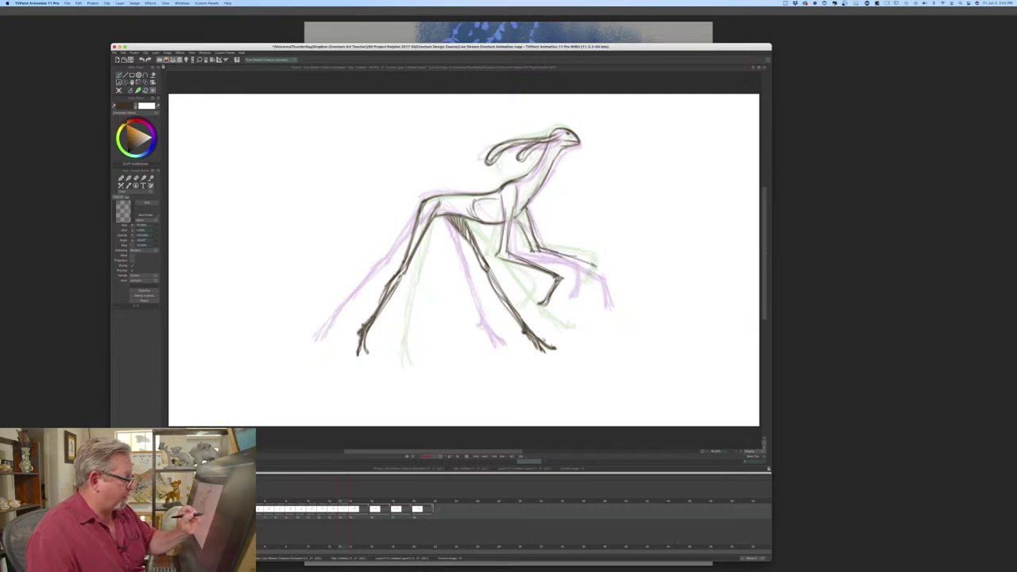
mouse_move(595, 264)
mouse_down()
mouse_move(596, 300)
mouse_move(596, 267)
mouse_up()
drag(542, 252, 593, 264)
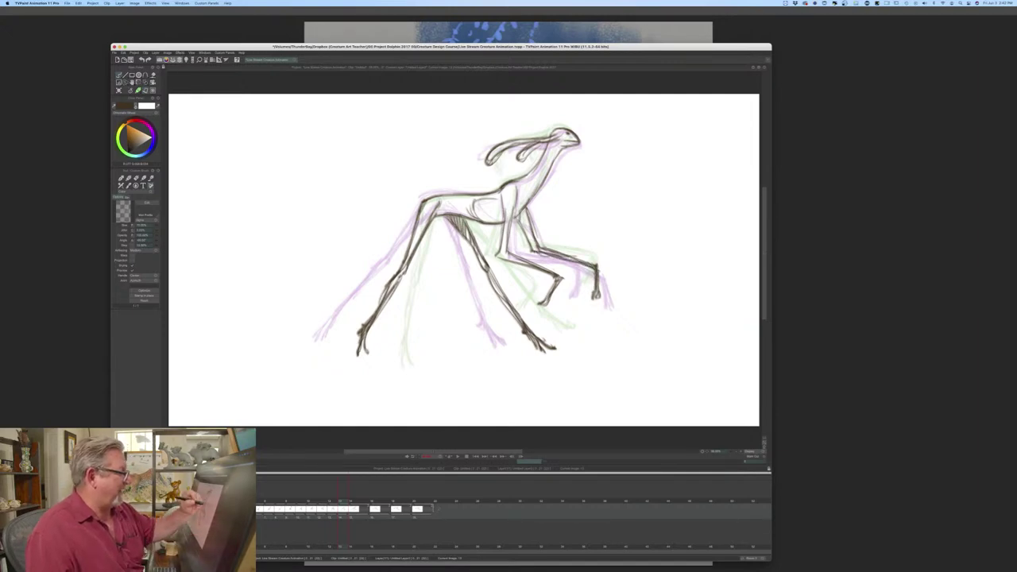
drag(524, 206, 530, 230)
- Examine the flow of the running motion by flipping between the finished in-between and its neighbouring frames
key(Right)
key(Left)
key(Right)
key(Left)
key(Left)
key(Right)
key(Left)
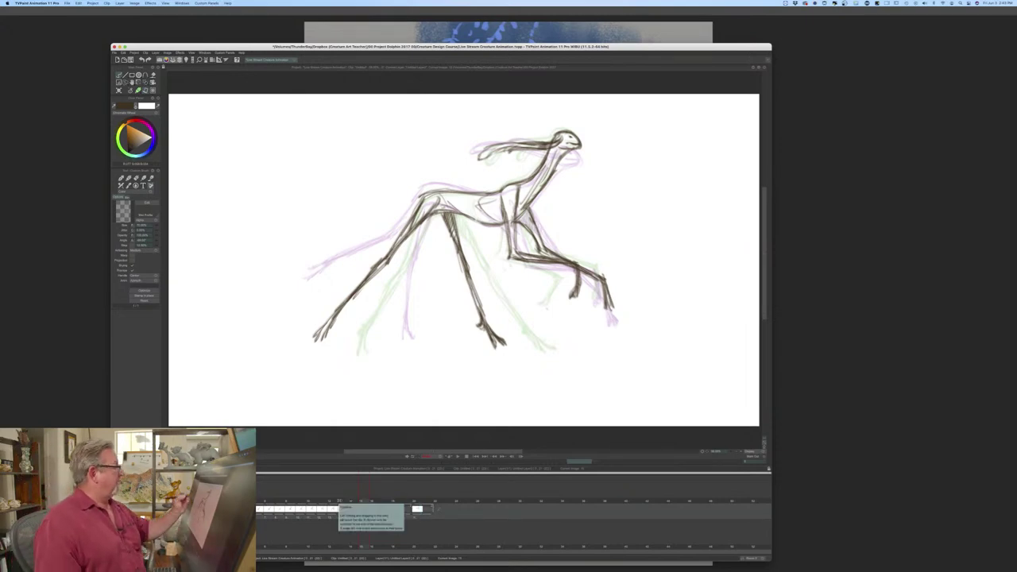
- Clear the drawing on the next in-between frame and sketch the creature's head and neck between the onion-skin poses
click(118, 91)
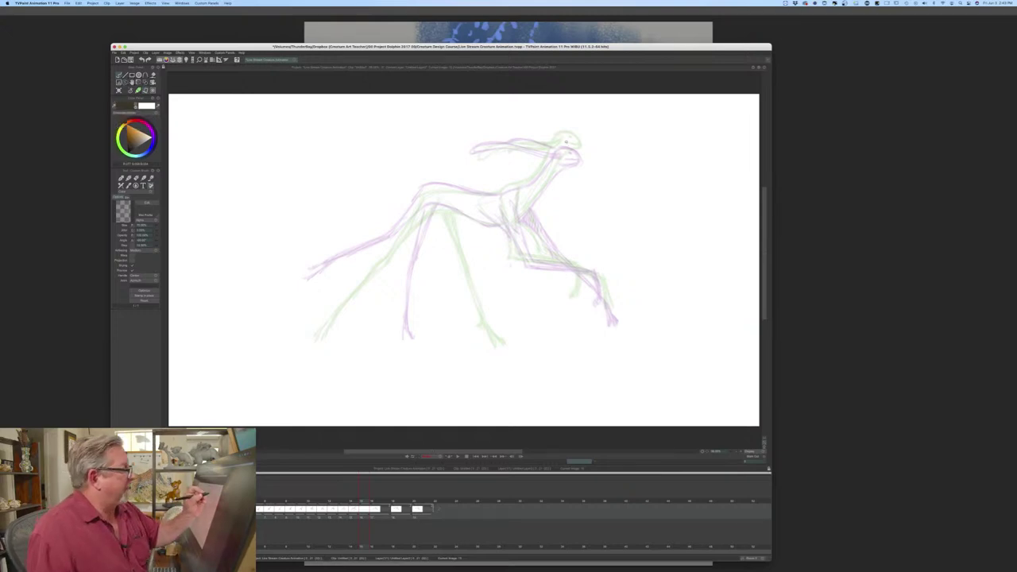
drag(562, 139, 576, 146)
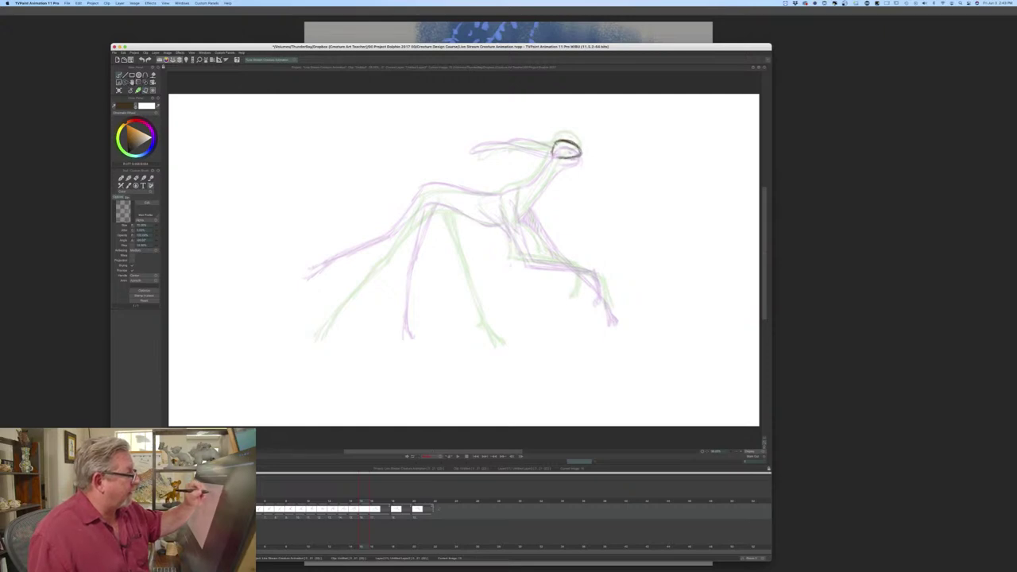
drag(553, 149, 521, 182)
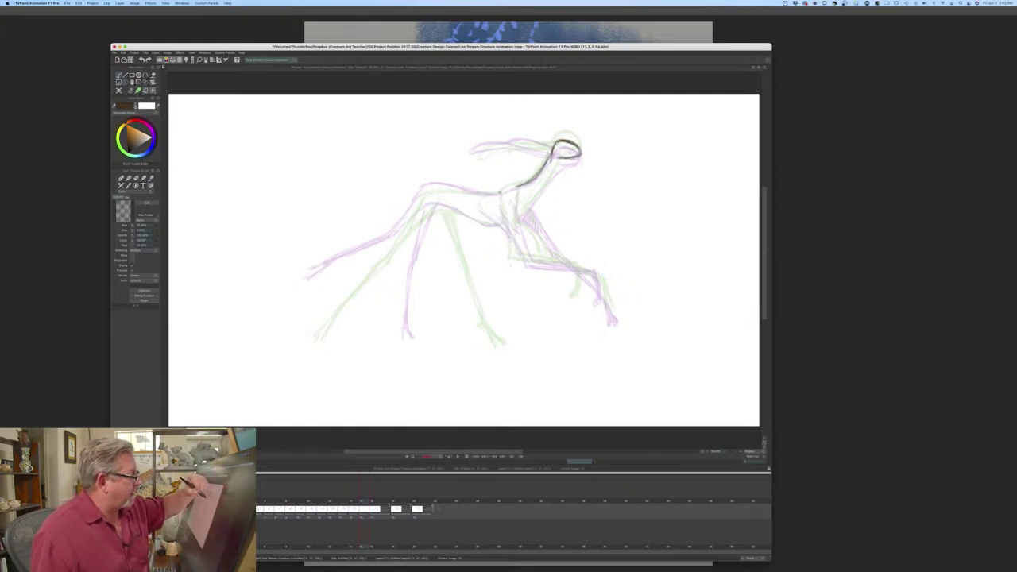
drag(567, 159, 517, 219)
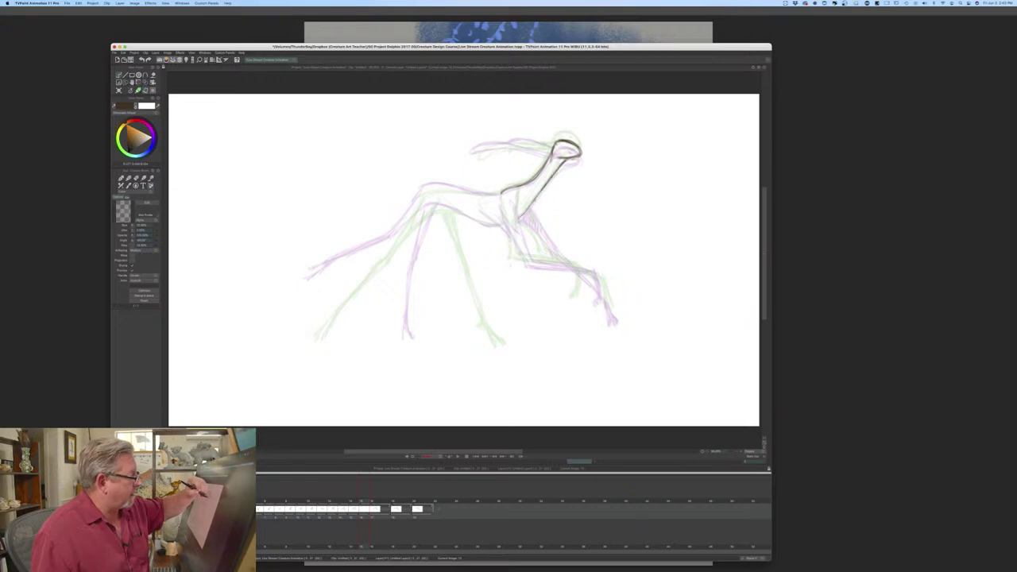
key(Left)
key(Right)
key(Left)
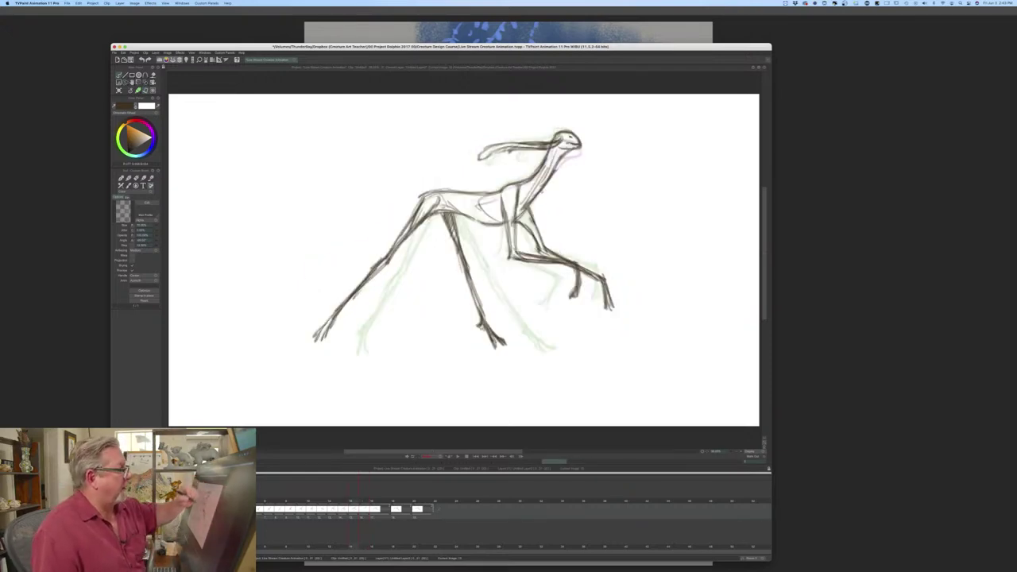
key(Right)
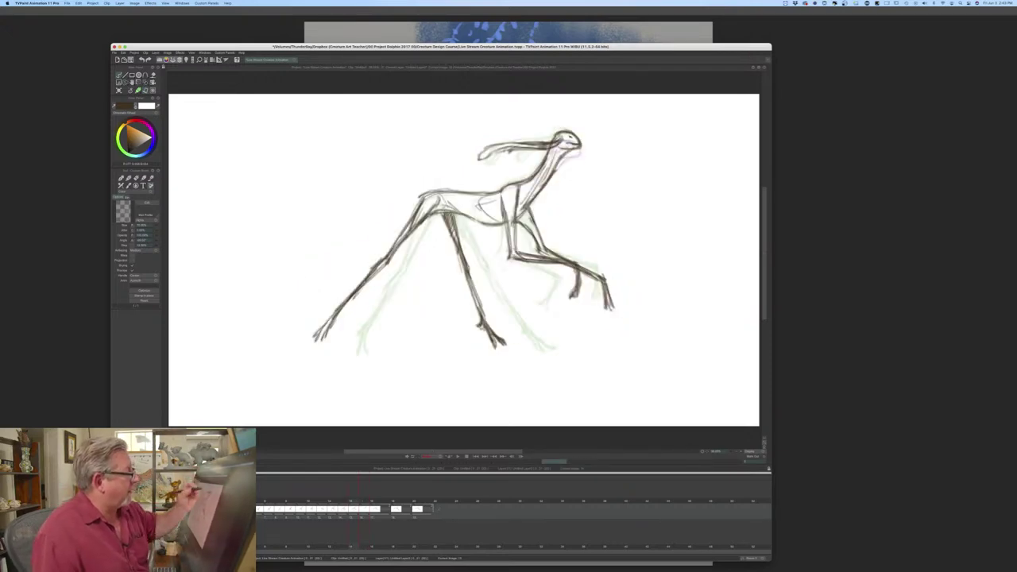
- Draw the long ear streaming back from the head on the new in-between, checking it against the previous frame
mouse_move(549, 145)
mouse_down()
mouse_move(476, 151)
mouse_move(556, 146)
mouse_move(491, 150)
mouse_move(545, 143)
mouse_up()
key(Left)
key(Right)
key(Left)
key(Right)
key(Left)
key(Right)
key(Left)
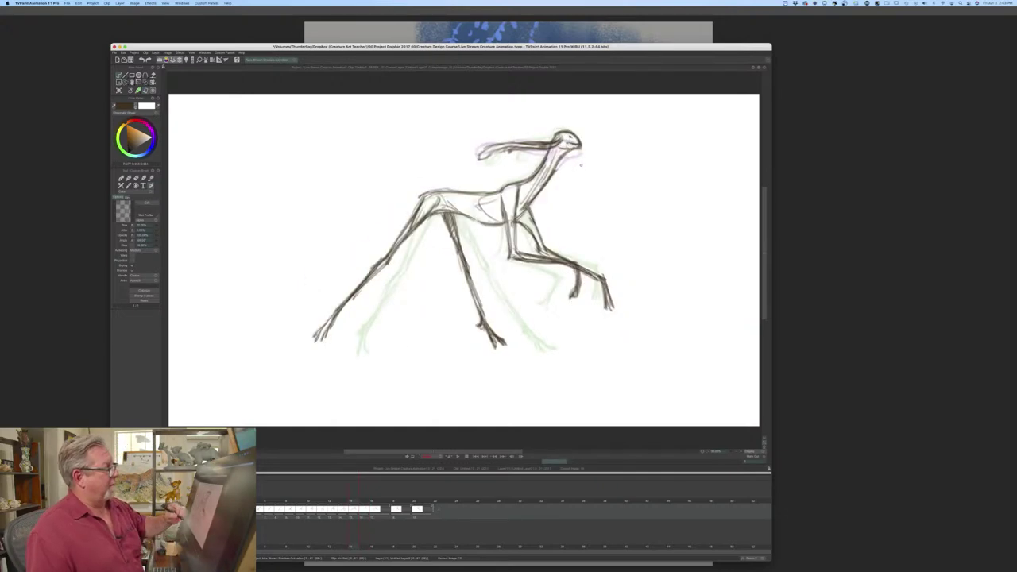
key(Right)
- Add the mouth line to the new in-between's head and compare the face with the previous frame
drag(565, 151, 581, 153)
key(Left)
key(Right)
key(Left)
key(Right)
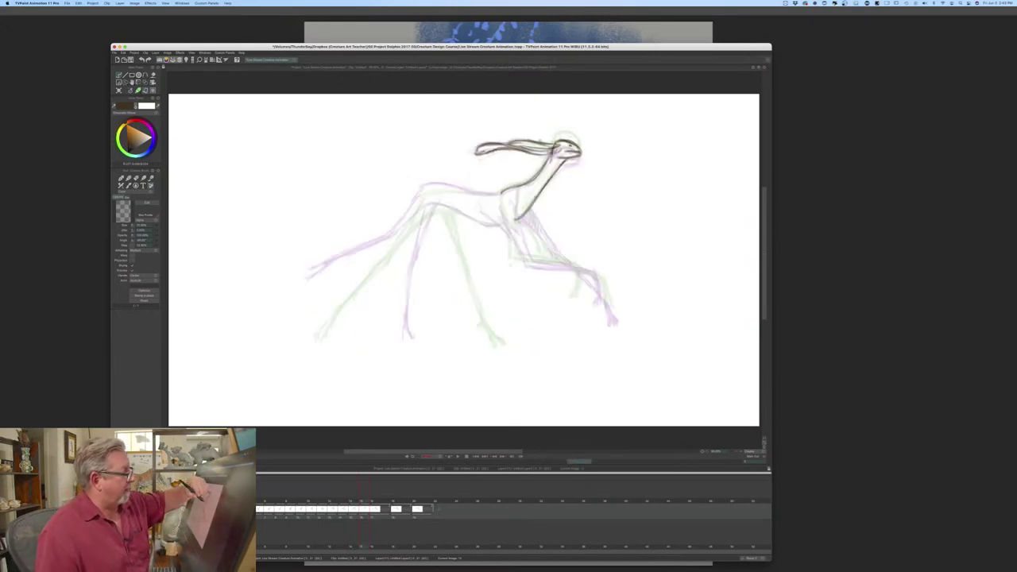
key(Left)
key(Right)
- Draw the near foreleg bent forward with its foot hanging down, checking its position against the previous frame
mouse_move(519, 198)
mouse_down()
mouse_move(525, 259)
mouse_move(485, 213)
mouse_move(513, 266)
mouse_move(582, 267)
mouse_move(588, 305)
mouse_up()
key(Left)
key(Right)
mouse_move(586, 267)
mouse_down()
mouse_move(571, 280)
mouse_move(528, 267)
mouse_move(581, 266)
mouse_up()
key(Left)
key(Right)
key(Left)
key(Right)
- Draw the upper part of the far foreleg behind the bent near foreleg, comparing its position with the previous frame
mouse_move(531, 215)
mouse_down()
mouse_move(548, 254)
mouse_move(574, 264)
mouse_up()
key(Left)
key(Right)
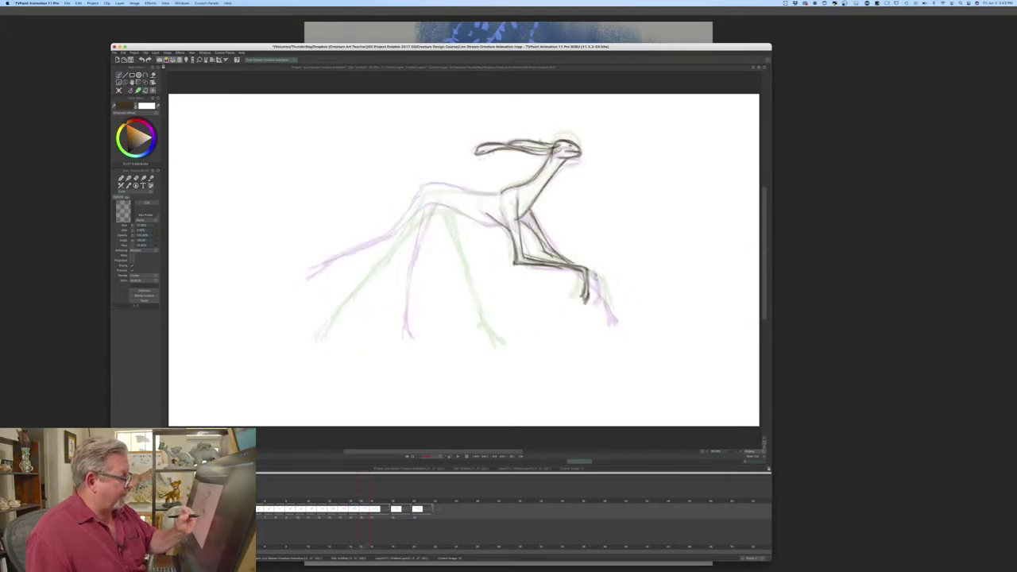
key(Left)
key(Right)
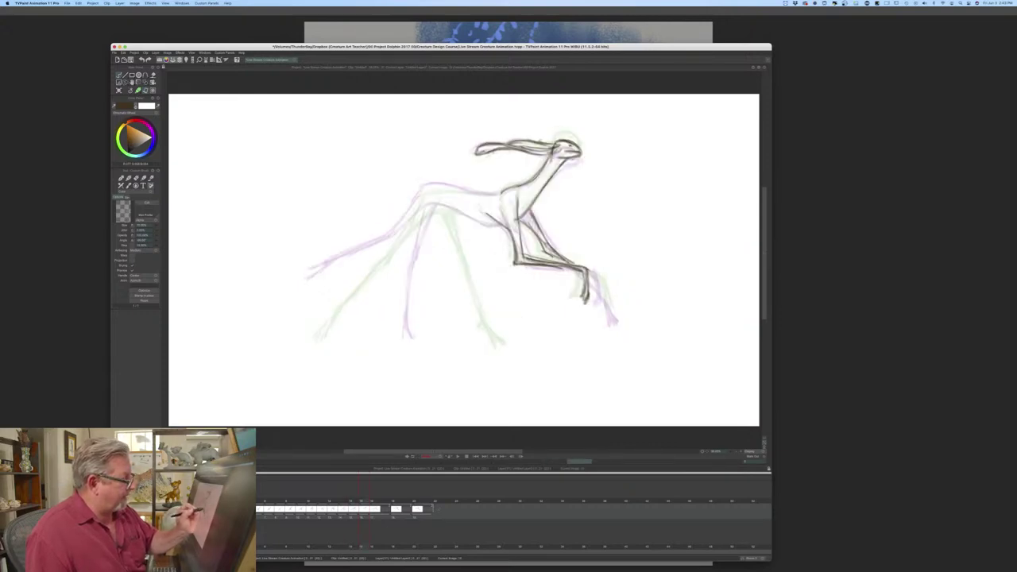
- Draw the far foreleg's lower section and foot reaching forward and down, checking it against the previous frame
drag(588, 273, 606, 310)
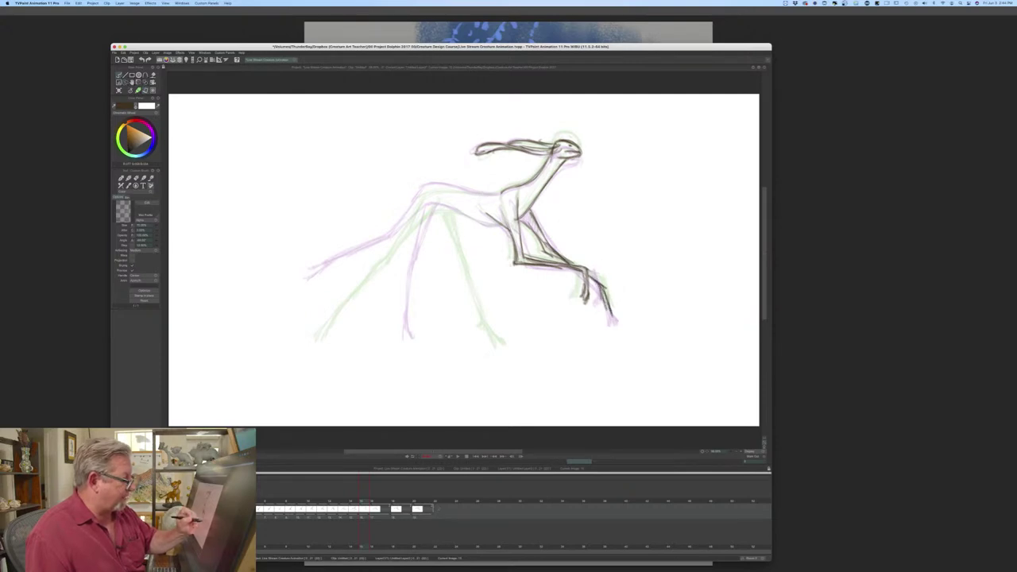
drag(589, 277, 602, 289)
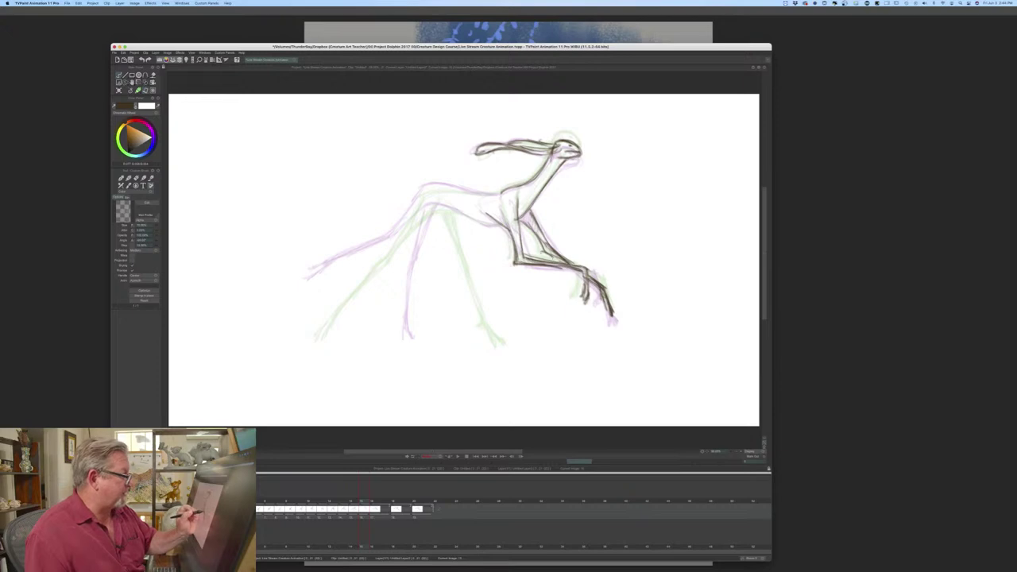
key(Left)
key(Right)
key(Left)
key(Right)
- Draw the back and belly contours through to the rump and thigh between the onion-skin poses
mouse_move(505, 191)
mouse_down()
mouse_move(421, 188)
mouse_move(455, 191)
mouse_up()
drag(482, 190, 417, 187)
drag(503, 226, 428, 209)
mouse_move(459, 212)
mouse_down()
mouse_move(418, 199)
mouse_move(385, 248)
mouse_up()
key(Left)
key(Right)
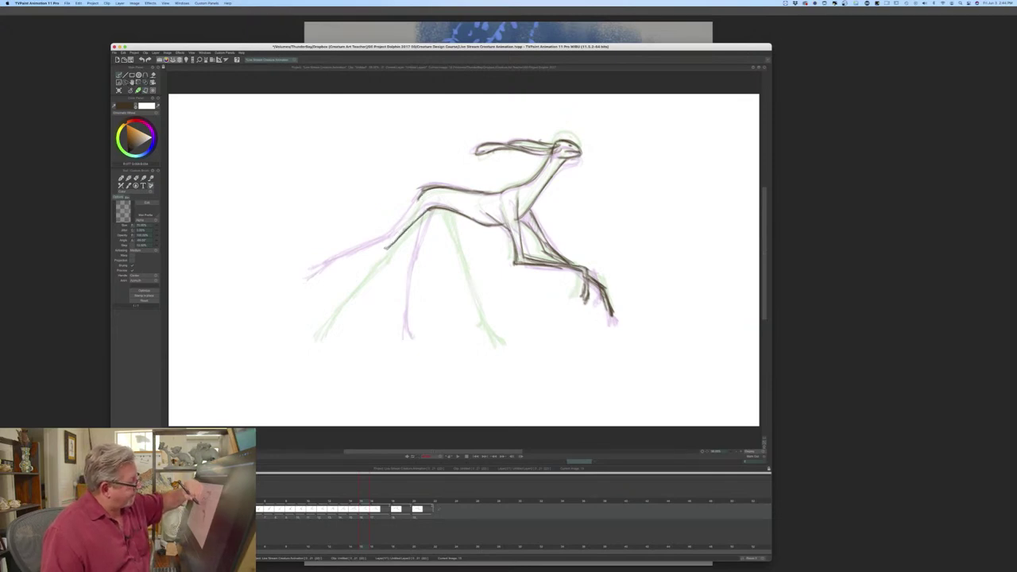
- Draw the trailing hind leg and foot stretched backward, comparing them with the previous frame
mouse_move(423, 196)
mouse_down()
mouse_move(384, 248)
mouse_move(348, 269)
mouse_up()
mouse_move(388, 240)
mouse_down()
mouse_move(318, 280)
mouse_move(310, 300)
mouse_move(315, 291)
mouse_up()
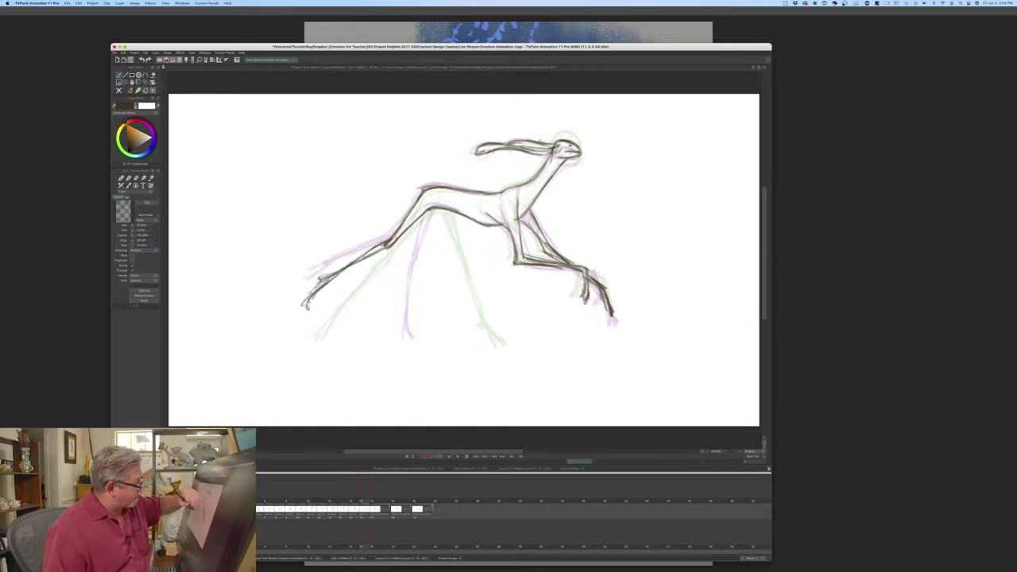
key(Left)
key(Right)
key(Left)
key(Right)
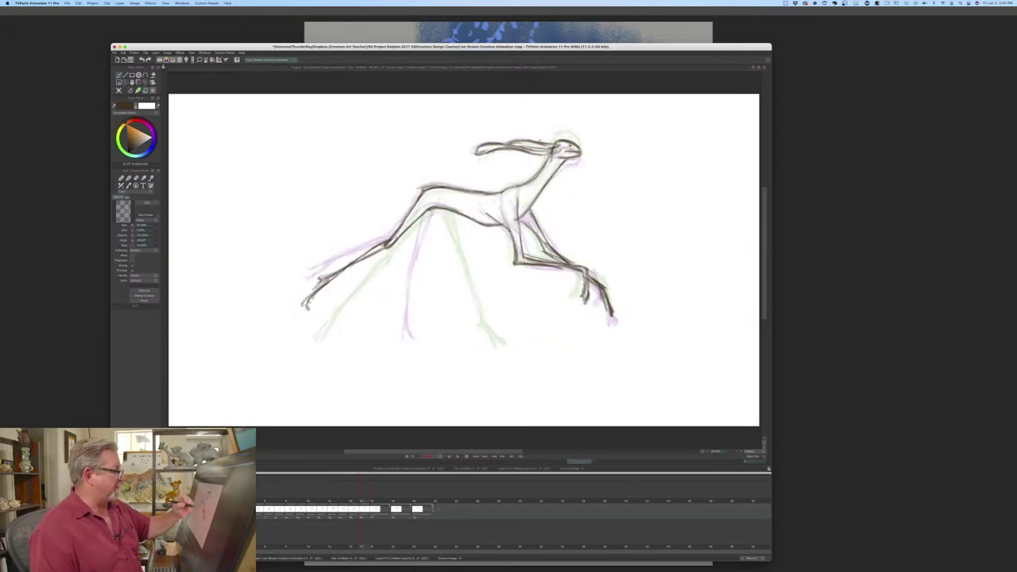
- Draw the other hind leg straight down beneath the hips with its foot, checking the spacing against the previous frame
drag(440, 211, 434, 250)
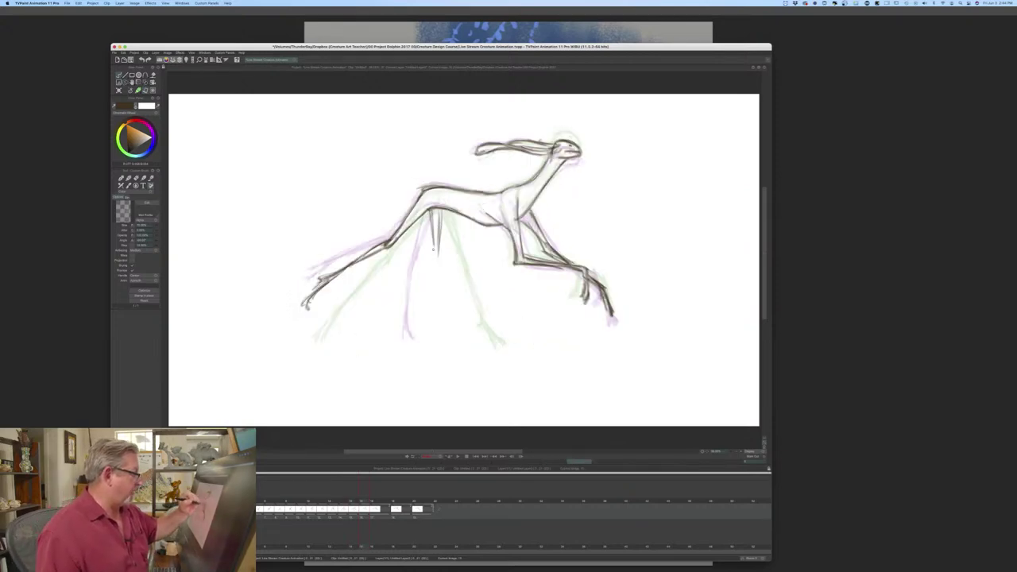
drag(435, 212, 433, 274)
drag(432, 230, 442, 315)
drag(436, 267, 450, 353)
drag(437, 317, 442, 355)
key(Left)
key(Right)
key(Left)
key(Right)
key(Left)
key(Right)
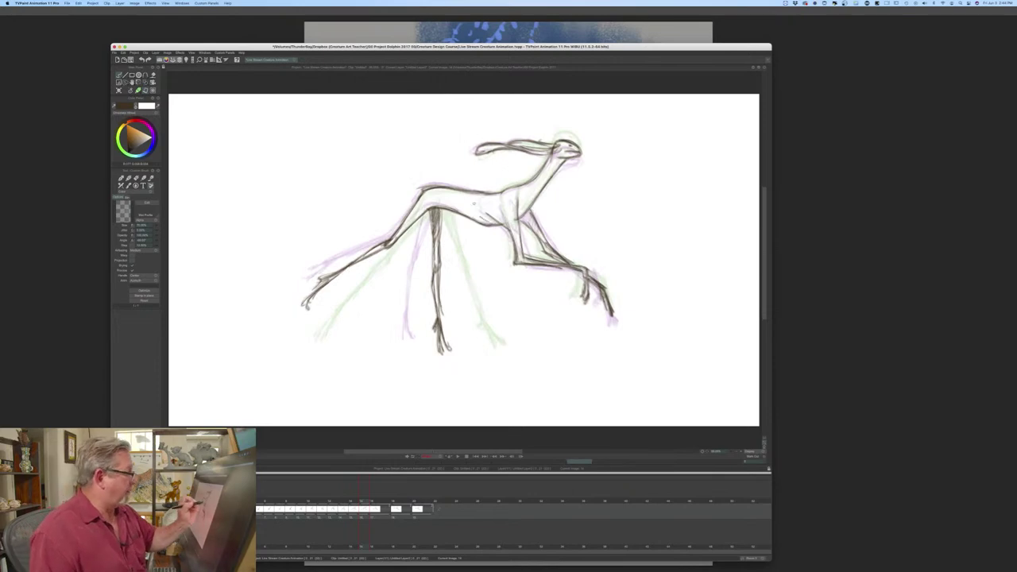
- Add a contour stroke inside the torso and scrub back through the timeline to review the run
drag(485, 197, 474, 212)
drag(356, 501, 343, 501)
key(Right)
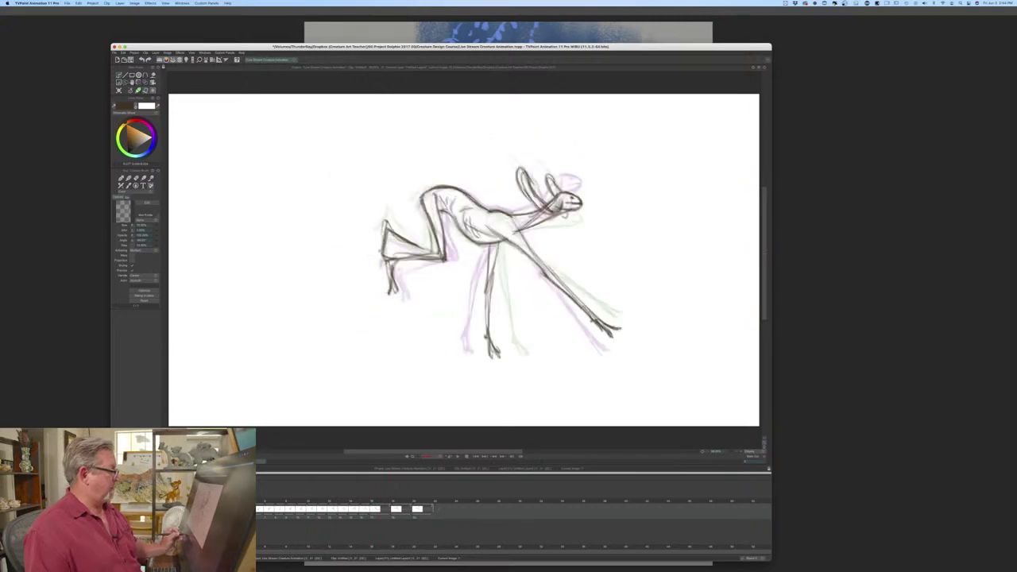
- Go to the following in-between frame, clear its drawing, and sketch the creature's head, face and neck
drag(413, 500, 382, 501)
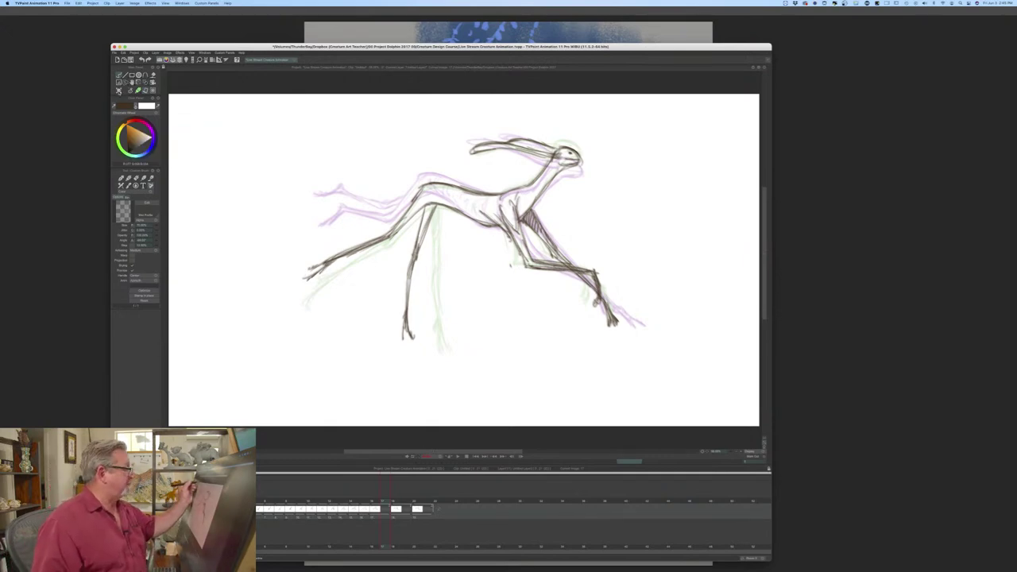
click(118, 92)
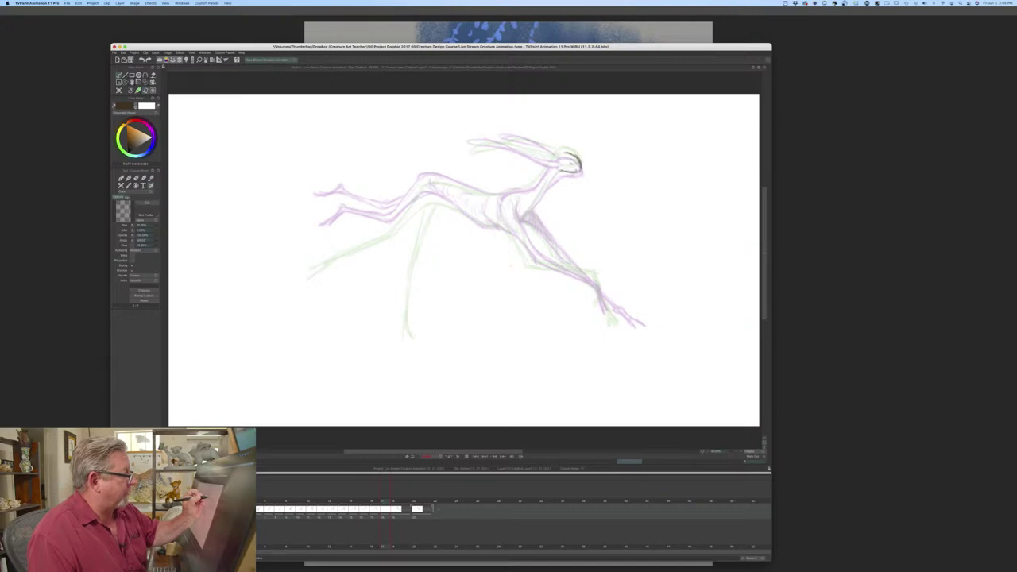
drag(561, 154, 528, 189)
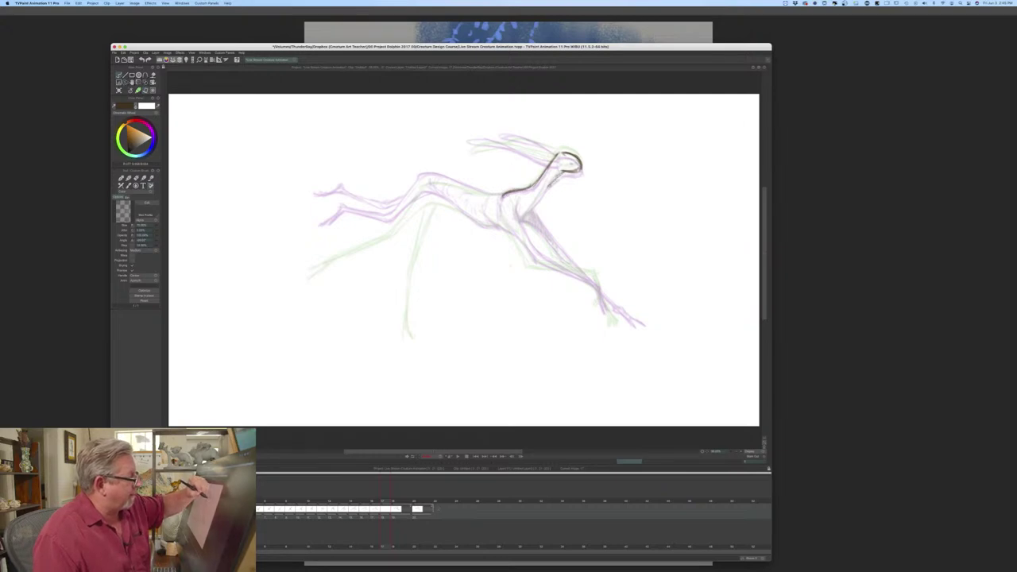
drag(547, 189, 522, 217)
drag(558, 170, 531, 209)
key(Left)
key(Right)
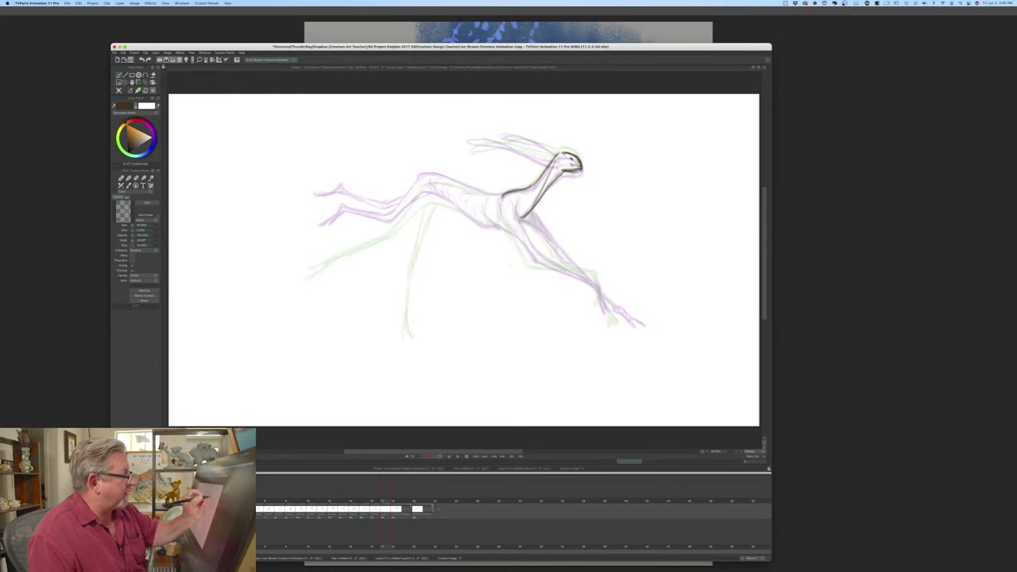
key(Left)
key(Right)
key(Left)
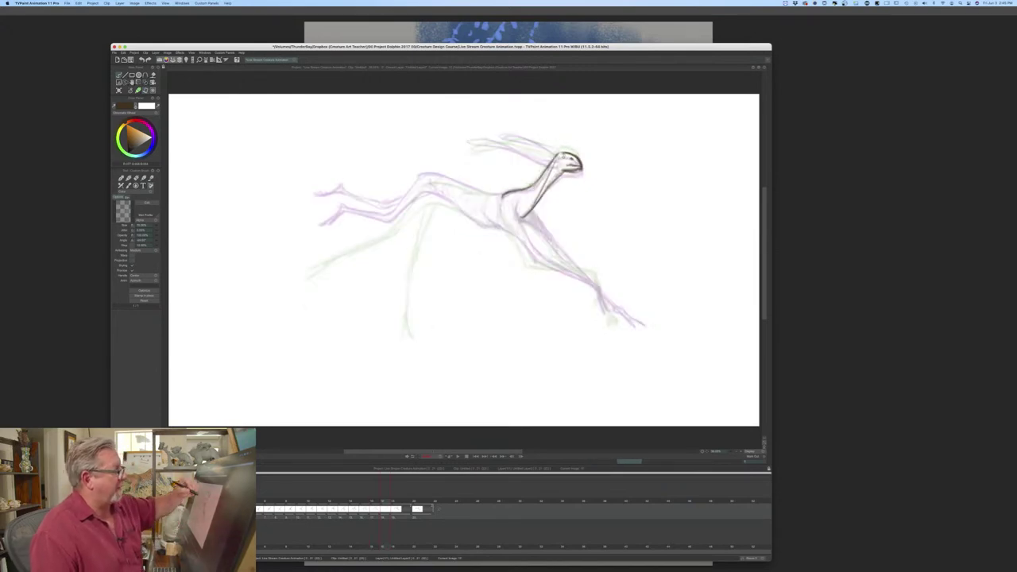
key(Right)
- Draw the shoulder line running down the near foreleg, comparing it with the previous frame
mouse_move(546, 178)
mouse_down()
mouse_move(525, 212)
mouse_move(539, 258)
mouse_up()
key(Left)
key(Right)
key(Left)
key(Right)
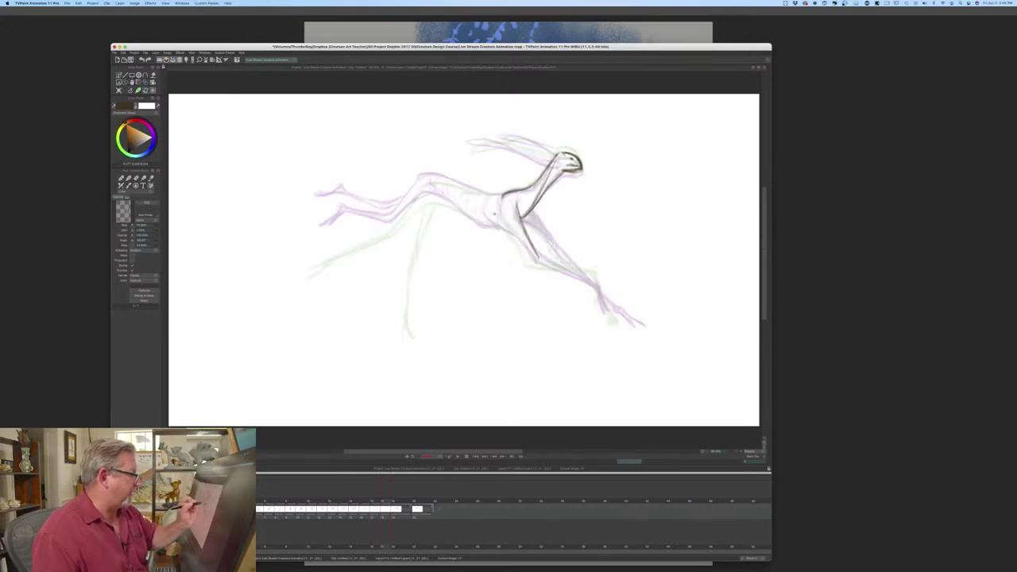
key(Left)
key(Right)
- Outline the near foreleg from the chest through the elbow to the wrist, checking it against the previous frame
mouse_move(515, 230)
mouse_down()
mouse_move(529, 261)
mouse_move(587, 274)
mouse_move(534, 267)
mouse_move(593, 278)
mouse_move(601, 305)
mouse_up()
key(Left)
key(Right)
key(Left)
key(Right)
mouse_move(520, 243)
mouse_down()
mouse_move(482, 213)
mouse_move(559, 249)
mouse_up()
key(Left)
key(Right)
key(Left)
key(Right)
- Draw the far foreleg stretched forward from the chest to its foot, comparing it with the previous frame
mouse_move(525, 219)
mouse_down()
mouse_move(573, 265)
mouse_move(543, 223)
mouse_move(576, 268)
mouse_up()
key(Left)
key(Right)
key(Left)
key(Right)
mouse_move(606, 299)
mouse_down()
mouse_move(621, 326)
mouse_move(617, 317)
mouse_up()
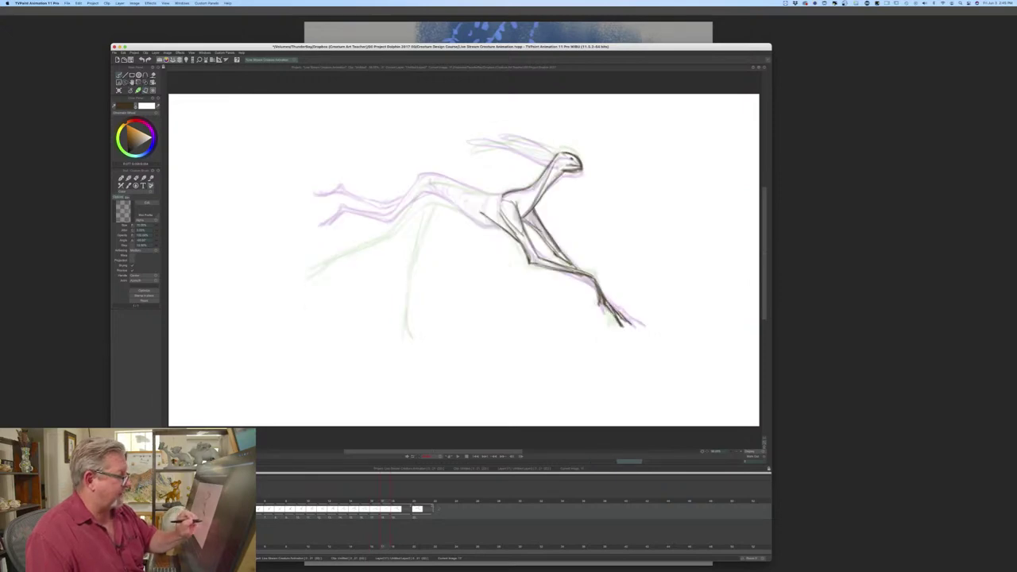
drag(577, 273, 594, 284)
key(Left)
key(Right)
key(Left)
key(Right)
- Shade the upper far foreleg with hatching and compare both forelegs with the previous frame
mouse_move(529, 224)
mouse_down()
mouse_move(545, 241)
mouse_move(532, 213)
mouse_move(550, 241)
mouse_up()
key(Left)
key(Right)
key(Left)
key(Right)
key(Left)
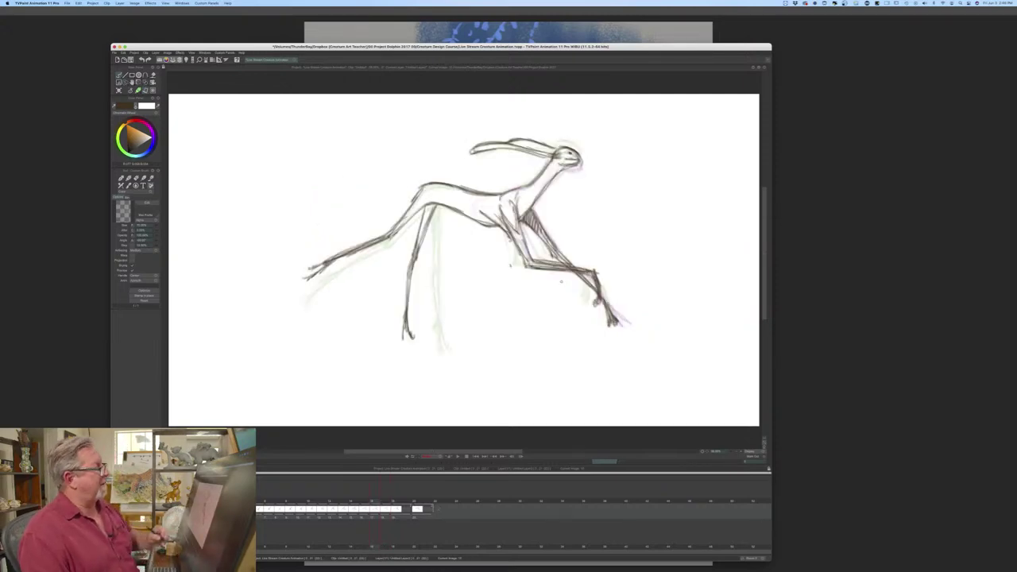
key(Right)
- Draw the back, rump and belly contours of the new in-between, checking them against the previous frame
mouse_move(480, 193)
mouse_down()
mouse_move(505, 194)
mouse_move(421, 180)
mouse_move(453, 185)
mouse_move(400, 211)
mouse_move(486, 228)
mouse_up()
key(Left)
key(Right)
key(Left)
key(Right)
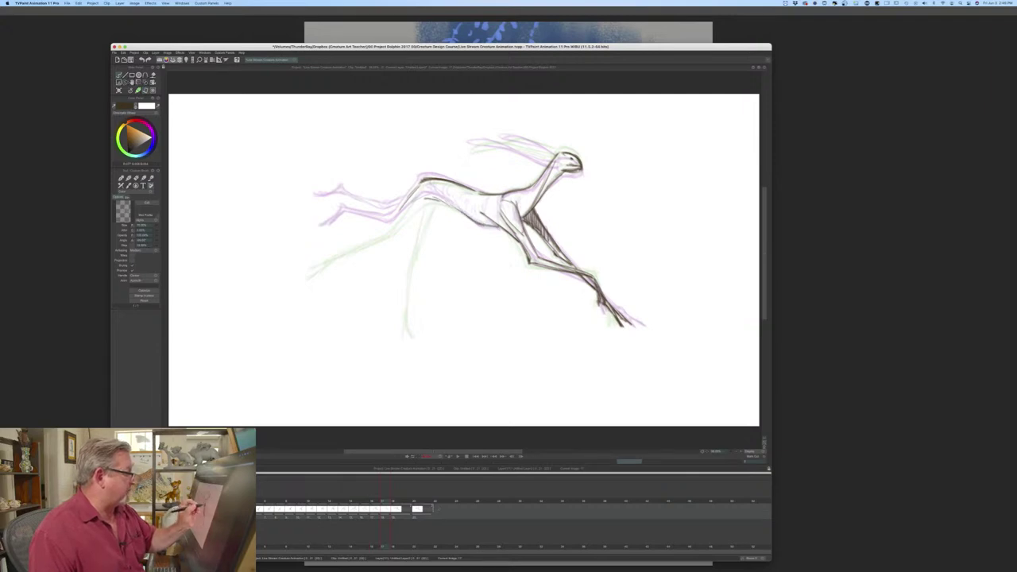
- Draw the upper hind leg trailing back from the hips and angle its foot backward, comparing with the previous frame
mouse_move(426, 198)
mouse_down()
mouse_move(444, 204)
mouse_move(380, 231)
mouse_move(321, 231)
mouse_up()
key(Left)
key(Right)
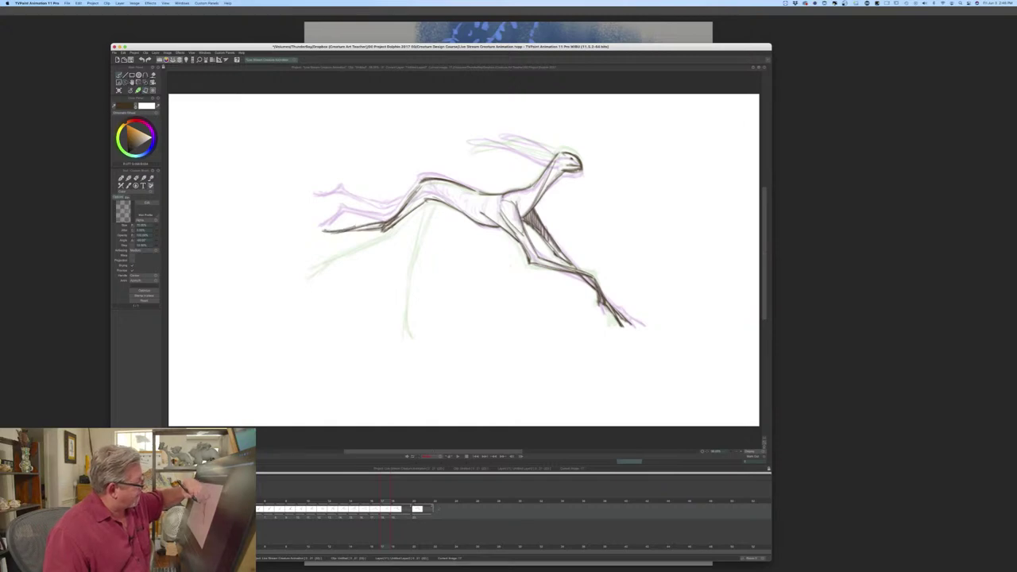
drag(328, 232, 310, 248)
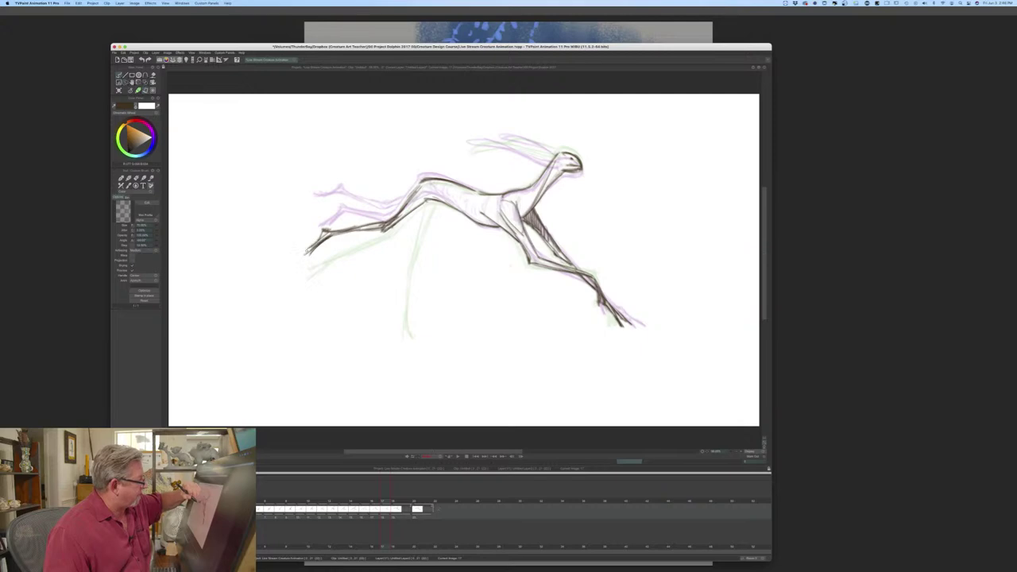
drag(312, 249, 302, 256)
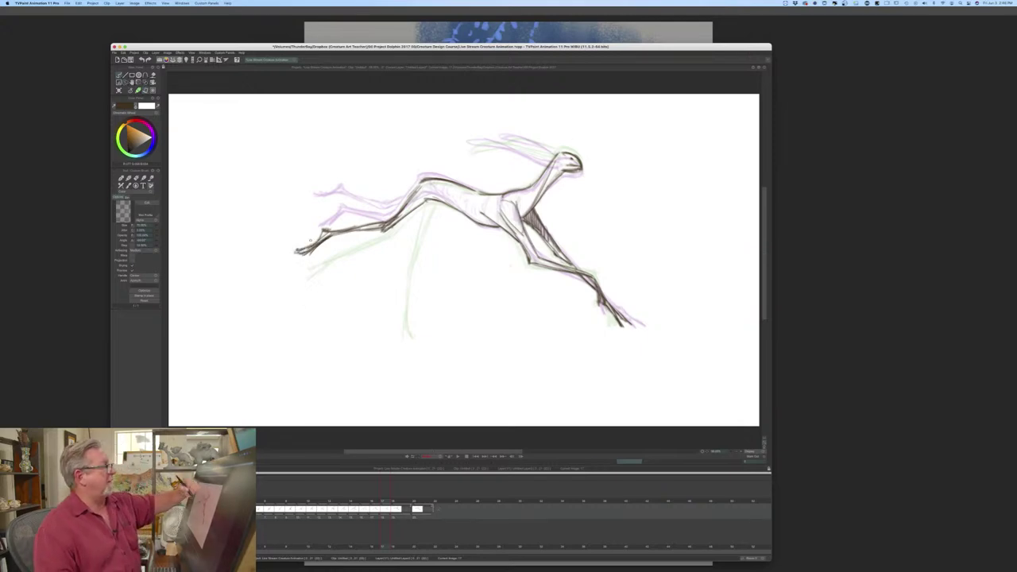
key(Left)
key(Right)
key(Left)
key(Right)
key(Left)
key(Right)
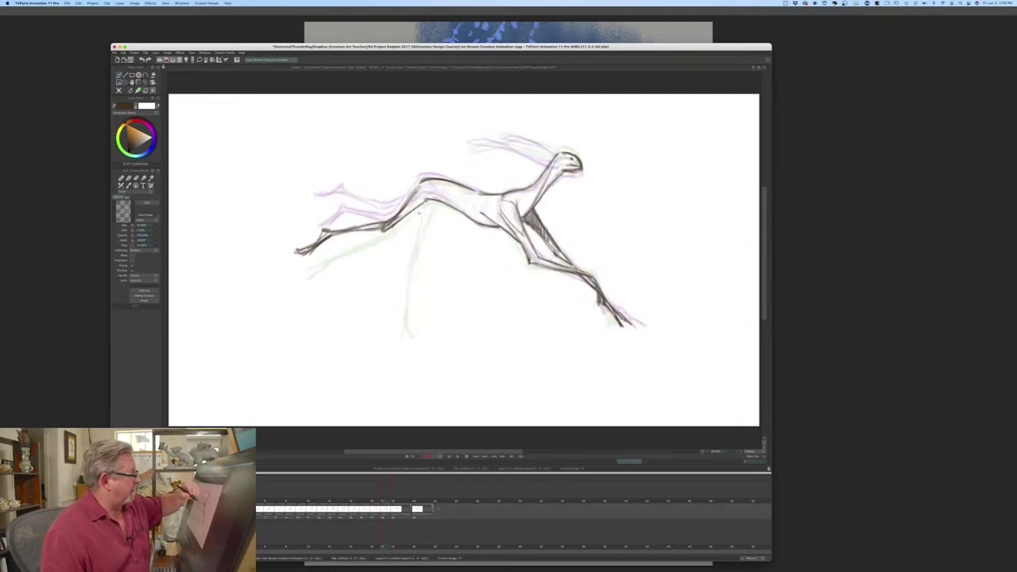
- Draw the second hind leg extending diagonally down and back to its foot, checking it against the previous frame
drag(409, 218, 349, 278)
mouse_move(383, 246)
mouse_down()
mouse_move(322, 321)
mouse_move(329, 311)
mouse_up()
key(Left)
key(Right)
key(Left)
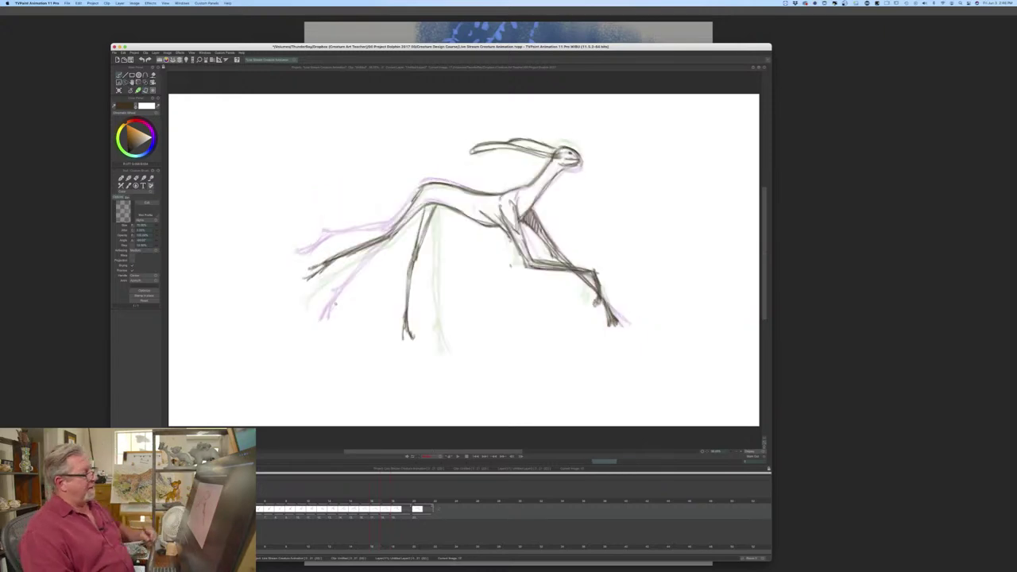
key(Right)
- Shade the far hind leg's thigh where it overlaps the near leg and compare the hindquarters with the previous frame
drag(422, 208, 399, 222)
drag(413, 211, 389, 232)
drag(409, 221, 390, 233)
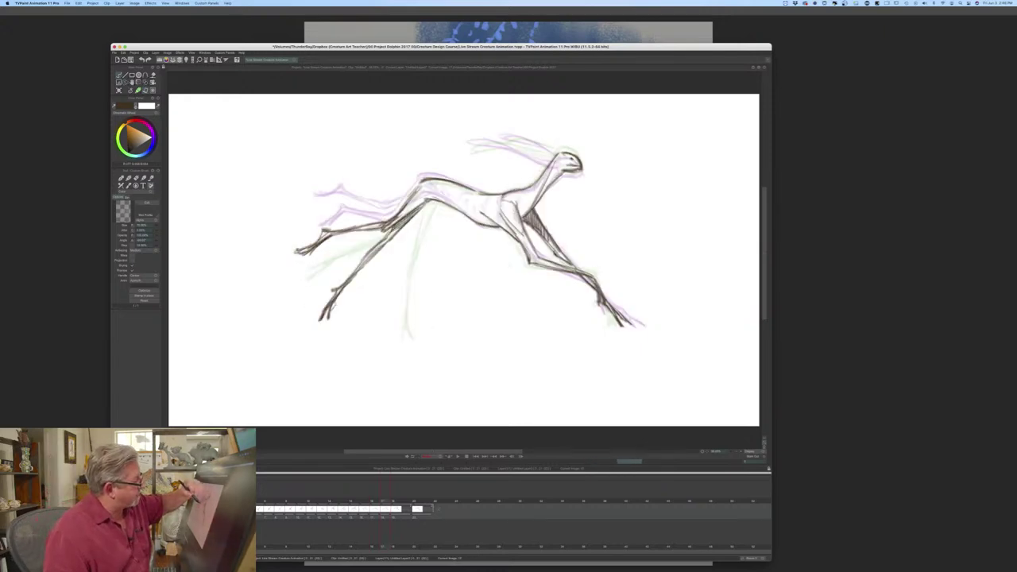
key(Left)
key(Right)
key(Left)
key(Right)
key(Left)
key(Left)
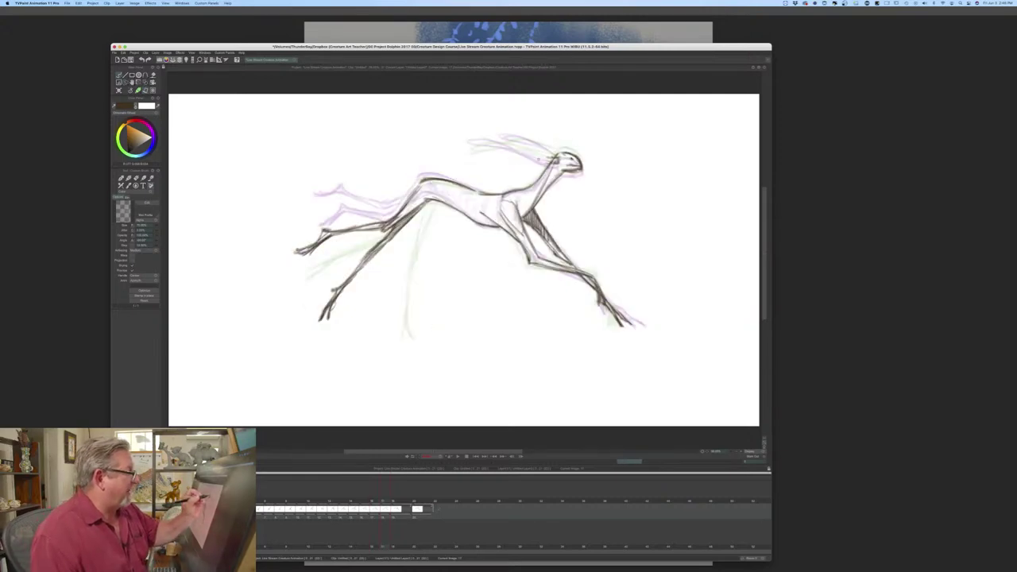
- Draw the two long ears streaming back from the head and compare them with the previous frame
mouse_move(521, 145)
mouse_down()
mouse_move(469, 144)
mouse_move(553, 166)
mouse_move(531, 142)
mouse_move(503, 140)
mouse_move(549, 150)
mouse_up()
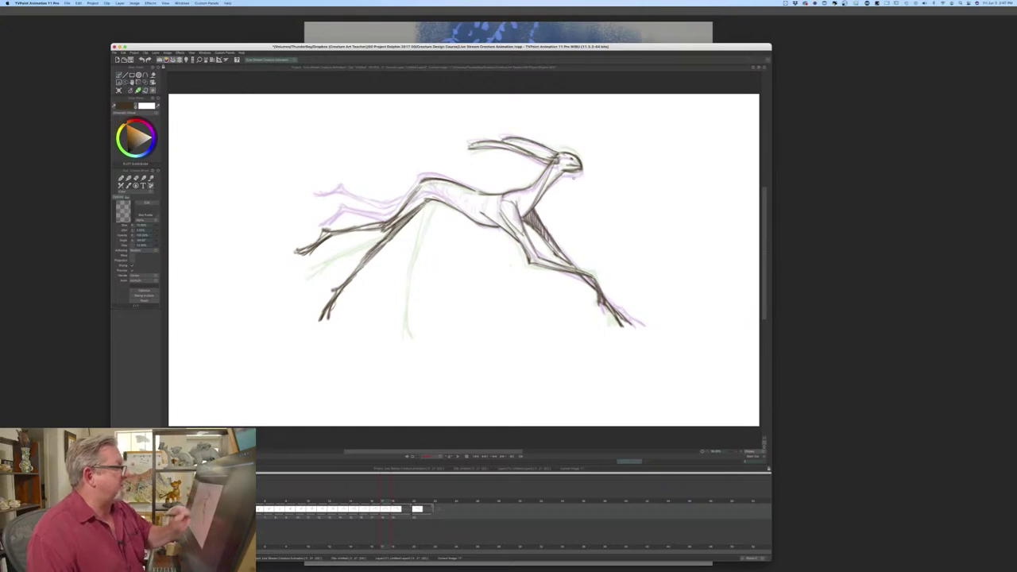
key(Left)
key(Right)
key(Left)
key(Right)
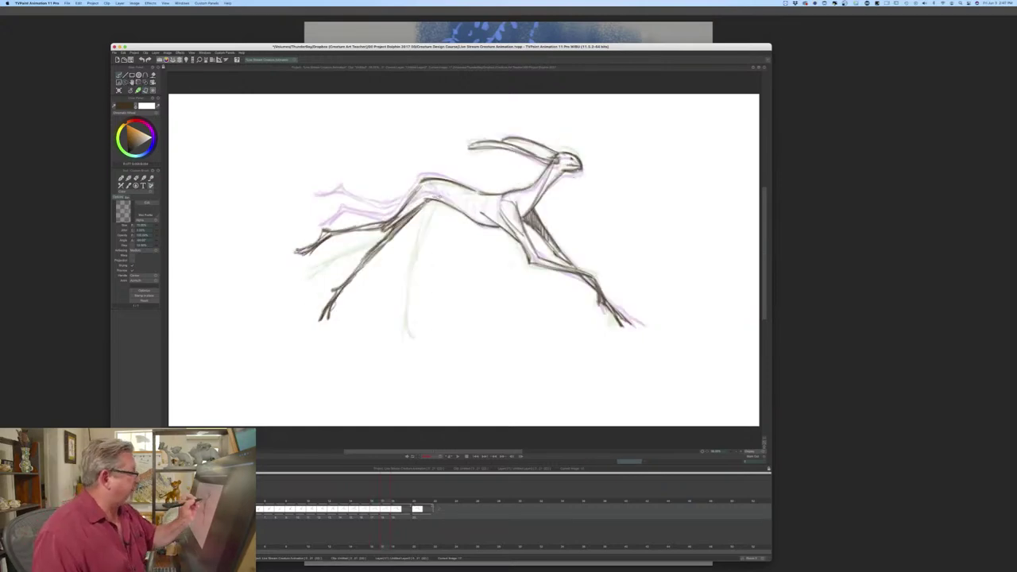
- Add contour strokes inside the torso from hip to ribcage, checking the body against the previous frame
mouse_move(442, 191)
mouse_down()
mouse_move(458, 209)
mouse_move(499, 206)
mouse_up()
key(Left)
key(Right)
key(Left)
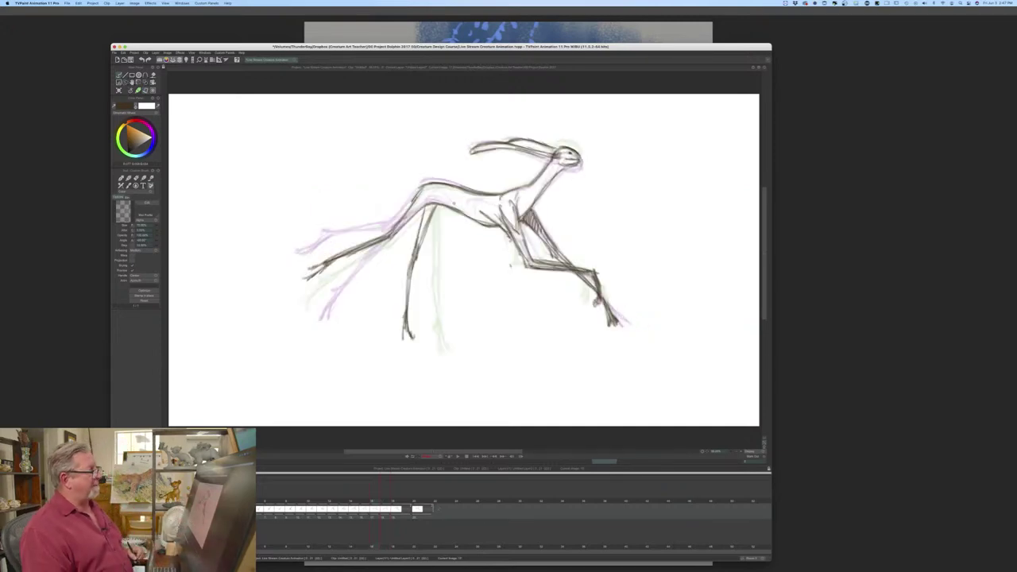
key(Right)
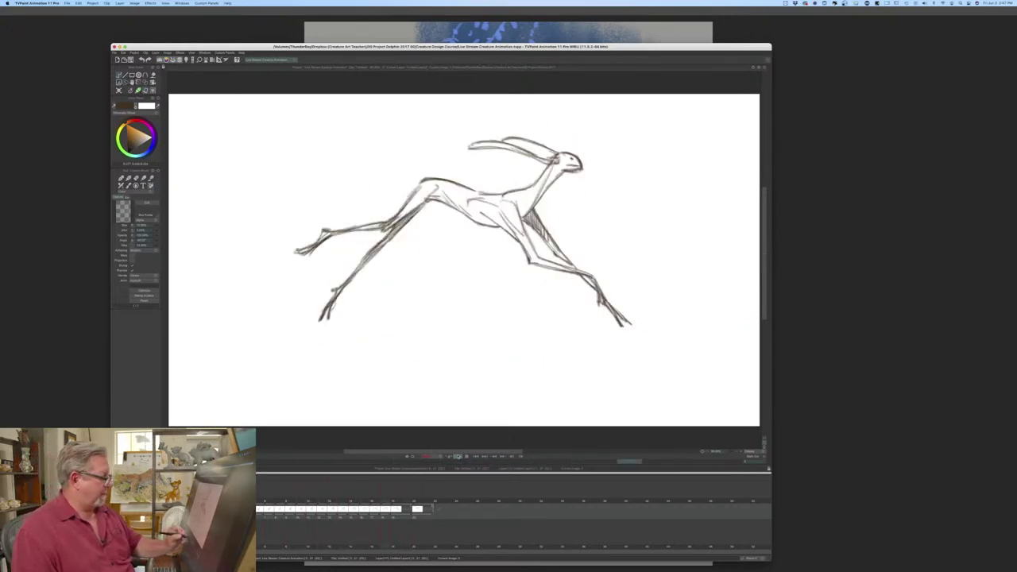
- Stop playback, clear the drawing on the last remaining in-between frame, and sketch its lowered head and neck
click(466, 457)
drag(271, 502, 406, 506)
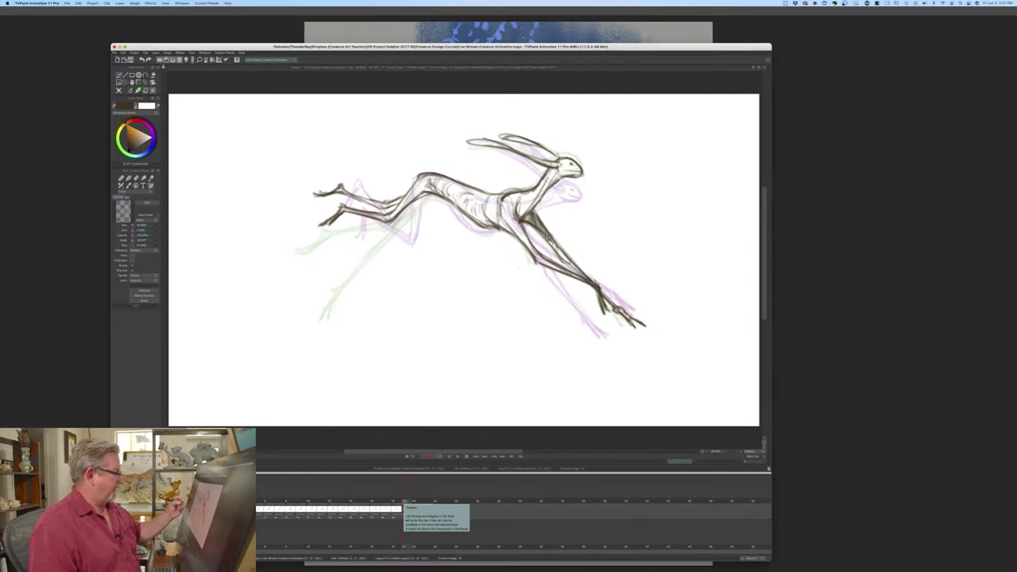
click(118, 90)
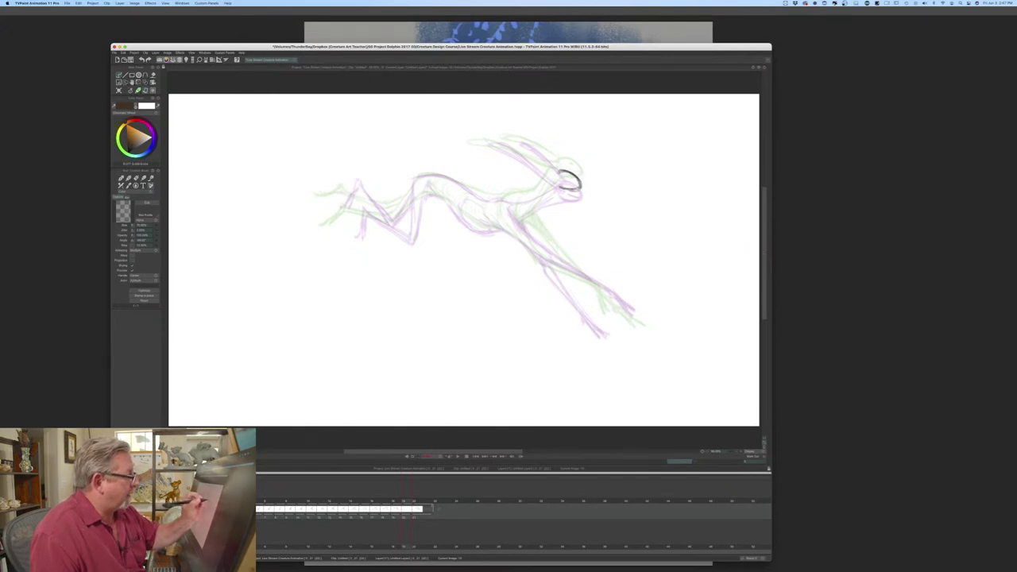
drag(559, 171, 542, 189)
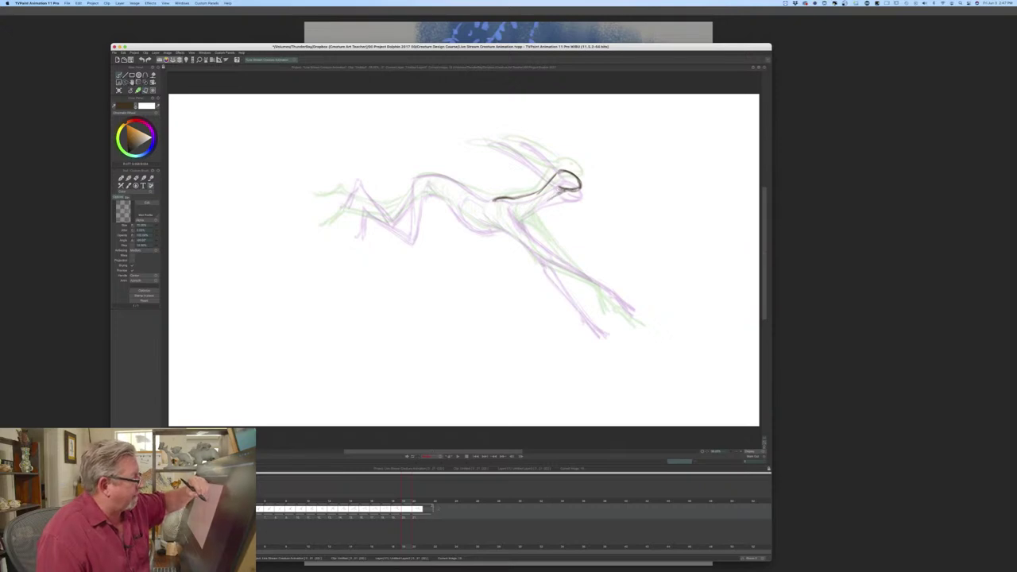
key(Left)
key(Right)
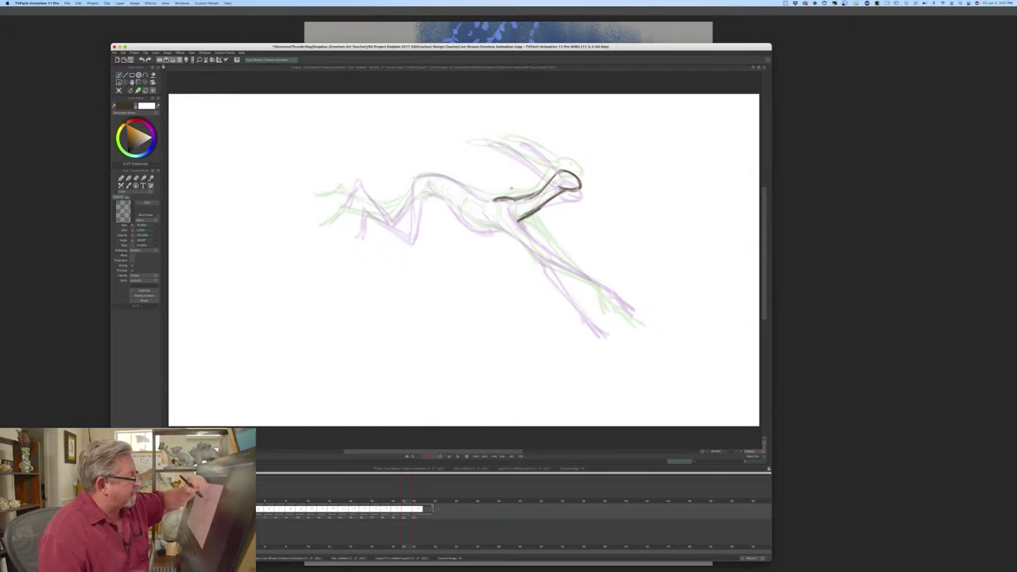
key(Left)
key(Right)
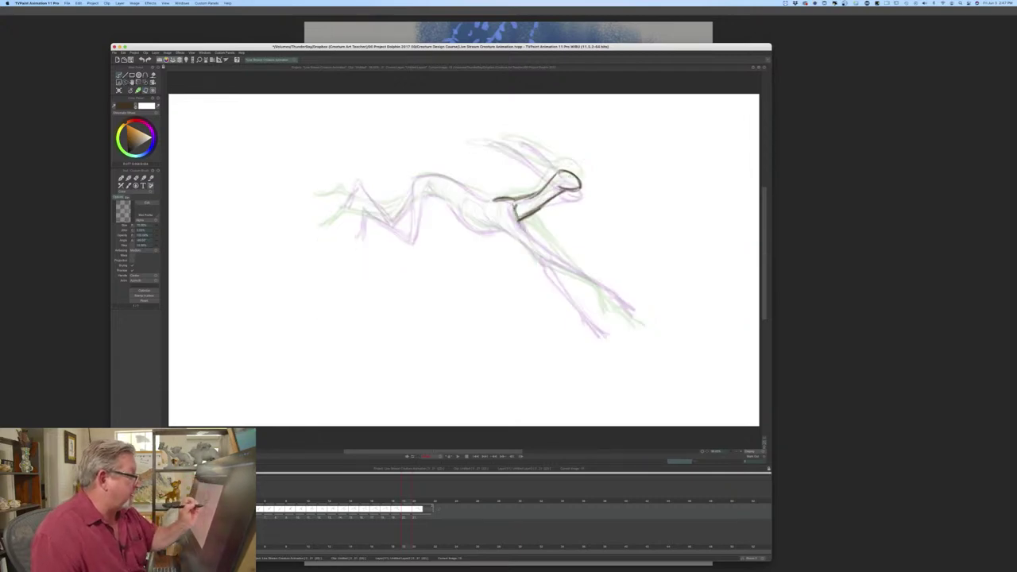
- Draw the near foreleg's upper section from shoulder and chest to elbow, checking its position against the previous frame
key(Left)
key(Right)
drag(518, 220, 547, 255)
key(Left)
key(Right)
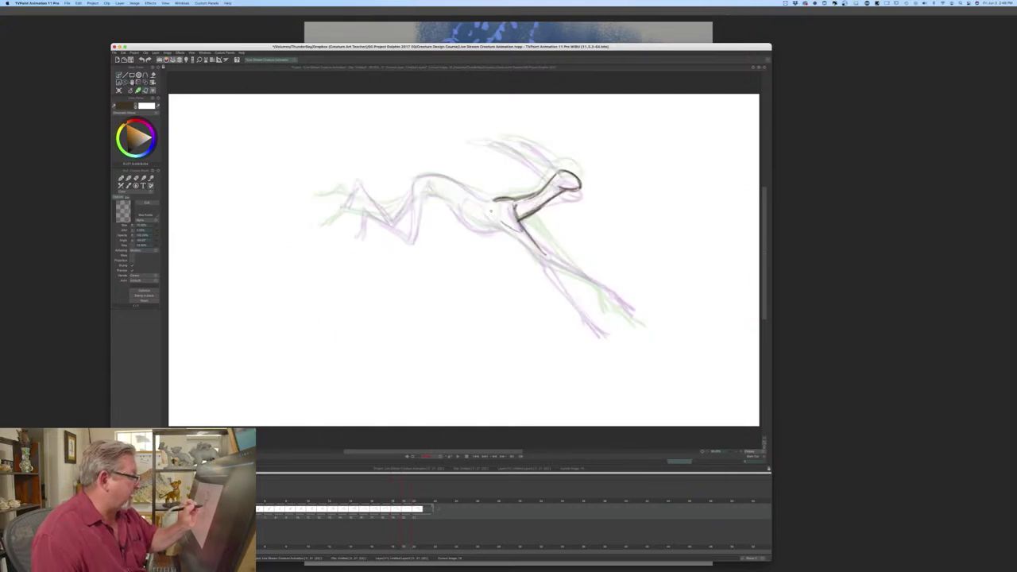
key(Left)
key(Right)
drag(487, 220, 524, 243)
key(Left)
key(Right)
drag(521, 238, 545, 262)
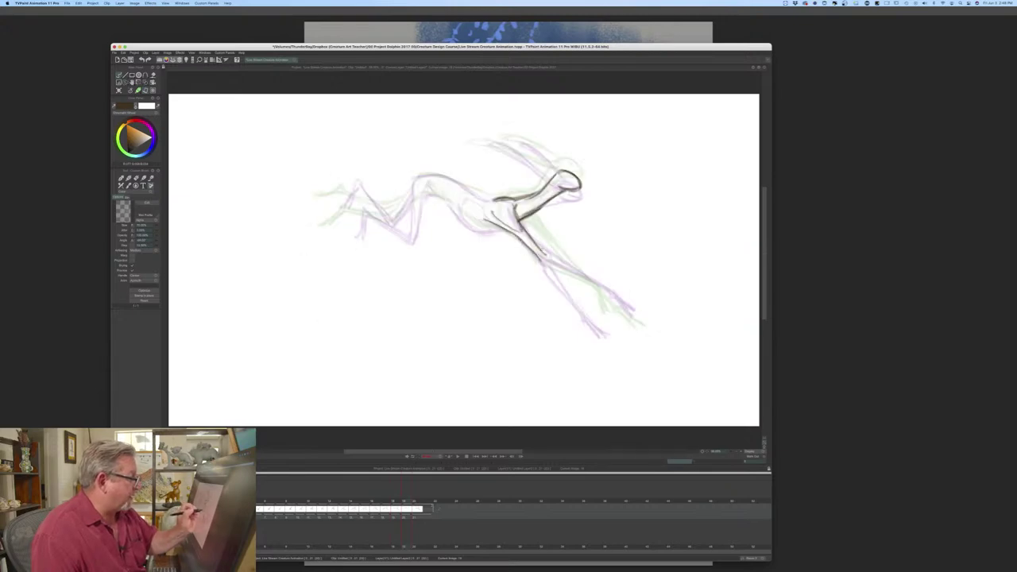
- Draw the near foreleg's forearm and reaching paw, comparing the leg's swing with the adjacent frames
key(Left)
key(Right)
drag(546, 257, 585, 277)
key(Right)
key(Left)
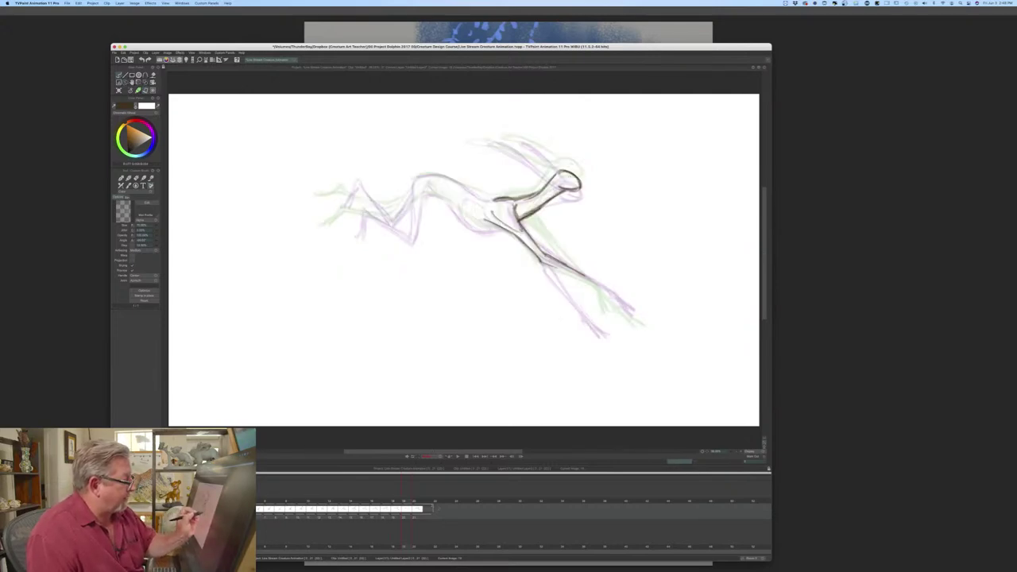
mouse_move(543, 262)
mouse_down()
mouse_move(629, 310)
mouse_move(539, 250)
mouse_up()
key(Left)
key(Right)
key(Left)
key(Right)
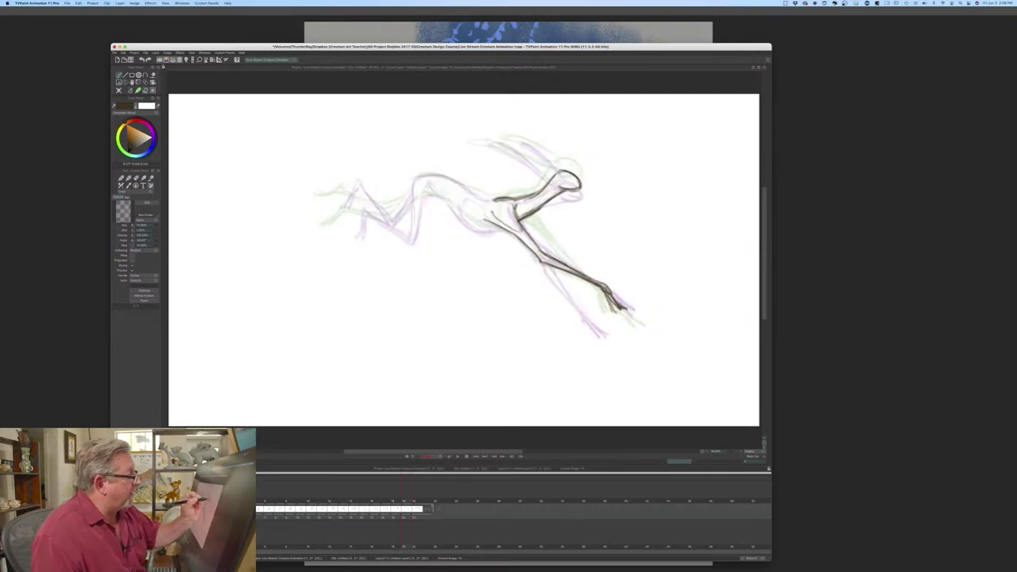
- Draw the two long ears streaming back and add the eye, comparing the head with the previous frame
key(Left)
key(Right)
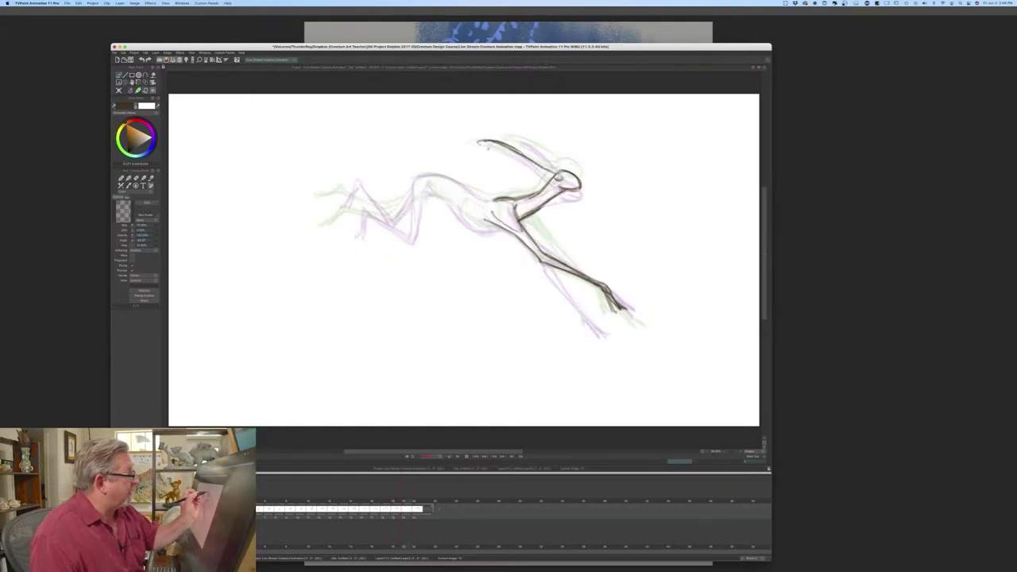
drag(493, 149, 533, 165)
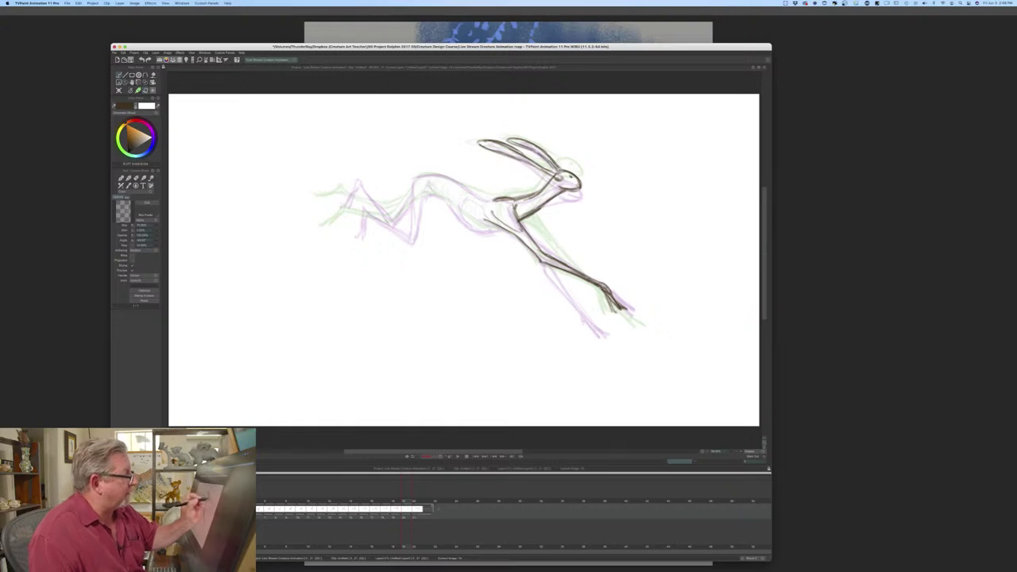
key(Left)
key(Right)
key(Left)
key(Right)
key(Left)
key(Right)
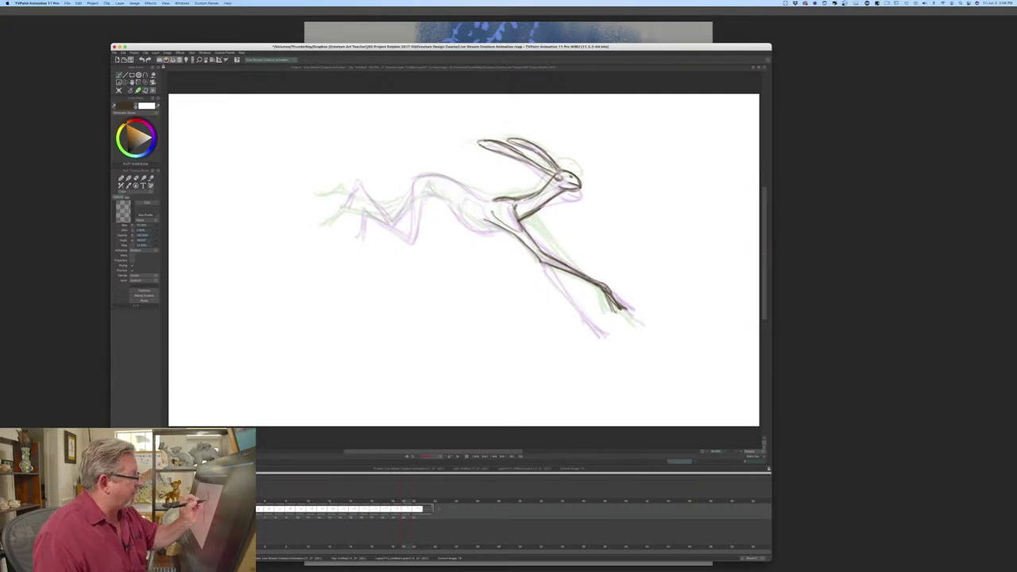
- Draw the arched back line from hip to shoulder and compare it with the previous frame
key(Left)
key(Right)
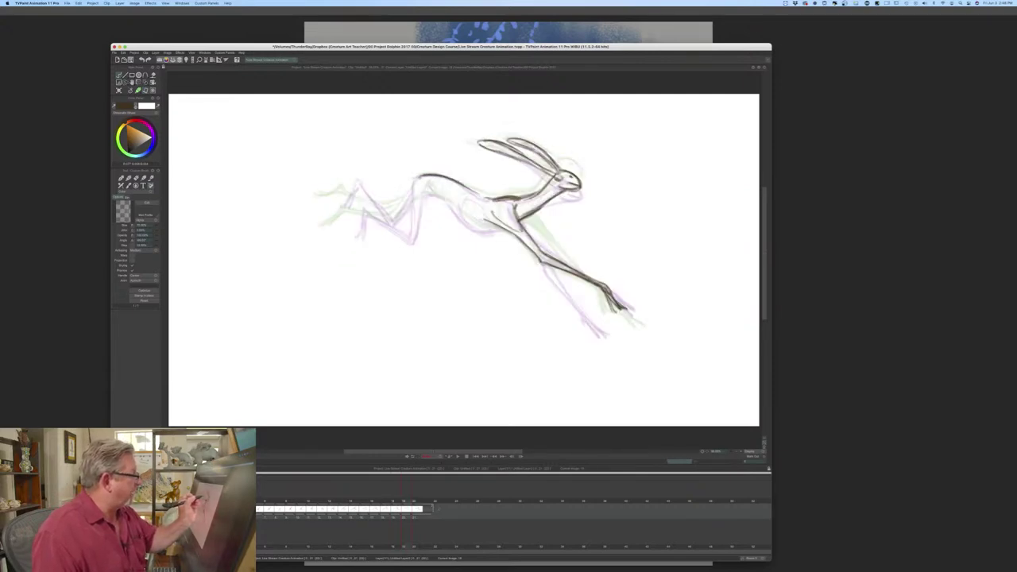
key(Left)
key(Right)
key(Left)
key(Right)
- Draw the far foreleg with its paw behind the near one and shade its upper section
drag(530, 217, 543, 239)
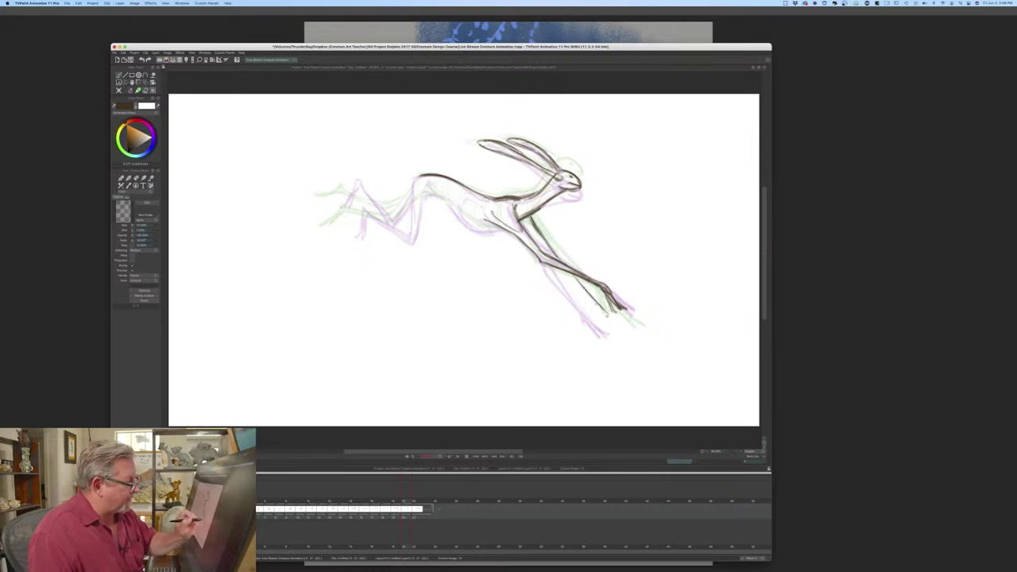
drag(557, 270, 613, 327)
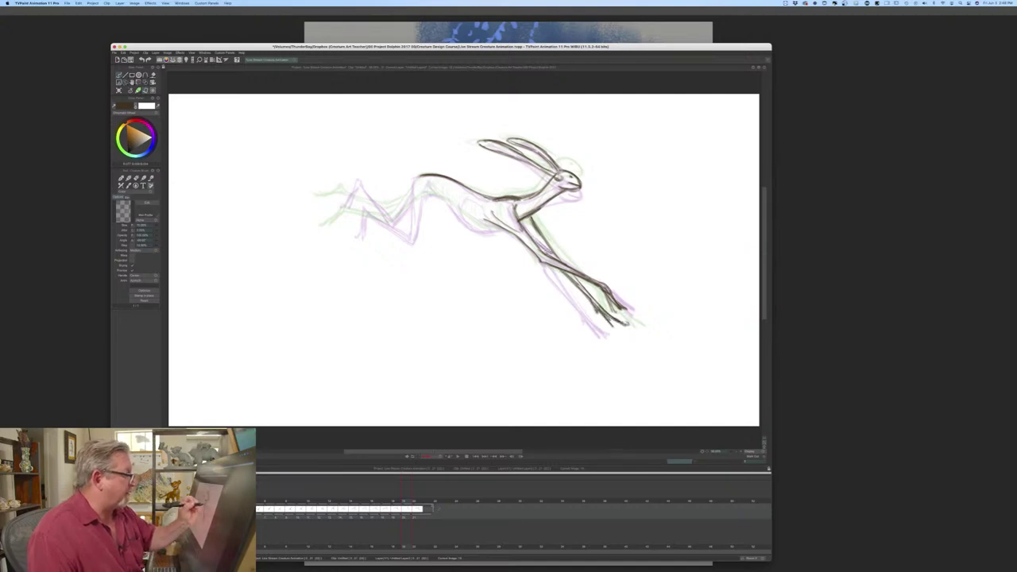
drag(539, 236, 555, 257)
key(Left)
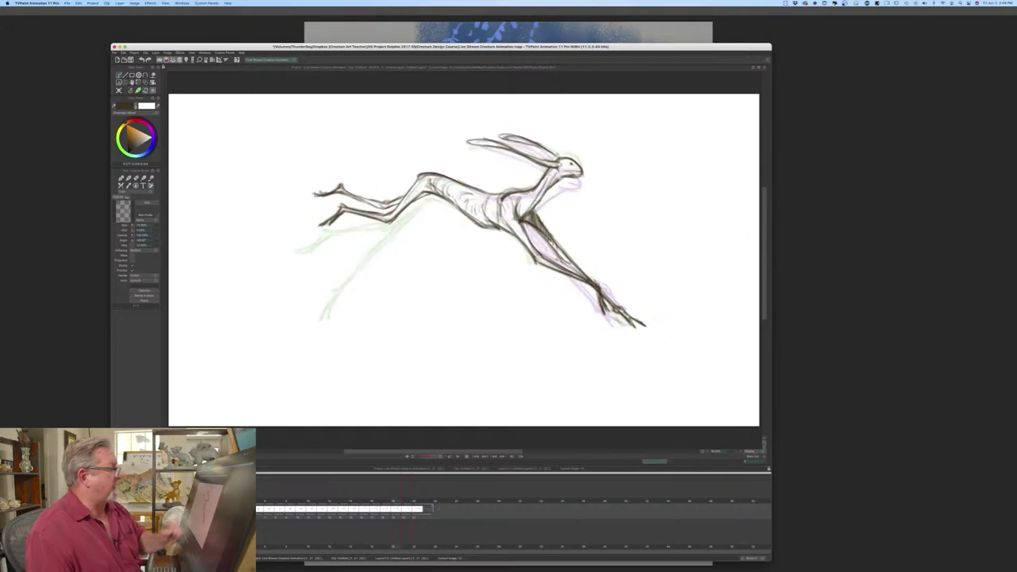
key(Right)
key(Left)
key(Right)
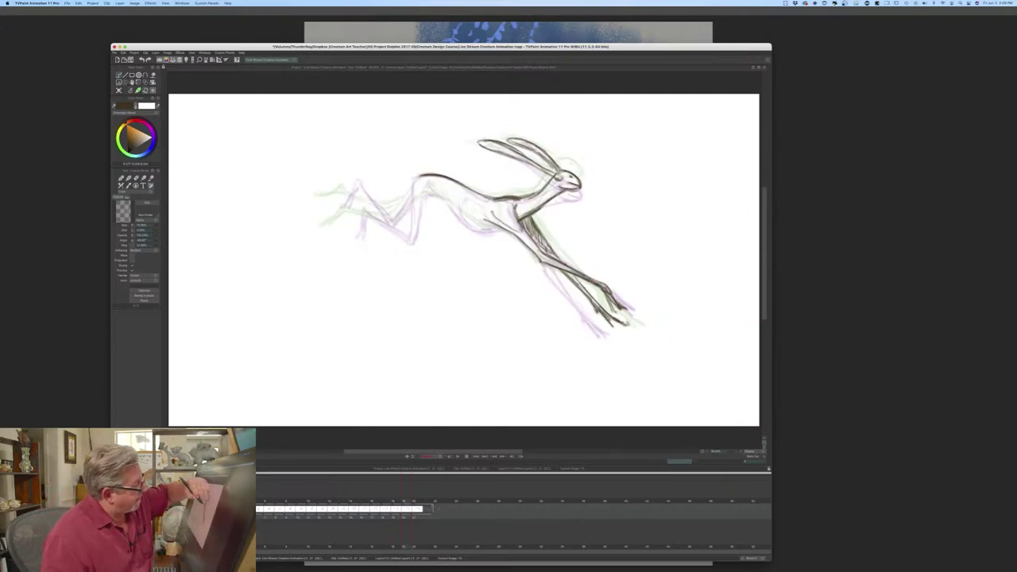
- Draw the belly line and ribcage contour from chest to groin, checking the torso against the previous frame
drag(501, 226, 478, 228)
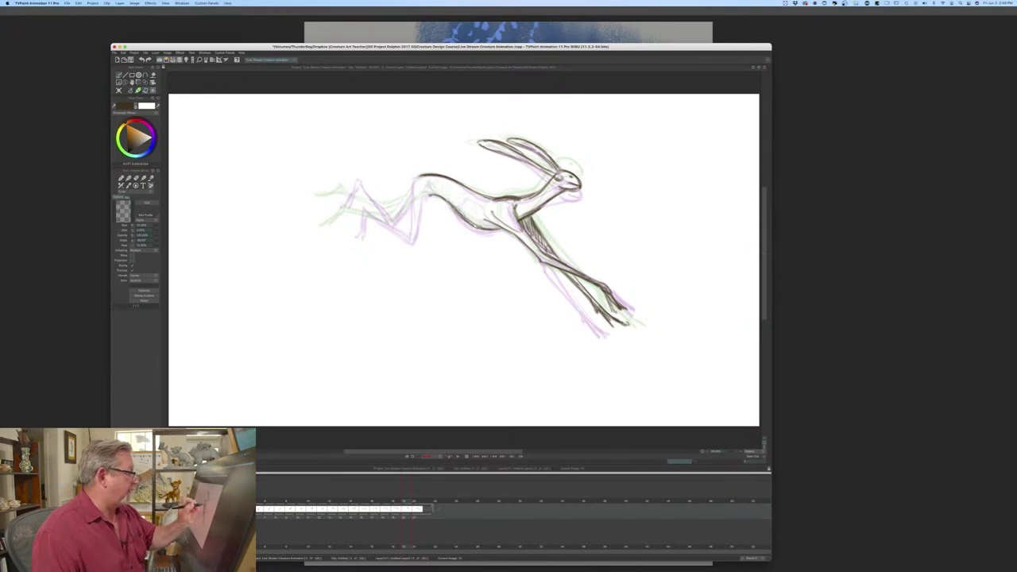
key(Left)
key(Right)
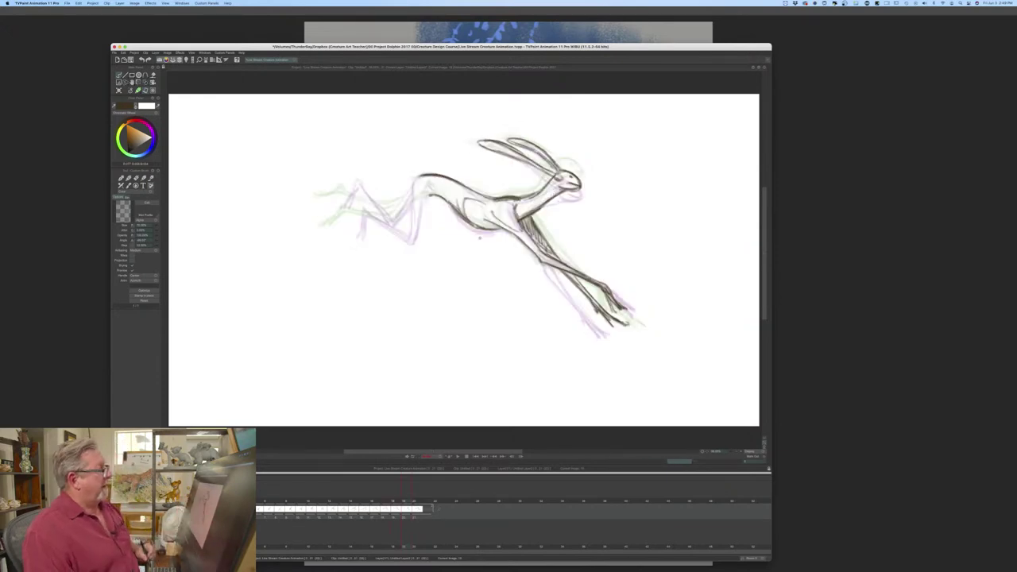
key(Left)
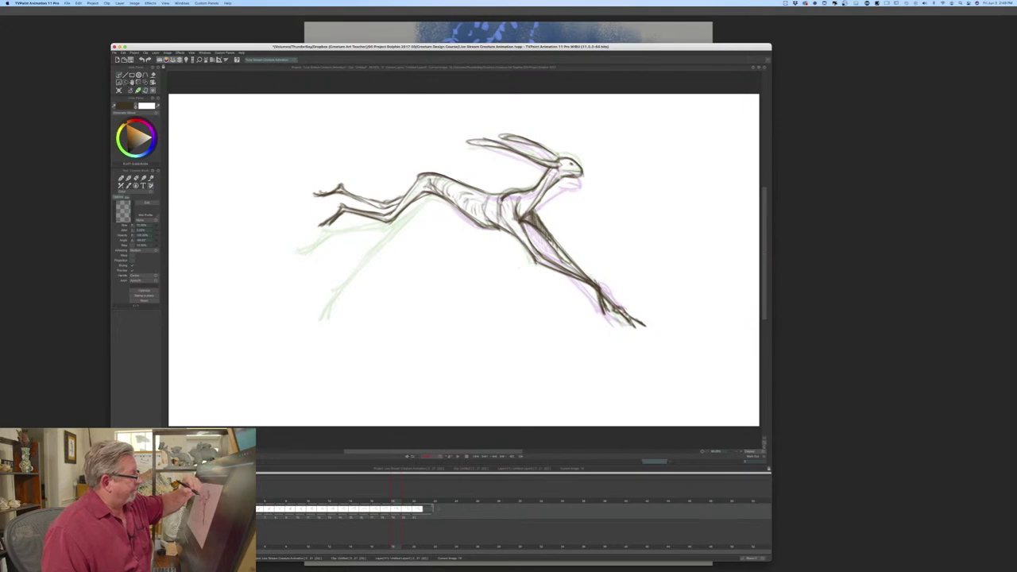
key(Right)
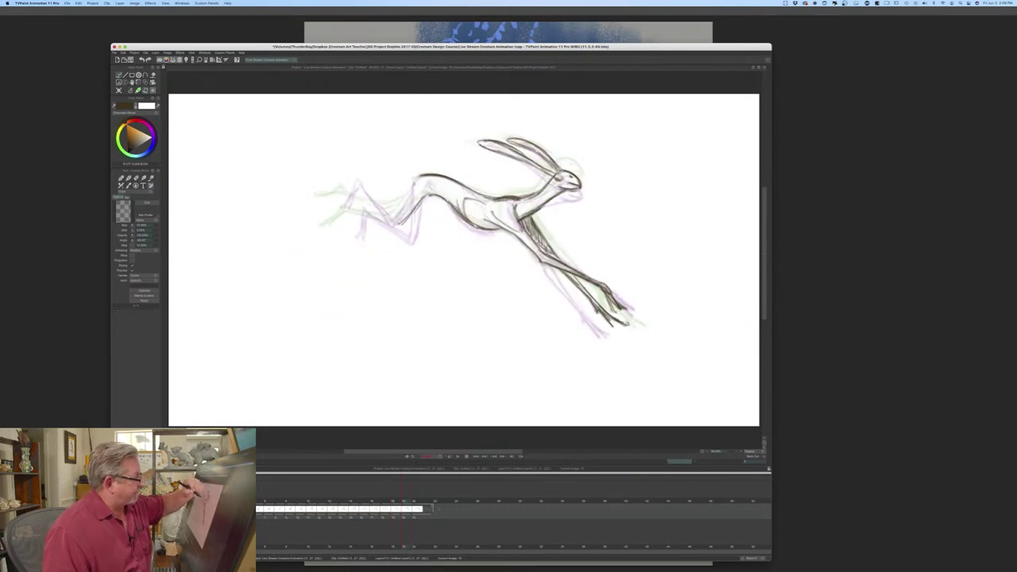
- Draw the near hind leg's thigh and shank, matching its fold against the previous frame
drag(420, 178, 391, 229)
key(Left)
key(Right)
key(Left)
key(Right)
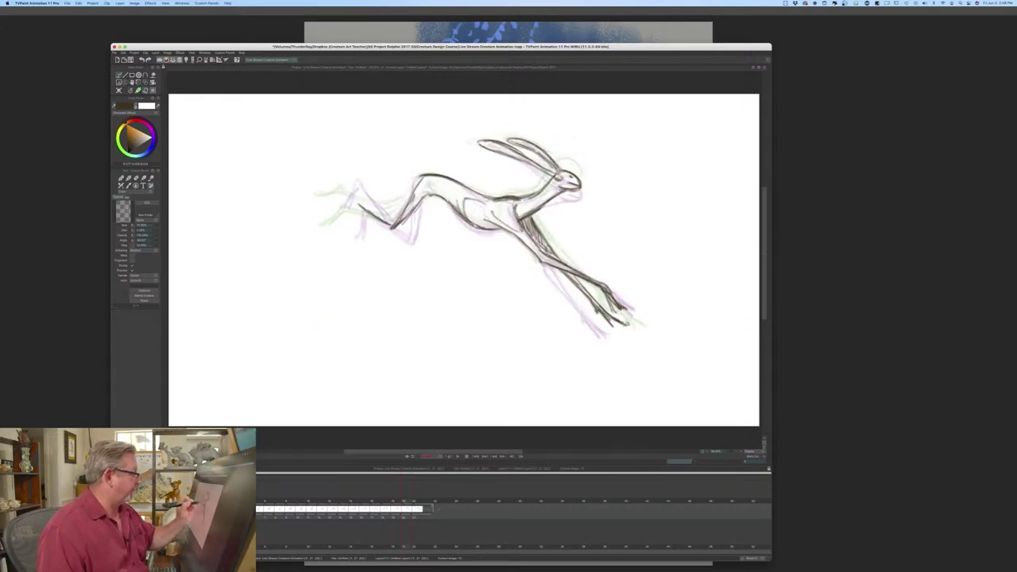
key(Left)
key(Right)
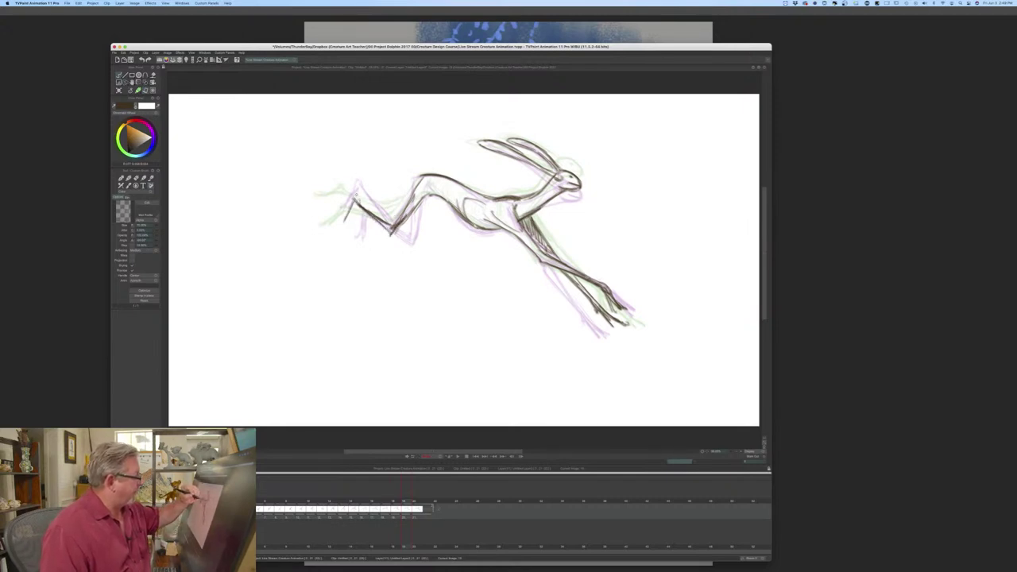
- Draw the near hind foot trailing down from the hock and compare it with the previous frame
drag(352, 214, 340, 228)
key(Left)
key(Right)
key(Left)
key(Right)
key(Left)
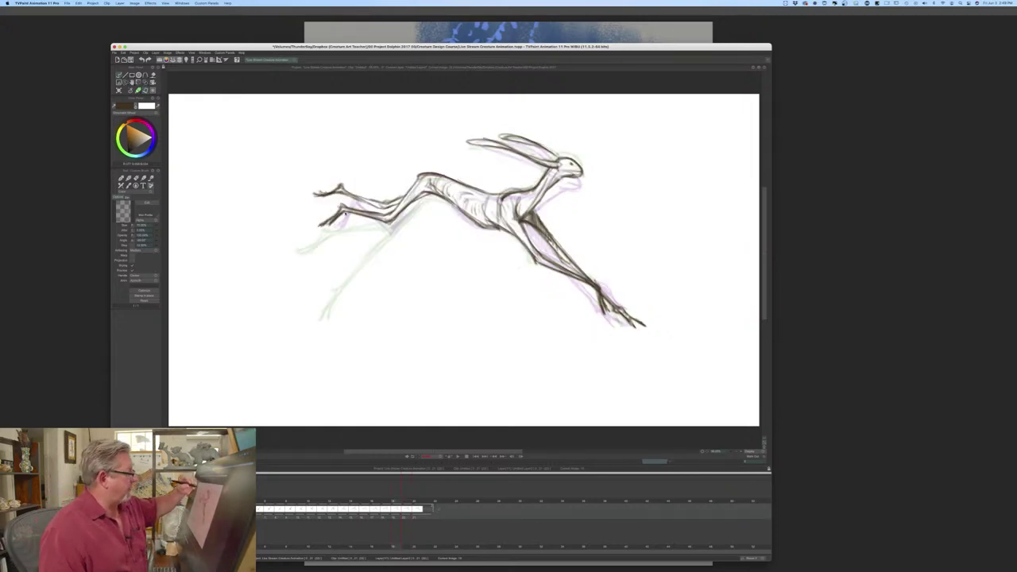
key(Right)
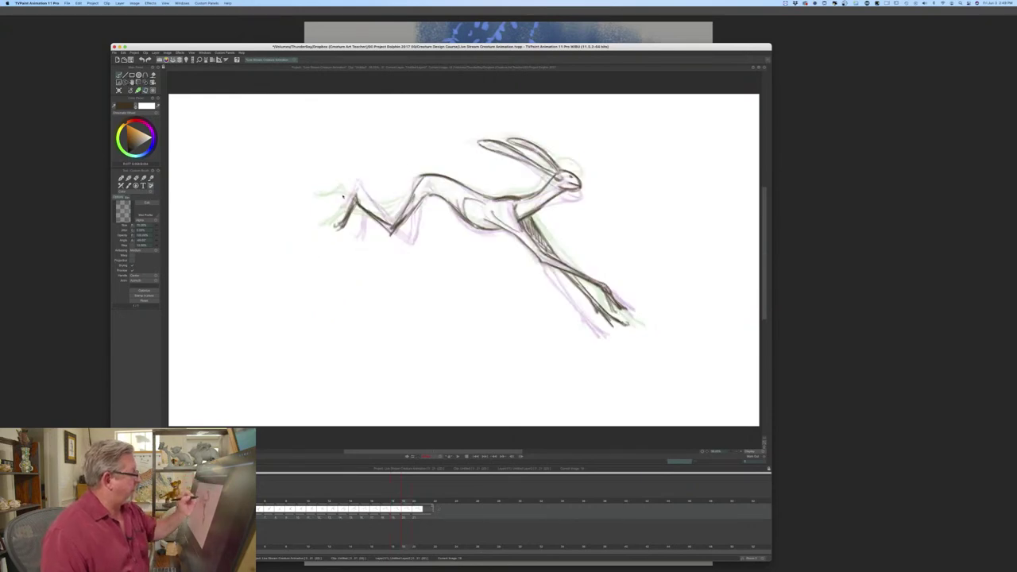
- Draw the far hind leg and foot behind the near one, shade its thigh, and compare the hindquarters across frames
key(Left)
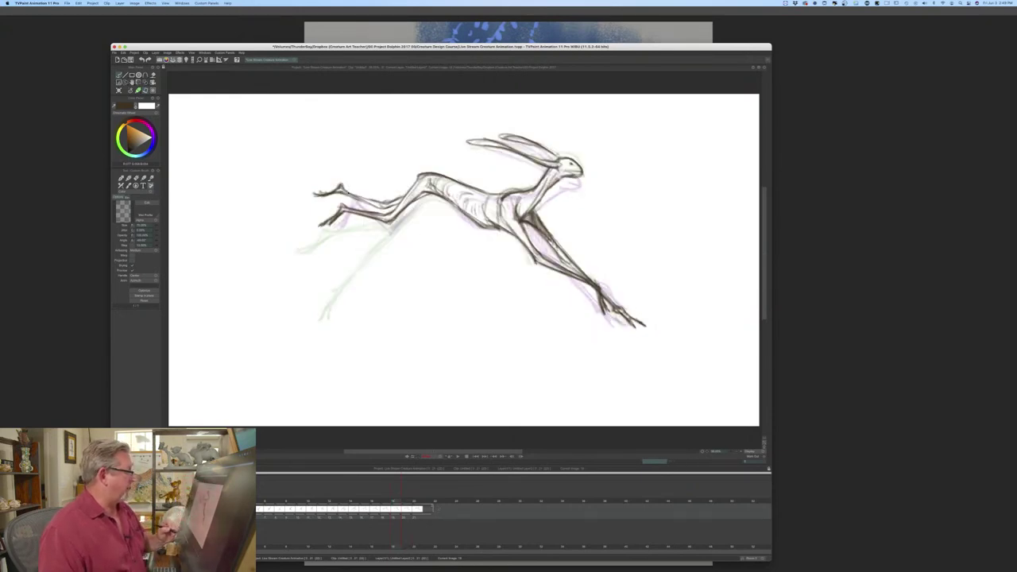
key(Left)
key(Right)
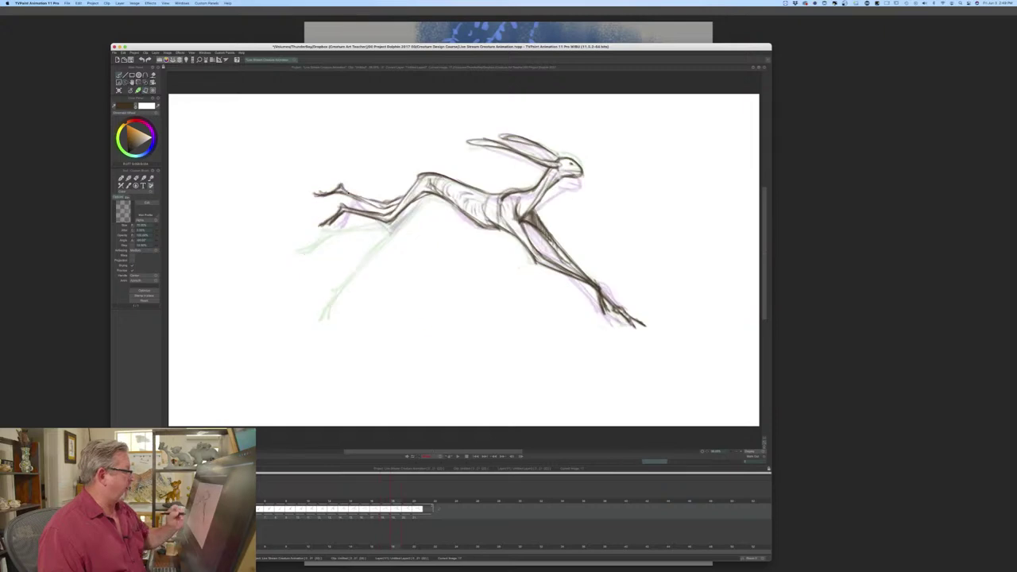
key(Right)
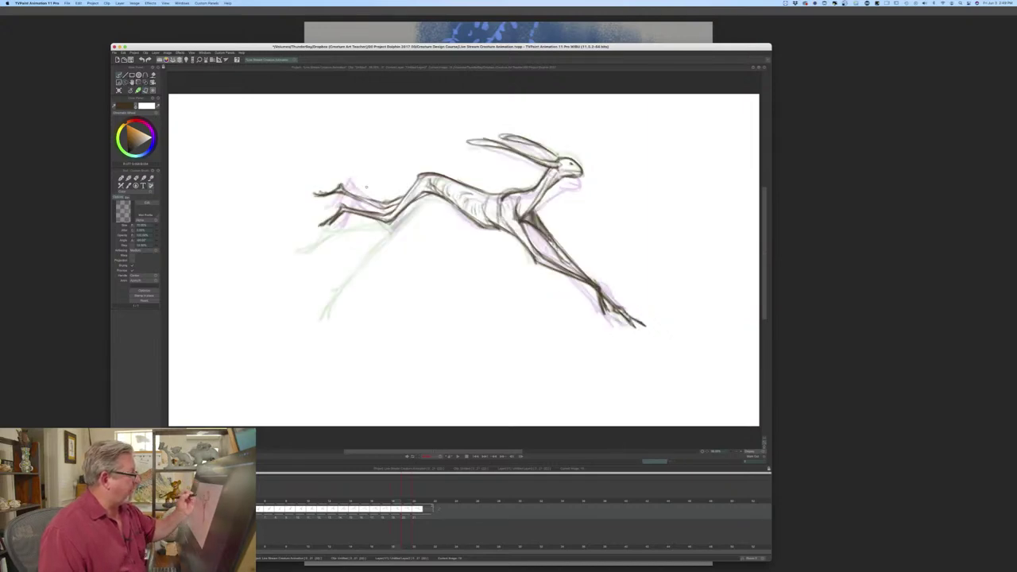
key(Left)
key(Right)
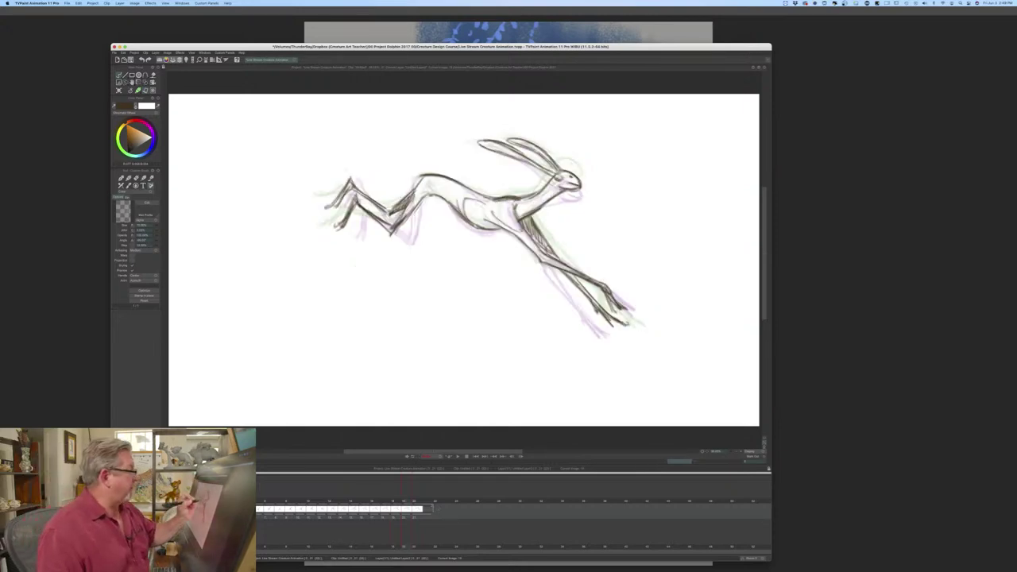
key(Left)
key(Right)
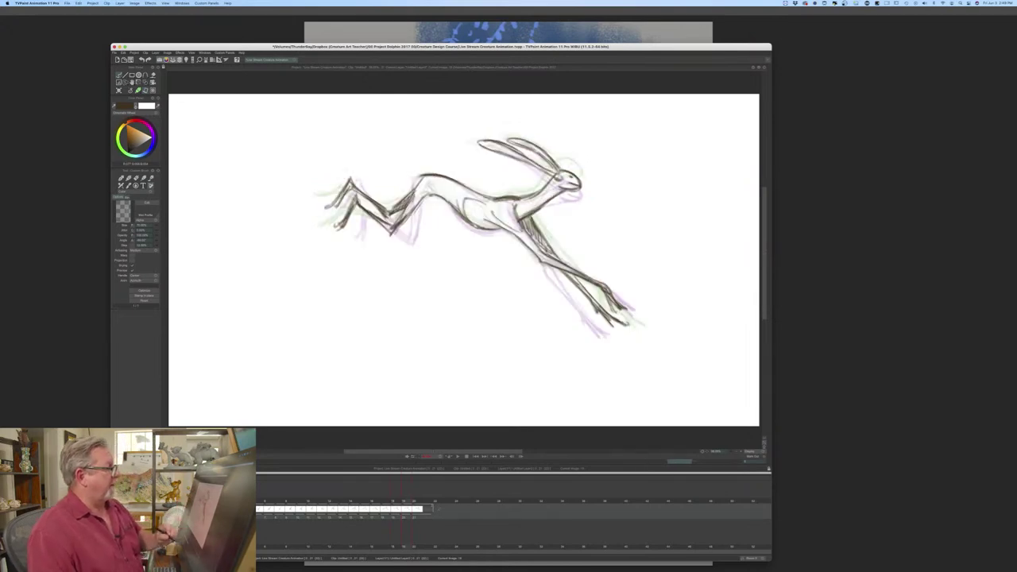
key(Left)
key(Right)
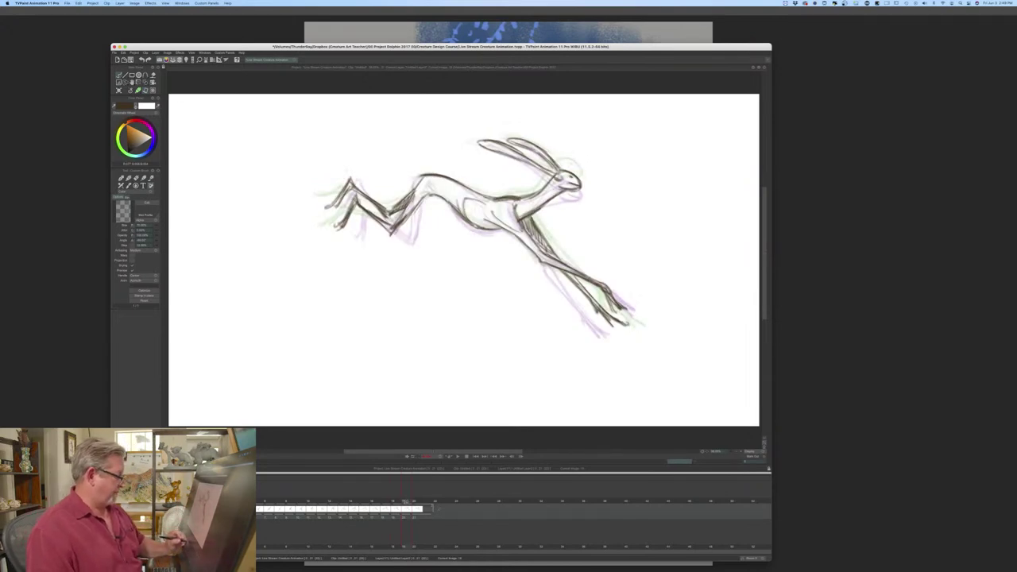
- Go to the sequence's last frame, shrink the program window to show the whole timeline, and play the animation
drag(404, 501, 426, 493)
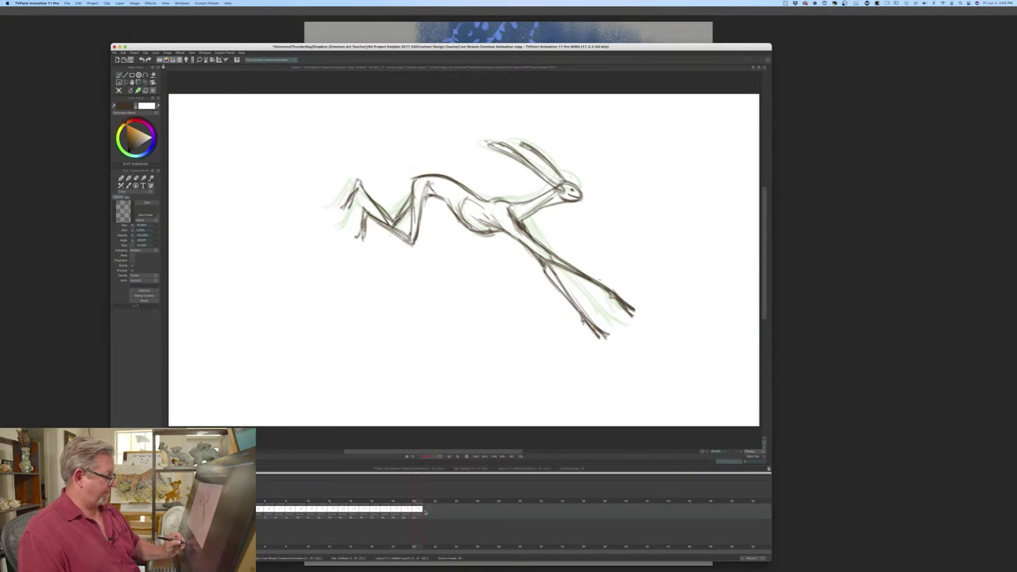
drag(770, 560, 464, 370)
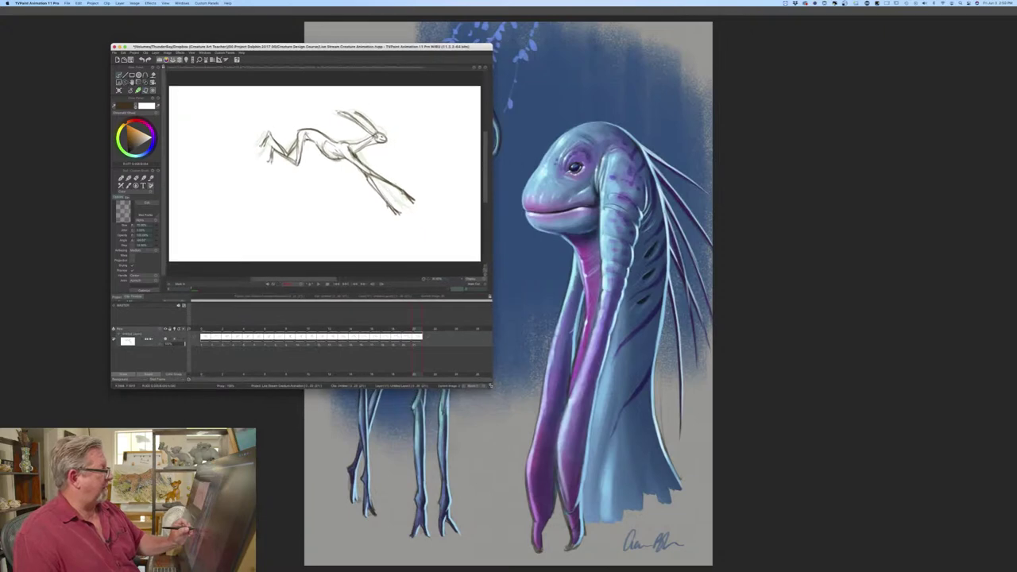
click(320, 285)
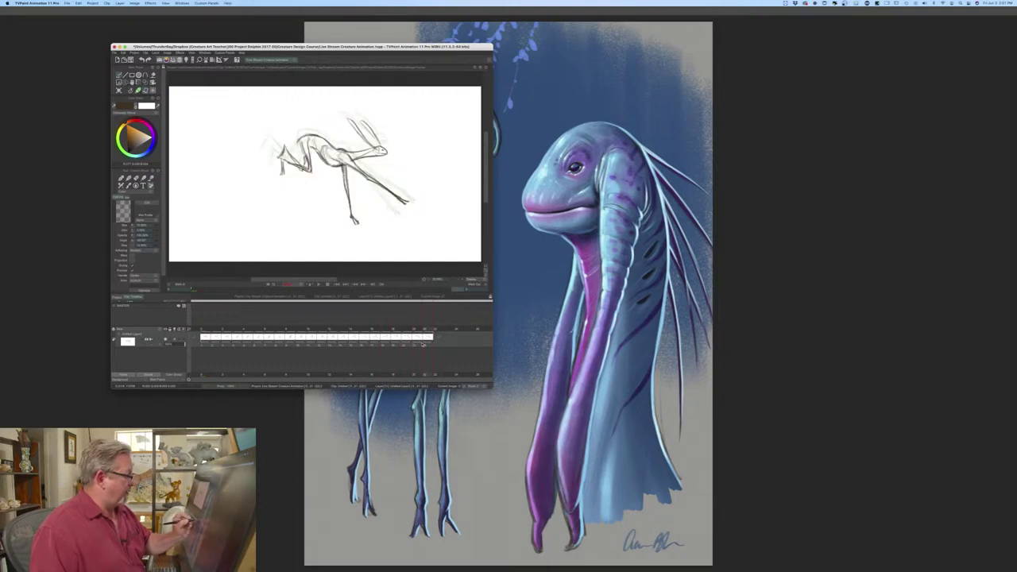
- Shift the final pose one frame later, clear the in-between frame opened before it, and enlarge the window for drawing
drag(424, 343, 434, 343)
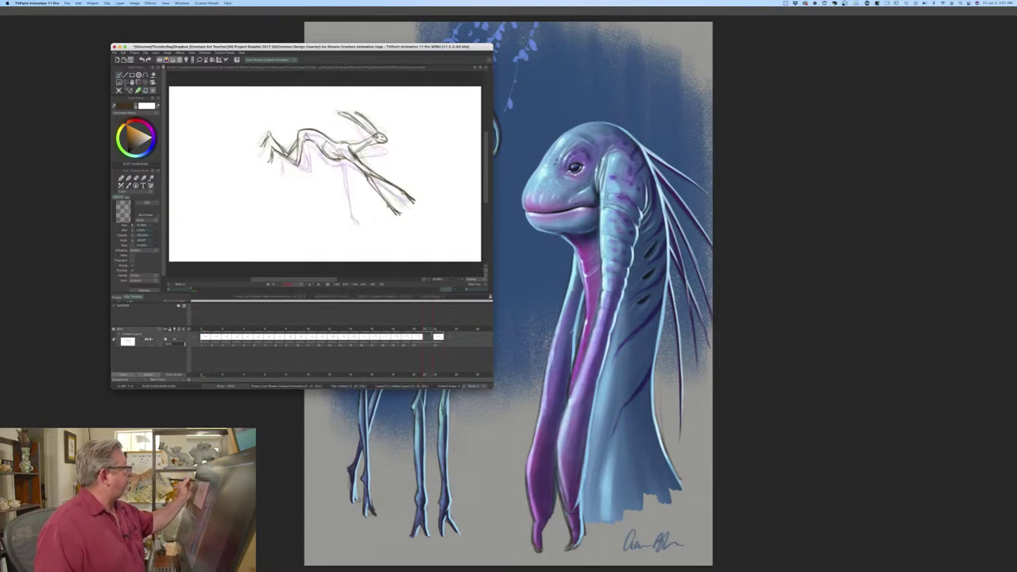
click(119, 91)
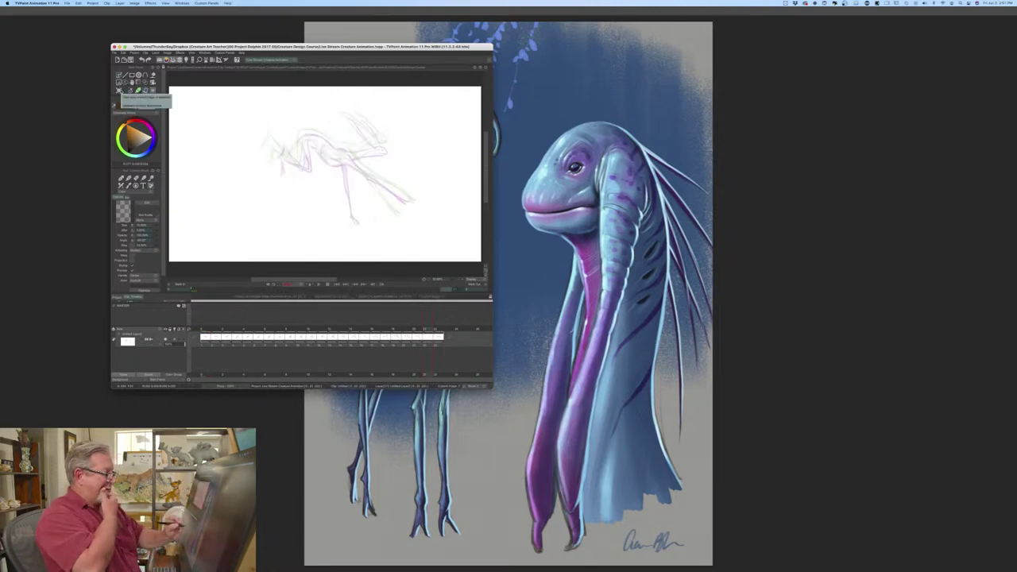
drag(491, 387, 787, 529)
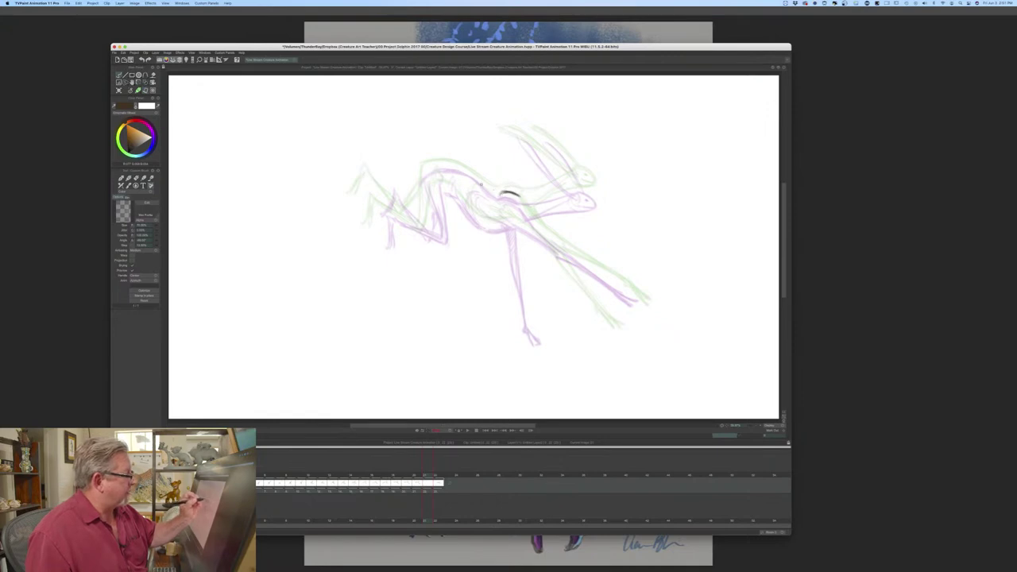
- Sketch the new in-between's back line, lowered head and neck between the onion-skinned poses, and compare with the previous frame
mouse_move(485, 184)
mouse_down()
mouse_move(448, 164)
mouse_move(424, 170)
mouse_move(502, 195)
mouse_up()
drag(577, 178, 595, 189)
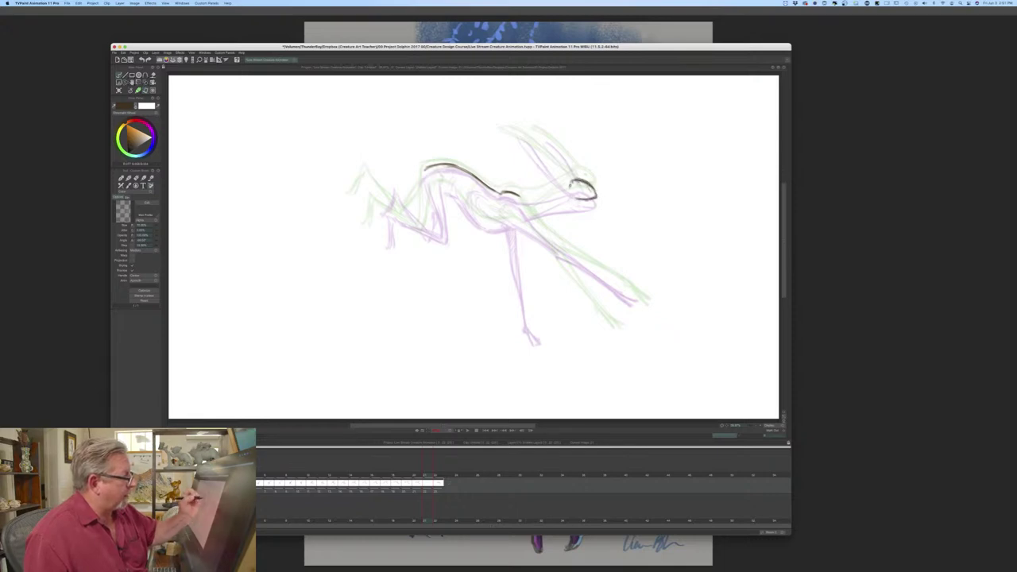
drag(570, 185, 502, 193)
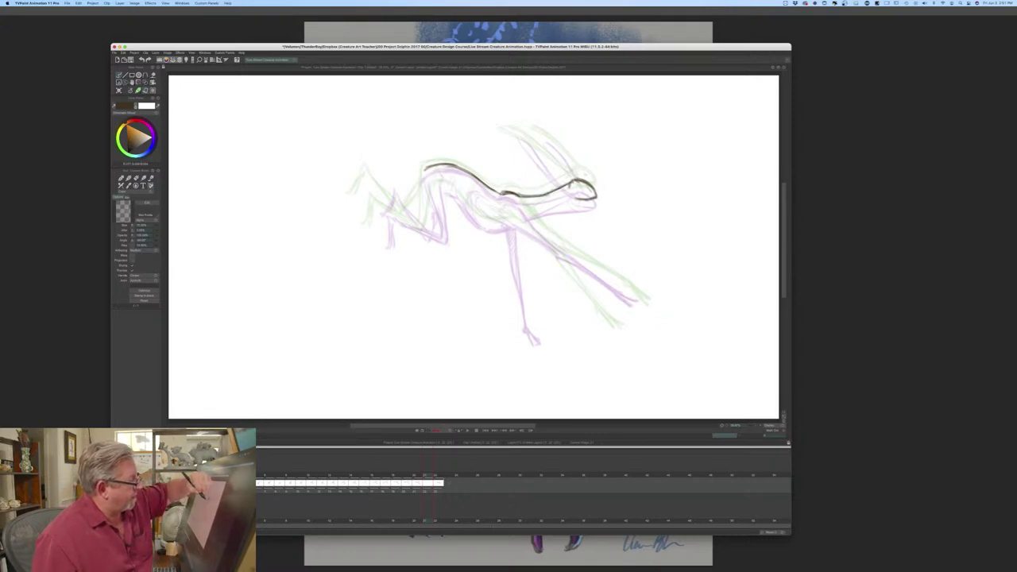
drag(589, 199, 517, 218)
drag(566, 190, 523, 216)
key(Left)
key(Right)
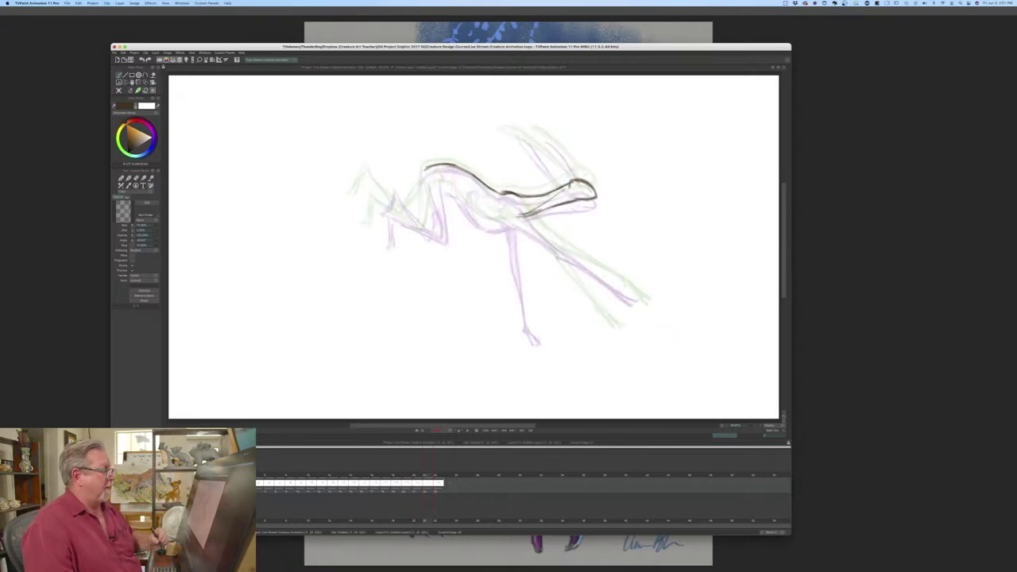
- Draw the in-between's forward-reaching foreleg from shoulder to foot, refining its lines and comparing them with the previous frame
key(Left)
key(Right)
mouse_move(523, 206)
mouse_down()
mouse_move(644, 304)
mouse_move(565, 253)
mouse_move(600, 276)
mouse_up()
key(e)
key(Left)
key(Right)
key(b)
key(Left)
drag(552, 245, 494, 207)
key(Right)
mouse_move(553, 244)
mouse_down()
mouse_move(514, 221)
mouse_move(522, 224)
mouse_up()
key(Left)
key(Right)
key(Left)
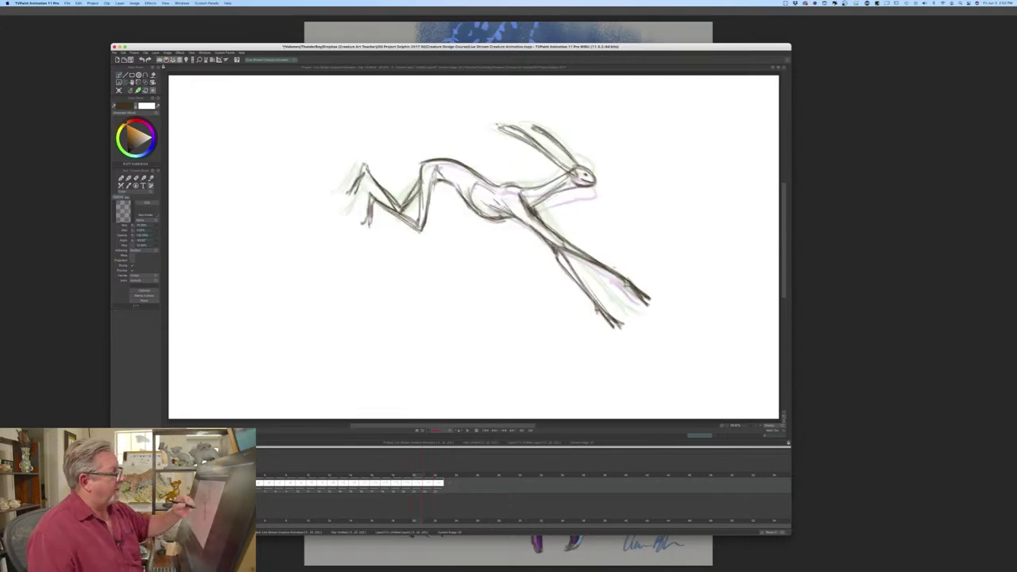
- Add the chest and curved belly line beneath the in-between's torso and compare them with the previous frame
key(Right)
mouse_move(492, 226)
mouse_down()
mouse_move(522, 220)
mouse_move(507, 224)
mouse_up()
key(Left)
key(Right)
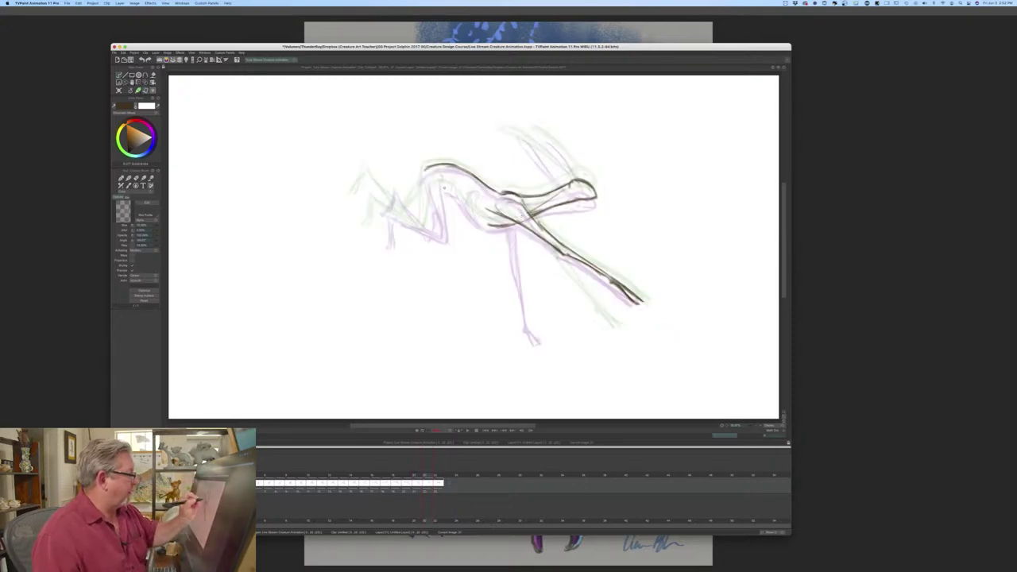
mouse_move(458, 197)
mouse_down()
mouse_move(496, 227)
mouse_move(482, 222)
mouse_up()
key(Left)
key(Right)
- Sketch the second foreleg and foot angled downward between the onion-skinned positions, checking its motion against the previous frame
drag(540, 253, 558, 286)
drag(522, 225, 546, 267)
drag(522, 226, 568, 303)
mouse_move(544, 270)
mouse_down()
mouse_move(596, 340)
mouse_move(586, 343)
mouse_up()
key(Left)
key(Right)
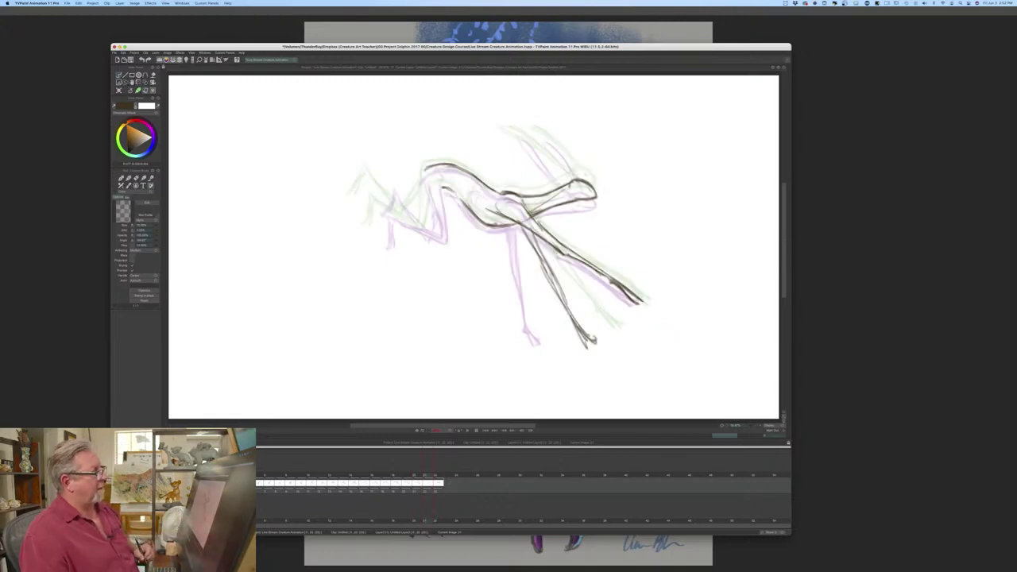
key(Left)
key(Right)
- Draw the two swept-back ears and the eye and mouth details on the head, comparing with the previous frame
key(Left)
key(Right)
mouse_move(571, 184)
mouse_down()
mouse_move(508, 131)
mouse_move(569, 186)
mouse_up()
mouse_move(549, 141)
mouse_down()
mouse_move(577, 176)
mouse_move(568, 158)
mouse_up()
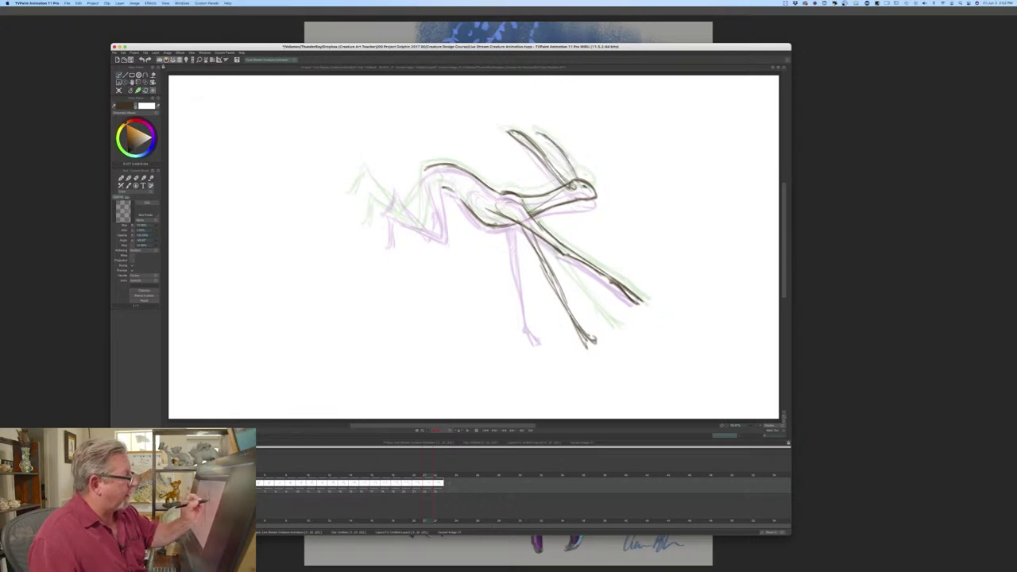
drag(595, 193, 584, 197)
key(Left)
key(Right)
key(Left)
key(Right)
key(Left)
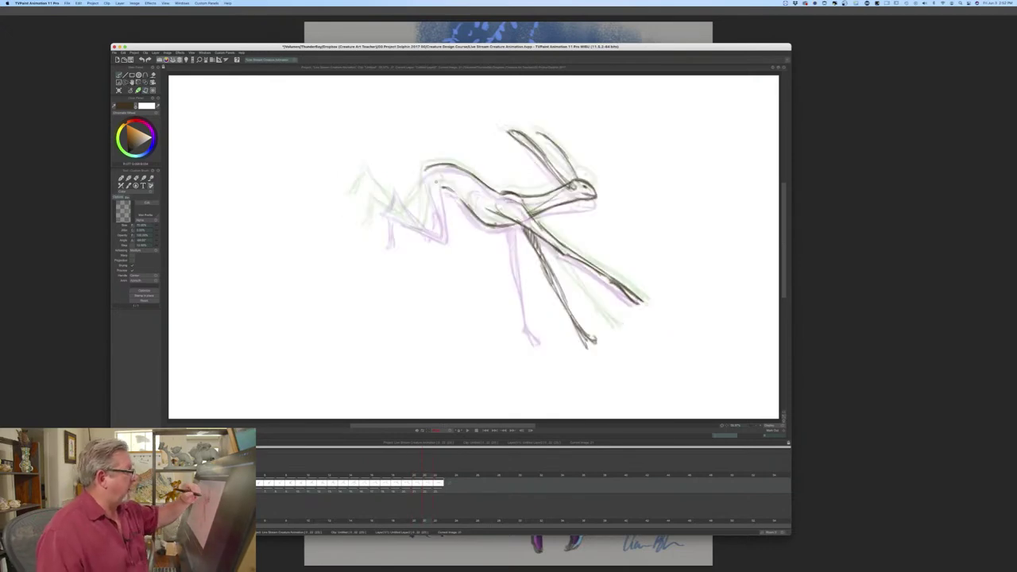
- Draw the near hind leg's thigh, lower leg and hanging foot between the onion-skinned positions
mouse_move(438, 168)
mouse_down()
mouse_move(433, 236)
mouse_move(377, 204)
mouse_move(372, 240)
mouse_move(405, 220)
mouse_move(431, 242)
mouse_up()
key(Left)
key(Right)
key(Left)
key(Right)
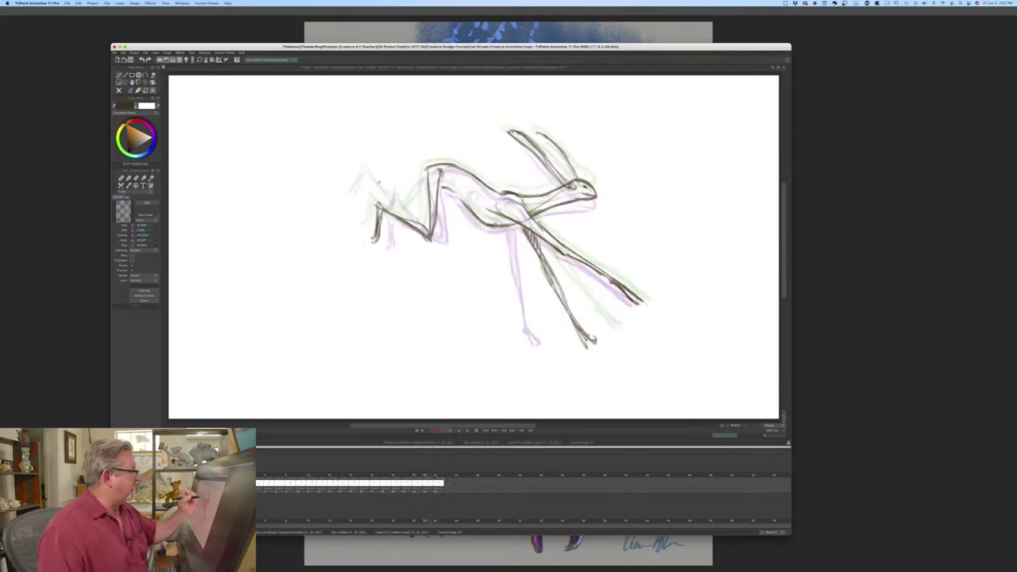
- Draw the far hind leg's raised foot, thigh and lower leg behind the near one, and compare the frames
drag(380, 167, 366, 202)
key(Left)
key(Right)
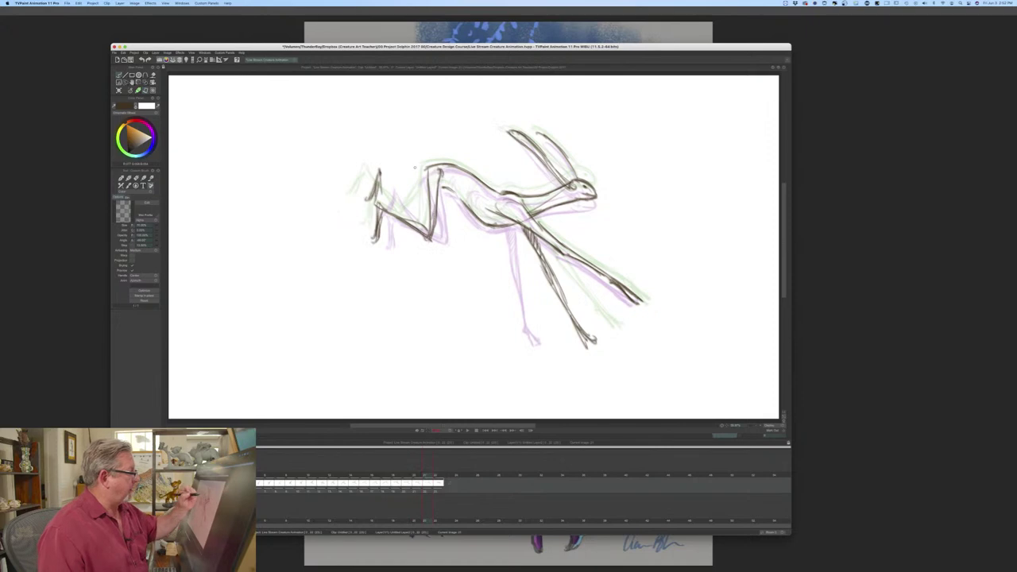
drag(427, 170, 413, 218)
key(Left)
key(Right)
mouse_move(388, 186)
mouse_down()
mouse_move(412, 215)
mouse_move(387, 215)
mouse_up()
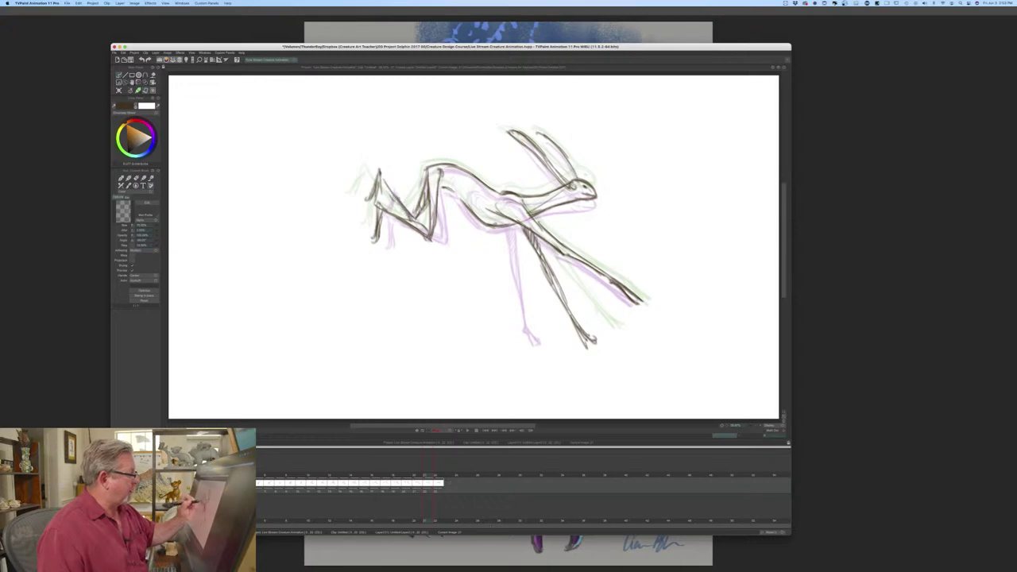
key(Left)
key(Right)
key(Left)
key(Right)
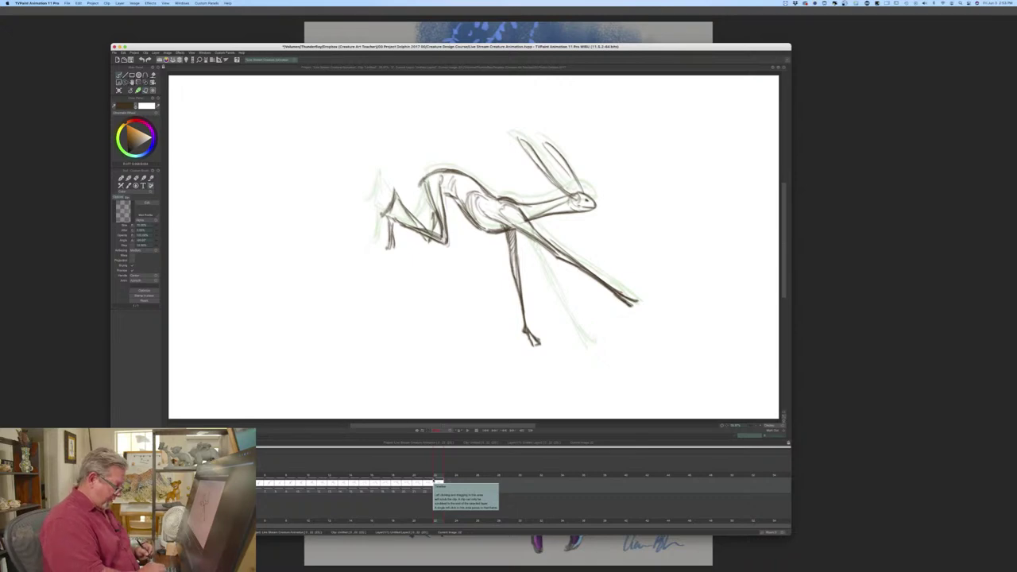
- Replace the last pose with copies of the cycle's first two poses, leaving a gap between them at the timeline's end
key(Delete)
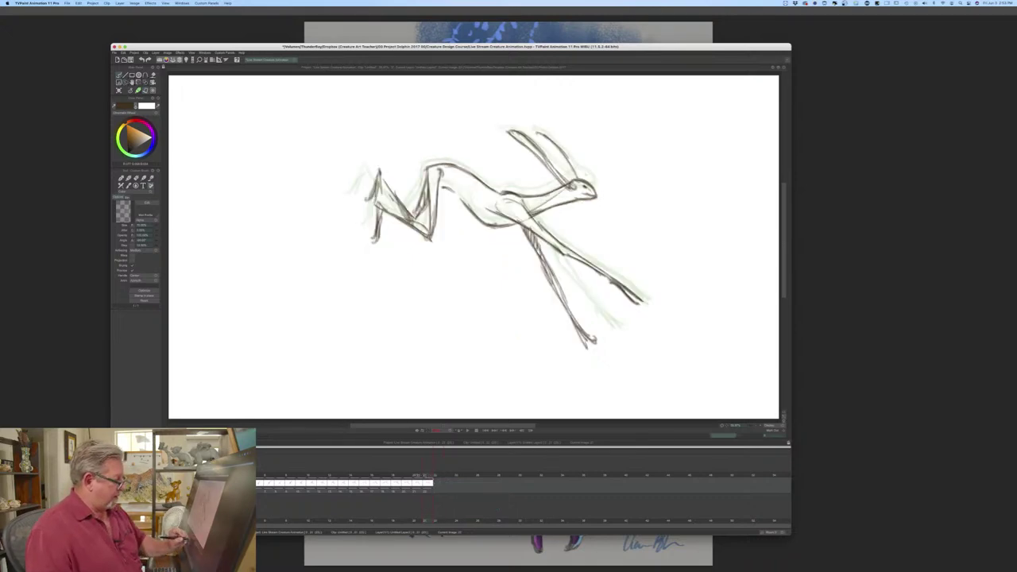
key(Return)
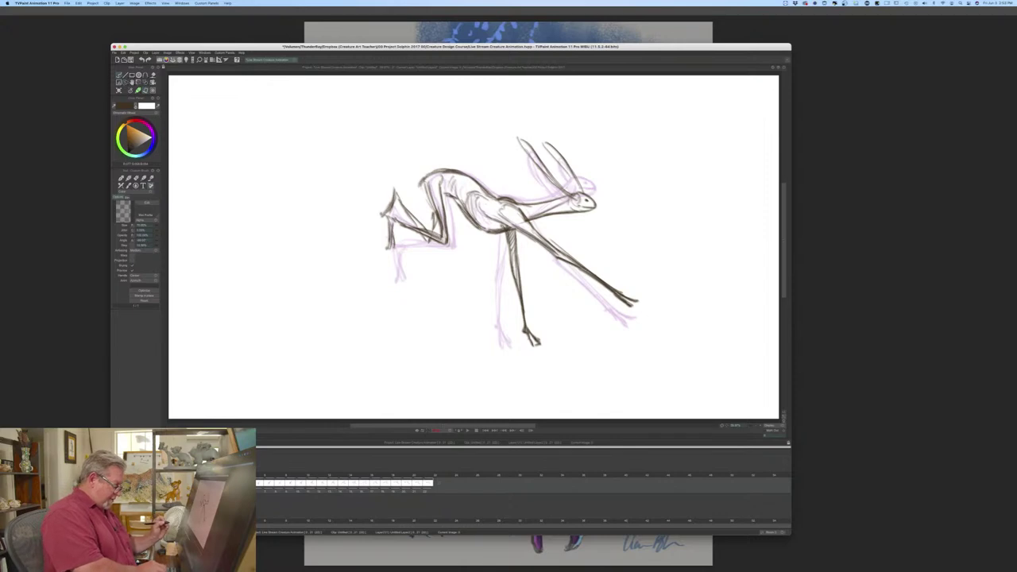
click(435, 476)
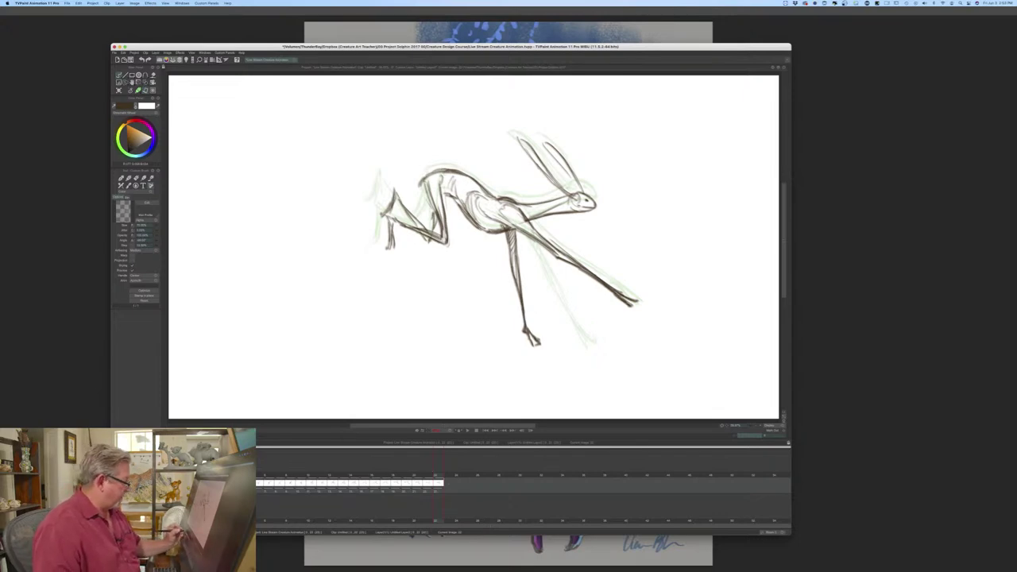
key(Right)
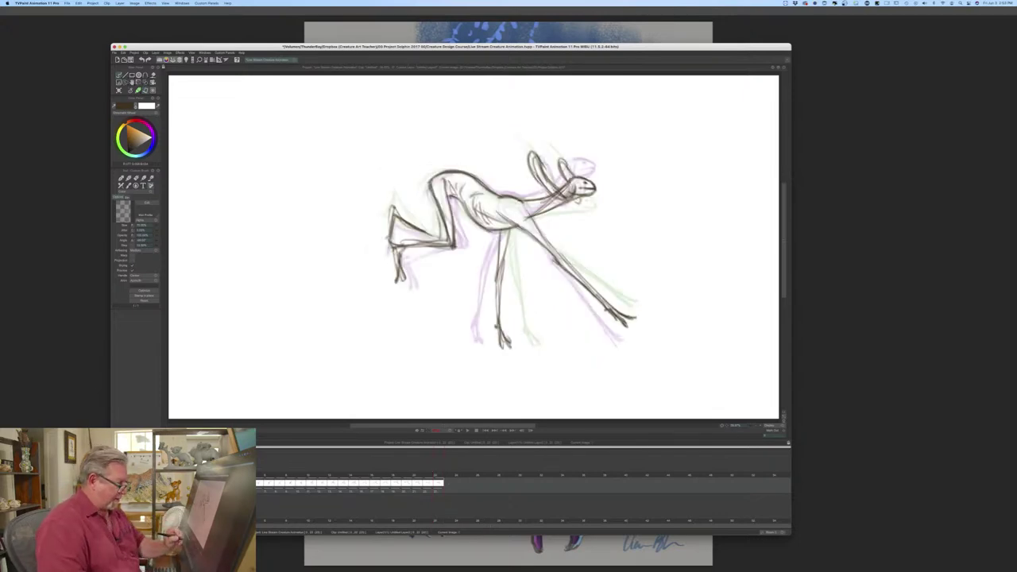
click(445, 474)
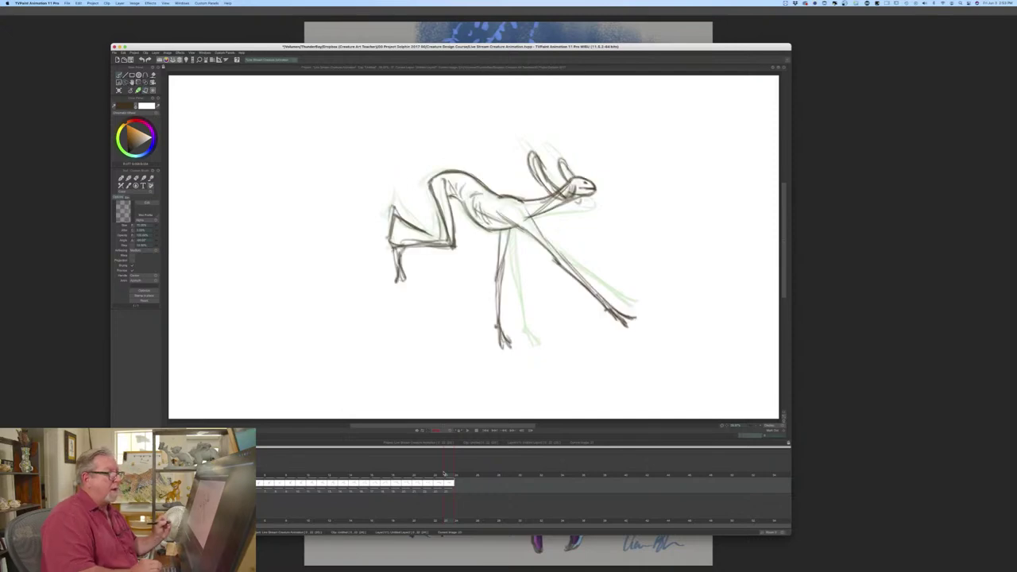
mouse_move(447, 475)
mouse_down()
mouse_move(393, 475)
mouse_move(457, 475)
mouse_move(446, 477)
mouse_move(454, 490)
mouse_up()
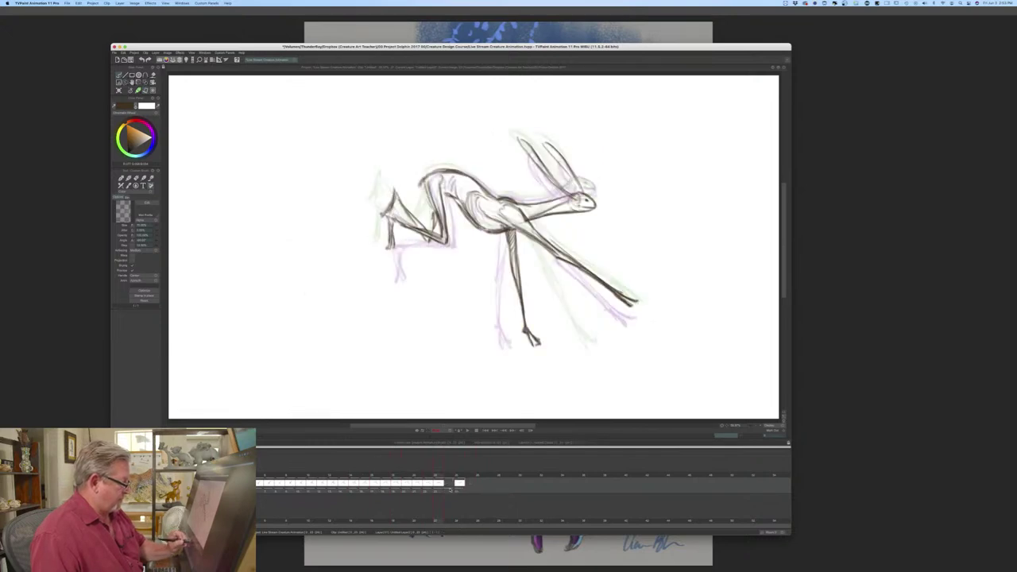
click(446, 477)
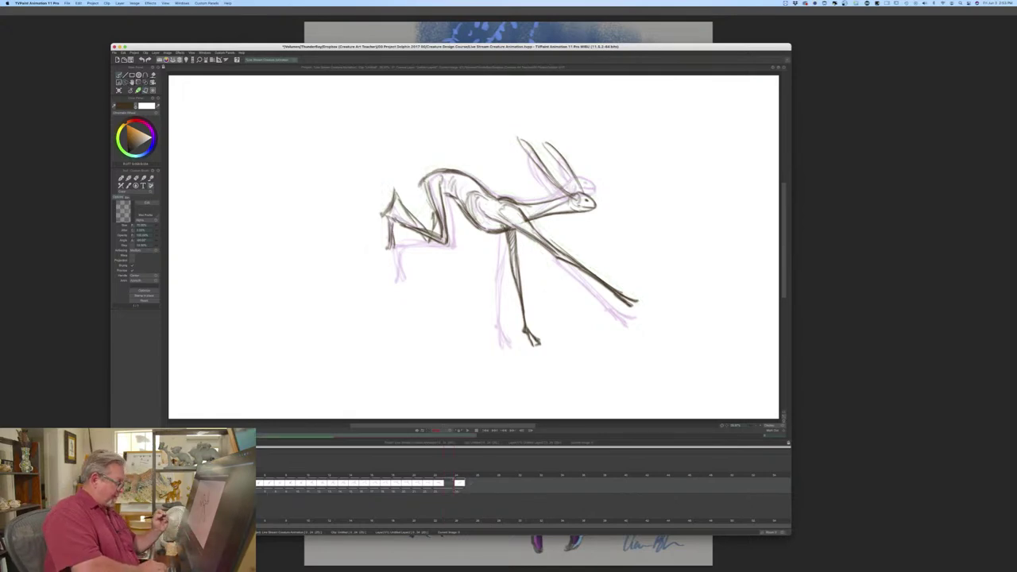
- Remove the two original poses from the start of the cycle and clear the in-between frame before the final pose
key(Left)
key(Left)
click(428, 482)
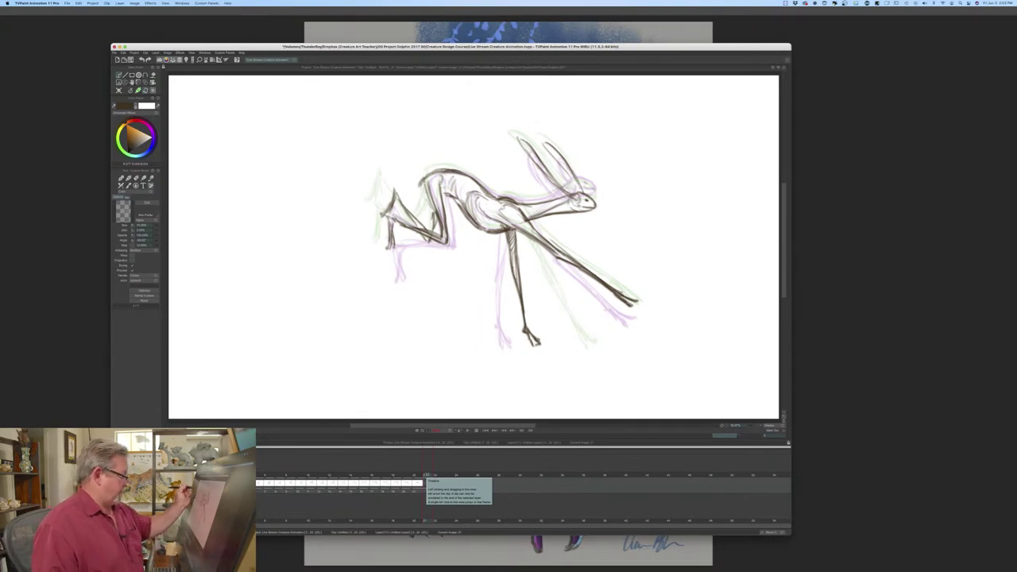
click(120, 91)
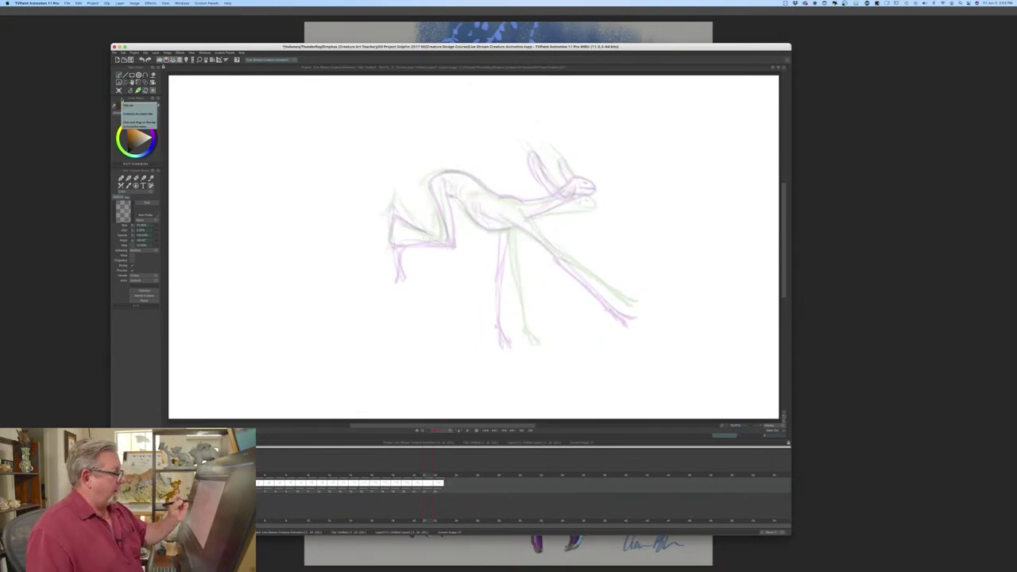
- Sketch the new in-between's head, neck, back and belly lines, and the upper edge of the reaching foreleg
mouse_move(585, 190)
mouse_down()
mouse_move(595, 195)
mouse_move(573, 189)
mouse_move(579, 205)
mouse_move(595, 201)
mouse_move(577, 189)
mouse_move(522, 205)
mouse_up()
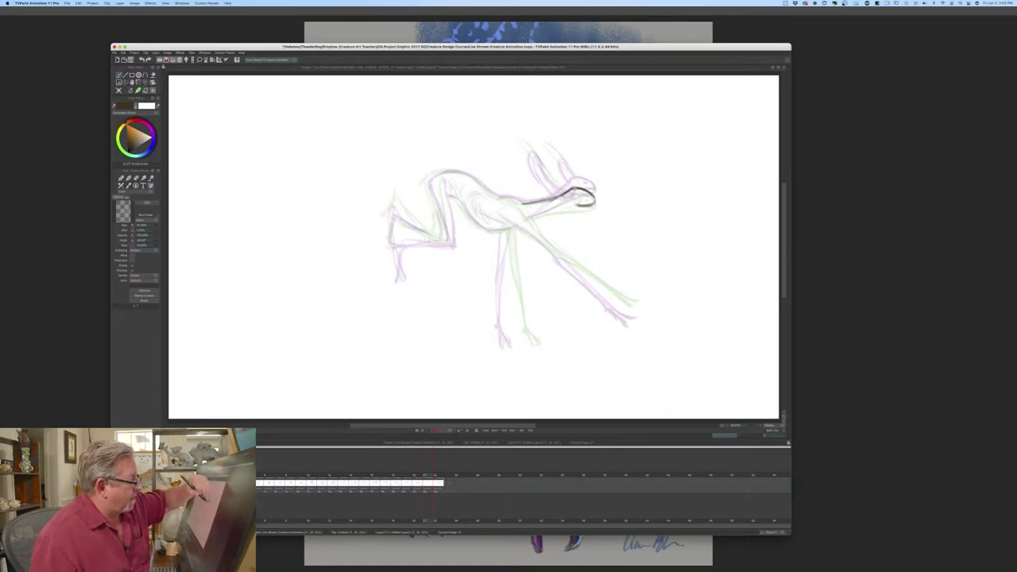
drag(521, 203, 498, 199)
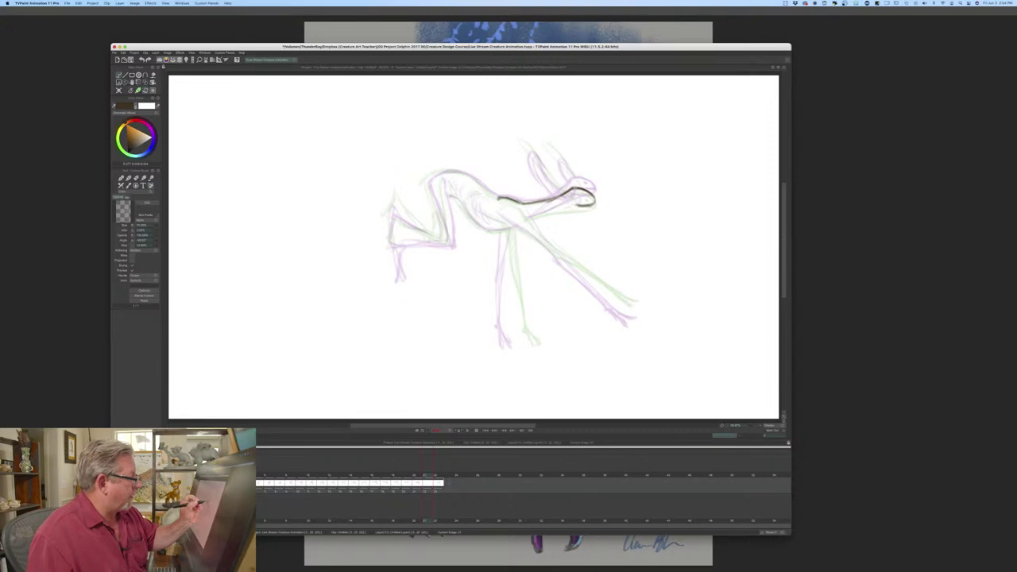
mouse_move(577, 205)
mouse_down()
mouse_move(486, 232)
mouse_move(451, 195)
mouse_move(476, 182)
mouse_move(439, 170)
mouse_move(427, 181)
mouse_move(497, 181)
mouse_move(566, 256)
mouse_move(634, 300)
mouse_up()
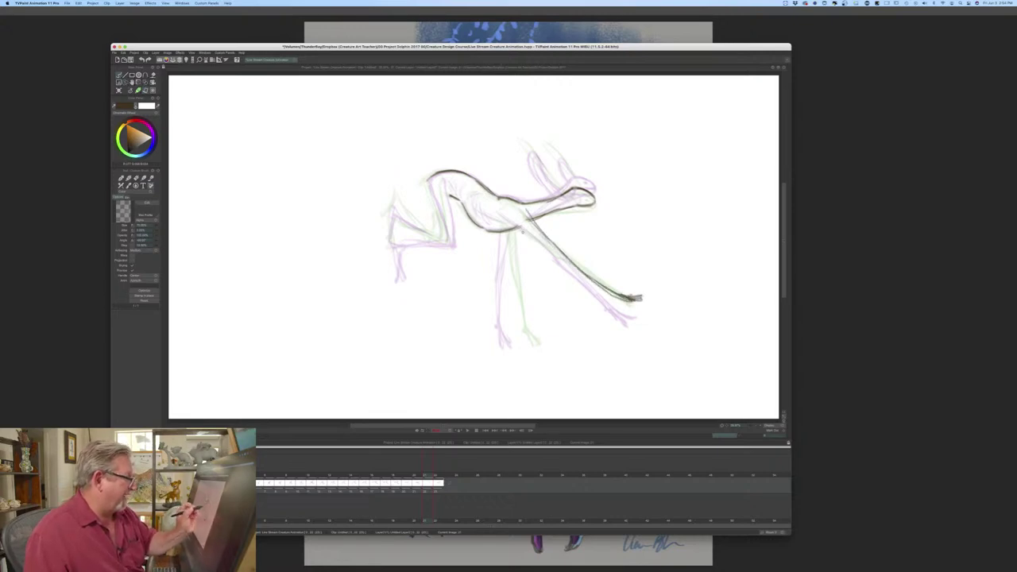
- Complete the reaching foreleg's underside, joint and foot, and compare its position with the previous frame
mouse_move(496, 215)
mouse_down()
mouse_move(620, 299)
mouse_move(649, 302)
mouse_up()
key(Left)
key(Right)
key(Left)
key(Right)
key(Left)
key(Right)
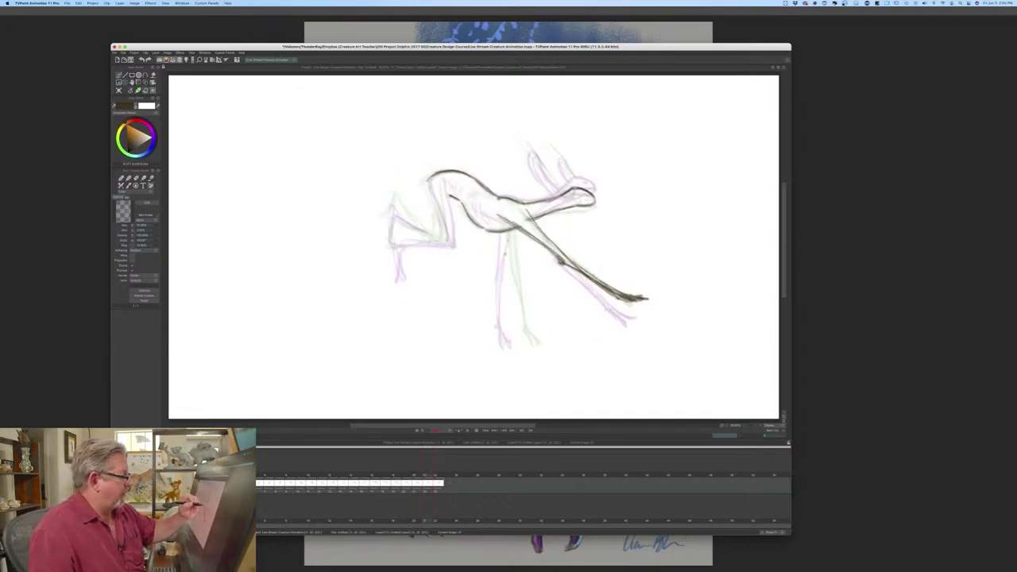
drag(512, 227, 510, 270)
drag(505, 232, 505, 291)
drag(508, 254, 507, 304)
key(Left)
key(Right)
key(Left)
key(Right)
key(e)
drag(510, 228, 508, 314)
key(Left)
key(Right)
- Draw the nearly vertical foreleg from chest to foot between the onion-skinned positions, and compare it with the previous frame
key(b)
drag(514, 233, 504, 297)
drag(510, 245, 509, 296)
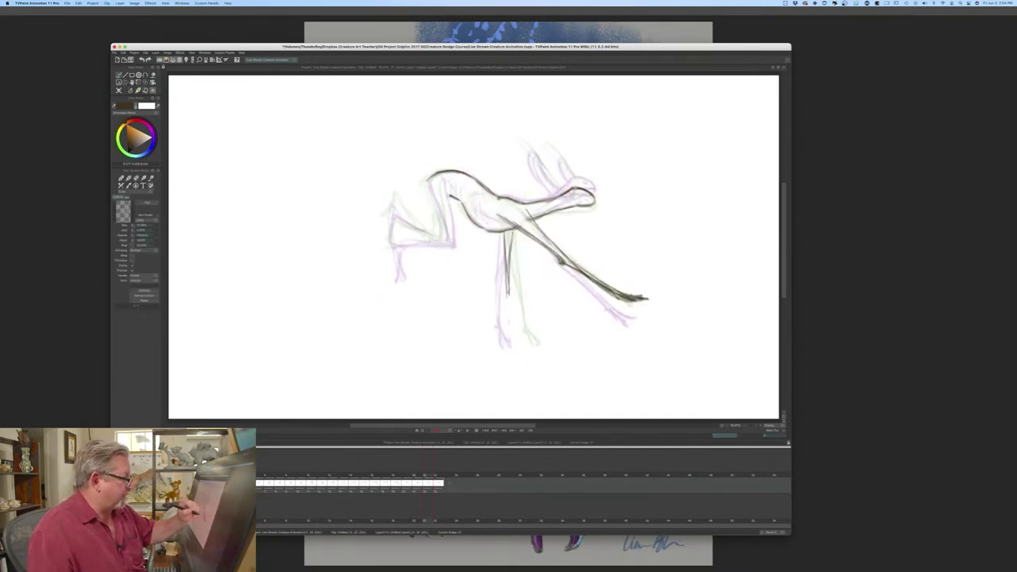
drag(506, 237, 516, 337)
drag(512, 299, 525, 345)
drag(508, 279, 516, 323)
drag(508, 281, 516, 334)
key(Left)
key(Right)
key(Left)
key(Right)
- Draw the near hind leg with its bent lower leg and foot, and sketch the far hind leg behind it
drag(443, 179, 451, 229)
key(Left)
key(Right)
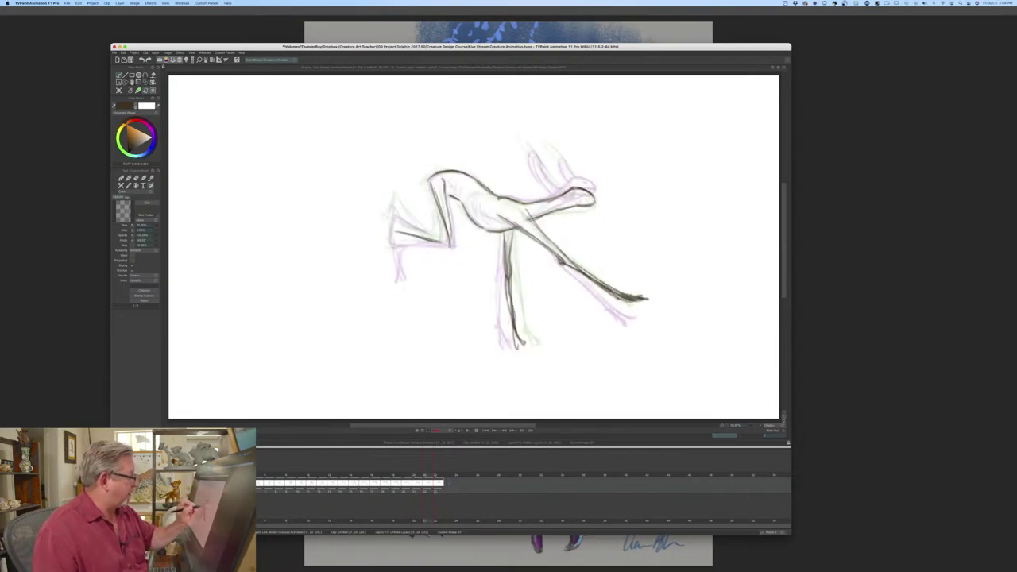
drag(398, 234, 438, 243)
key(Left)
key(Right)
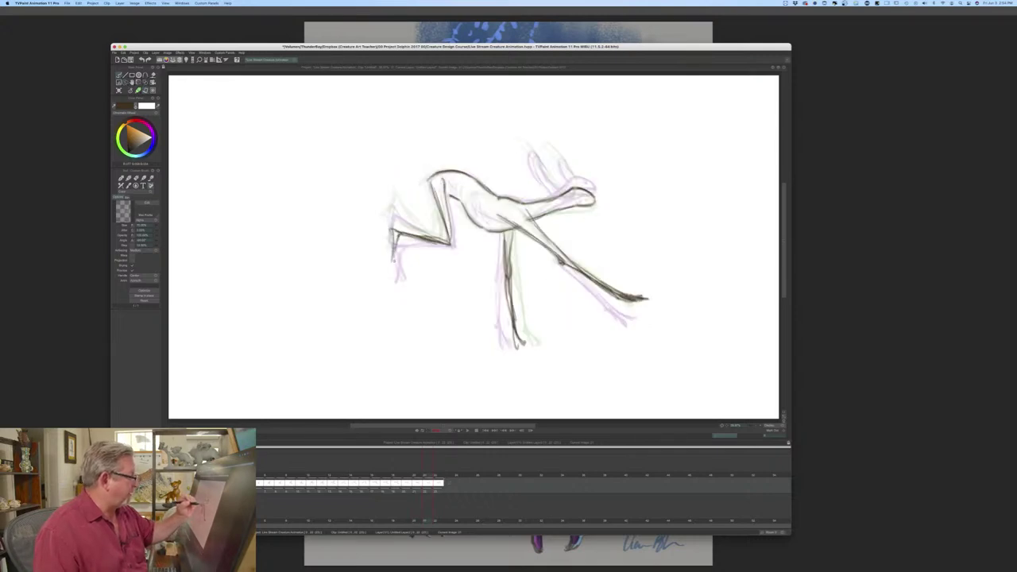
drag(393, 257, 393, 268)
key(Left)
key(Right)
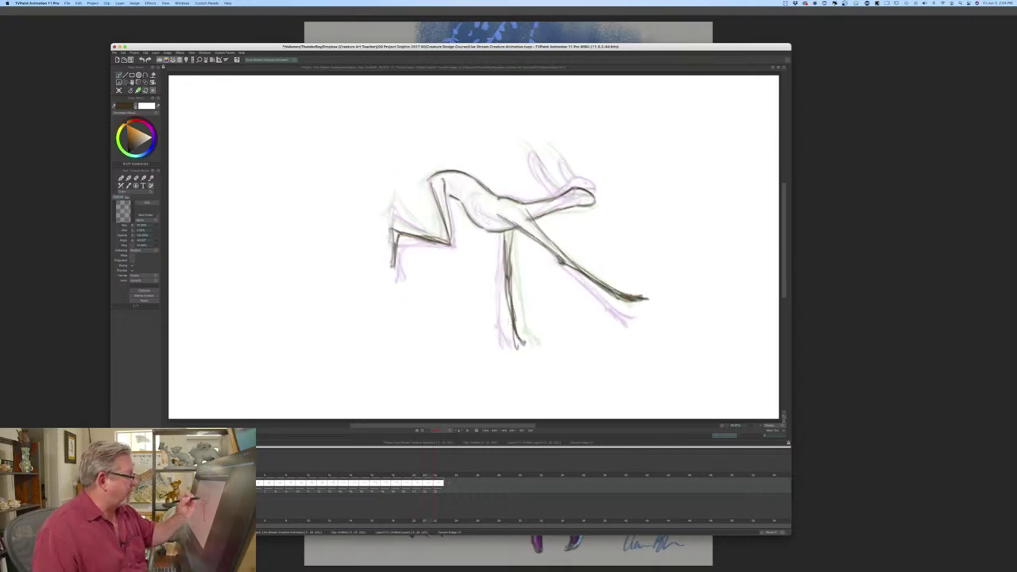
key(Left)
key(Right)
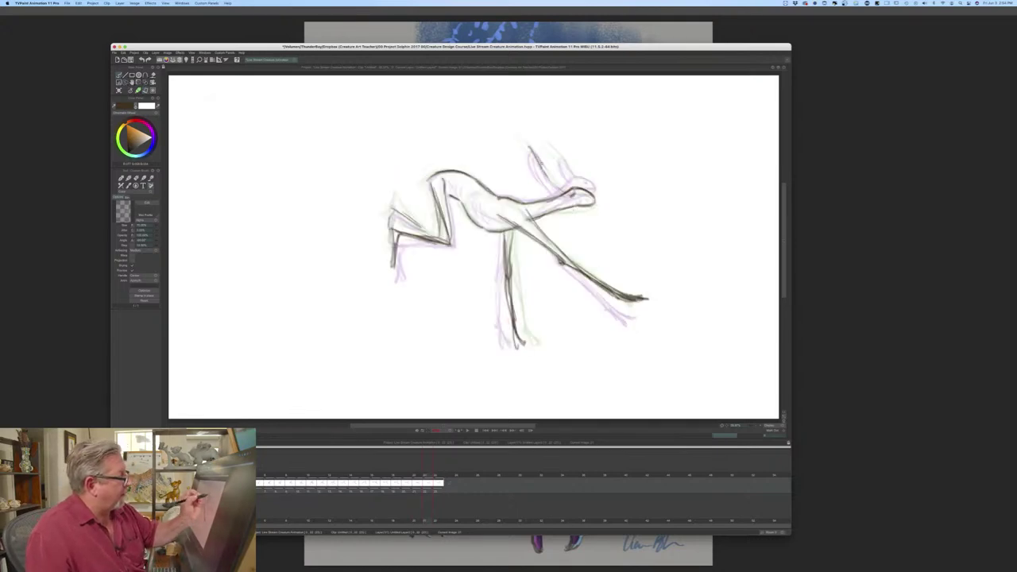
- Draw the remaining ear lines on the in-between's head and compare their sweep with the previous frame
drag(551, 151, 573, 183)
drag(551, 153, 567, 182)
key(Left)
key(Right)
key(Left)
key(Right)
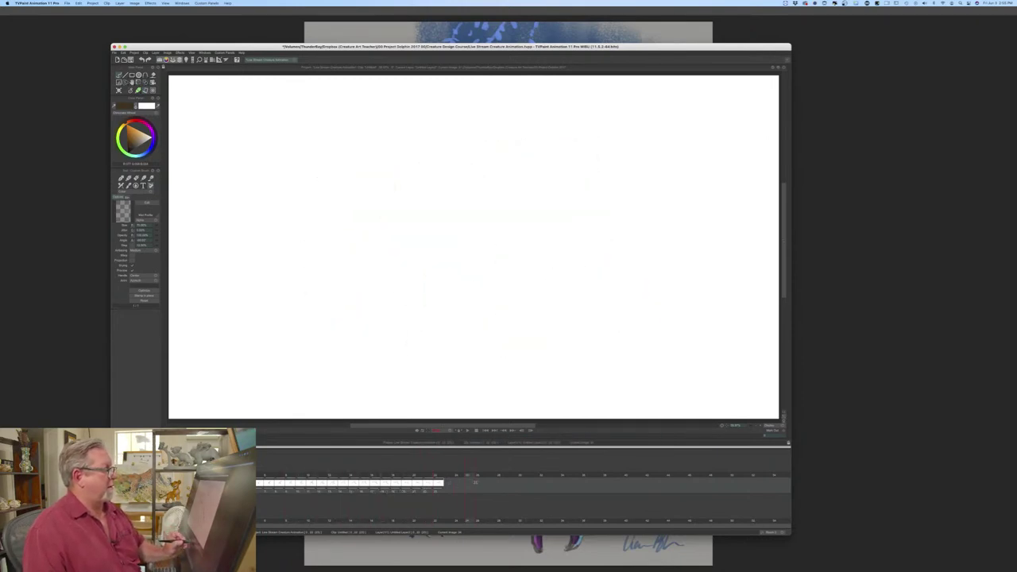
- Shrink the program window to show the whole timeline, apply a custom playback rate, and play the animation
mouse_move(785, 530)
mouse_down()
mouse_move(594, 447)
mouse_move(392, 386)
mouse_move(514, 388)
mouse_up()
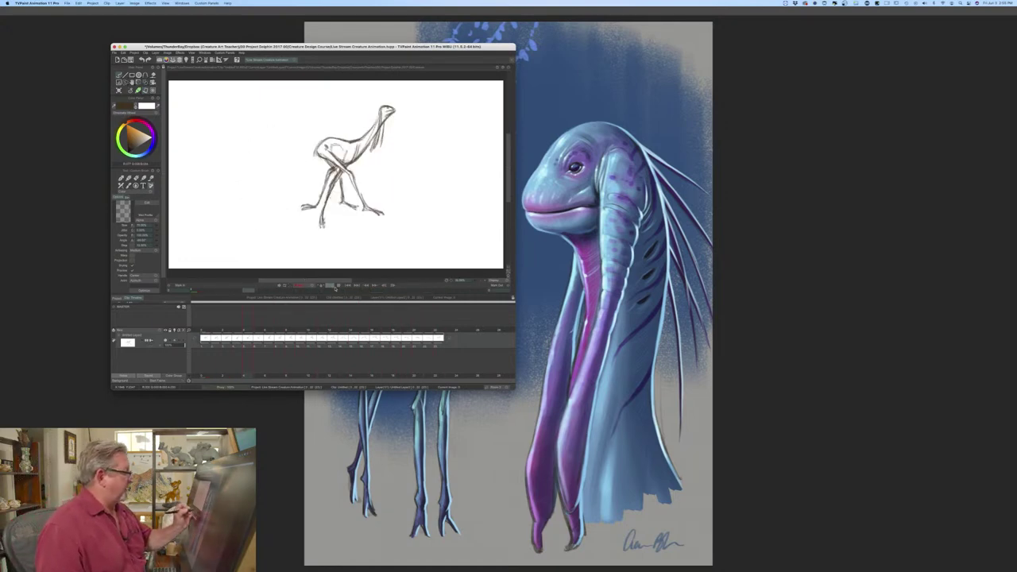
click(310, 287)
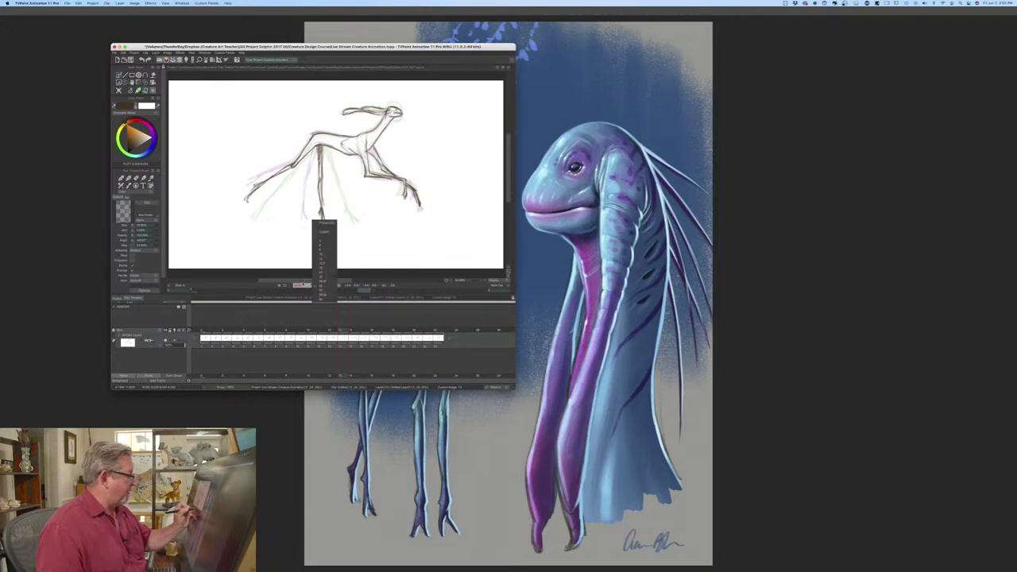
click(323, 232)
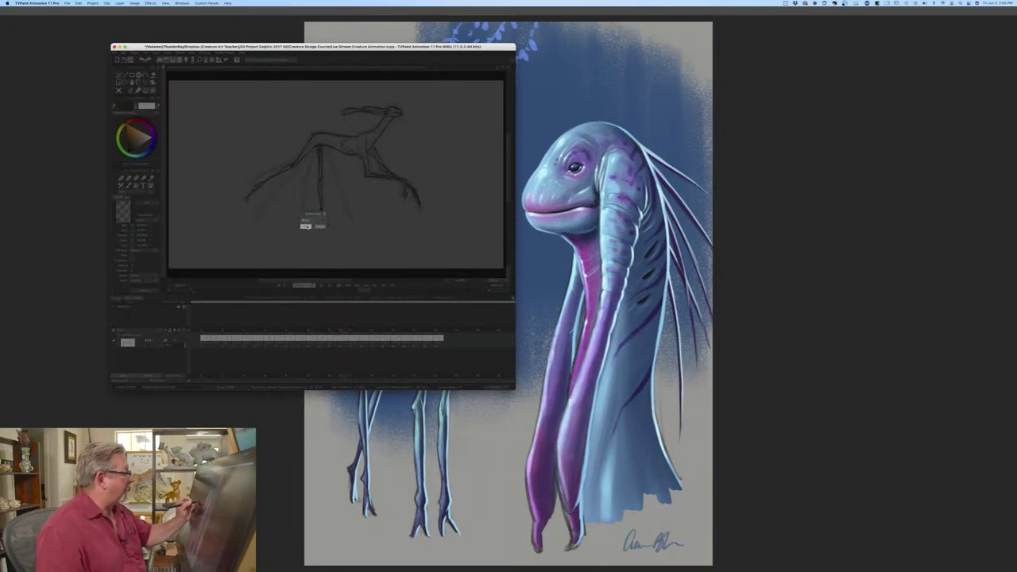
click(305, 226)
click(329, 286)
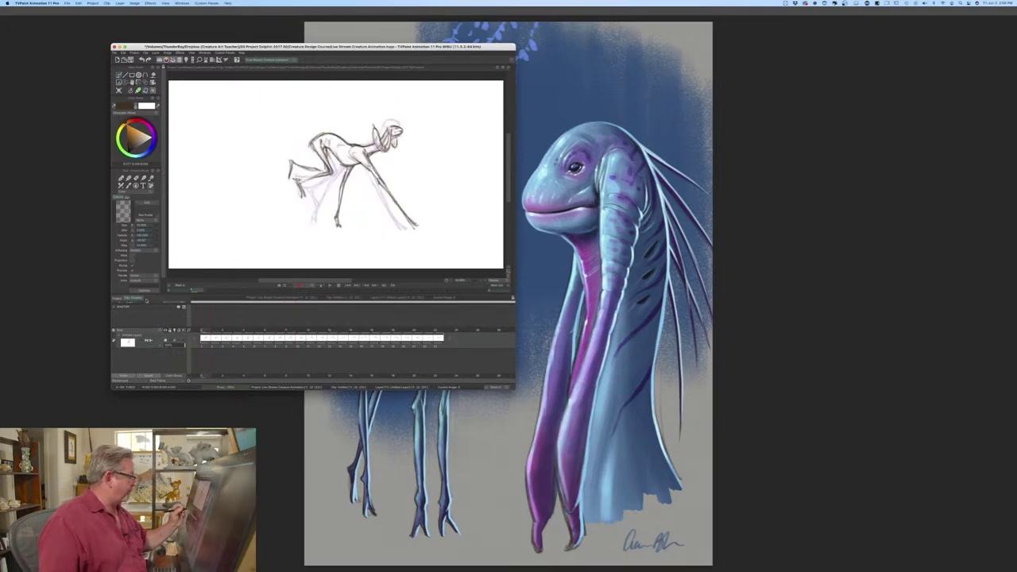
- Create a new animation layer and place it beneath the creature's drawing layer
double_click(136, 332)
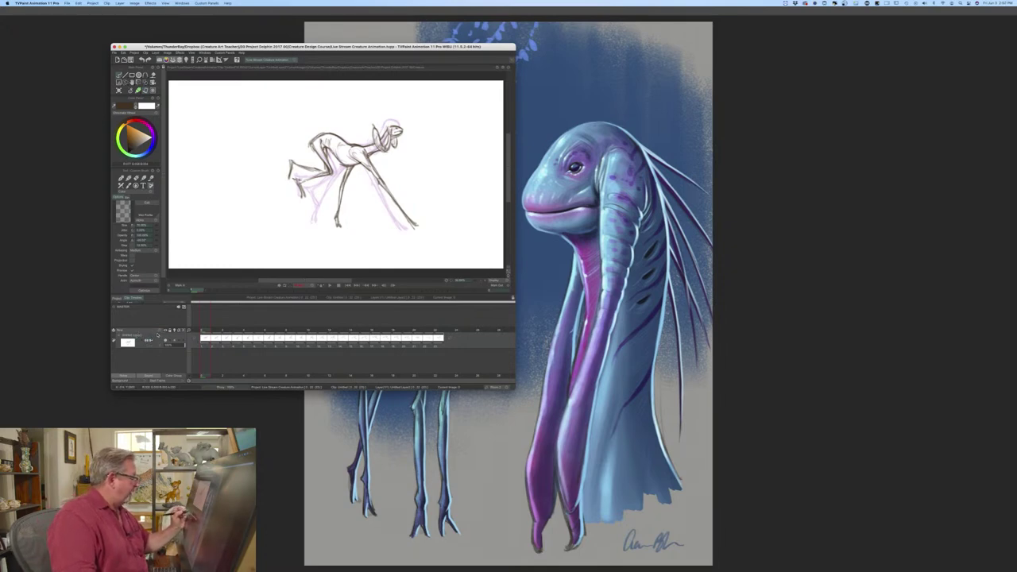
click(160, 331)
click(170, 335)
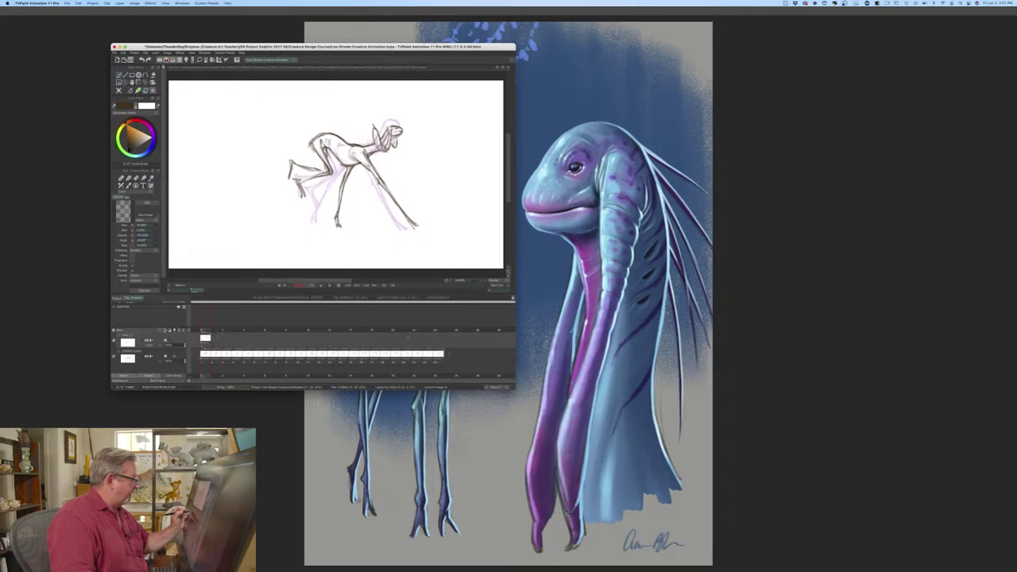
drag(154, 340, 155, 363)
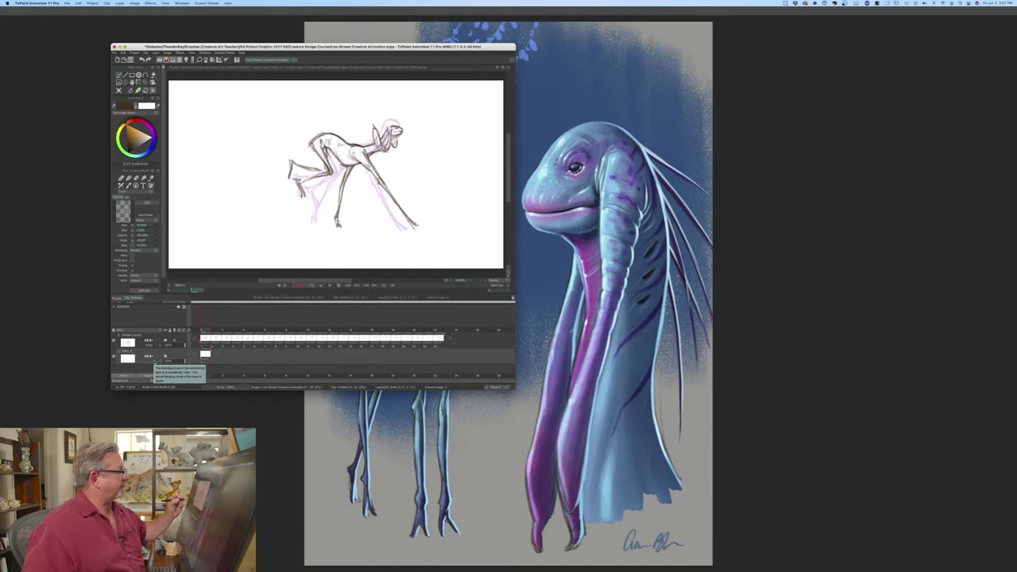
- Enlarge the program window and scrub the timeline to the fully stretched leap frame
drag(515, 390, 716, 490)
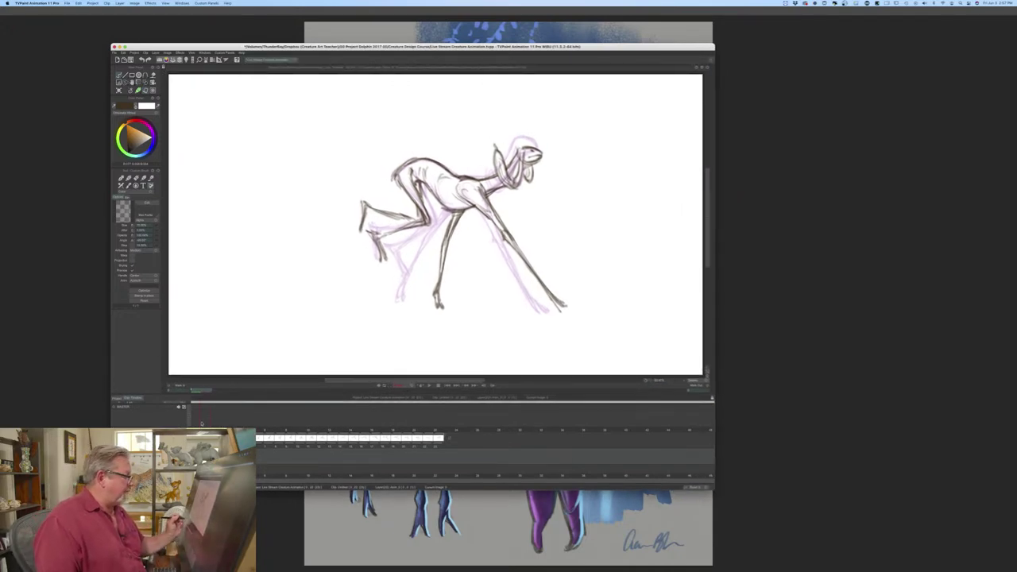
drag(203, 439, 316, 441)
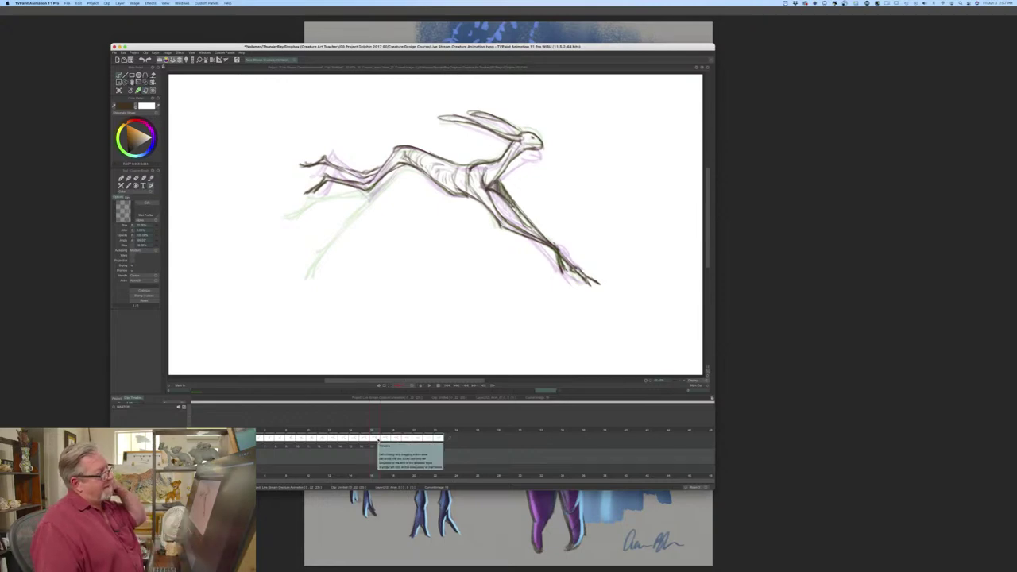
key(super+s)
key(n)
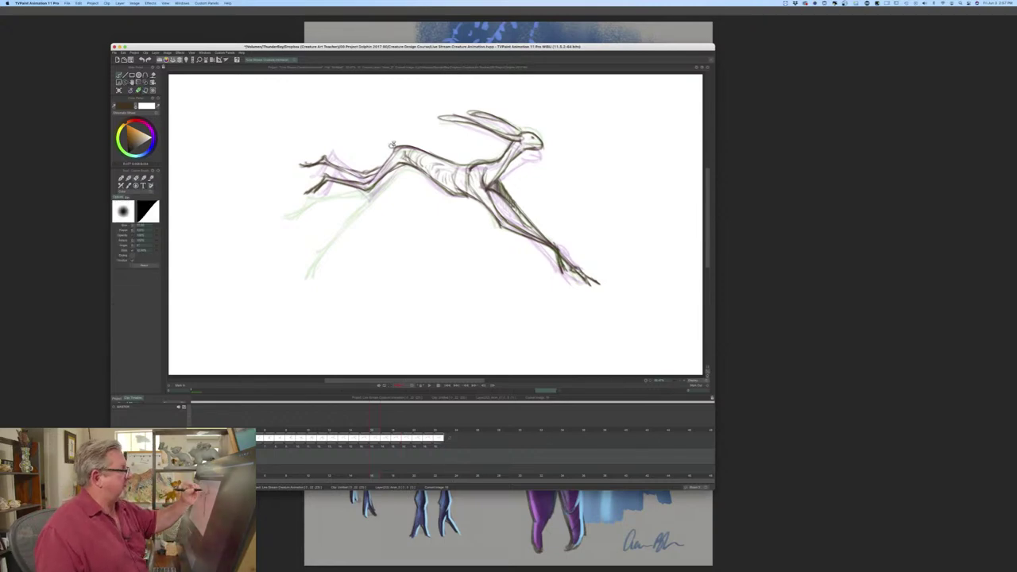
key(super+shift+n)
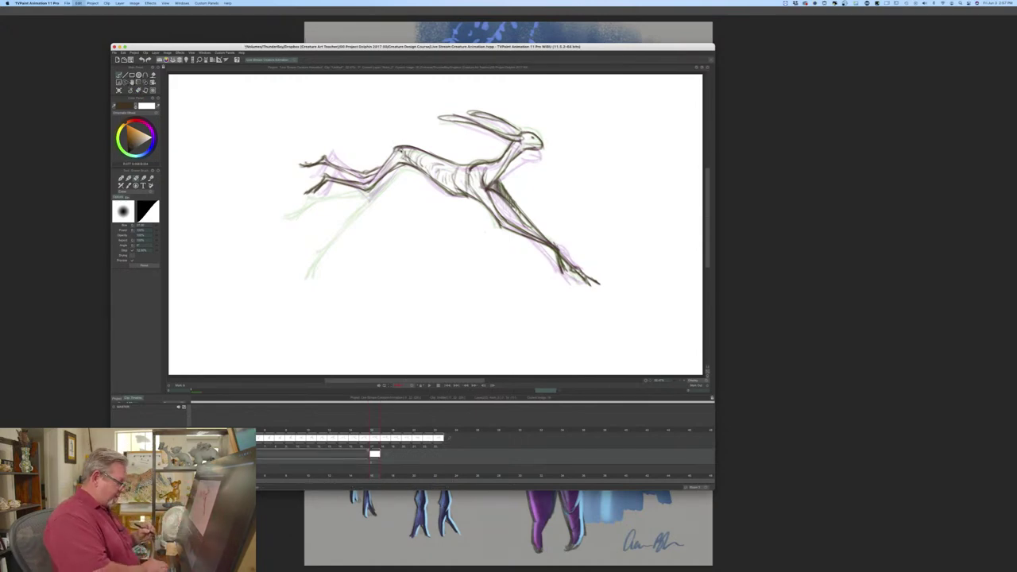
key(super+z)
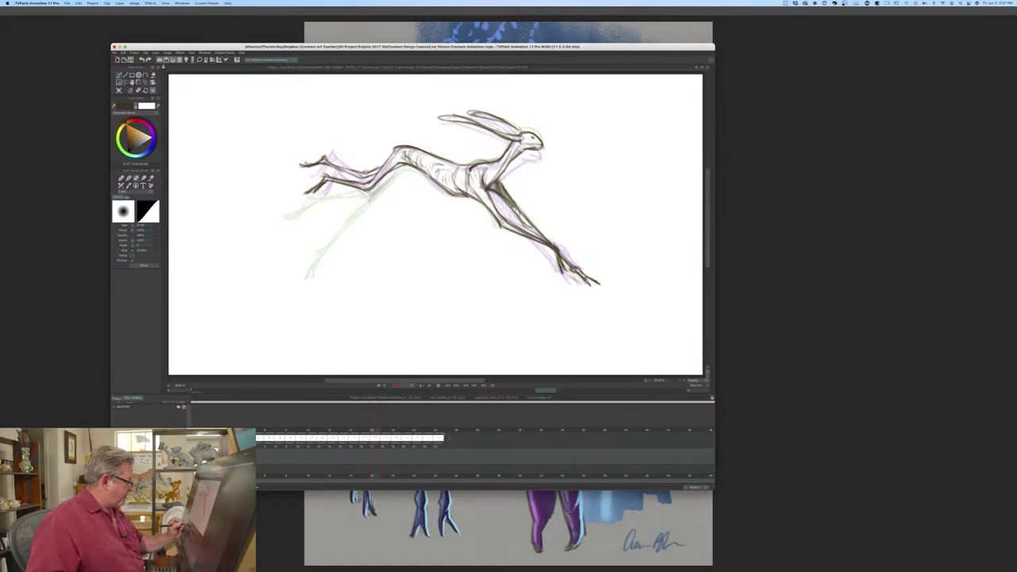
- Switch to the creature's drawing layer and erase both hind legs on the stretched leap frame
click(143, 441)
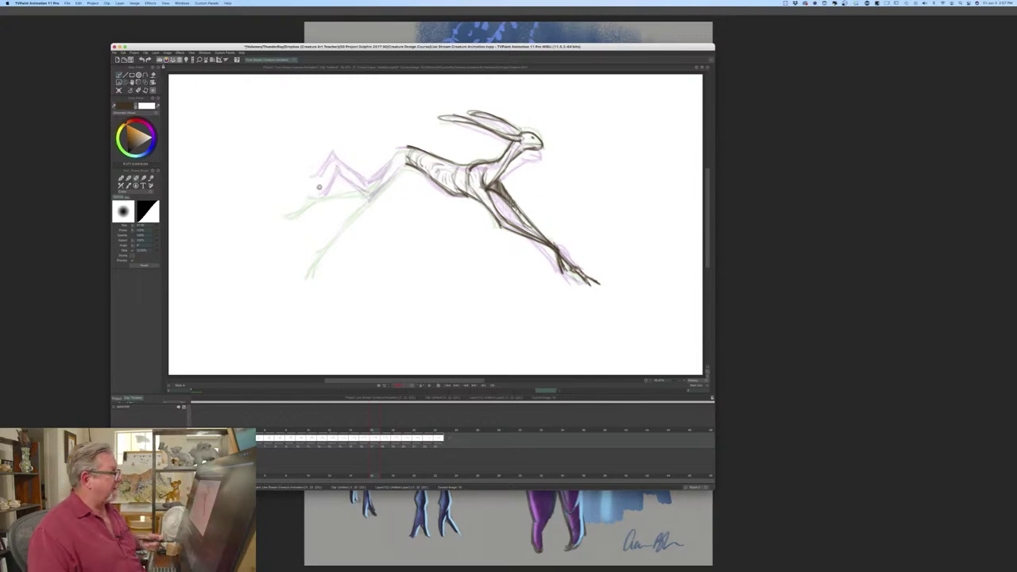
key(Left)
key(Left)
key(Right)
key(Right)
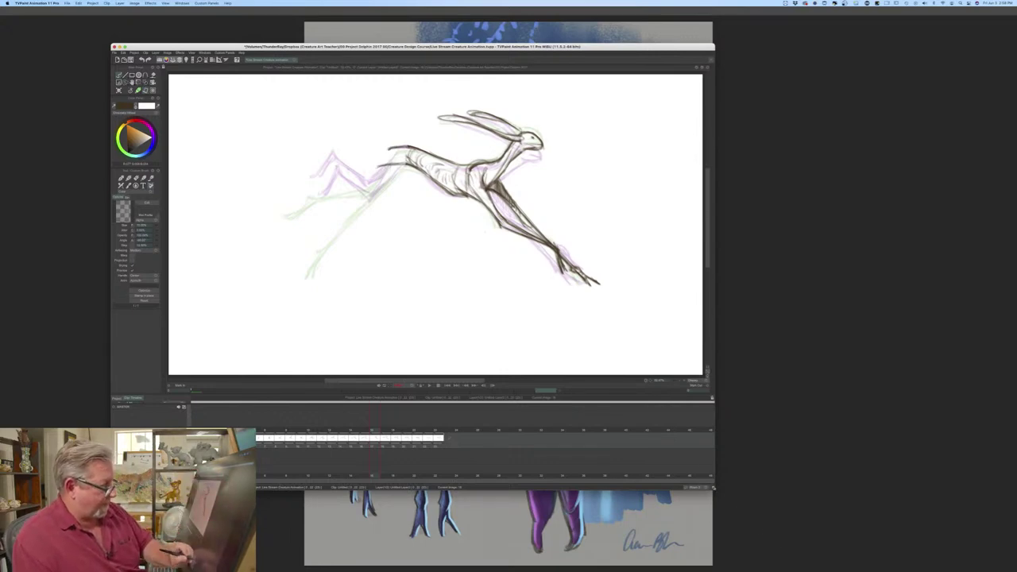
drag(713, 489, 795, 545)
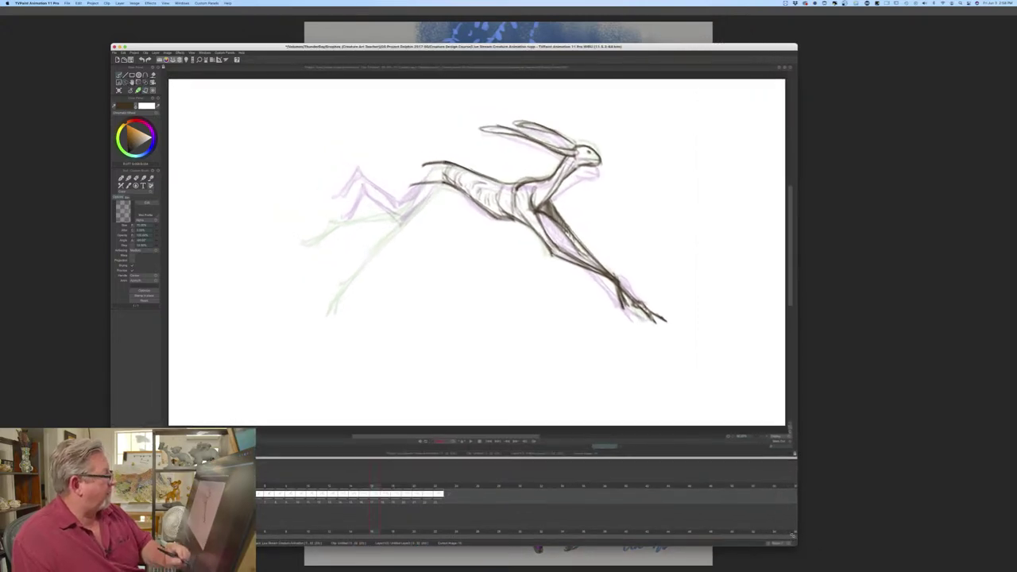
mouse_move(370, 186)
mouse_down()
mouse_move(408, 183)
mouse_move(395, 177)
mouse_up()
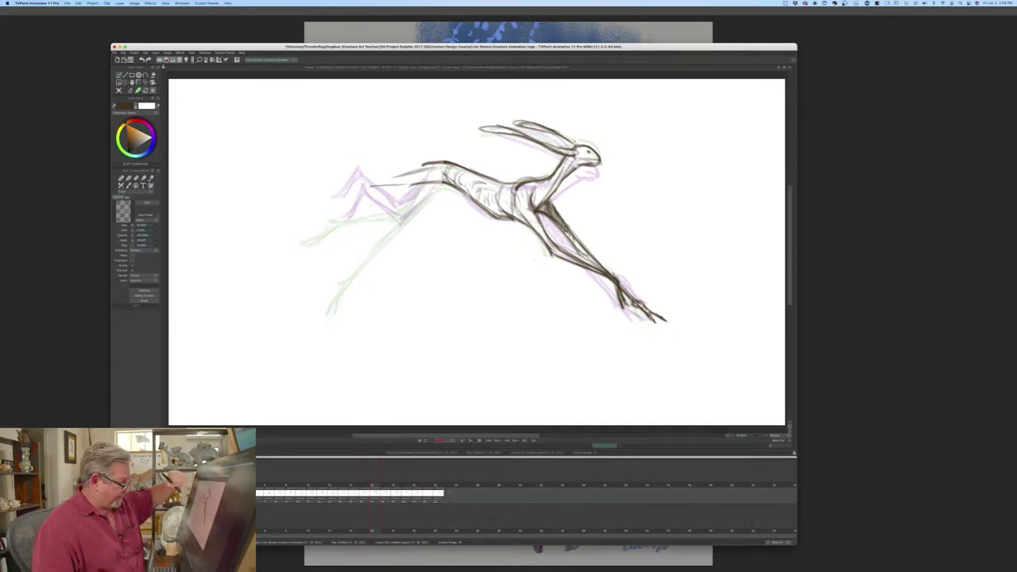
mouse_move(374, 484)
mouse_down()
mouse_move(326, 481)
mouse_move(374, 485)
mouse_up()
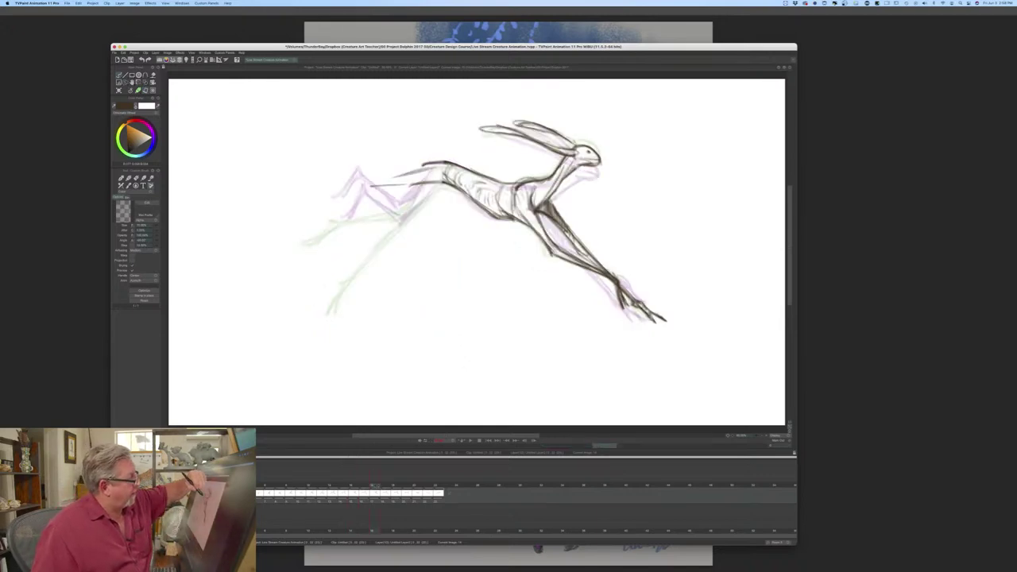
drag(438, 180, 372, 187)
key(e)
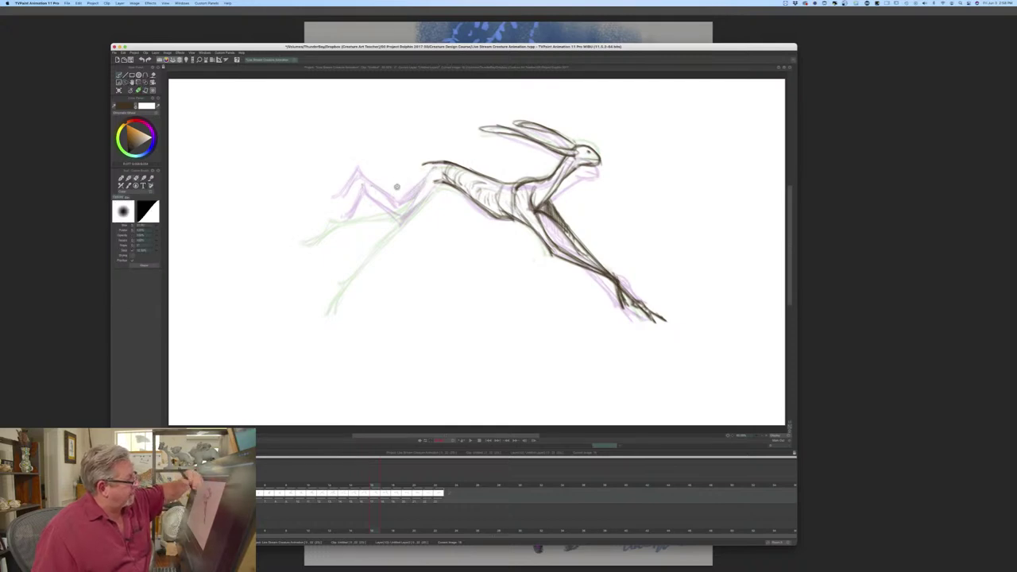
- Redraw the lower hind leg on the leap frame, with its thigh, shank and foot extended backward
key(b)
drag(434, 181, 391, 204)
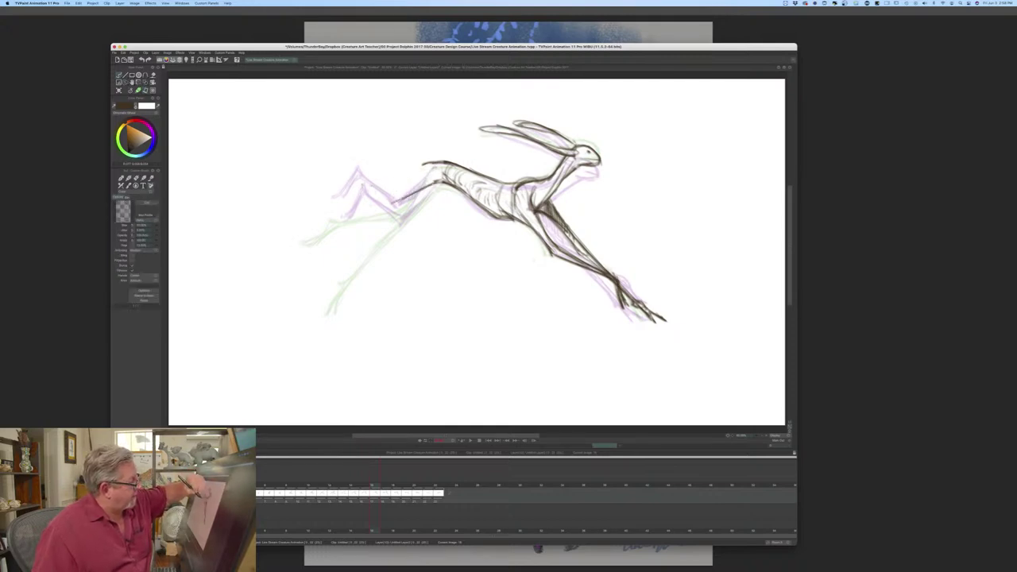
drag(429, 167, 398, 184)
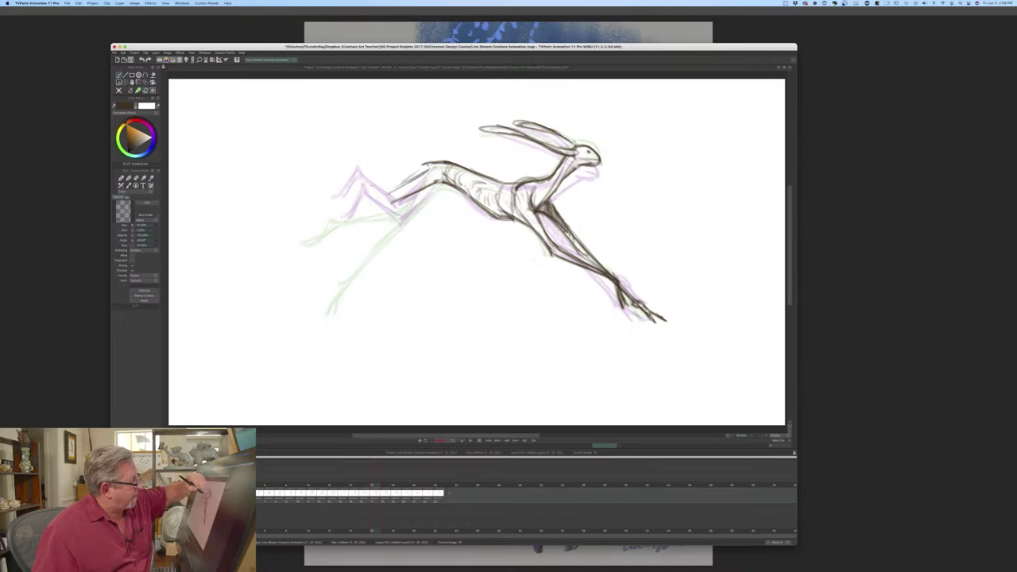
mouse_move(438, 174)
mouse_down()
mouse_move(396, 202)
mouse_move(395, 190)
mouse_move(377, 198)
mouse_up()
key(e)
key(e)
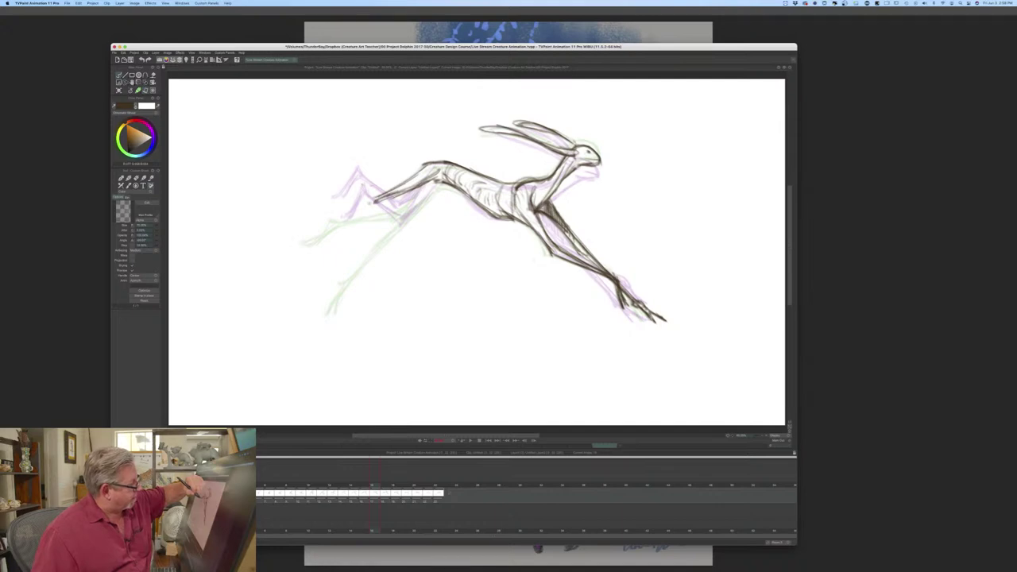
drag(375, 201, 310, 199)
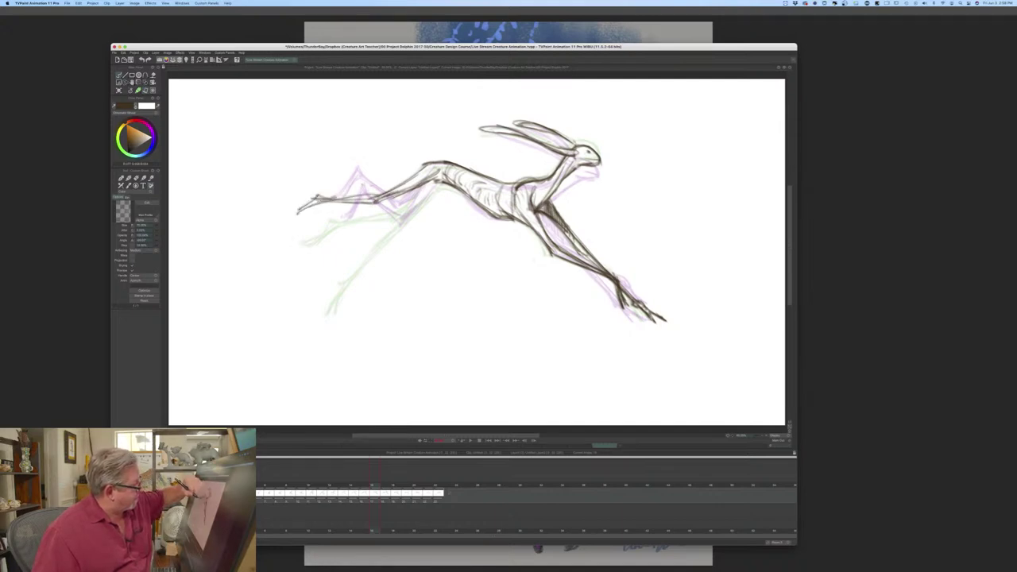
drag(426, 170, 386, 194)
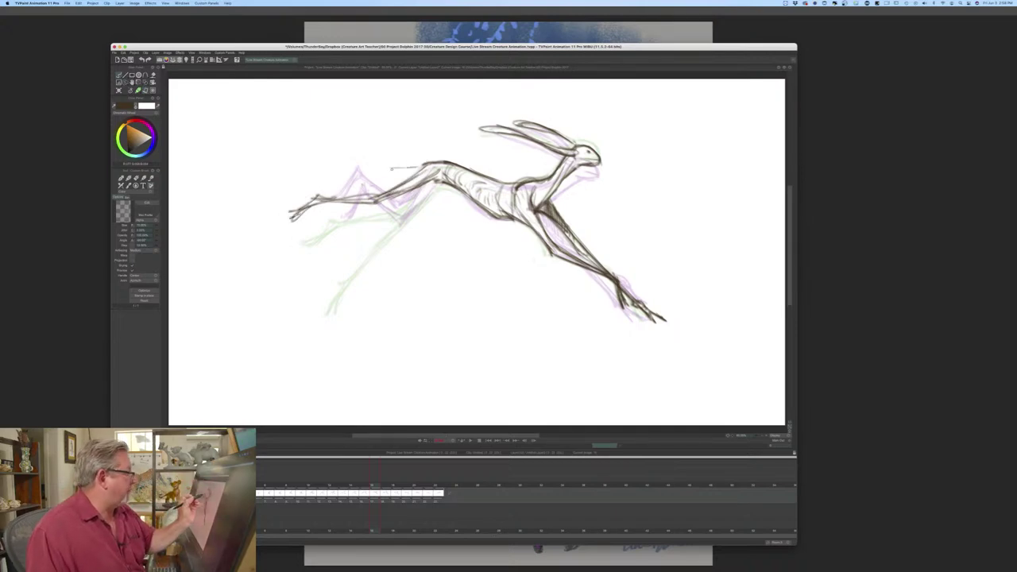
- Draw the upper hind leg stretched almost straight back from the rump, with a shaded thigh and a foot
drag(423, 163, 390, 170)
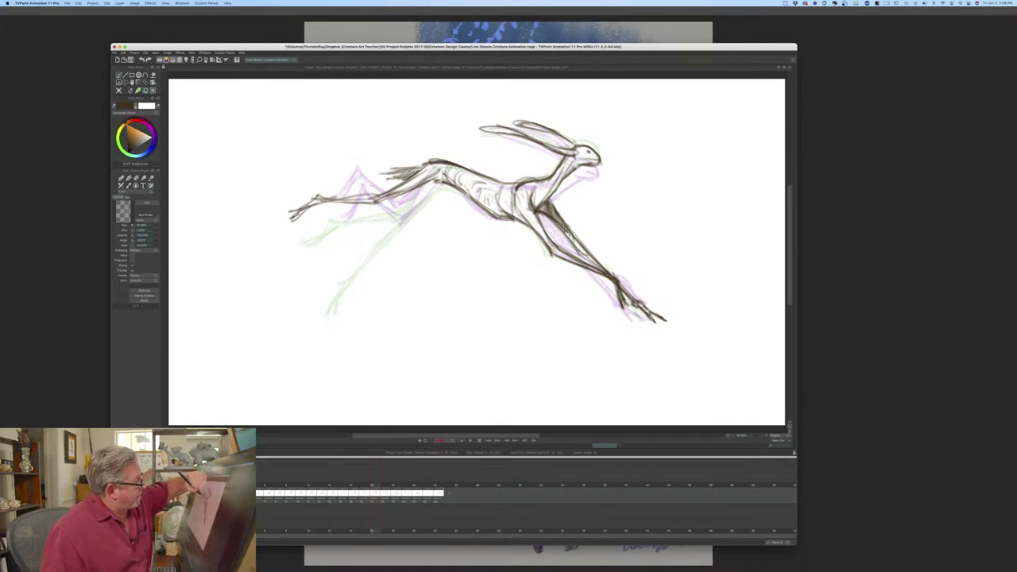
drag(413, 167, 272, 189)
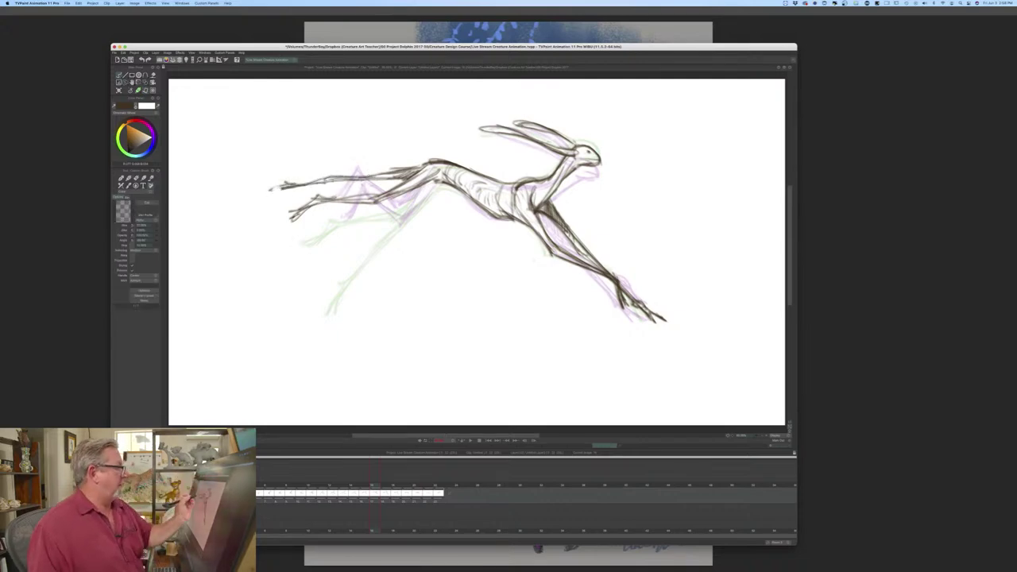
drag(401, 176, 312, 188)
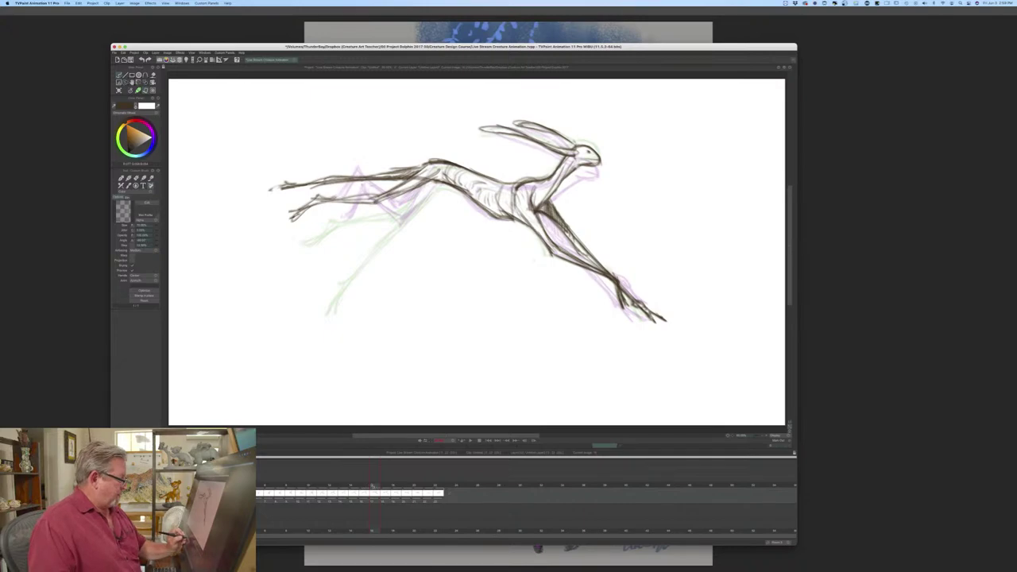
- Go back to the drawing just before the leap frame and erase its raised hind leg
key(Left)
key(Left)
key(Left)
key(Left)
drag(330, 481, 385, 480)
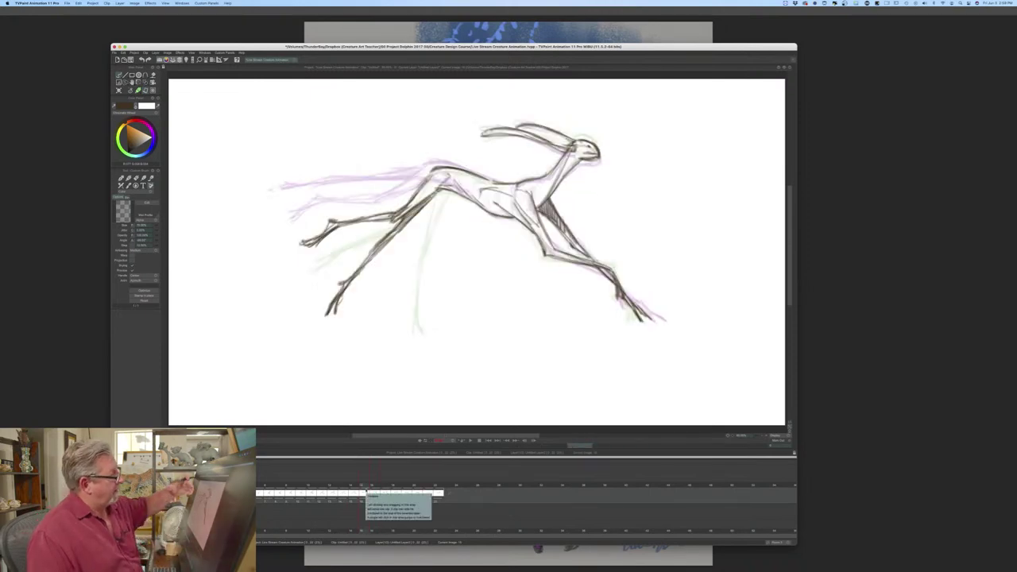
key(e)
drag(402, 207, 395, 215)
mouse_move(432, 176)
mouse_down()
mouse_move(370, 219)
mouse_move(312, 240)
mouse_move(326, 229)
mouse_up()
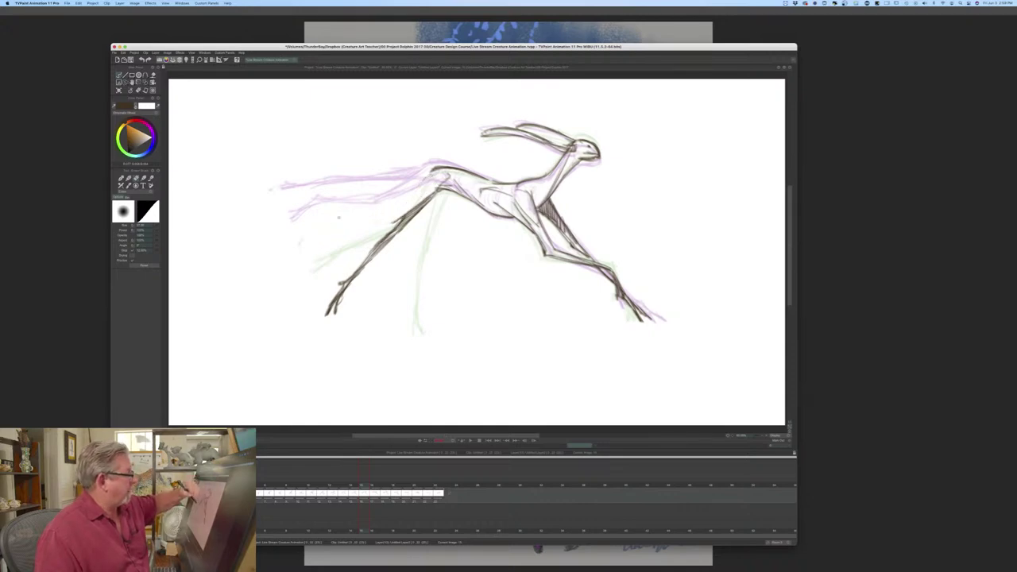
- Redraw the raised hind leg as a long leg and foot trailing back from the hip, just below the onion-skinned legs
key(n)
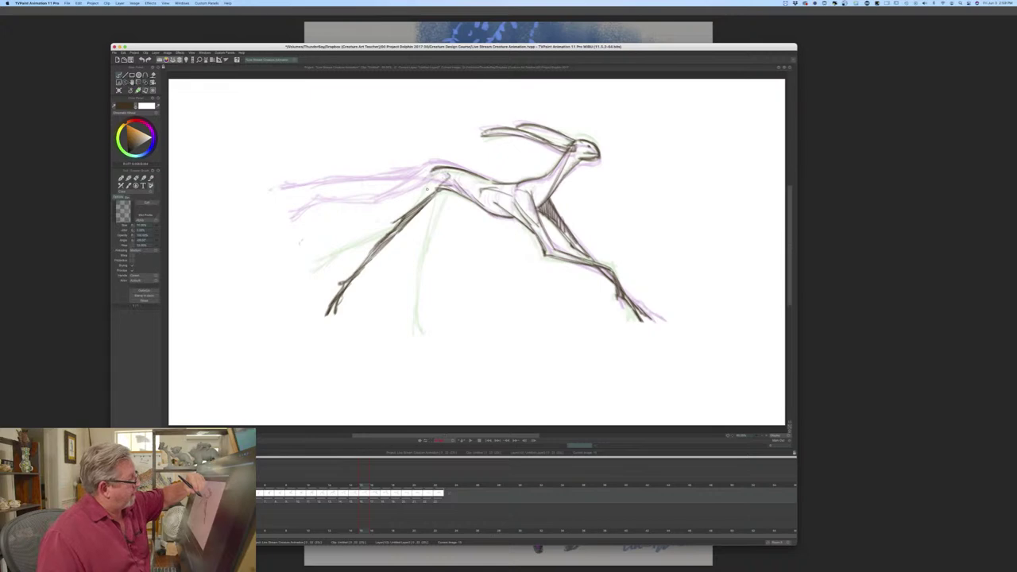
mouse_move(383, 201)
mouse_down()
mouse_move(440, 191)
mouse_move(373, 202)
mouse_up()
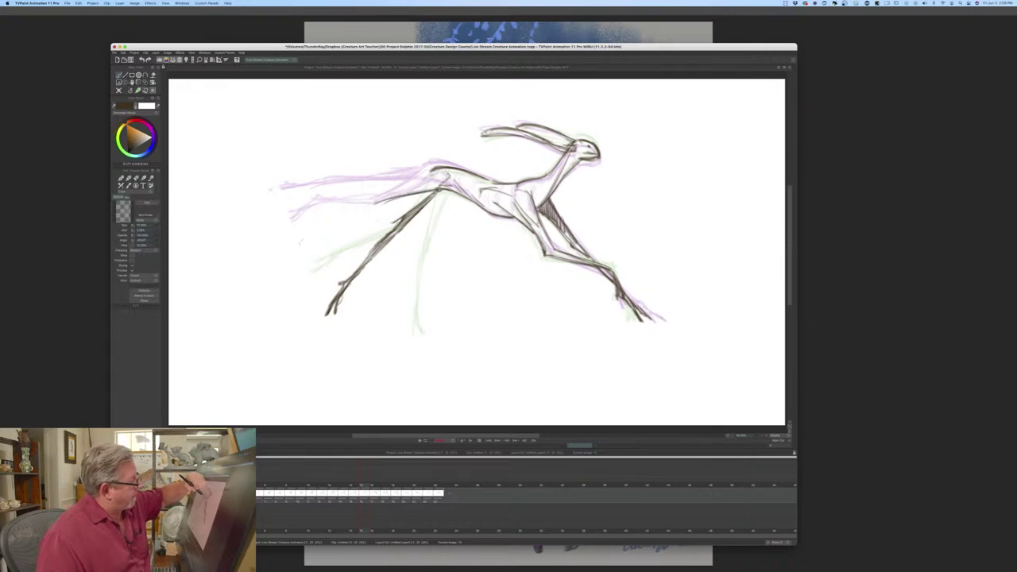
drag(429, 175, 263, 226)
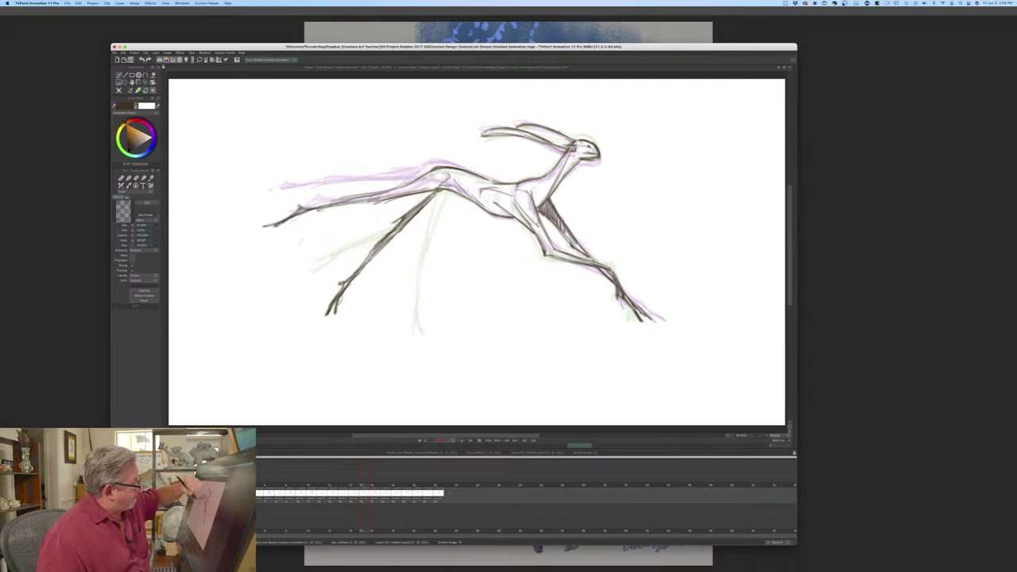
drag(387, 191, 334, 208)
mouse_move(431, 172)
mouse_down()
mouse_move(372, 199)
mouse_move(391, 197)
mouse_up()
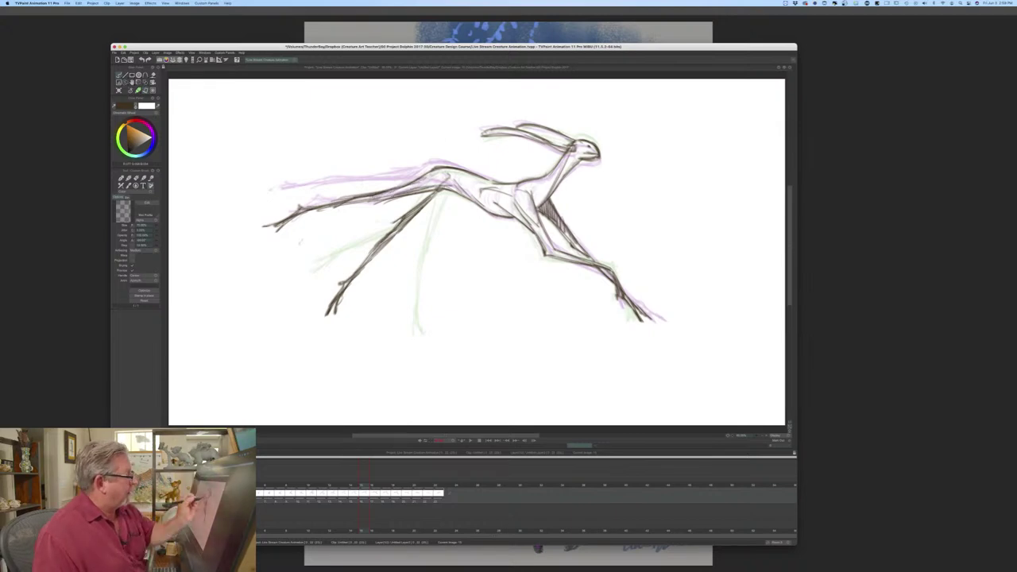
drag(455, 192, 418, 192)
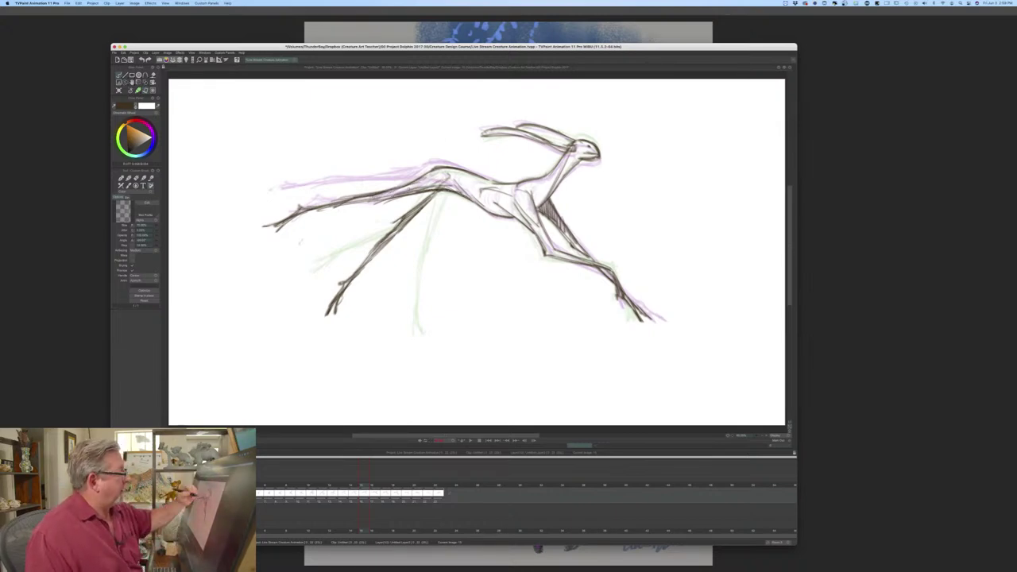
- Clean up the edge of the lowered hind leg's thigh and shade it darker
key(e)
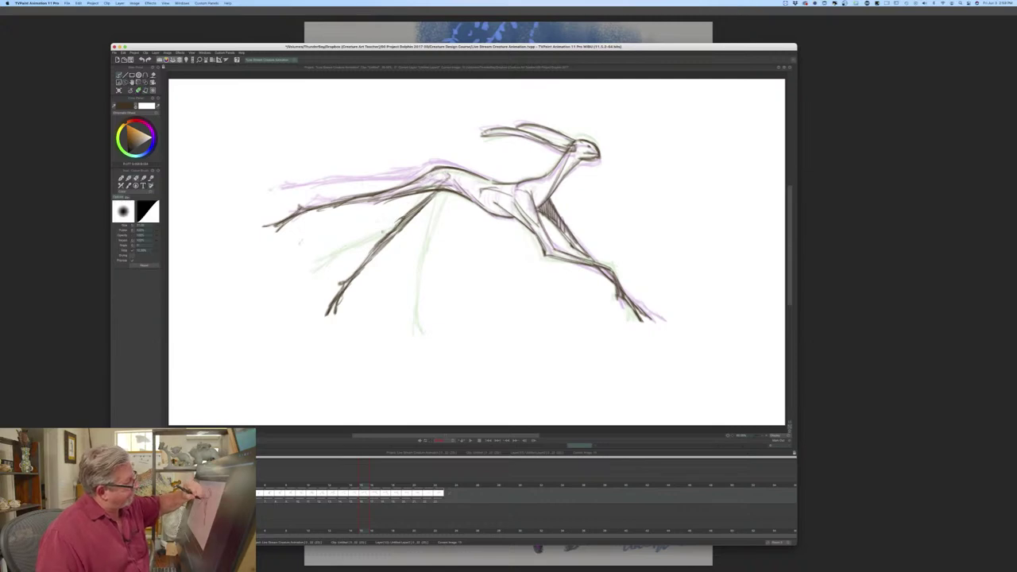
key(b)
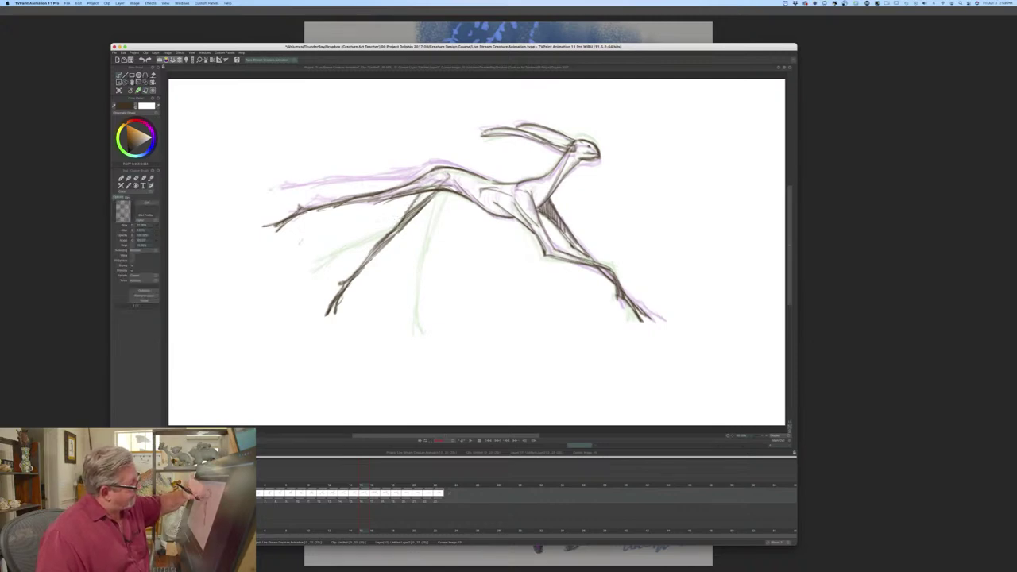
drag(434, 190, 409, 215)
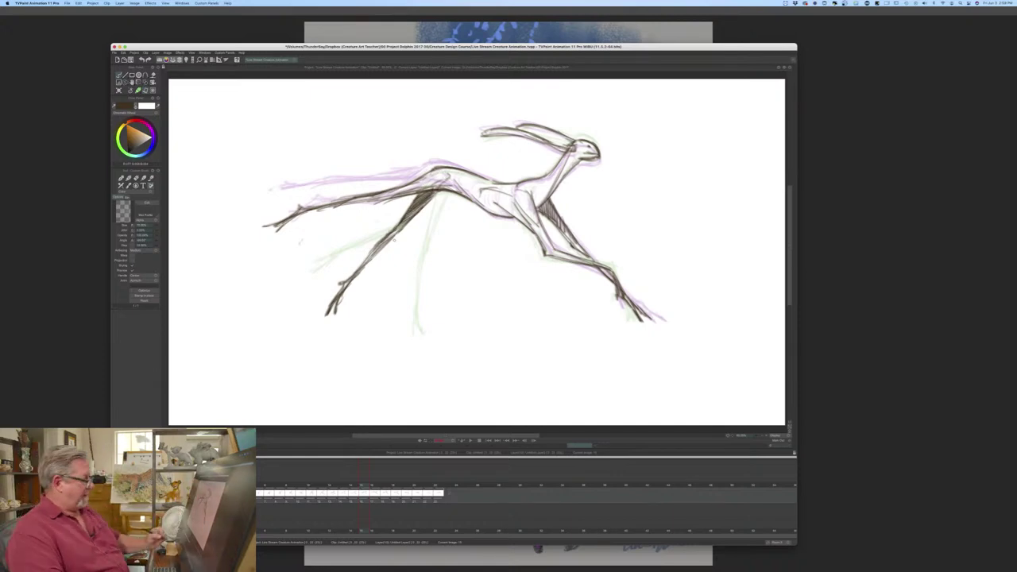
- Flip through the earlier run drawings to examine how the hind legs progress toward the stretched leap
mouse_move(364, 485)
mouse_down()
mouse_move(264, 481)
mouse_move(375, 479)
mouse_up()
key(Left)
key(Left)
key(Left)
key(Left)
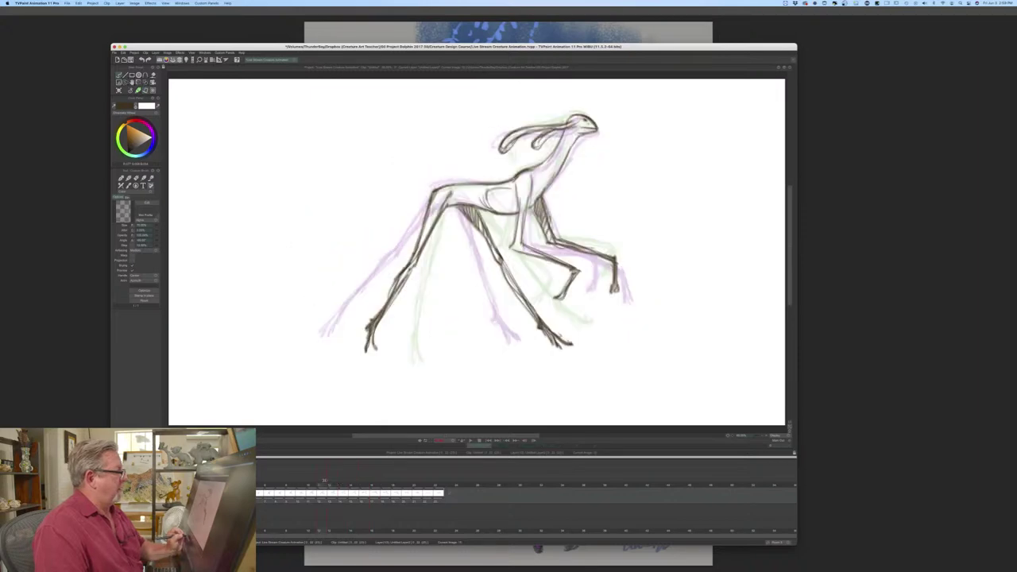
mouse_move(342, 483)
mouse_down()
mouse_move(365, 486)
mouse_move(343, 485)
mouse_up()
key(Left)
key(Left)
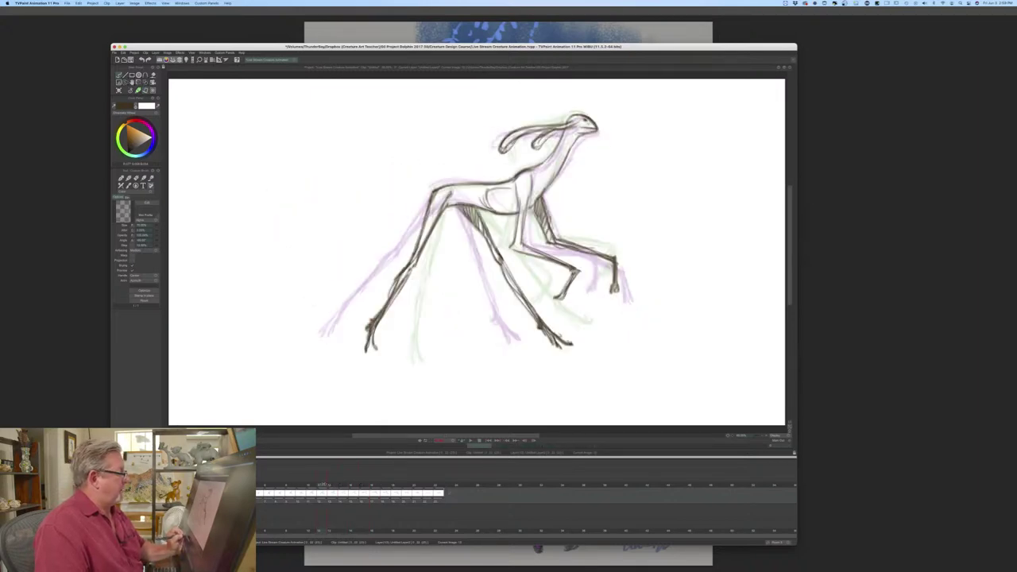
key(Right)
key(Right)
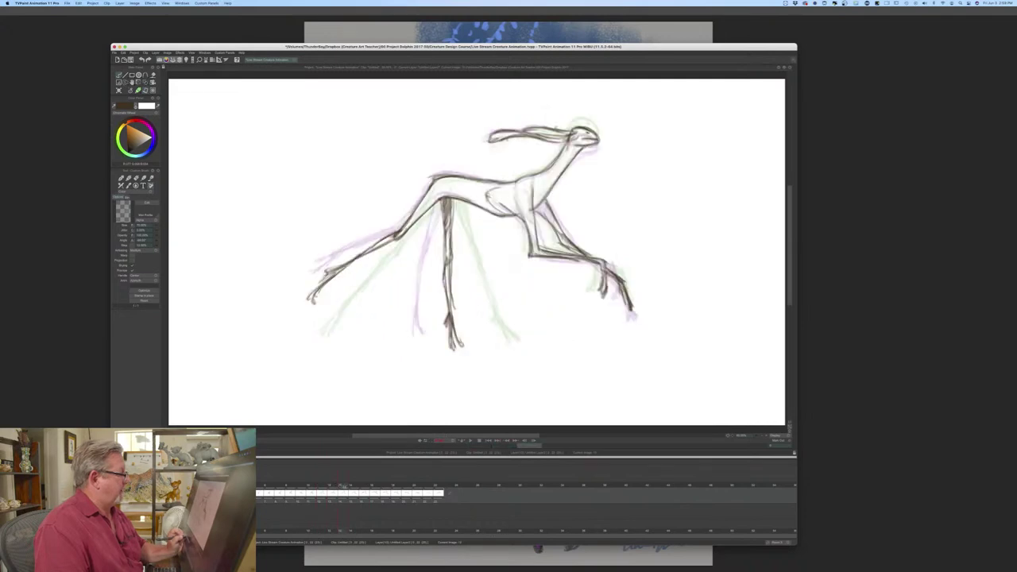
key(e)
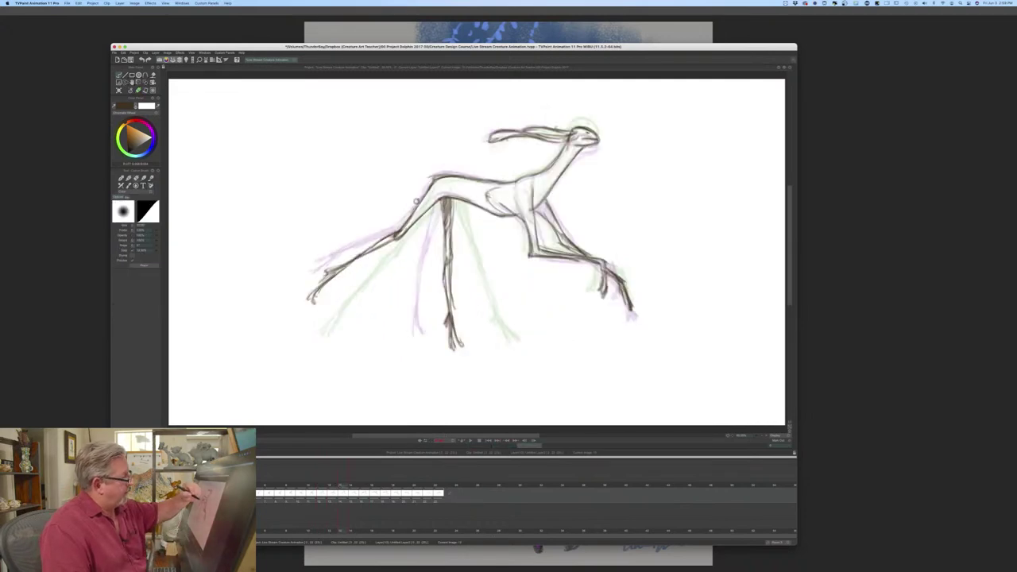
key(e)
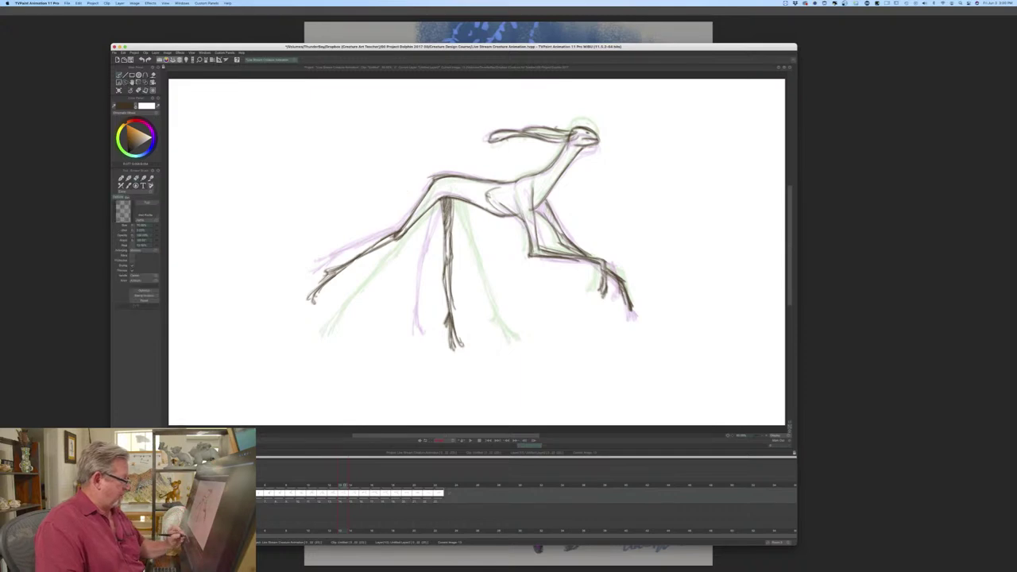
key(Right)
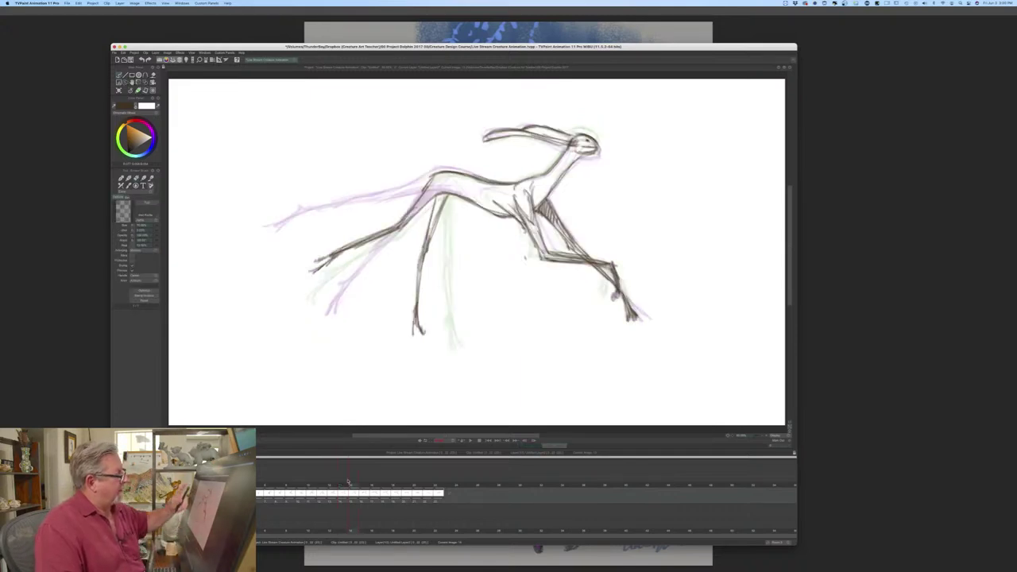
- Erase the trailing hind leg and redraw it straighter and higher from the hip, just below the highest onion-skinned leg
key(e)
mouse_move(421, 199)
mouse_down()
mouse_move(381, 238)
mouse_move(395, 211)
mouse_move(341, 241)
mouse_up()
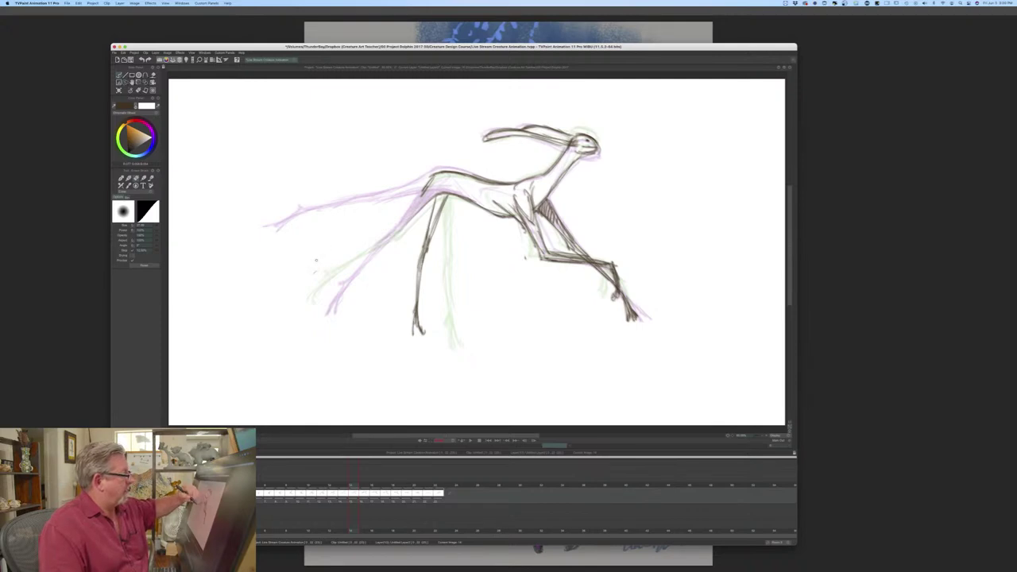
key(b)
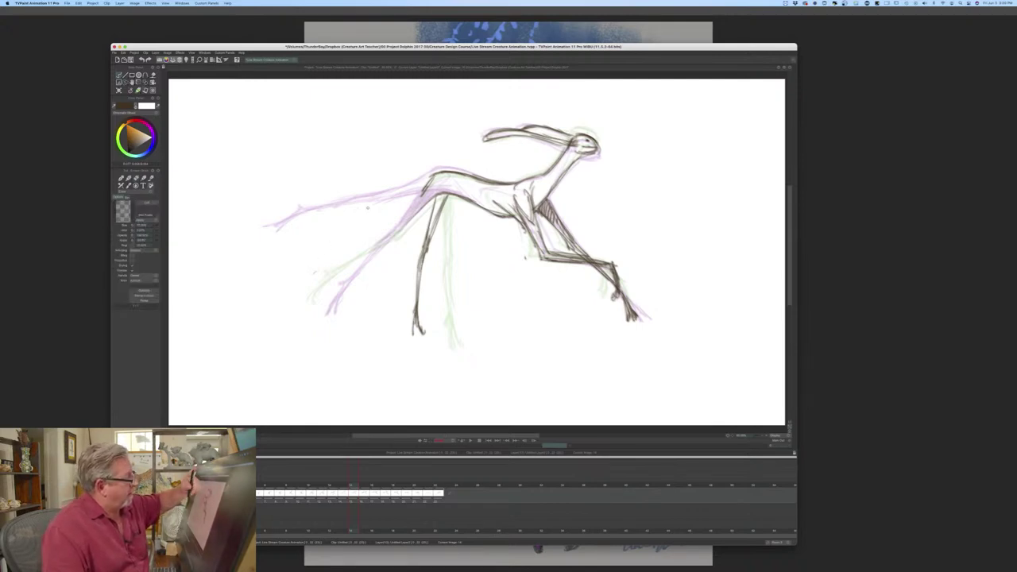
key(e)
mouse_move(434, 208)
mouse_down()
mouse_move(422, 183)
mouse_move(434, 197)
mouse_move(421, 186)
mouse_move(289, 263)
mouse_up()
key(e)
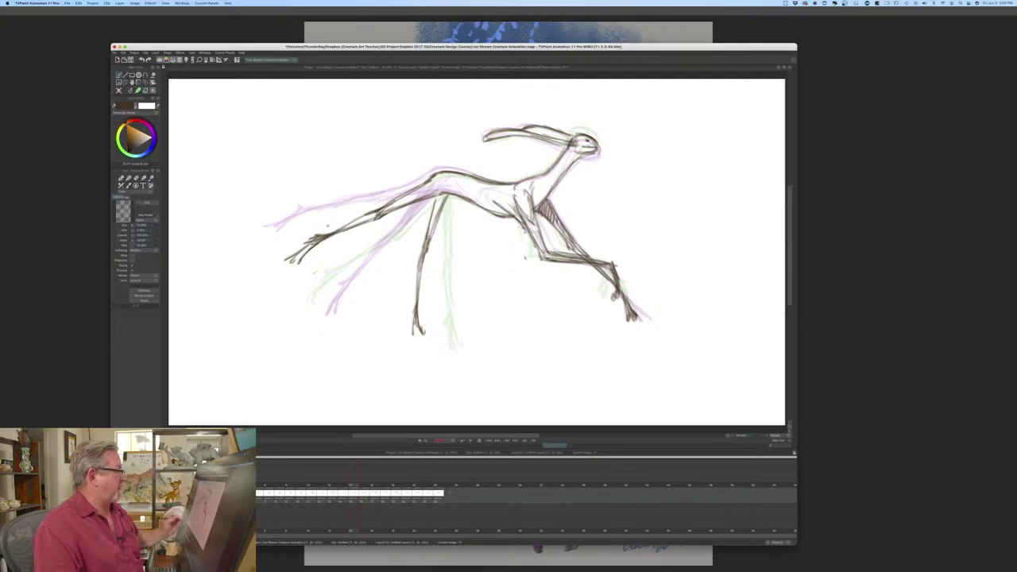
drag(442, 194, 424, 233)
- Go back one drawing and erase its bent trailing hind leg up to the hip
mouse_move(351, 485)
mouse_down()
mouse_move(291, 483)
mouse_move(381, 476)
mouse_move(310, 477)
mouse_move(357, 478)
mouse_move(346, 480)
mouse_up()
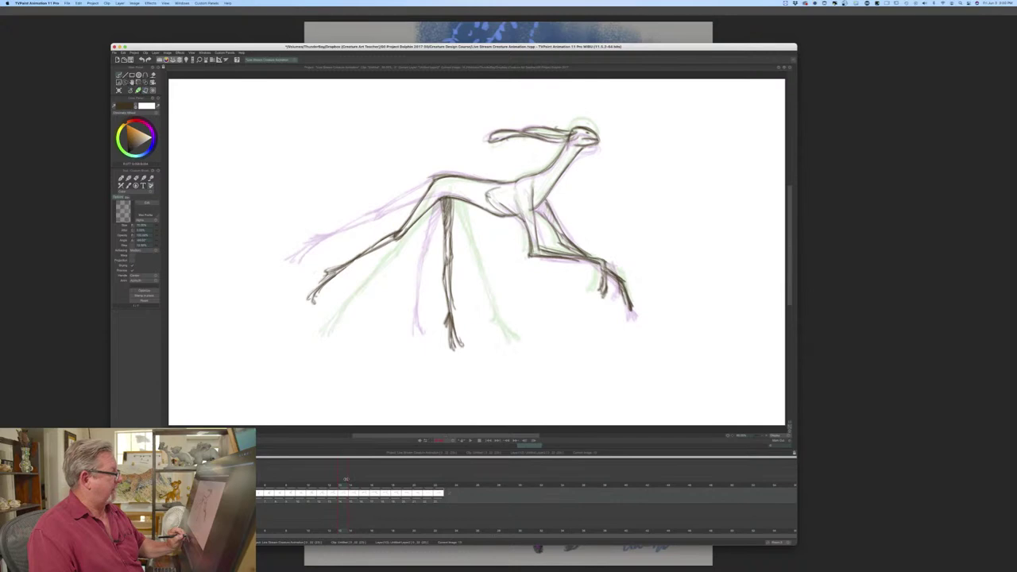
key(e)
mouse_move(422, 200)
mouse_down()
mouse_move(406, 240)
mouse_move(359, 259)
mouse_move(310, 302)
mouse_up()
key(b)
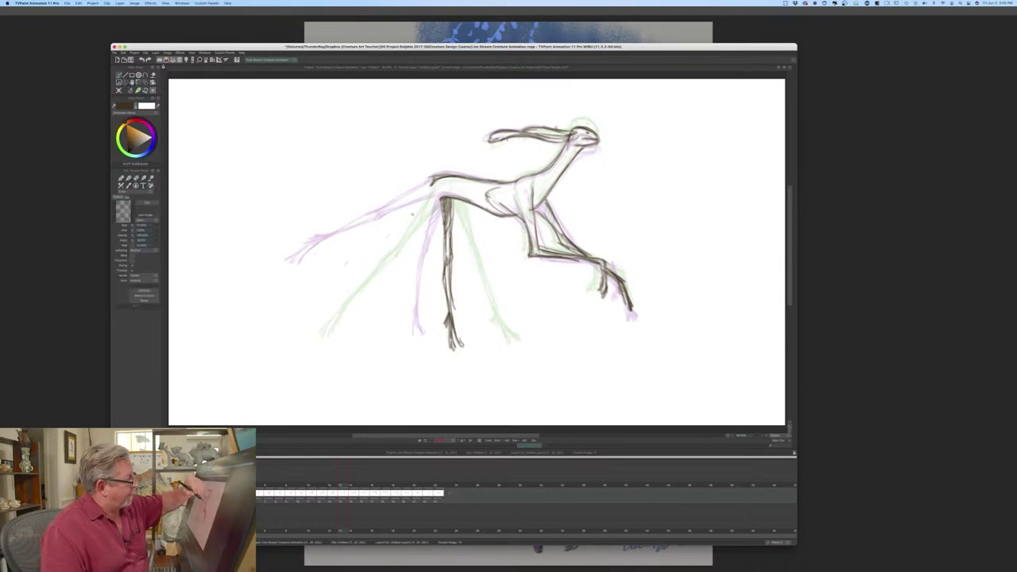
- Redraw the trailing hind leg as a straighter thigh, shin and foot reaching back between the two onion-skinned legs
drag(410, 216, 388, 234)
drag(434, 186, 386, 233)
drag(436, 193, 347, 261)
drag(390, 232, 307, 295)
drag(338, 264, 299, 294)
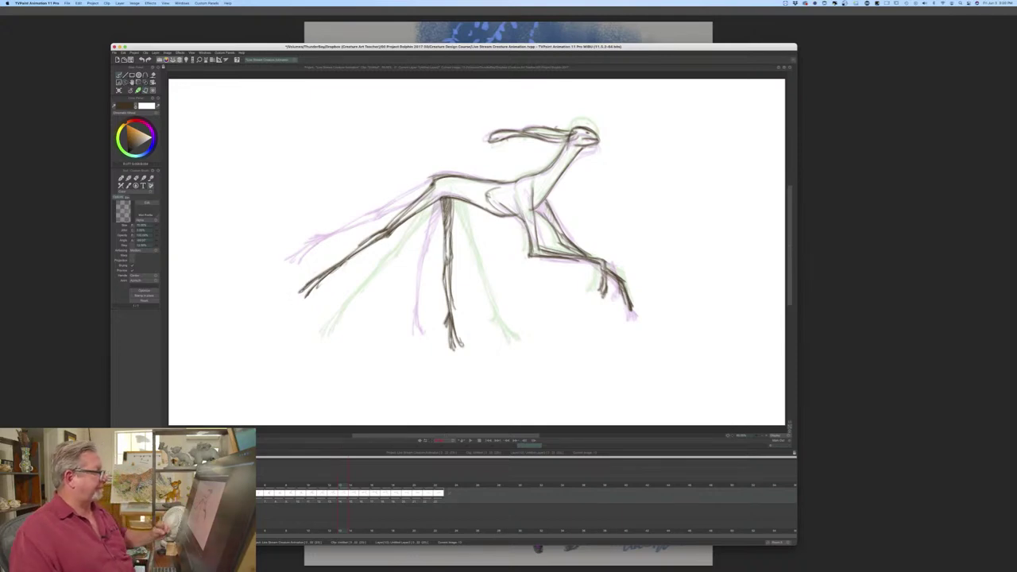
drag(412, 207, 396, 219)
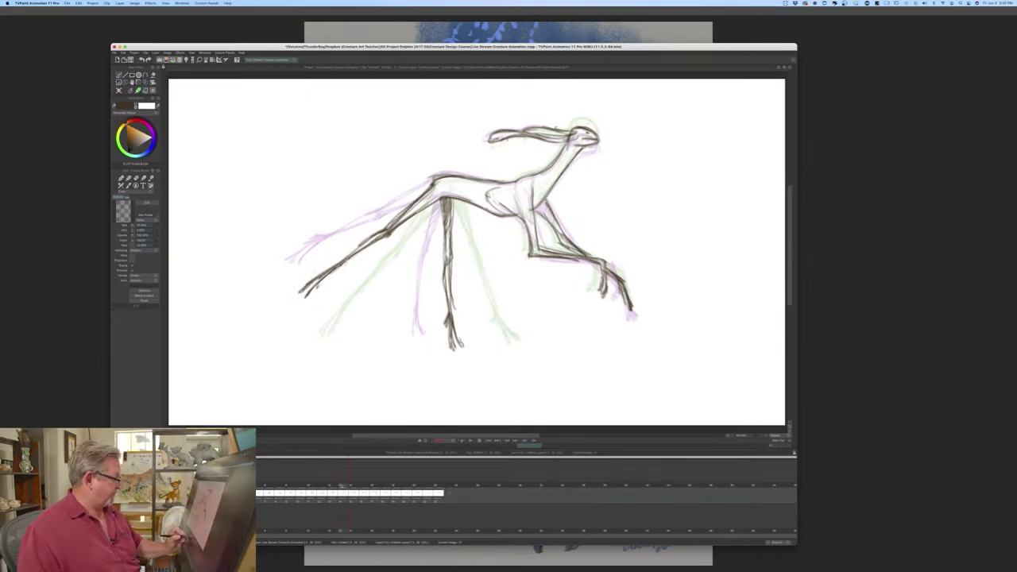
- Flip back through the earlier drawings and scrub past the leap frame to examine how the hind legs move
key(Left)
key(Left)
key(Left)
key(Left)
key(Left)
key(Left)
key(Left)
key(Left)
key(Left)
drag(243, 488, 378, 488)
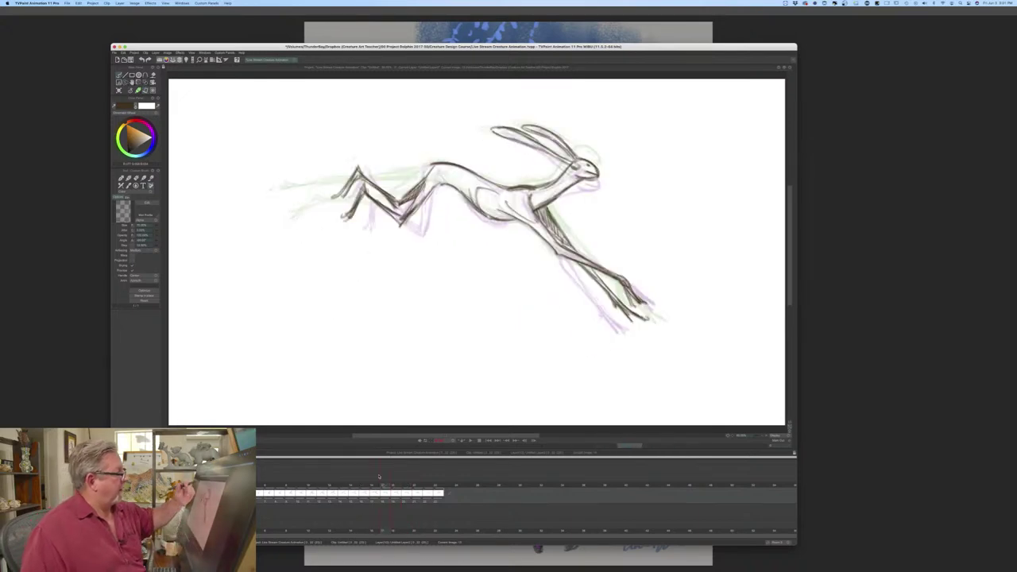
- Erase both folded hind legs on the drawing following the full leap
key(e)
mouse_move(426, 179)
mouse_down()
mouse_move(420, 208)
mouse_move(404, 214)
mouse_move(401, 199)
mouse_move(401, 236)
mouse_move(363, 156)
mouse_move(370, 184)
mouse_move(347, 157)
mouse_move(332, 191)
mouse_up()
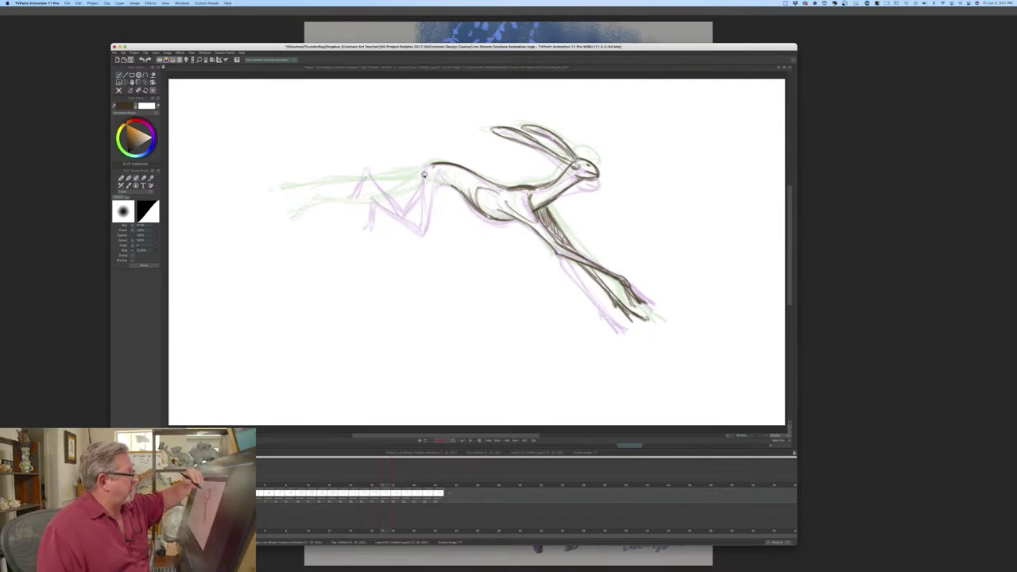
key(b)
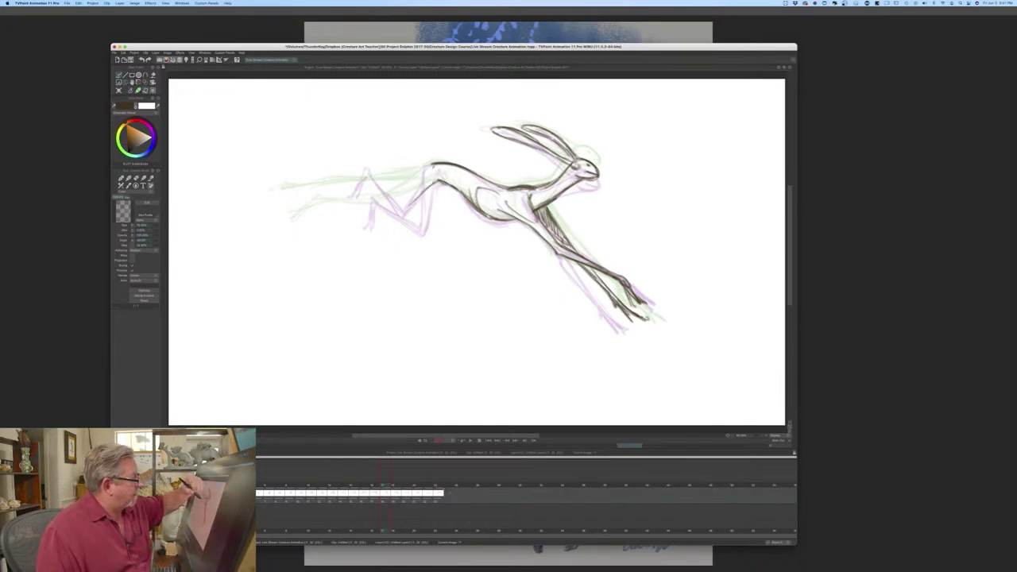
- Redraw both hind legs stretched farther back, with slightly bent knees and raised ankles between the onion-skinned poses
mouse_move(430, 167)
mouse_down()
mouse_move(396, 209)
mouse_move(401, 200)
mouse_up()
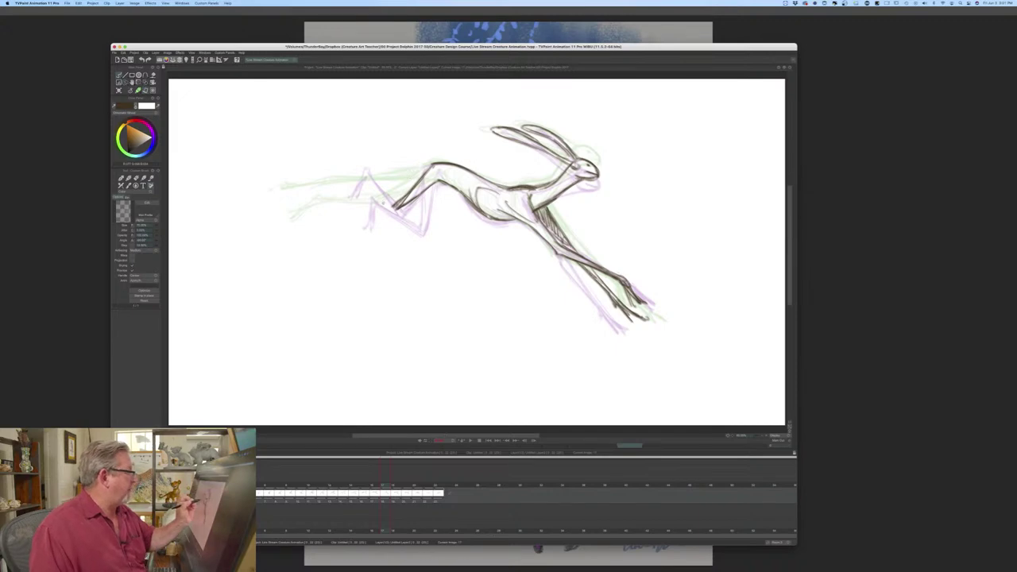
mouse_move(390, 207)
mouse_down()
mouse_move(343, 192)
mouse_move(397, 211)
mouse_move(336, 190)
mouse_up()
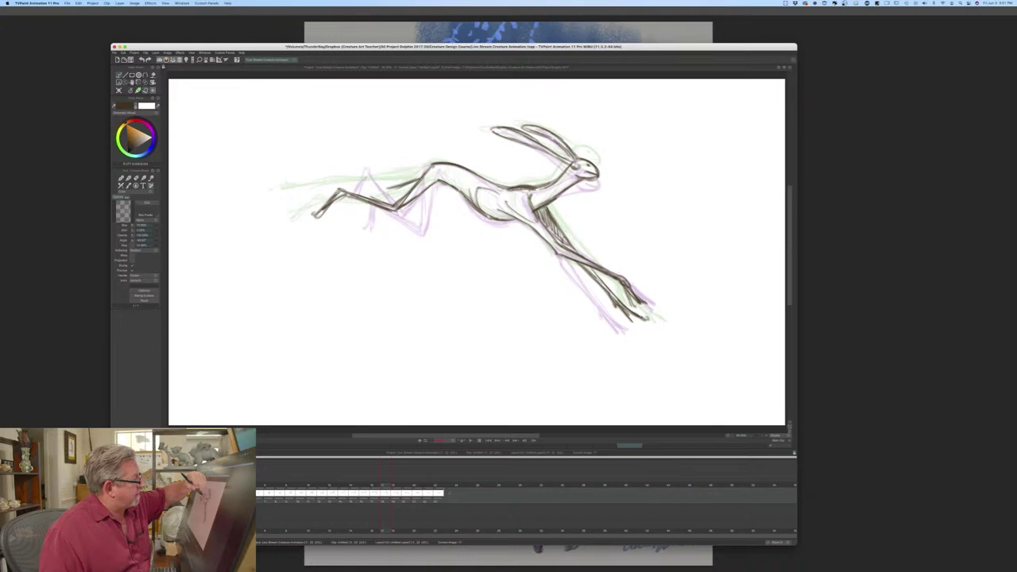
drag(429, 169, 387, 187)
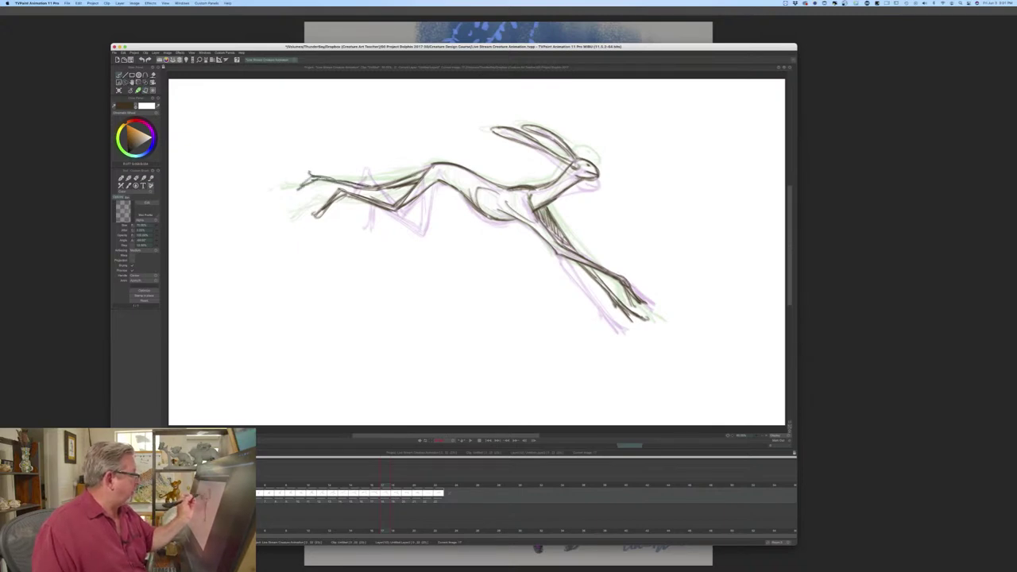
drag(297, 189, 287, 192)
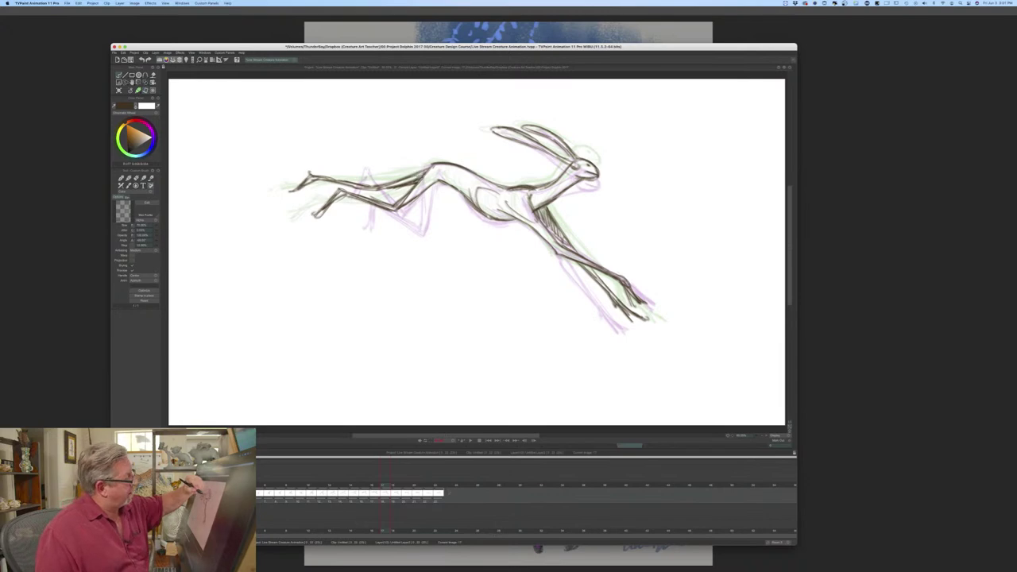
drag(332, 180, 369, 190)
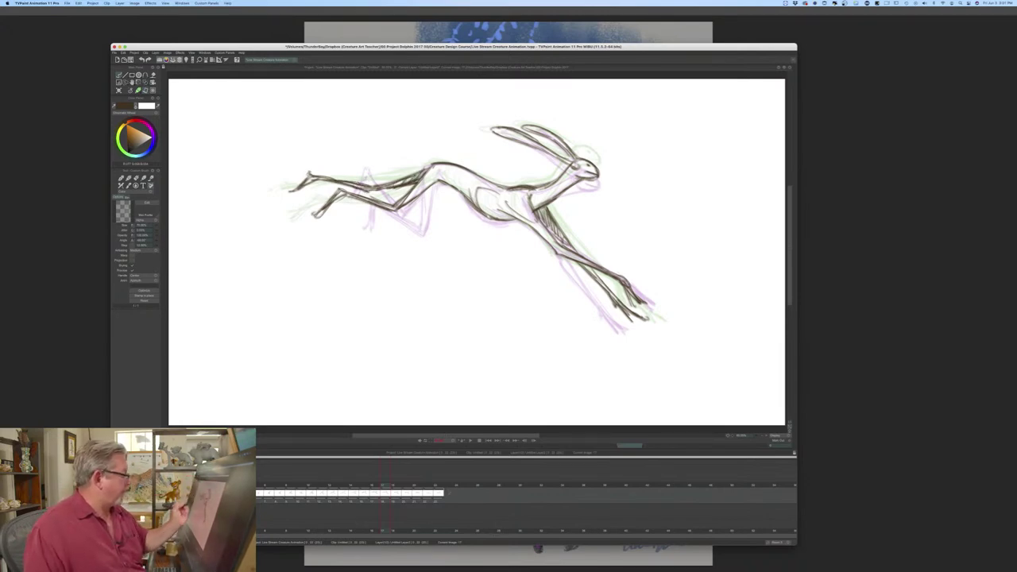
- Scrub through the run, stop on the following drawing and erase its far hind leg
drag(382, 484, 281, 475)
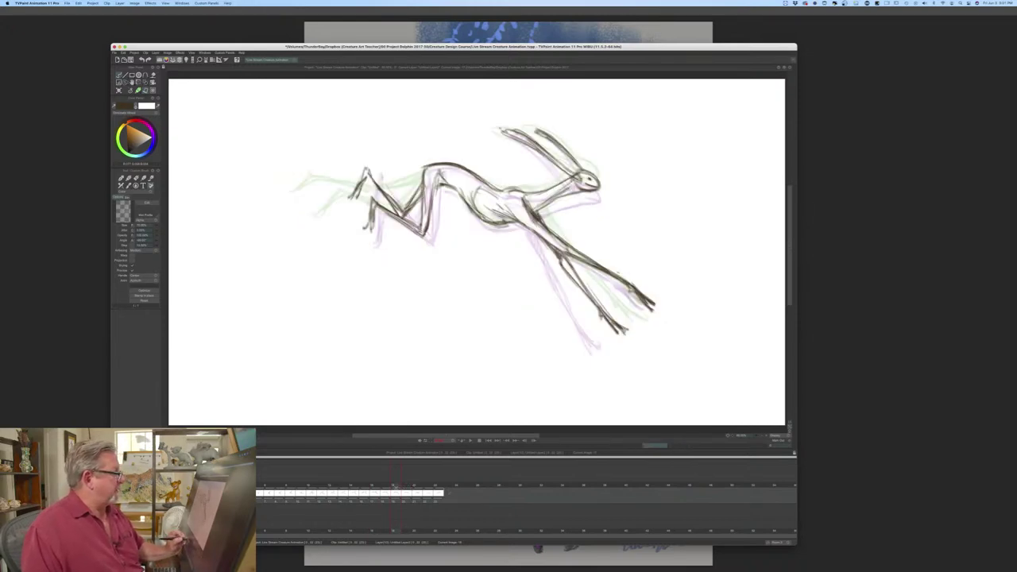
key(e)
drag(415, 190, 410, 206)
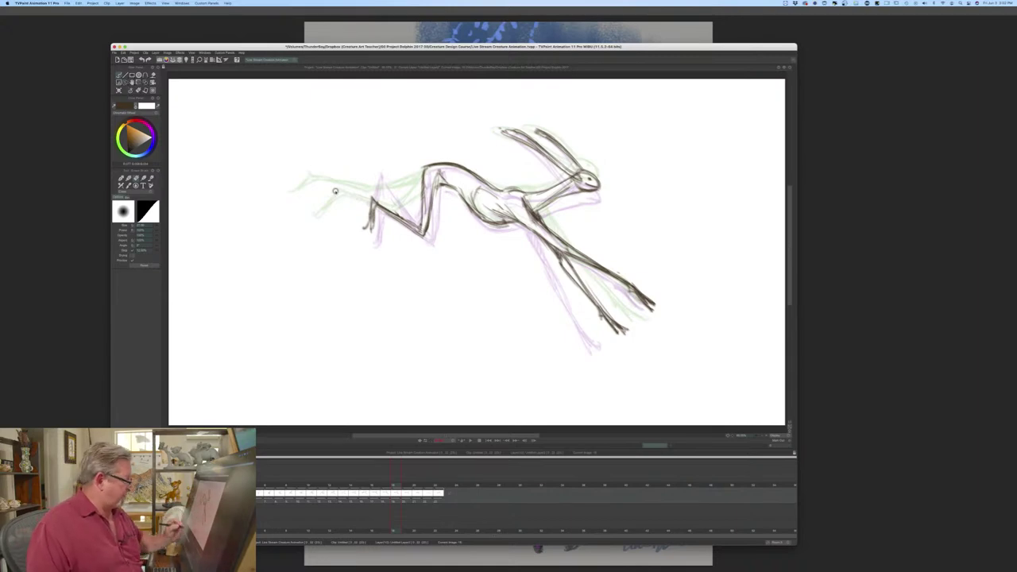
key(b)
mouse_move(395, 486)
mouse_down()
mouse_move(374, 485)
mouse_move(393, 485)
mouse_up()
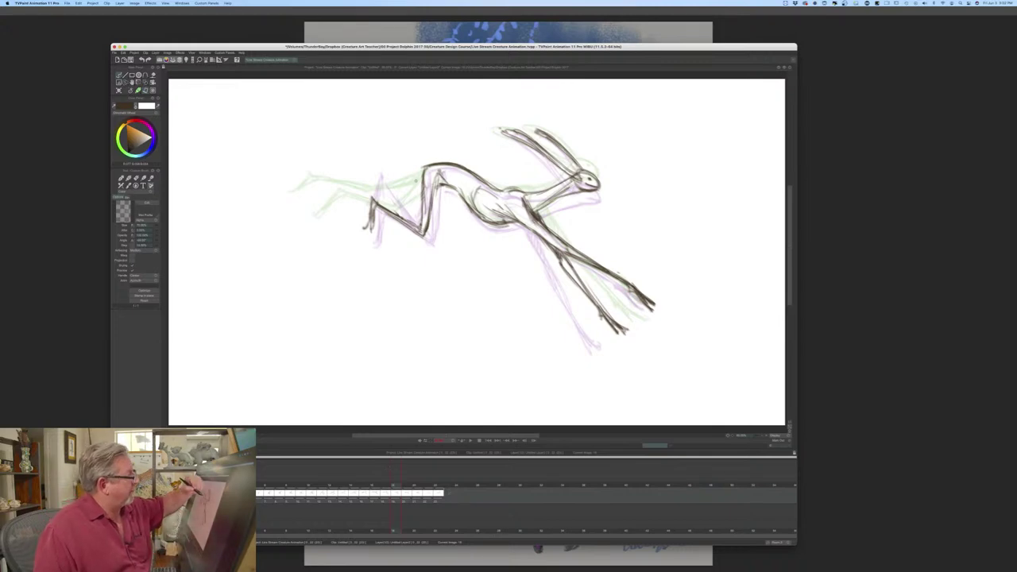
- Redraw the far hind leg with a shaded thigh and a raised lower leg and foot extending farther behind the near leg
drag(418, 190, 406, 200)
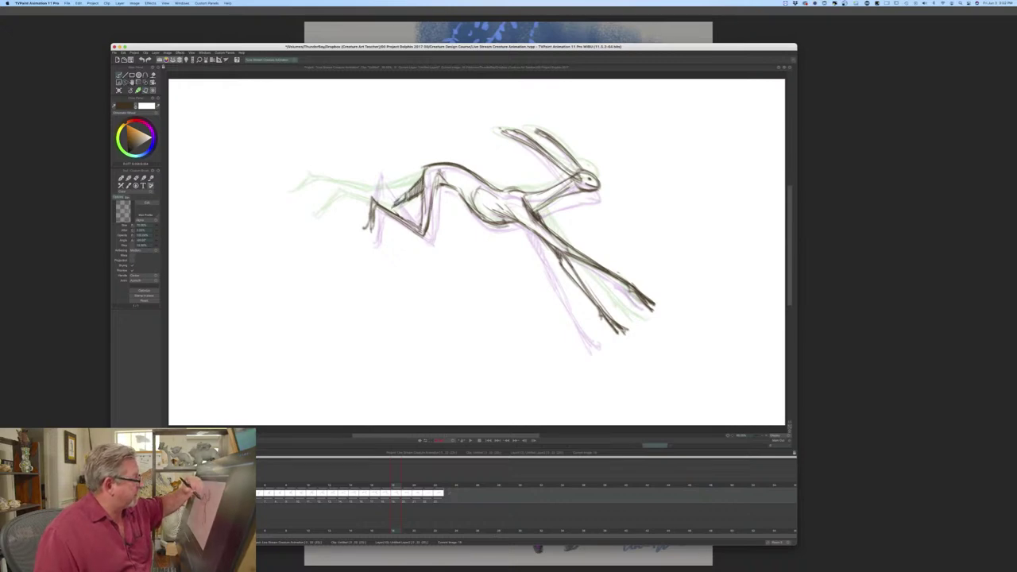
drag(398, 203, 389, 210)
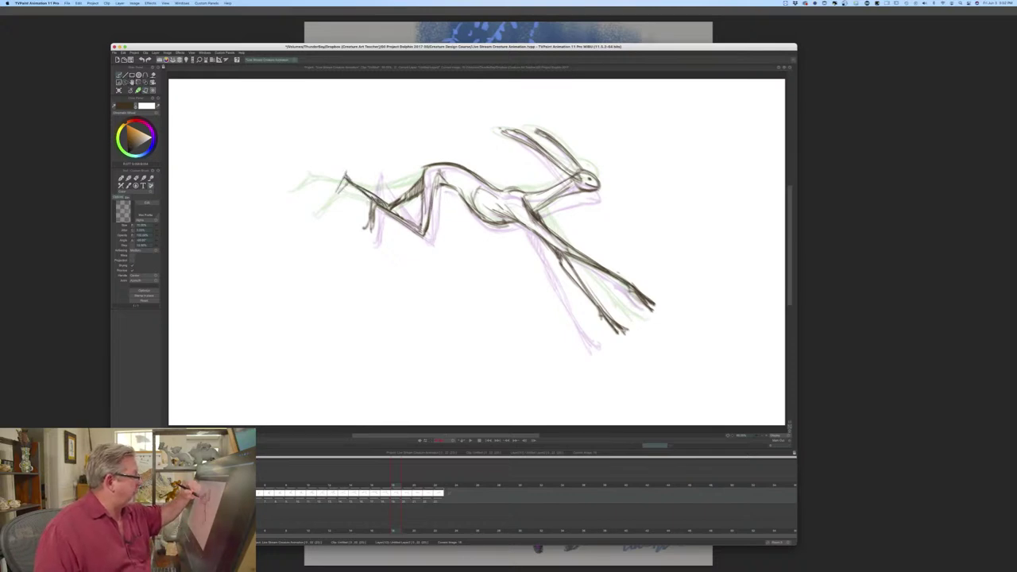
drag(340, 187, 328, 204)
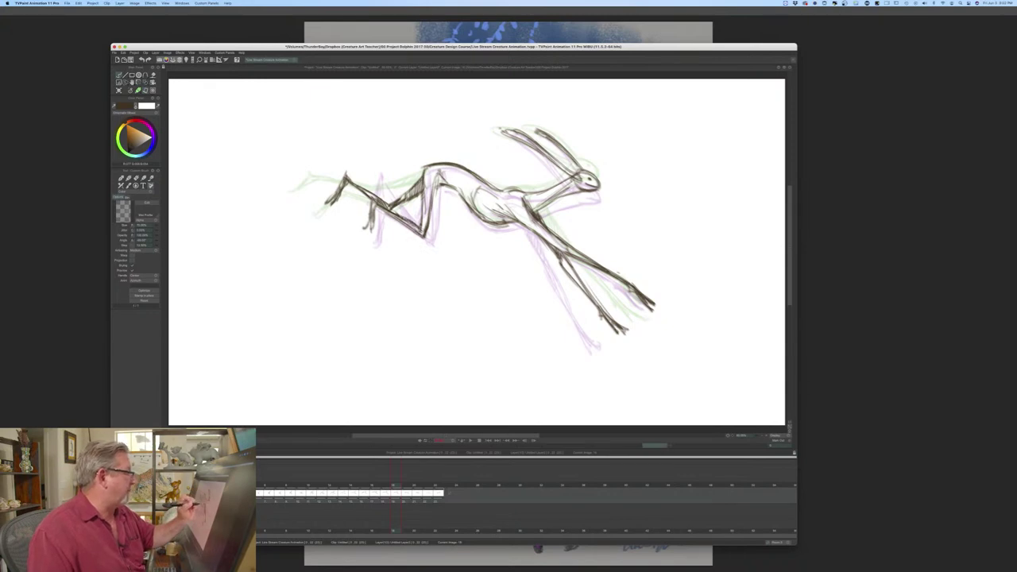
drag(368, 224, 364, 230)
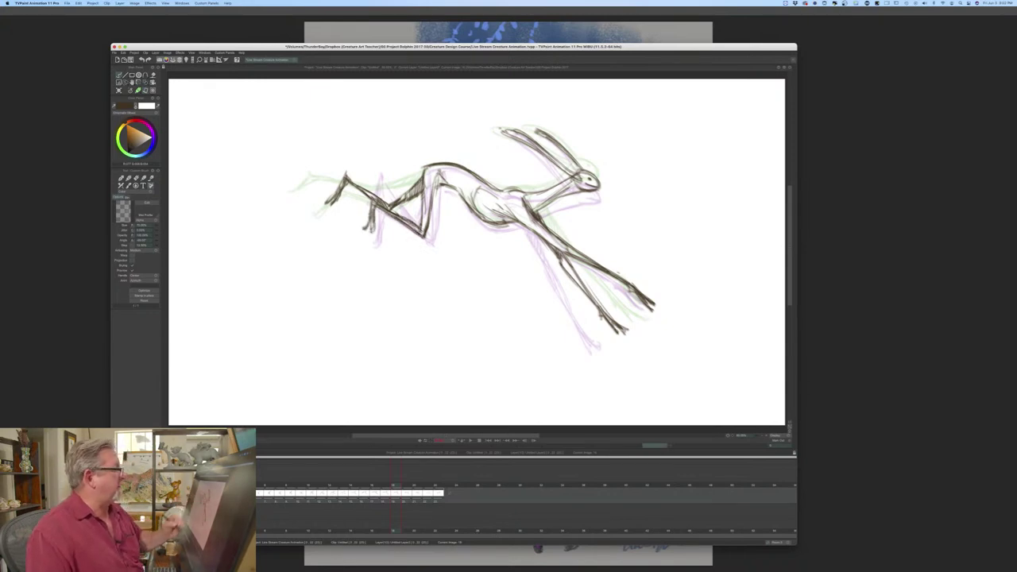
- Play the run cycle in a reduced window to examine the revised hind-leg motion
mouse_move(391, 494)
mouse_down()
mouse_move(310, 495)
mouse_move(393, 494)
mouse_up()
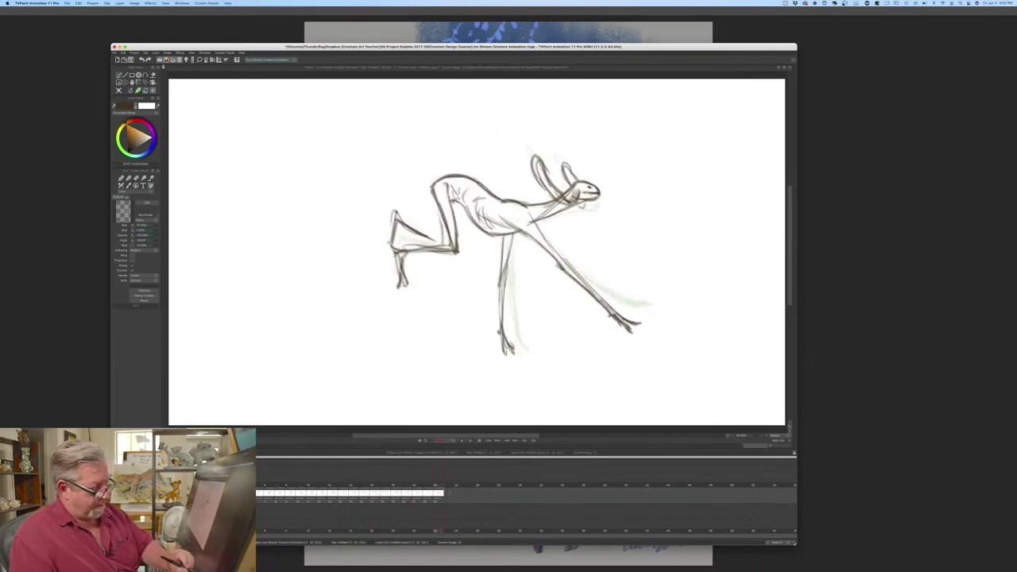
drag(793, 541, 496, 401)
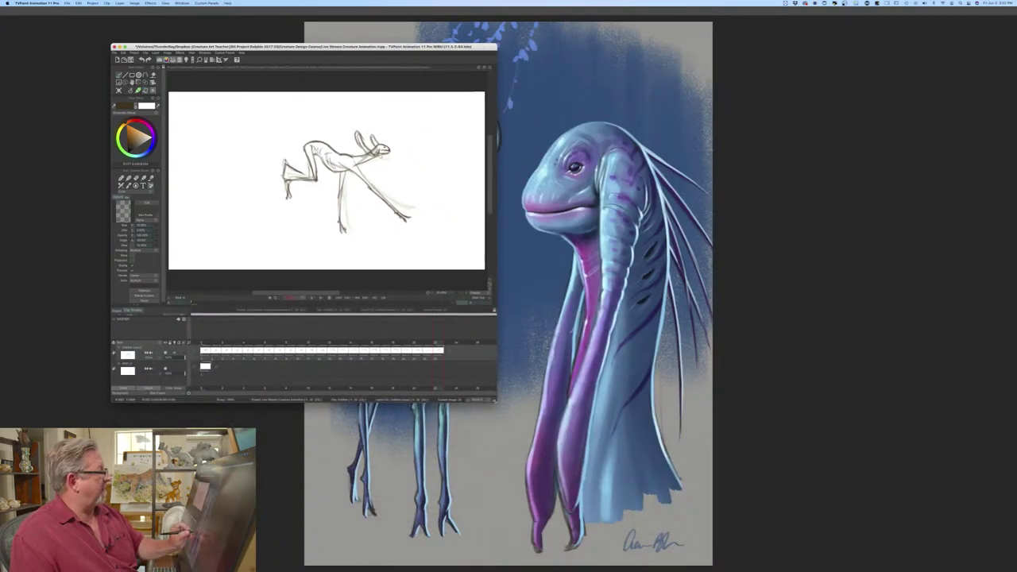
click(321, 299)
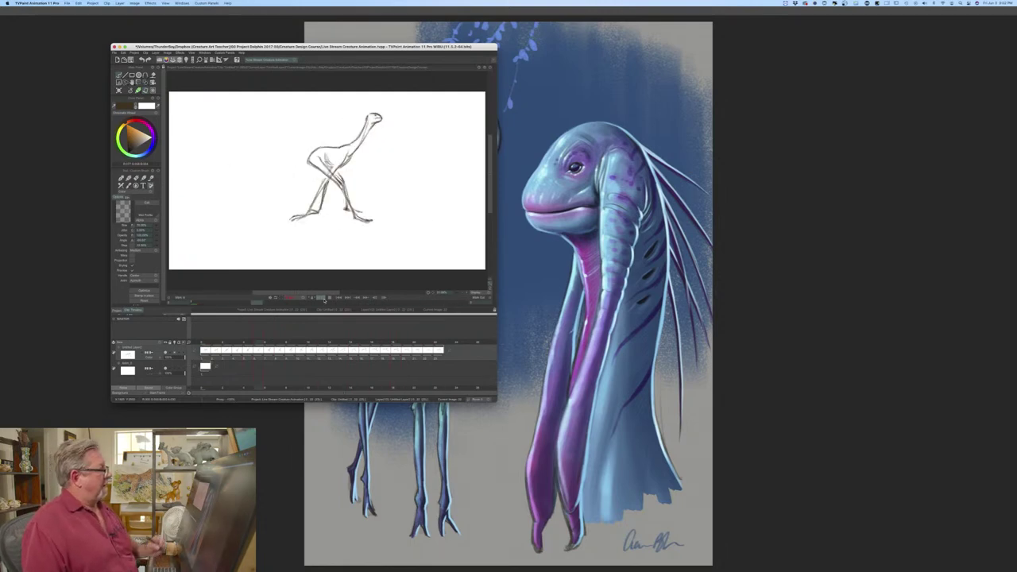
click(331, 299)
drag(497, 401, 705, 527)
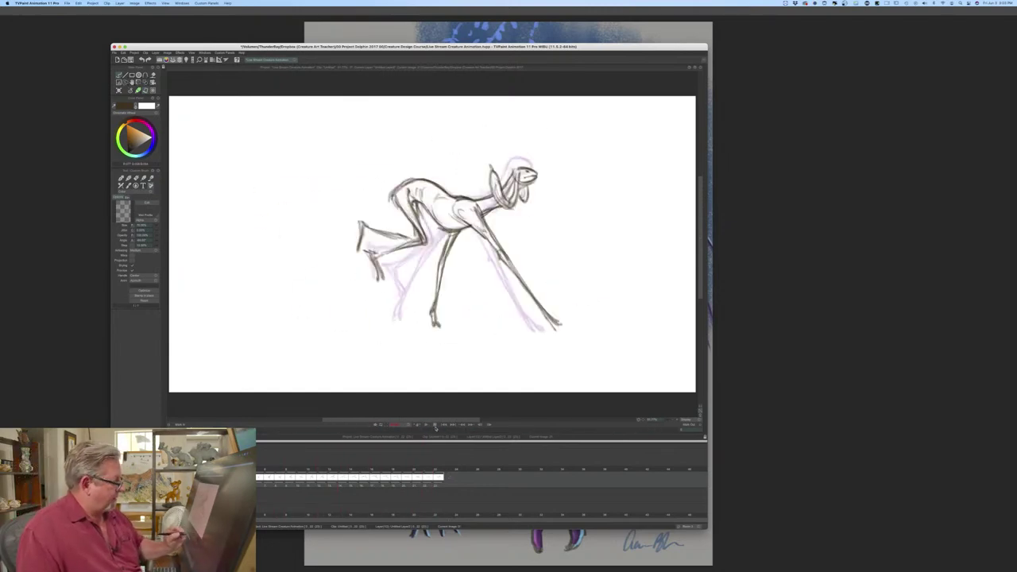
drag(706, 528, 470, 403)
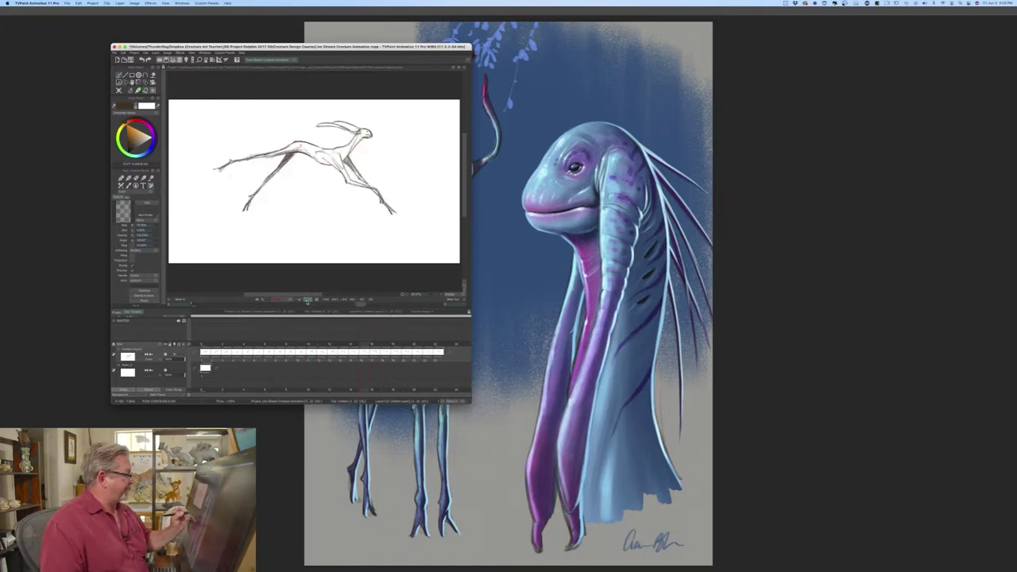
click(317, 300)
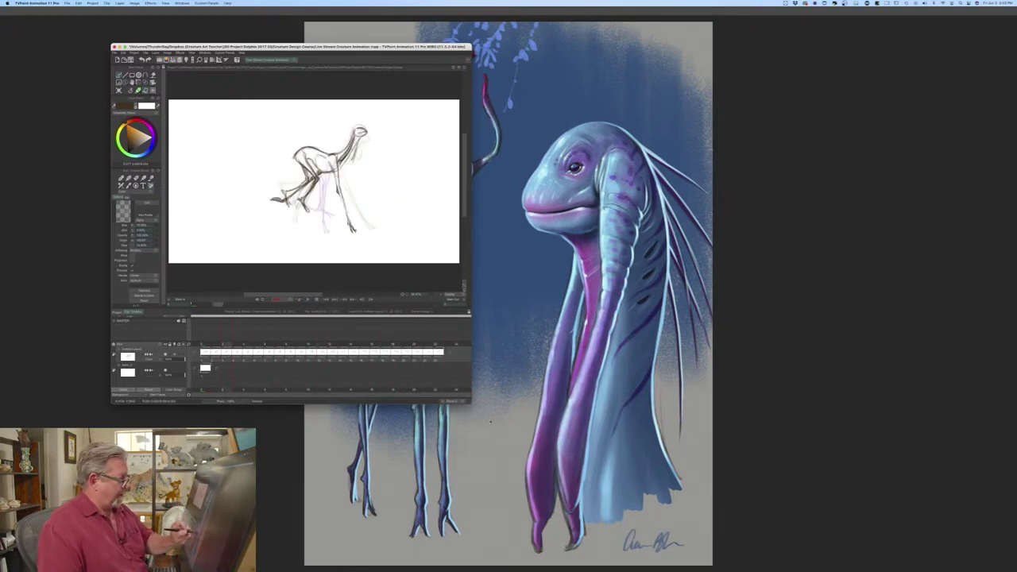
- Enlarge the window, go to the full leap drawing and erase the lower hind leg and the upper leg's thigh
drag(469, 402, 639, 500)
drag(230, 444, 347, 442)
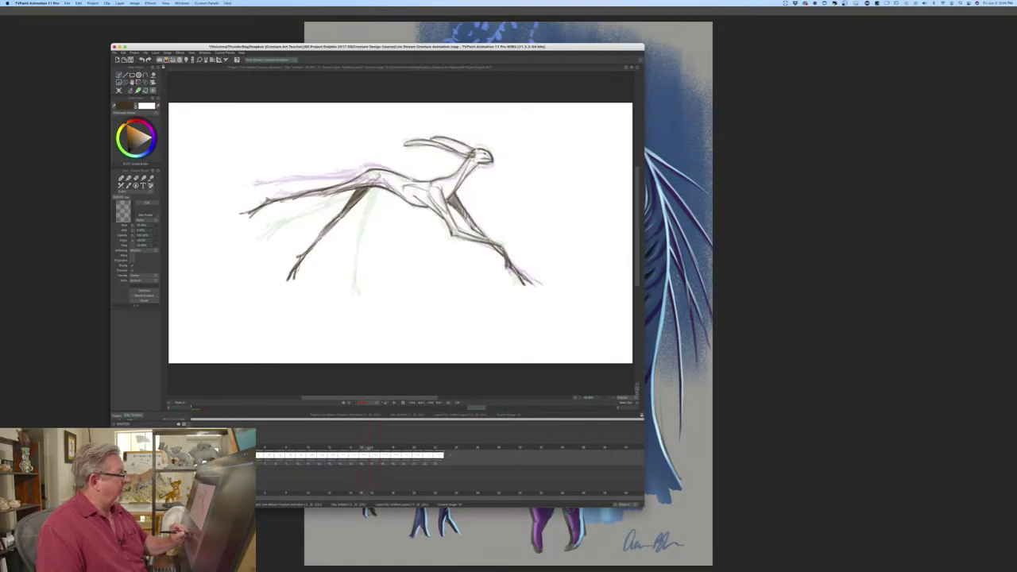
key(e)
drag(357, 184, 260, 206)
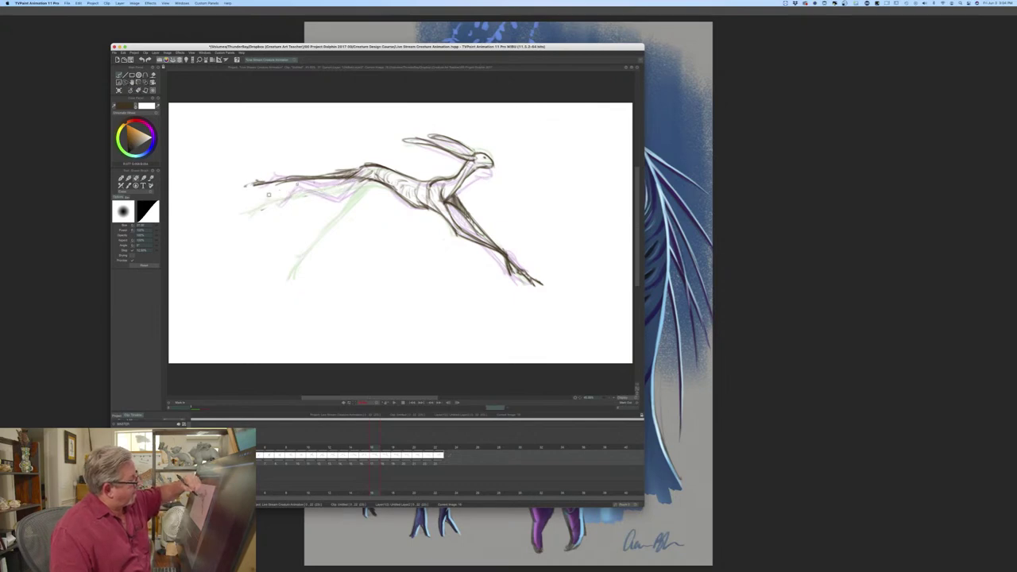
mouse_move(332, 177)
mouse_down()
mouse_move(360, 169)
mouse_move(342, 165)
mouse_up()
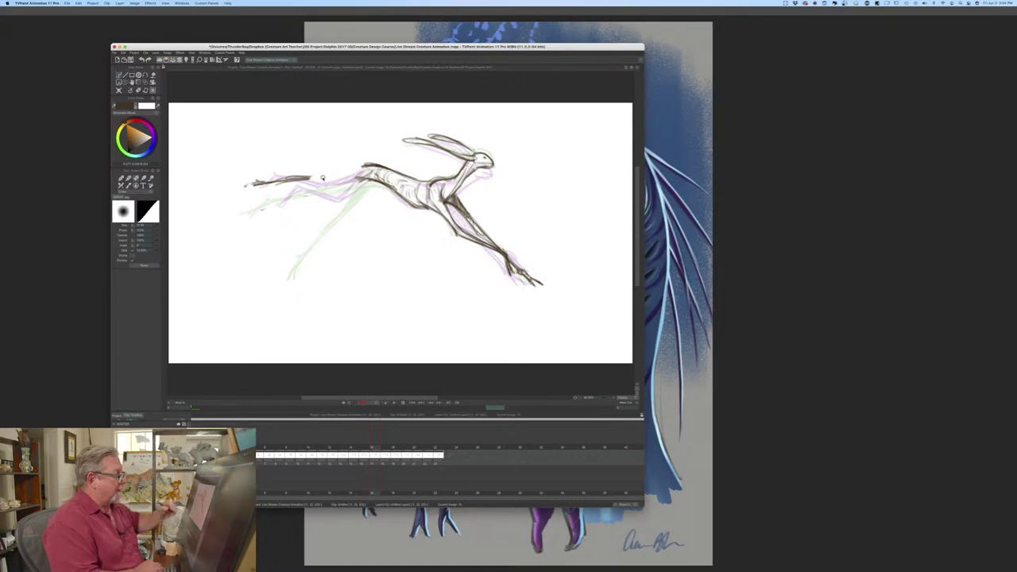
- Enlarge the window and redraw the leap drawing's hind legs stretched almost straight back, with shading on the upper leg
key(n)
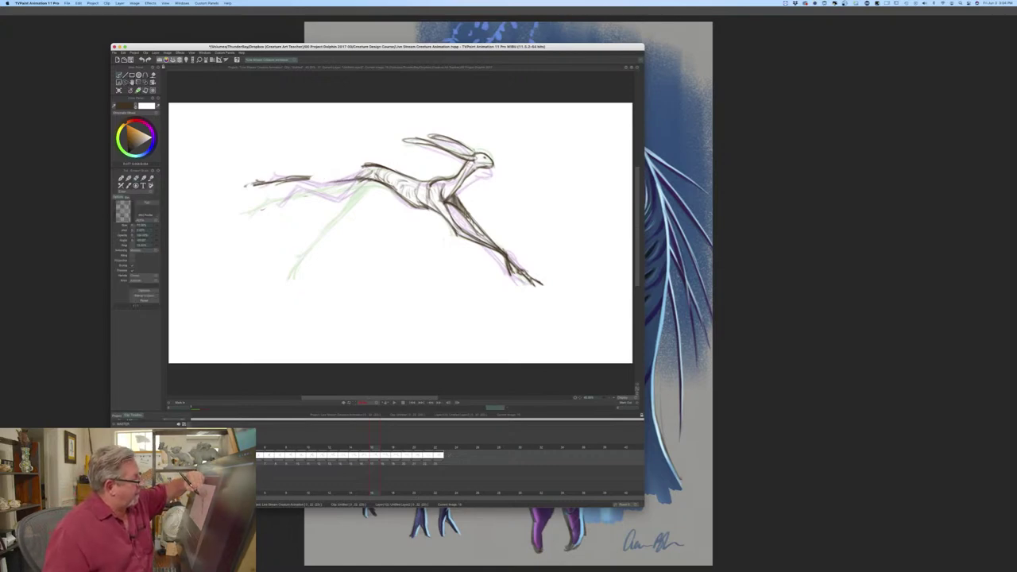
drag(644, 507, 779, 537)
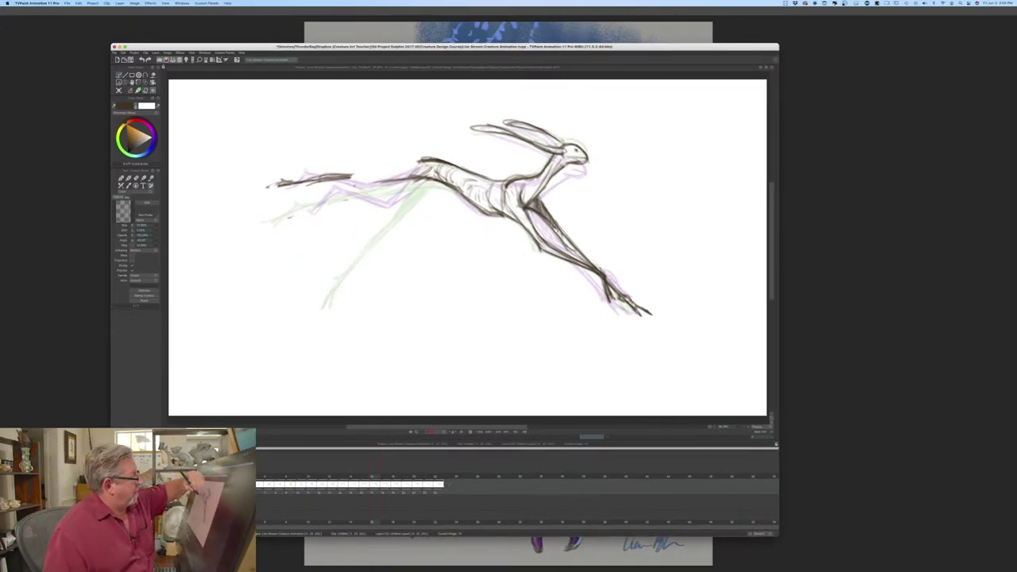
drag(377, 184, 308, 194)
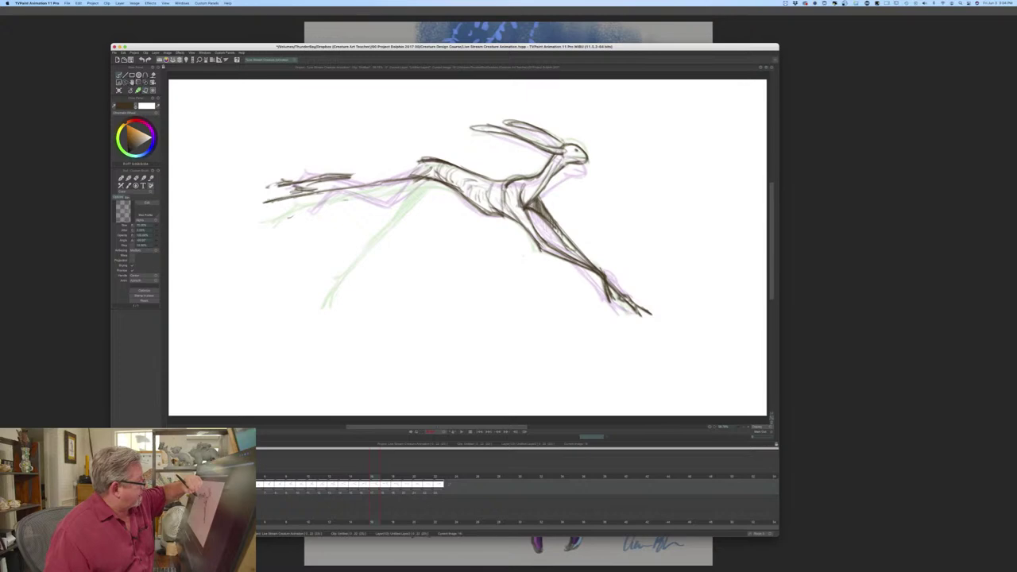
drag(419, 163, 312, 192)
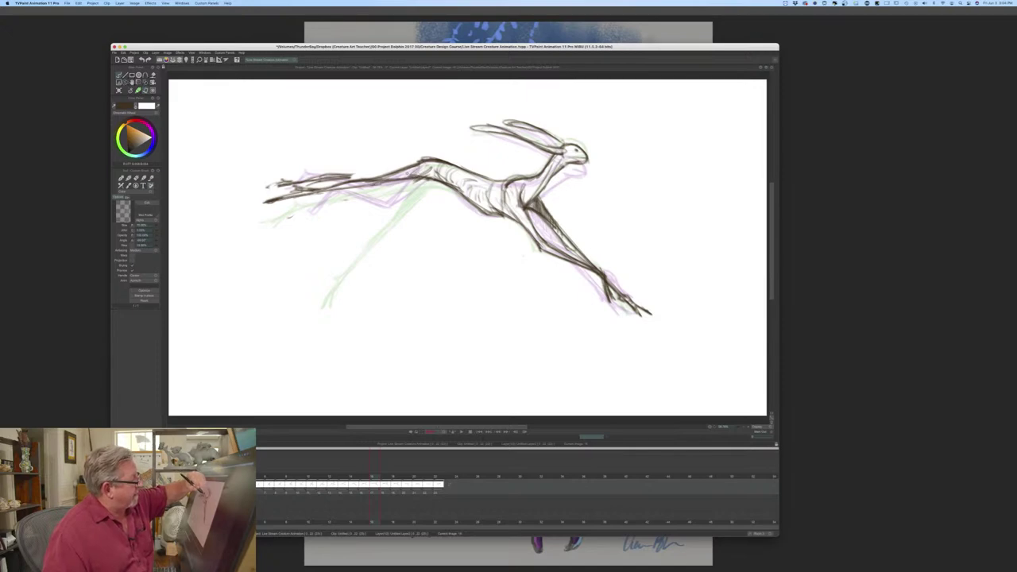
mouse_move(340, 176)
mouse_down()
mouse_move(321, 176)
mouse_move(375, 178)
mouse_up()
drag(394, 170, 318, 183)
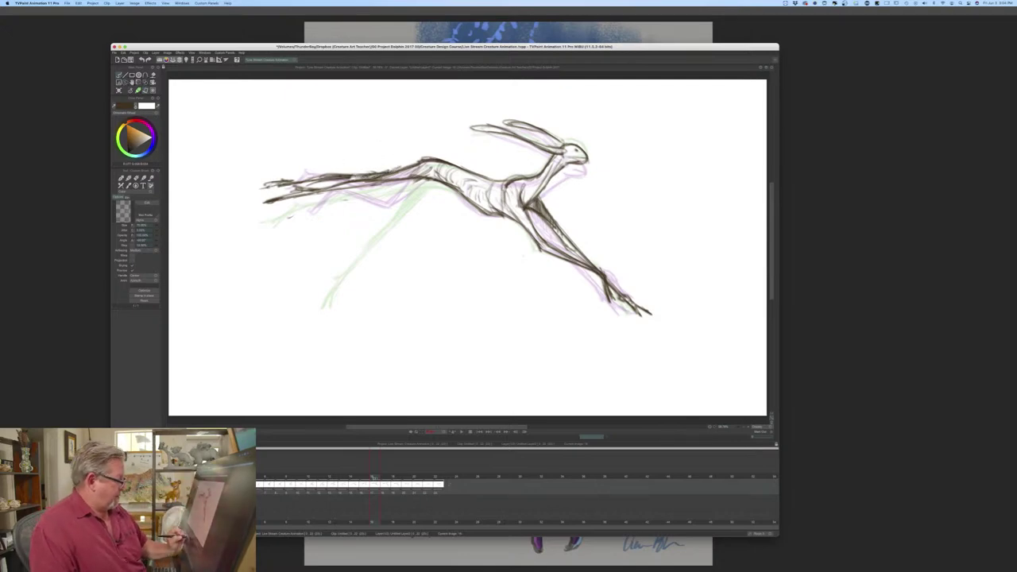
- Go to the drawing after the full leap and erase both of its hind legs
click(386, 477)
key(e)
mouse_move(416, 157)
mouse_down()
mouse_move(417, 201)
mouse_move(404, 178)
mouse_move(368, 169)
mouse_move(342, 173)
mouse_move(344, 199)
mouse_move(299, 183)
mouse_up()
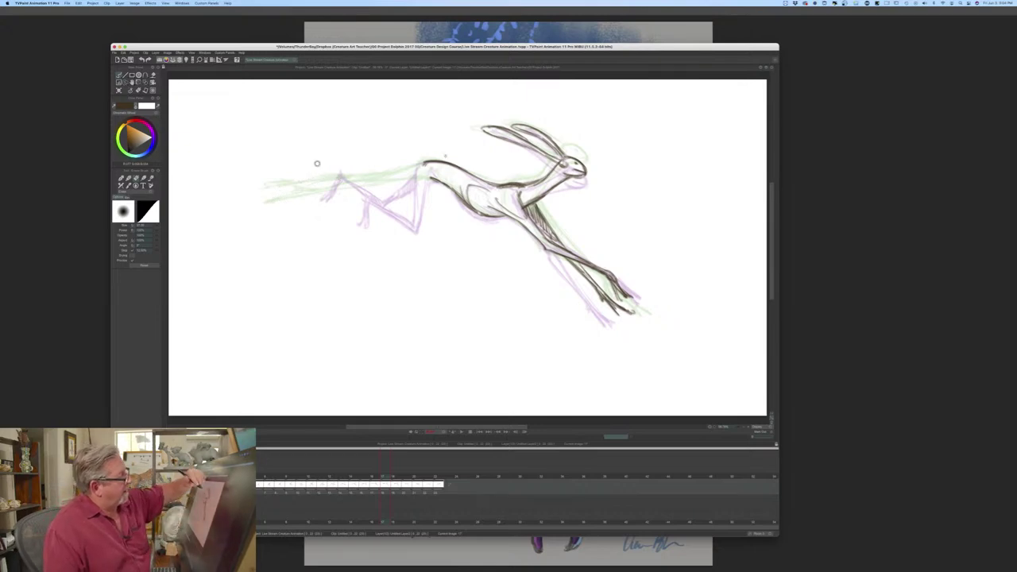
- Redraw both hind legs trailing far behind the body with feet angled slightly down, and shade the far thigh
click(137, 91)
mouse_move(380, 185)
mouse_down()
mouse_move(427, 164)
mouse_move(406, 170)
mouse_move(421, 177)
mouse_move(412, 169)
mouse_up()
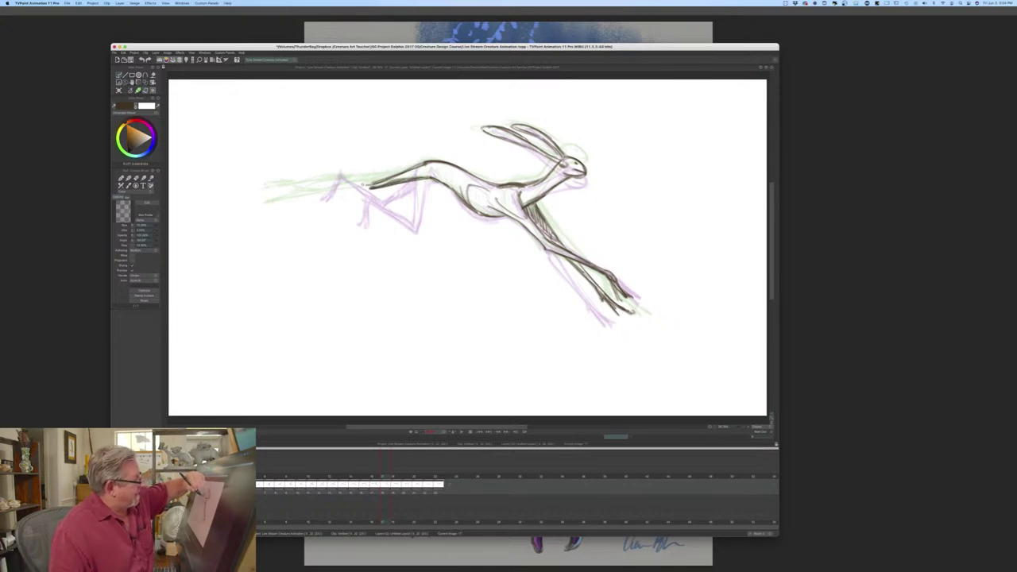
mouse_move(333, 189)
mouse_down()
mouse_move(382, 184)
mouse_move(322, 182)
mouse_move(331, 185)
mouse_move(285, 205)
mouse_up()
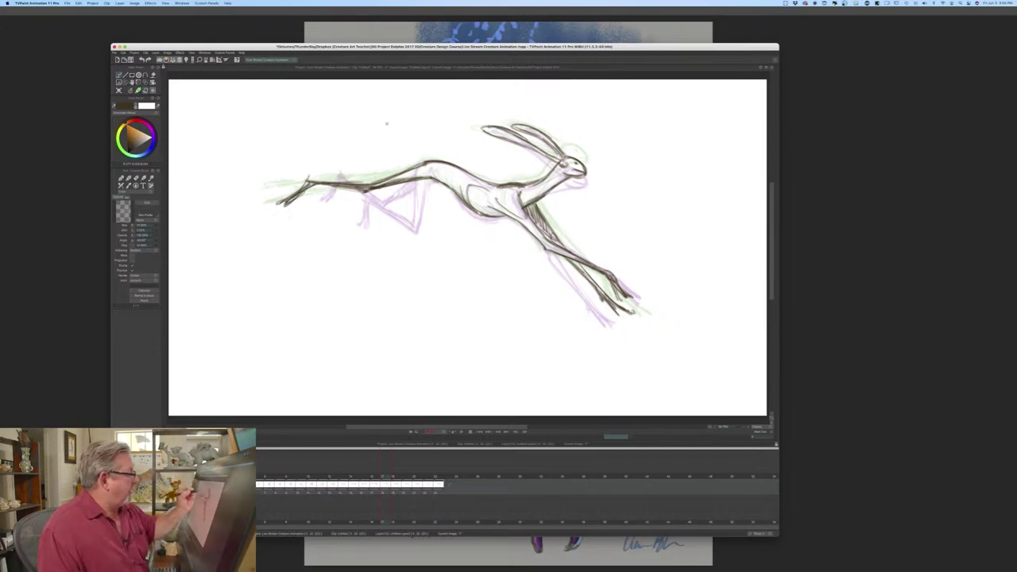
mouse_move(416, 165)
mouse_down()
mouse_move(326, 178)
mouse_move(337, 181)
mouse_move(295, 174)
mouse_move(270, 188)
mouse_up()
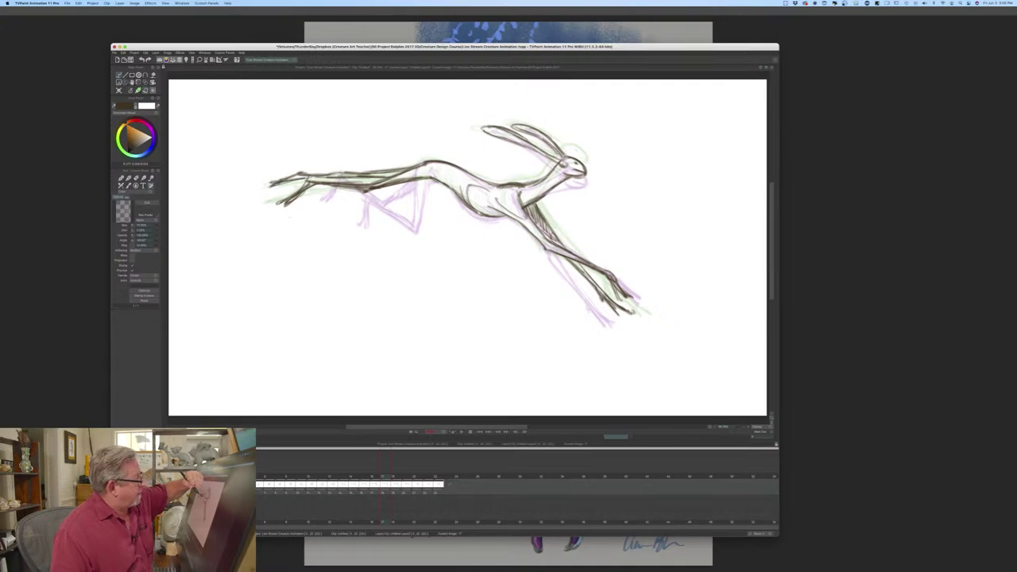
drag(406, 170, 334, 177)
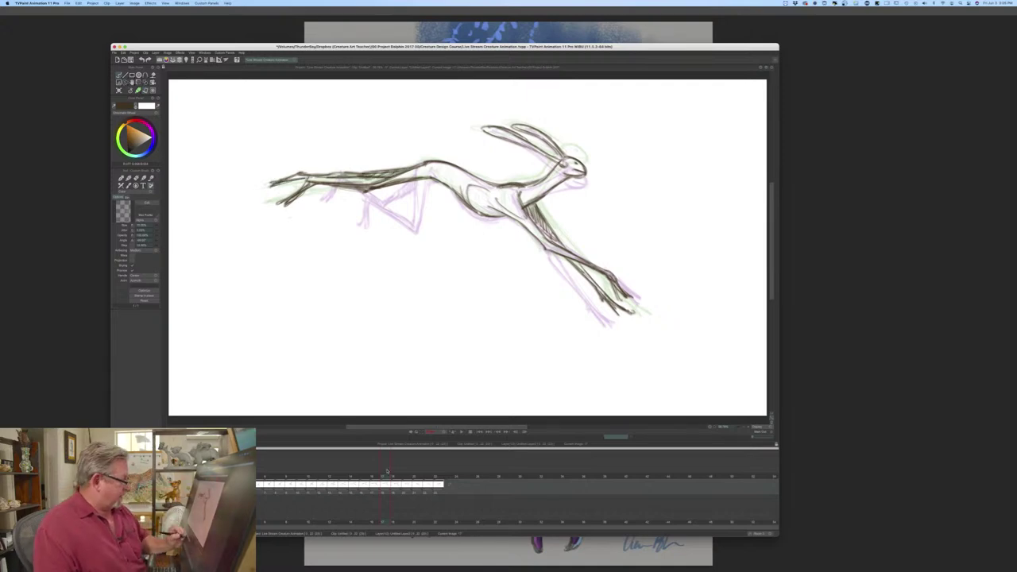
- Scrub through the neighbouring drawings, stop on the next unrevised one and erase its folded hind legs
drag(367, 478, 413, 467)
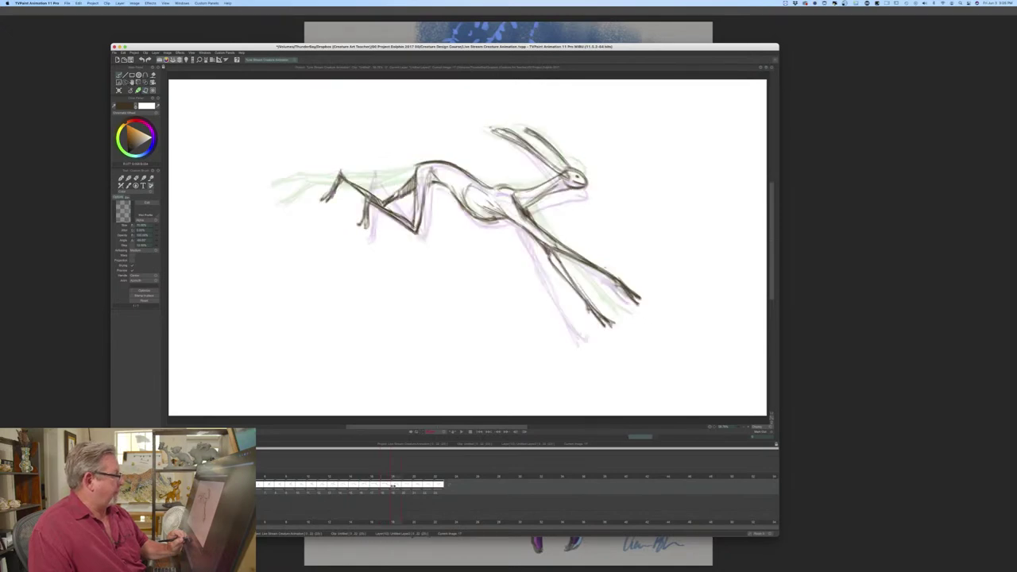
key(e)
mouse_move(415, 169)
mouse_down()
mouse_move(431, 191)
mouse_move(405, 168)
mouse_move(397, 192)
mouse_move(414, 231)
mouse_move(401, 232)
mouse_move(382, 195)
mouse_move(379, 223)
mouse_move(340, 181)
mouse_up()
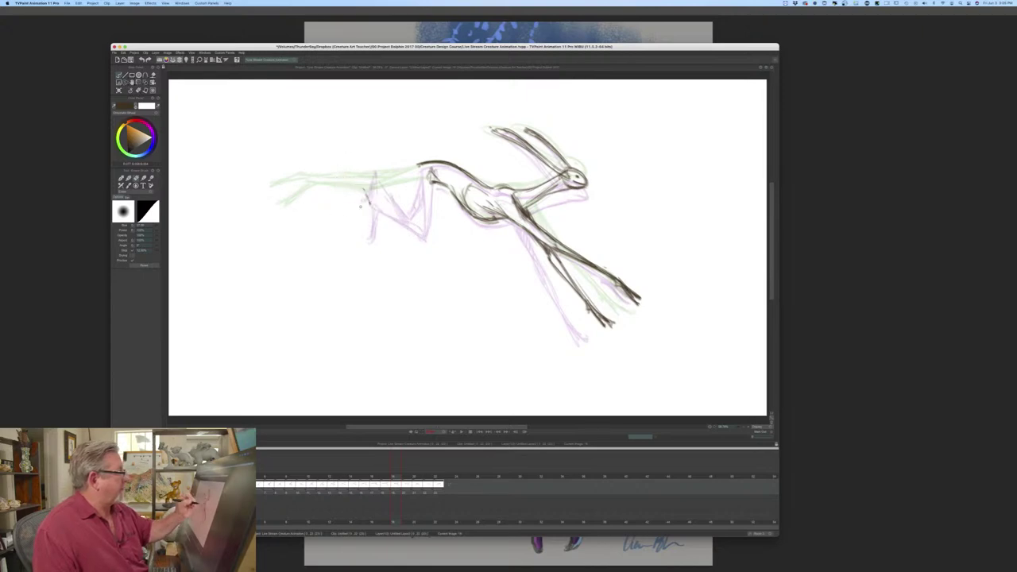
- Redraw the near hind leg with a slightly bent knee, a raised hock and the foot hanging down behind
click(139, 91)
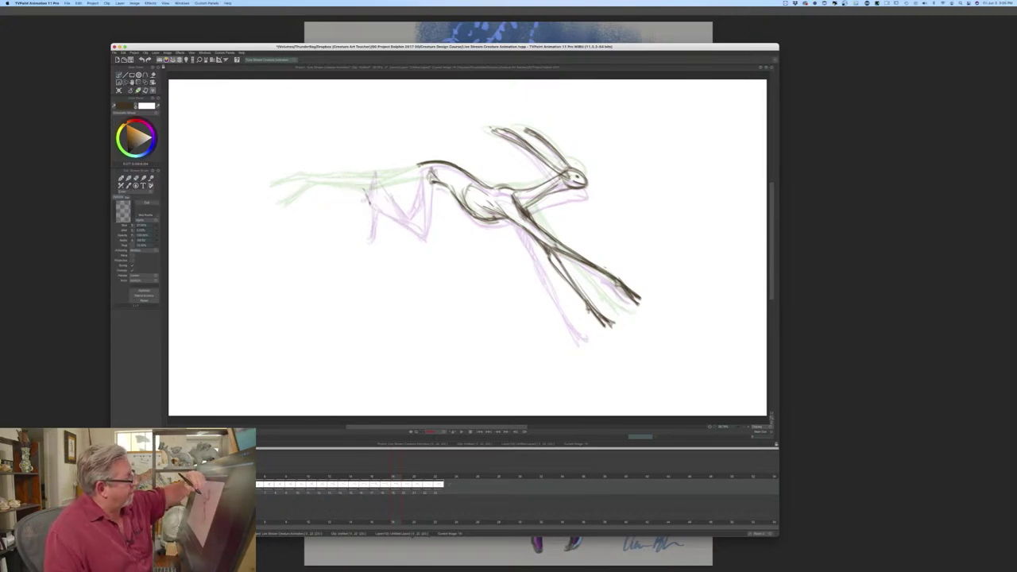
drag(434, 180, 382, 197)
drag(420, 169, 376, 200)
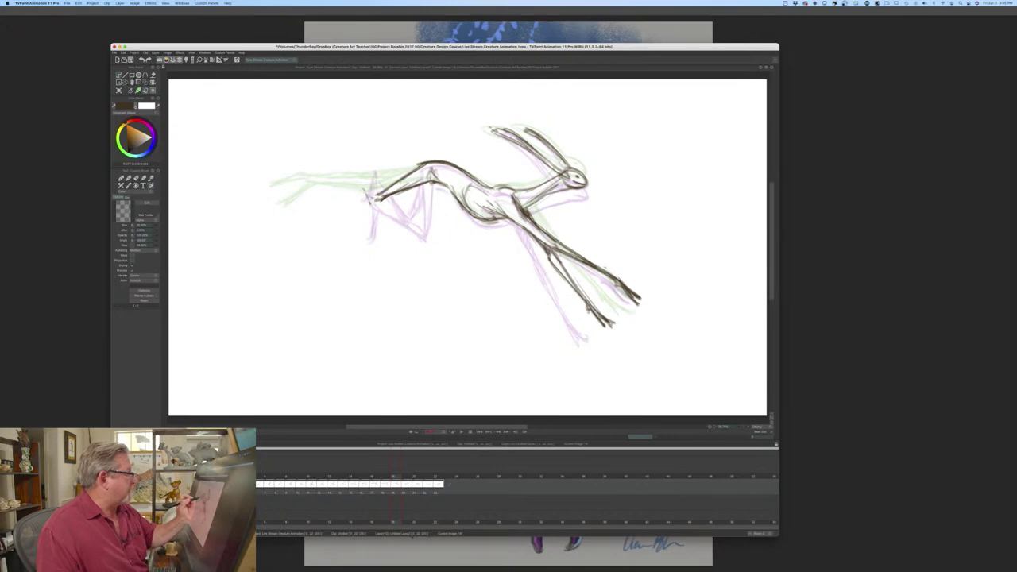
mouse_move(378, 197)
mouse_down()
mouse_move(316, 187)
mouse_move(315, 177)
mouse_up()
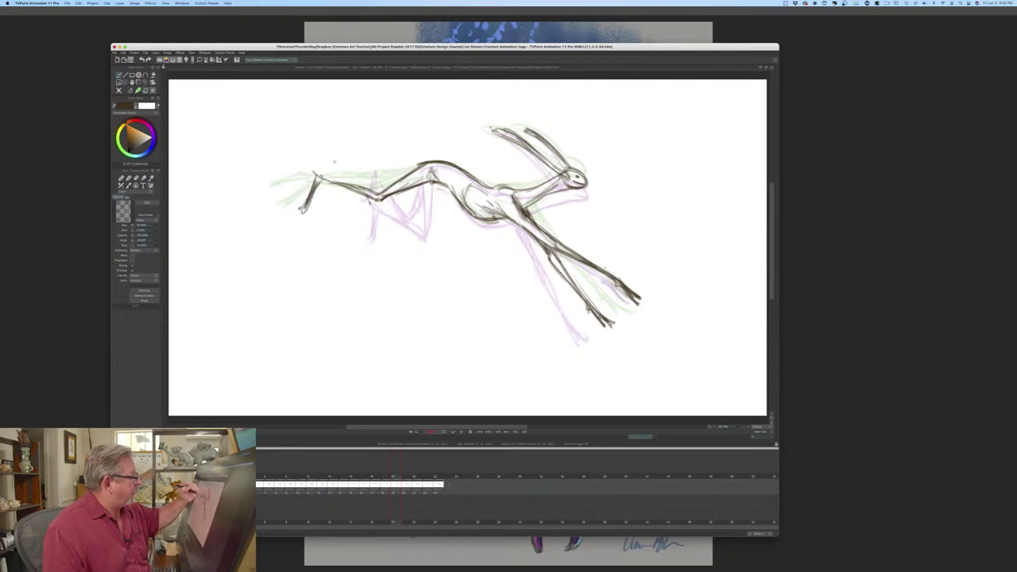
- Draw the far hind leg extended above and behind the near one, with a shaded thigh and a trailing foot
mouse_move(413, 168)
mouse_down()
mouse_move(380, 177)
mouse_move(422, 166)
mouse_up()
drag(364, 180, 395, 182)
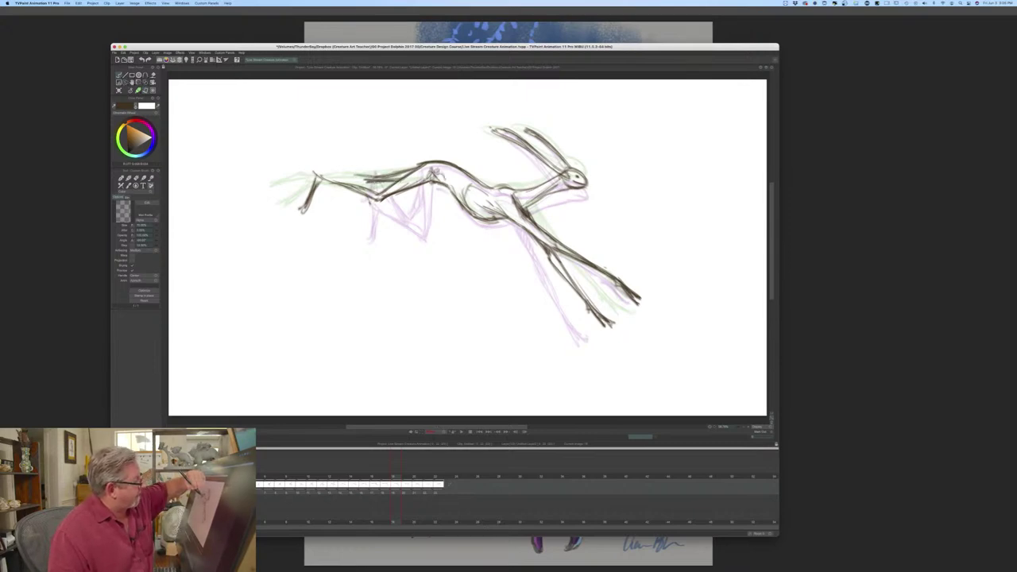
mouse_move(369, 171)
mouse_down()
mouse_move(286, 182)
mouse_move(391, 180)
mouse_up()
mouse_move(400, 174)
mouse_down()
mouse_move(385, 179)
mouse_move(456, 198)
mouse_up()
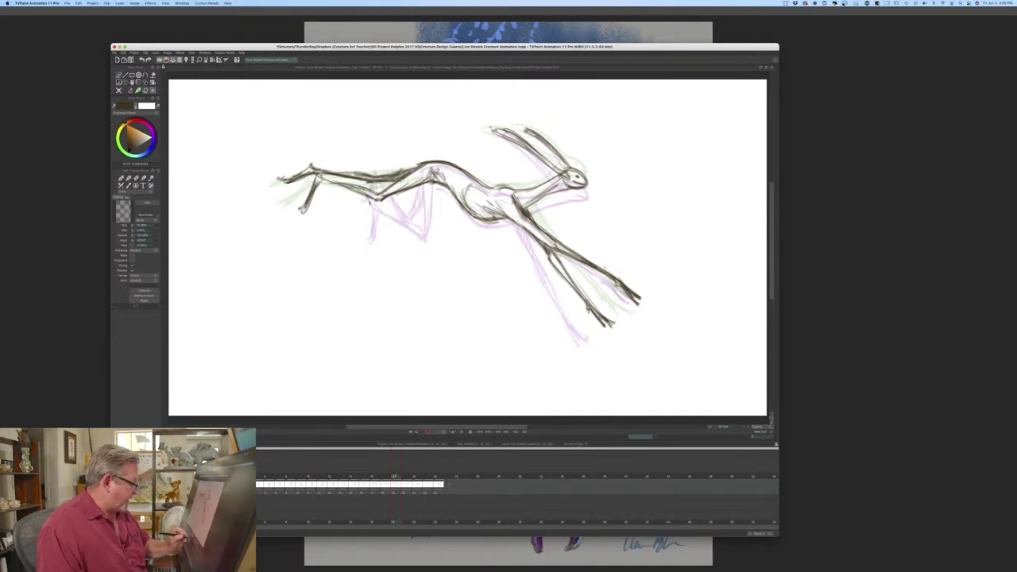
- Advance to the following drawing, with one front leg reaching down, and erase its hind legs
click(405, 479)
key(e)
mouse_move(434, 175)
mouse_down()
mouse_move(423, 232)
mouse_move(411, 210)
mouse_move(407, 231)
mouse_up()
mouse_move(374, 176)
mouse_down()
mouse_move(385, 224)
mouse_move(370, 245)
mouse_up()
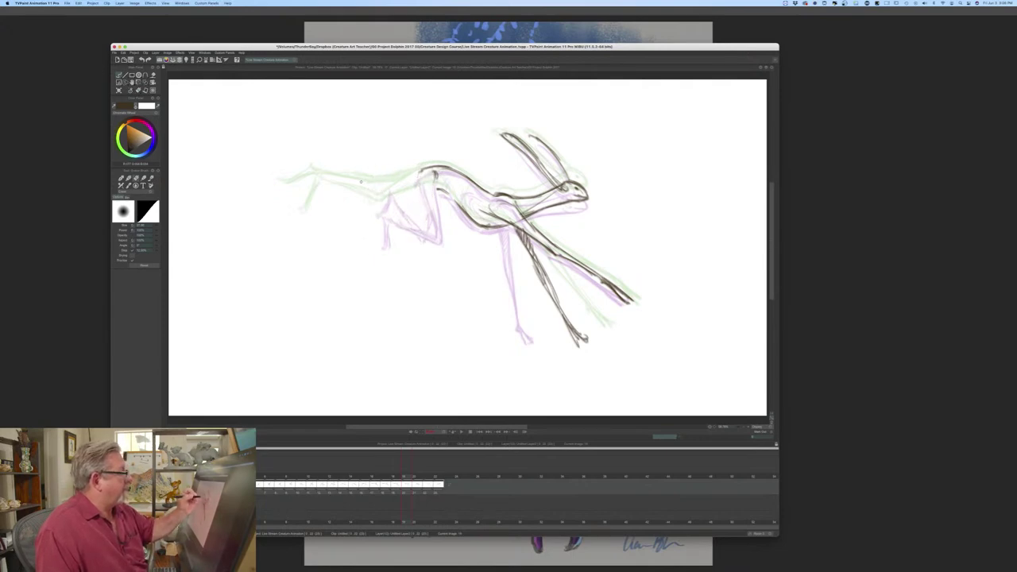
- Redraw both hind legs bent at the knee with raised hocks, extending the shaded far leg farther back
key(b)
drag(435, 176, 400, 211)
drag(426, 170, 394, 216)
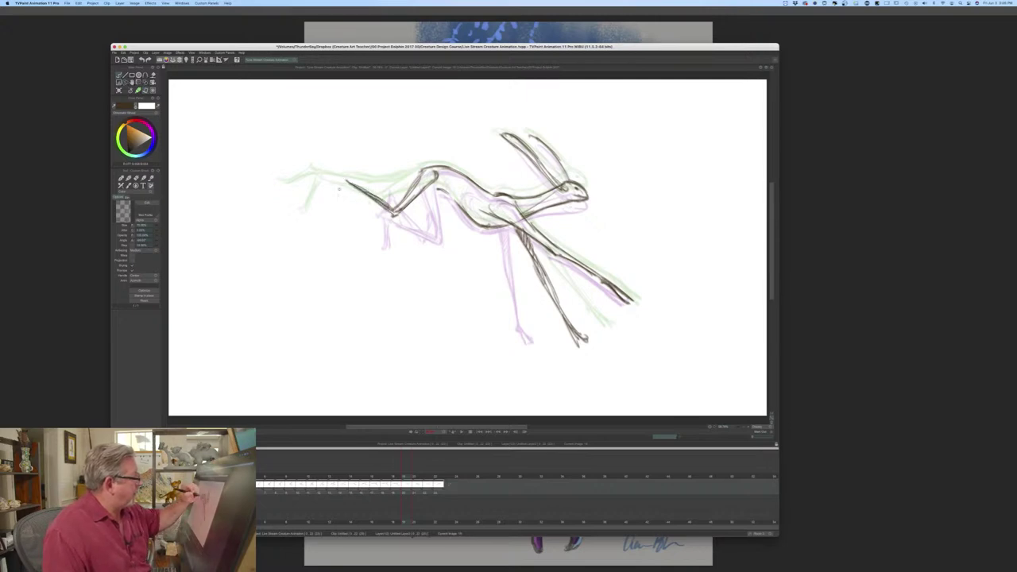
drag(342, 185, 325, 218)
mouse_move(345, 183)
mouse_down()
mouse_move(390, 213)
mouse_move(368, 198)
mouse_up()
mouse_move(421, 171)
mouse_down()
mouse_move(381, 191)
mouse_move(325, 161)
mouse_move(303, 188)
mouse_up()
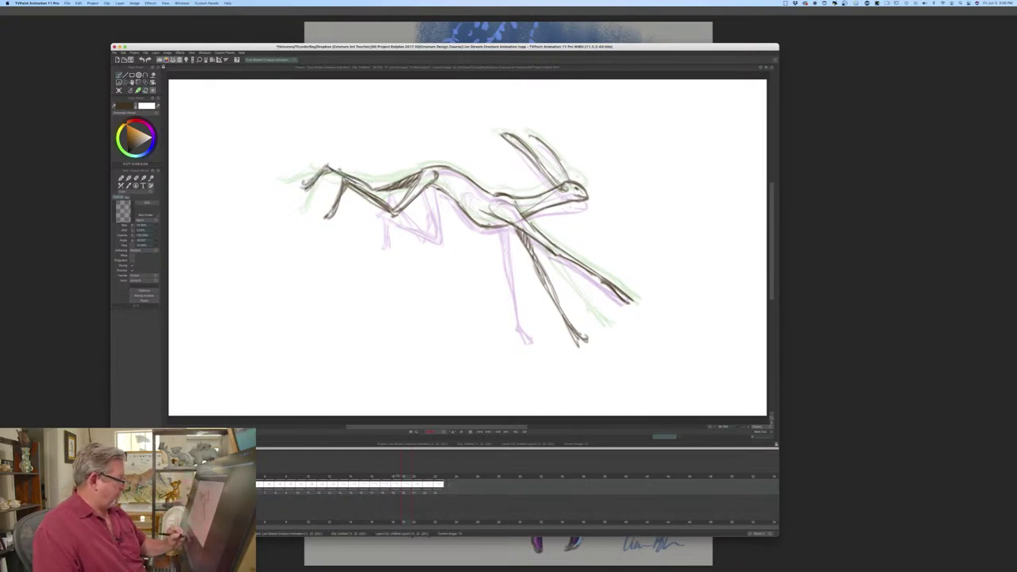
- Scrub back over the revised drawings, go to the next unrevised one and erase its tucked hind legs
mouse_move(390, 477)
mouse_down()
mouse_move(311, 473)
mouse_move(392, 475)
mouse_up()
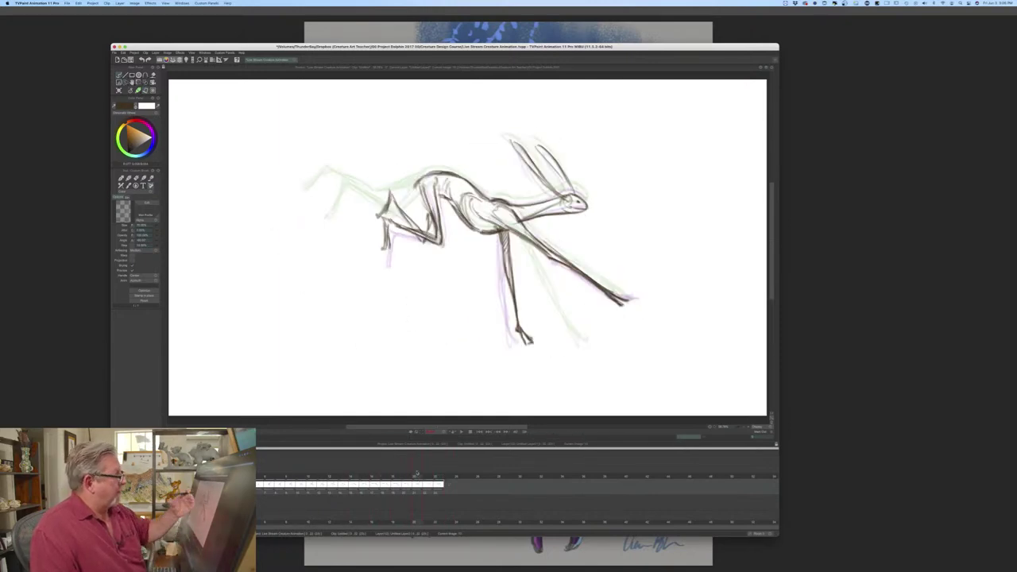
key(e)
mouse_move(431, 181)
mouse_down()
mouse_move(438, 206)
mouse_move(414, 214)
mouse_move(421, 245)
mouse_move(394, 209)
mouse_move(384, 248)
mouse_up()
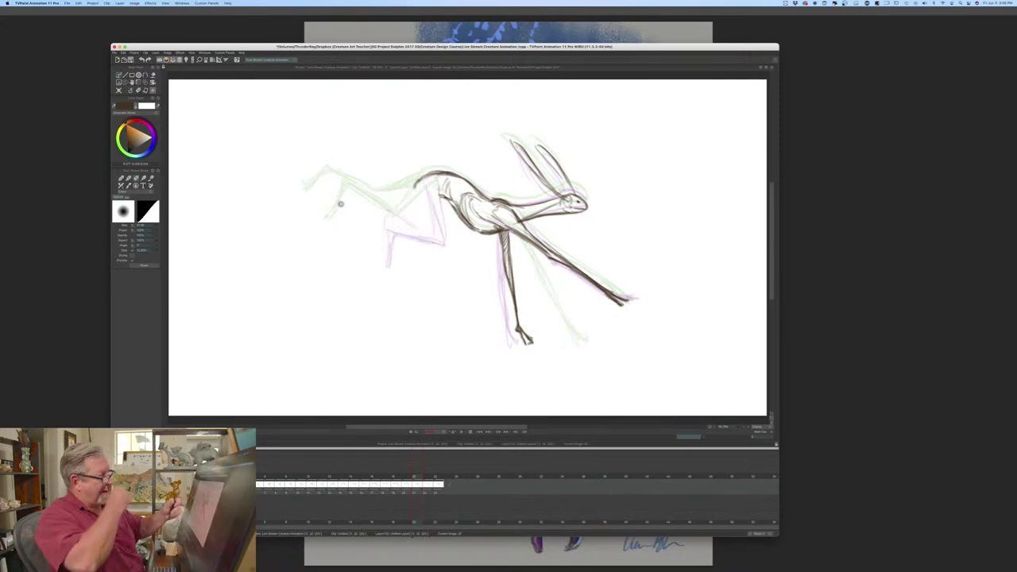
- Redraw the near hind leg with the thigh angled down and back, the hock raised and the foot hanging
key(b)
drag(434, 177, 404, 232)
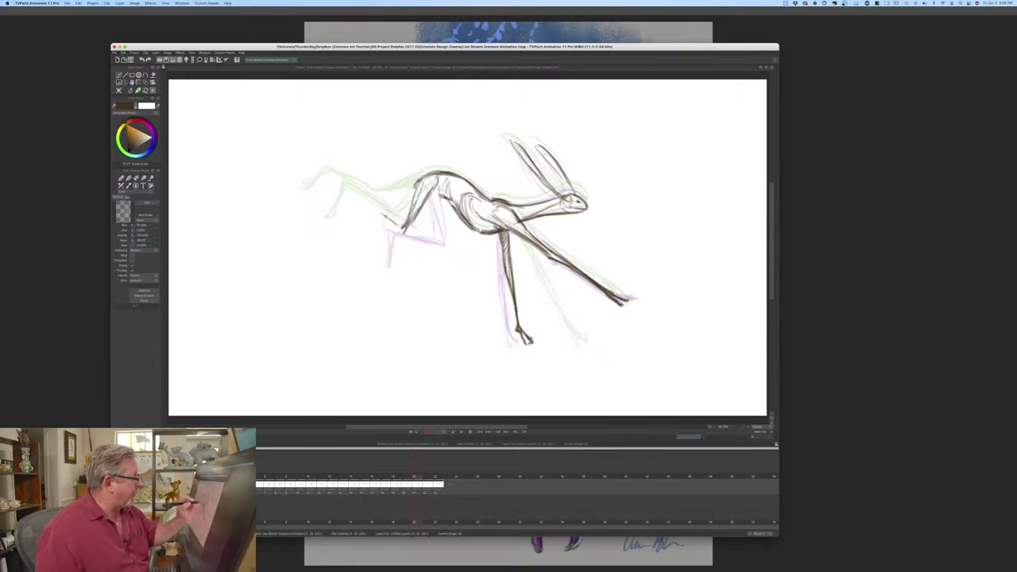
drag(364, 194, 347, 230)
drag(355, 221, 348, 228)
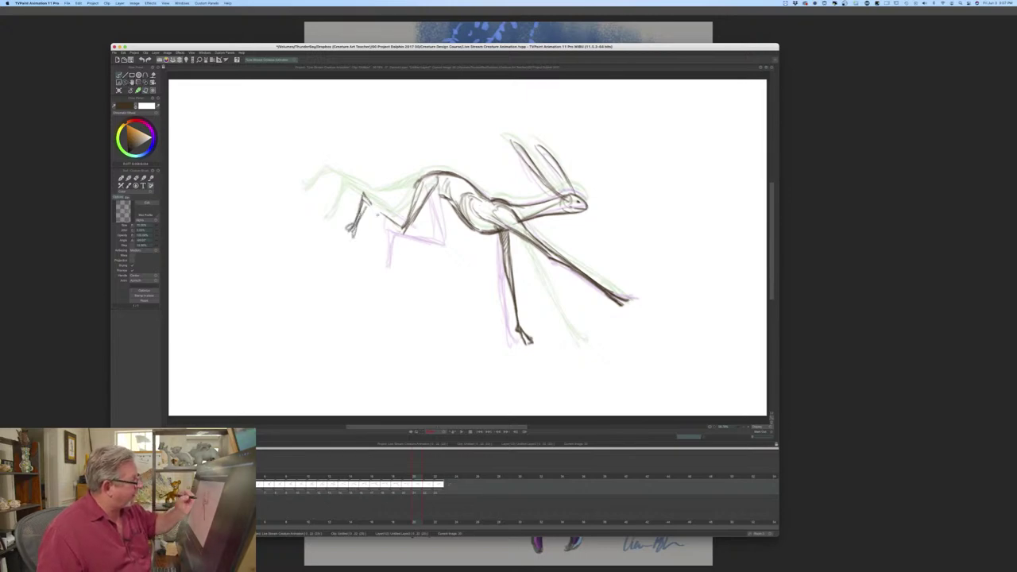
mouse_move(362, 194)
mouse_down()
mouse_move(403, 237)
mouse_move(396, 232)
mouse_up()
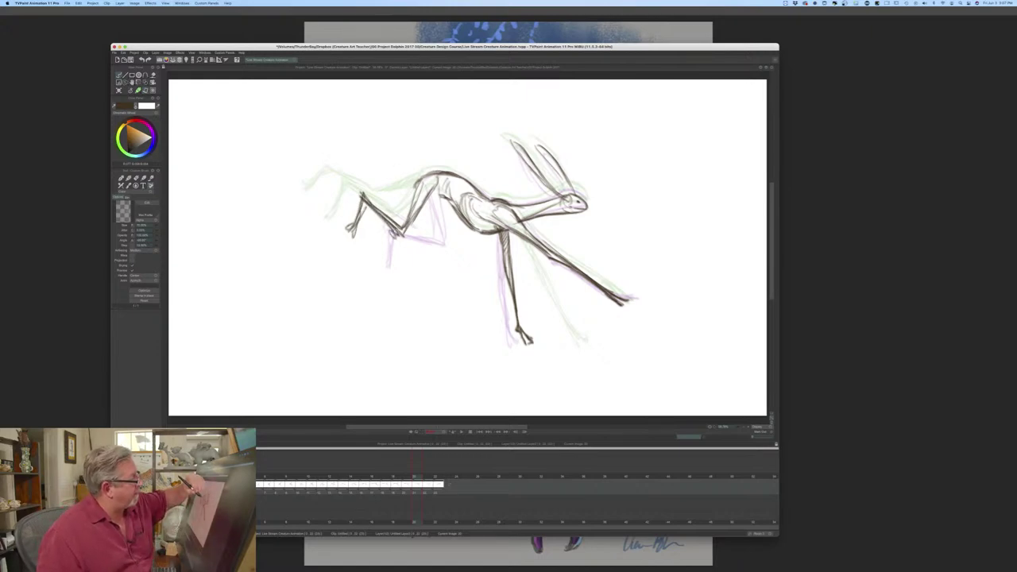
- Draw the far hind leg with a shaded thigh, its raised hock and foot farther back than the near leg's
mouse_move(417, 183)
mouse_down()
mouse_move(387, 205)
mouse_move(353, 177)
mouse_move(379, 203)
mouse_up()
drag(344, 173, 377, 204)
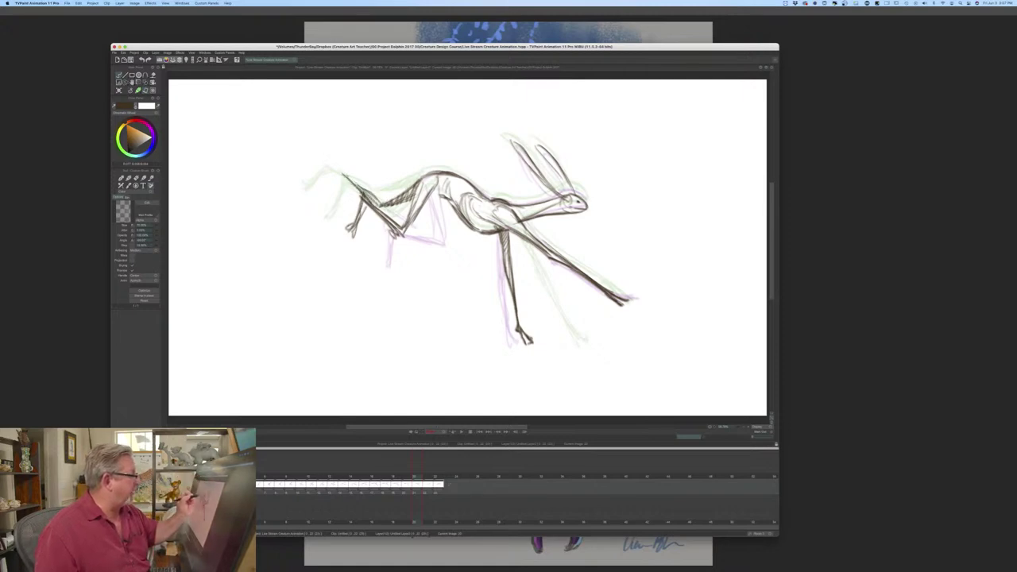
drag(342, 169, 320, 201)
drag(332, 199, 323, 207)
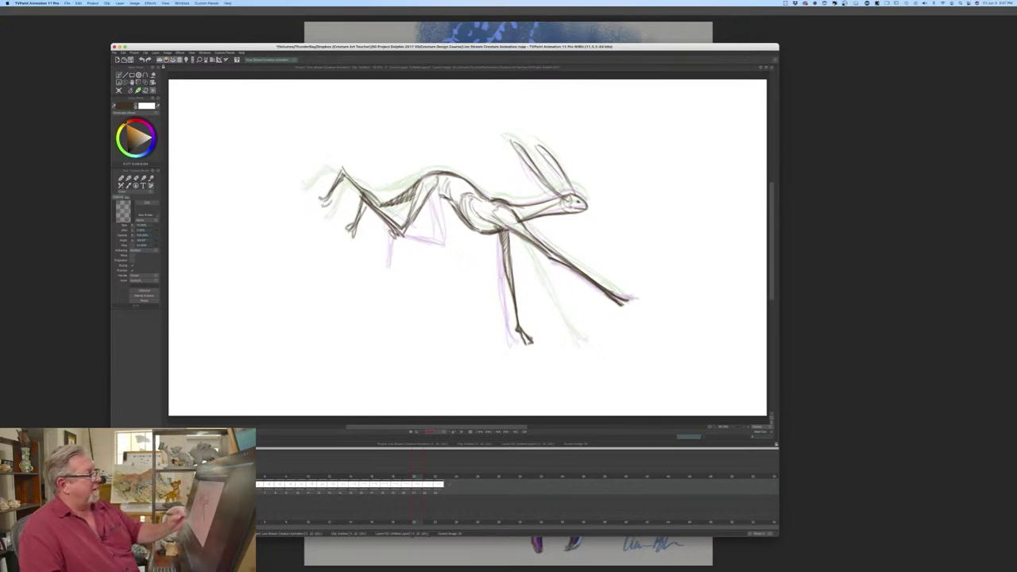
- Scrub through the run to the next drawing with tightly folded hind legs and erase those legs
drag(689, 436, 253, 437)
mouse_move(275, 481)
mouse_down()
mouse_move(448, 482)
mouse_move(427, 481)
mouse_up()
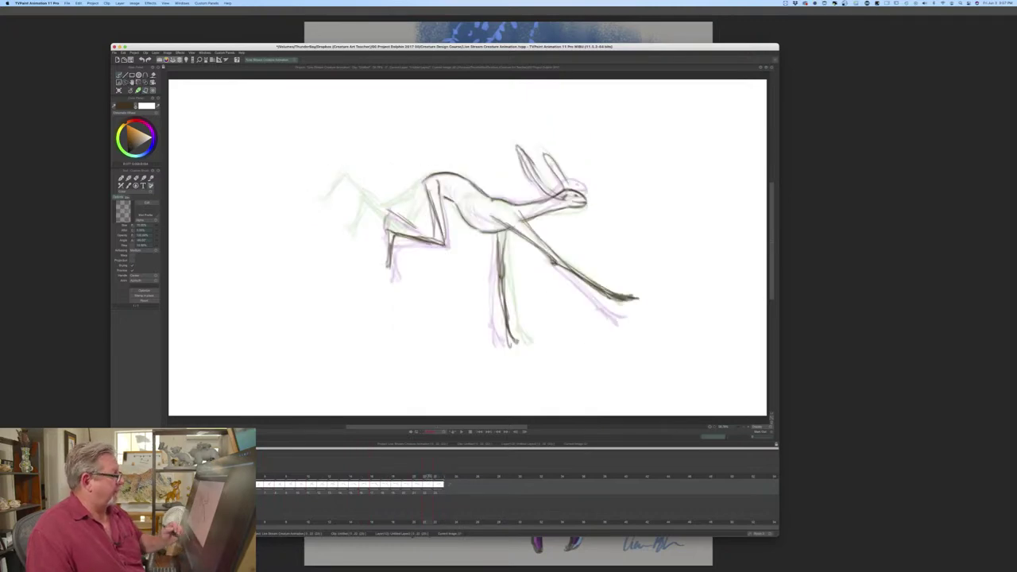
key(e)
mouse_move(435, 202)
mouse_down()
mouse_move(427, 240)
mouse_move(411, 224)
mouse_move(393, 234)
mouse_move(389, 266)
mouse_up()
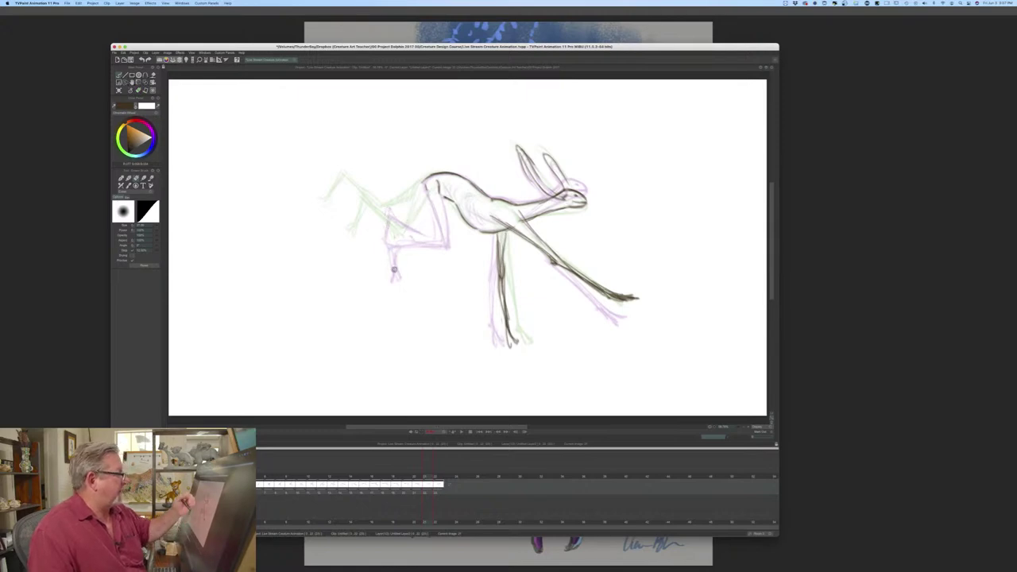
- Redraw the near hind leg with a steep thigh and hanging foot, and the shaded far leg higher and farther back
key(b)
drag(438, 189, 426, 237)
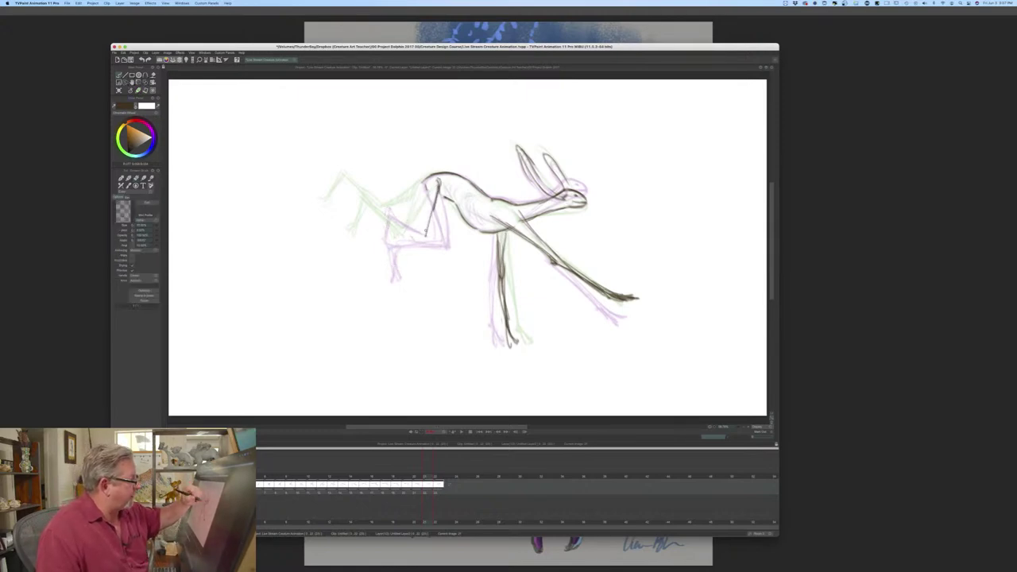
drag(426, 179, 422, 227)
drag(435, 188, 422, 237)
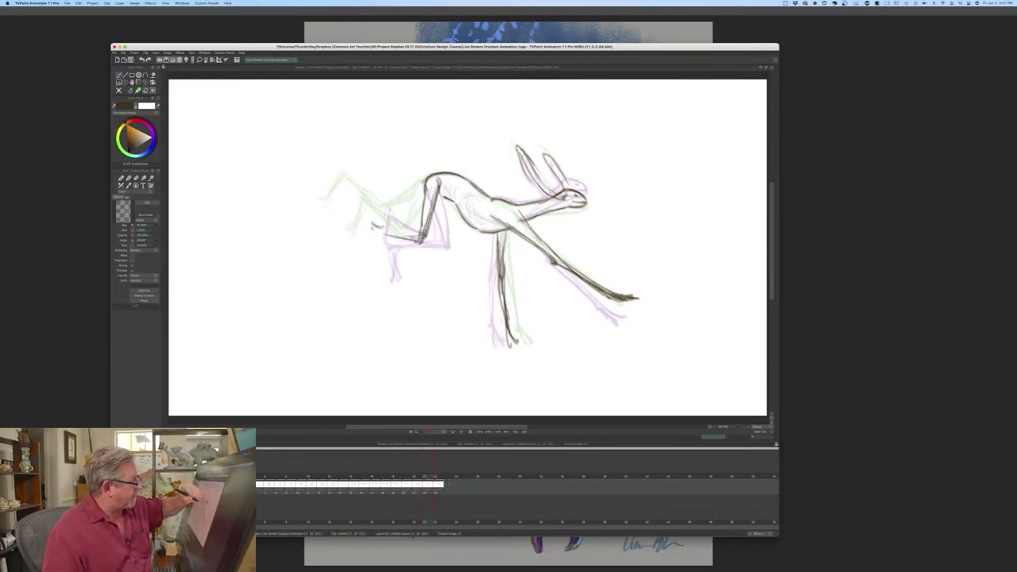
drag(373, 231, 366, 260)
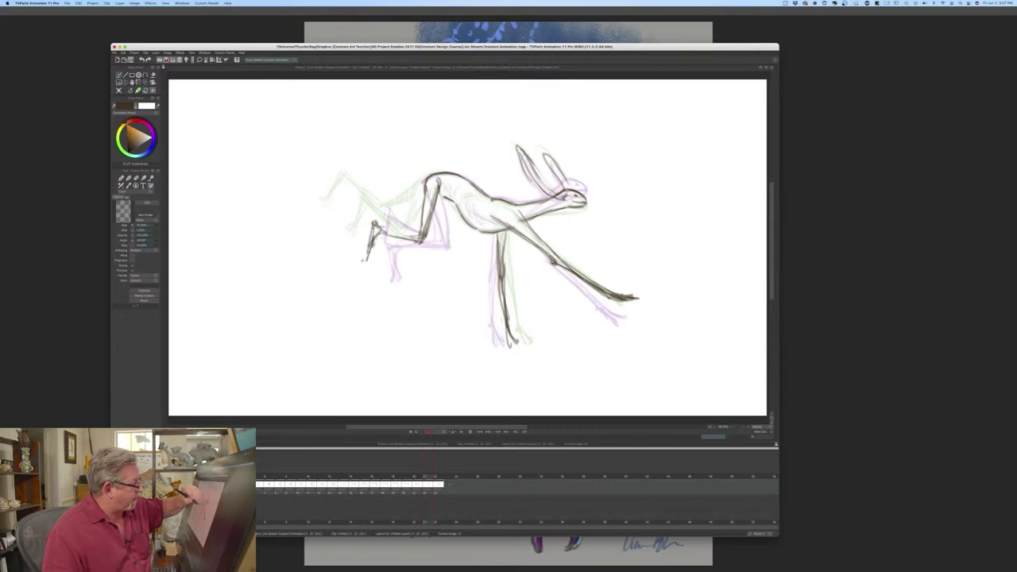
mouse_move(422, 236)
mouse_down()
mouse_move(373, 228)
mouse_move(360, 260)
mouse_up()
drag(401, 202, 350, 237)
drag(422, 193, 406, 232)
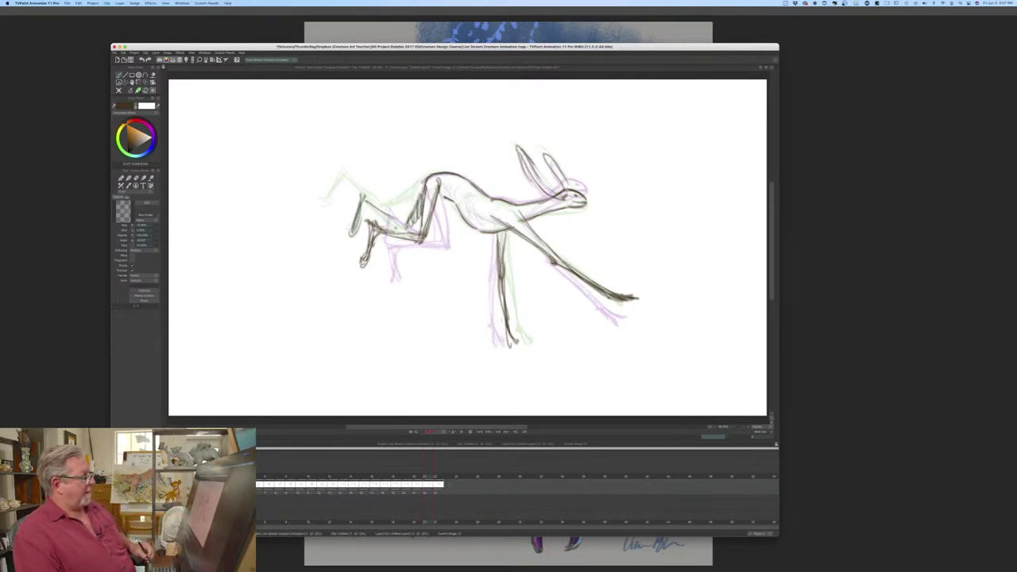
- Flip between the neighbouring drawings, shrink the window and play the run cycle to examine the revised hind legs
key(Right)
key(Left)
mouse_move(430, 484)
mouse_down()
mouse_move(234, 483)
mouse_move(430, 478)
mouse_up()
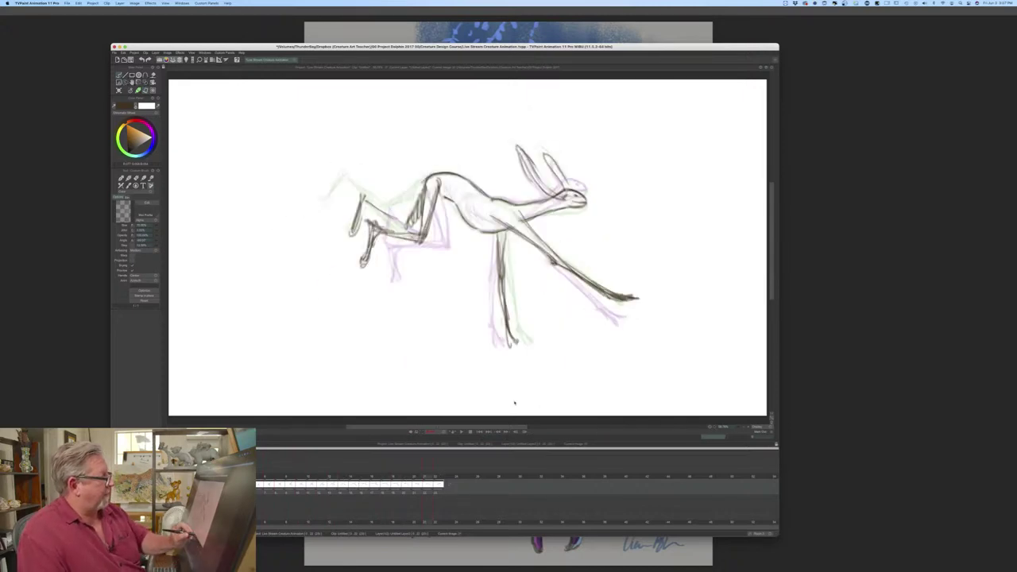
mouse_move(777, 534)
mouse_down()
mouse_move(613, 446)
mouse_move(437, 378)
mouse_move(469, 396)
mouse_up()
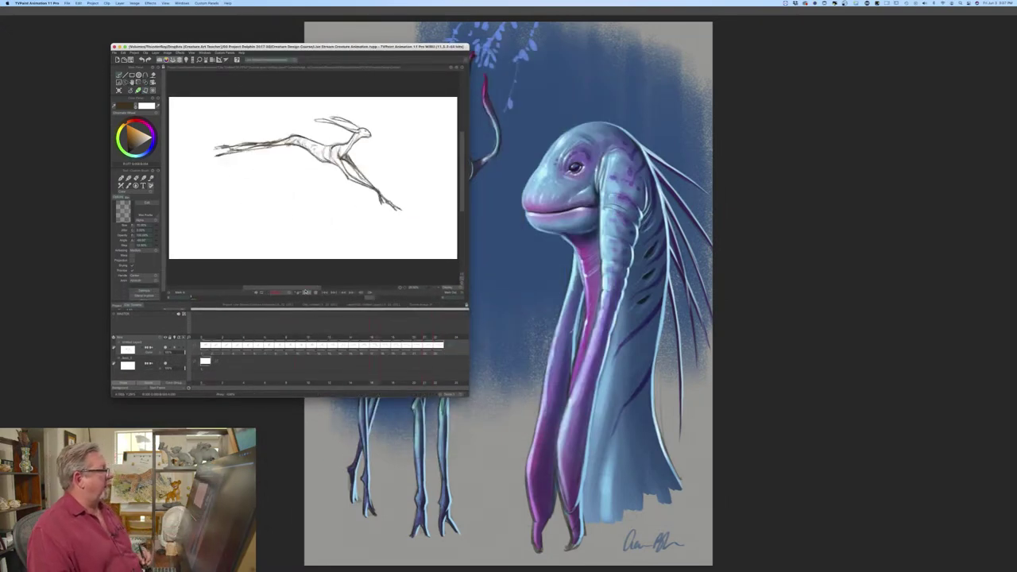
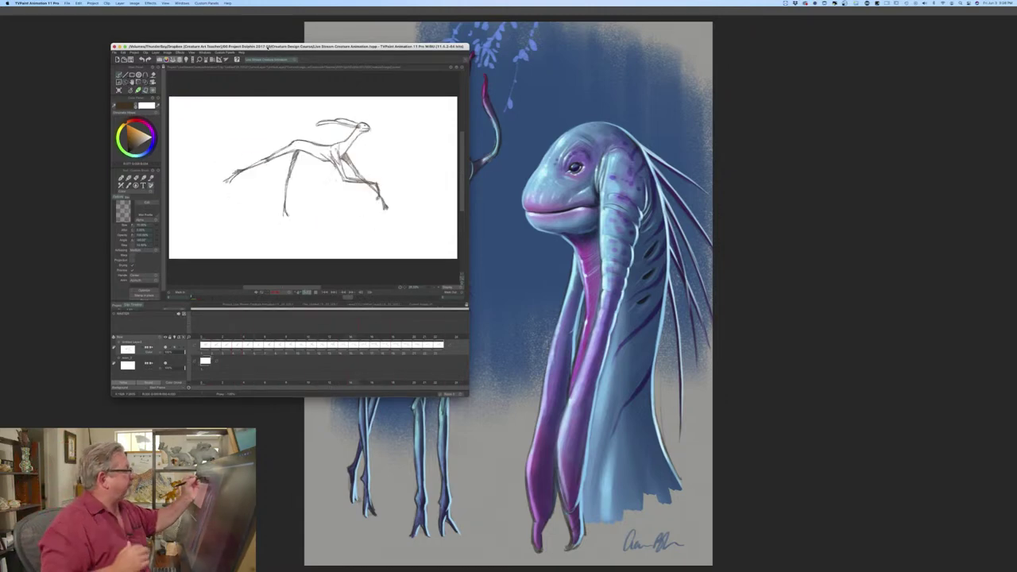
- Return to the run's first drawing in an enlarged window and set up a colouring brush with a blue colour
click(315, 292)
click(217, 345)
mouse_move(468, 395)
mouse_down()
mouse_move(485, 416)
mouse_move(576, 467)
mouse_move(722, 516)
mouse_up()
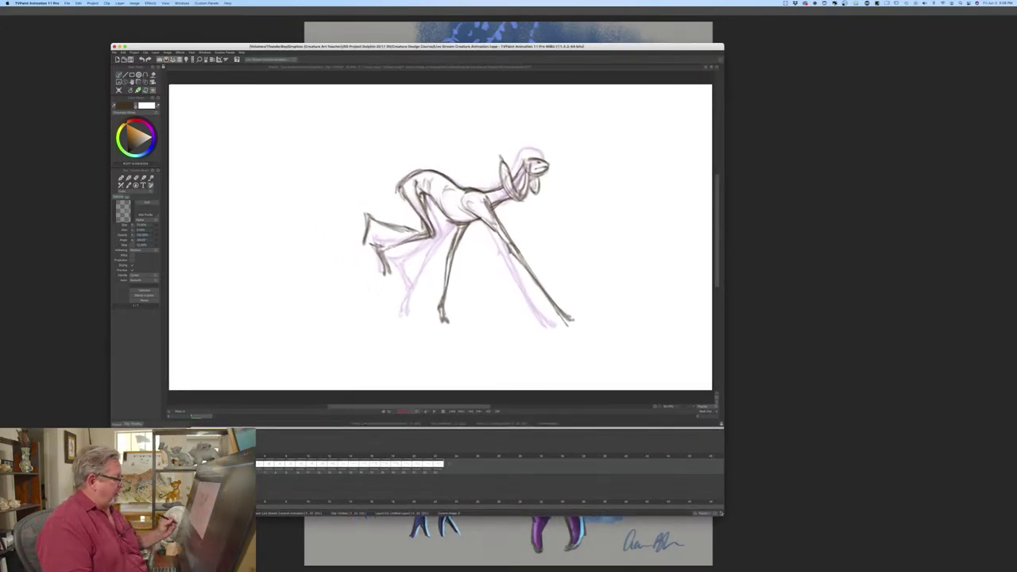
click(137, 156)
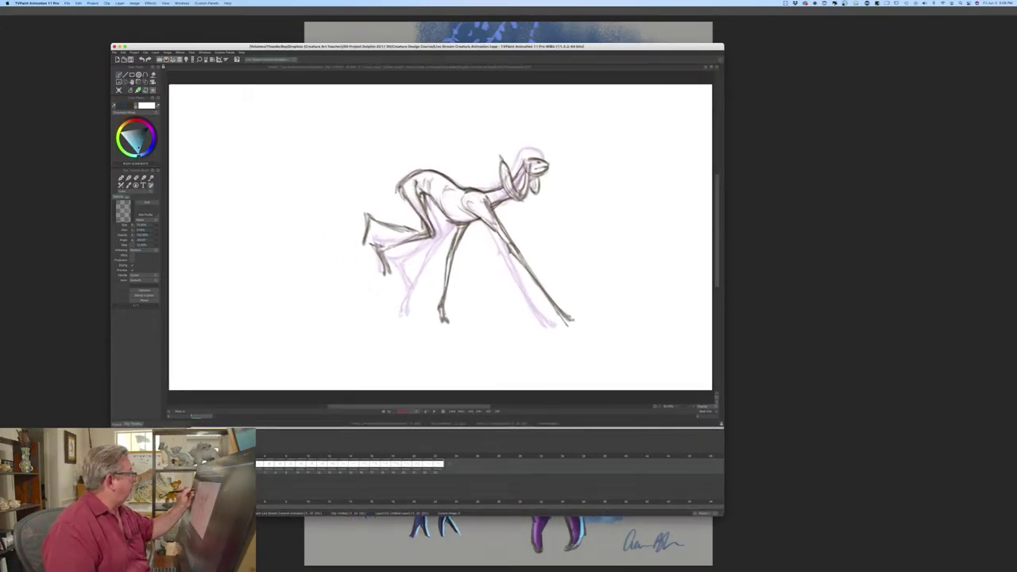
click(137, 147)
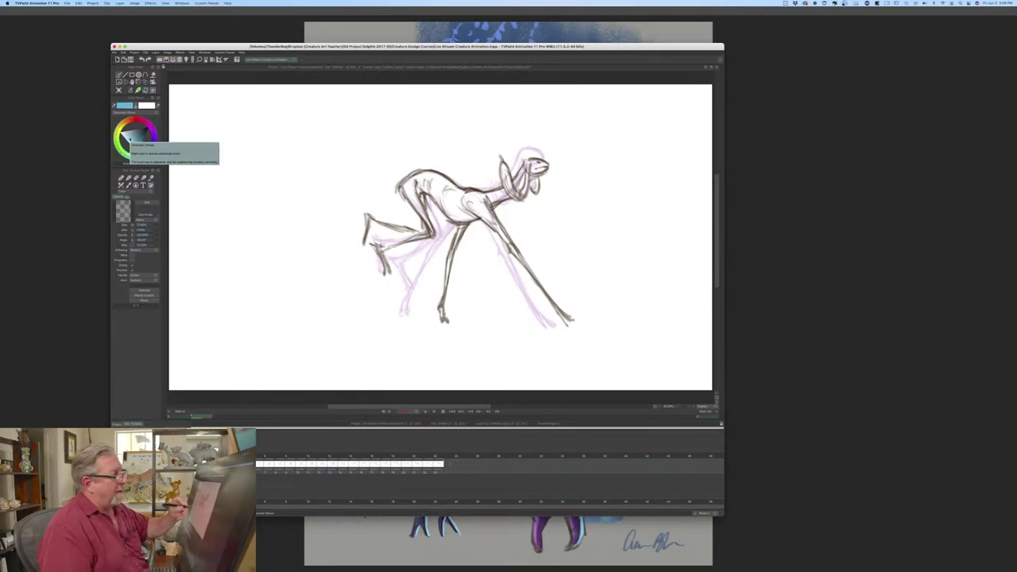
click(725, 187)
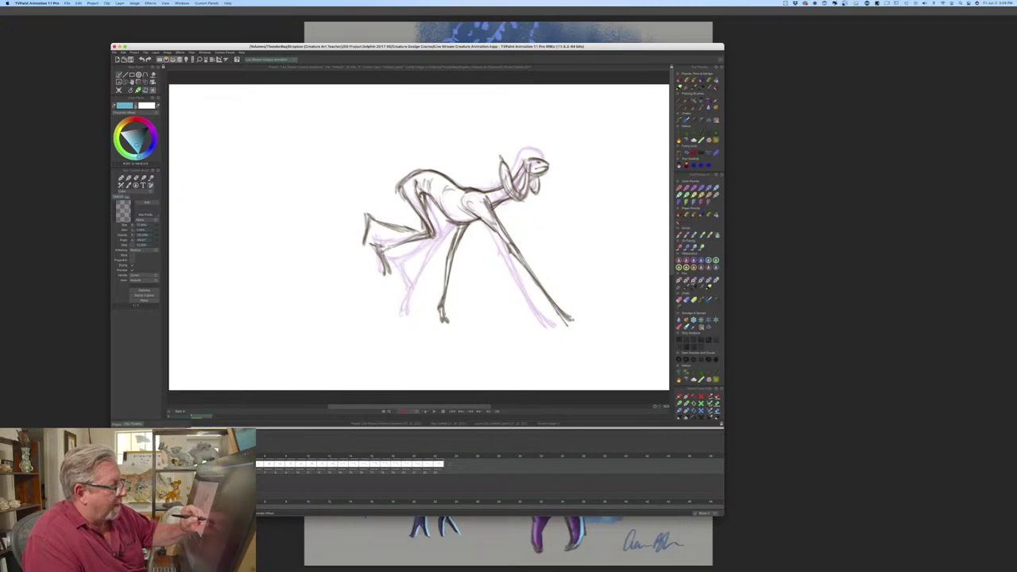
click(703, 280)
drag(538, 168, 541, 165)
key(super+z)
key(super+z)
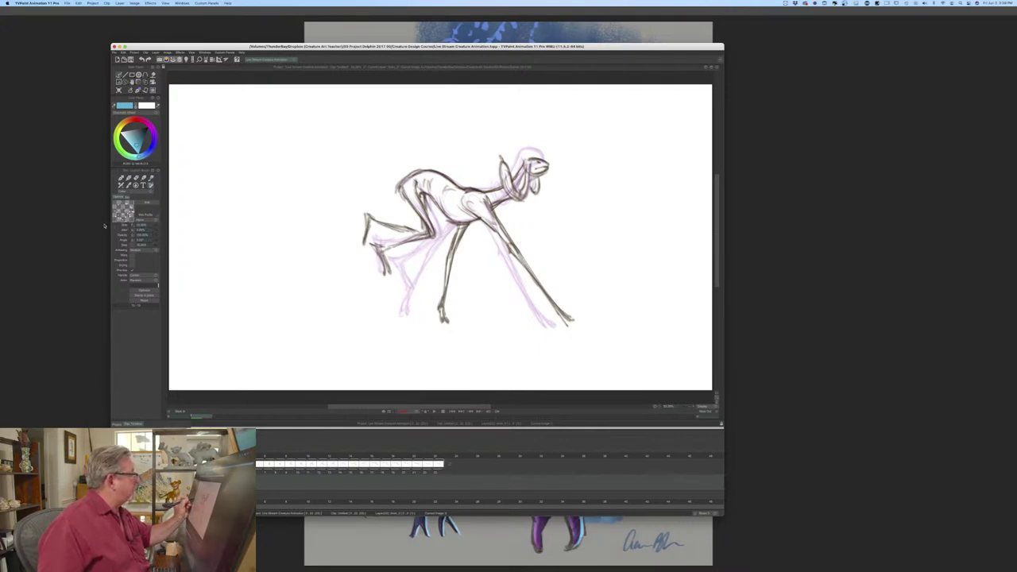
mouse_move(536, 163)
mouse_down()
mouse_move(544, 167)
mouse_move(532, 171)
mouse_up()
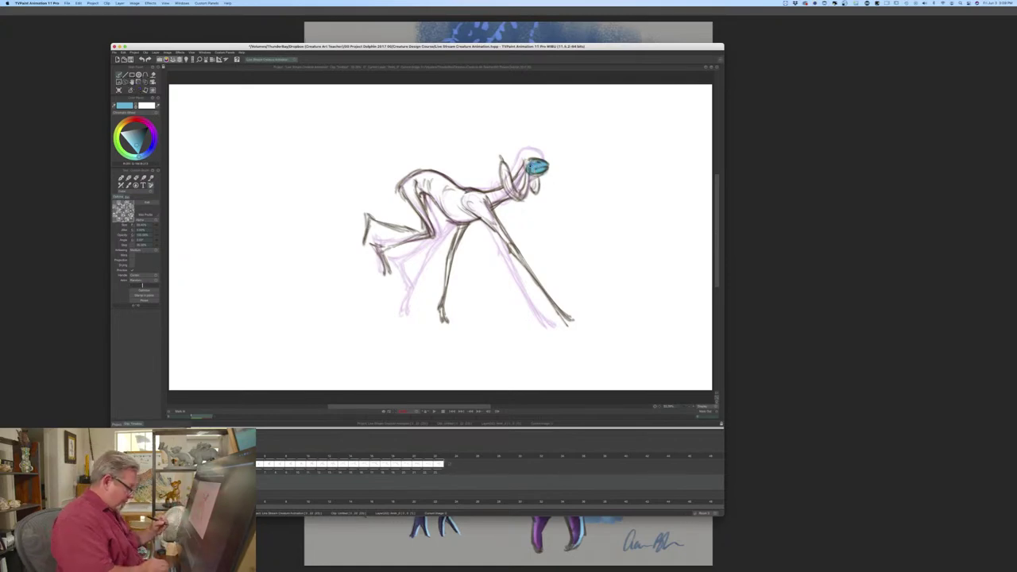
key(ctrl+z)
- Choose a lighter blue and colour the first drawing's head, ears, neck and shoulder
click(130, 143)
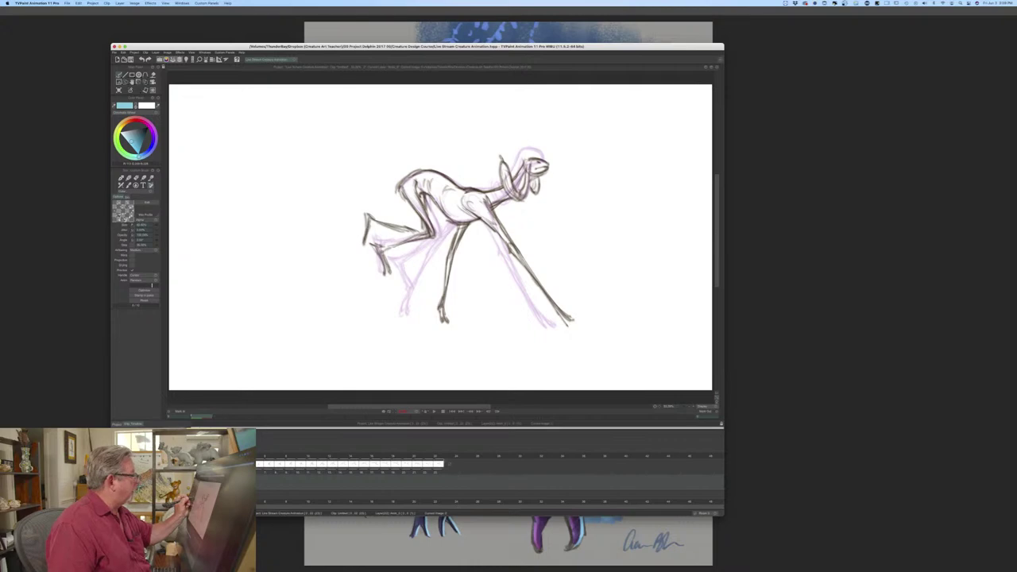
mouse_move(533, 164)
mouse_down()
mouse_move(544, 168)
mouse_move(534, 163)
mouse_move(528, 180)
mouse_move(539, 190)
mouse_move(515, 192)
mouse_move(502, 164)
mouse_move(493, 200)
mouse_move(468, 199)
mouse_up()
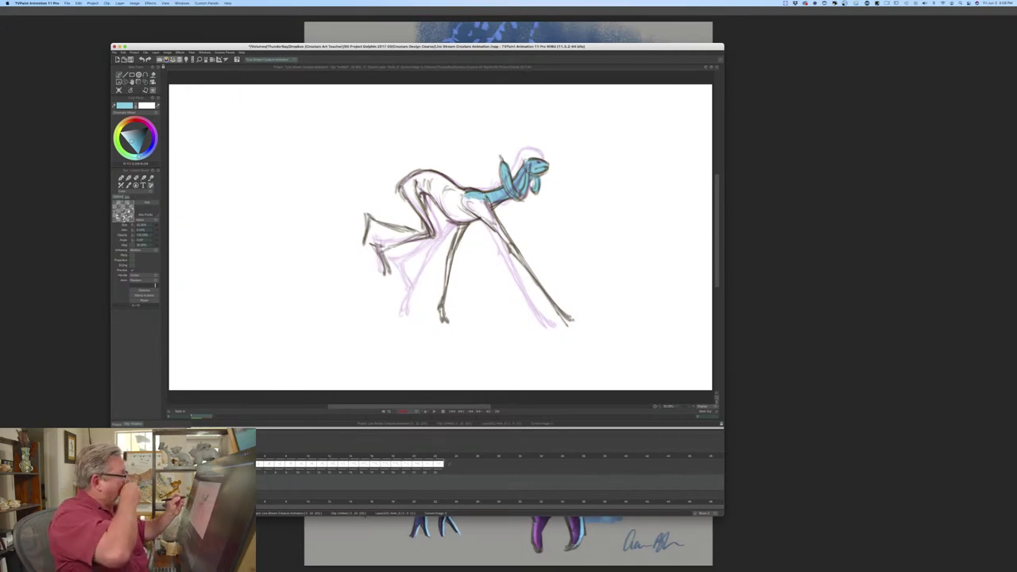
mouse_move(490, 202)
mouse_down()
mouse_move(454, 208)
mouse_move(475, 233)
mouse_move(501, 232)
mouse_up()
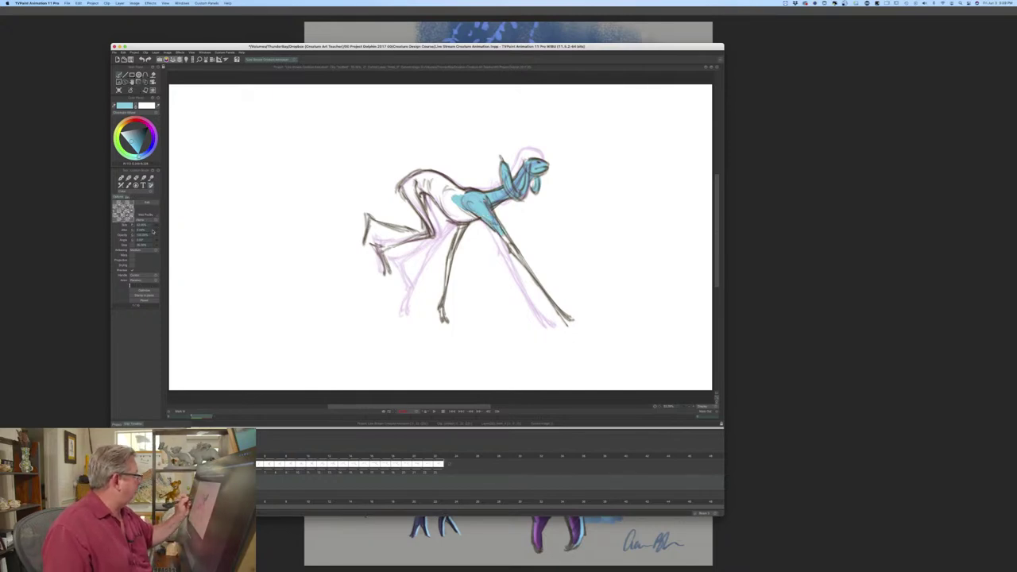
- Colour the first drawing's forelegs, belly, rump and folded hind legs in the same light blue
drag(124, 223, 119, 224)
drag(505, 237, 558, 312)
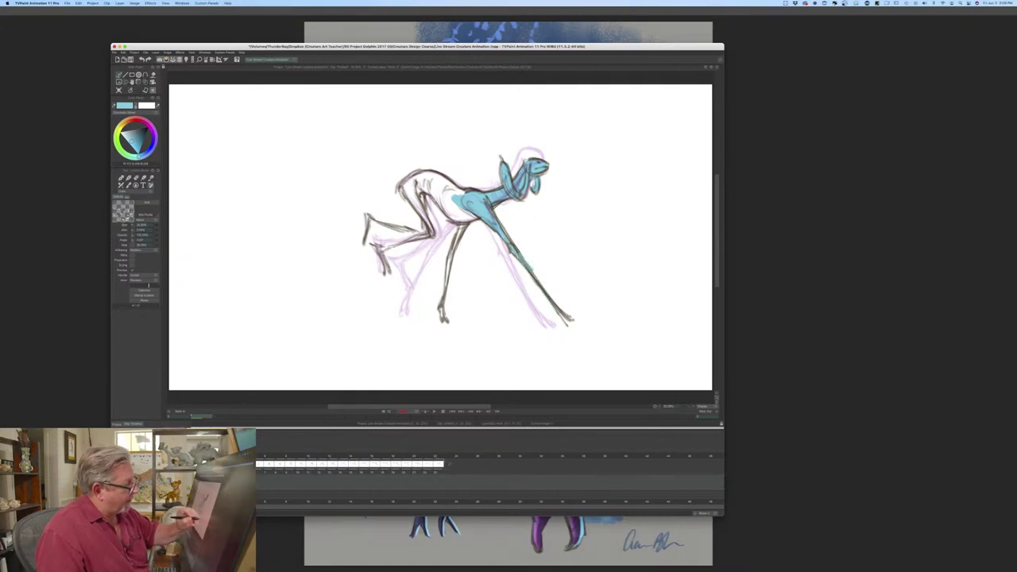
drag(452, 255, 445, 303)
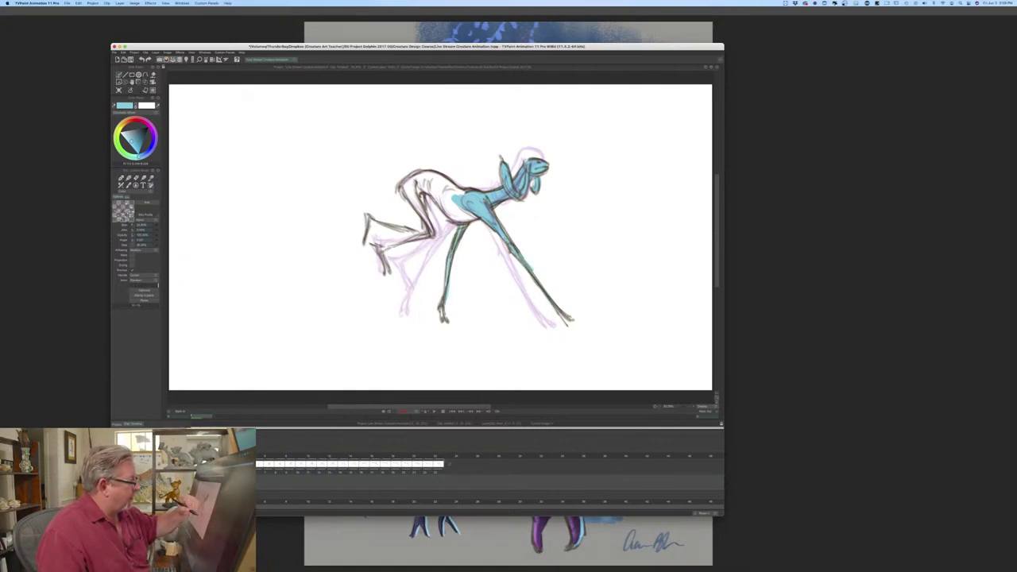
mouse_move(470, 218)
mouse_down()
mouse_move(437, 192)
mouse_move(462, 191)
mouse_move(440, 177)
mouse_move(407, 196)
mouse_up()
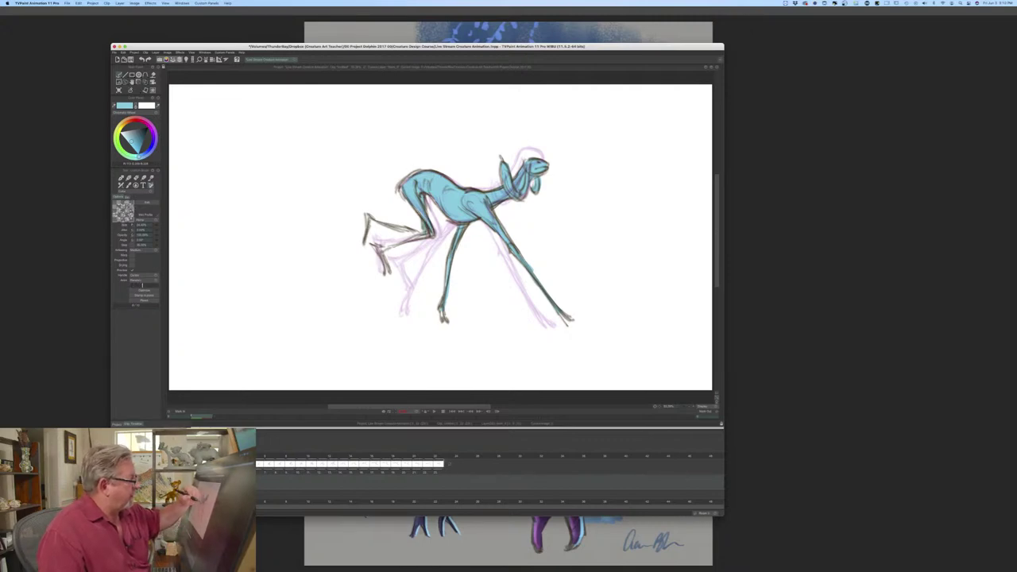
mouse_move(424, 236)
mouse_down()
mouse_move(394, 247)
mouse_move(389, 228)
mouse_move(371, 219)
mouse_move(364, 242)
mouse_up()
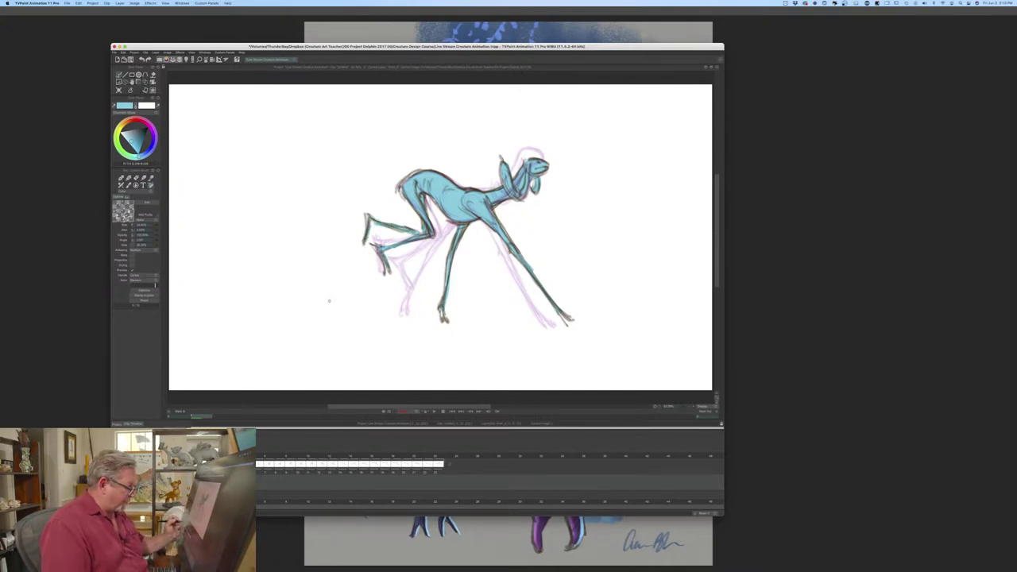
- Go to the second drawing and fill its head, neck, body, foreleg and both hind legs with light blue
key(Right)
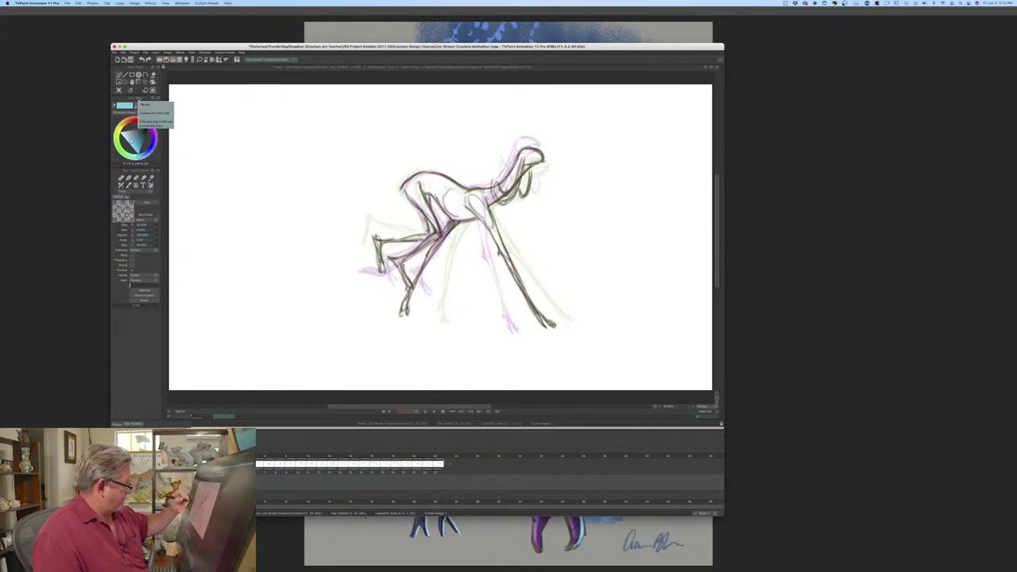
mouse_move(530, 155)
mouse_down()
mouse_move(508, 185)
mouse_move(524, 194)
mouse_move(477, 208)
mouse_move(472, 199)
mouse_move(543, 320)
mouse_up()
mouse_move(471, 216)
mouse_down()
mouse_move(447, 211)
mouse_move(437, 194)
mouse_move(469, 210)
mouse_move(458, 189)
mouse_move(415, 189)
mouse_up()
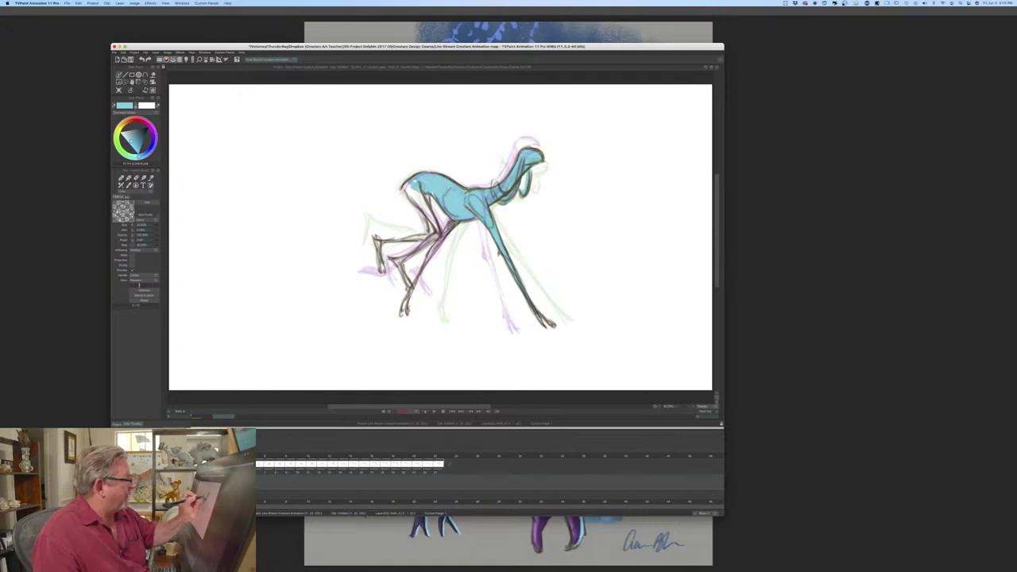
mouse_move(413, 191)
mouse_down()
mouse_move(445, 235)
mouse_move(404, 312)
mouse_up()
mouse_move(434, 238)
mouse_down()
mouse_move(396, 261)
mouse_move(409, 287)
mouse_up()
mouse_move(431, 237)
mouse_down()
mouse_move(399, 241)
mouse_move(383, 272)
mouse_up()
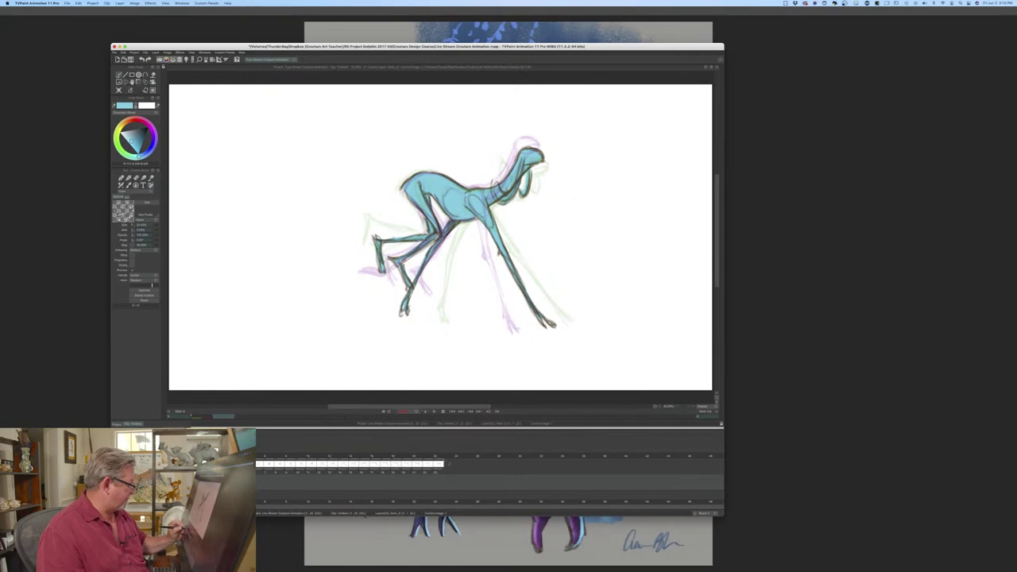
- Go to the third drawing and colour its raised head and neck, straight foreleg, body and hind legs light blue
key(Right)
mouse_move(534, 144)
mouse_down()
mouse_move(509, 183)
mouse_move(481, 195)
mouse_up()
mouse_move(521, 167)
mouse_down()
mouse_move(512, 197)
mouse_move(469, 207)
mouse_move(465, 195)
mouse_up()
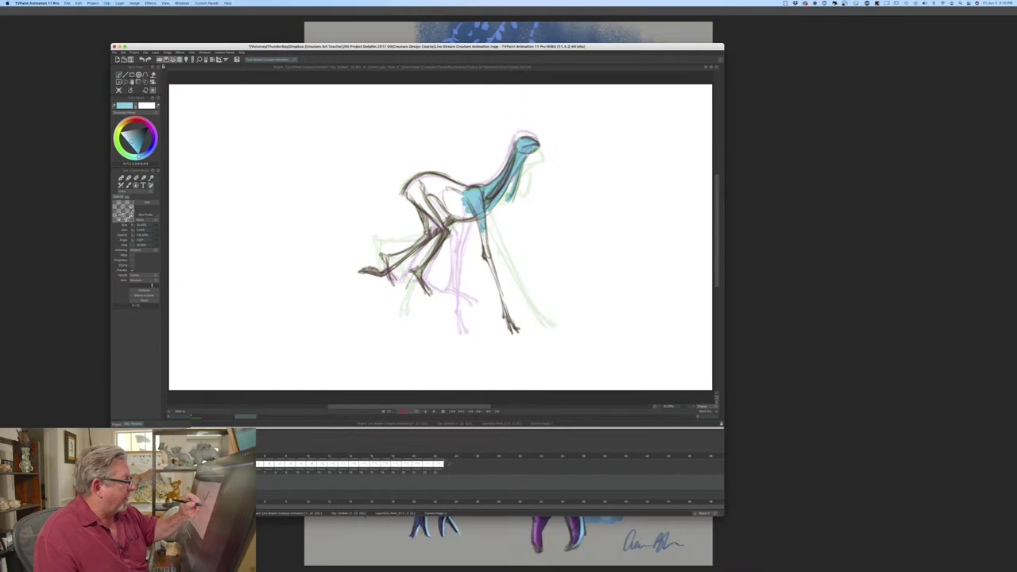
drag(492, 272, 509, 319)
mouse_move(473, 213)
mouse_down()
mouse_move(462, 215)
mouse_move(450, 188)
mouse_move(452, 215)
mouse_up()
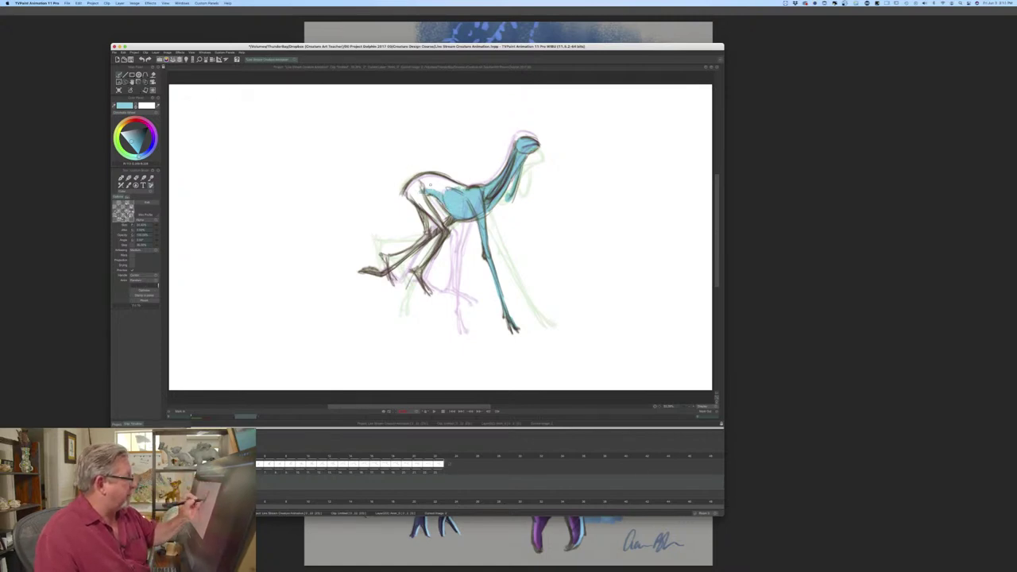
mouse_move(439, 180)
mouse_down()
mouse_move(412, 186)
mouse_move(445, 221)
mouse_move(400, 263)
mouse_move(393, 258)
mouse_move(430, 259)
mouse_up()
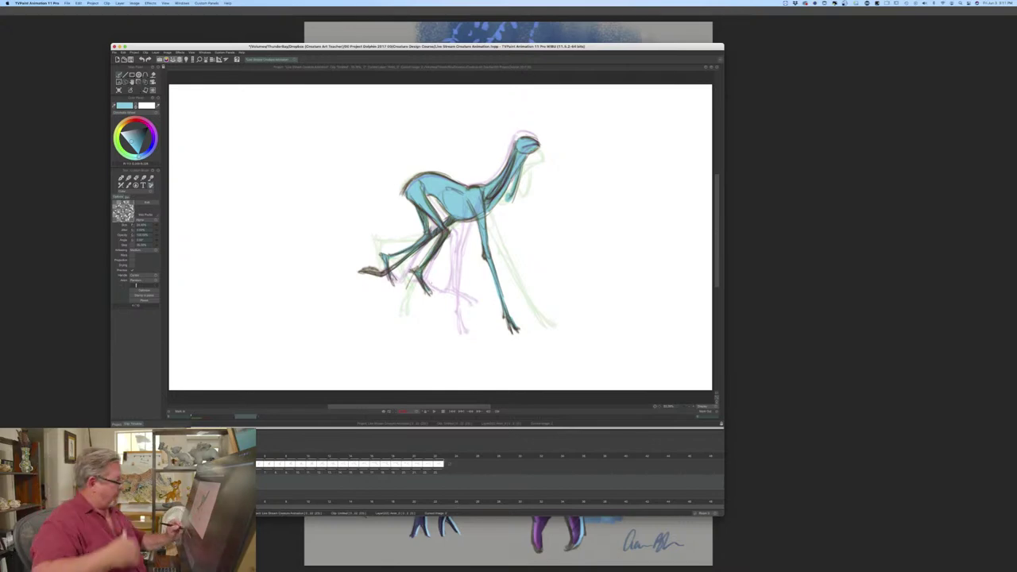
- Flip through the coloured drawings to compare them, and colour the fourth drawing's head, neck, body, vertical foreleg and hind legs light blue
key(Left)
key(Left)
key(Right)
key(Left)
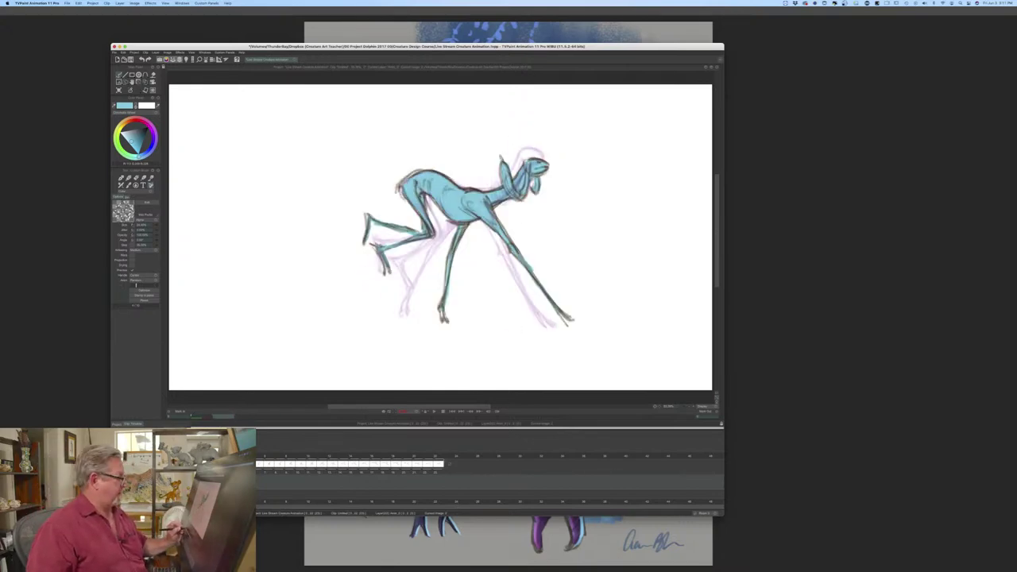
key(Right)
key(Right)
mouse_move(521, 143)
mouse_down()
mouse_move(534, 140)
mouse_move(499, 186)
mouse_move(508, 194)
mouse_move(474, 192)
mouse_move(469, 217)
mouse_up()
drag(469, 211, 456, 291)
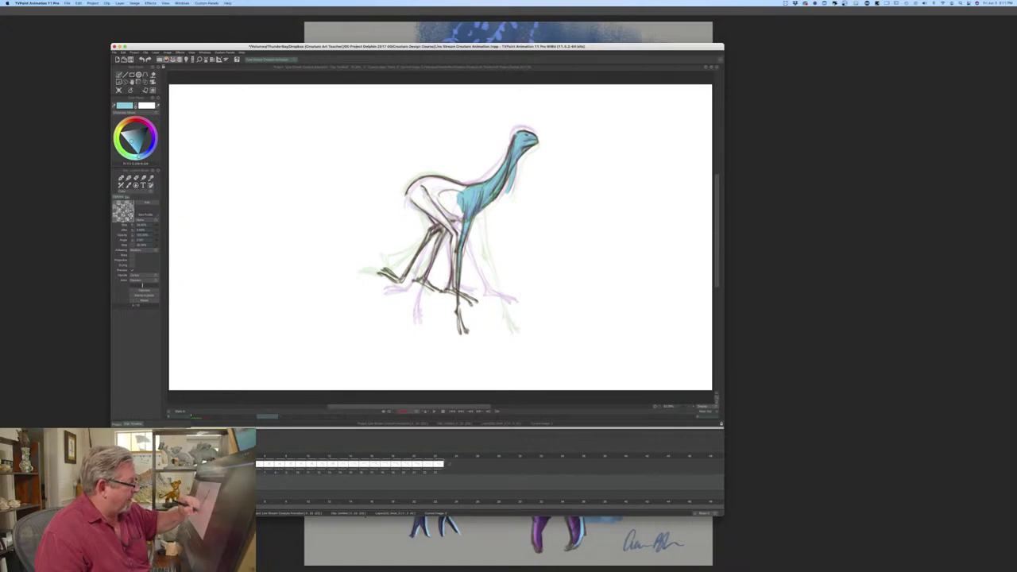
mouse_move(460, 212)
mouse_down()
mouse_move(450, 216)
mouse_move(437, 198)
mouse_move(460, 188)
mouse_move(412, 194)
mouse_move(440, 216)
mouse_move(423, 207)
mouse_up()
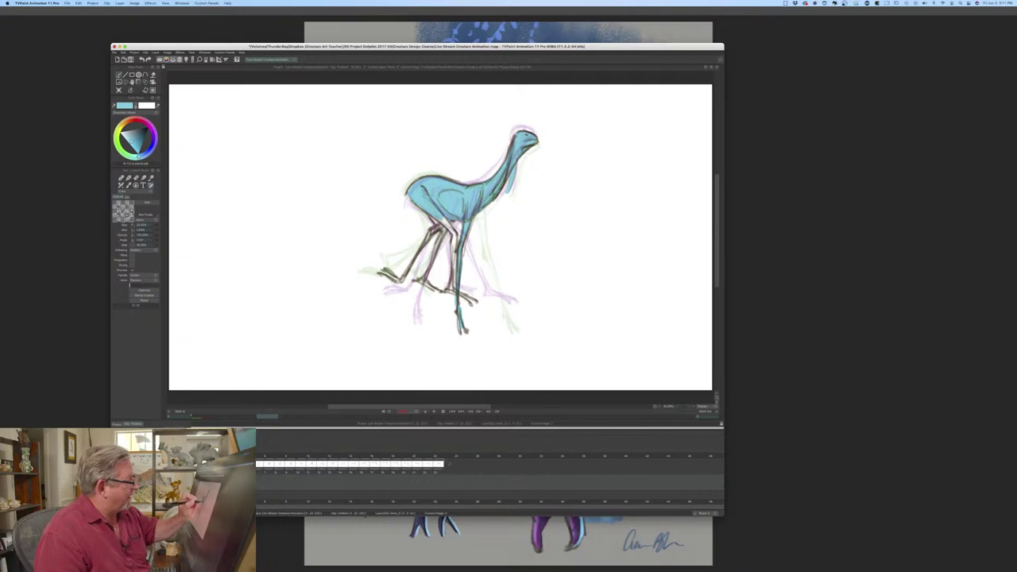
drag(456, 237, 452, 288)
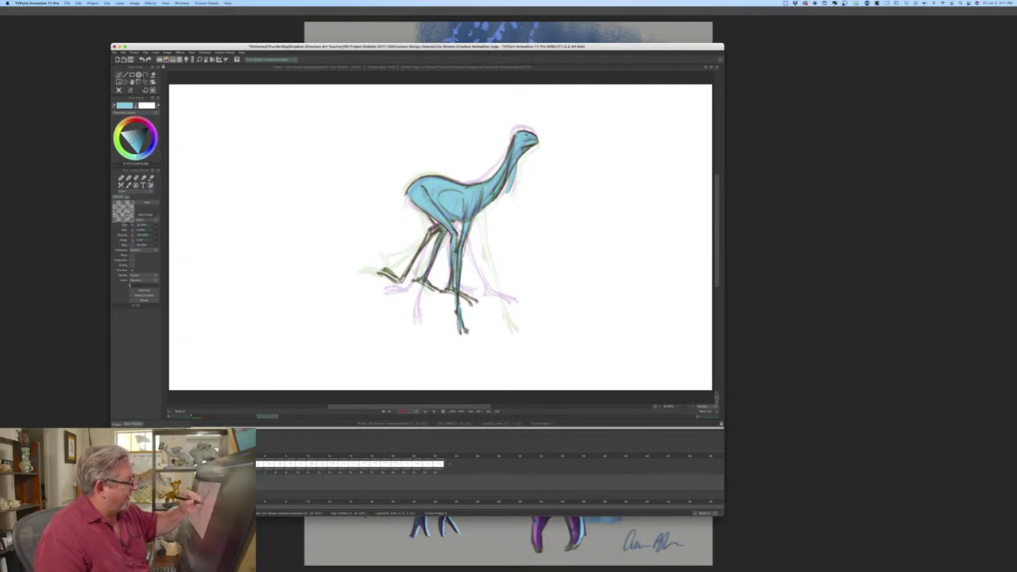
drag(430, 231, 412, 264)
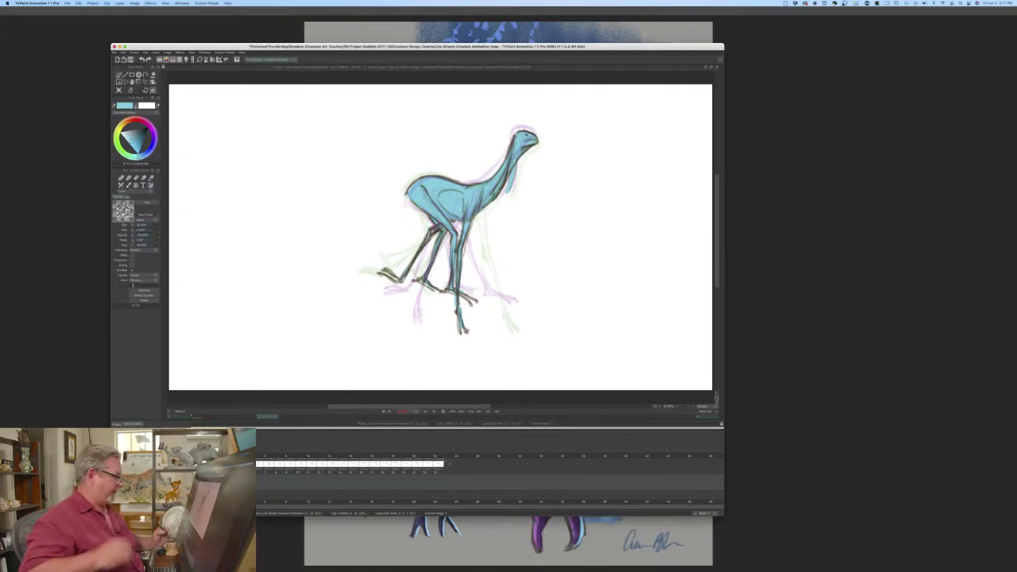
- Colour the fifth drawing's head, neck, ears, body and crossing legs light blue in a larger window
key(Right)
mouse_move(531, 130)
mouse_down()
mouse_move(521, 143)
mouse_move(515, 132)
mouse_up()
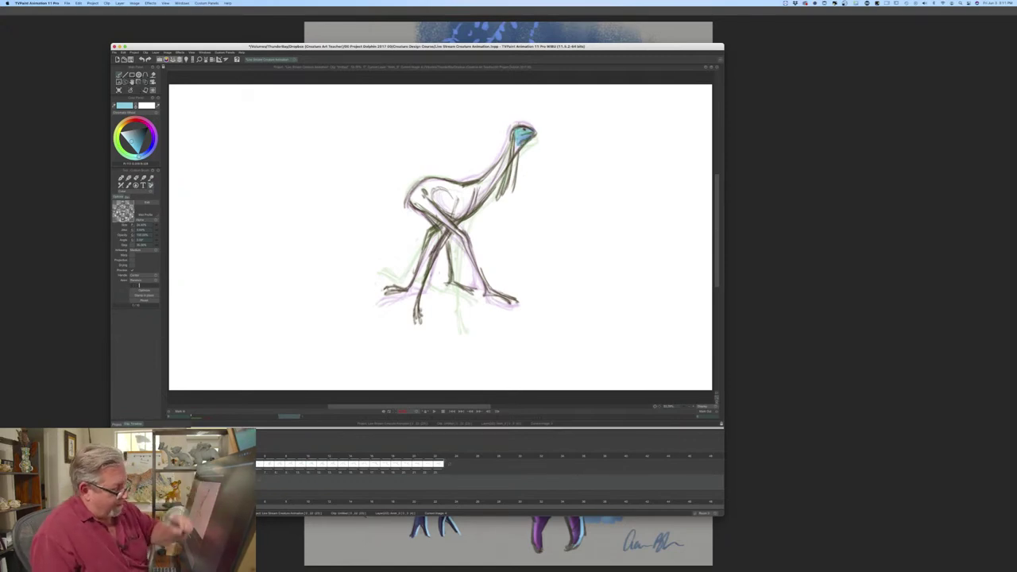
drag(724, 516, 778, 565)
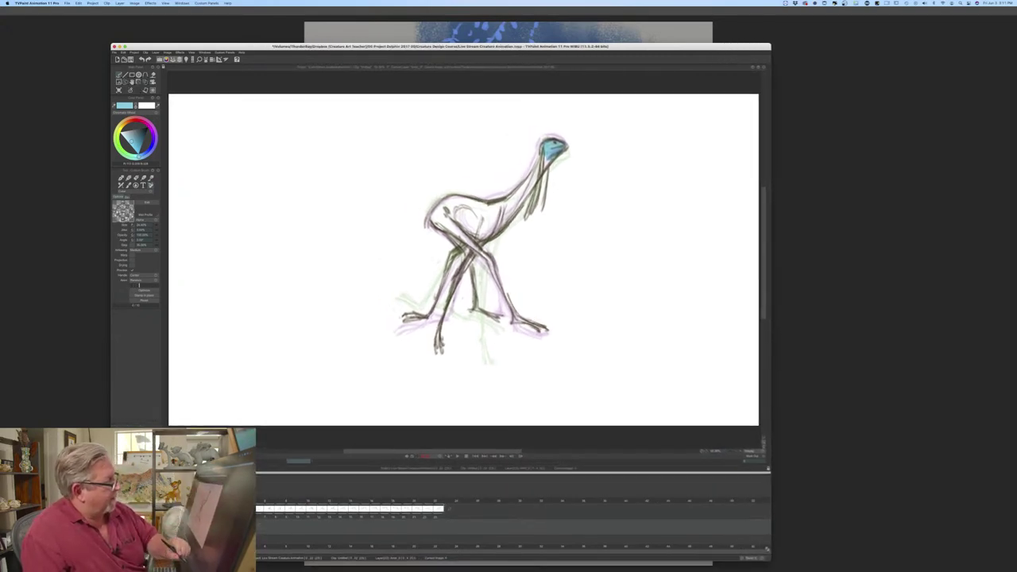
mouse_move(547, 159)
mouse_down()
mouse_move(507, 208)
mouse_move(540, 212)
mouse_move(510, 211)
mouse_move(491, 232)
mouse_up()
drag(505, 207, 486, 224)
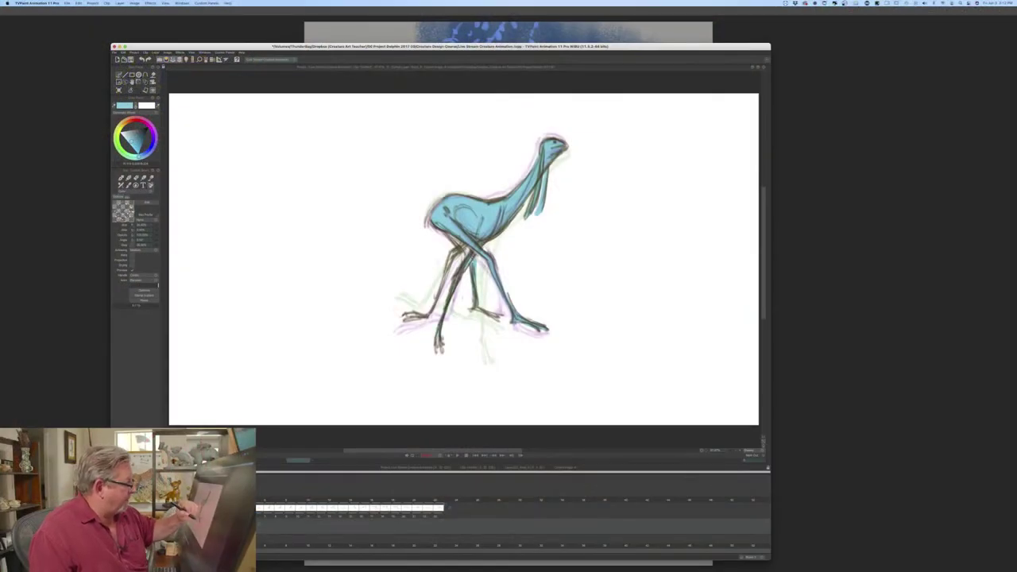
drag(463, 248, 432, 313)
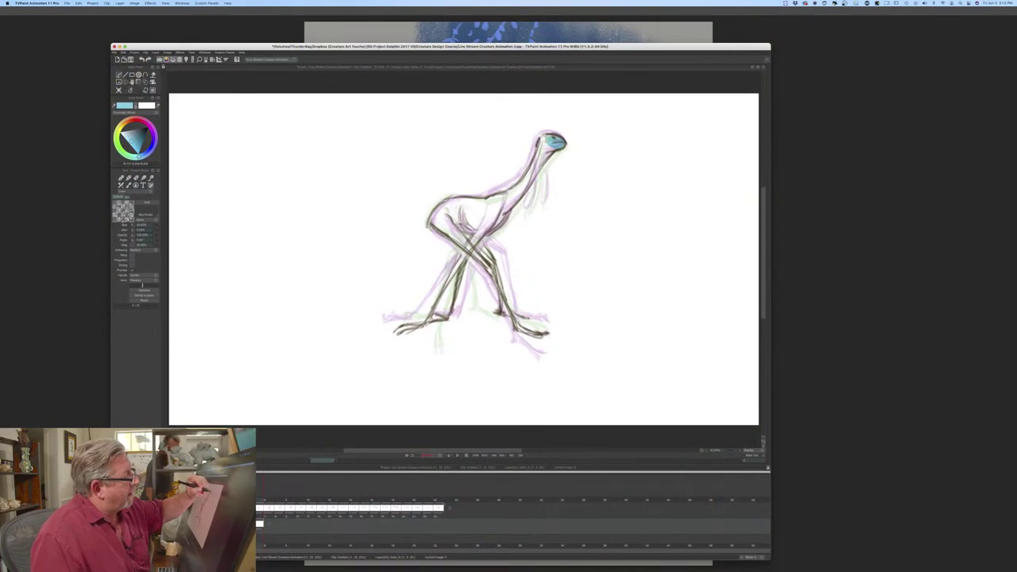
- Colour the sixth drawing's head and neck light blue and paint in two hanging ears, comparing them with the previous drawing
mouse_move(550, 140)
mouse_down()
mouse_move(517, 197)
mouse_move(501, 216)
mouse_move(498, 202)
mouse_move(492, 226)
mouse_move(486, 218)
mouse_up()
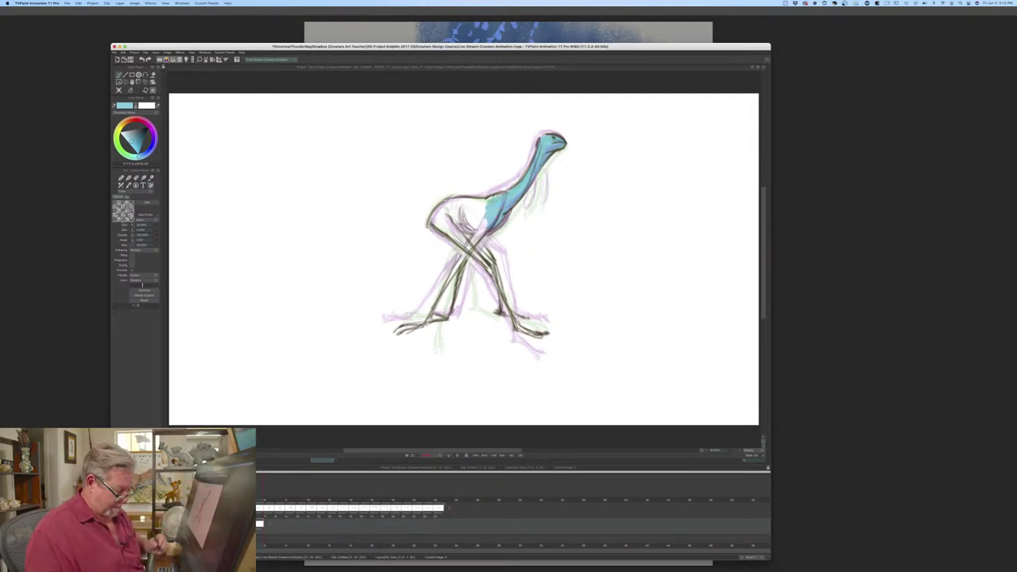
key(Left)
key(Right)
drag(538, 175, 528, 212)
drag(545, 169, 544, 201)
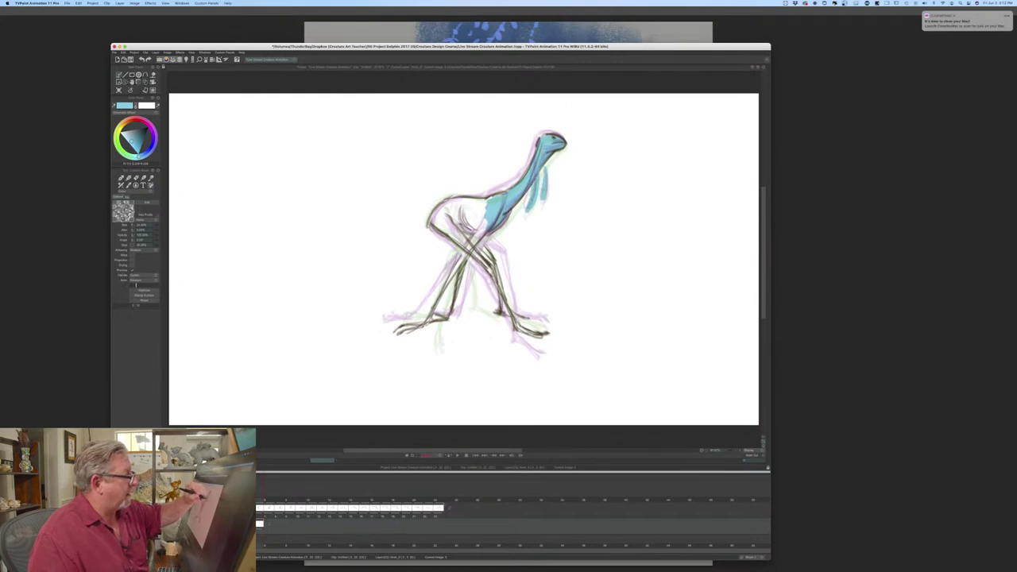
key(Left)
key(Right)
key(Left)
key(Right)
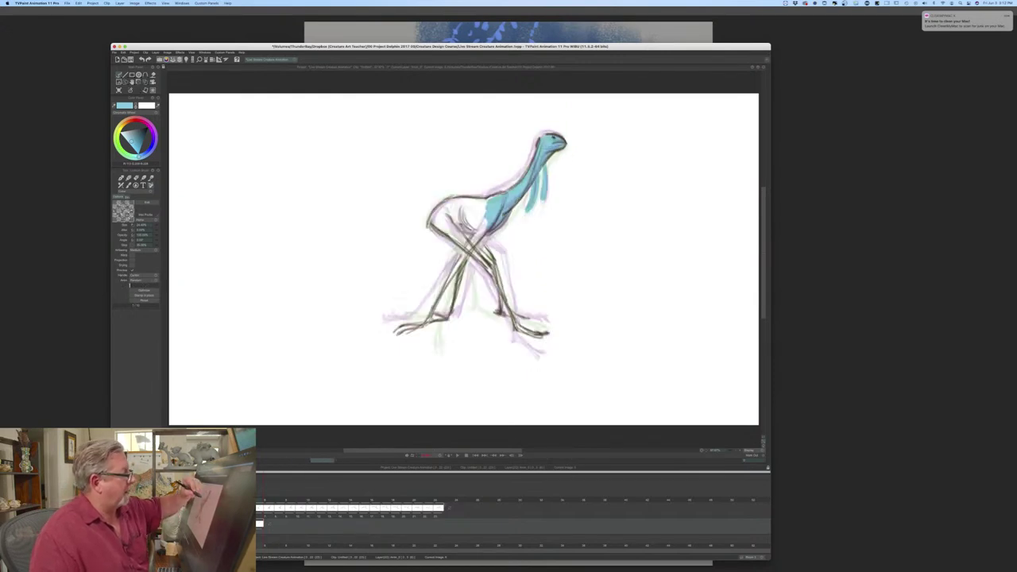
- Colour the sixth drawing's torso, rump and all crossing legs down to the feet in light blue
mouse_move(495, 198)
mouse_down()
mouse_move(473, 232)
mouse_move(455, 211)
mouse_move(481, 203)
mouse_move(435, 213)
mouse_move(454, 216)
mouse_move(464, 240)
mouse_move(437, 224)
mouse_up()
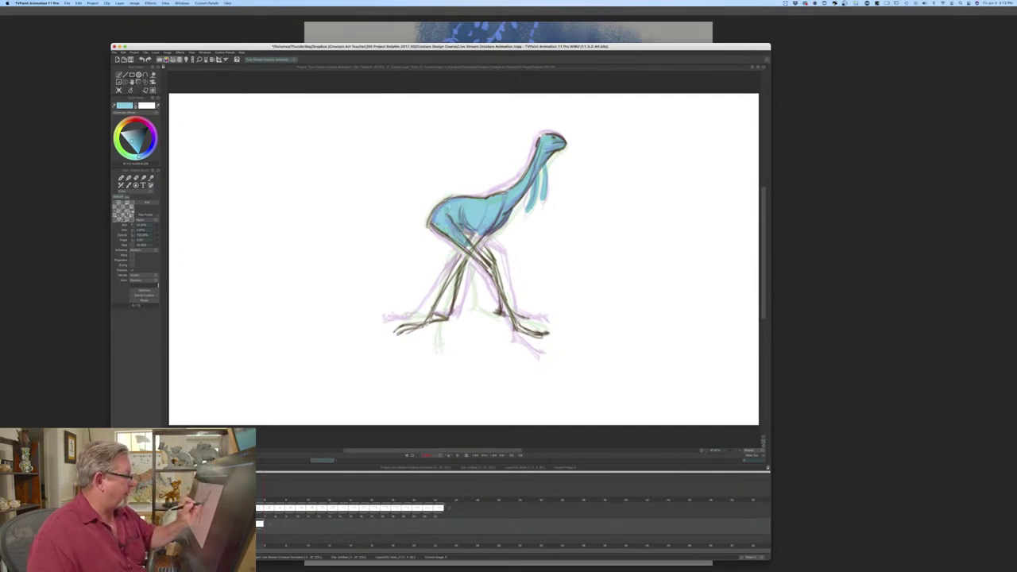
mouse_move(475, 252)
mouse_down()
mouse_move(490, 271)
mouse_move(475, 236)
mouse_up()
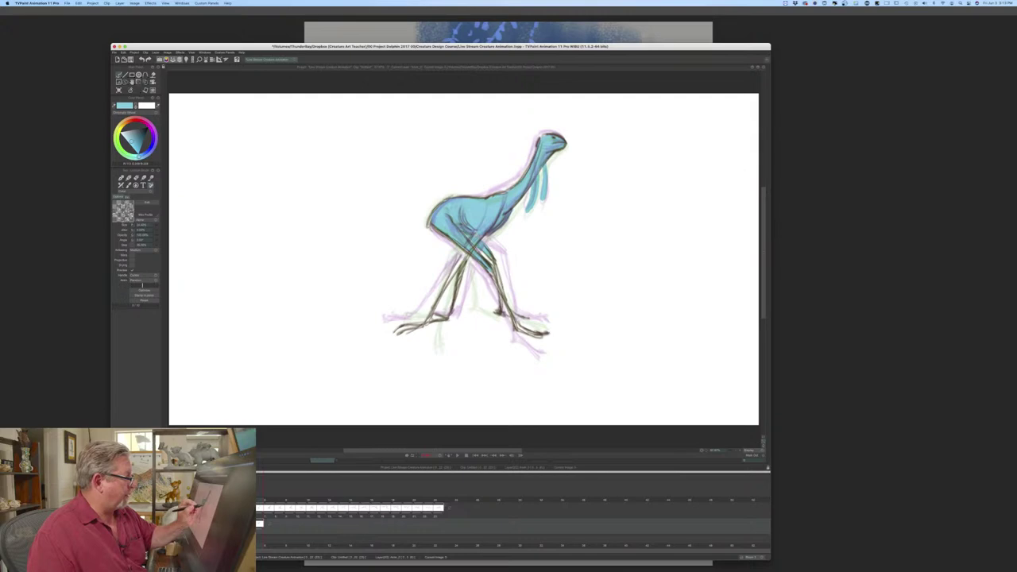
mouse_move(498, 270)
mouse_down()
mouse_move(504, 312)
mouse_move(537, 336)
mouse_up()
drag(465, 250, 428, 319)
drag(466, 255, 457, 298)
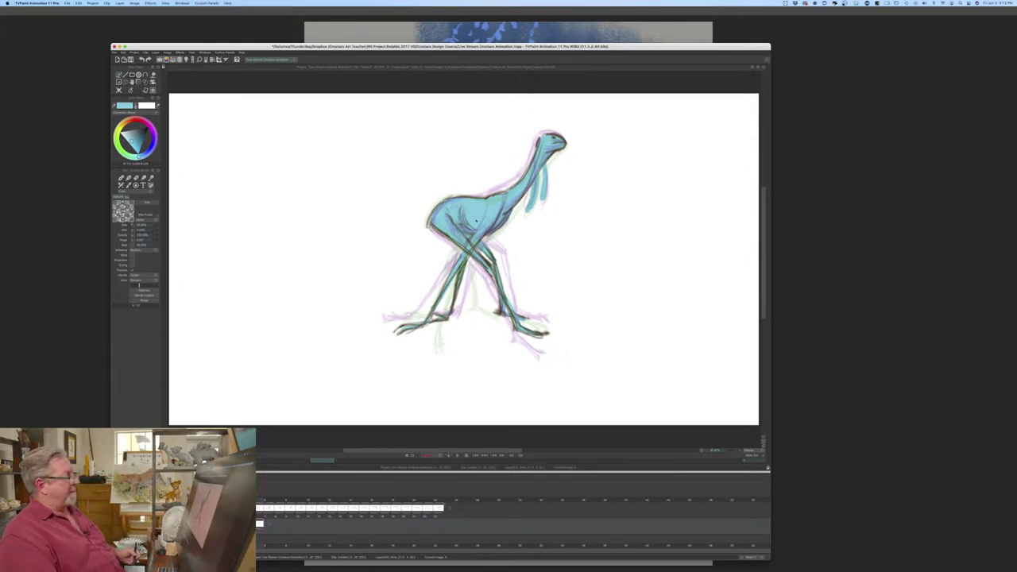
- Colour the seventh drawing's head, neck, hanging ears, body and crossing legs light blue, down to the outstretched hind foot
key(Right)
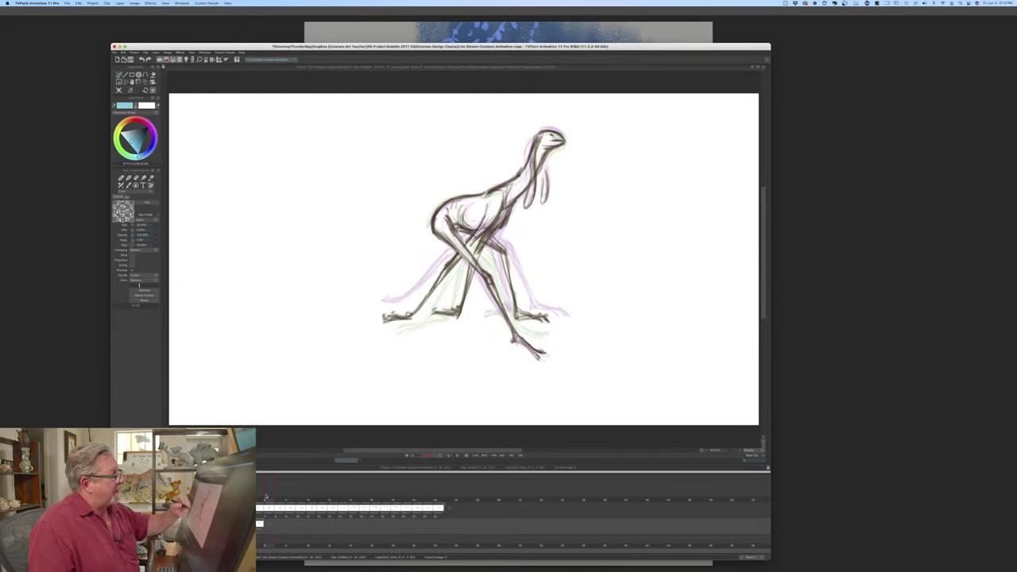
mouse_move(561, 136)
mouse_down()
mouse_move(544, 143)
mouse_move(531, 175)
mouse_move(546, 200)
mouse_move(517, 197)
mouse_move(525, 170)
mouse_move(469, 245)
mouse_move(461, 315)
mouse_up()
drag(493, 240, 516, 313)
key(super+z)
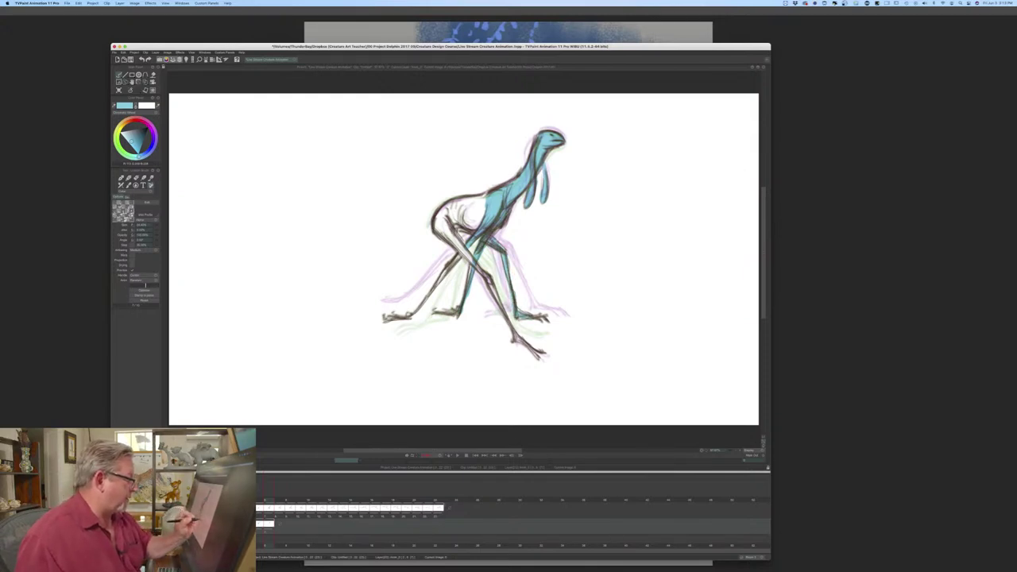
drag(518, 339, 533, 354)
drag(445, 222, 507, 316)
mouse_move(483, 227)
mouse_down()
mouse_move(458, 198)
mouse_move(464, 204)
mouse_move(442, 218)
mouse_up()
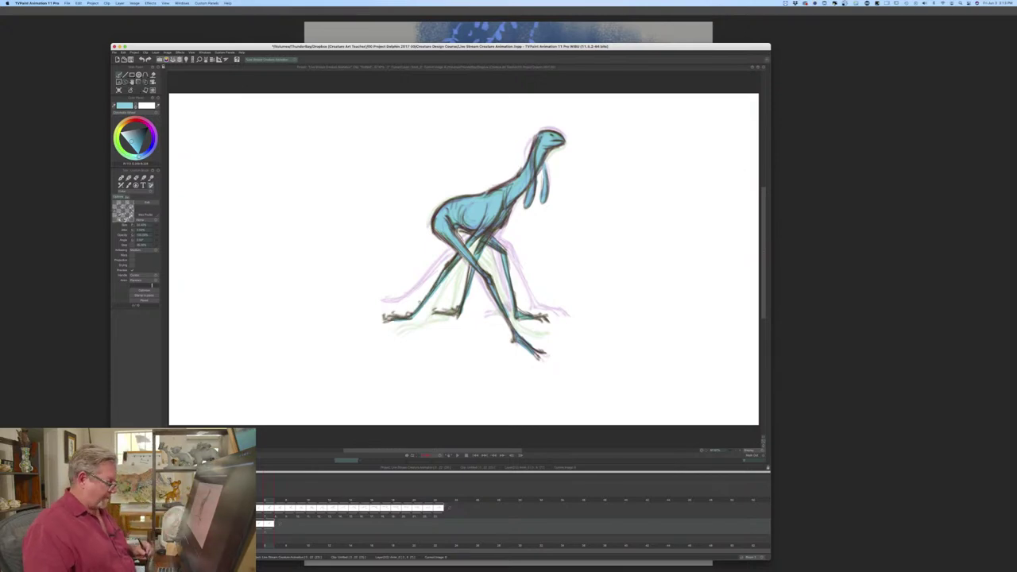
- Colour the eighth drawing's head, ears, neck and torso light blue, along with both forelegs and the trailing and forward-reaching hind legs
key(Right)
mouse_move(555, 135)
mouse_down()
mouse_move(529, 175)
mouse_move(529, 200)
mouse_up()
drag(526, 161, 526, 198)
mouse_move(550, 143)
mouse_down()
mouse_move(536, 159)
mouse_move(546, 191)
mouse_move(511, 205)
mouse_move(521, 175)
mouse_move(490, 200)
mouse_move(511, 307)
mouse_up()
drag(513, 246, 531, 290)
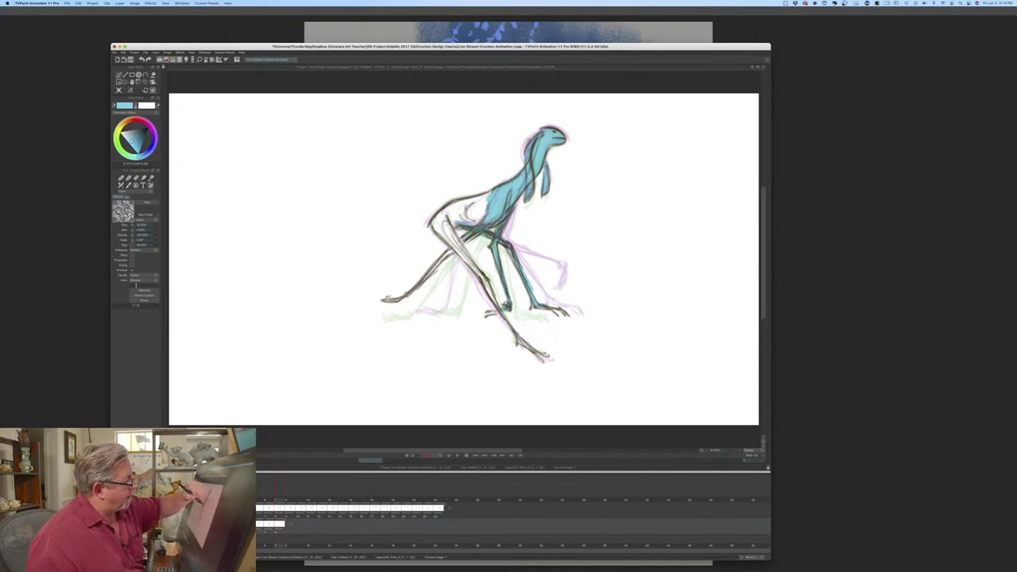
mouse_move(479, 216)
mouse_down()
mouse_move(477, 198)
mouse_move(457, 205)
mouse_move(442, 214)
mouse_move(465, 208)
mouse_move(446, 234)
mouse_move(520, 342)
mouse_up()
drag(452, 251, 404, 300)
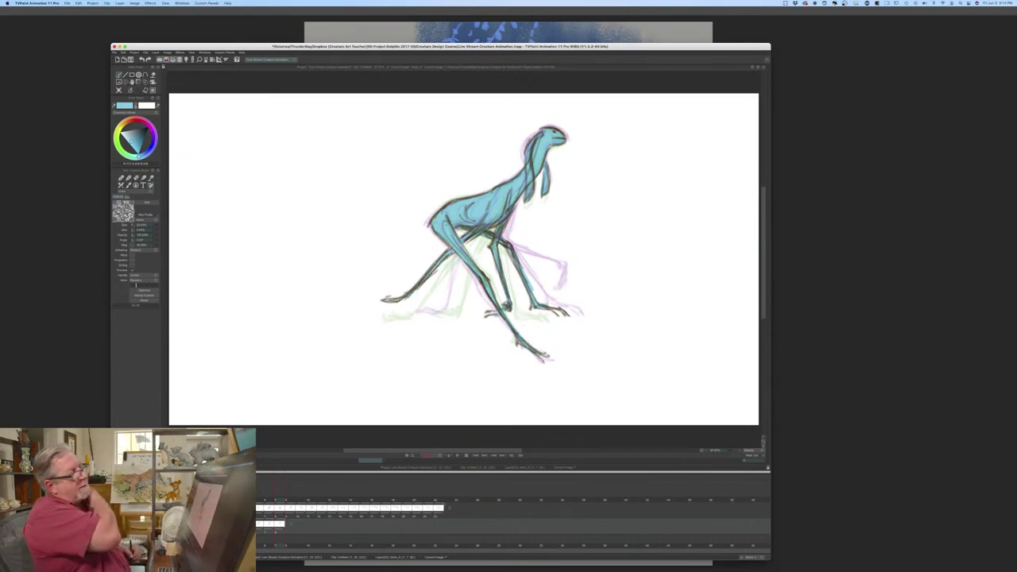
- Colour the ninth drawing light blue, from the head, ears and neck through the torso to the bent forelegs and both hind legs
key(Right)
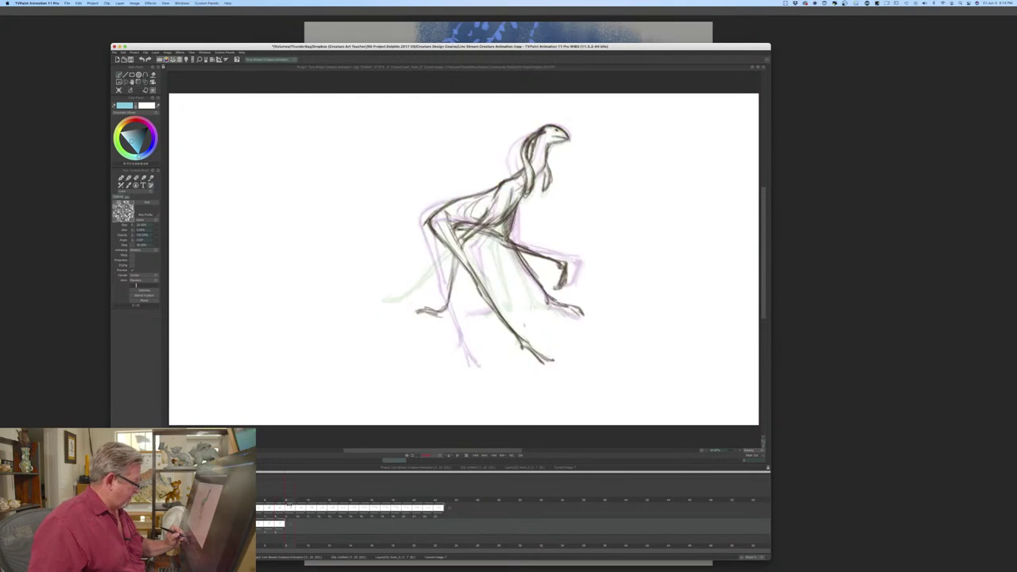
mouse_move(555, 132)
mouse_down()
mouse_move(565, 136)
mouse_move(539, 145)
mouse_move(529, 196)
mouse_move(546, 190)
mouse_move(538, 170)
mouse_up()
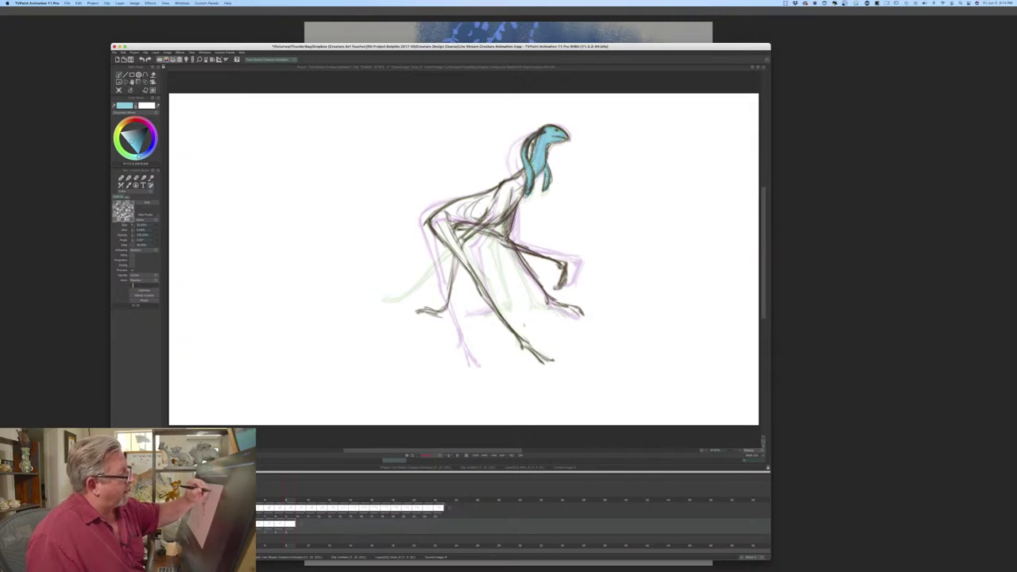
drag(526, 171, 496, 216)
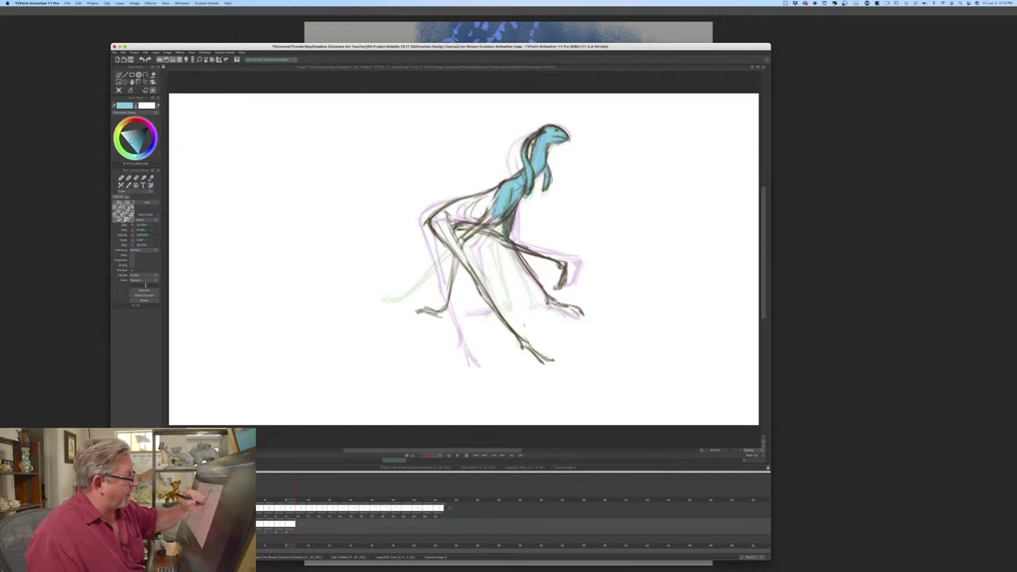
drag(525, 247, 561, 262)
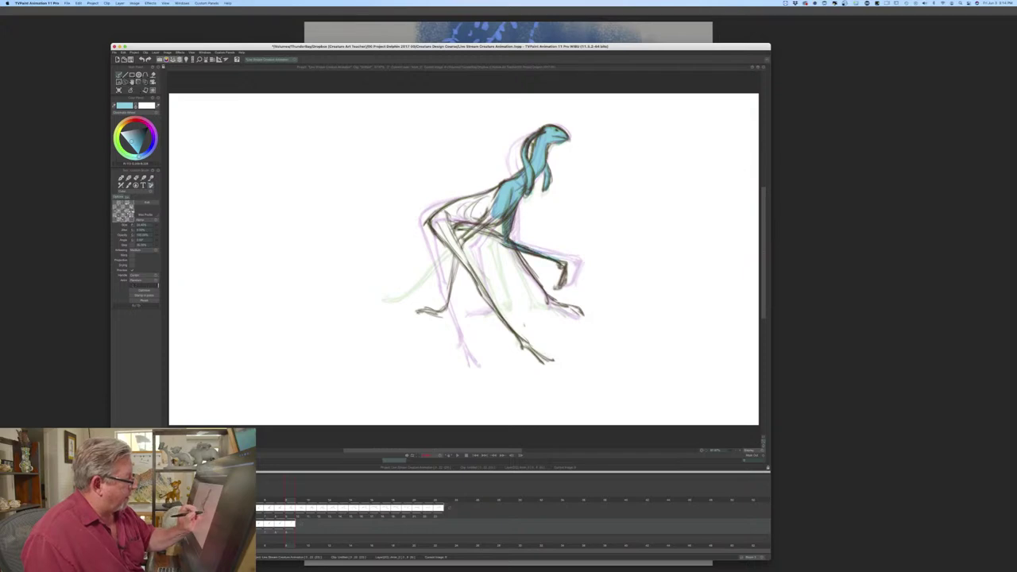
mouse_move(500, 217)
mouse_down()
mouse_move(466, 239)
mouse_move(443, 313)
mouse_move(426, 312)
mouse_up()
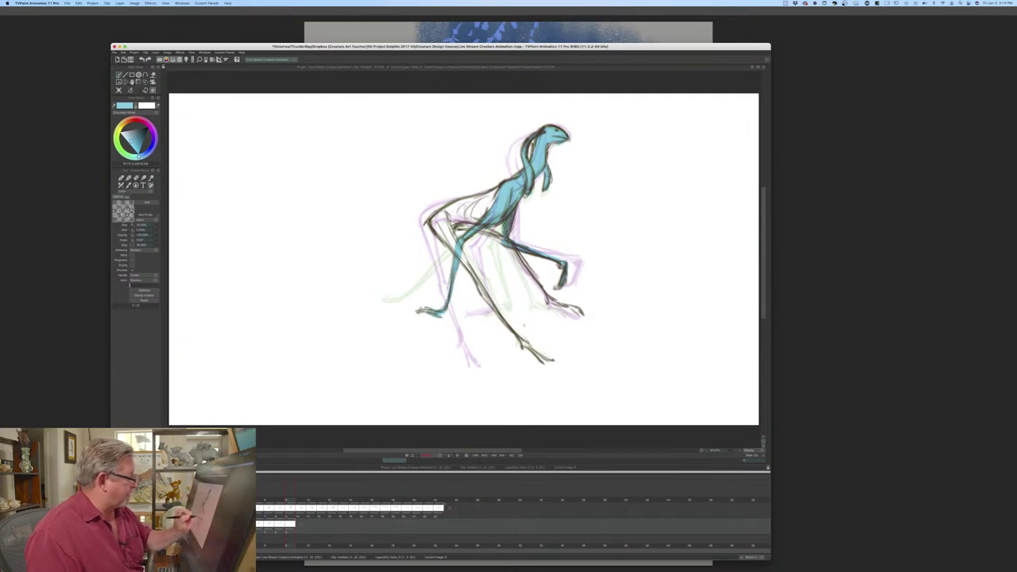
drag(462, 256, 442, 217)
mouse_move(499, 188)
mouse_down()
mouse_move(444, 212)
mouse_move(490, 200)
mouse_move(465, 215)
mouse_move(476, 219)
mouse_up()
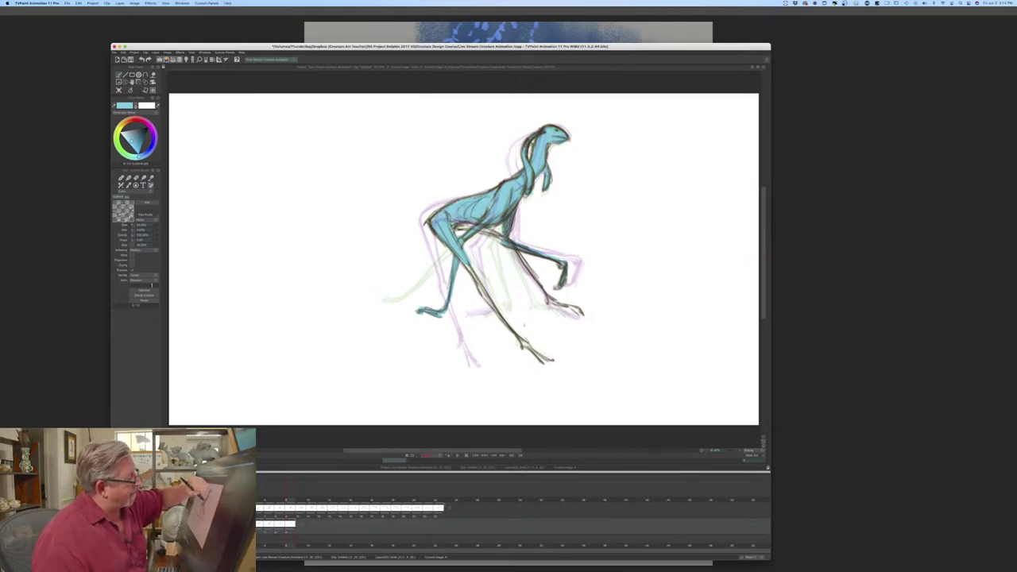
drag(488, 232, 462, 225)
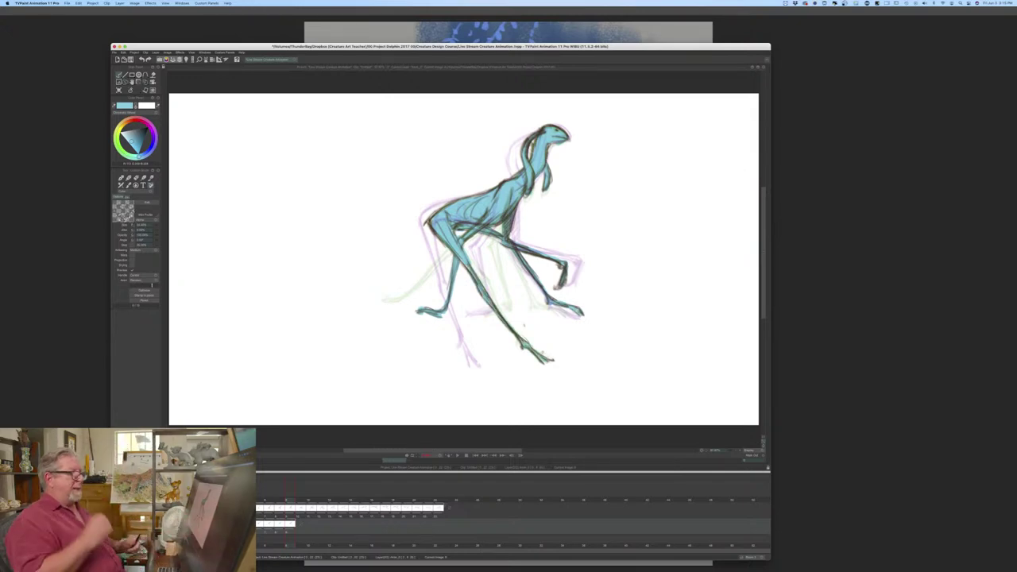
key(b)
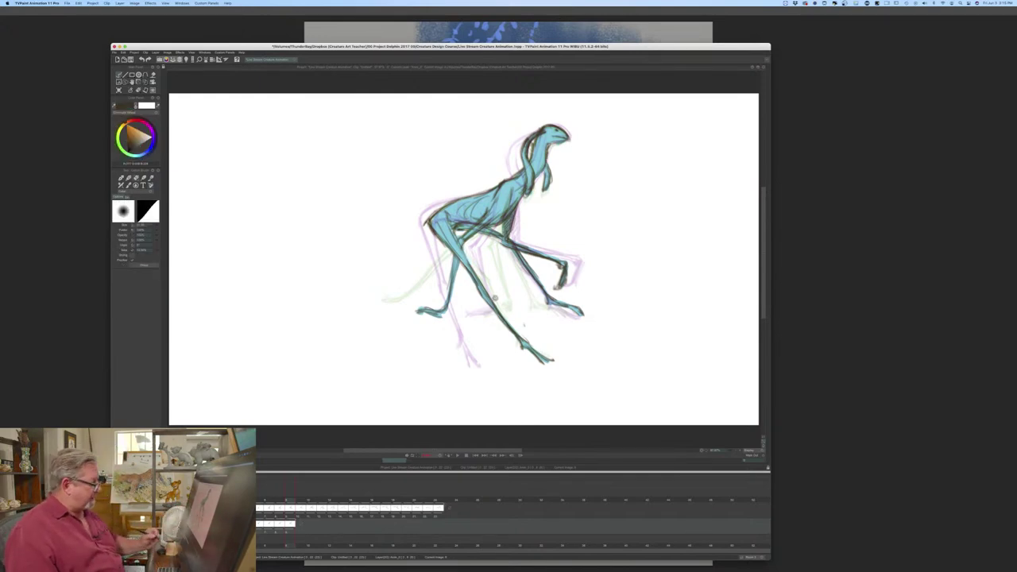
key(b)
- Colour the tenth drawing's head, swinging ears, neck, body, raised forelegs and hind legs light blue
click(299, 502)
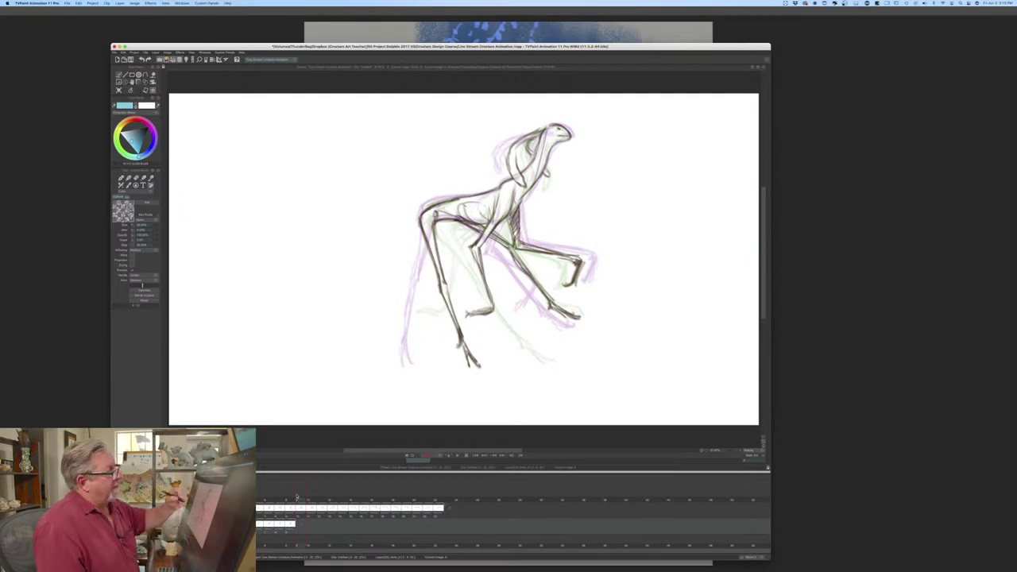
drag(560, 131, 517, 177)
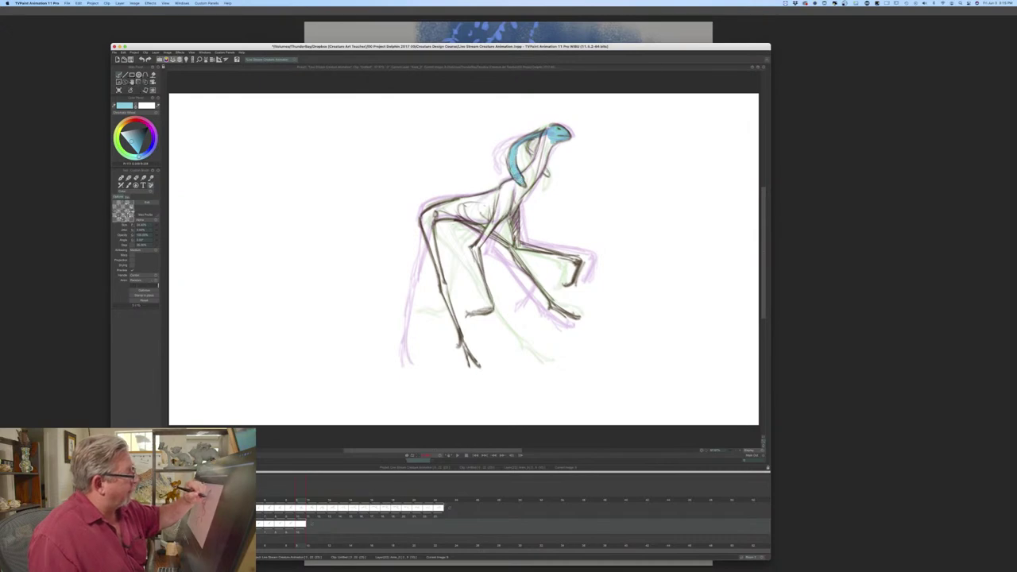
mouse_move(552, 141)
mouse_down()
mouse_move(504, 216)
mouse_move(517, 244)
mouse_move(579, 259)
mouse_up()
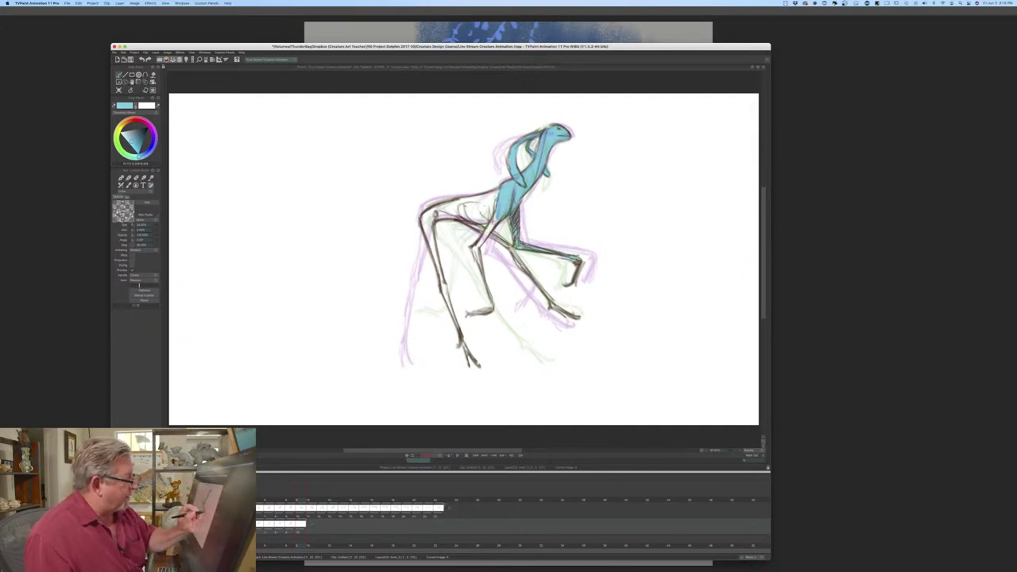
mouse_move(496, 219)
mouse_down()
mouse_move(482, 242)
mouse_move(495, 310)
mouse_move(467, 315)
mouse_move(513, 250)
mouse_move(572, 317)
mouse_move(456, 217)
mouse_move(482, 210)
mouse_move(441, 207)
mouse_move(423, 236)
mouse_move(464, 349)
mouse_up()
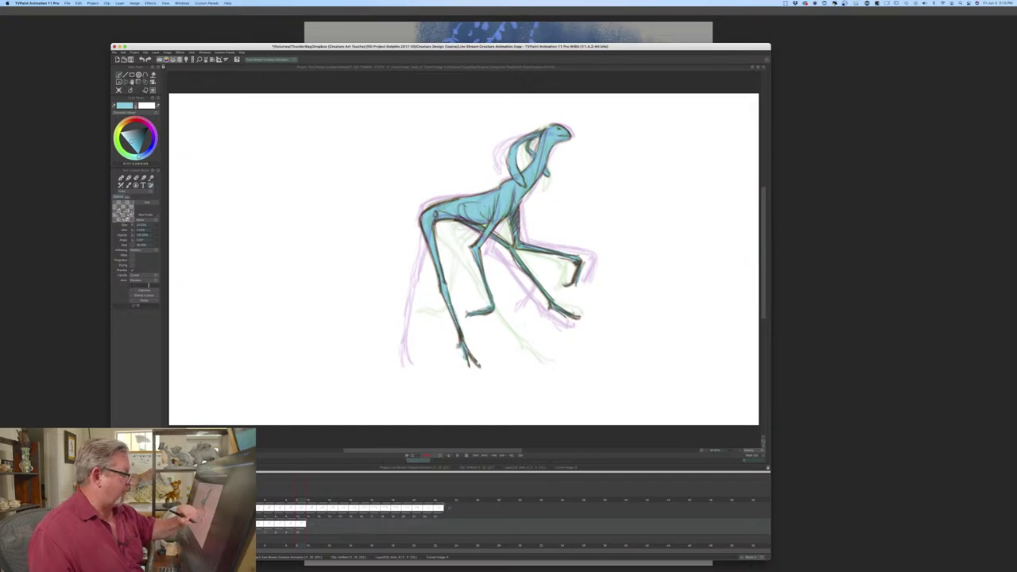
- Colour the eleventh drawing's head, lifted ears, neck, torso, bent forelegs and both hind legs light blue
mouse_move(300, 507)
mouse_down()
mouse_move(269, 507)
mouse_move(308, 499)
mouse_up()
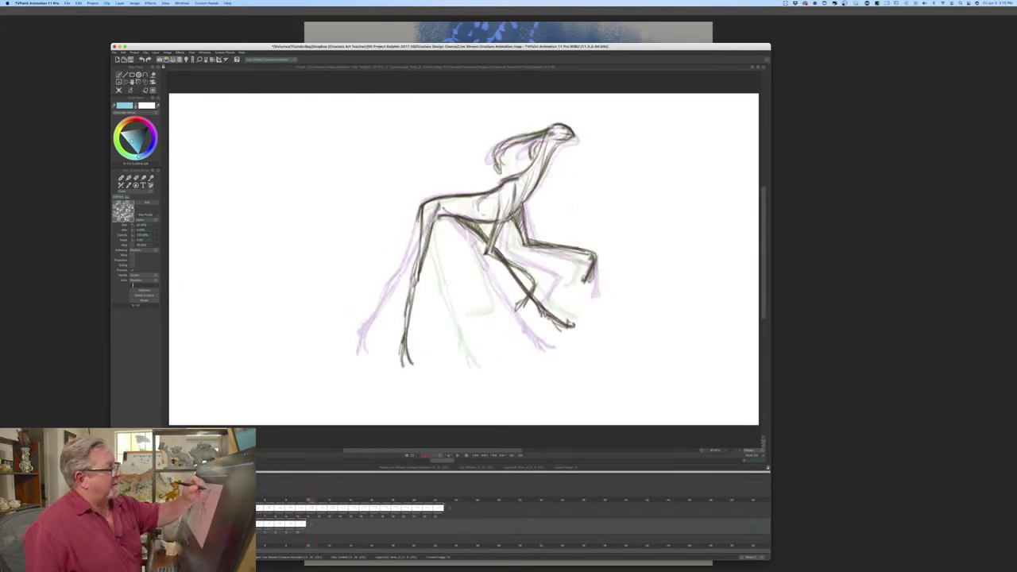
mouse_move(566, 130)
mouse_down()
mouse_move(504, 143)
mouse_move(499, 168)
mouse_move(546, 160)
mouse_move(513, 185)
mouse_move(518, 206)
mouse_move(511, 186)
mouse_move(505, 217)
mouse_move(496, 215)
mouse_up()
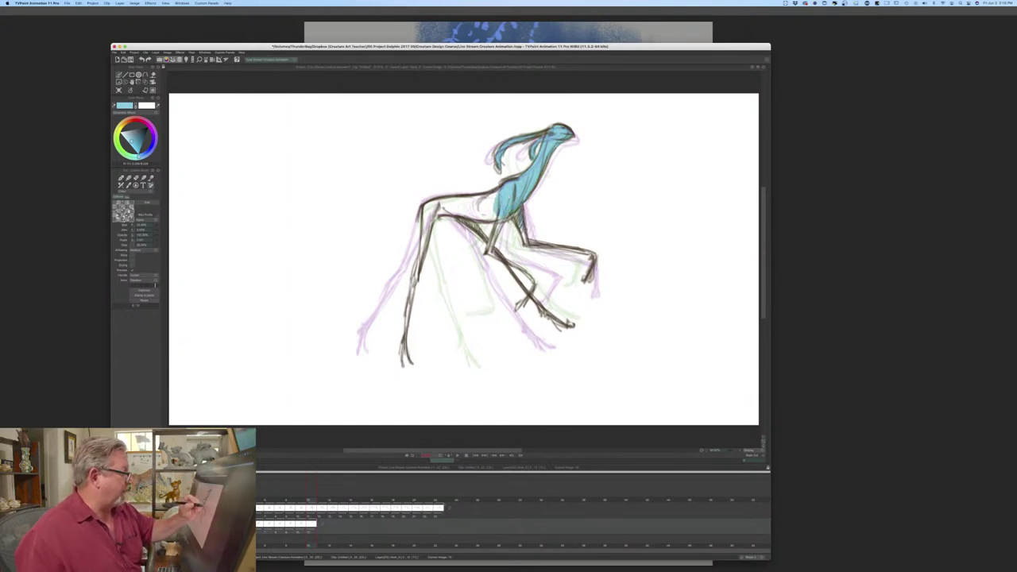
mouse_move(499, 218)
mouse_down()
mouse_move(493, 248)
mouse_move(533, 279)
mouse_move(521, 305)
mouse_up()
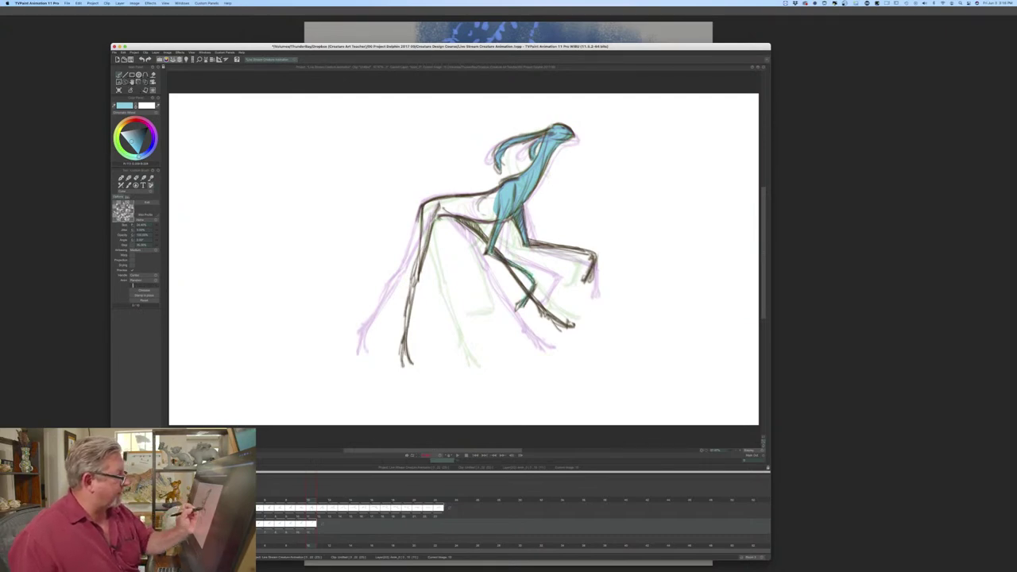
mouse_move(542, 245)
mouse_down()
mouse_move(588, 252)
mouse_move(589, 274)
mouse_up()
mouse_move(496, 220)
mouse_down()
mouse_move(478, 215)
mouse_move(477, 197)
mouse_move(494, 192)
mouse_move(442, 200)
mouse_move(451, 210)
mouse_move(438, 213)
mouse_move(427, 203)
mouse_move(433, 231)
mouse_move(408, 326)
mouse_up()
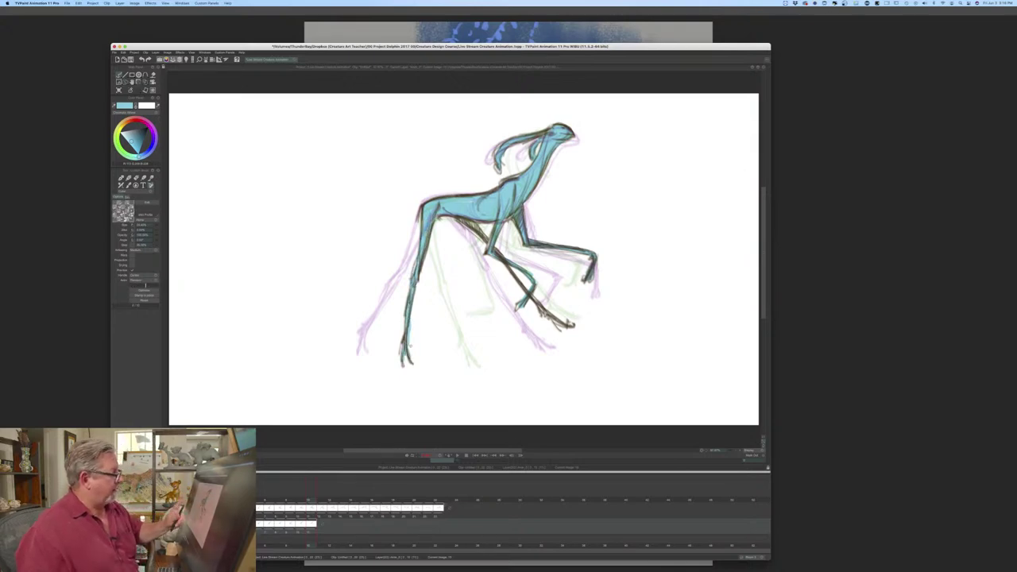
key(F1)
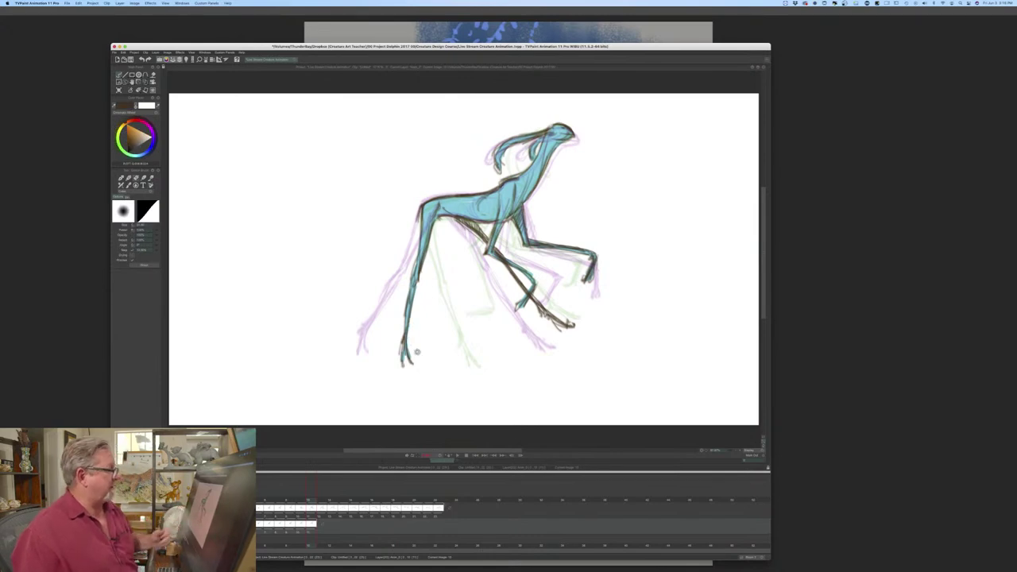
key(F2)
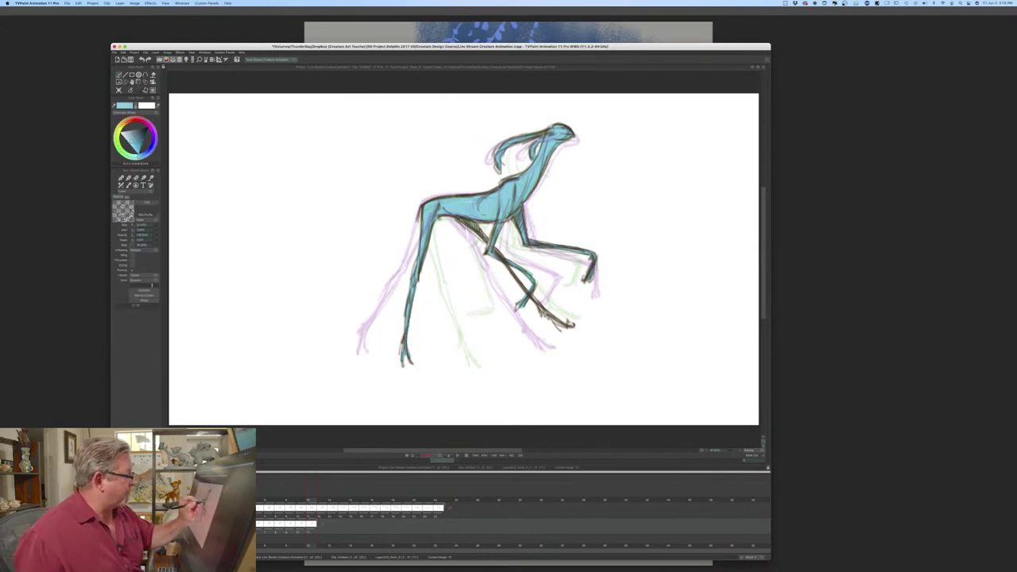
drag(533, 295, 563, 326)
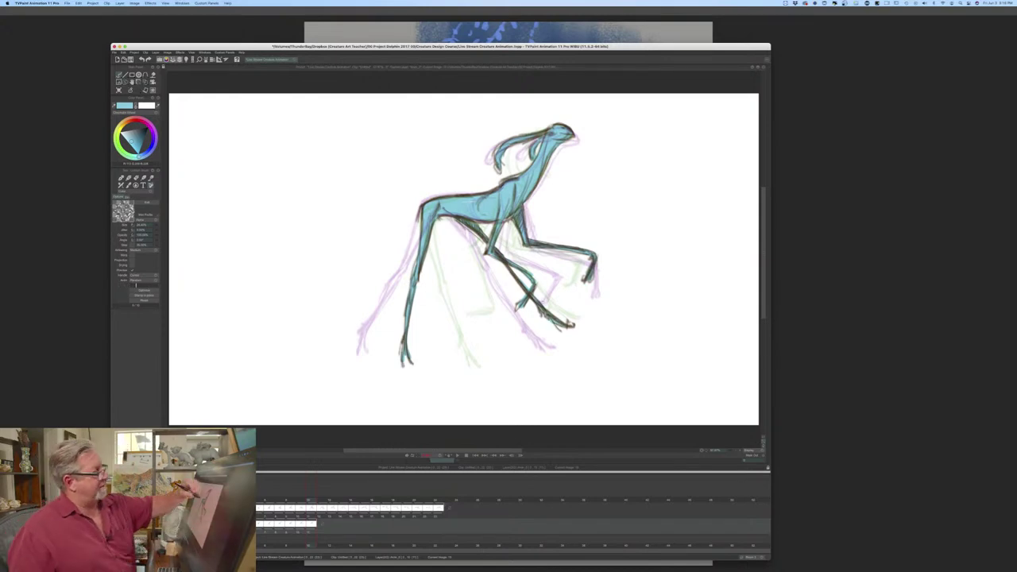
- Colour the twelfth drawing's head, trailing ears, neck, torso, tucked forelegs and wide-spread hind legs light blue
key(Right)
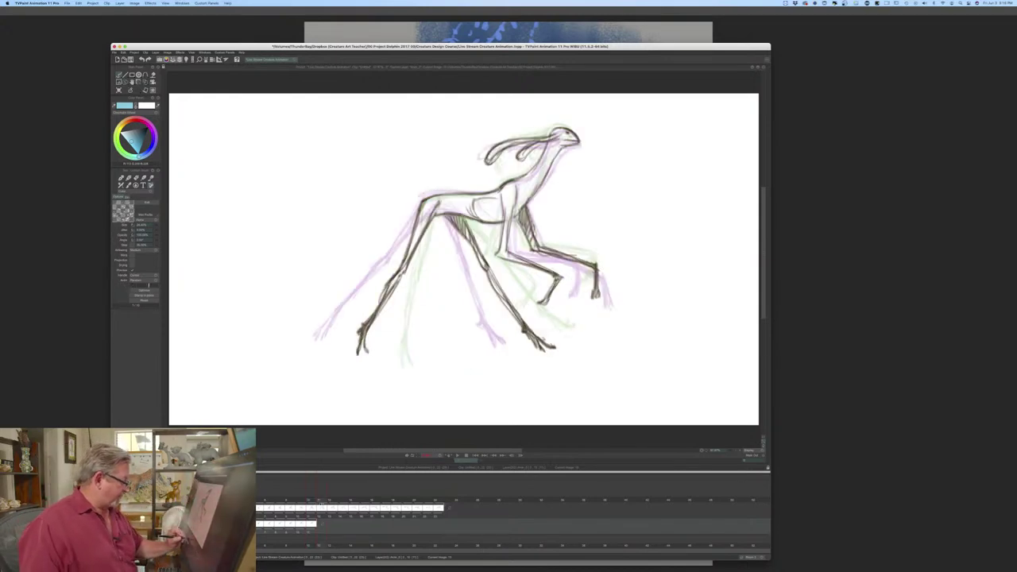
mouse_move(564, 132)
mouse_down()
mouse_move(576, 140)
mouse_move(492, 154)
mouse_move(549, 160)
mouse_move(522, 183)
mouse_move(531, 193)
mouse_move(514, 217)
mouse_up()
mouse_move(529, 180)
mouse_down()
mouse_move(507, 210)
mouse_move(504, 194)
mouse_up()
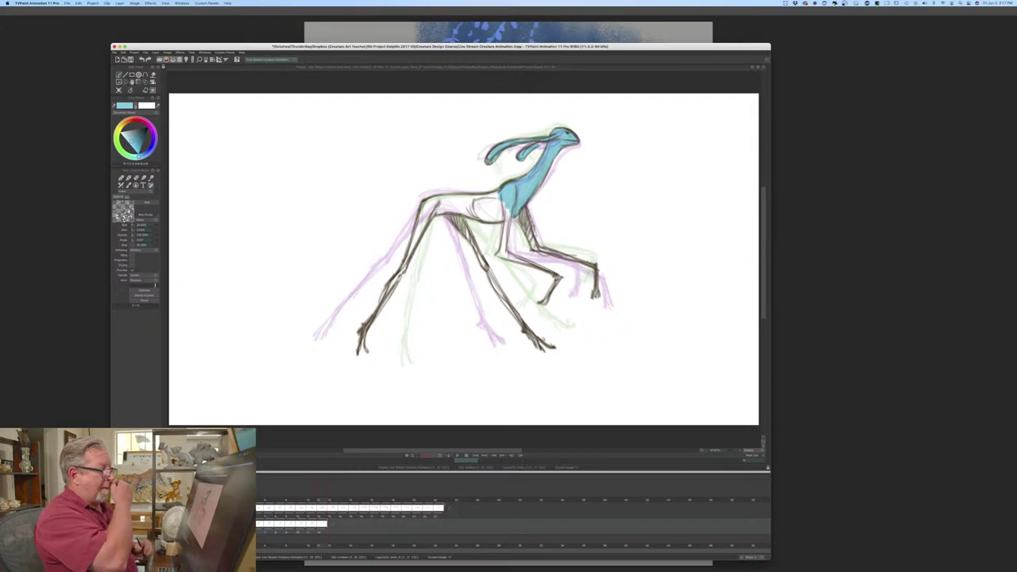
mouse_move(531, 211)
mouse_down()
mouse_move(520, 238)
mouse_move(593, 266)
mouse_move(596, 300)
mouse_move(505, 240)
mouse_up()
mouse_move(505, 202)
mouse_down()
mouse_move(500, 256)
mouse_move(560, 277)
mouse_up()
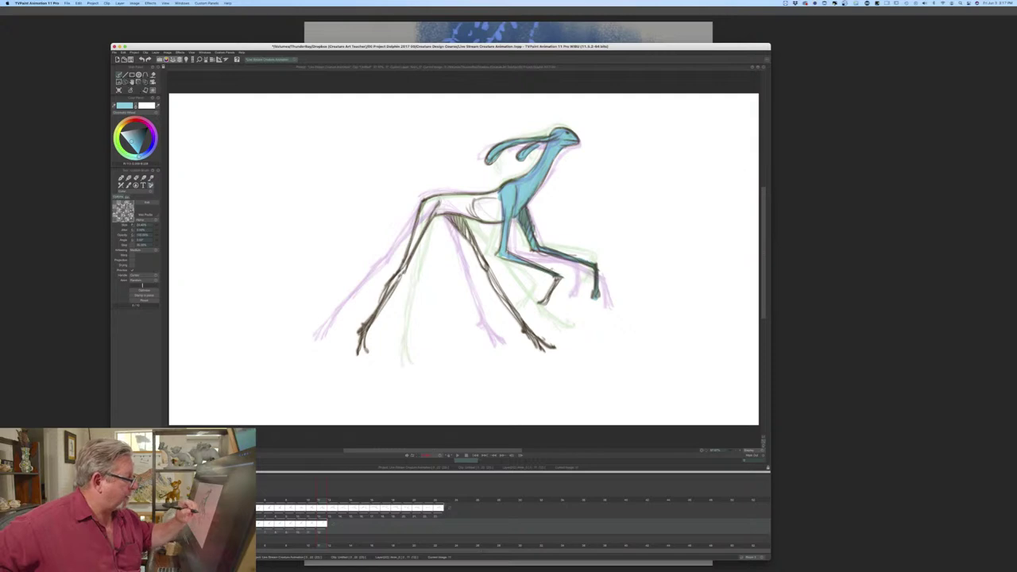
mouse_move(500, 221)
mouse_down()
mouse_move(470, 198)
mouse_move(429, 203)
mouse_move(476, 214)
mouse_move(419, 205)
mouse_move(420, 238)
mouse_move(386, 298)
mouse_up()
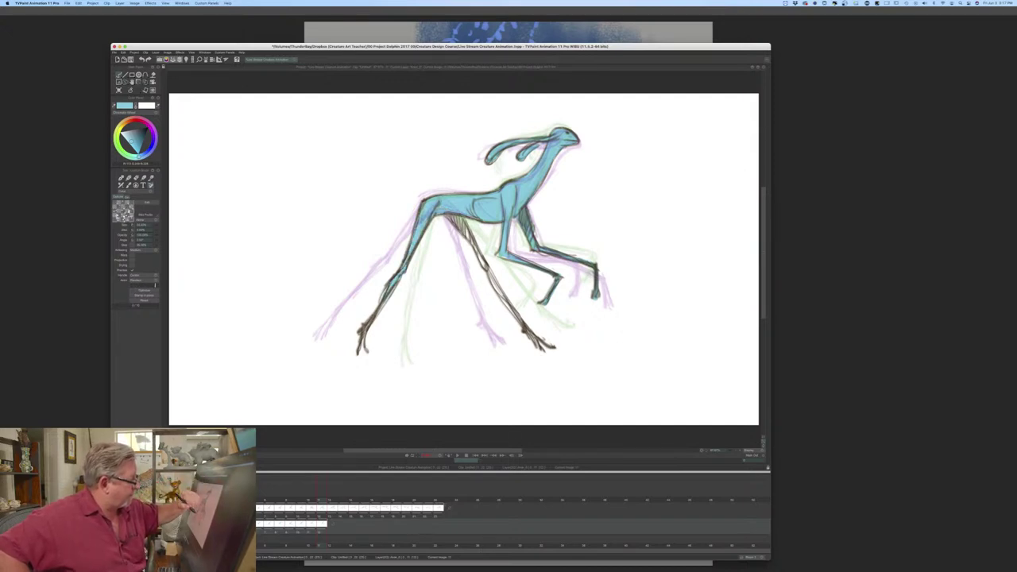
mouse_move(457, 219)
mouse_down()
mouse_move(475, 241)
mouse_move(448, 215)
mouse_move(509, 304)
mouse_up()
drag(511, 307, 520, 319)
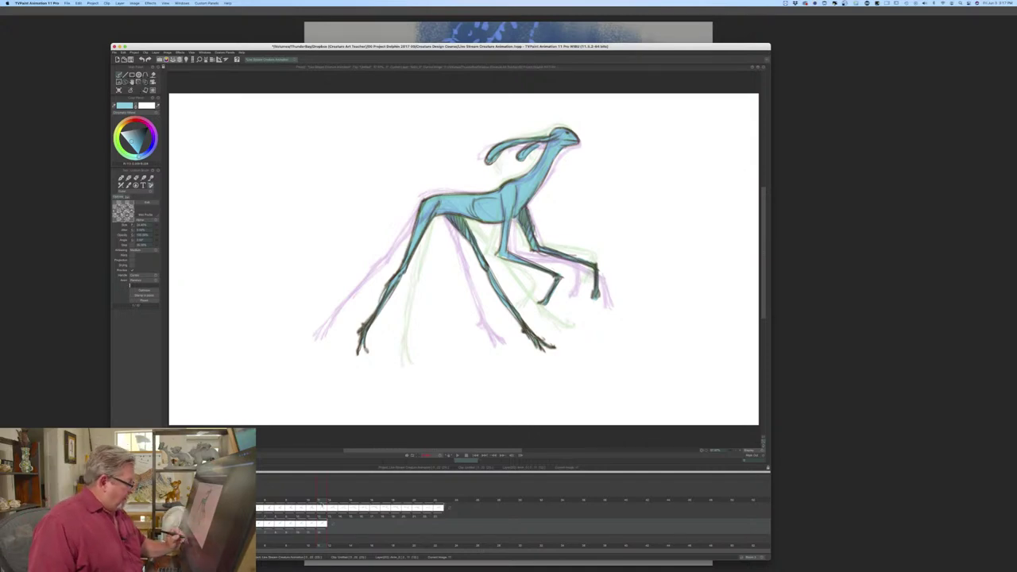
- Flip back through the coloured drawings to check the motion and the consistency of the light blue fill
key(Left)
key(Left)
key(Left)
key(Left)
key(Left)
key(Left)
key(Left)
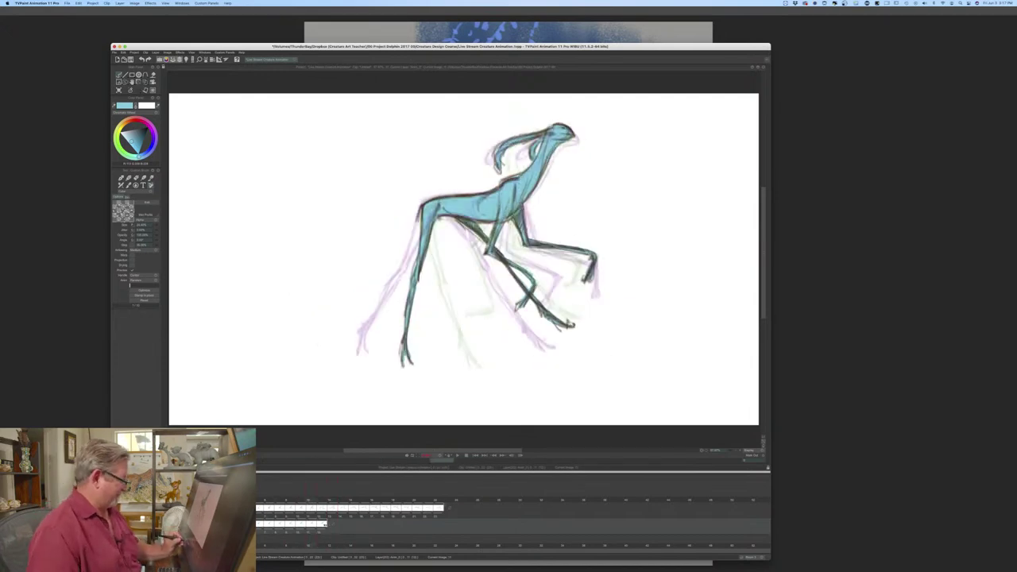
- Colour the thirteenth drawing's head, trailing ear, neck, torso and upper forelegs light blue, using the neighbouring ghosted drawings as reference
mouse_move(561, 135)
mouse_down()
mouse_move(576, 145)
mouse_move(559, 150)
mouse_up()
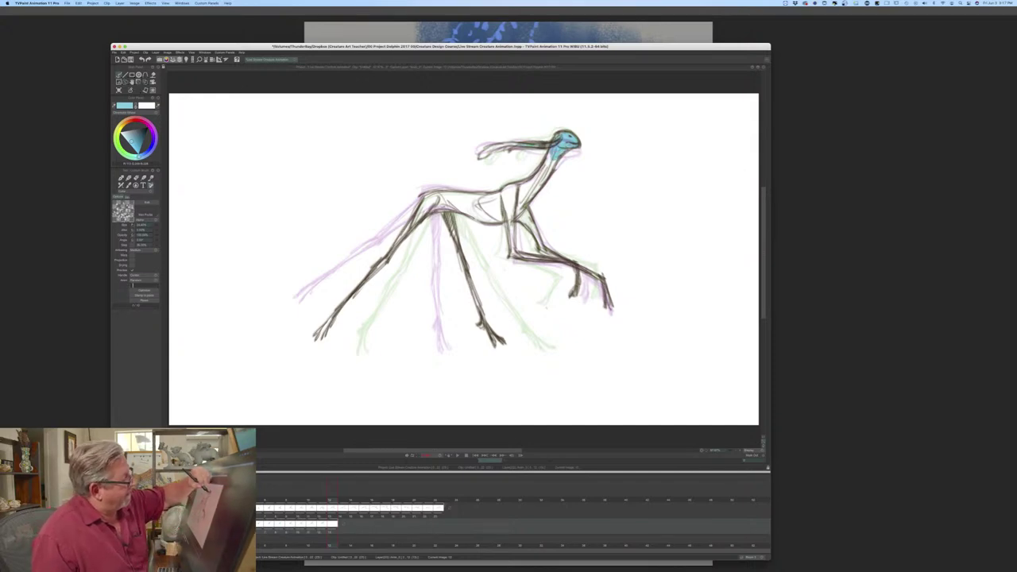
mouse_move(506, 148)
mouse_down()
mouse_move(480, 152)
mouse_move(497, 151)
mouse_up()
mouse_move(558, 159)
mouse_down()
mouse_move(520, 205)
mouse_move(512, 189)
mouse_move(507, 210)
mouse_move(558, 258)
mouse_up()
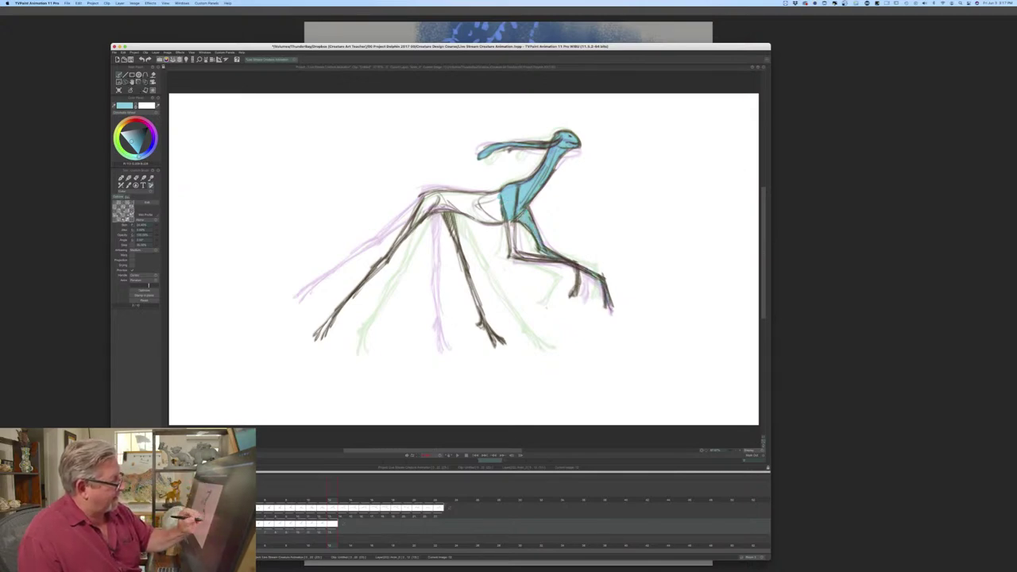
drag(513, 221, 513, 252)
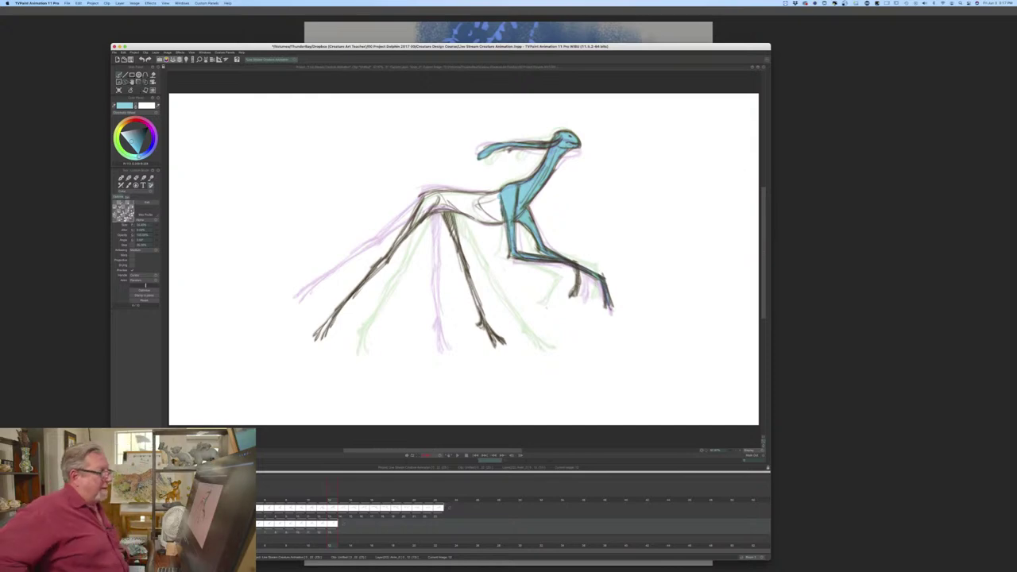
mouse_move(503, 216)
mouse_down()
mouse_move(487, 222)
mouse_move(480, 208)
mouse_move(497, 192)
mouse_move(429, 196)
mouse_move(480, 202)
mouse_move(465, 211)
mouse_up()
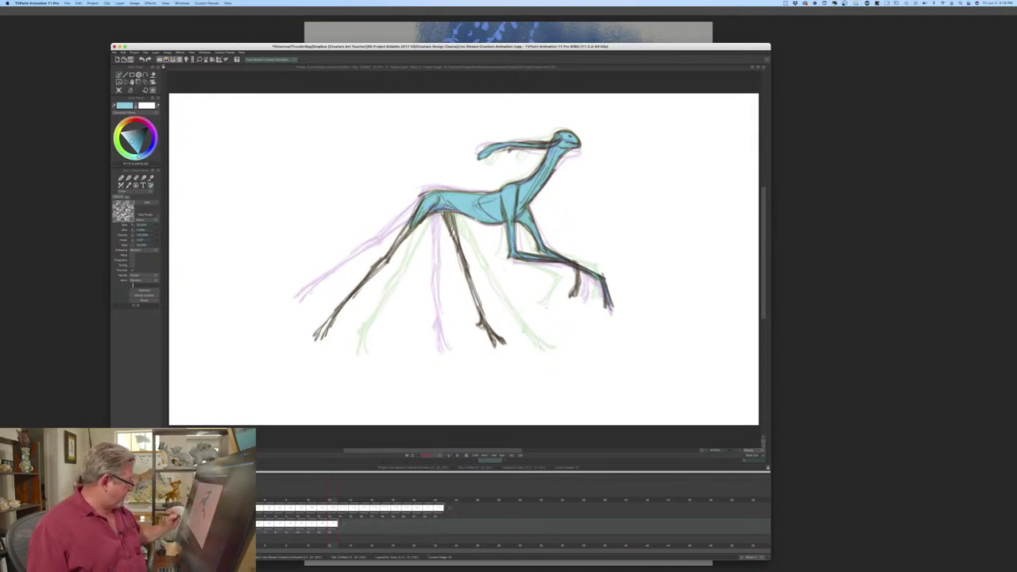
- Hide the ghosted neighbouring drawings and colour the thirteenth drawing's two long hind legs and remaining forefoot light blue
key(l)
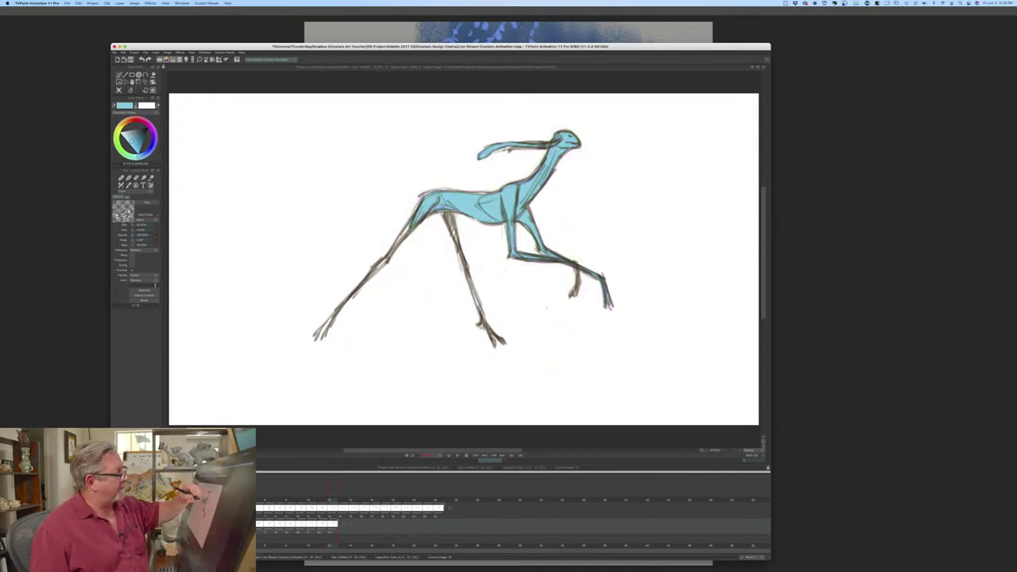
drag(413, 217, 398, 244)
drag(365, 276, 332, 320)
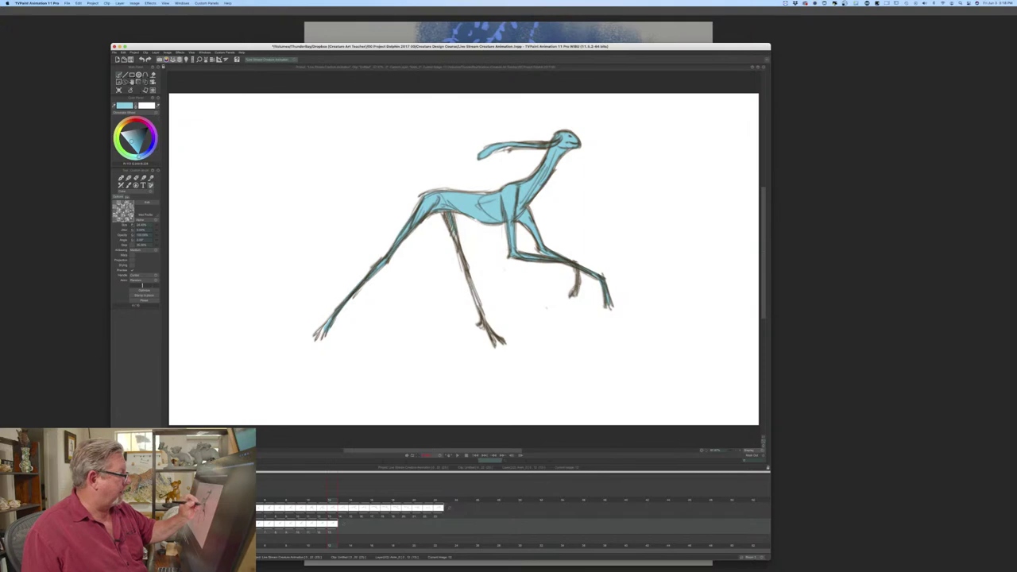
drag(454, 234, 493, 339)
drag(577, 269, 574, 294)
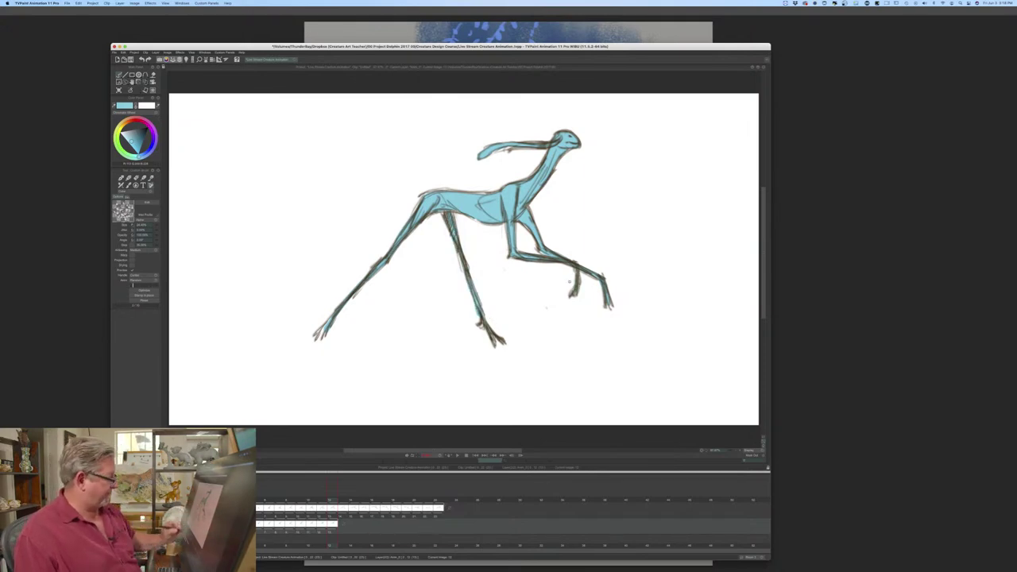
- Colour the fourteenth drawing's head, streaming ears, neck, torso, bent forelegs, trailing hind leg and vertical hind leg light blue
mouse_move(331, 500)
mouse_down()
mouse_move(216, 504)
mouse_move(342, 512)
mouse_up()
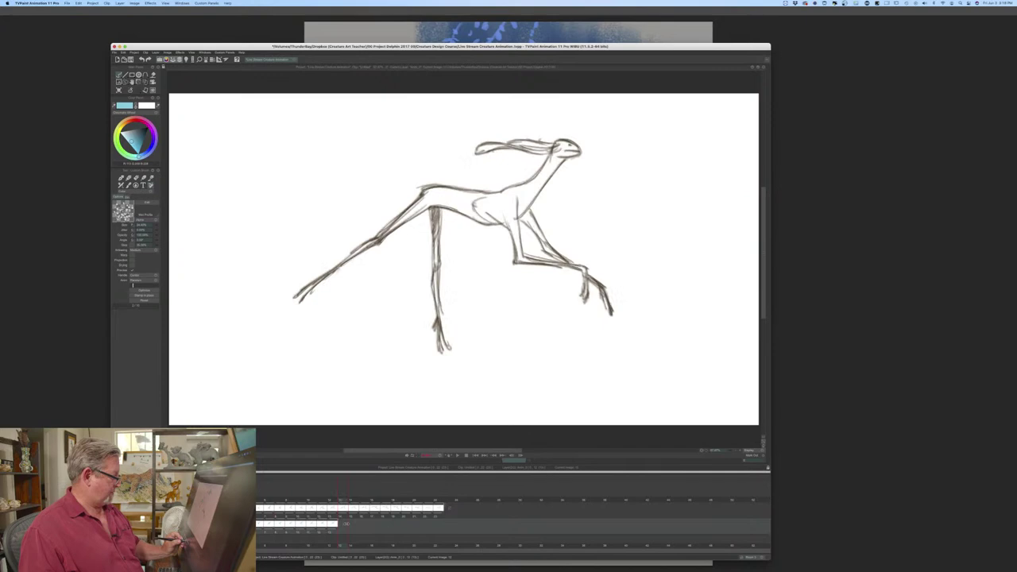
mouse_move(562, 143)
mouse_down()
mouse_move(570, 146)
mouse_move(477, 150)
mouse_up()
mouse_move(553, 144)
mouse_down()
mouse_move(513, 146)
mouse_move(548, 171)
mouse_move(543, 184)
mouse_move(521, 213)
mouse_move(517, 194)
mouse_move(498, 211)
mouse_move(530, 221)
mouse_move(549, 249)
mouse_up()
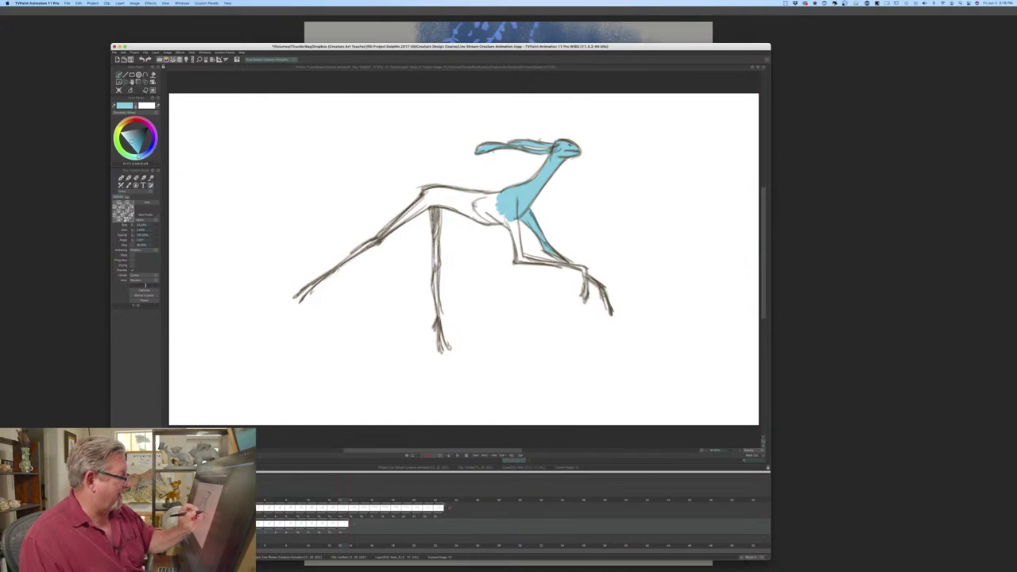
mouse_move(574, 268)
mouse_down()
mouse_move(529, 262)
mouse_move(587, 298)
mouse_up()
mouse_move(519, 220)
mouse_down()
mouse_move(518, 256)
mouse_move(513, 226)
mouse_move(481, 203)
mouse_move(488, 217)
mouse_move(426, 191)
mouse_move(410, 211)
mouse_move(420, 210)
mouse_move(311, 291)
mouse_up()
drag(437, 218, 436, 277)
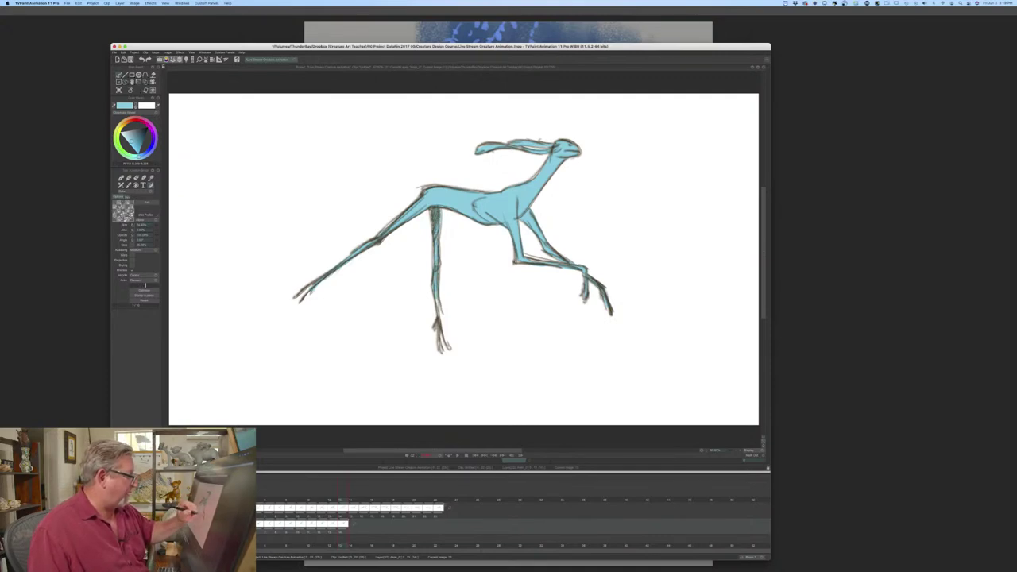
drag(436, 318, 441, 346)
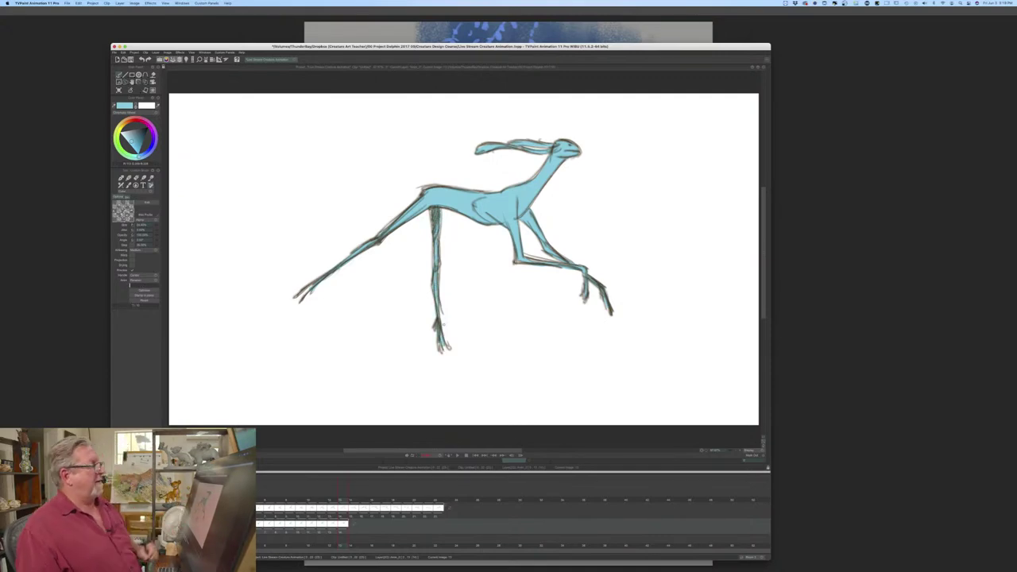
click(351, 507)
click(354, 507)
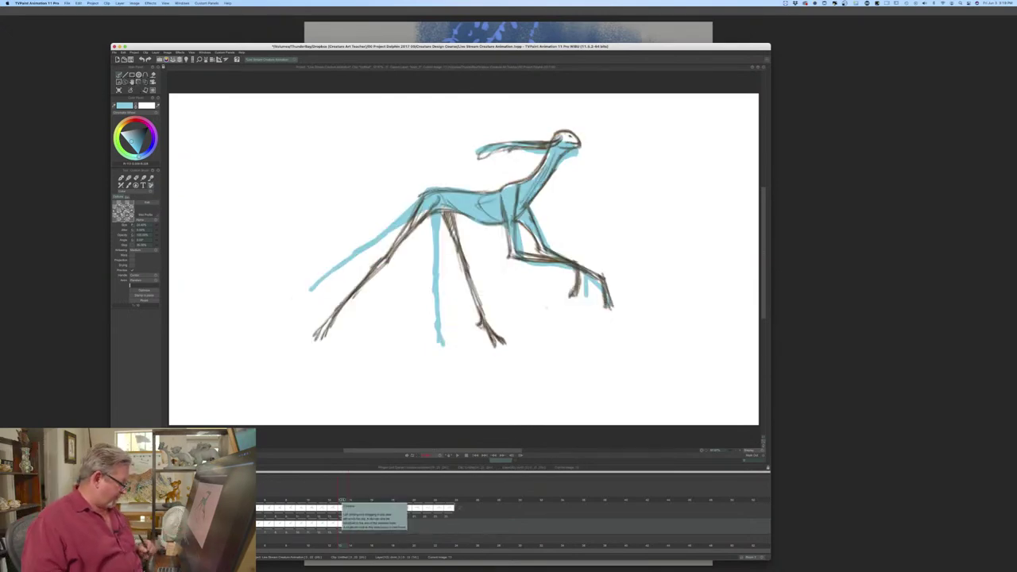
click(342, 500)
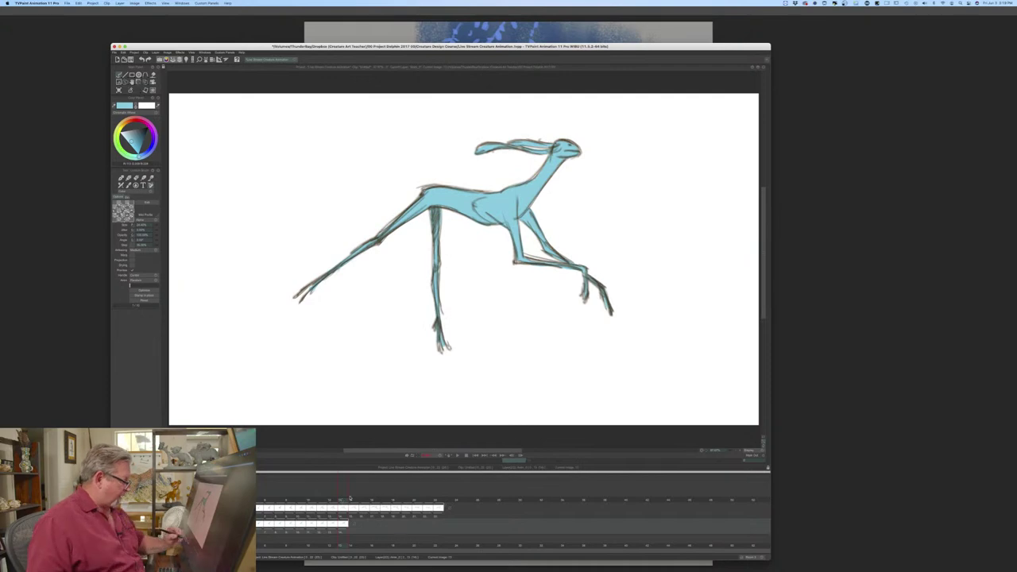
- Colour the fifteenth drawing's head, swept-back ears, neck, torso, crossing forelegs and both hind legs light blue
click(349, 498)
mouse_move(568, 151)
mouse_down()
mouse_move(574, 159)
mouse_move(559, 164)
mouse_move(539, 146)
mouse_move(551, 155)
mouse_move(539, 186)
mouse_move(520, 210)
mouse_move(501, 200)
mouse_move(496, 208)
mouse_move(593, 285)
mouse_up()
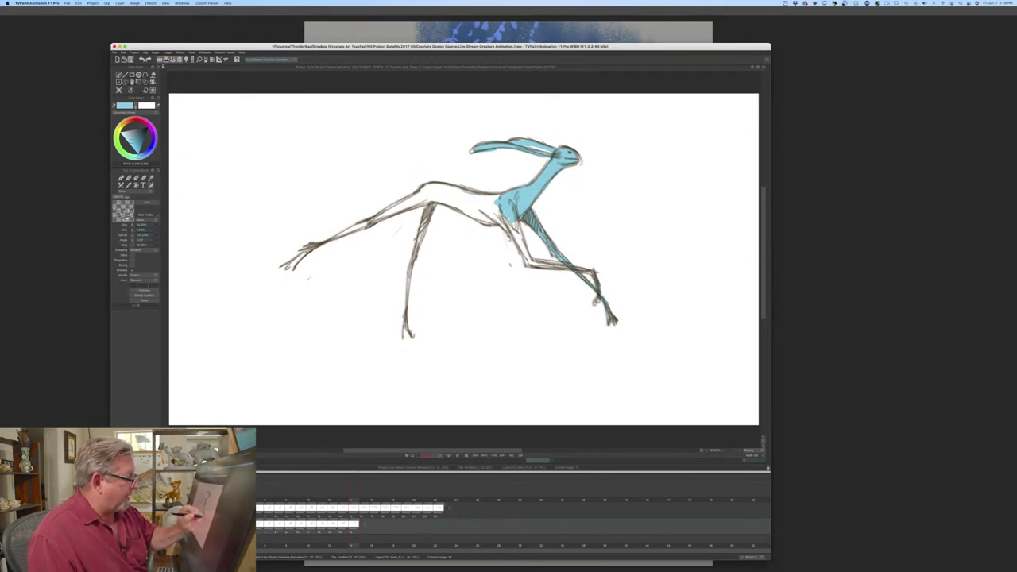
drag(537, 263, 568, 268)
drag(517, 222, 524, 259)
mouse_move(501, 196)
mouse_down()
mouse_move(433, 185)
mouse_move(489, 202)
mouse_move(505, 227)
mouse_move(436, 197)
mouse_move(477, 205)
mouse_move(425, 192)
mouse_move(323, 243)
mouse_up()
drag(434, 207, 406, 319)
drag(414, 261, 409, 305)
drag(416, 254, 403, 323)
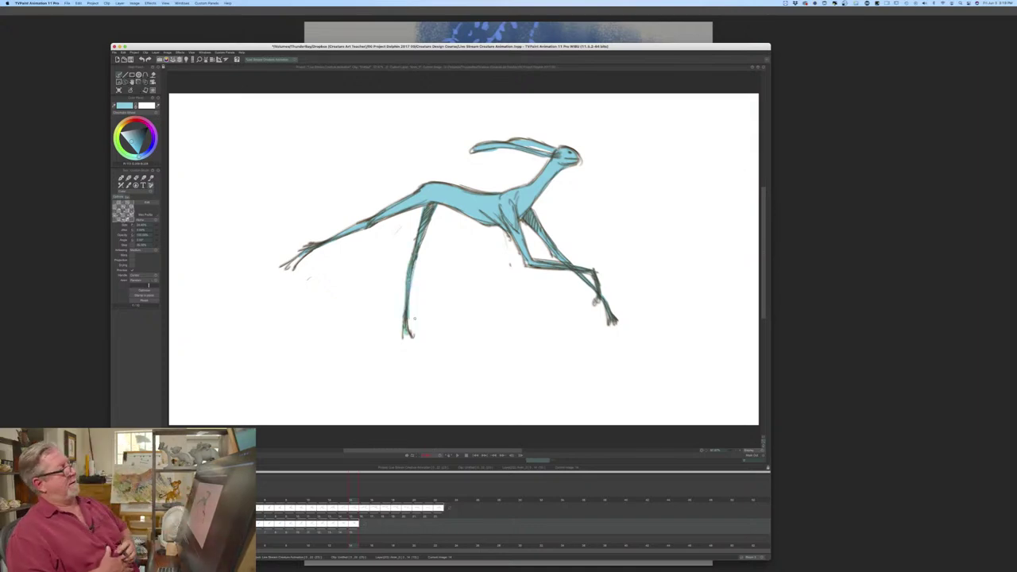
- Colour the sixteenth drawing's head, ears, neck, torso, forward-reaching forelegs and backward-stretched hind legs light blue
key(Right)
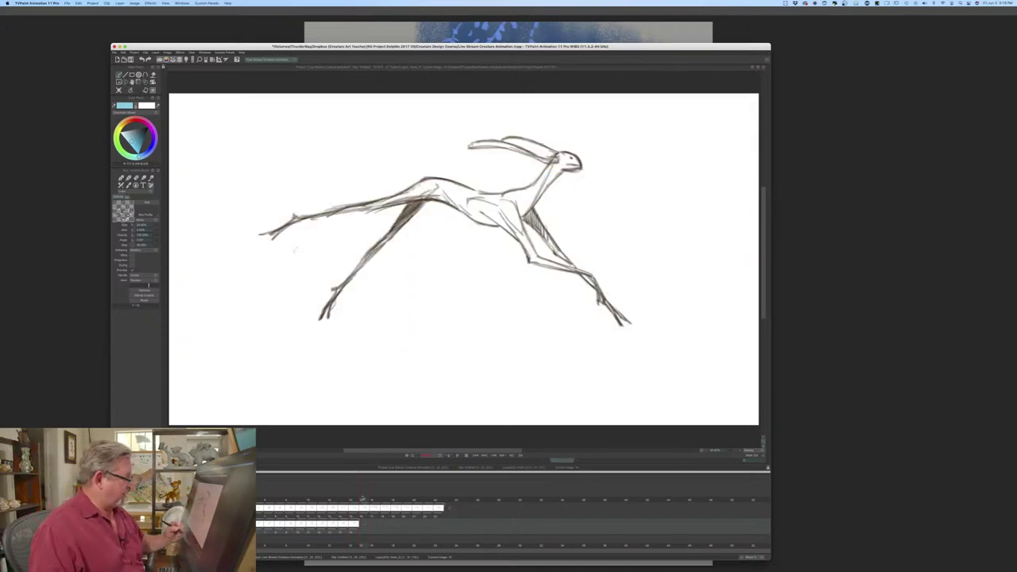
mouse_move(566, 157)
mouse_down()
mouse_move(508, 142)
mouse_move(526, 153)
mouse_move(471, 145)
mouse_up()
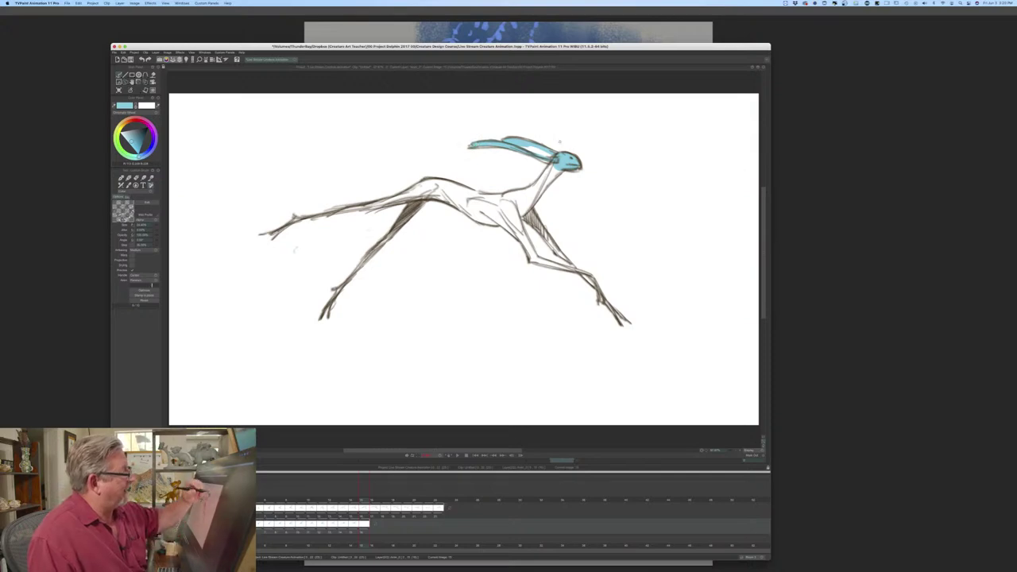
mouse_move(555, 166)
mouse_down()
mouse_move(522, 215)
mouse_move(525, 194)
mouse_move(500, 202)
mouse_move(501, 215)
mouse_move(605, 291)
mouse_move(619, 316)
mouse_move(609, 298)
mouse_up()
key(e)
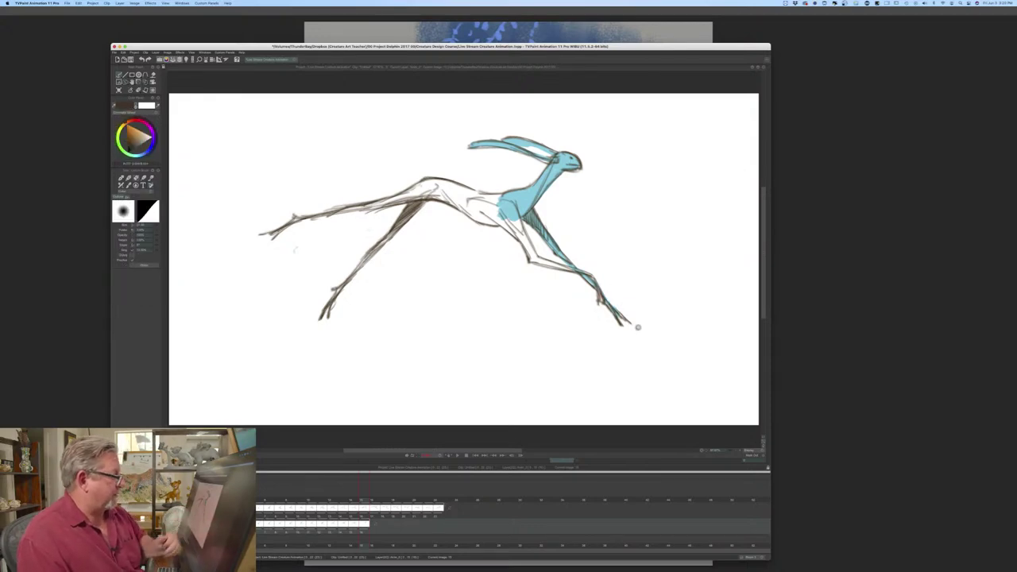
key(n)
drag(546, 262, 580, 274)
mouse_move(526, 239)
mouse_down()
mouse_move(533, 256)
mouse_move(516, 222)
mouse_move(510, 238)
mouse_move(480, 208)
mouse_move(490, 197)
mouse_move(442, 184)
mouse_move(492, 222)
mouse_move(442, 197)
mouse_move(476, 203)
mouse_up()
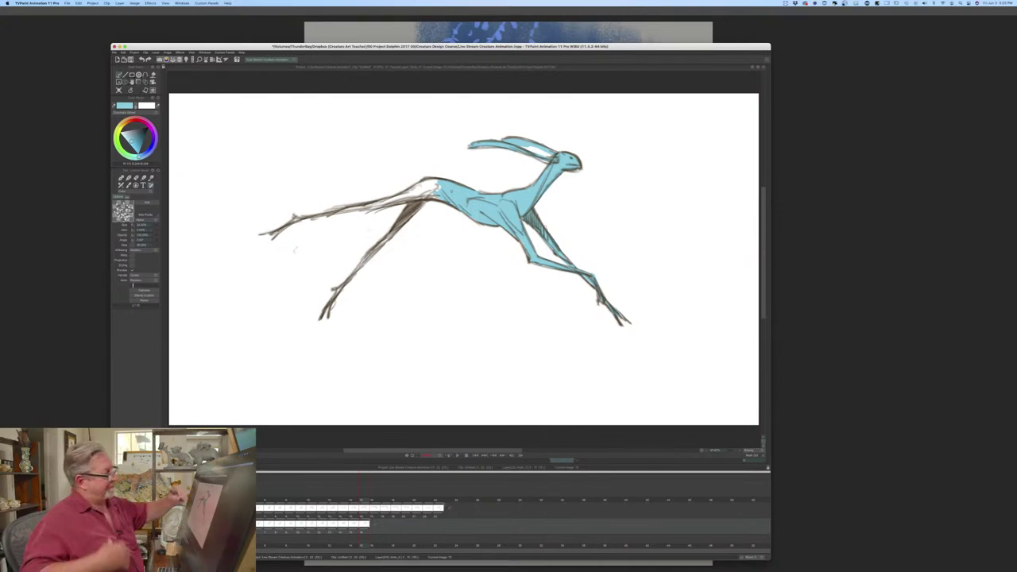
mouse_move(437, 182)
mouse_down()
mouse_move(407, 194)
mouse_move(439, 191)
mouse_move(313, 217)
mouse_up()
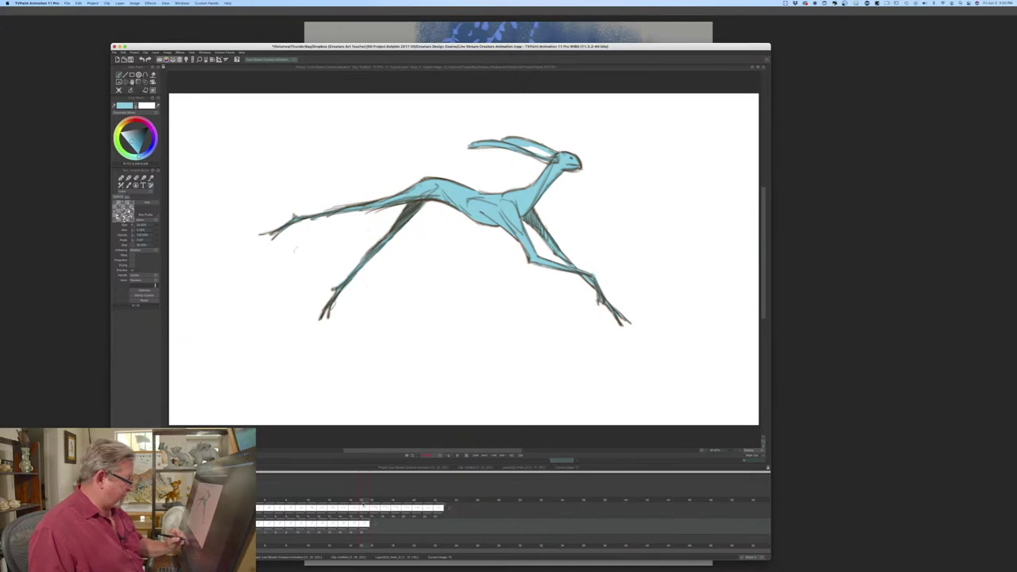
- Colour the seventeenth drawing's head, thin ears, neck, outstretched forelegs, torso and fully extended hind legs light blue
click(371, 501)
click(569, 165)
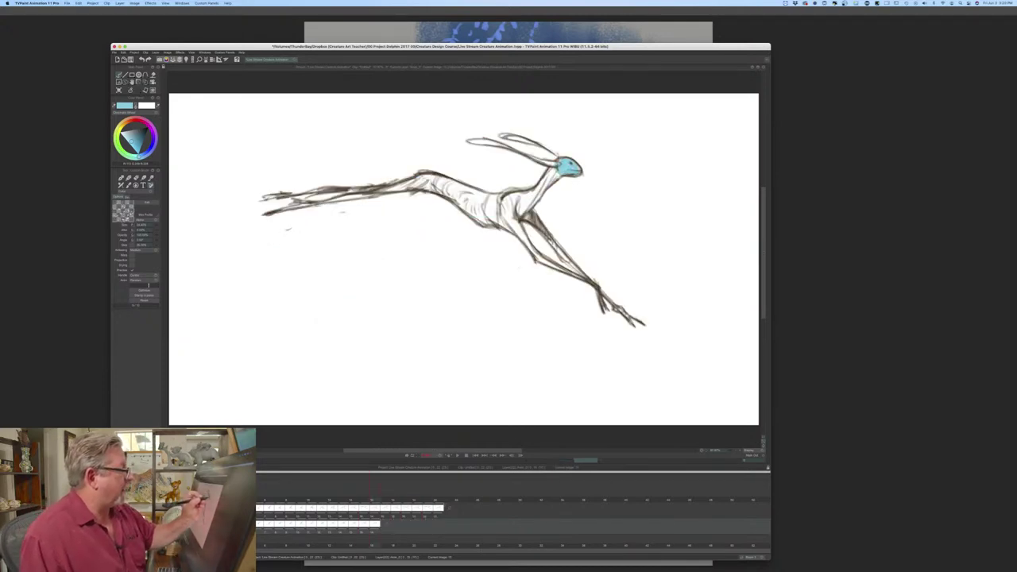
click(526, 146)
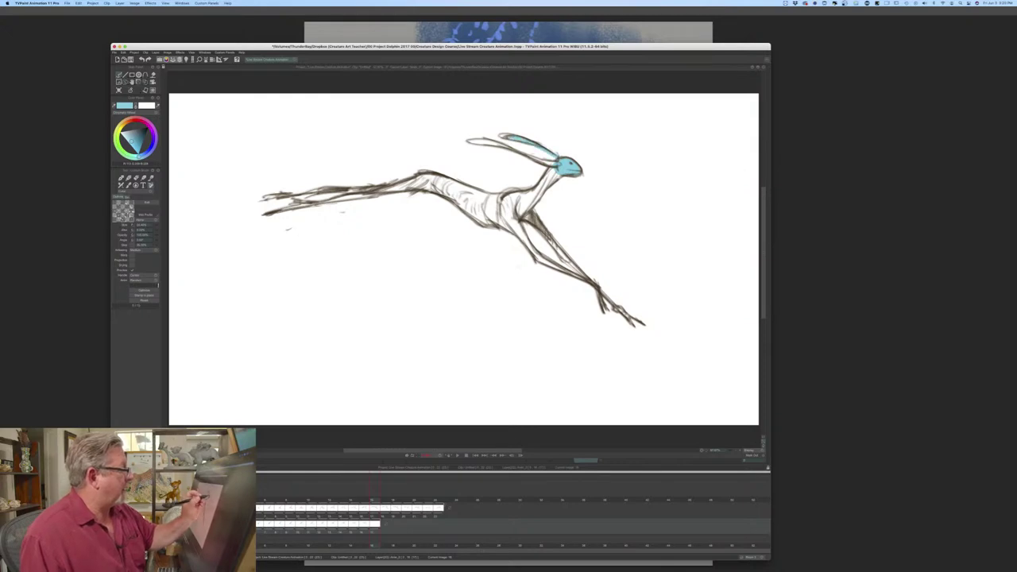
click(499, 143)
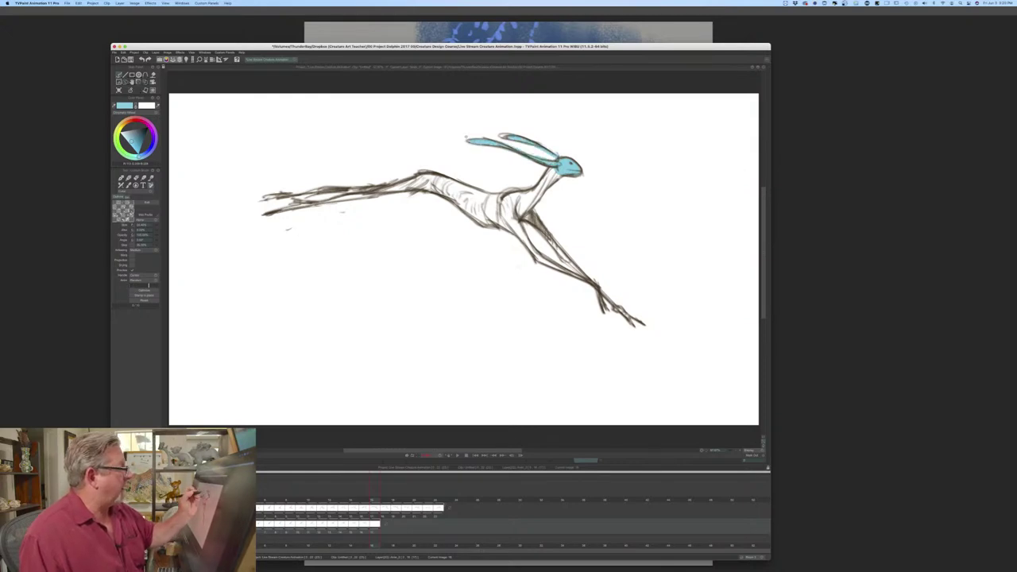
click(546, 182)
mouse_move(541, 194)
mouse_down()
mouse_move(521, 216)
mouse_move(529, 194)
mouse_move(513, 201)
mouse_move(508, 216)
mouse_move(619, 308)
mouse_up()
mouse_move(572, 275)
mouse_down()
mouse_move(536, 256)
mouse_move(496, 211)
mouse_move(473, 208)
mouse_move(539, 251)
mouse_up()
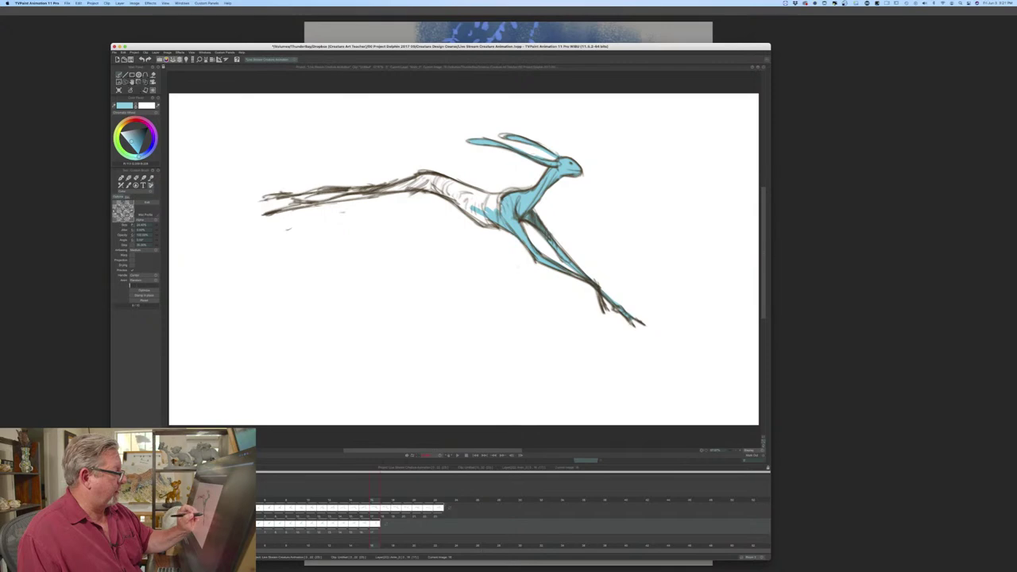
mouse_move(501, 199)
mouse_down()
mouse_move(481, 211)
mouse_move(465, 195)
mouse_move(485, 222)
mouse_move(442, 187)
mouse_move(456, 184)
mouse_move(479, 193)
mouse_move(394, 186)
mouse_move(282, 206)
mouse_up()
drag(369, 189, 321, 190)
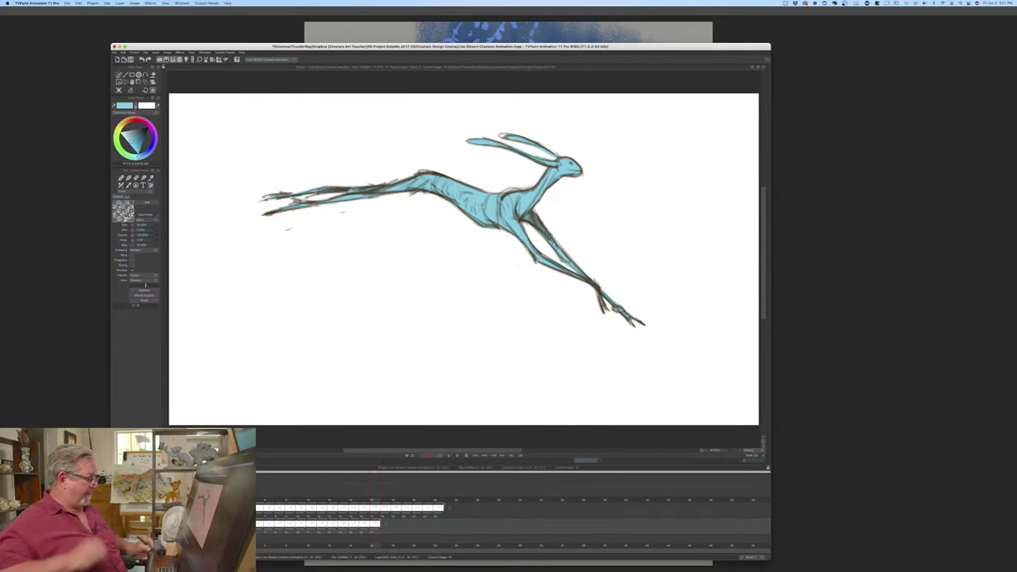
- Colour the eighteenth drawing's head, raised ears, neck, forelegs, torso and airborne hind legs light blue
drag(376, 501, 389, 501)
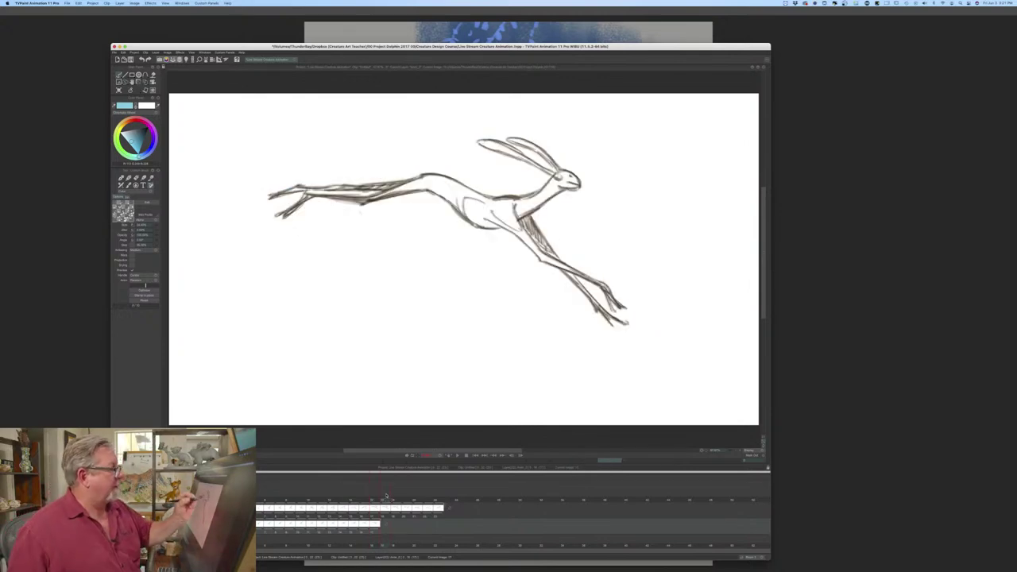
mouse_move(562, 176)
mouse_down()
mouse_move(577, 183)
mouse_move(493, 143)
mouse_move(516, 156)
mouse_move(512, 141)
mouse_move(559, 169)
mouse_up()
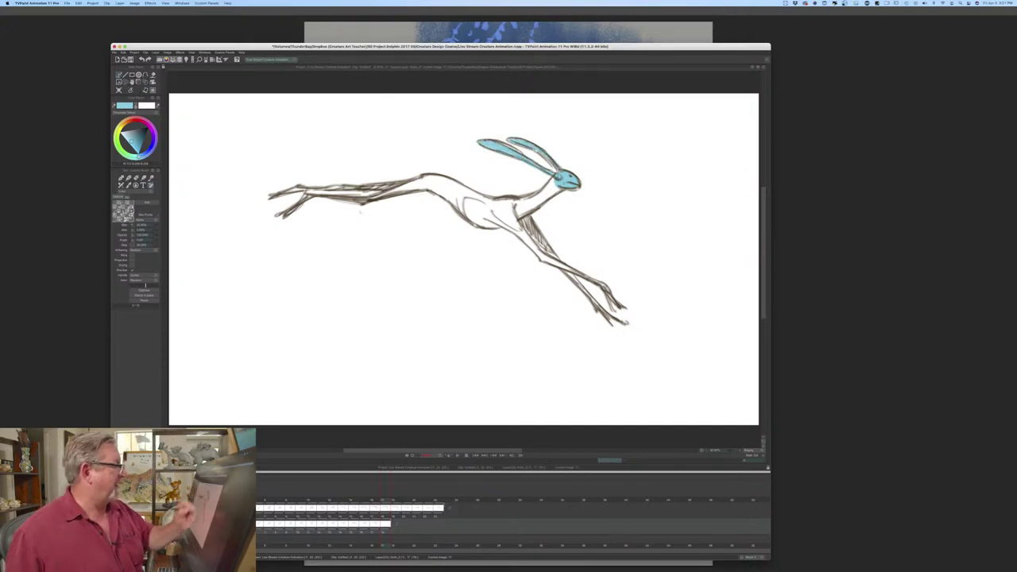
mouse_move(556, 191)
mouse_down()
mouse_move(531, 208)
mouse_move(547, 191)
mouse_move(522, 201)
mouse_move(521, 216)
mouse_move(477, 224)
mouse_move(543, 248)
mouse_move(516, 233)
mouse_up()
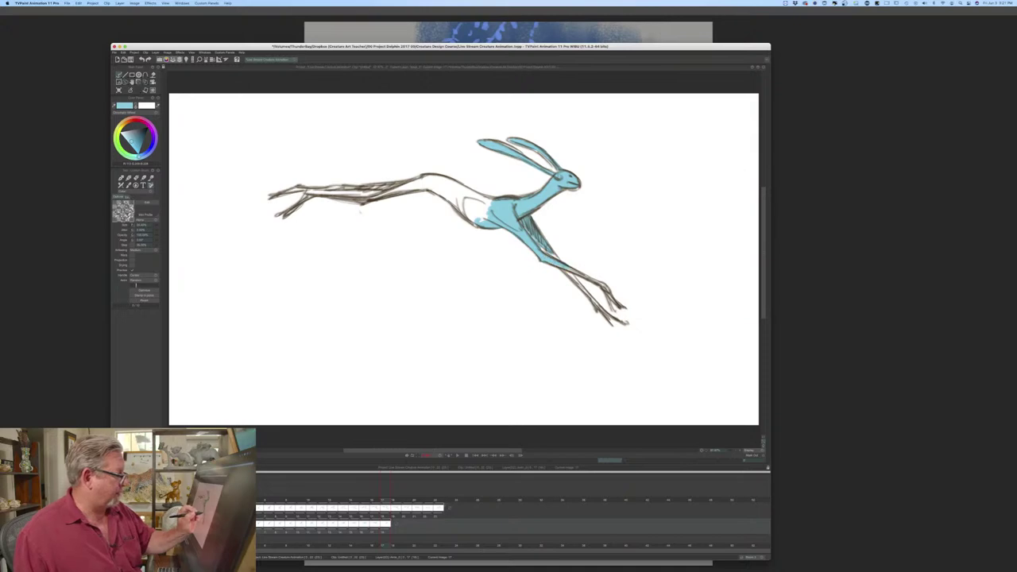
drag(555, 256, 597, 306)
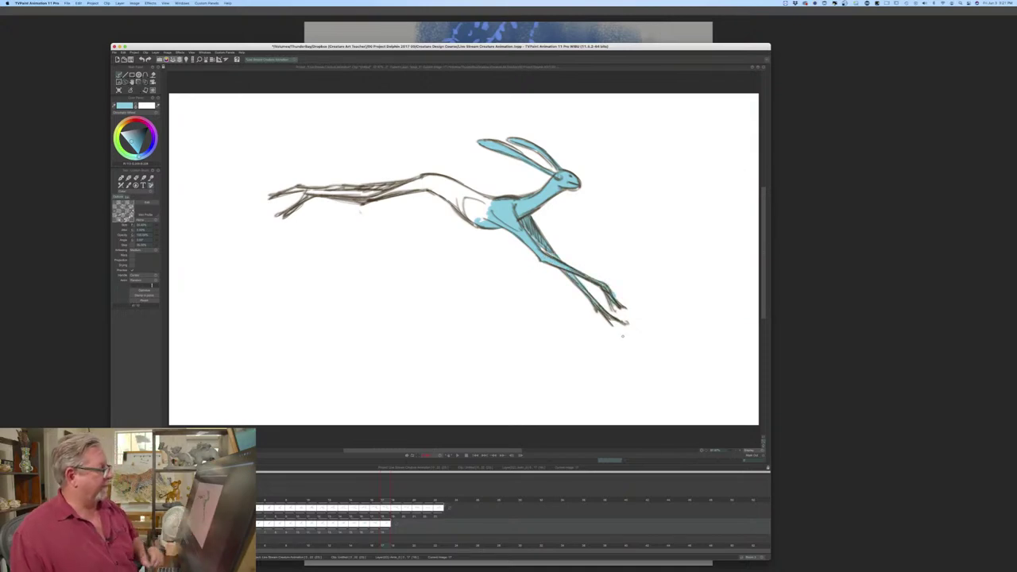
mouse_move(481, 198)
mouse_down()
mouse_move(430, 178)
mouse_move(466, 196)
mouse_move(431, 188)
mouse_move(469, 219)
mouse_move(477, 197)
mouse_move(483, 202)
mouse_up()
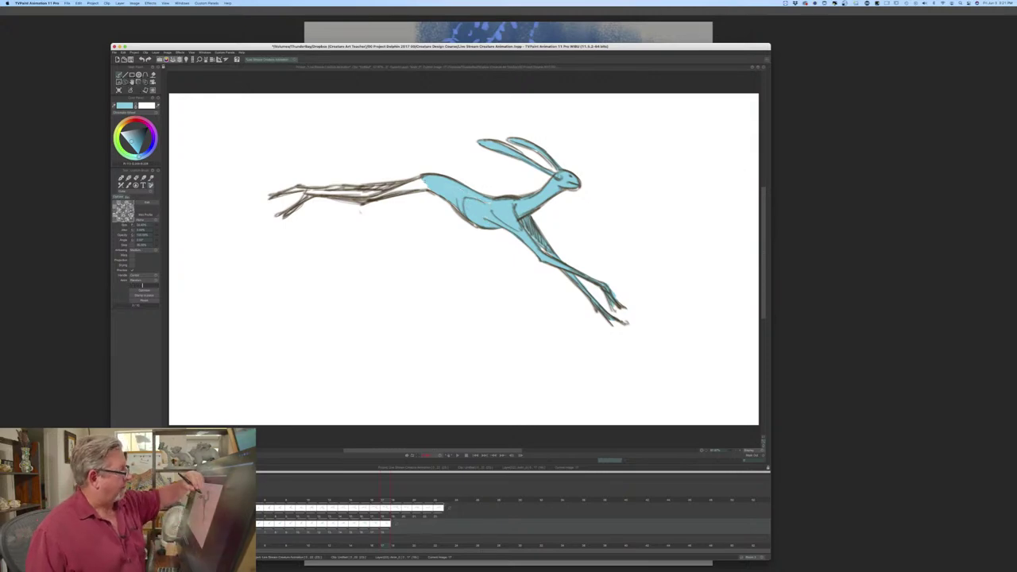
mouse_move(429, 184)
mouse_down()
mouse_move(394, 188)
mouse_move(414, 183)
mouse_up()
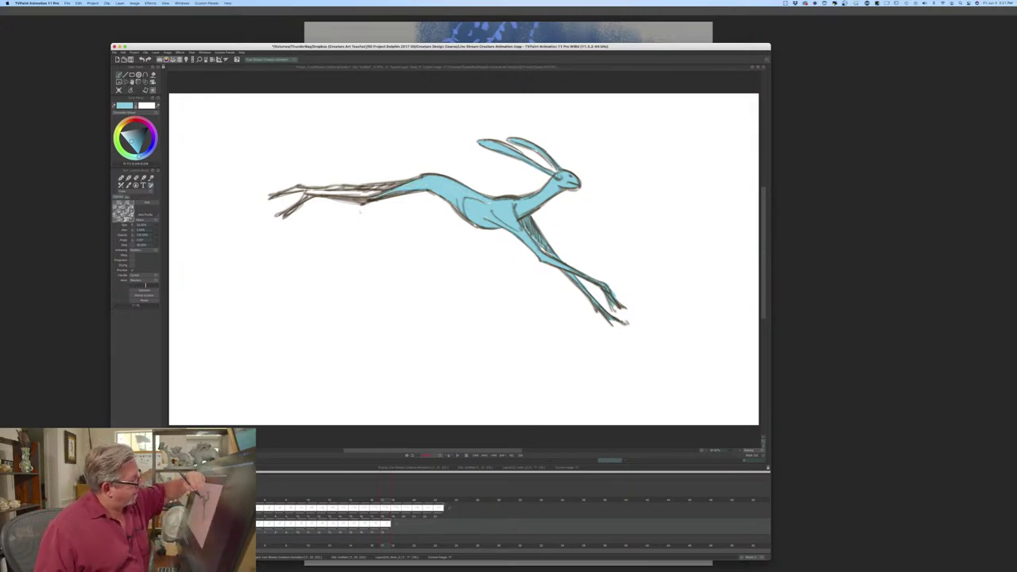
drag(349, 195, 321, 199)
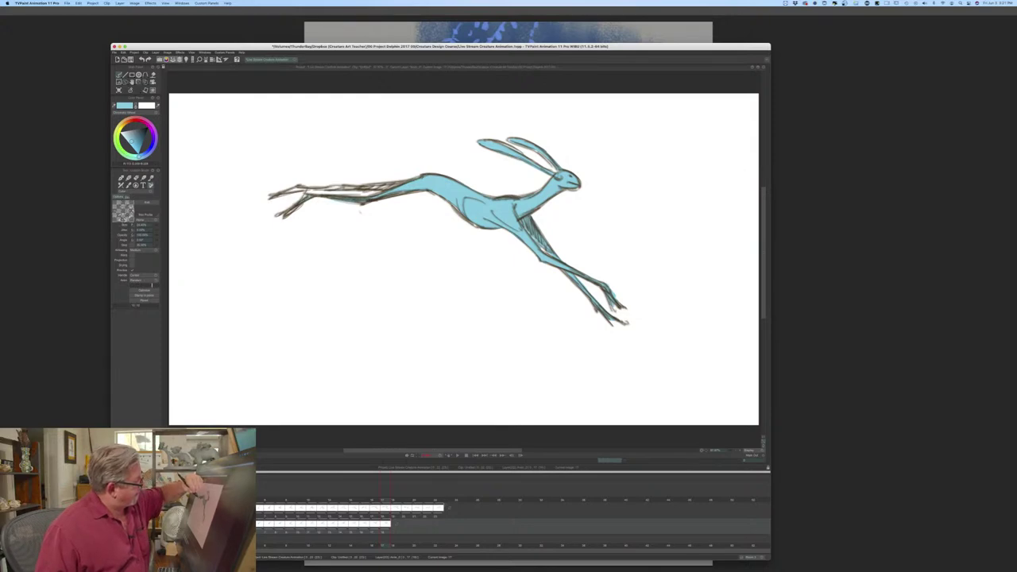
drag(392, 188, 361, 190)
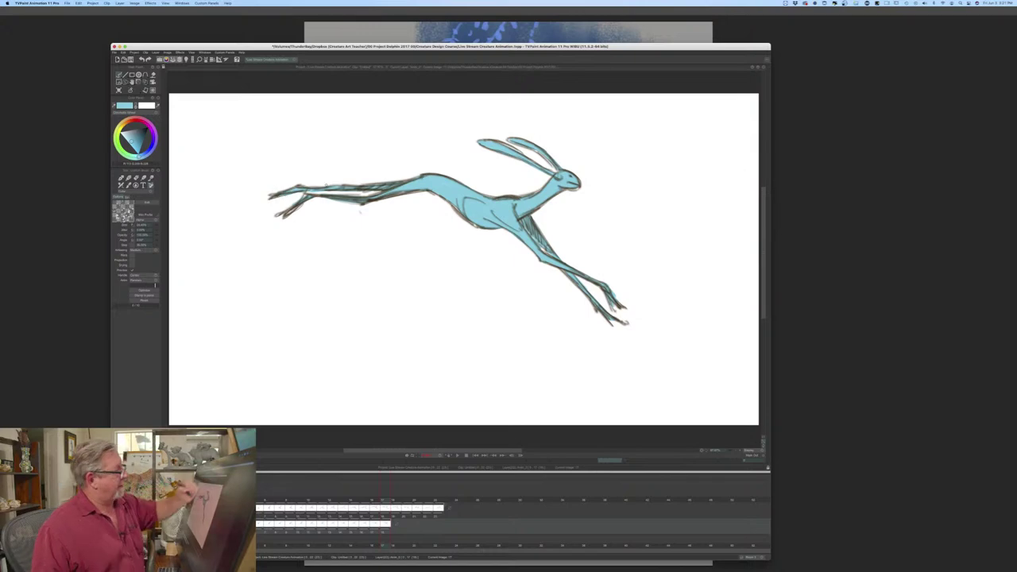
- Colour the nineteenth drawing's head, swept-back ears, neck, torso, diagonal forelegs and trailing bent hind legs light blue
key(Right)
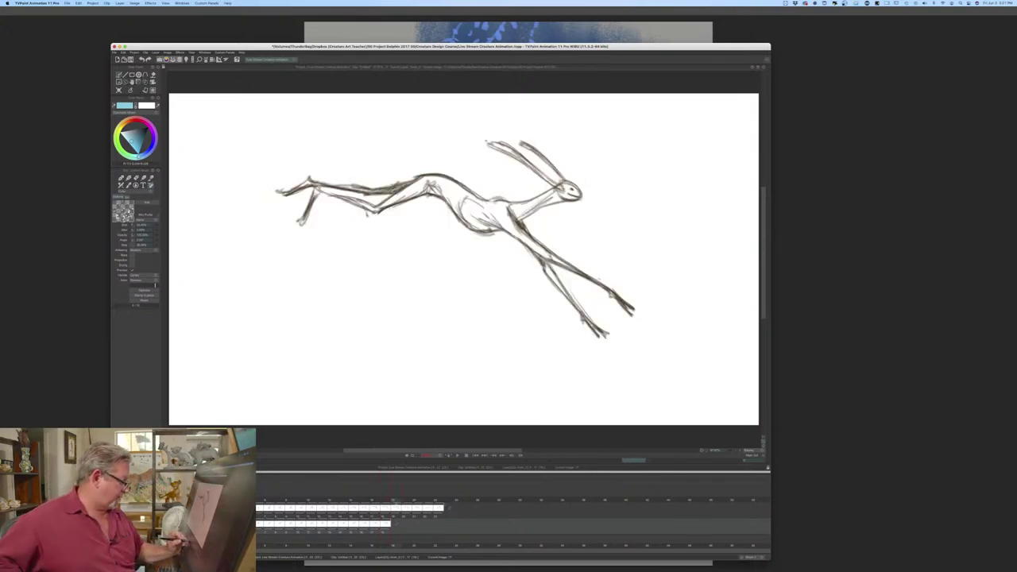
mouse_move(566, 186)
mouse_down()
mouse_move(577, 194)
mouse_move(523, 145)
mouse_move(513, 154)
mouse_move(547, 176)
mouse_move(535, 201)
mouse_move(506, 209)
mouse_up()
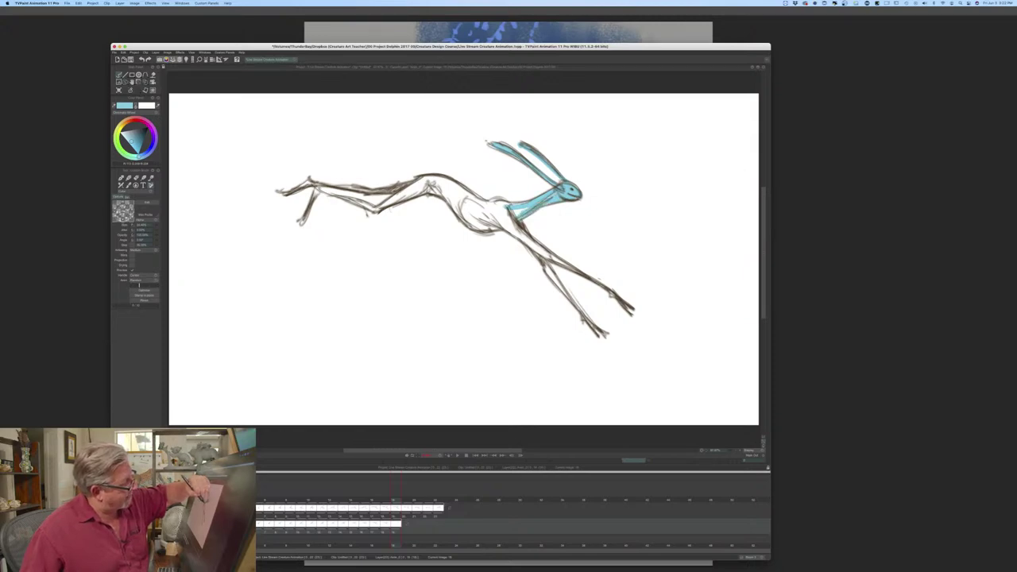
mouse_move(510, 210)
mouse_down()
mouse_move(488, 204)
mouse_move(521, 232)
mouse_move(482, 209)
mouse_move(465, 215)
mouse_move(582, 272)
mouse_move(630, 313)
mouse_up()
drag(539, 256, 593, 327)
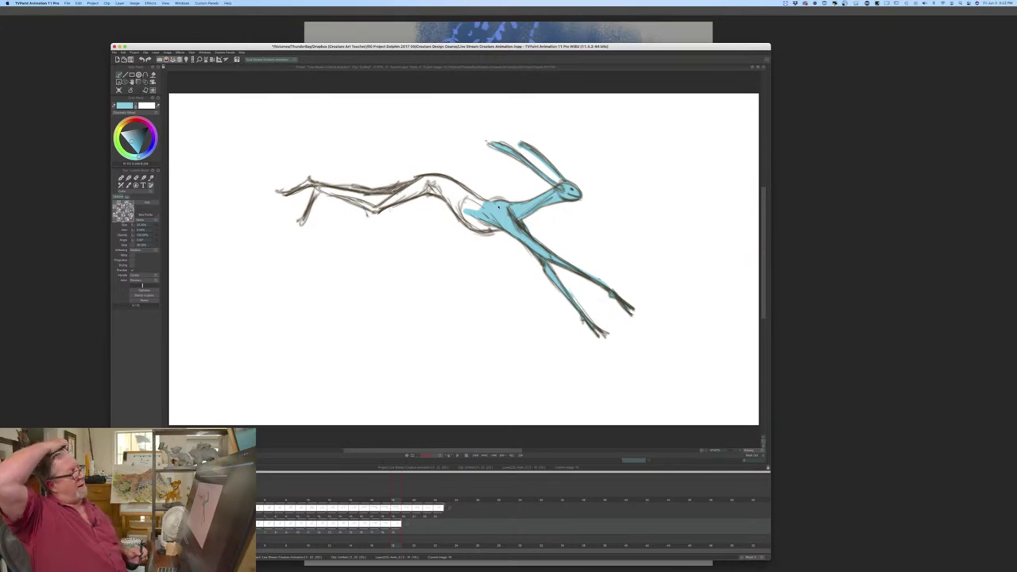
mouse_move(480, 200)
mouse_down()
mouse_move(422, 179)
mouse_move(479, 203)
mouse_move(442, 184)
mouse_move(463, 214)
mouse_up()
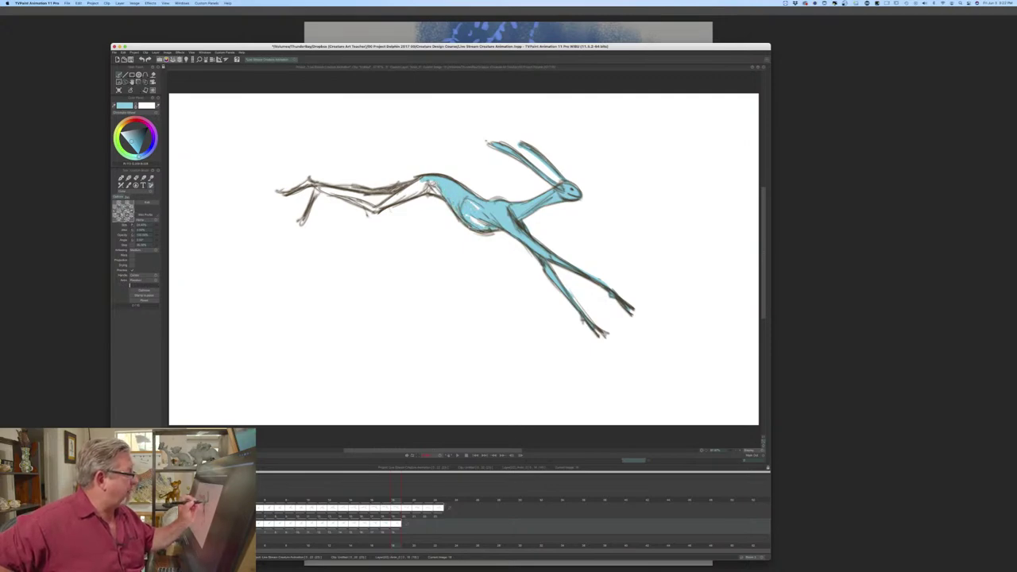
mouse_move(428, 184)
mouse_down()
mouse_move(435, 191)
mouse_move(362, 205)
mouse_move(317, 191)
mouse_move(312, 207)
mouse_up()
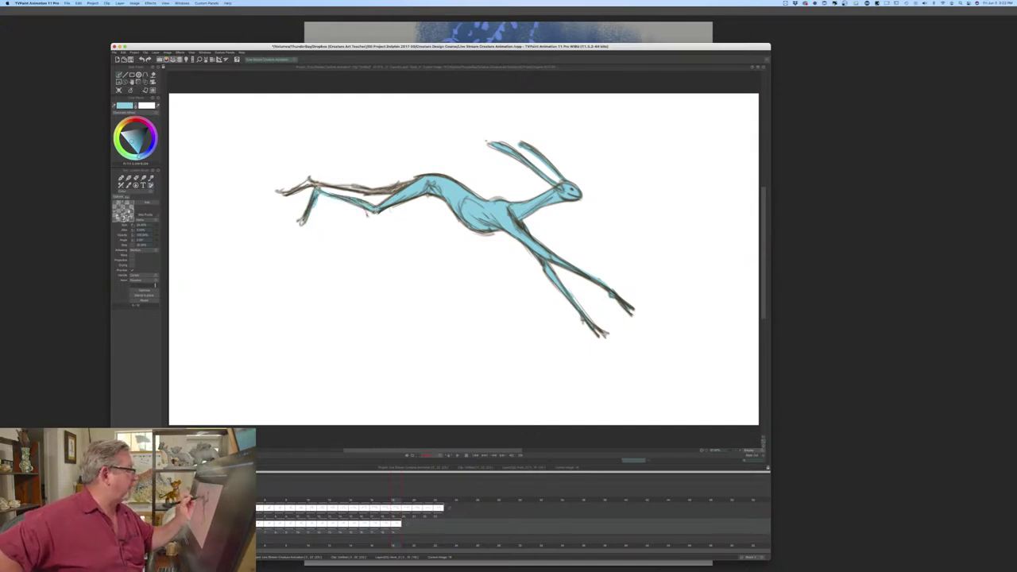
mouse_move(397, 190)
mouse_down()
mouse_move(304, 182)
mouse_move(279, 193)
mouse_up()
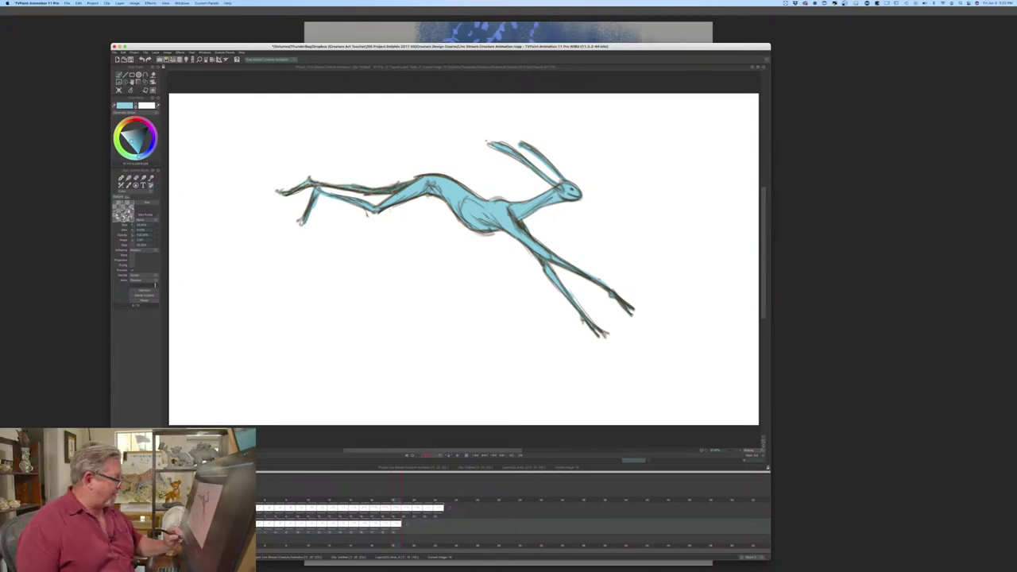
- Colour the twentieth drawing's head, ears, neck, torso and all four legs light blue, erasing the spill along the leading foreleg
drag(395, 500, 405, 500)
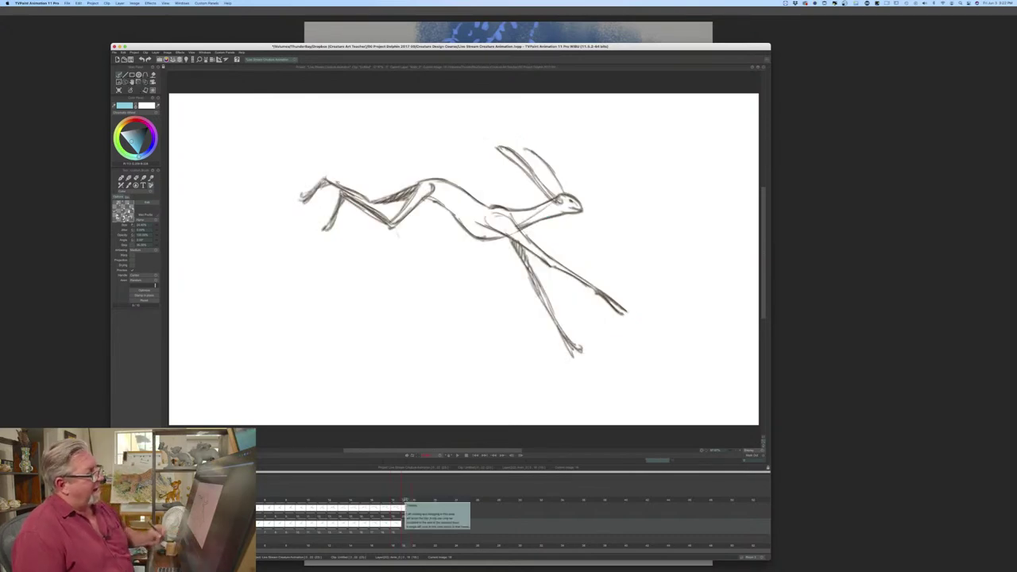
mouse_move(566, 198)
mouse_down()
mouse_move(577, 206)
mouse_move(559, 208)
mouse_up()
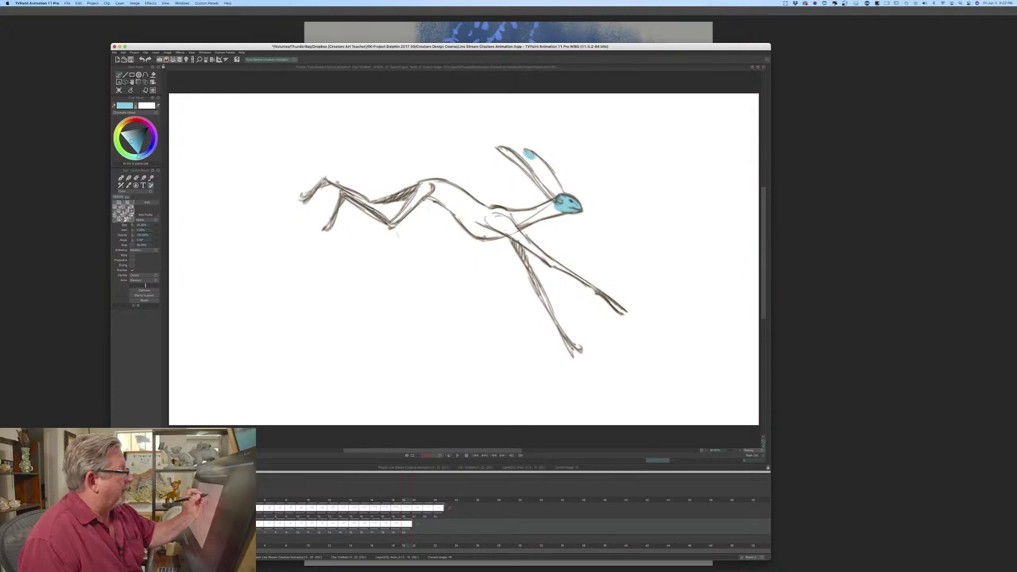
drag(543, 165, 560, 191)
mouse_move(501, 147)
mouse_down()
mouse_move(550, 196)
mouse_move(531, 215)
mouse_move(558, 214)
mouse_move(503, 214)
mouse_move(524, 226)
mouse_move(490, 234)
mouse_move(497, 213)
mouse_move(480, 230)
mouse_move(442, 188)
mouse_move(468, 191)
mouse_move(475, 211)
mouse_move(457, 208)
mouse_move(469, 231)
mouse_move(427, 194)
mouse_move(441, 191)
mouse_up()
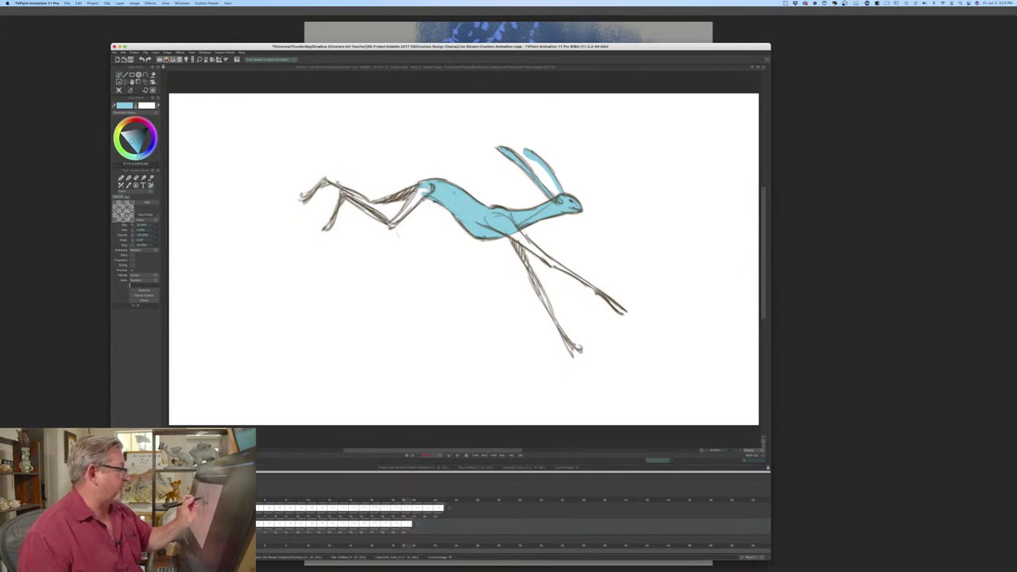
drag(518, 235, 596, 287)
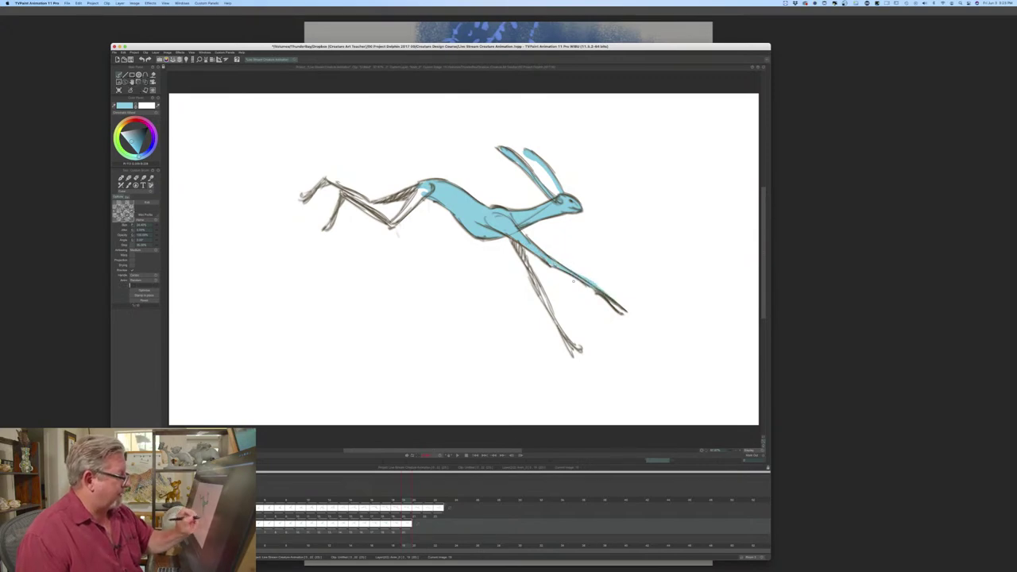
drag(515, 242, 567, 347)
key(e)
drag(586, 280, 602, 286)
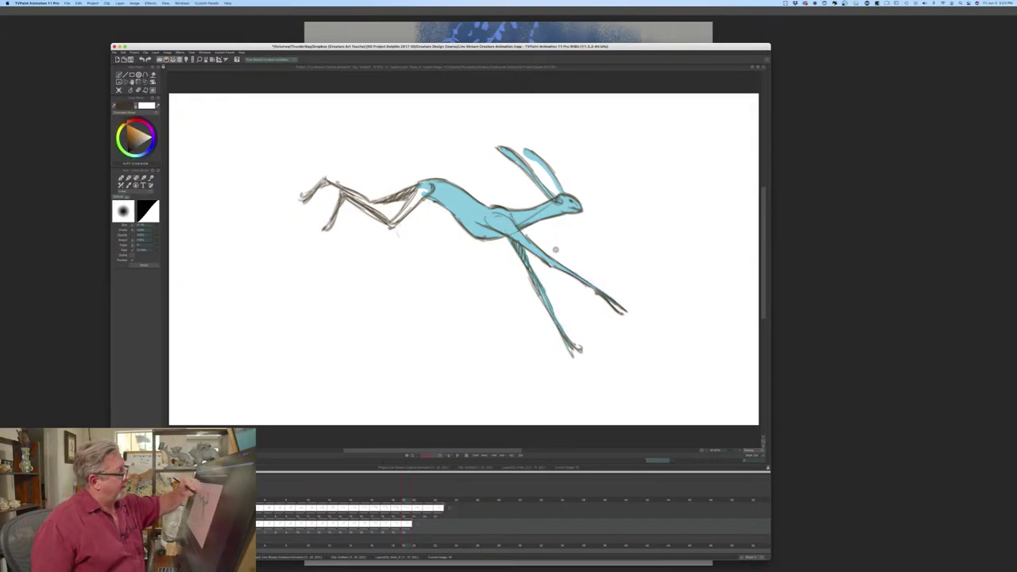
key(b)
mouse_move(421, 194)
mouse_down()
mouse_move(391, 228)
mouse_move(343, 194)
mouse_up()
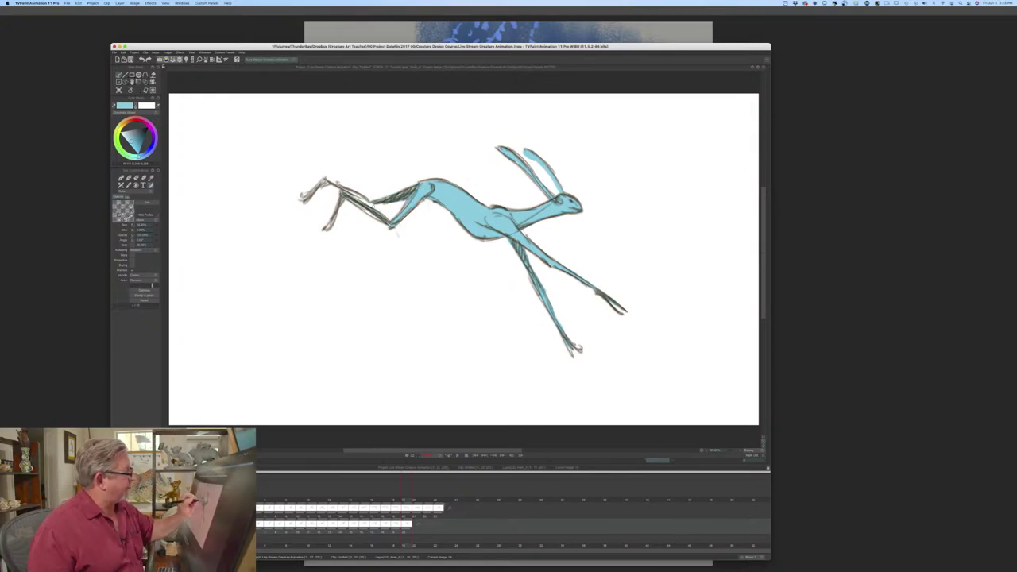
mouse_move(368, 201)
mouse_down()
mouse_move(328, 183)
mouse_move(304, 203)
mouse_move(327, 230)
mouse_up()
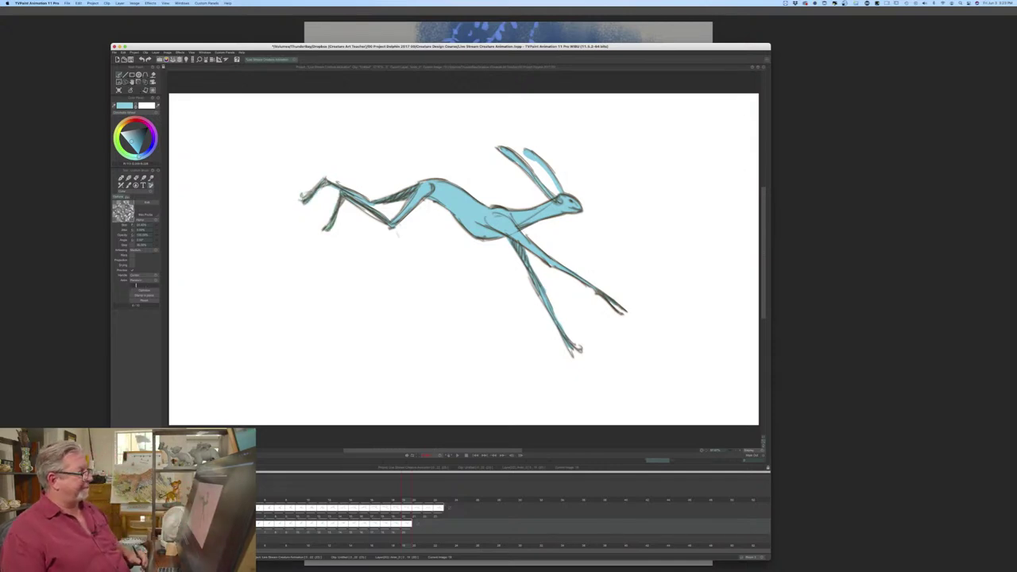
- Colour the twenty-first drawing's ears, head, neck, torso, forward and downward forelegs and folding hind legs light blue
drag(406, 500, 441, 508)
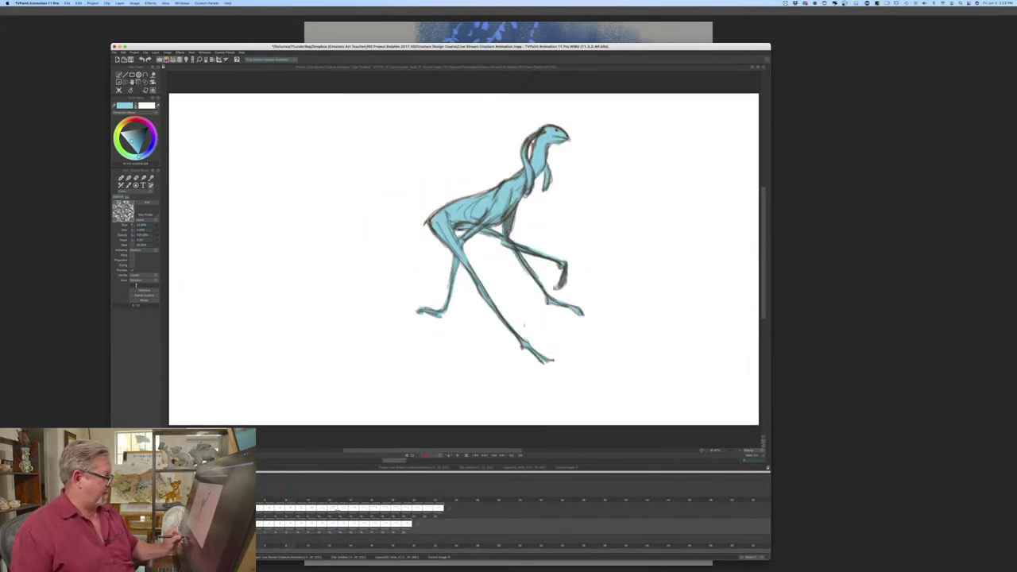
drag(511, 156, 565, 213)
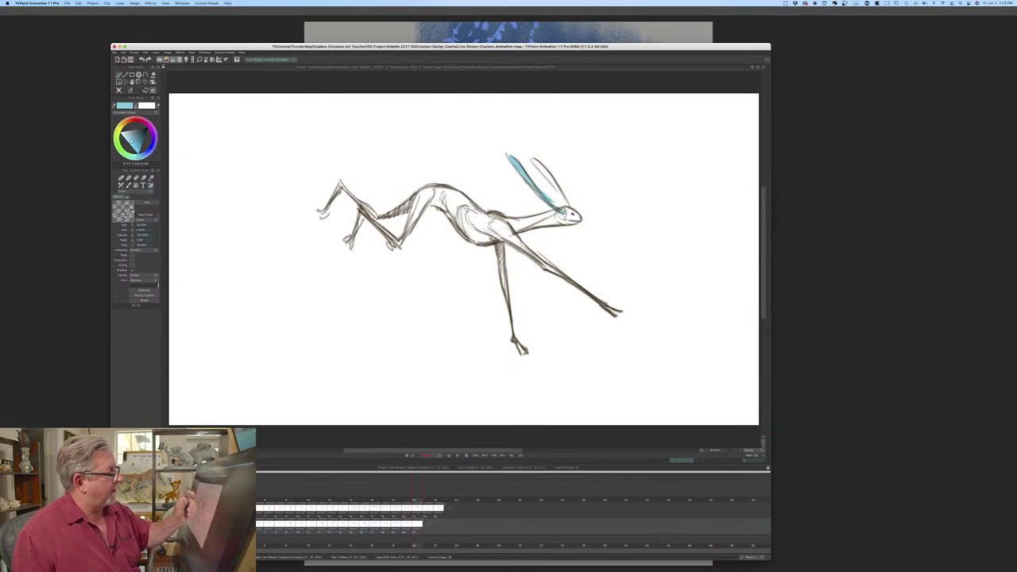
key(n)
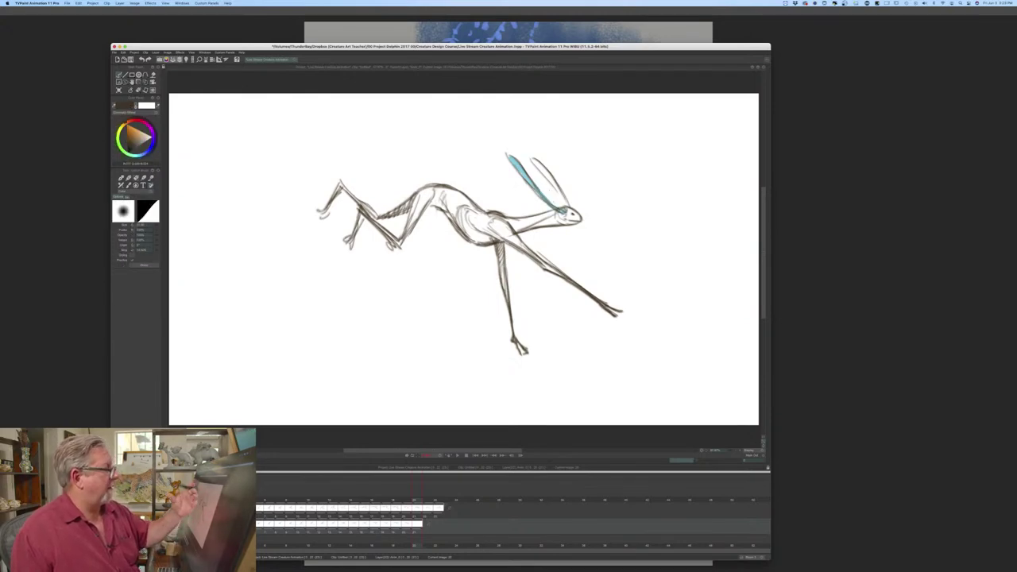
key(n)
mouse_move(535, 161)
mouse_down()
mouse_move(581, 220)
mouse_move(472, 226)
mouse_up()
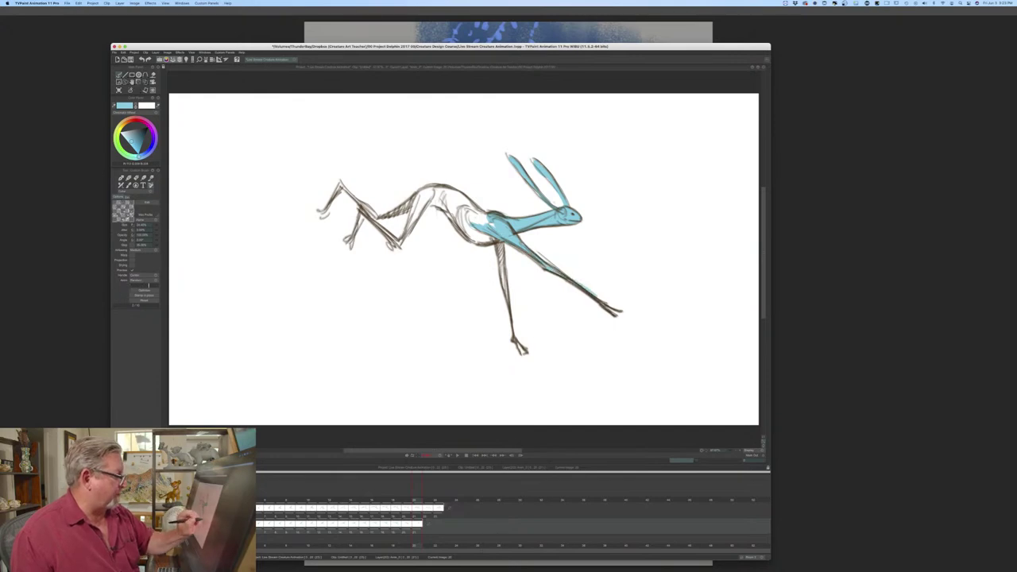
drag(502, 241, 500, 263)
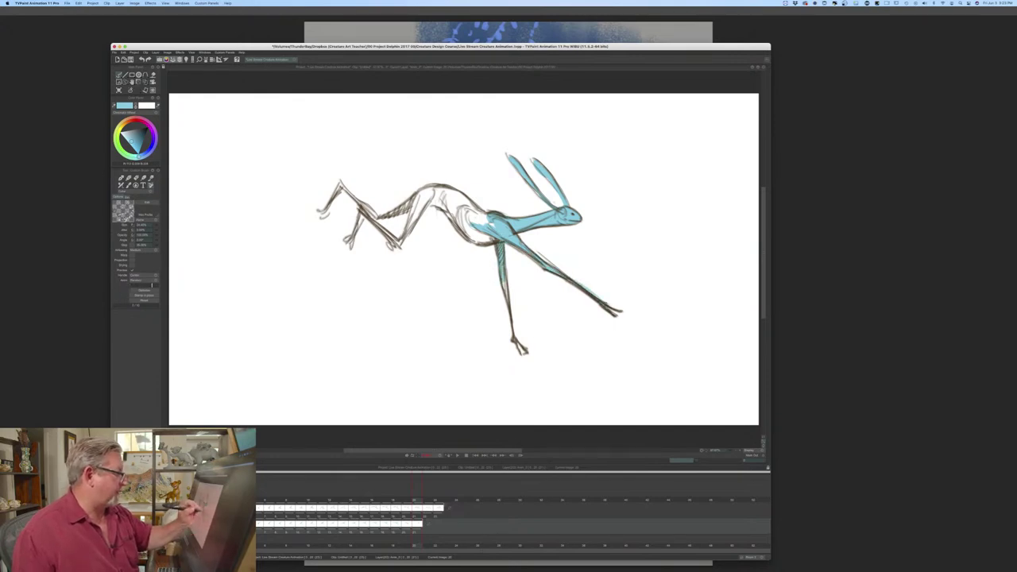
drag(505, 299, 514, 340)
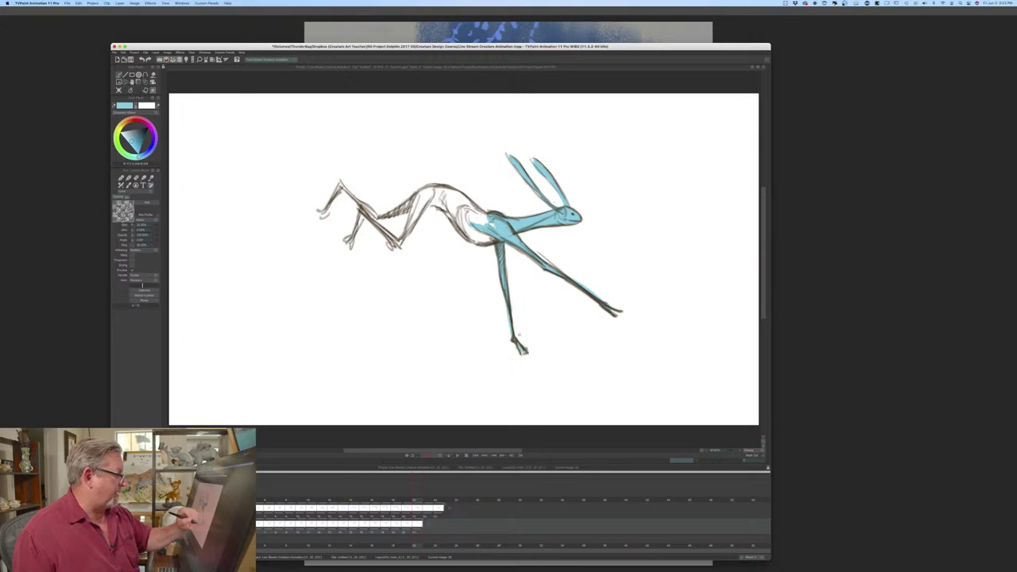
mouse_move(482, 208)
mouse_down()
mouse_move(469, 221)
mouse_move(493, 240)
mouse_move(474, 239)
mouse_move(453, 208)
mouse_move(469, 203)
mouse_move(462, 197)
mouse_move(430, 189)
mouse_move(449, 198)
mouse_move(420, 193)
mouse_move(399, 244)
mouse_move(371, 216)
mouse_move(349, 246)
mouse_up()
mouse_move(384, 217)
mouse_down()
mouse_move(412, 199)
mouse_move(371, 213)
mouse_move(342, 186)
mouse_move(322, 213)
mouse_up()
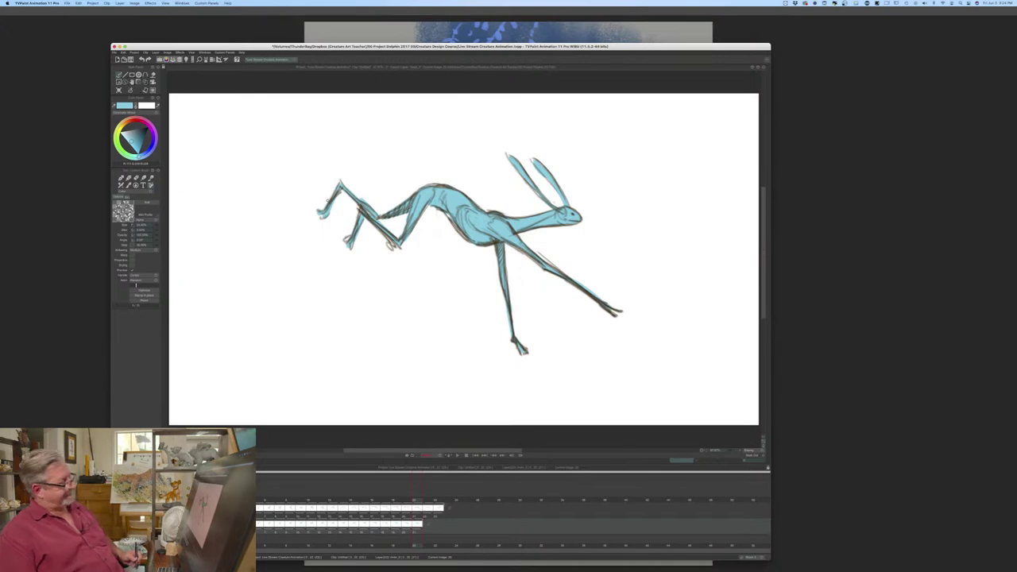
- Colour the twenty-second drawing's head, ears, neck, torso, reaching foreleg, vertical foreleg and both folded hind legs light blue
key(Right)
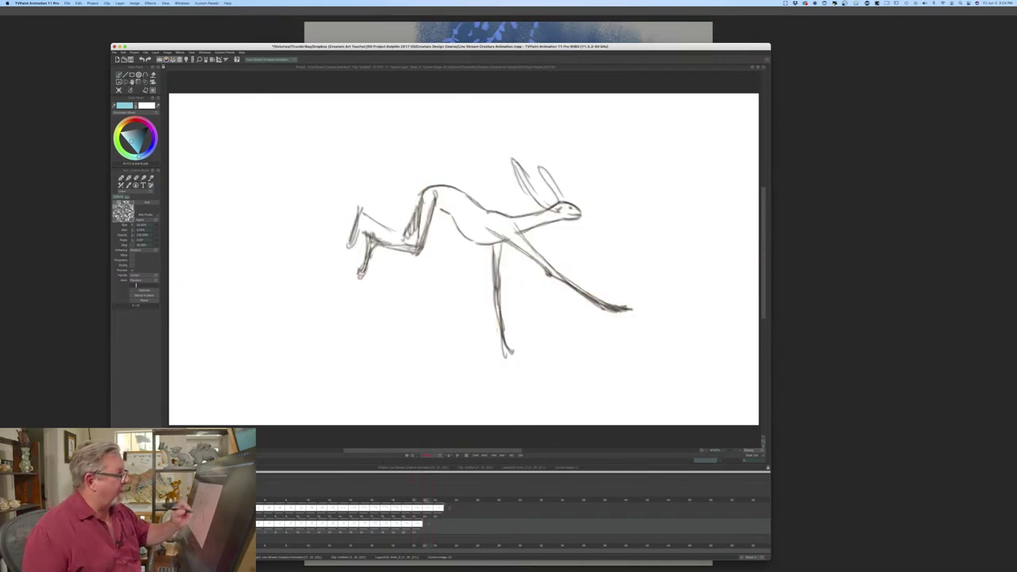
mouse_move(561, 208)
mouse_down()
mouse_move(578, 210)
mouse_move(563, 215)
mouse_up()
drag(541, 171, 557, 194)
mouse_move(515, 163)
mouse_down()
mouse_move(558, 214)
mouse_move(501, 222)
mouse_move(528, 230)
mouse_move(501, 237)
mouse_move(534, 256)
mouse_move(521, 237)
mouse_move(555, 274)
mouse_move(621, 310)
mouse_up()
drag(497, 245, 509, 358)
mouse_move(492, 214)
mouse_down()
mouse_move(504, 221)
mouse_move(485, 221)
mouse_move(479, 237)
mouse_move(495, 243)
mouse_move(461, 226)
mouse_move(458, 209)
mouse_move(476, 217)
mouse_move(454, 200)
mouse_move(482, 194)
mouse_move(429, 189)
mouse_move(455, 197)
mouse_move(432, 205)
mouse_move(451, 214)
mouse_up()
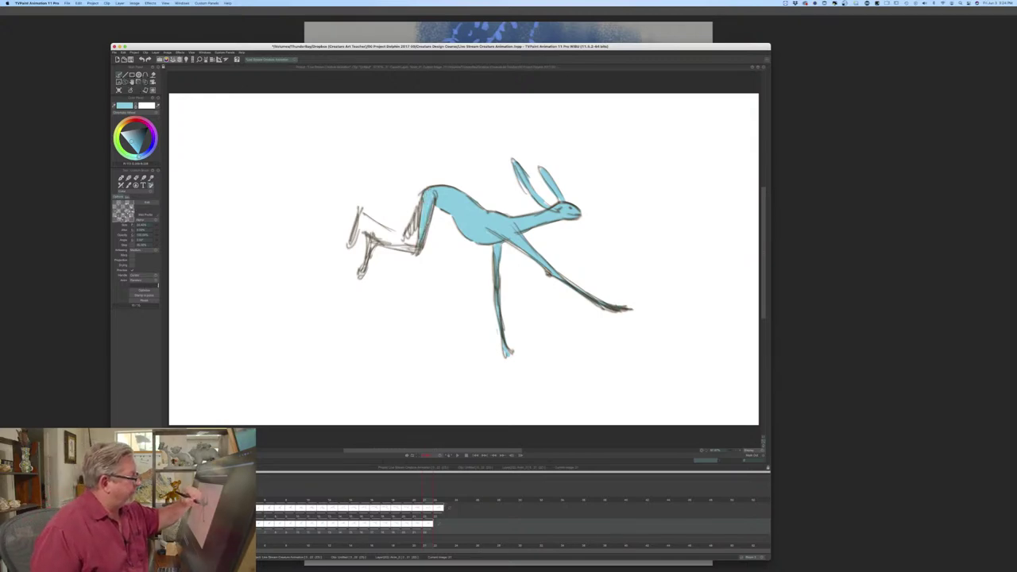
mouse_move(373, 241)
mouse_down()
mouse_move(413, 251)
mouse_move(362, 274)
mouse_up()
drag(405, 238, 419, 197)
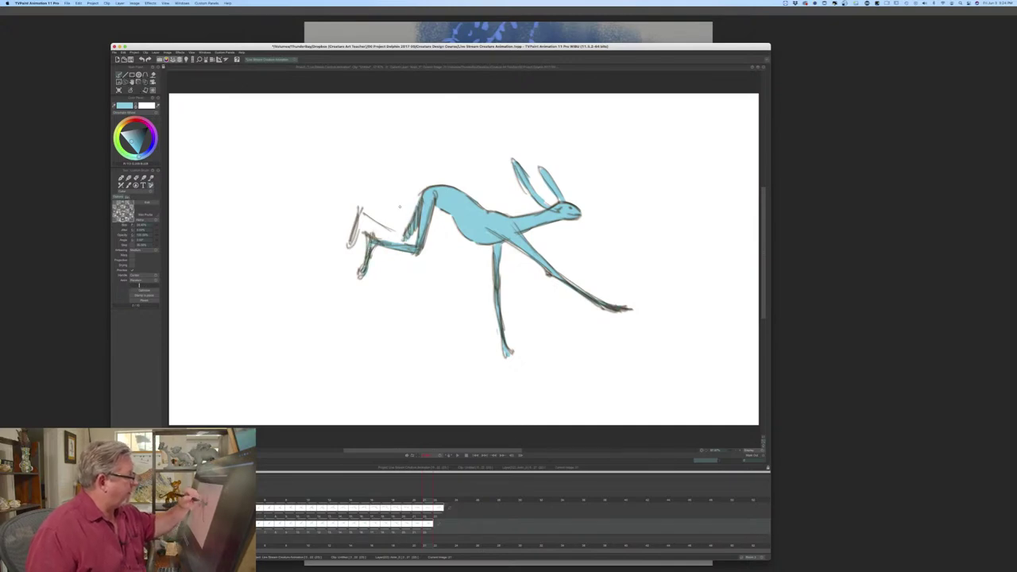
drag(362, 213, 394, 230)
drag(359, 218, 354, 243)
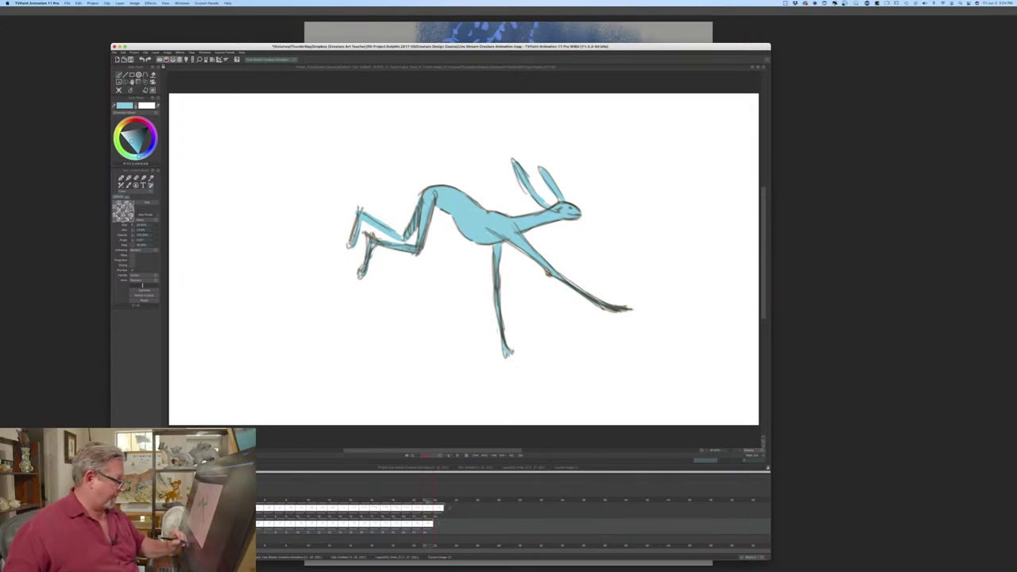
- Colour the twenty-third drawing's head, short raised ears, neck, torso, spread forelegs and tucked hind legs light blue
drag(424, 501, 286, 500)
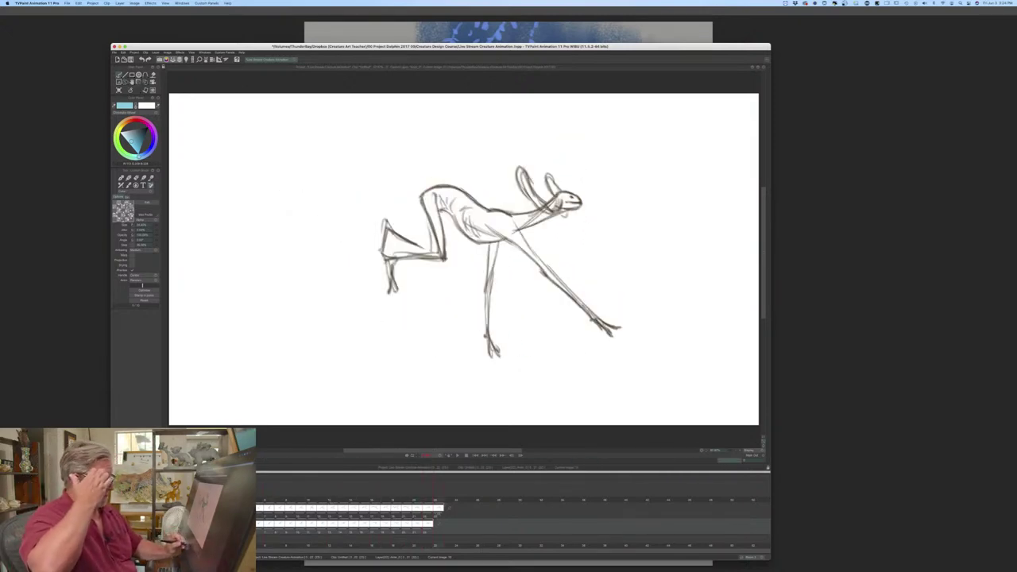
click(439, 524)
click(461, 525)
mouse_move(563, 196)
mouse_down()
mouse_move(575, 204)
mouse_move(555, 208)
mouse_up()
mouse_move(558, 194)
mouse_down()
mouse_move(550, 176)
mouse_move(526, 190)
mouse_move(537, 216)
mouse_move(504, 226)
mouse_move(498, 216)
mouse_move(483, 231)
mouse_move(525, 246)
mouse_move(608, 328)
mouse_up()
mouse_move(494, 238)
mouse_down()
mouse_move(488, 296)
mouse_move(498, 355)
mouse_move(491, 240)
mouse_move(463, 242)
mouse_up()
mouse_move(466, 203)
mouse_down()
mouse_move(448, 228)
mouse_move(459, 213)
mouse_move(425, 198)
mouse_move(442, 256)
mouse_move(391, 234)
mouse_move(434, 254)
mouse_up()
mouse_move(386, 222)
mouse_down()
mouse_move(382, 254)
mouse_move(429, 255)
mouse_move(389, 273)
mouse_move(391, 294)
mouse_up()
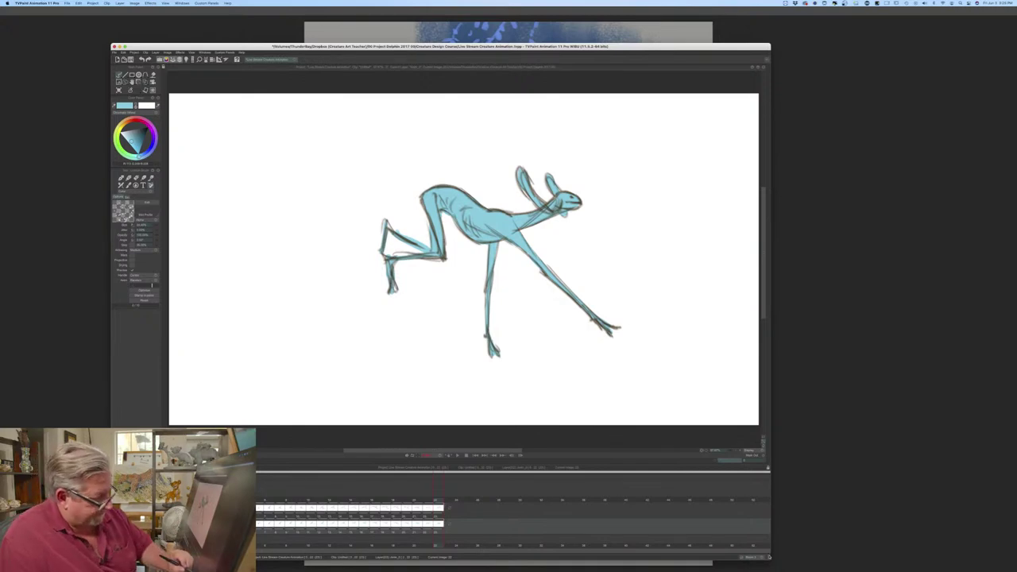
- Shrink the animation window to uncover the finished creature painting behind it
mouse_move(767, 556)
mouse_down()
mouse_move(713, 539)
mouse_move(505, 353)
mouse_up()
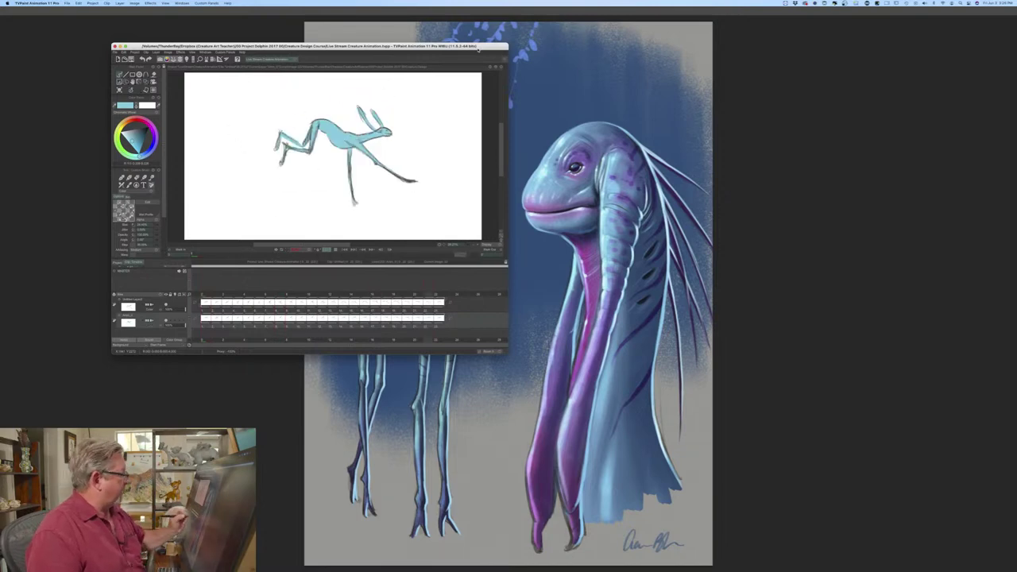
click(66, 3)
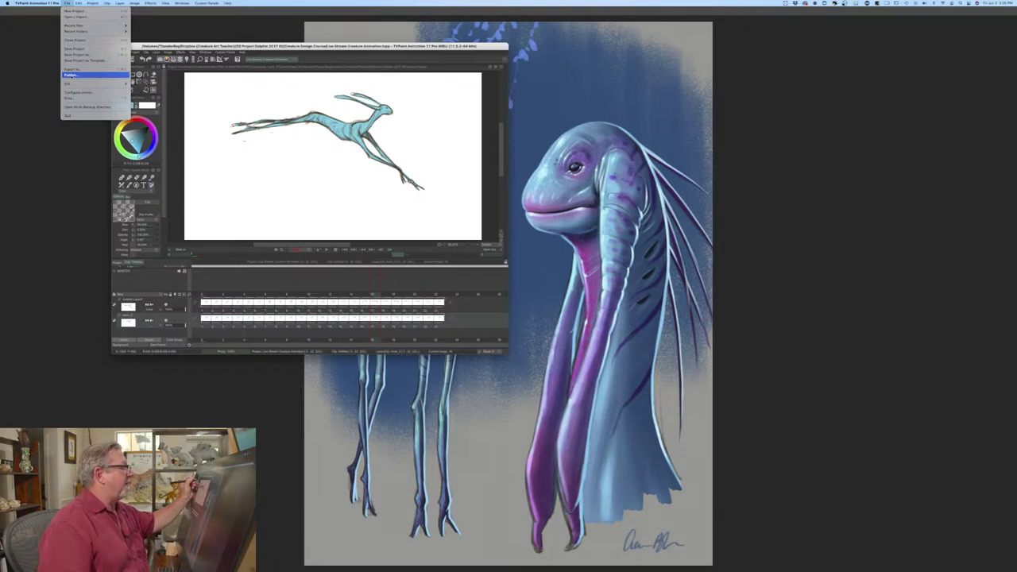
click(324, 252)
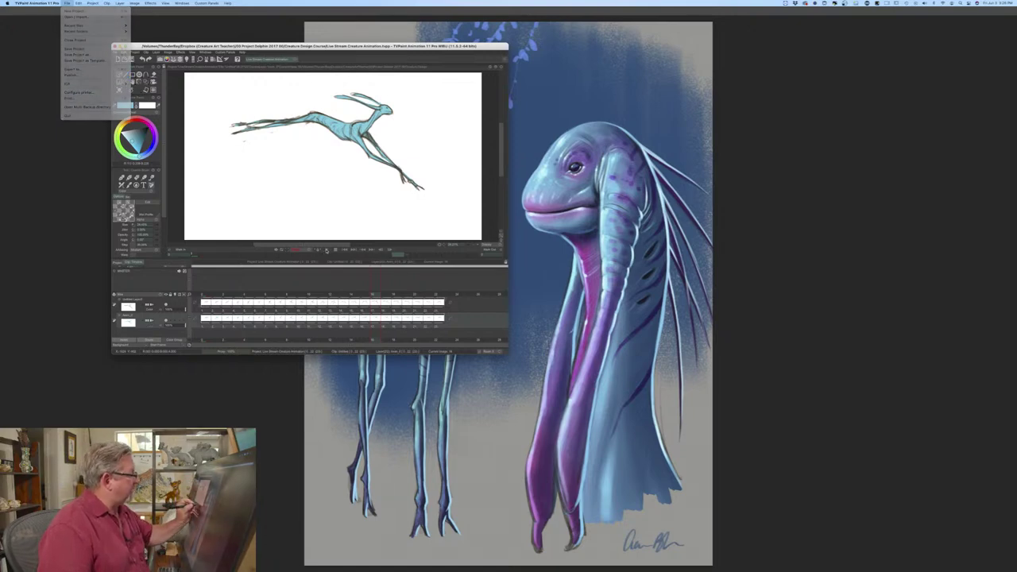
- Change the playback frame rate to review the looping coloured run cycle, and move the window over the creature painting
click(306, 250)
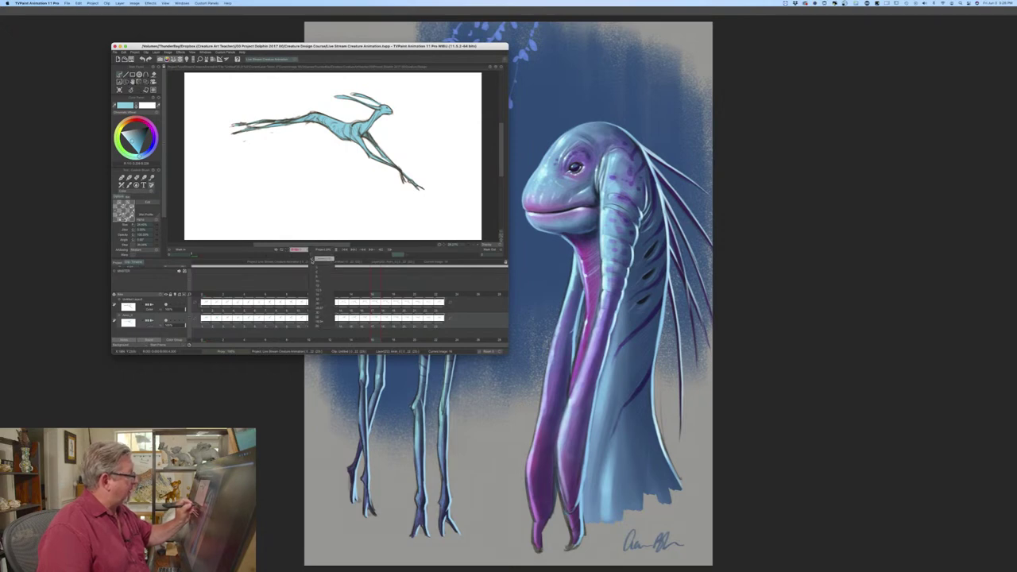
click(318, 304)
click(326, 250)
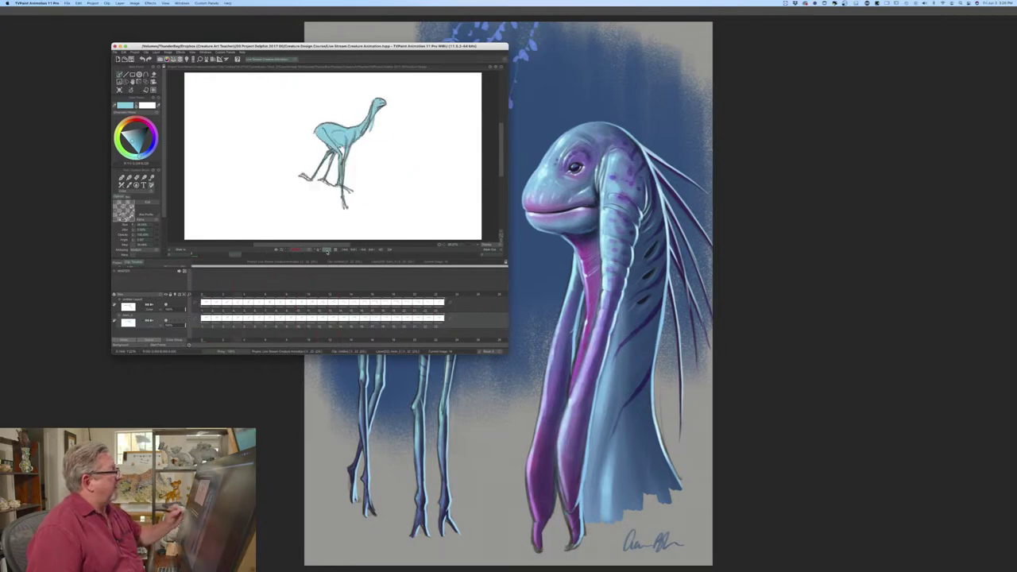
click(327, 249)
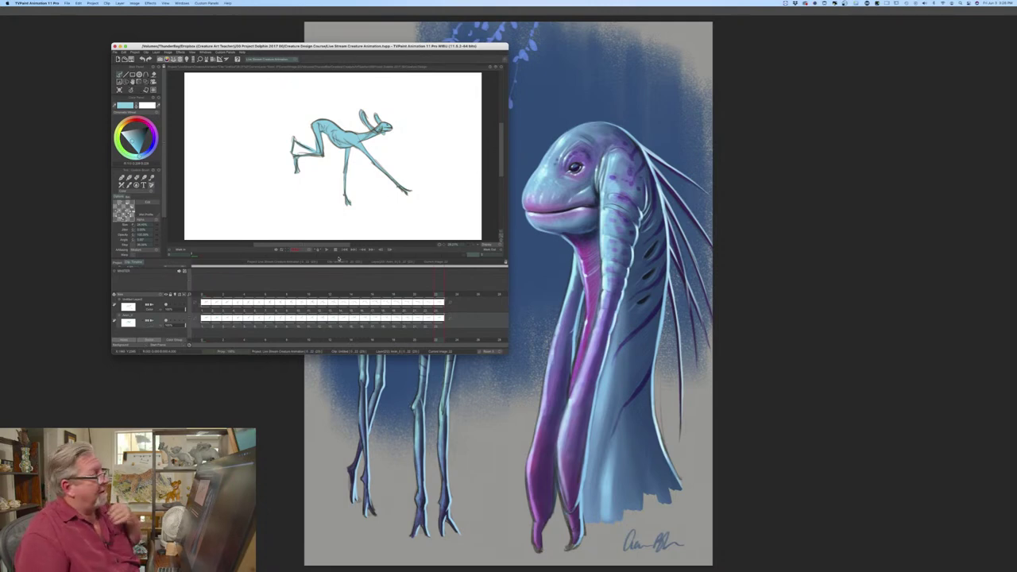
mouse_move(485, 45)
mouse_down()
mouse_move(555, 110)
mouse_move(631, 111)
mouse_up()
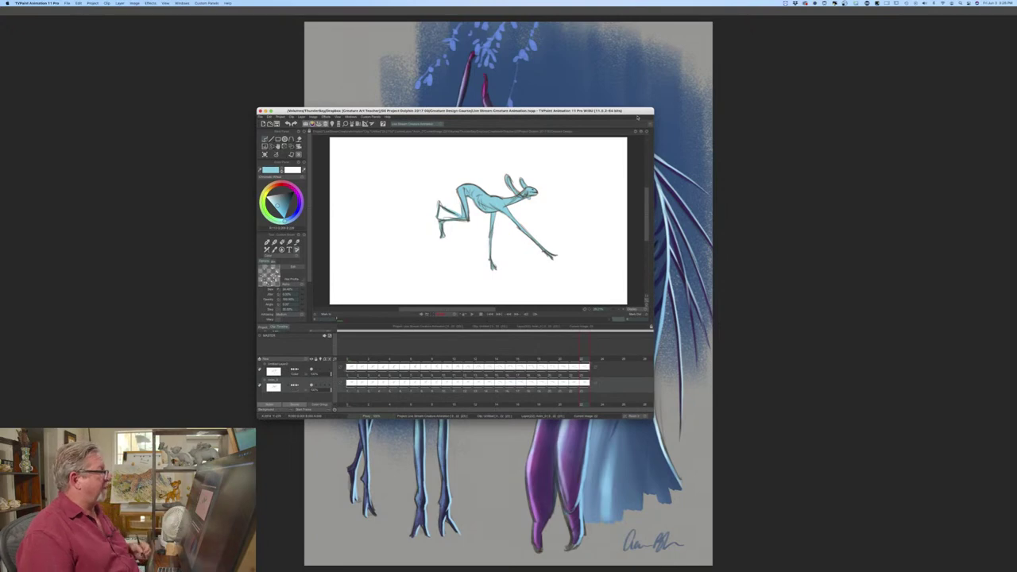